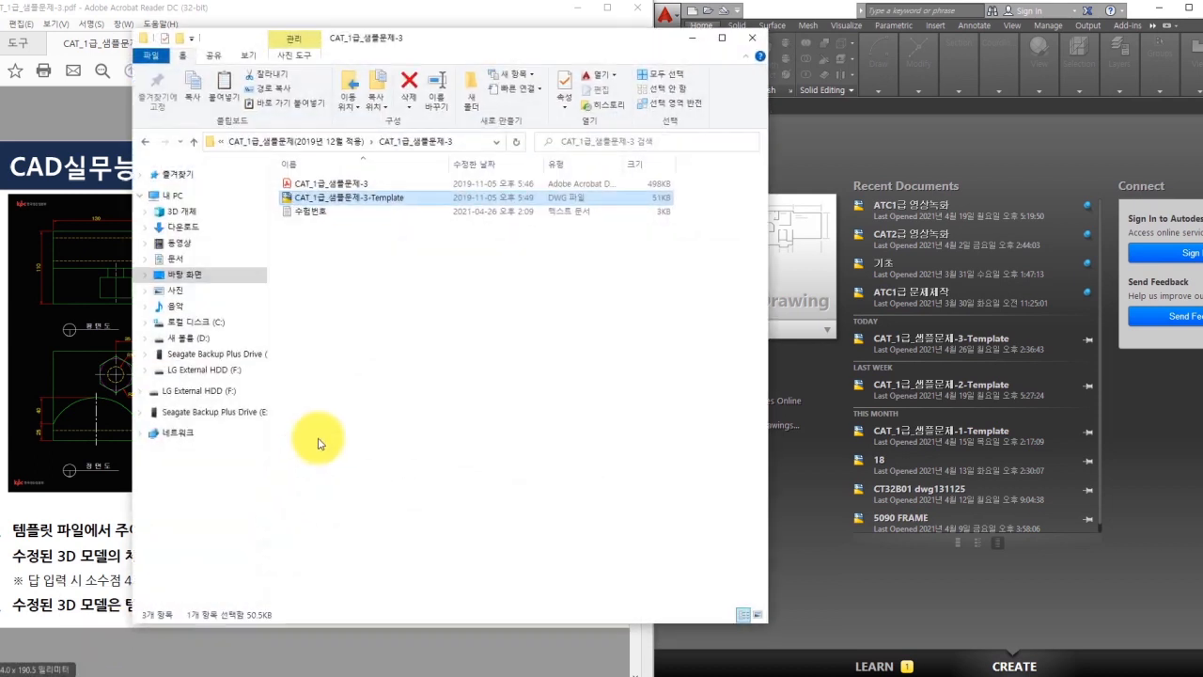
# - Open the CAT_1급_샘플문제-3-Template drawing in AutoCAD and minimize the file explorer window
pyautogui.moveTo(319, 199)
pyautogui.mouseDown()
pyautogui.moveTo(792, 261)
pyautogui.moveTo(804, 252)
pyautogui.mouseUp()
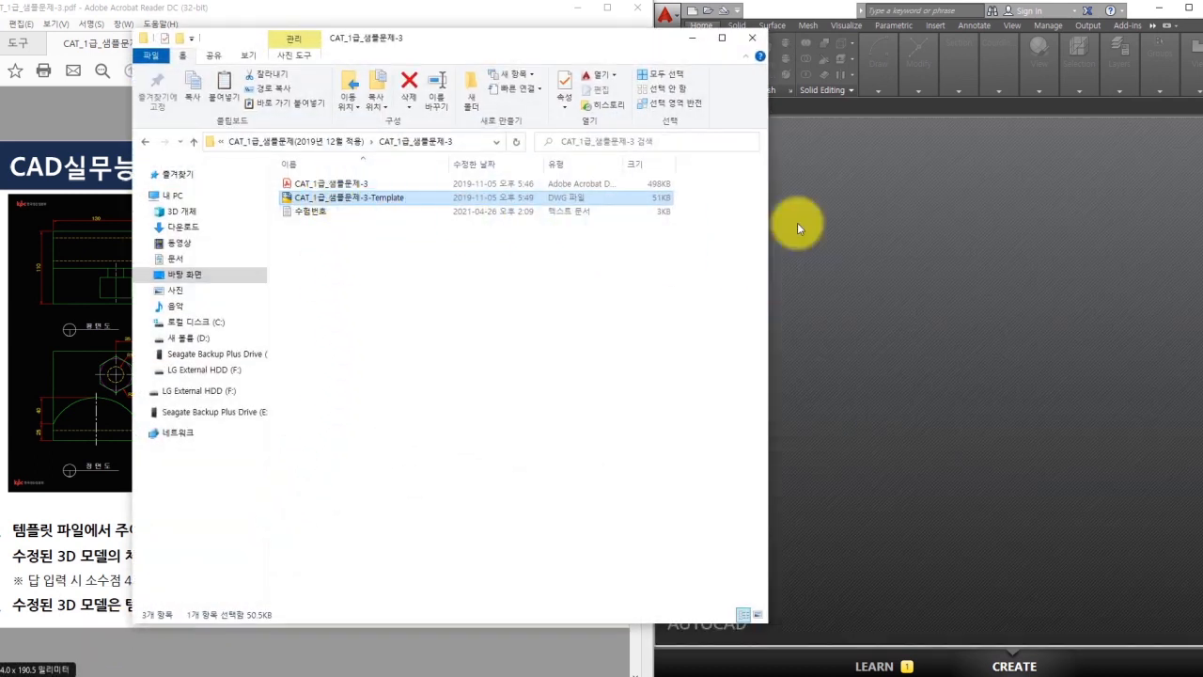
pyautogui.click(693, 40)
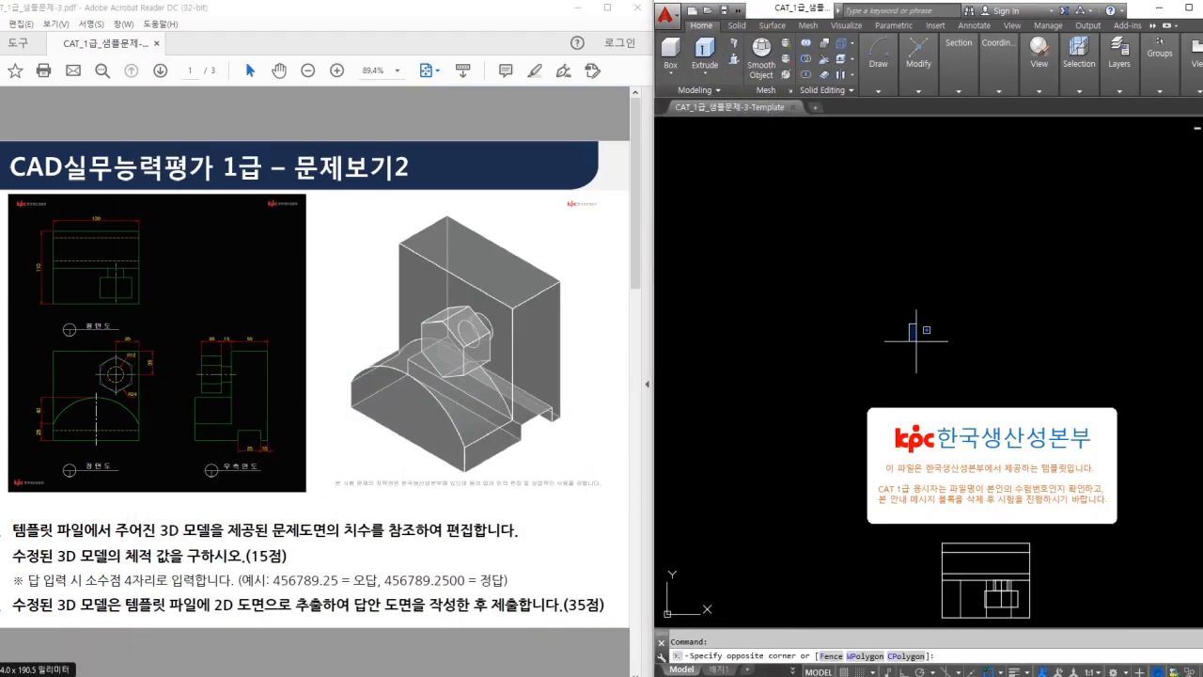
pyautogui.click(942, 247)
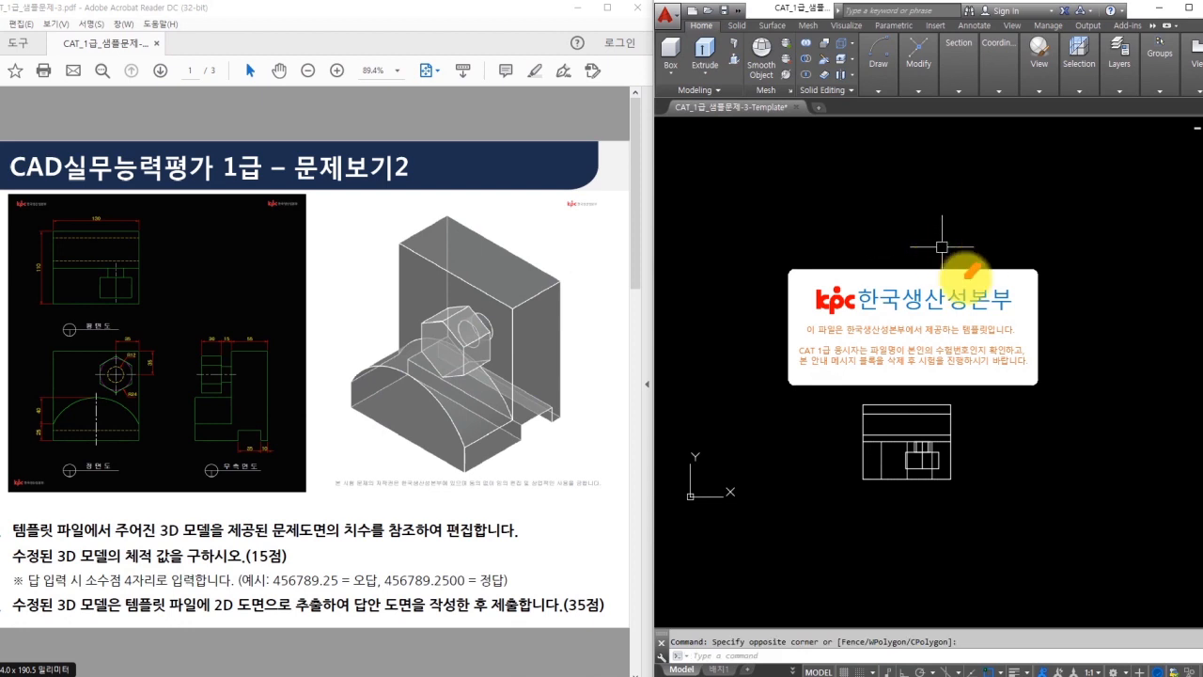
# - Erase the 한국생산성본부 template notice block above the model
pyautogui.moveTo(980, 266); pyautogui.dragTo(876, 351)
pyautogui.moveTo(904, 285); pyautogui.dragTo(956, 320)
pyautogui.press('Escape')
pyautogui.click(1025, 248)
pyautogui.click(934, 346)
pyautogui.write('e')
pyautogui.press('space')
pyautogui.scroll(6, 874, 438)
pyautogui.hotkey('ctrl', '2')
pyautogui.moveTo(826, 175)
pyautogui.mouseDown()
pyautogui.moveTo(848, 513)
pyautogui.moveTo(1029, 223)
pyautogui.moveTo(763, 172)
pyautogui.mouseUp()
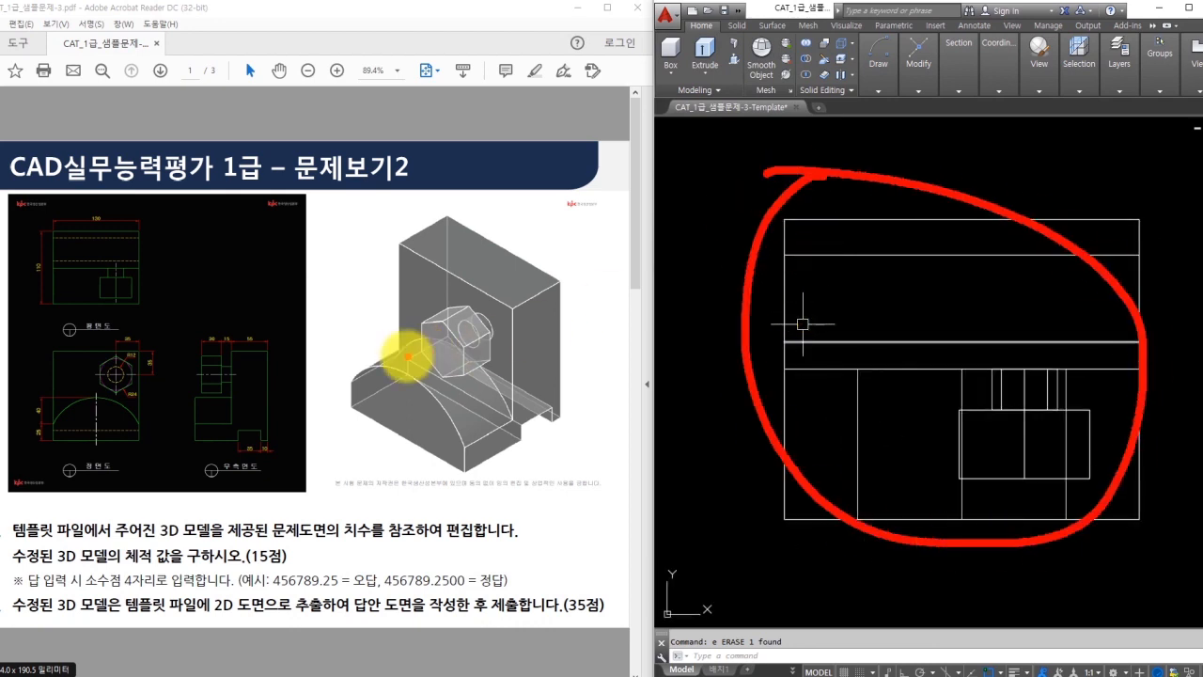
pyautogui.keyDown('ctrl'); pyautogui.keyDown('shift'); pyautogui.moveTo(310, 356); pyautogui.dragTo(720, 355); pyautogui.keyUp('shift'); pyautogui.keyUp('ctrl')
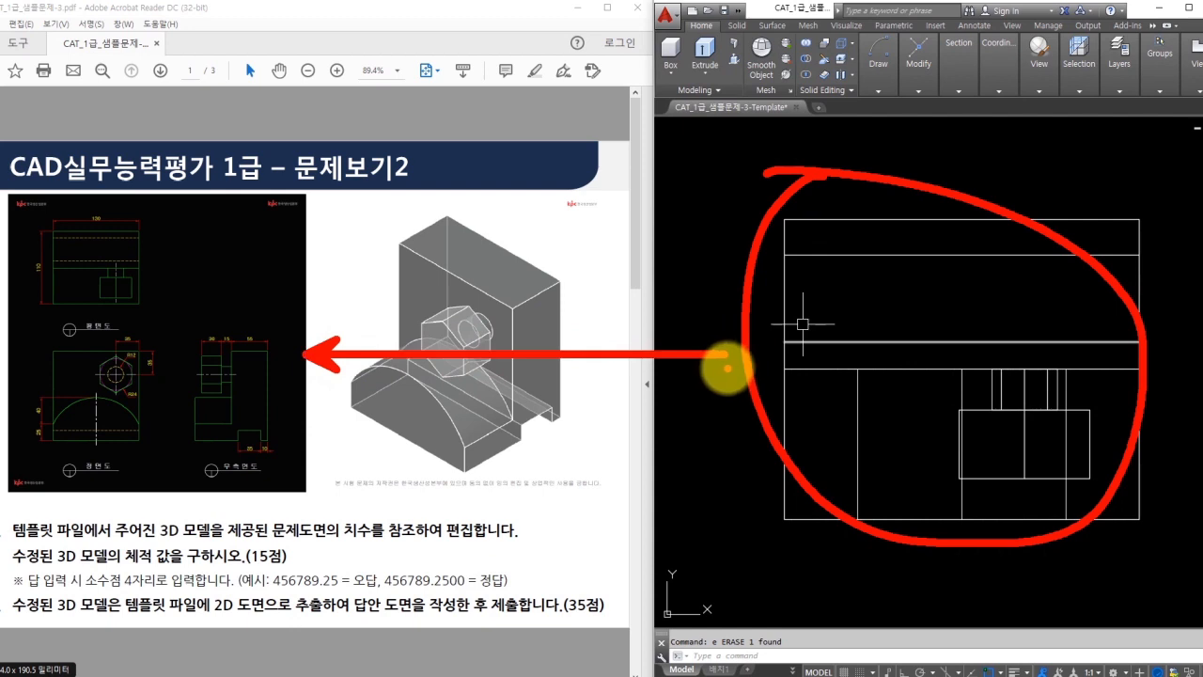
pyautogui.press('Escape')
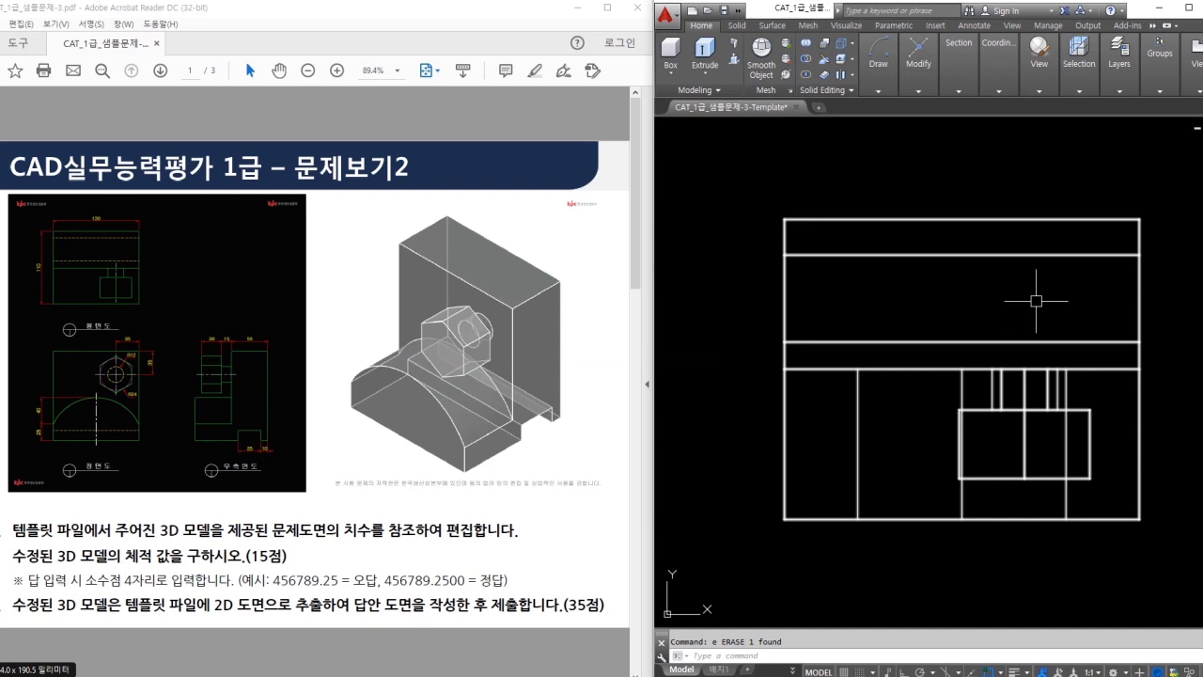
# - Orbit the model to a 3D corner view and set the visual style to Conceptual
pyautogui.keyDown('shift'); pyautogui.moveTo(1034, 106); pyautogui.dragTo(921, 233, button='middle'); pyautogui.keyUp('shift')
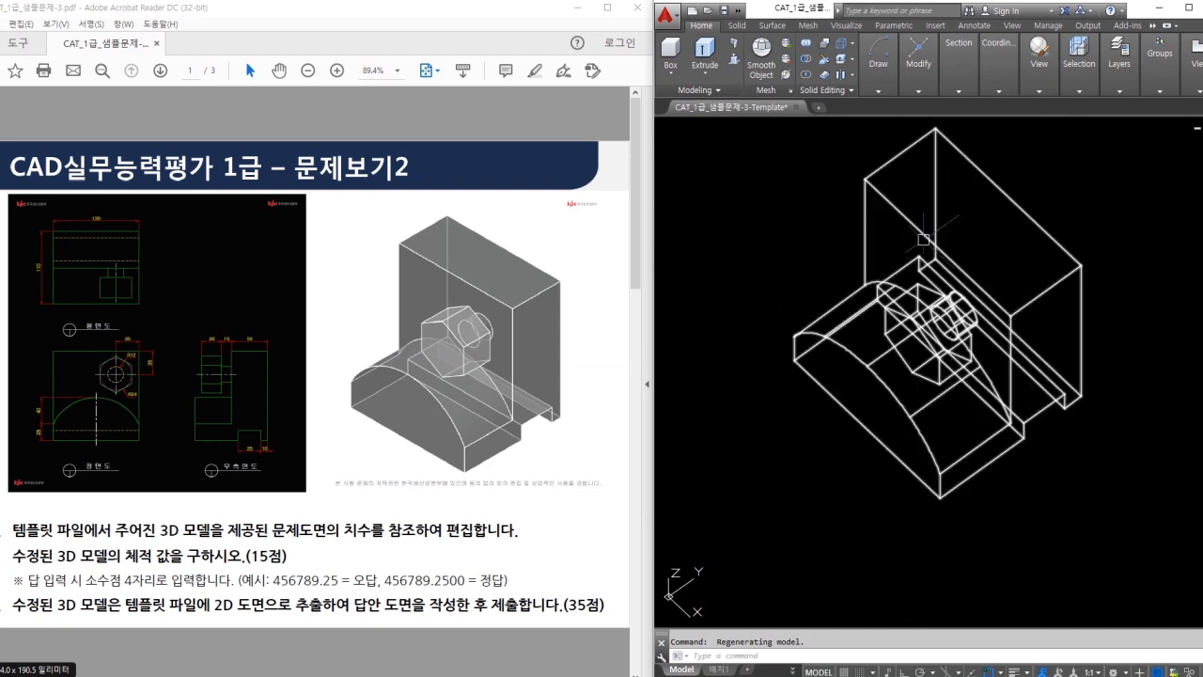
pyautogui.click(1029, 87)
pyautogui.click(1063, 105)
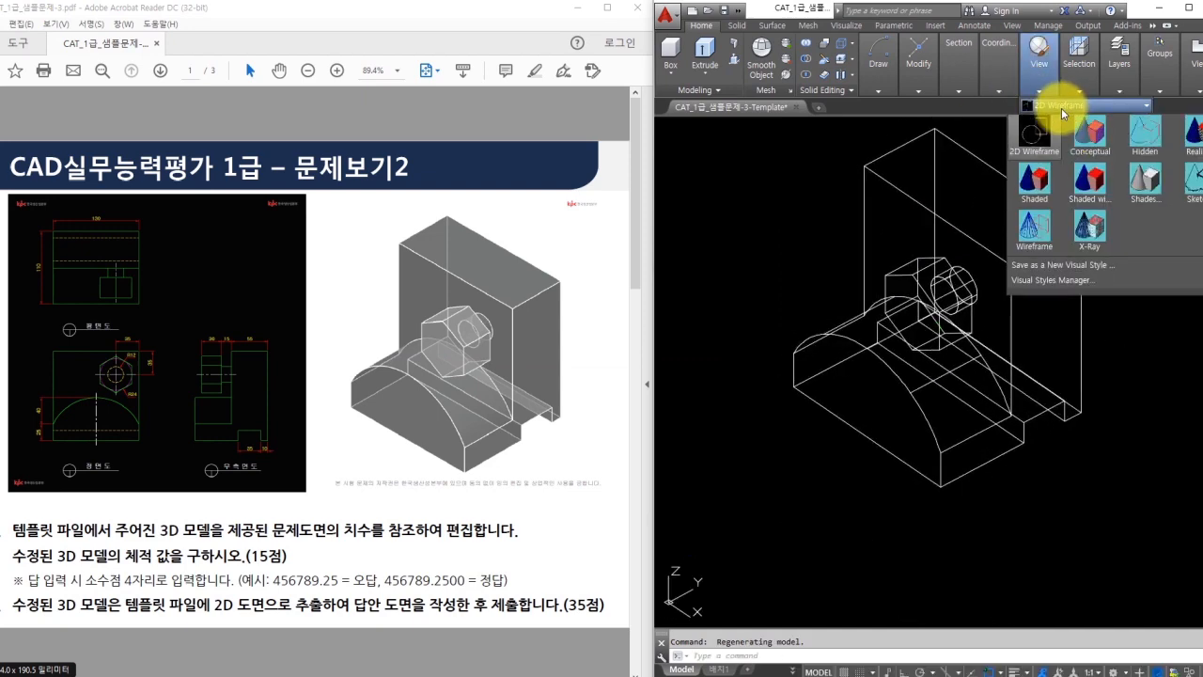
pyautogui.click(1088, 132)
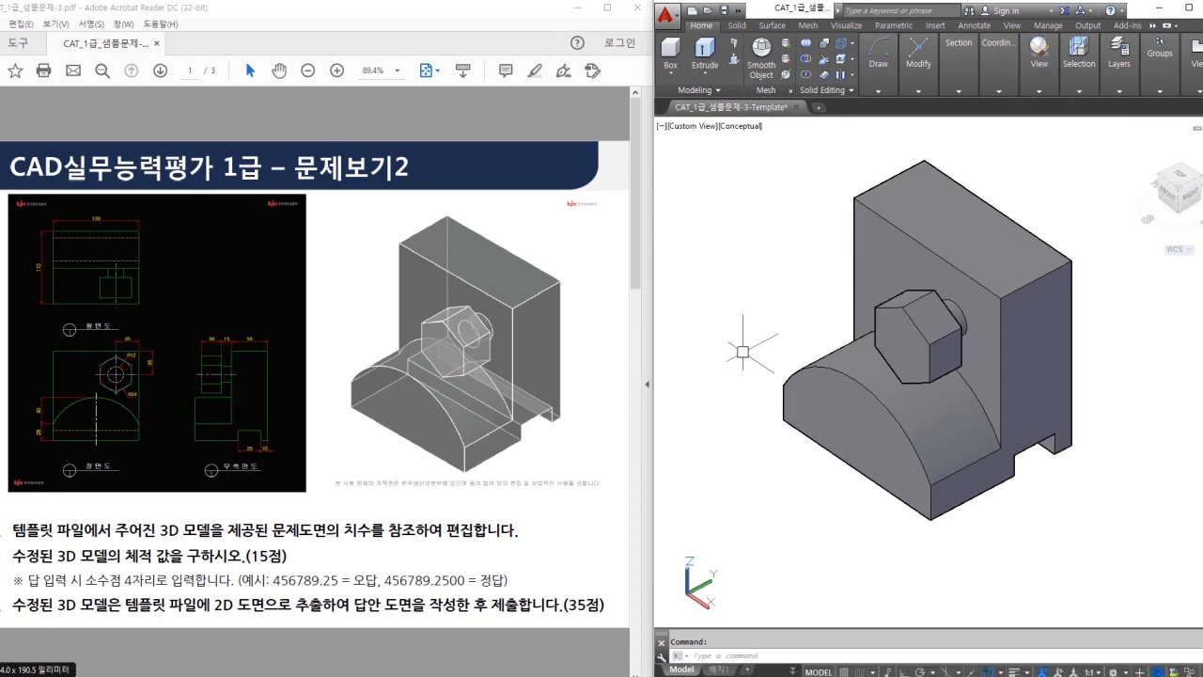
# - Enlarge the problem PDF to 200% so that all three dimensioned views can be read
pyautogui.click(94, 358)
pyautogui.click(46, 336)
pyautogui.keyDown('ctrl'); pyautogui.scroll(2, 4, 268); pyautogui.keyUp('ctrl')
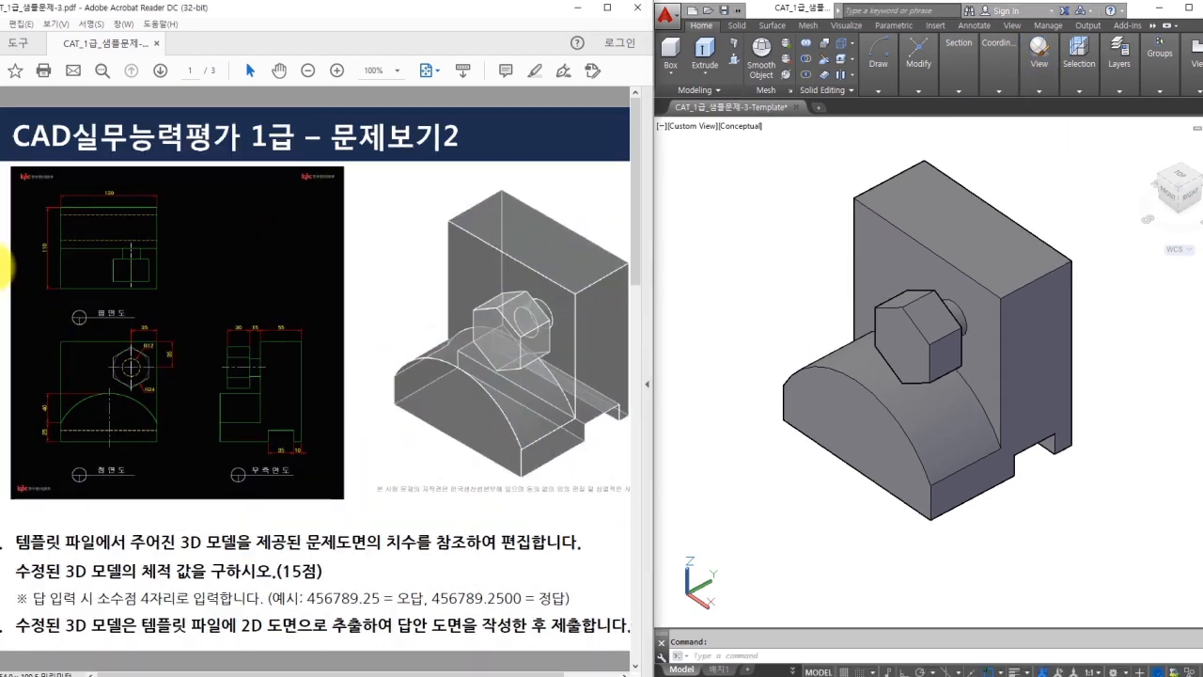
pyautogui.keyDown('ctrl'); pyautogui.scroll(2, 19, 246); pyautogui.keyUp('ctrl')
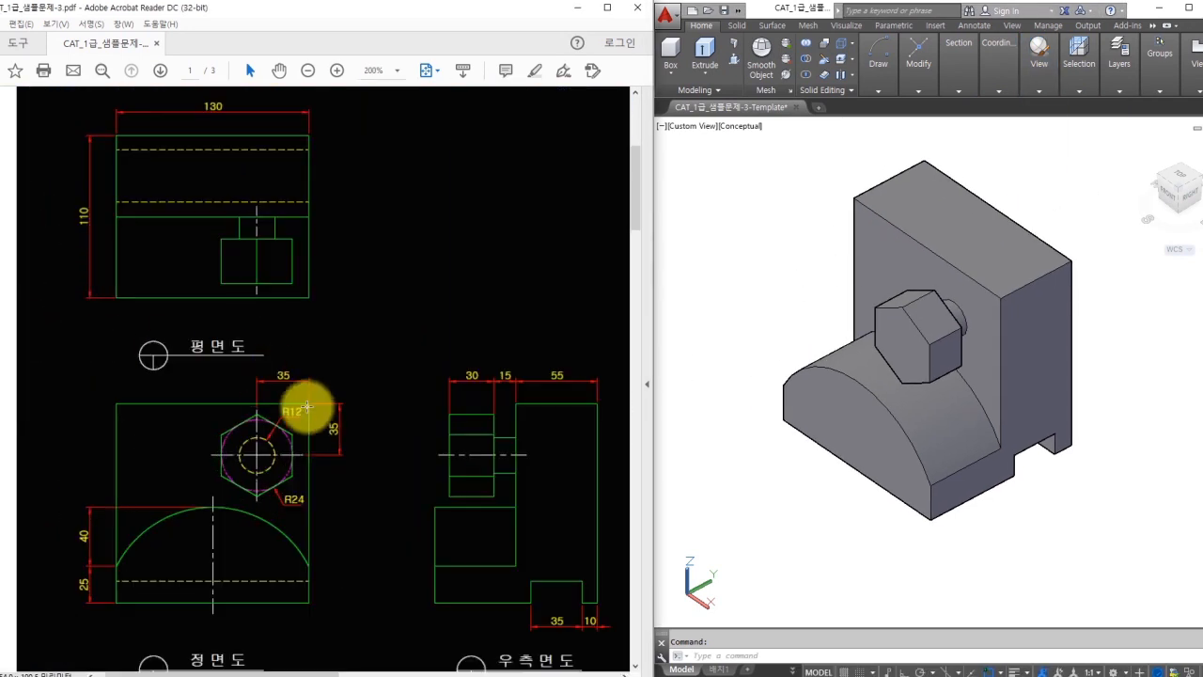
pyautogui.keyDown('shift'); pyautogui.hscroll(2, 343, 658); pyautogui.keyUp('shift')
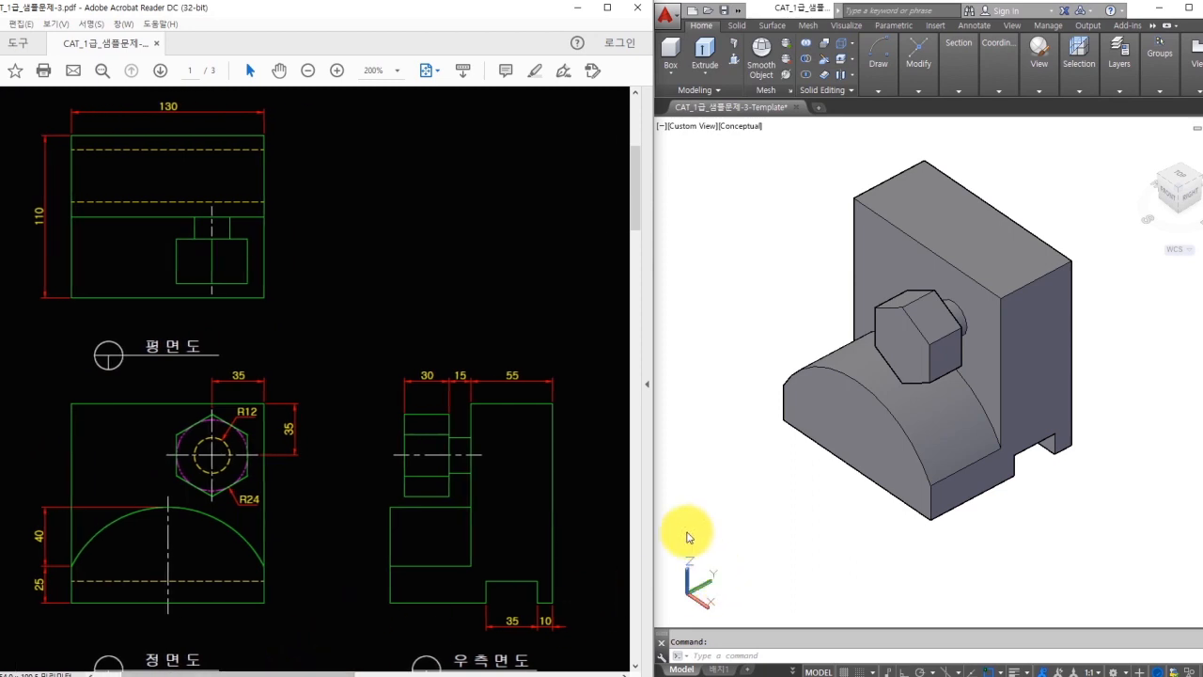
# - Check the base's overall depth along its lower side edge with a linear dimension, without placing it
pyautogui.write('dli')
pyautogui.press('Return')
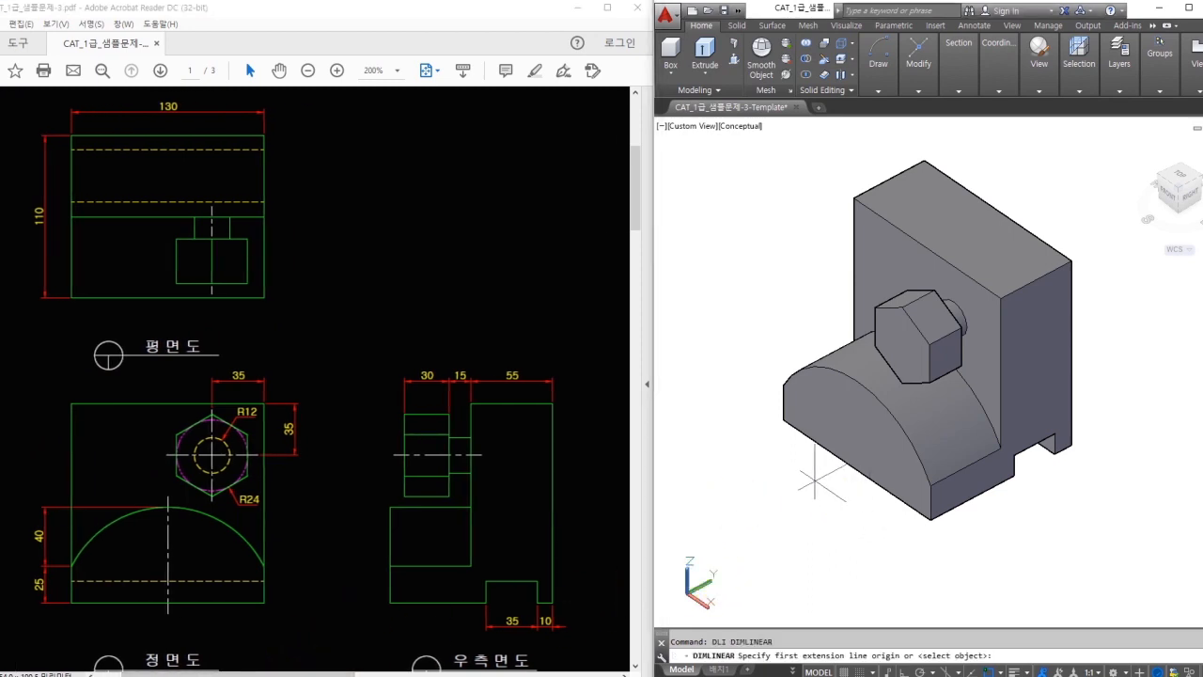
pyautogui.click(152, 107)
pyautogui.moveTo(150, 103)
pyautogui.mouseDown()
pyautogui.moveTo(183, 116)
pyautogui.moveTo(165, 123)
pyautogui.mouseUp()
pyautogui.moveTo(58, 228)
pyautogui.mouseDown()
pyautogui.moveTo(30, 226)
pyautogui.moveTo(63, 220)
pyautogui.mouseUp()
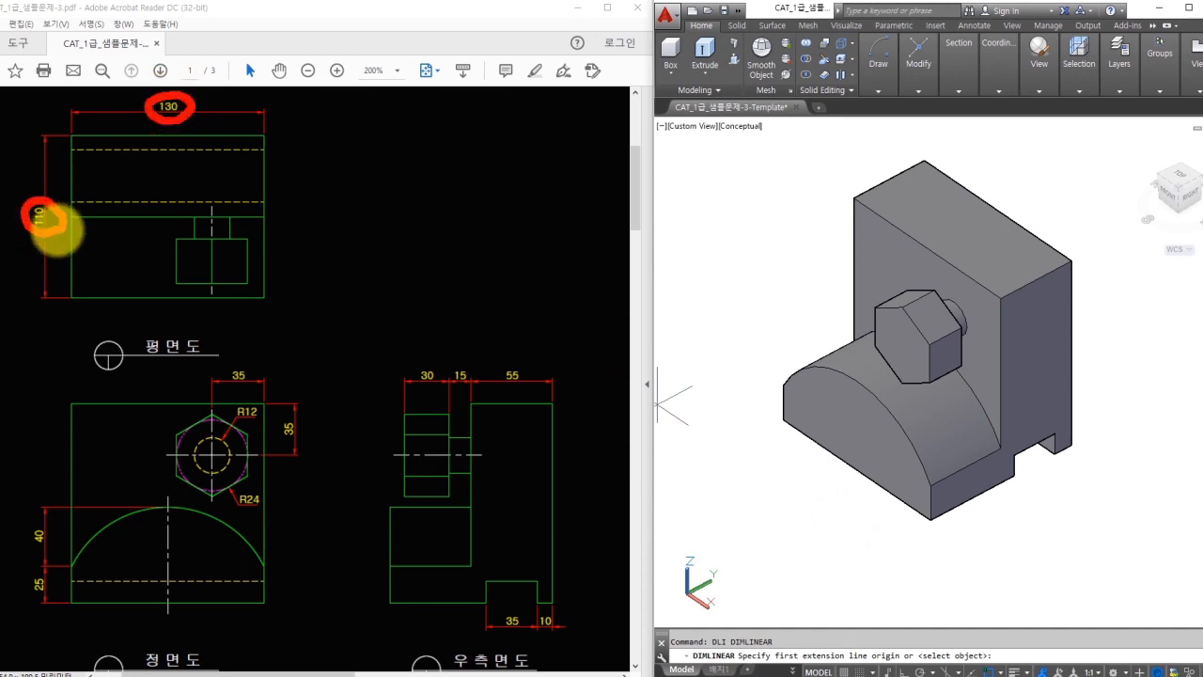
pyautogui.click(930, 519)
pyautogui.click(1073, 453)
pyautogui.scroll(2, 1065, 489)
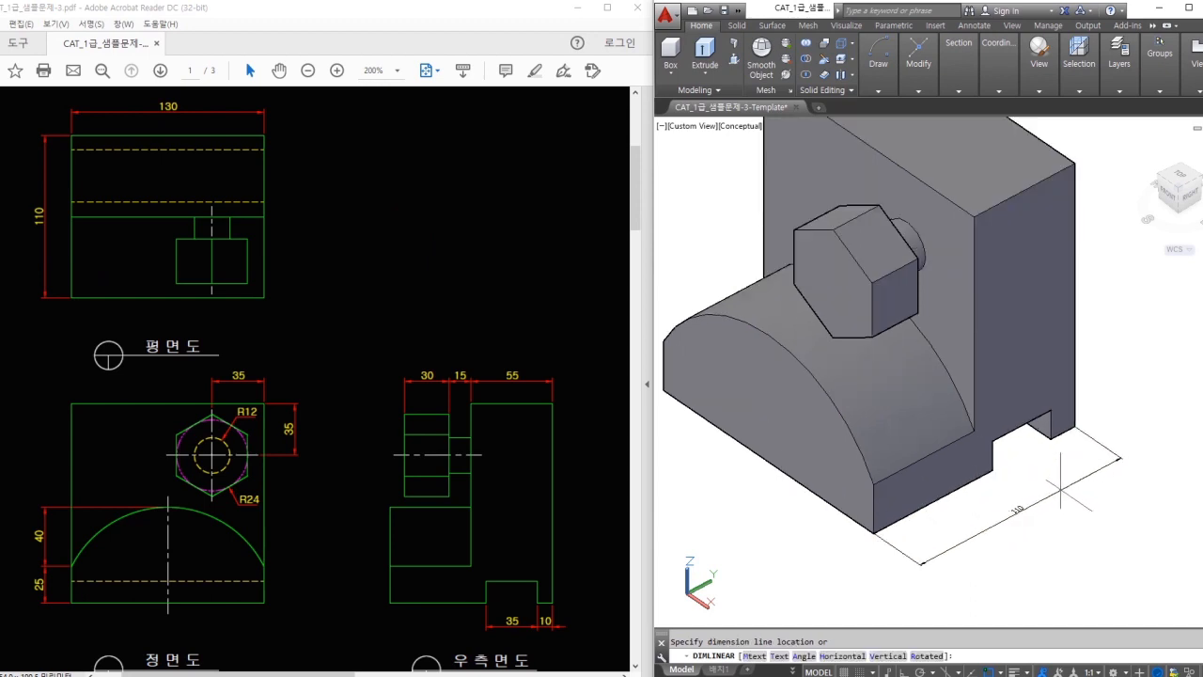
pyautogui.scroll(-1, 1059, 489)
pyautogui.press('Escape')
# - Check the base's overall width along its lower front edge with a linear dimension, without placing it
pyautogui.press('space')
pyautogui.click(943, 516)
pyautogui.click(811, 427)
pyautogui.scroll(3, 846, 481)
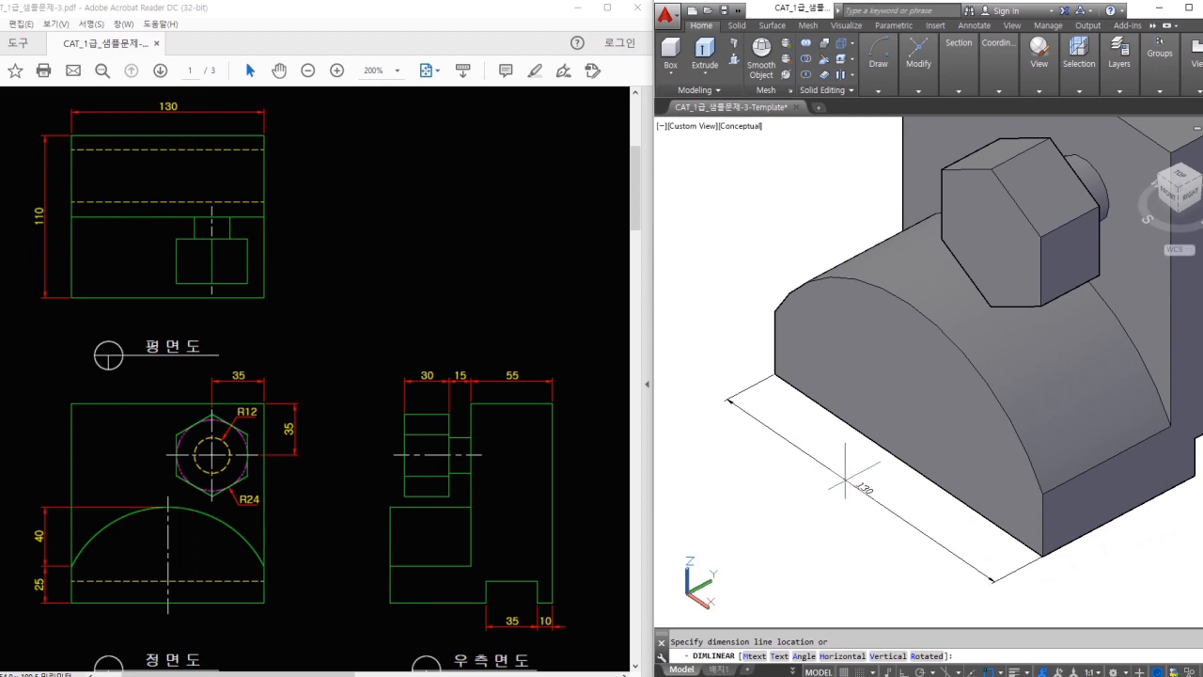
pyautogui.press('Escape')
pyautogui.moveTo(177, 95); pyautogui.dragTo(164, 113)
pyautogui.moveTo(52, 203); pyautogui.dragTo(37, 220)
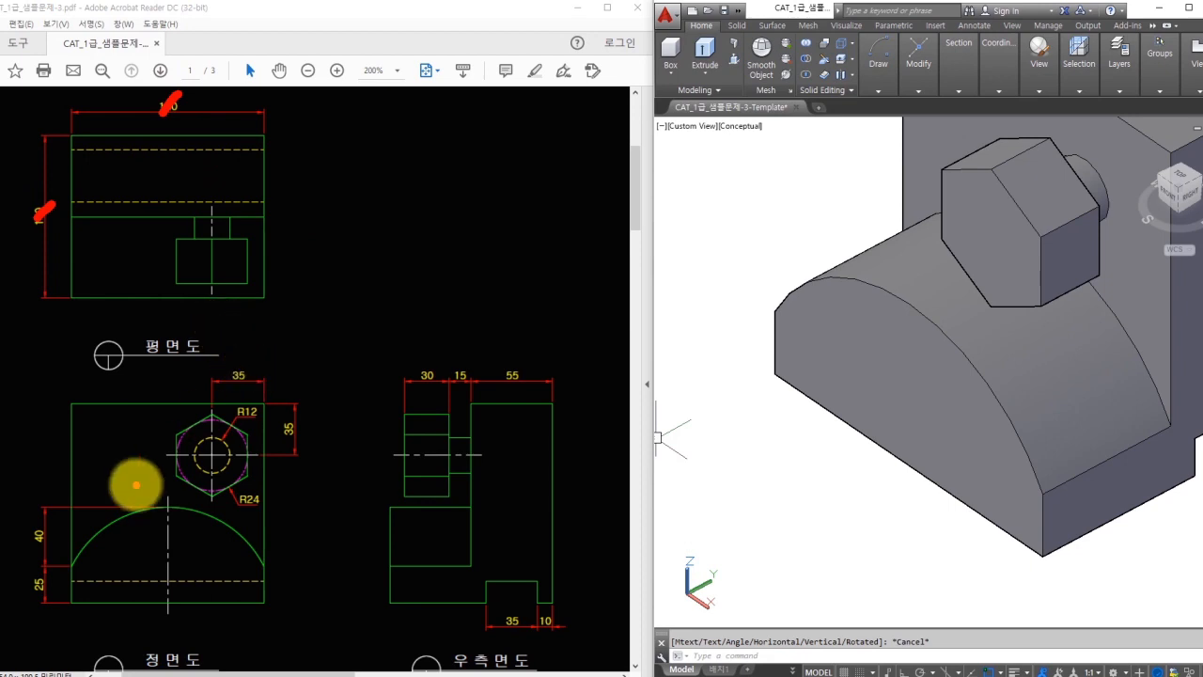
pyautogui.moveTo(282, 550)
pyautogui.mouseDown()
pyautogui.moveTo(59, 596)
pyautogui.moveTo(295, 423)
pyautogui.moveTo(266, 568)
pyautogui.mouseUp()
pyautogui.click(330, 555)
pyautogui.press('Escape')
pyautogui.moveTo(731, 562)
pyautogui.mouseDown()
pyautogui.moveTo(716, 616)
pyautogui.moveTo(738, 600)
pyautogui.mouseUp()
pyautogui.press('Escape')
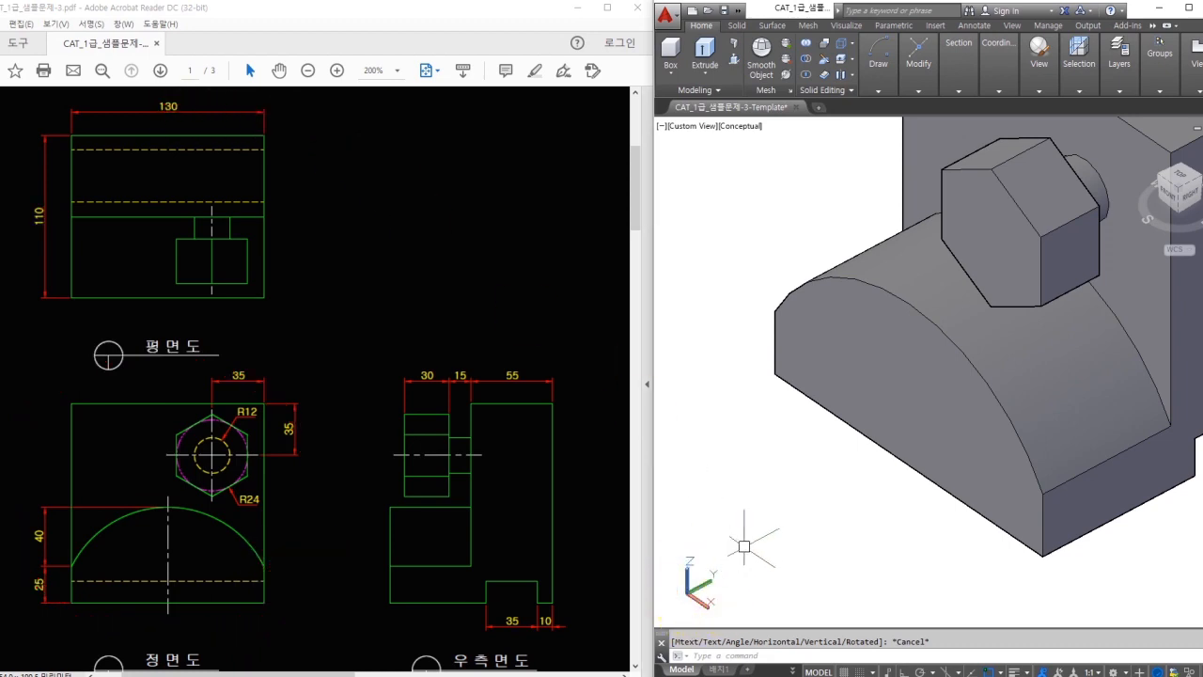
# - Align the UCS to the base's front face, with X along the bottom edge and Y up the vertical edge
pyautogui.write('ucs')
pyautogui.press('Return')
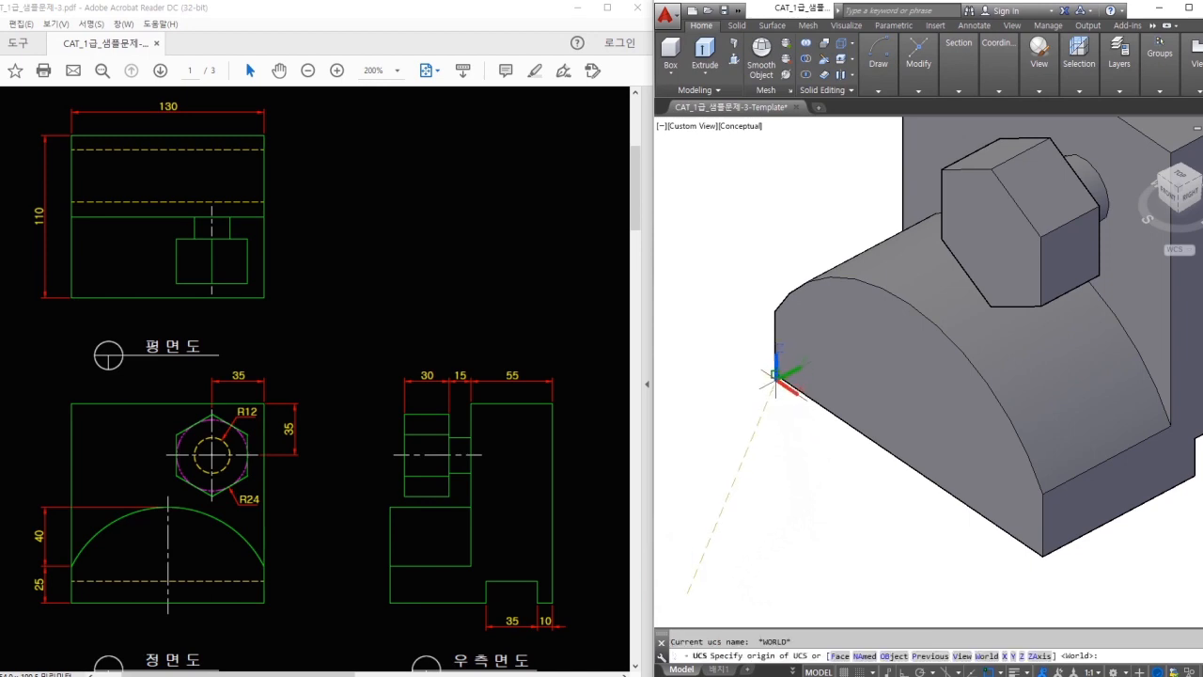
pyautogui.click(773, 374)
pyautogui.click(1043, 556)
pyautogui.click(775, 312)
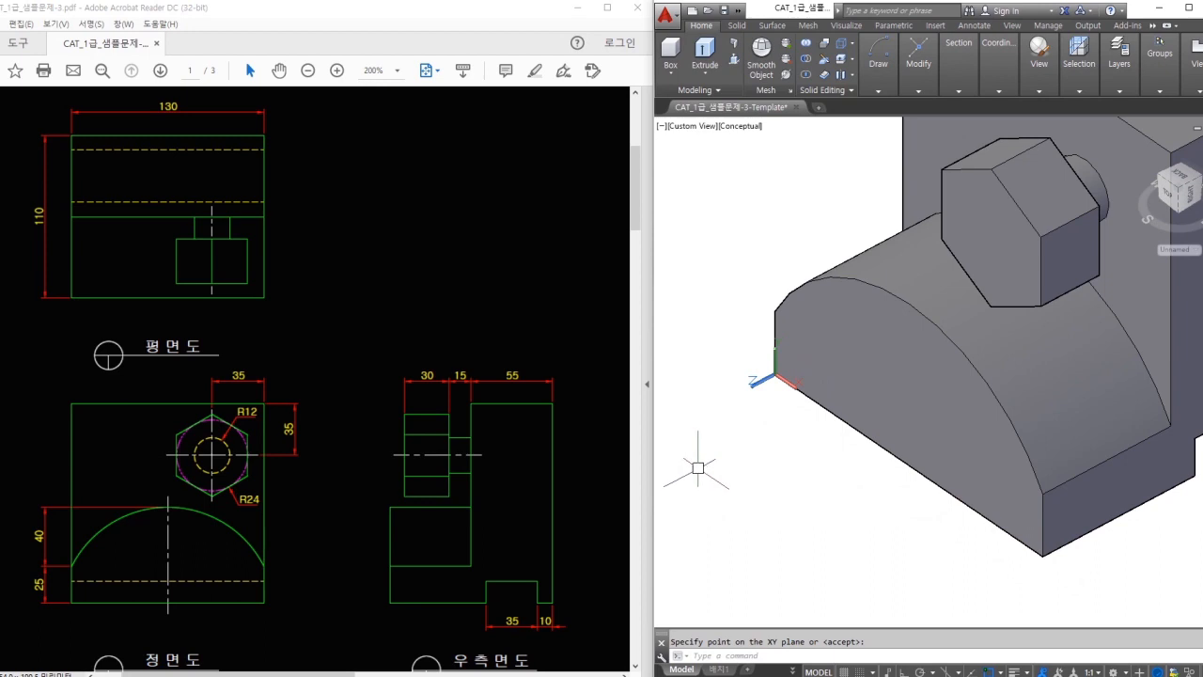
# - Turn on Ortho and check the height of the front face's straight vertical edge with a linear dimension, without placing it
pyautogui.write('dl')
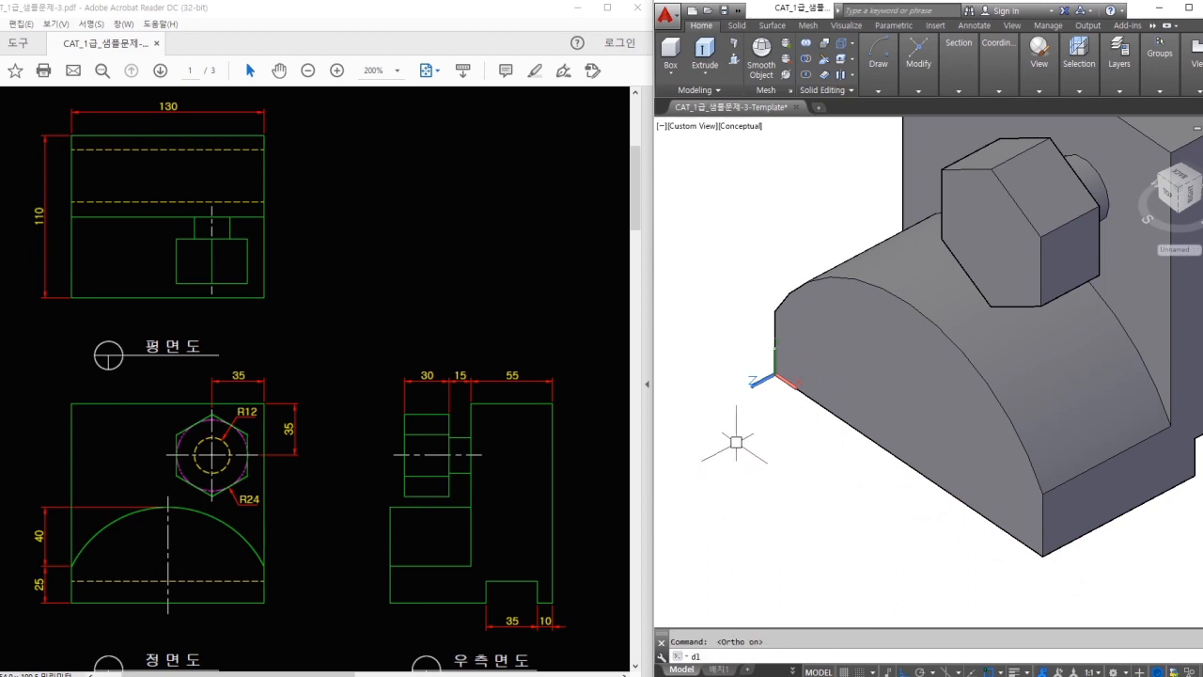
pyautogui.write('i')
pyautogui.press('Return')
pyautogui.click(775, 373)
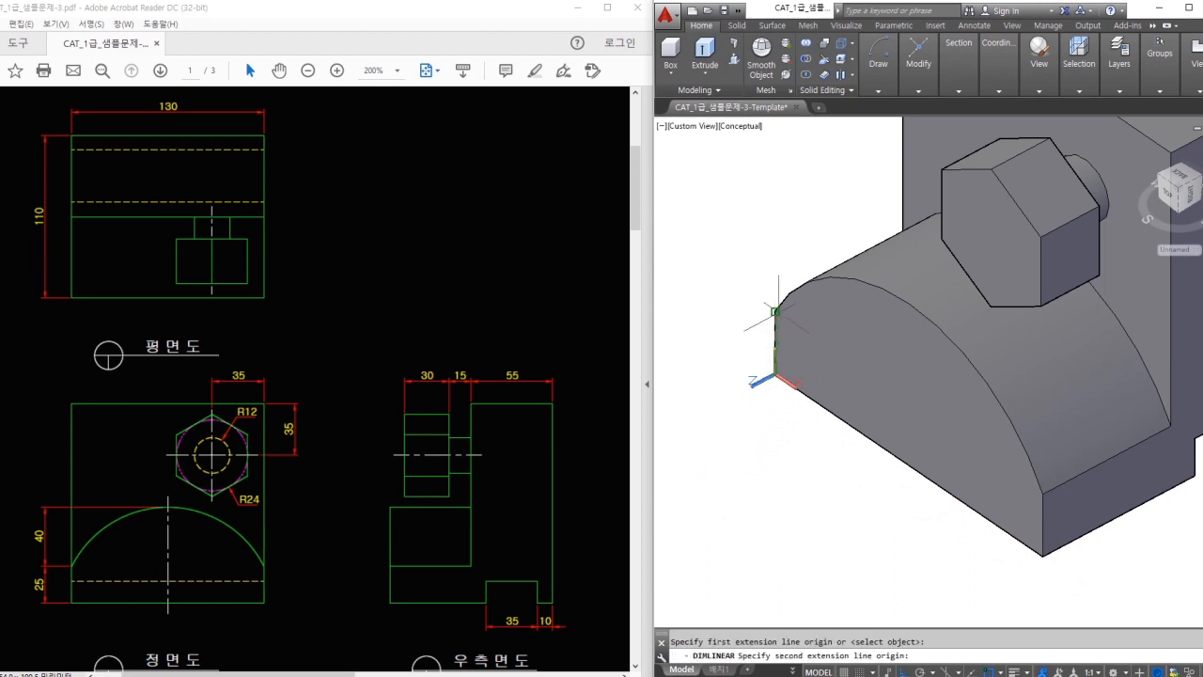
pyautogui.click(777, 314)
pyautogui.scroll(3, 752, 324)
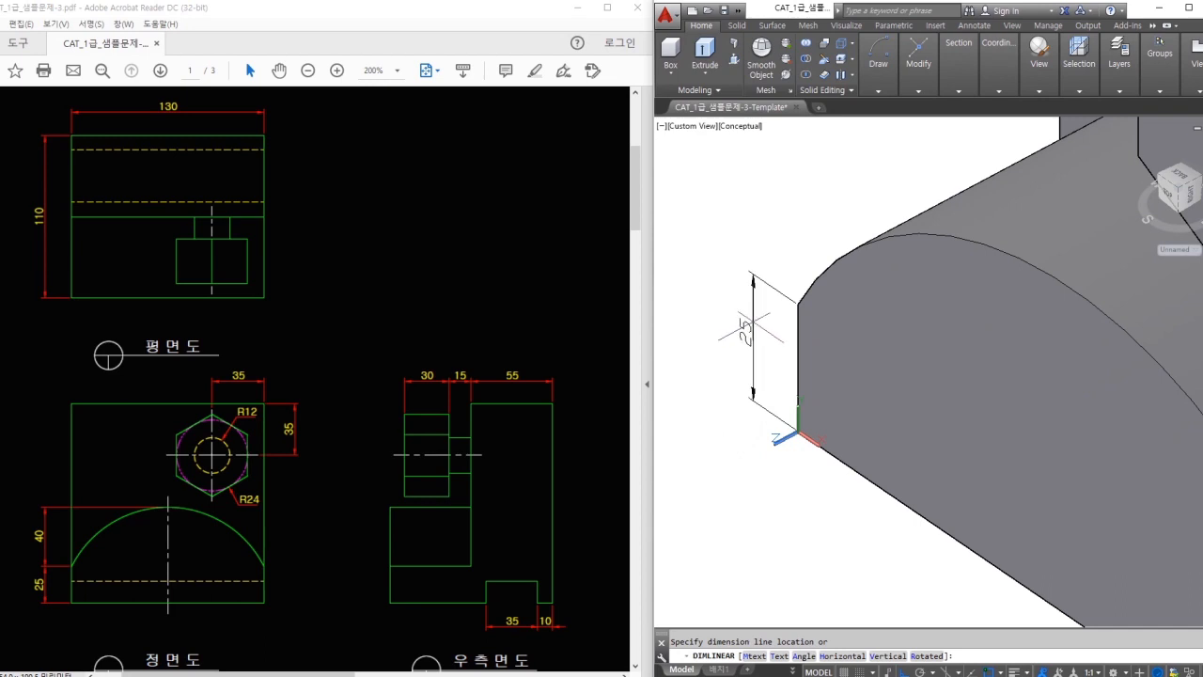
pyautogui.press('Escape')
# - Check the front arc's height from the top of the straight vertical edge to its crown with a linear dimension
pyautogui.press('space')
pyautogui.click(798, 304)
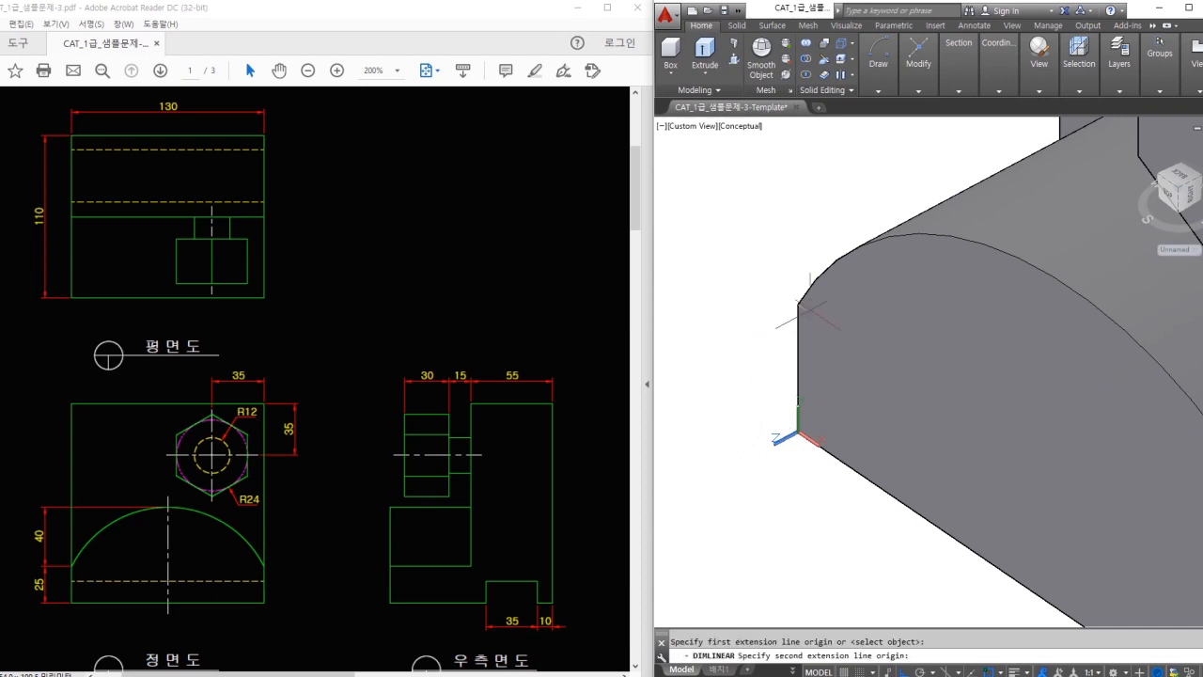
pyautogui.click(1072, 288)
pyautogui.scroll(-2, 742, 249)
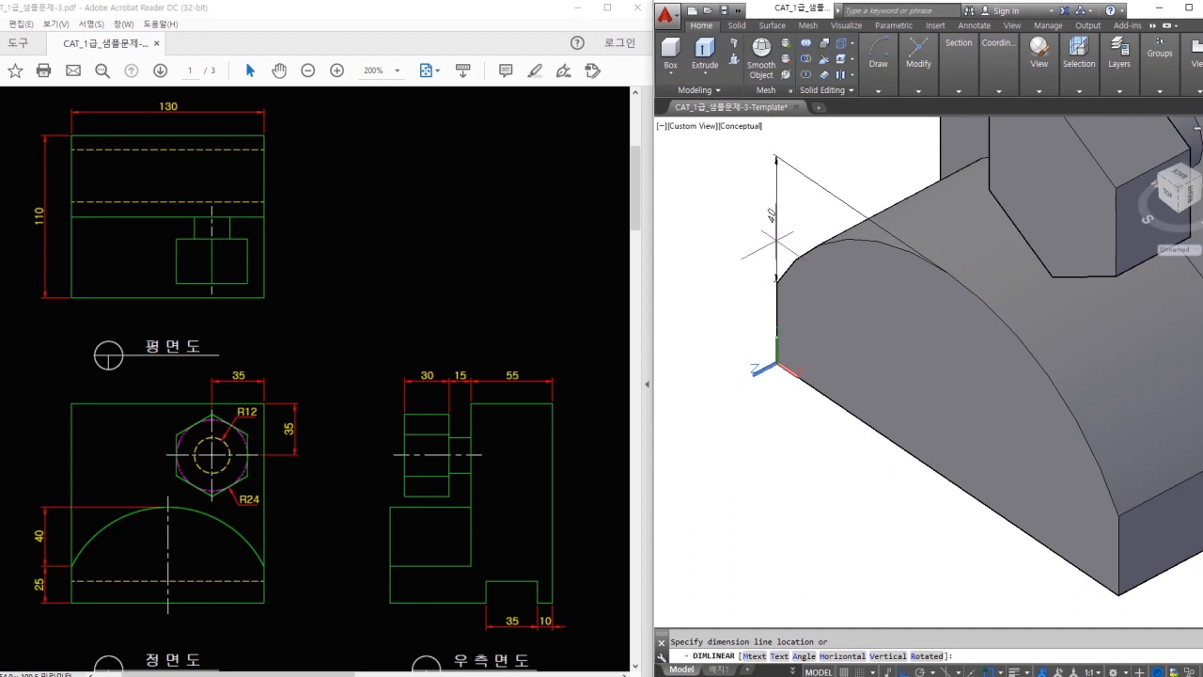
pyautogui.click(776, 239)
# - Check the hexagonal head's width across flats between opposite edge midpoints with a linear dimension, without placing it
pyautogui.scroll(2, 946, 336)
pyautogui.scroll(2, 825, 442)
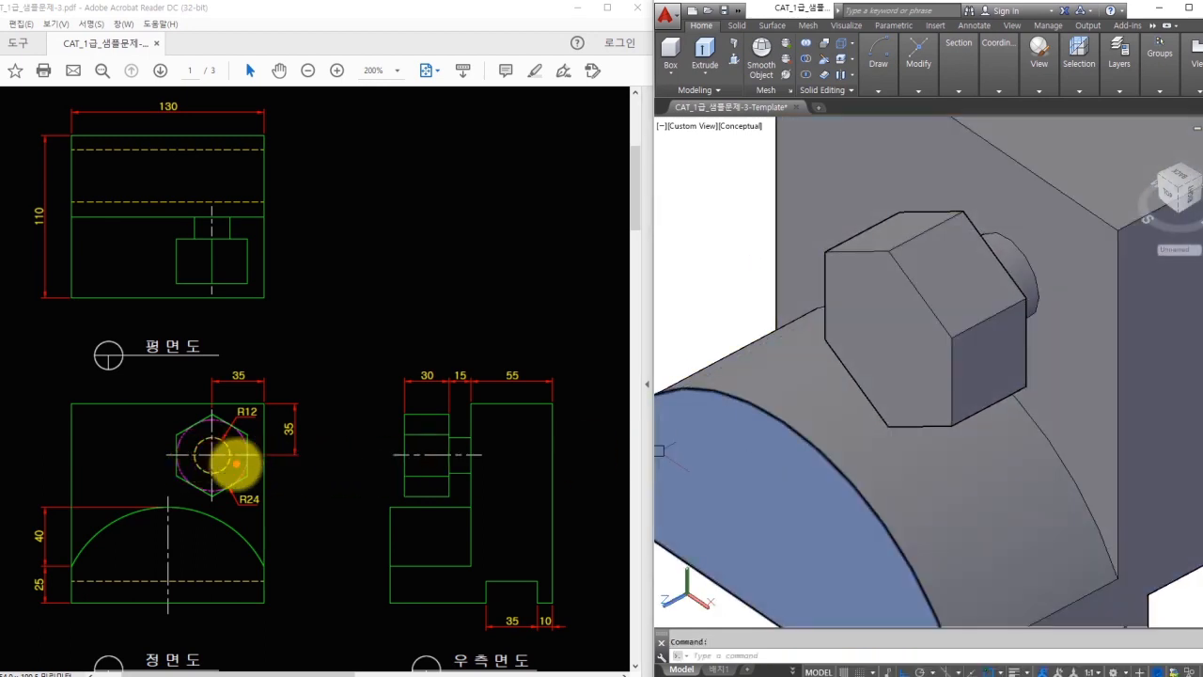
pyautogui.moveTo(223, 497)
pyautogui.mouseDown()
pyautogui.moveTo(269, 486)
pyautogui.moveTo(247, 524)
pyautogui.mouseUp()
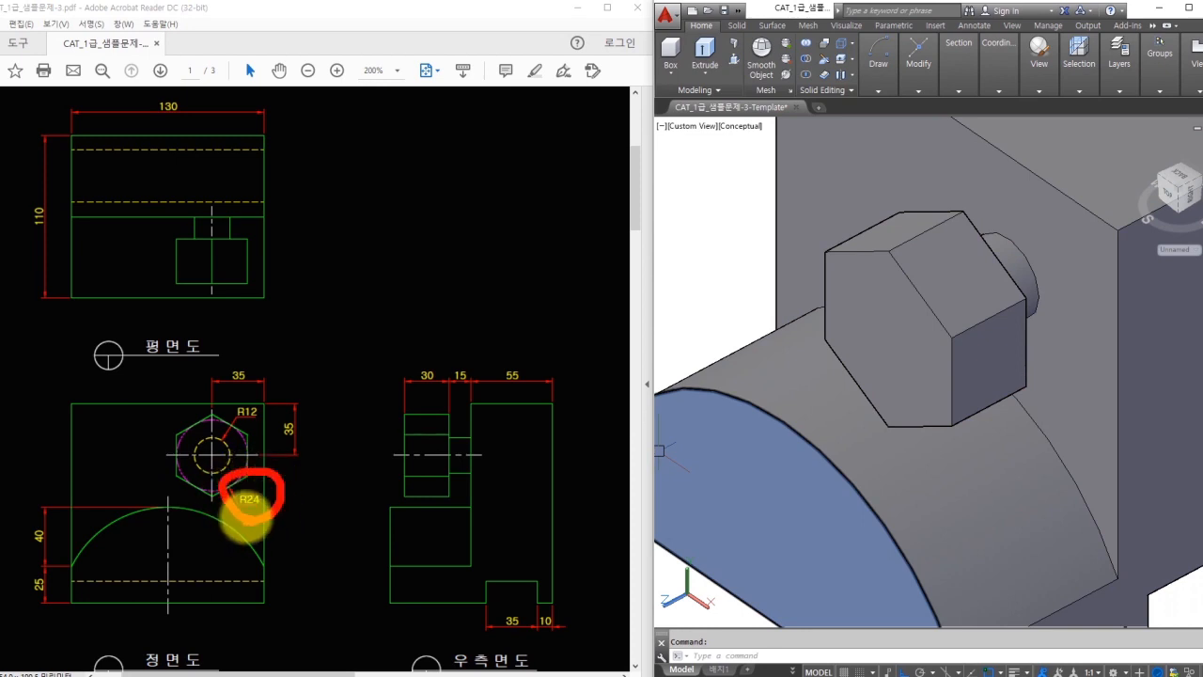
pyautogui.press('Escape')
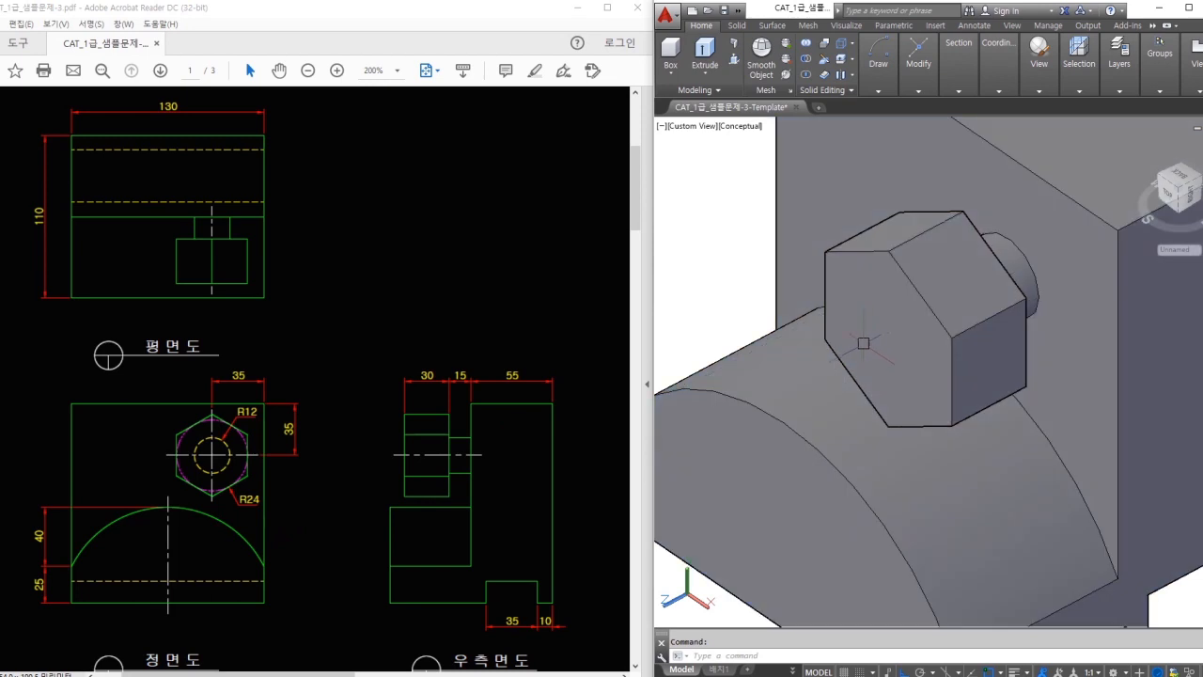
pyautogui.moveTo(877, 343); pyautogui.dragTo(880, 340, button='middle')
pyautogui.write('di')
pyautogui.click(828, 295)
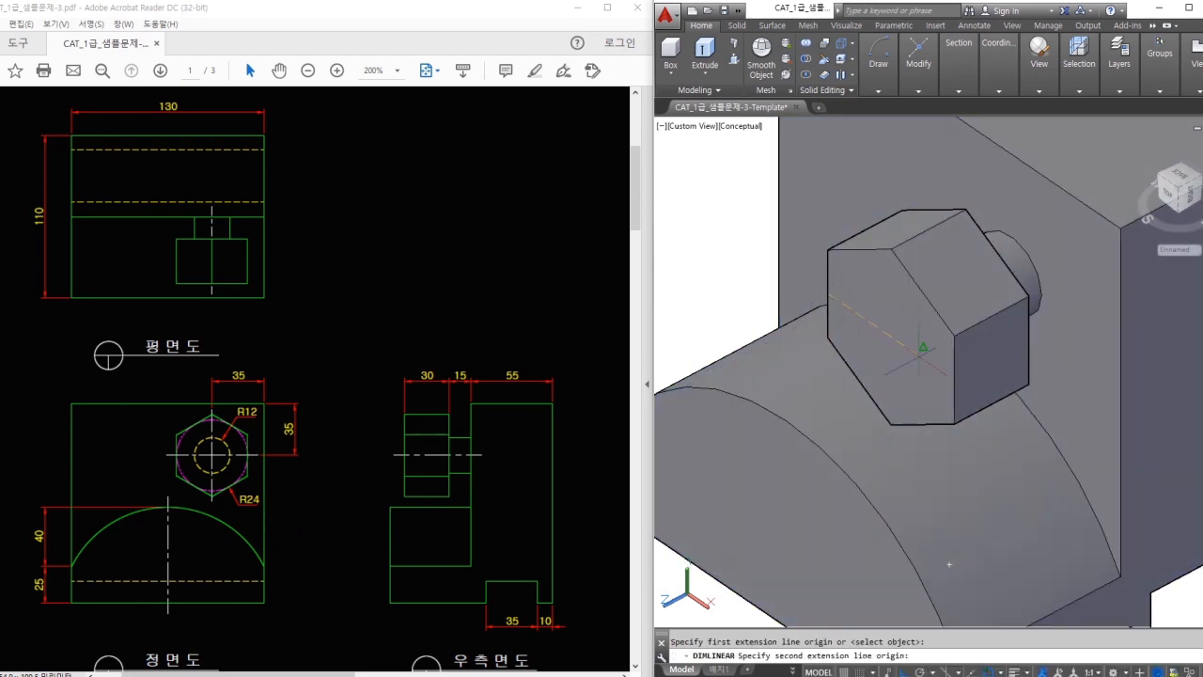
pyautogui.click(952, 379)
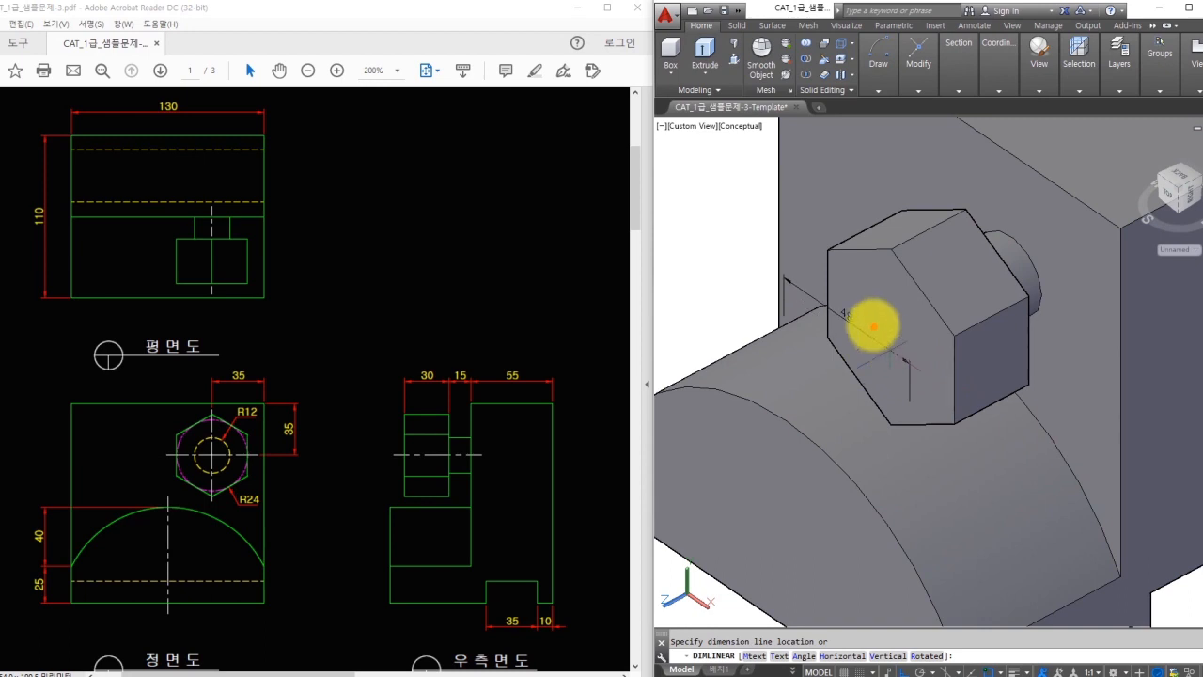
pyautogui.click(846, 317)
pyautogui.moveTo(855, 329)
pyautogui.mouseDown()
pyautogui.moveTo(822, 252)
pyautogui.moveTo(824, 269)
pyautogui.moveTo(910, 288)
pyautogui.moveTo(912, 268)
pyautogui.moveTo(905, 282)
pyautogui.moveTo(970, 279)
pyautogui.mouseUp()
pyautogui.moveTo(952, 291)
pyautogui.mouseDown()
pyautogui.moveTo(1015, 278)
pyautogui.moveTo(1028, 305)
pyautogui.moveTo(1066, 311)
pyautogui.moveTo(1074, 328)
pyautogui.moveTo(1090, 311)
pyautogui.mouseUp()
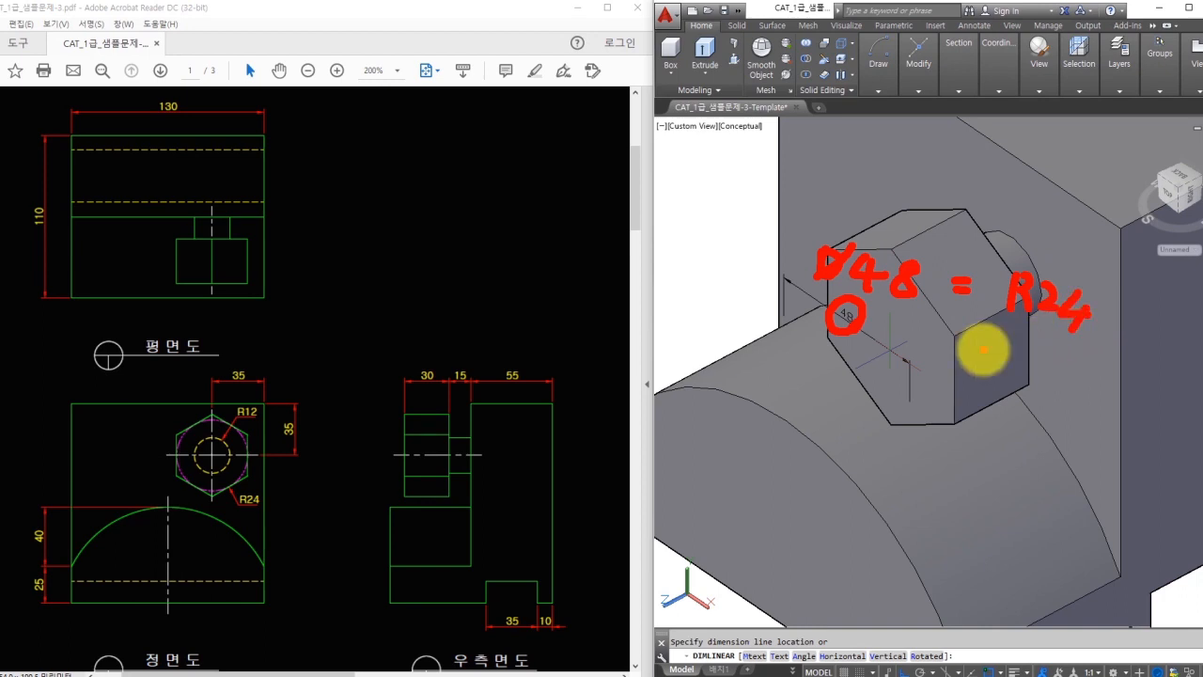
pyautogui.press('Escape')
pyautogui.press('Escape')
pyautogui.press('Escape')
# - Check the cylindrical shaft behind the hexagonal head with a diameter dimension against the R12 in the problem drawing
pyautogui.moveTo(1007, 319); pyautogui.dragTo(954, 335, button='middle')
pyautogui.write('d')
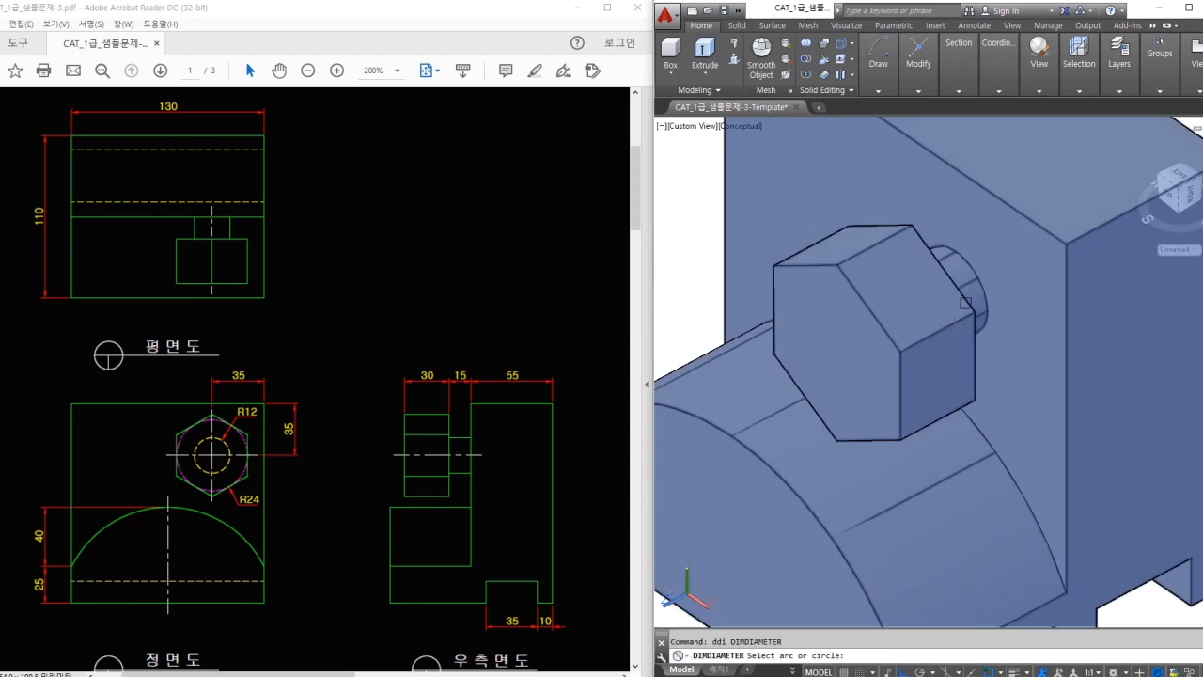
pyautogui.click(981, 274)
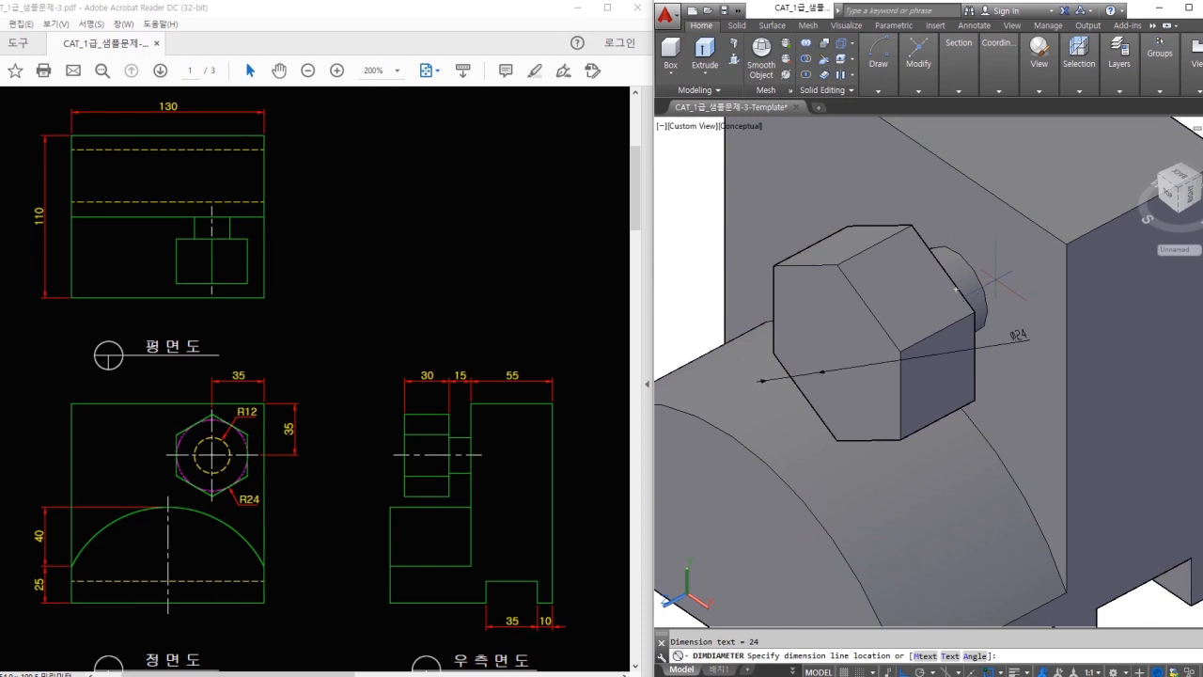
pyautogui.click(1008, 329)
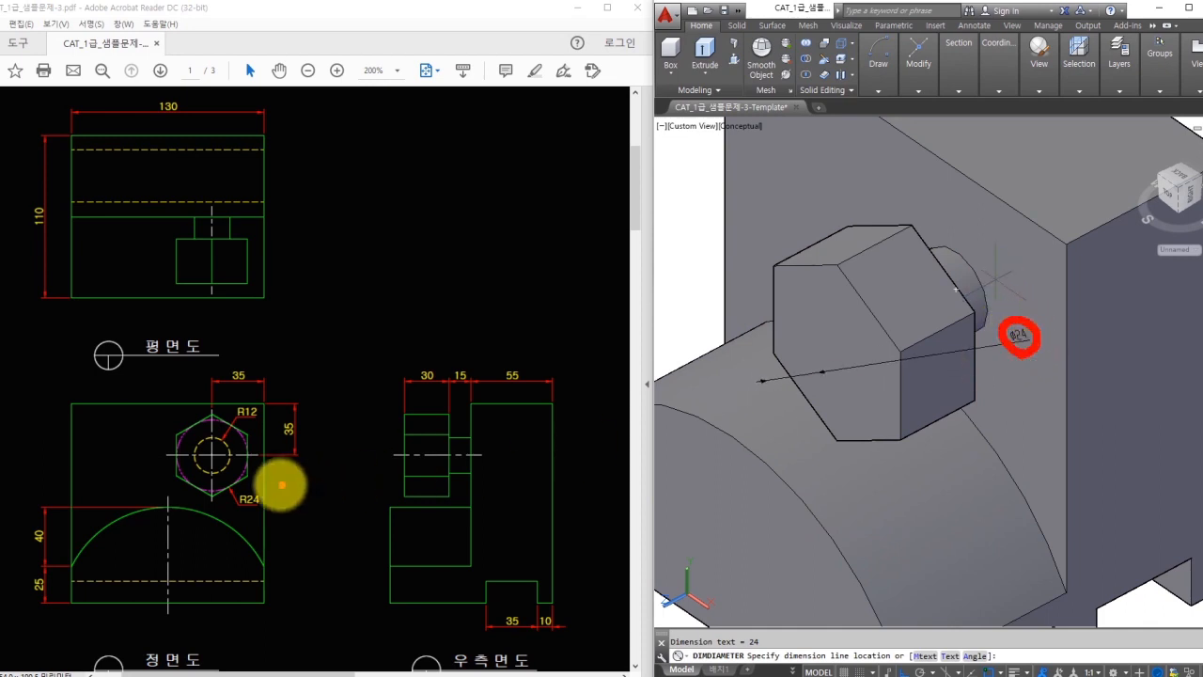
pyautogui.click(246, 412)
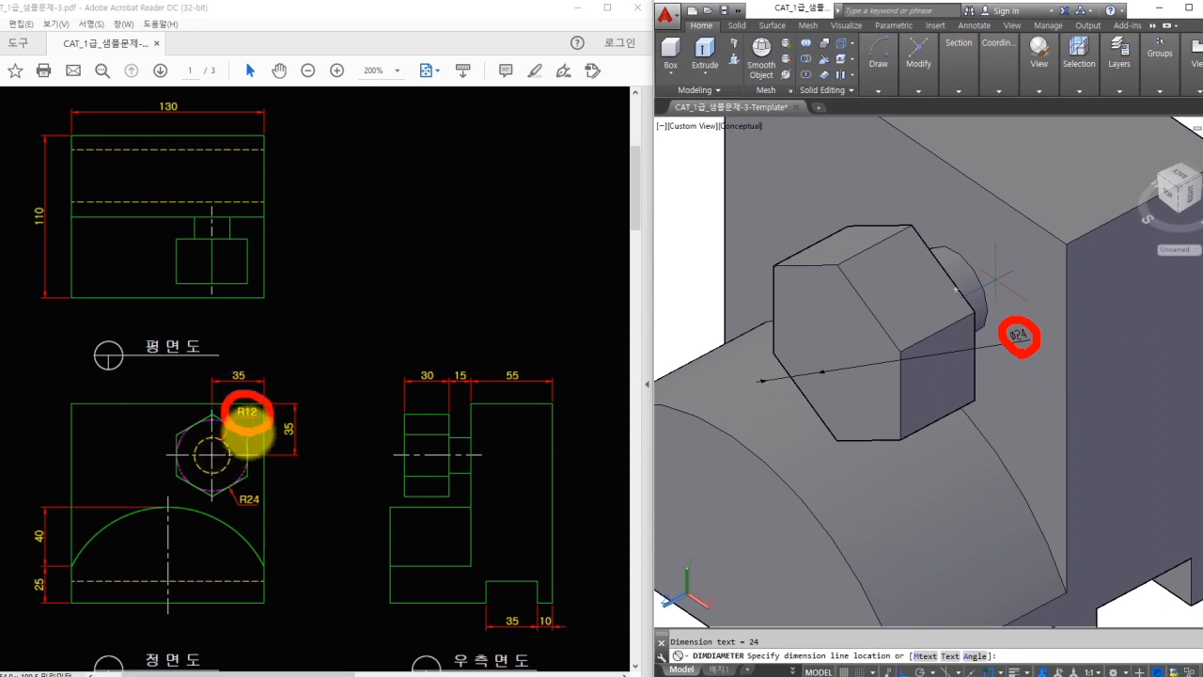
# - Compare the shaft's diameter dimension with the R12 callout in the PDF drawing and cancel it without placing
pyautogui.moveTo(1027, 358)
pyautogui.mouseDown()
pyautogui.moveTo(1021, 317)
pyautogui.moveTo(1034, 357)
pyautogui.moveTo(1011, 358)
pyautogui.mouseUp()
pyautogui.moveTo(689, 374)
pyautogui.mouseDown()
pyautogui.moveTo(747, 364)
pyautogui.moveTo(759, 381)
pyautogui.mouseUp()
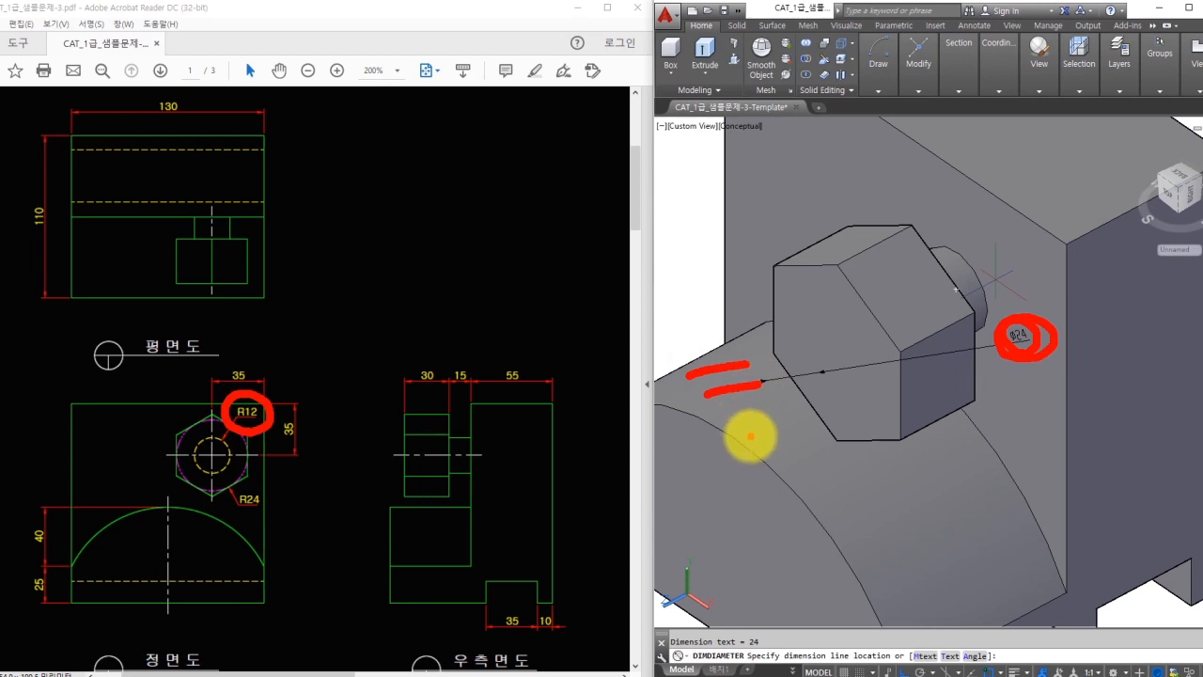
pyautogui.press('Escape')
pyautogui.press('Escape')
# - Check the shaft center's vertical distance below the block's upper front corner with a linear dimension against the drawing's 35
pyautogui.scroll(-2, 1042, 298)
pyautogui.moveTo(1041, 298)
pyautogui.keyDown('shift'); pyautogui.mouseDown(button='middle')
pyautogui.moveTo(1002, 291)
pyautogui.moveTo(1034, 257)
pyautogui.moveTo(1023, 292)
pyautogui.mouseUp(button='middle'); pyautogui.keyUp('shift')
pyautogui.write('d')
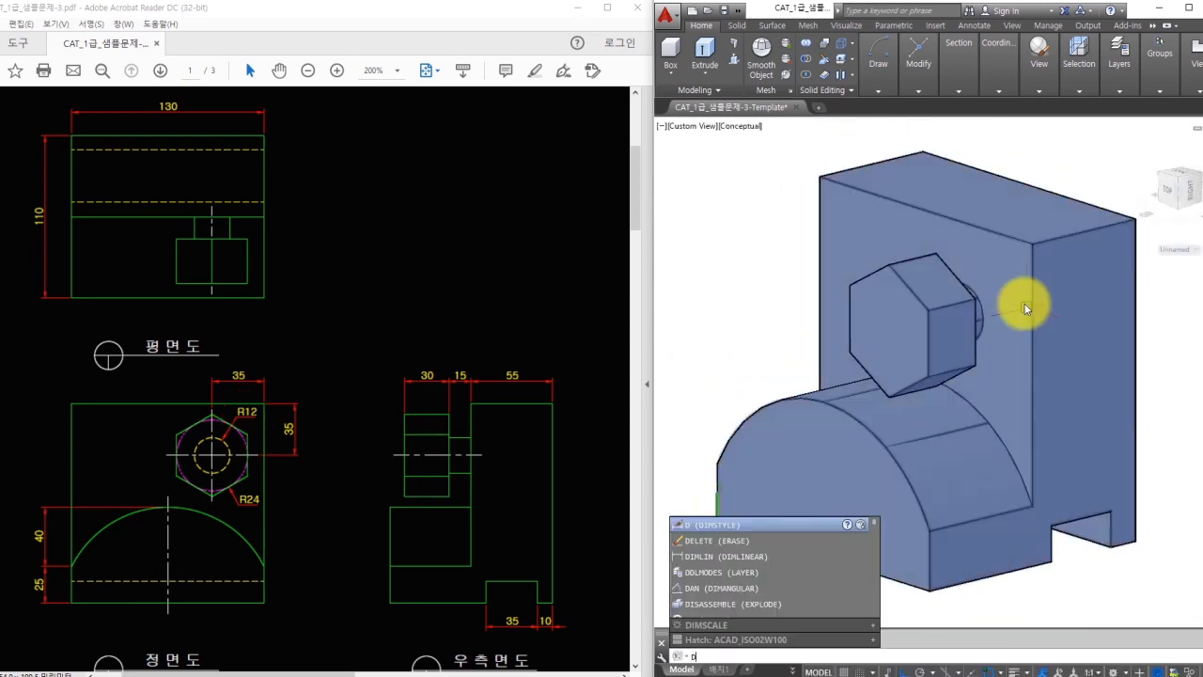
pyautogui.write('li')
pyautogui.press('Return')
pyautogui.click(1032, 244)
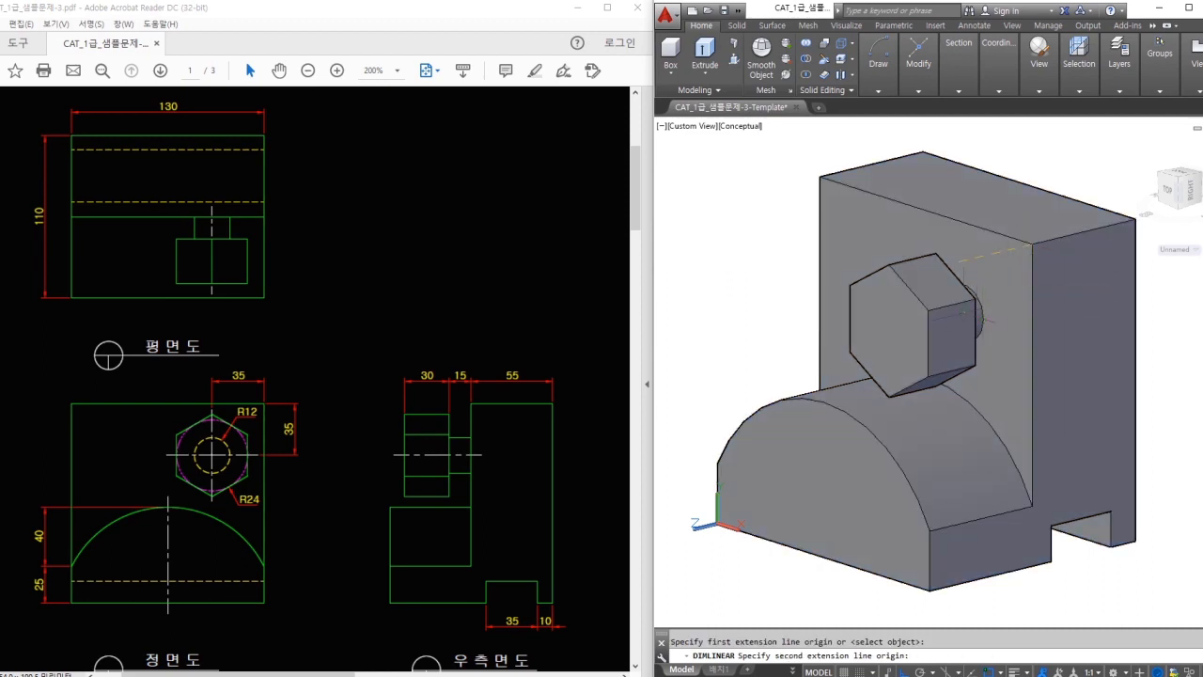
pyautogui.click(961, 266)
pyautogui.scroll(4, 1043, 395)
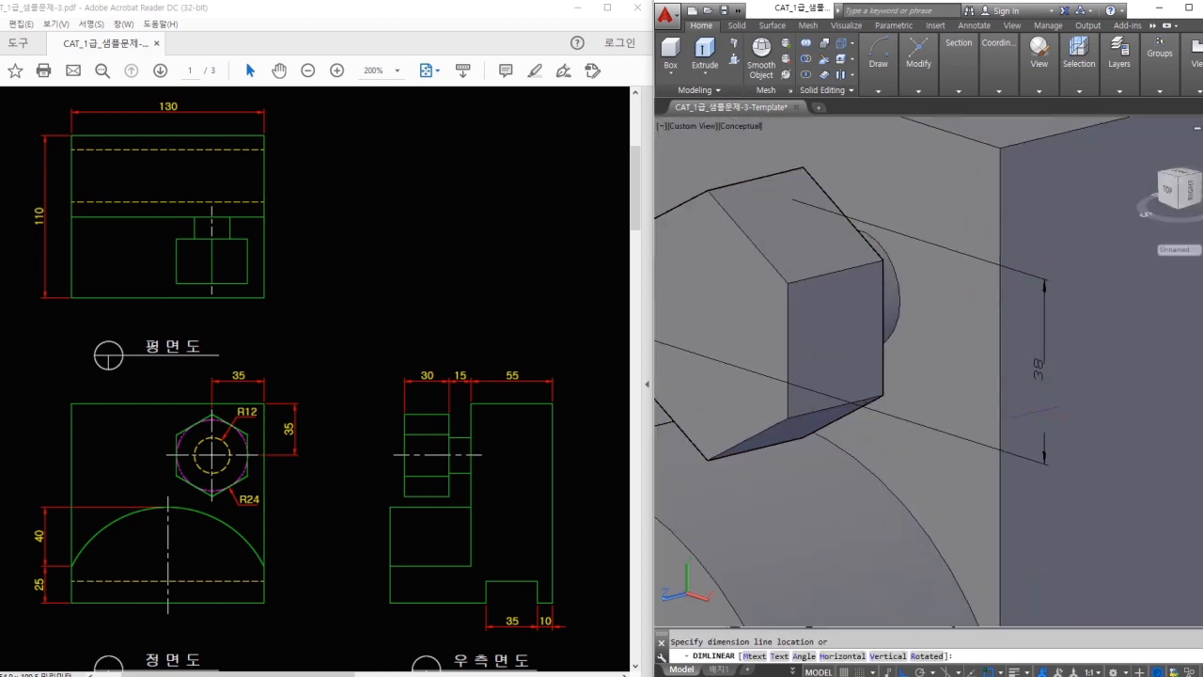
pyautogui.moveTo(1051, 398)
pyautogui.mouseDown()
pyautogui.moveTo(1037, 322)
pyautogui.moveTo(1031, 391)
pyautogui.mouseUp()
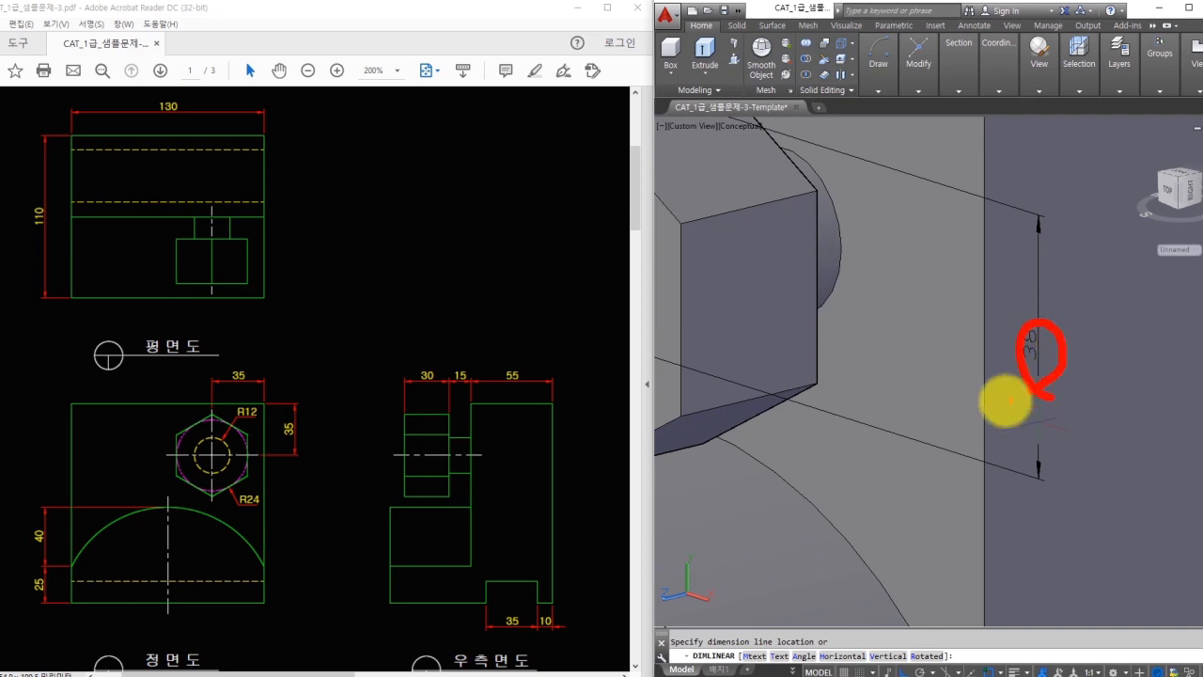
pyautogui.moveTo(297, 406)
pyautogui.mouseDown()
pyautogui.moveTo(279, 413)
pyautogui.moveTo(301, 430)
pyautogui.moveTo(308, 393)
pyautogui.moveTo(332, 366)
pyautogui.mouseUp()
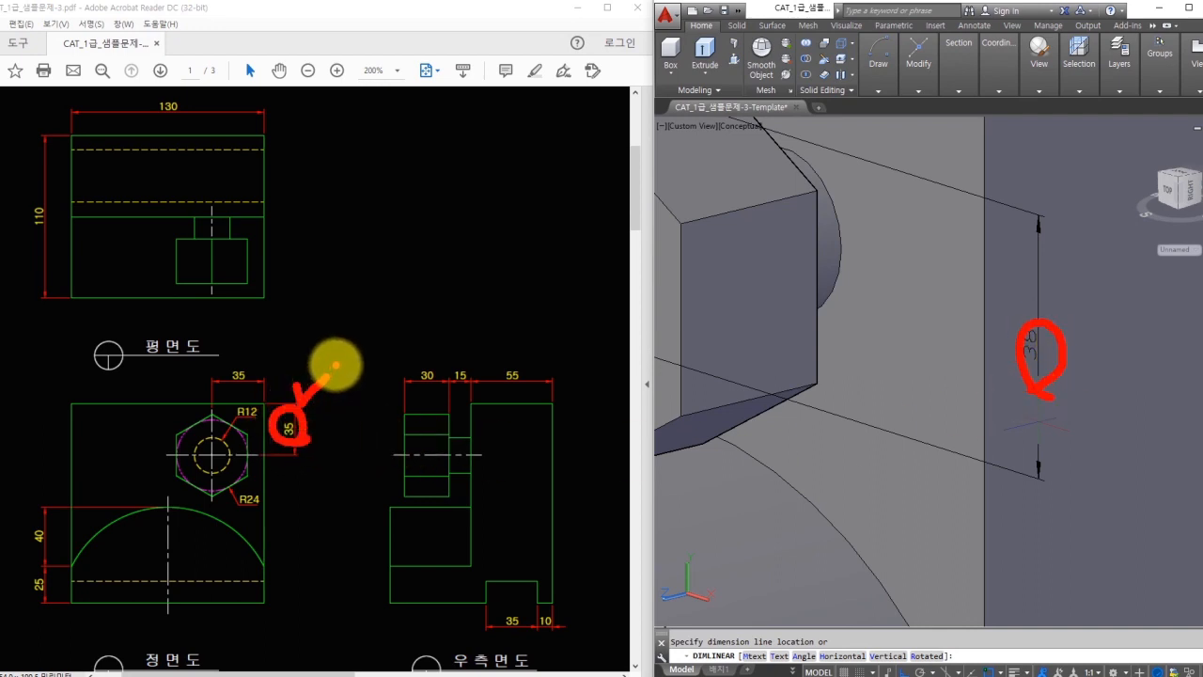
pyautogui.press('e')
pyautogui.moveTo(933, 300)
pyautogui.mouseDown()
pyautogui.moveTo(945, 315)
pyautogui.moveTo(965, 305)
pyautogui.moveTo(1022, 327)
pyautogui.mouseUp()
pyautogui.press('Escape')
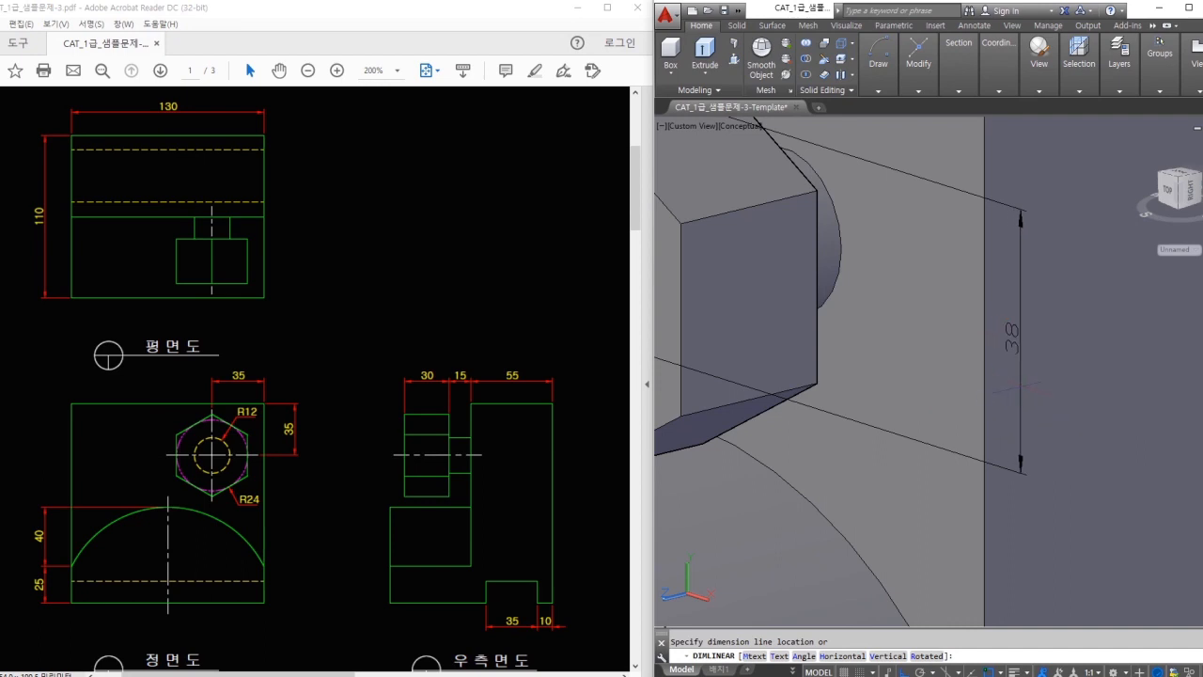
pyautogui.press('Escape')
# - Check the shaft center's horizontal distance from the block's upper front corner with a linear dimension against the drawing's 35
pyautogui.scroll(-4, 959, 324)
pyautogui.write('i')
pyautogui.press('Return')
pyautogui.click(985, 234)
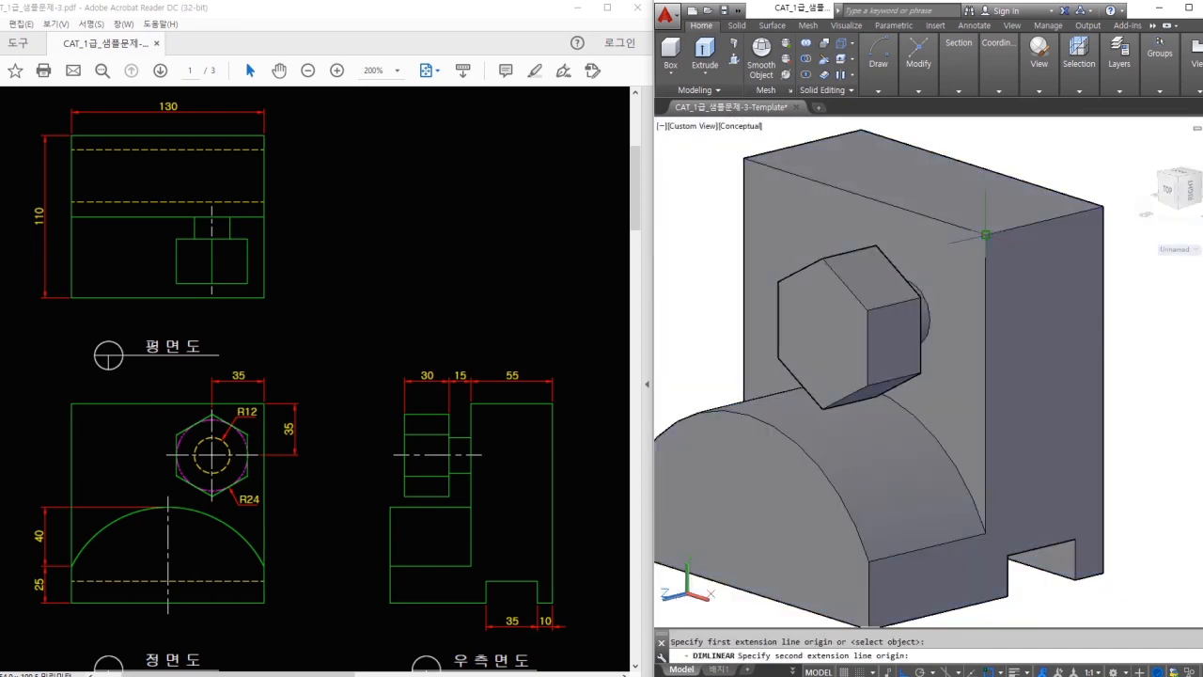
pyautogui.click(889, 240)
pyautogui.scroll(2, 884, 185)
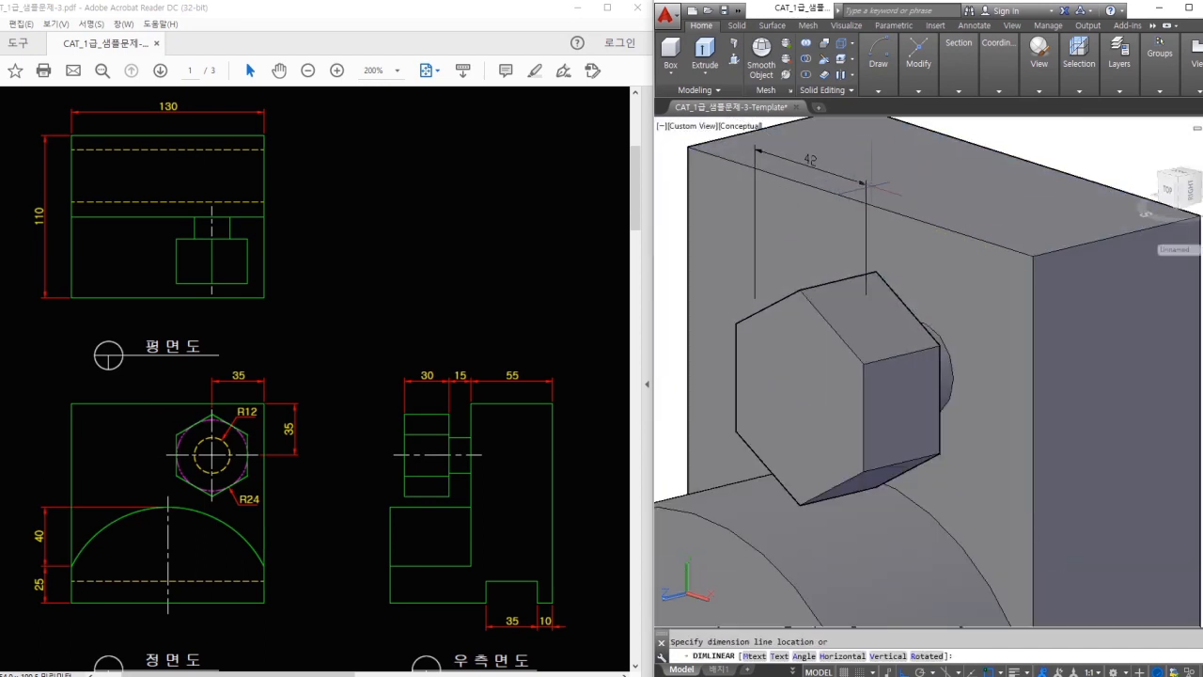
pyautogui.moveTo(249, 355)
pyautogui.mouseDown()
pyautogui.moveTo(232, 357)
pyautogui.moveTo(256, 378)
pyautogui.moveTo(252, 359)
pyautogui.mouseUp()
pyautogui.moveTo(804, 180)
pyautogui.mouseDown()
pyautogui.moveTo(818, 139)
pyautogui.moveTo(803, 192)
pyautogui.mouseUp()
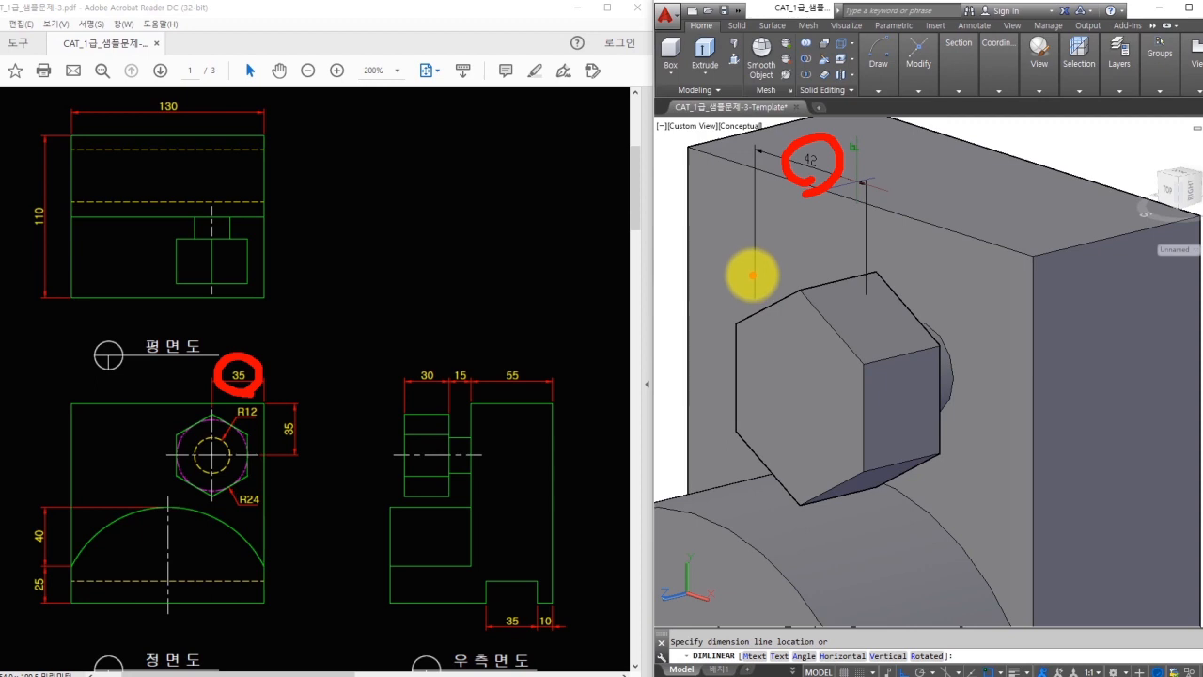
pyautogui.press('Escape')
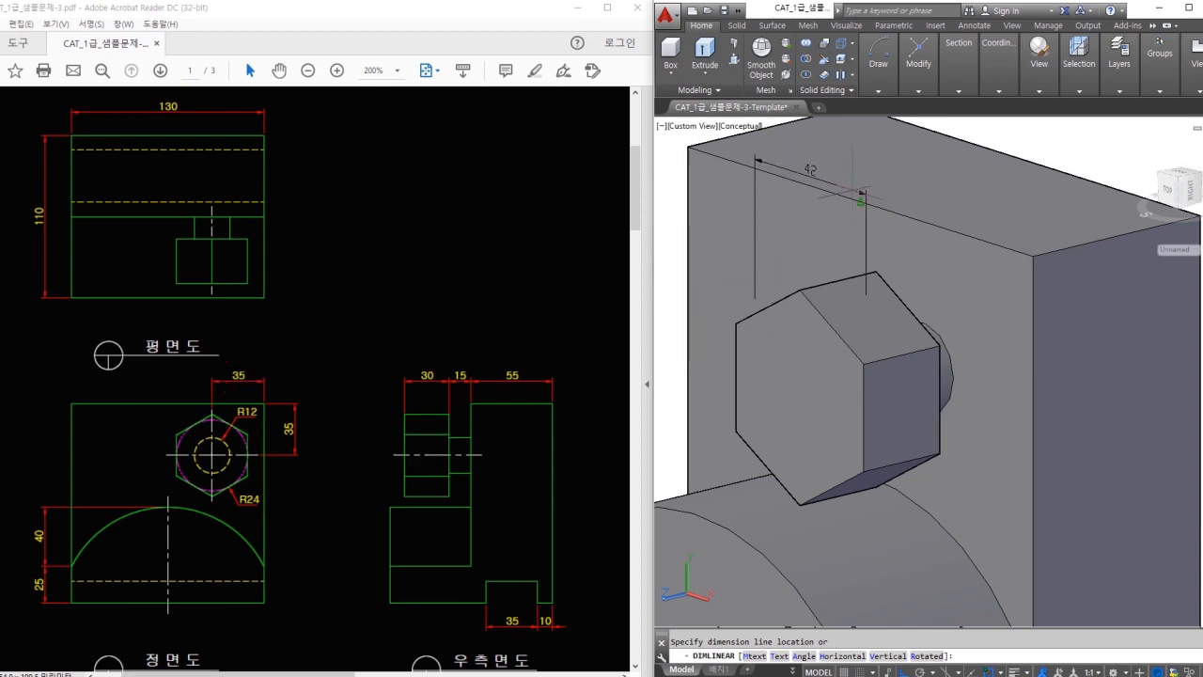
pyautogui.hotkey('ctrl', '2')
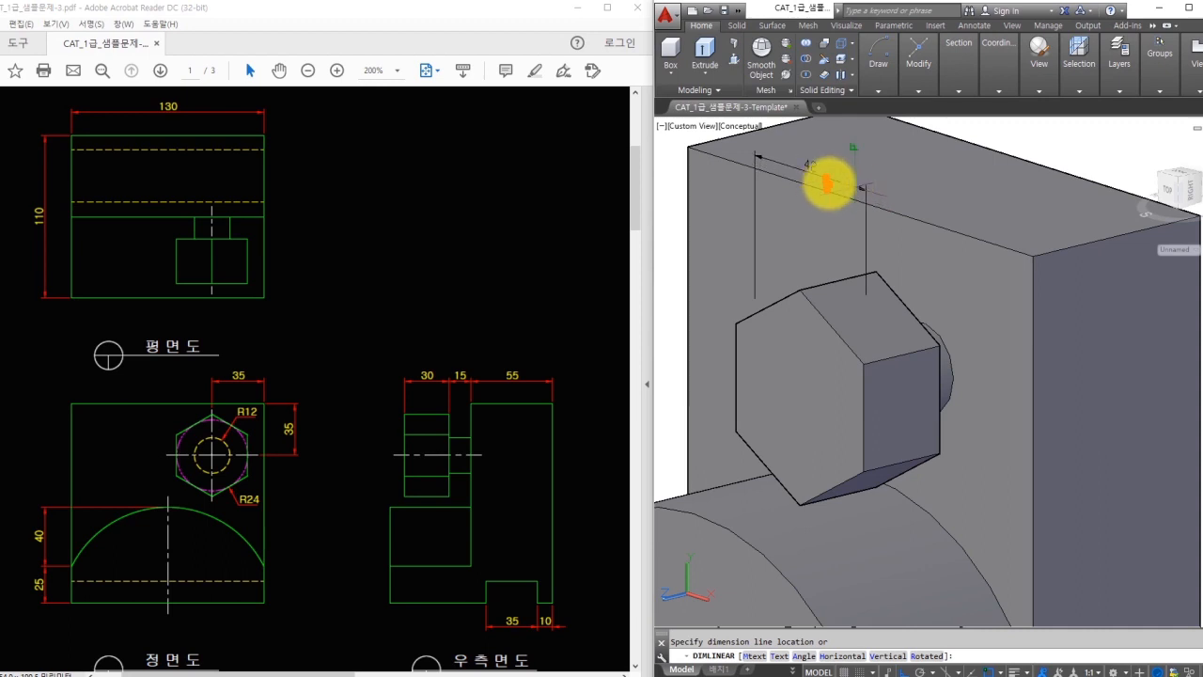
pyautogui.moveTo(1018, 372)
pyautogui.mouseDown()
pyautogui.moveTo(1040, 389)
pyautogui.moveTo(1018, 402)
pyautogui.mouseUp()
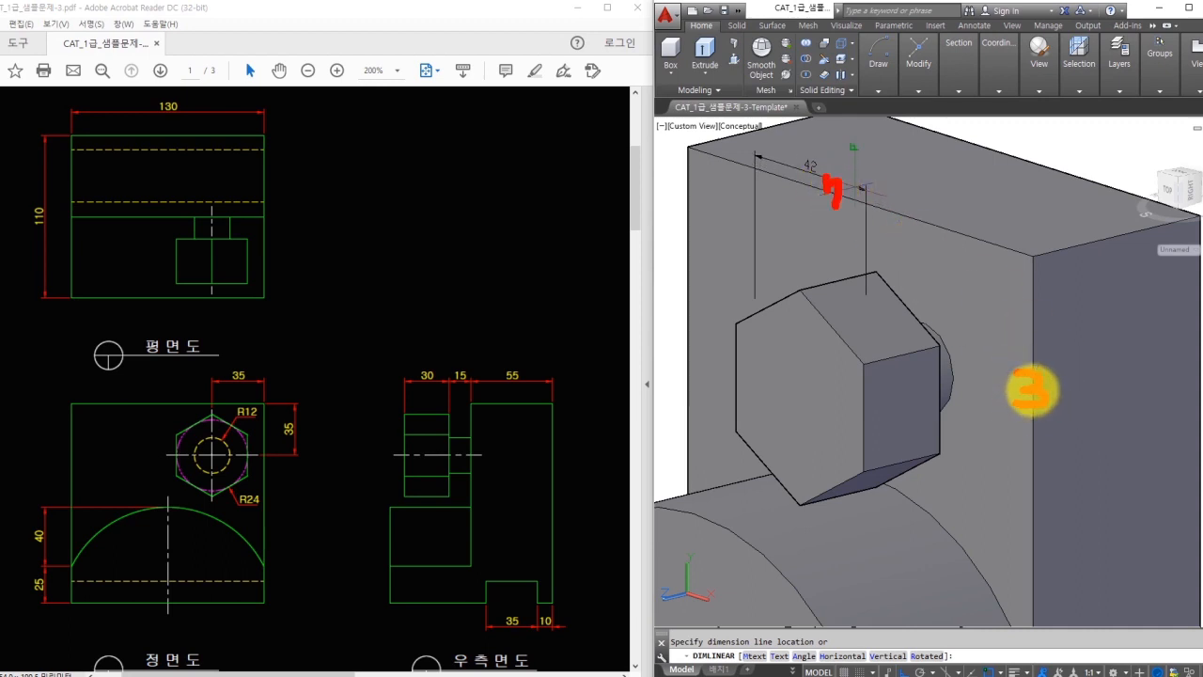
pyautogui.press('Escape')
pyautogui.press('Escape')
# - Measure the vertical offset again from the shaft's side quadrant to the block's upper front corner, without placing the dimension
pyautogui.write('dli')
pyautogui.press('Return')
pyautogui.click(953, 379)
pyautogui.click(1031, 268)
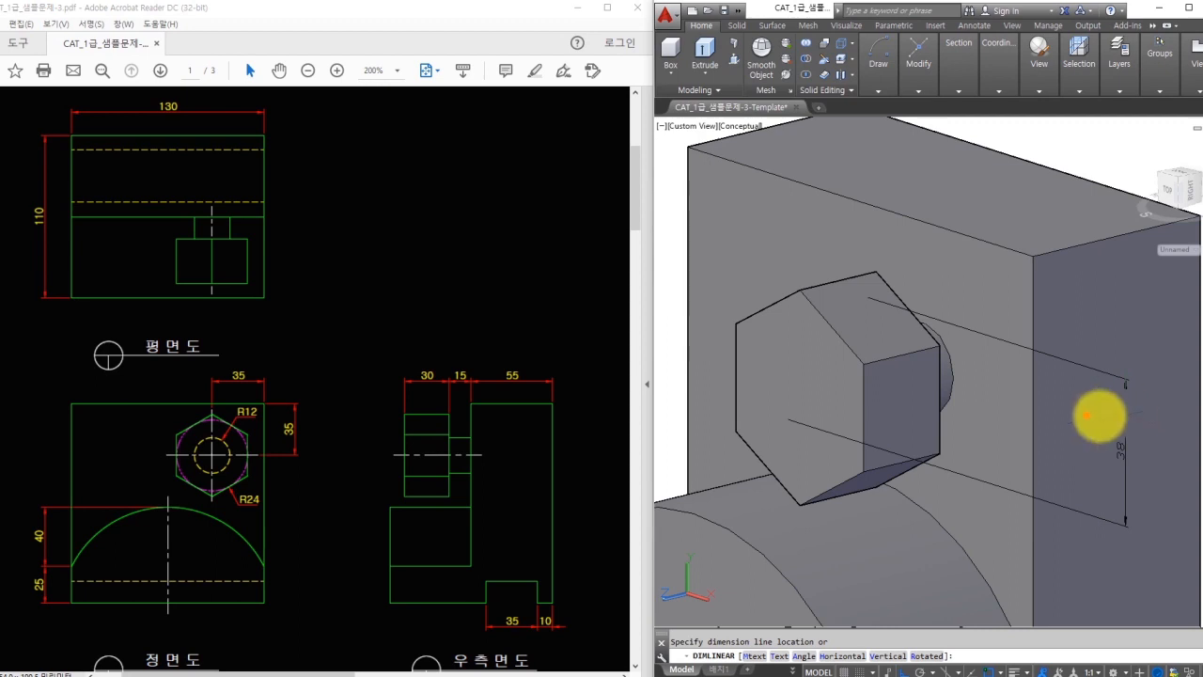
pyautogui.moveTo(990, 306); pyautogui.dragTo(992, 400)
pyautogui.moveTo(1020, 354); pyautogui.dragTo(1022, 385)
pyautogui.moveTo(1055, 355)
pyautogui.mouseDown()
pyautogui.moveTo(1083, 373)
pyautogui.moveTo(1121, 357)
pyautogui.moveTo(1126, 375)
pyautogui.mouseUp()
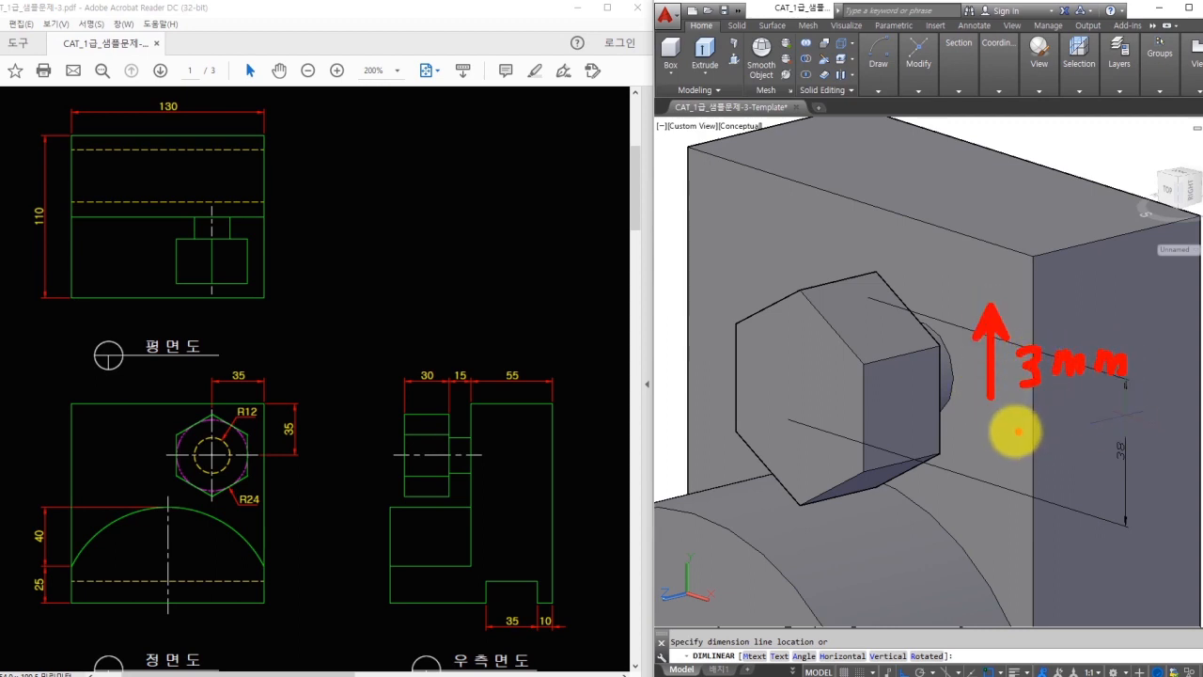
pyautogui.press('Escape')
pyautogui.press('Escape')
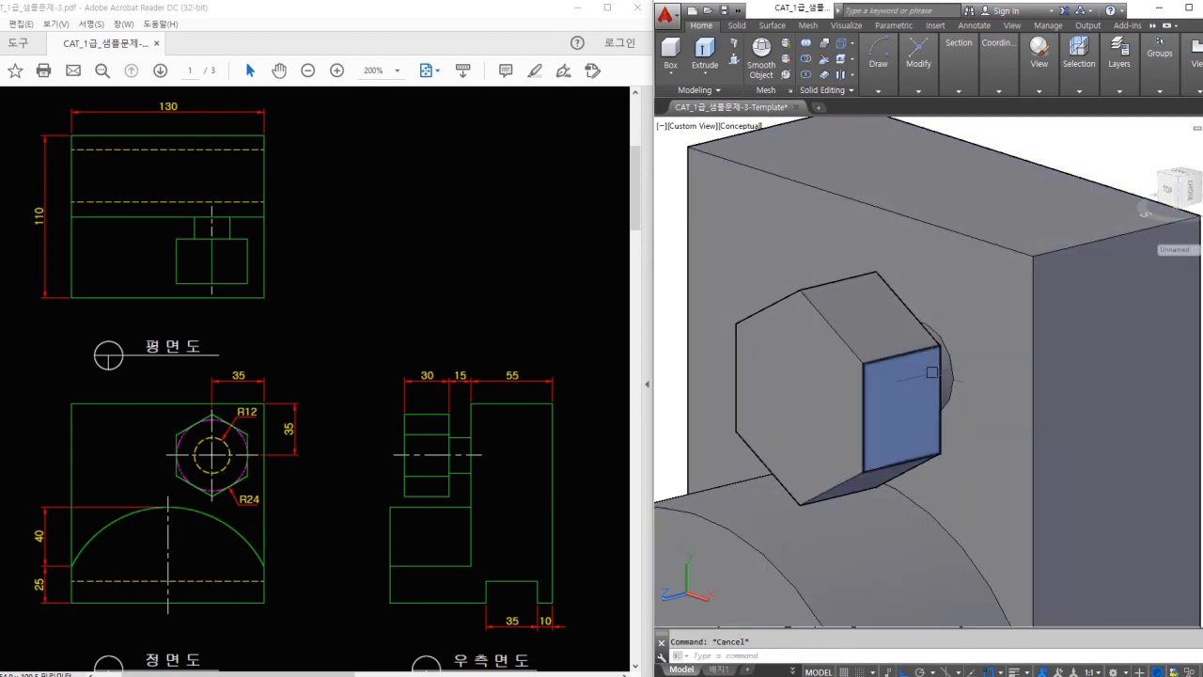
# - Undo the last move and window-select the hexagonal head and shaft as subobjects of the solid
pyautogui.moveTo(942, 397)
pyautogui.mouseDown(button='middle')
pyautogui.moveTo(961, 346)
pyautogui.moveTo(952, 391)
pyautogui.mouseUp(button='middle')
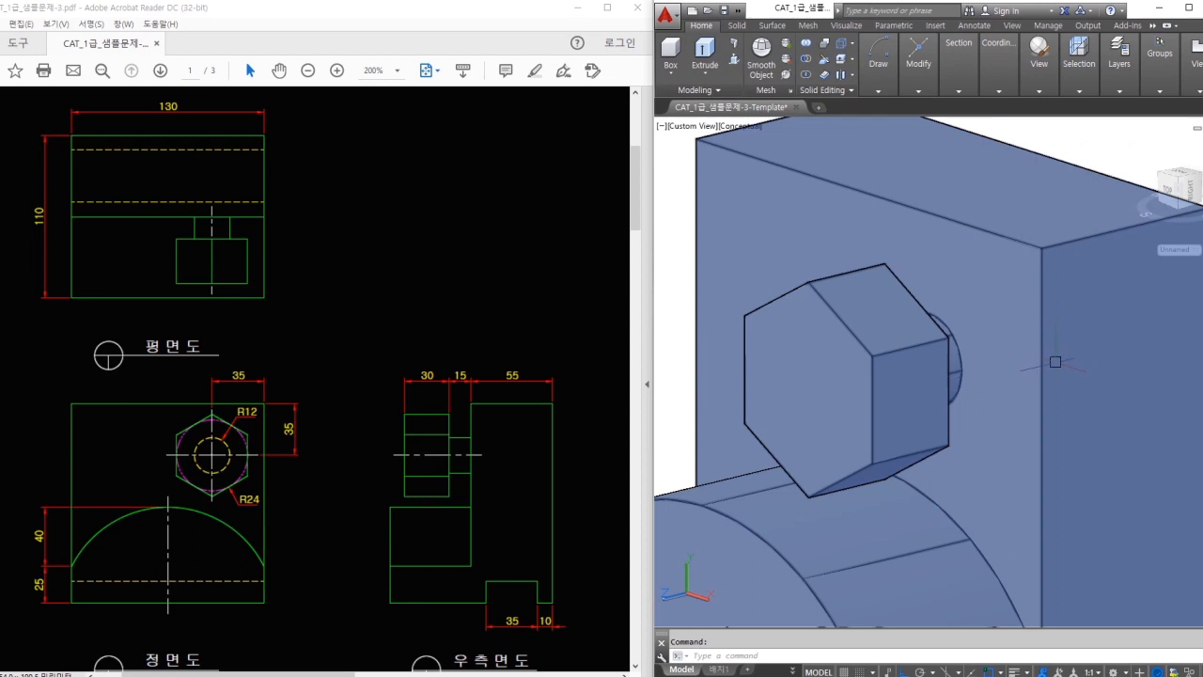
pyautogui.hotkey('ctrl', 'z')
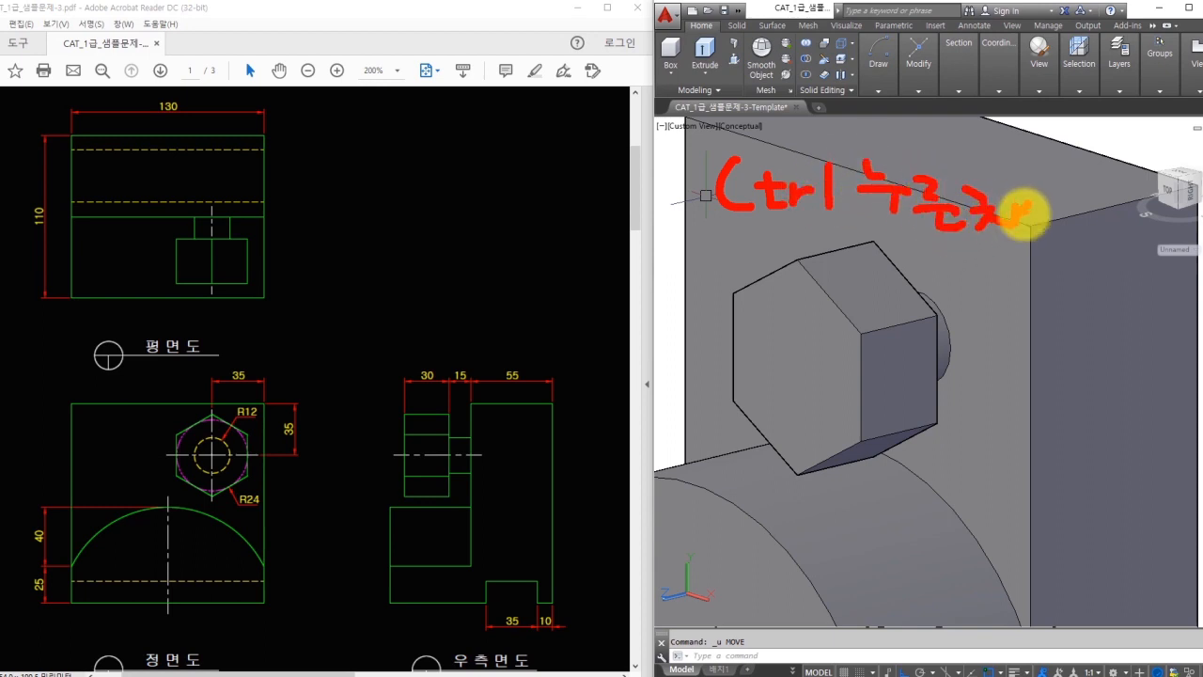
pyautogui.press('Escape')
pyautogui.moveTo(752, 243)
pyautogui.mouseDown(button='middle')
pyautogui.moveTo(814, 257)
pyautogui.moveTo(838, 246)
pyautogui.mouseUp(button='middle')
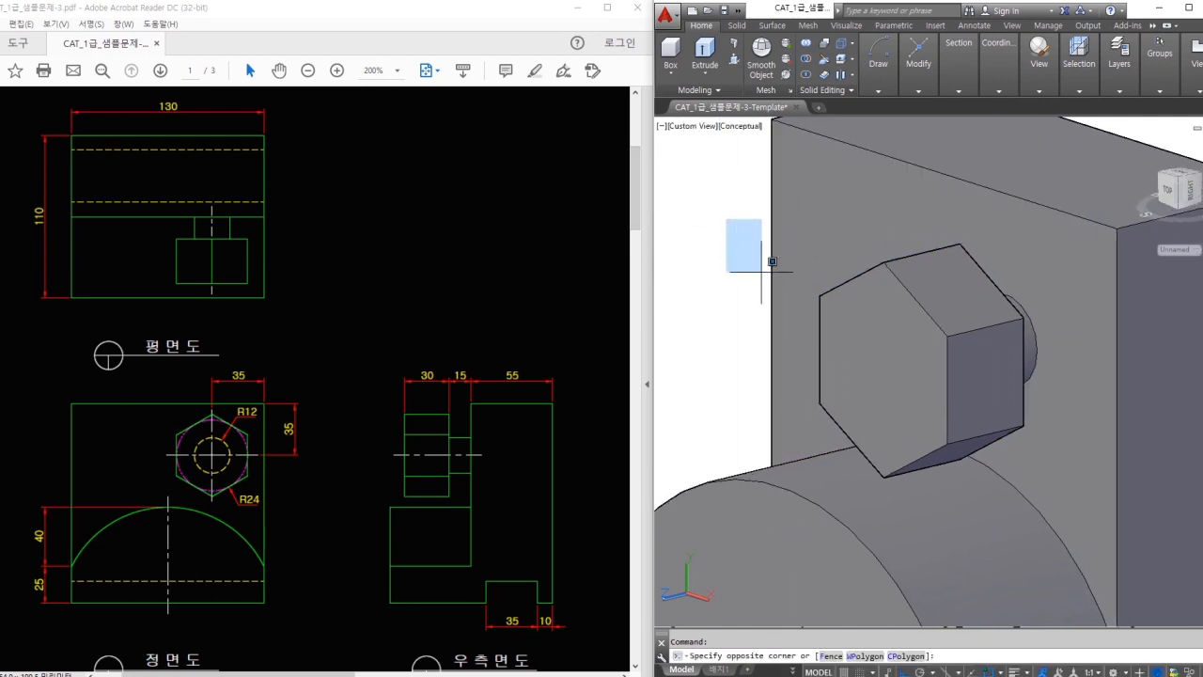
pyautogui.click(1062, 501)
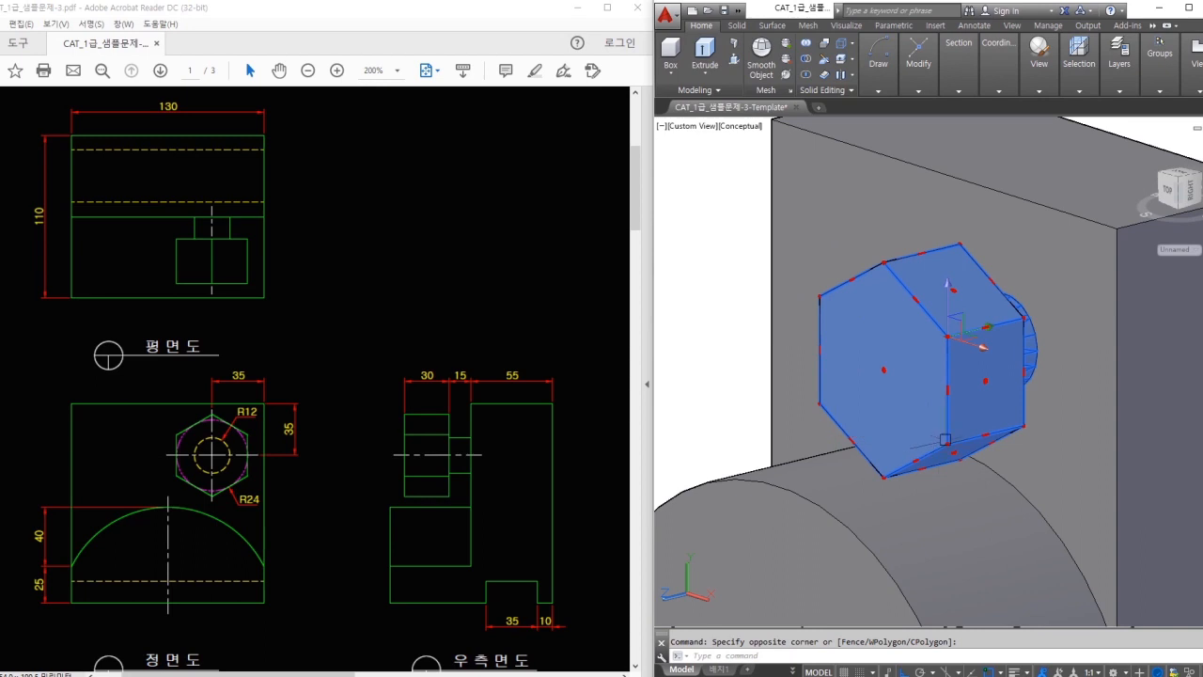
# - Move the selected hexagonal head and shaft subobjects 3 mm straight up
pyautogui.keyDown('shift'); pyautogui.moveTo(922, 449); pyautogui.dragTo(1019, 478, button='middle'); pyautogui.keyUp('shift')
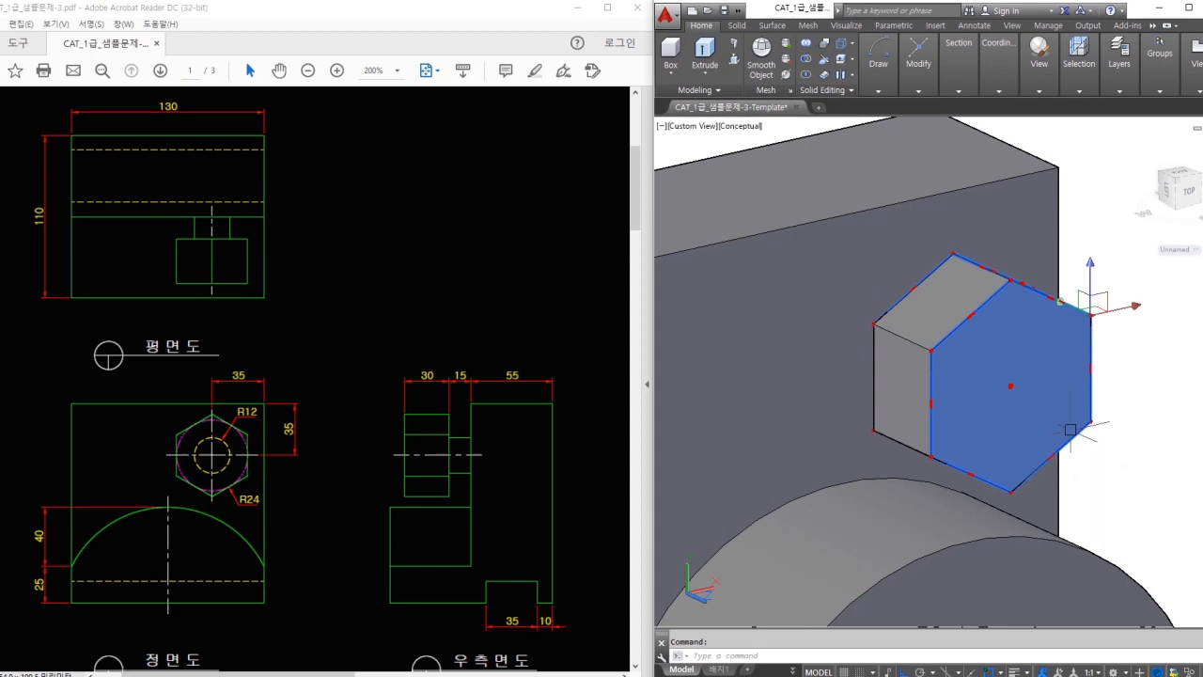
pyautogui.keyDown('shift'); pyautogui.moveTo(1129, 477); pyautogui.dragTo(1037, 416, button='middle'); pyautogui.keyUp('shift')
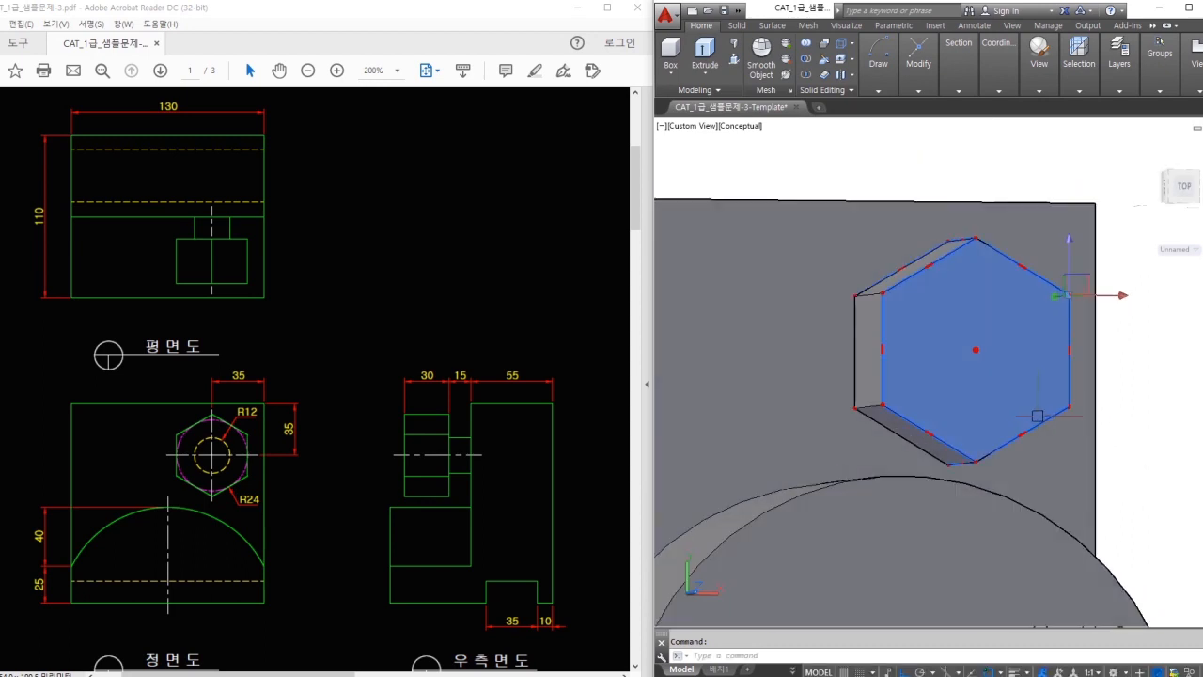
pyautogui.keyDown('shift'); pyautogui.moveTo(1125, 458); pyautogui.dragTo(1039, 423, button='middle'); pyautogui.keyUp('shift')
pyautogui.scroll(-4, 1087, 484)
pyautogui.write('m')
pyautogui.press('Return')
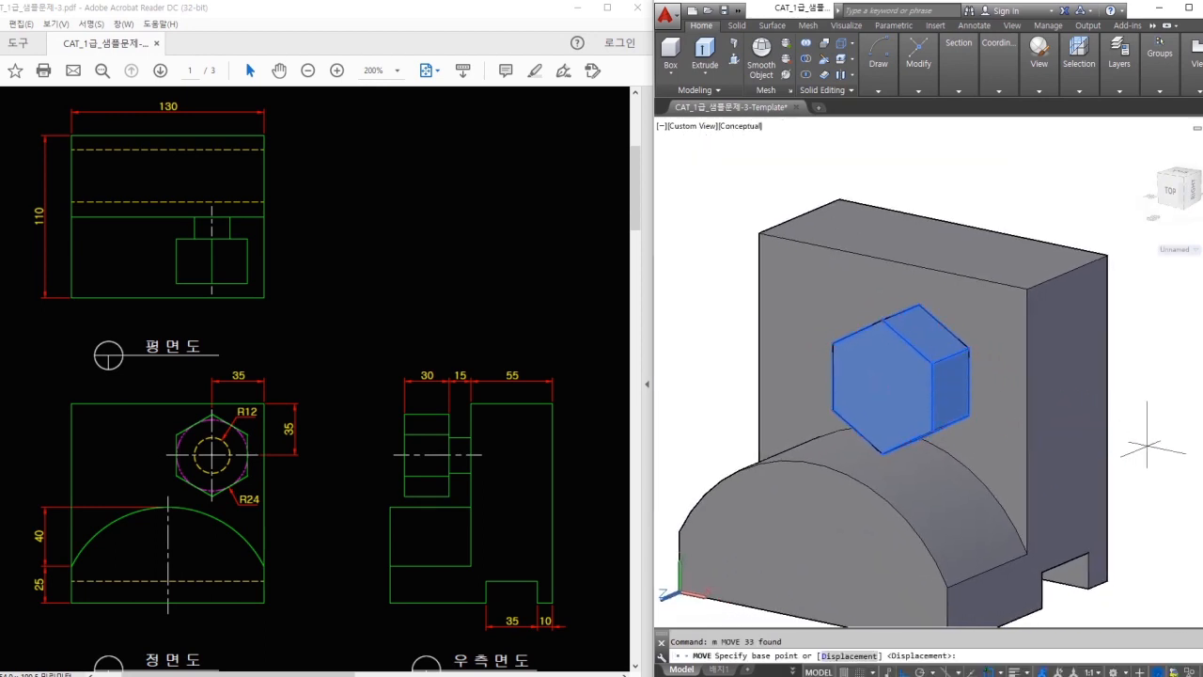
pyautogui.click(1175, 446)
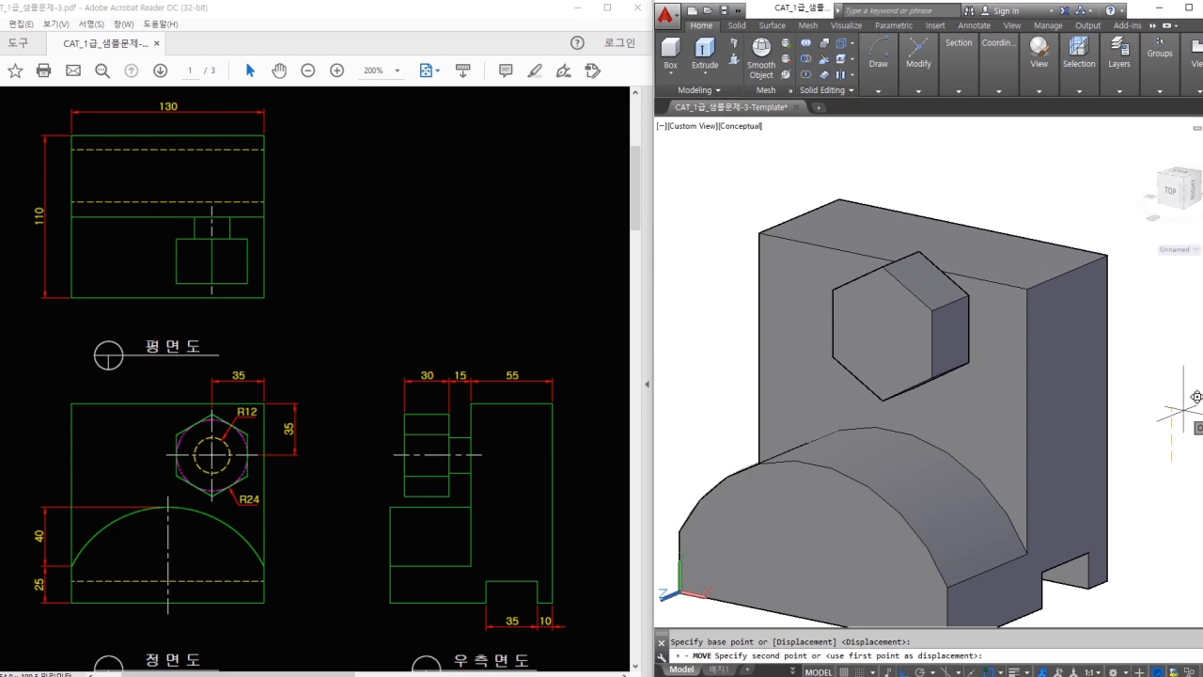
pyautogui.moveTo(1175, 363); pyautogui.dragTo(1181, 397)
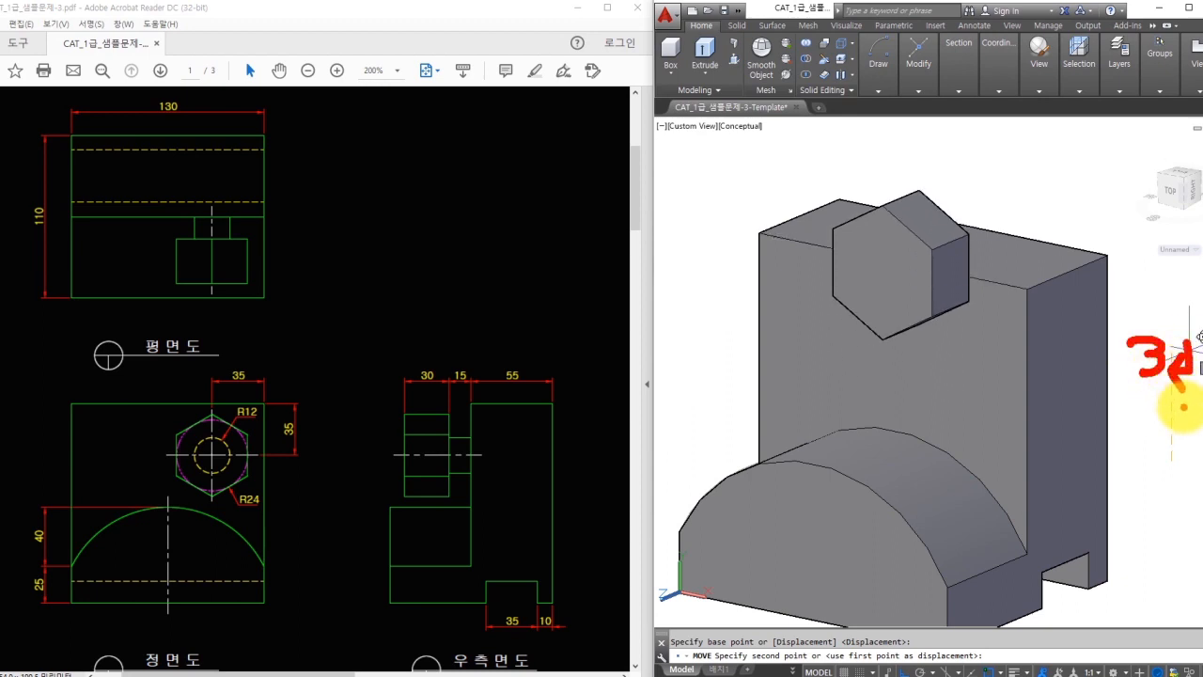
pyautogui.write('3')
pyautogui.press('Return')
# - Verify the raised shaft's vertical distance from the block's upper front corner with a linear dimension, without placing it
pyautogui.write('dli')
pyautogui.press('Return')
pyautogui.scroll(2, 974, 374)
pyautogui.keyDown('shift'); pyautogui.moveTo(974, 374); pyautogui.dragTo(930, 360, button='middle'); pyautogui.keyUp('shift')
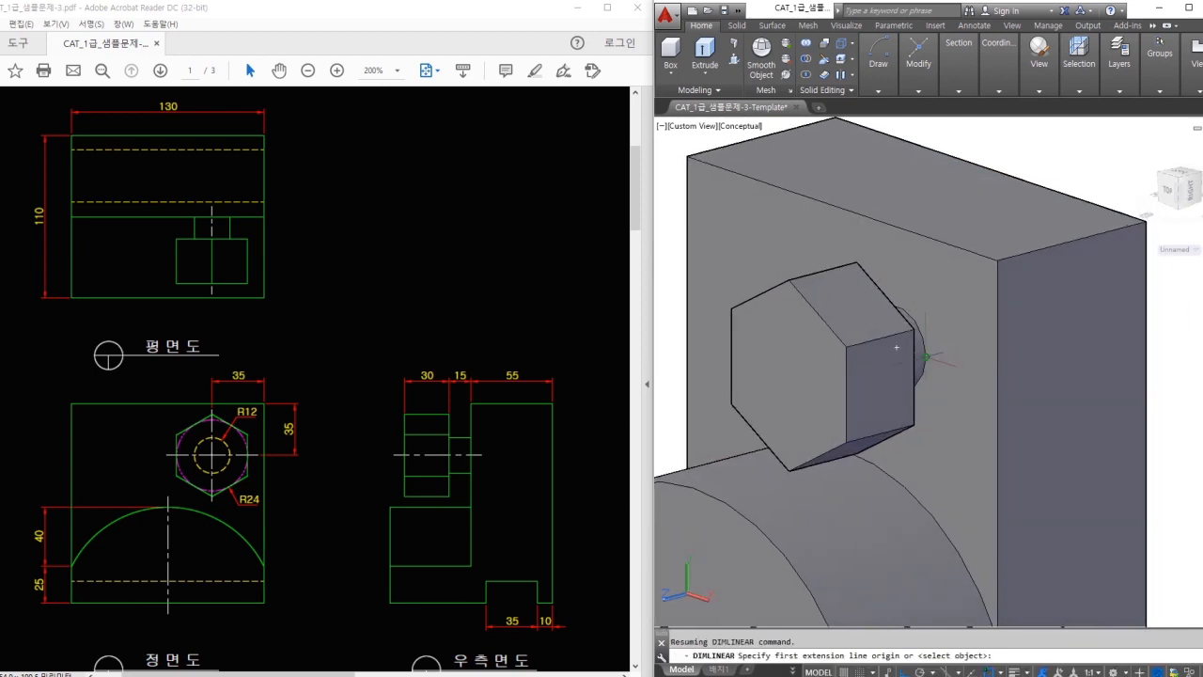
pyautogui.click(927, 357)
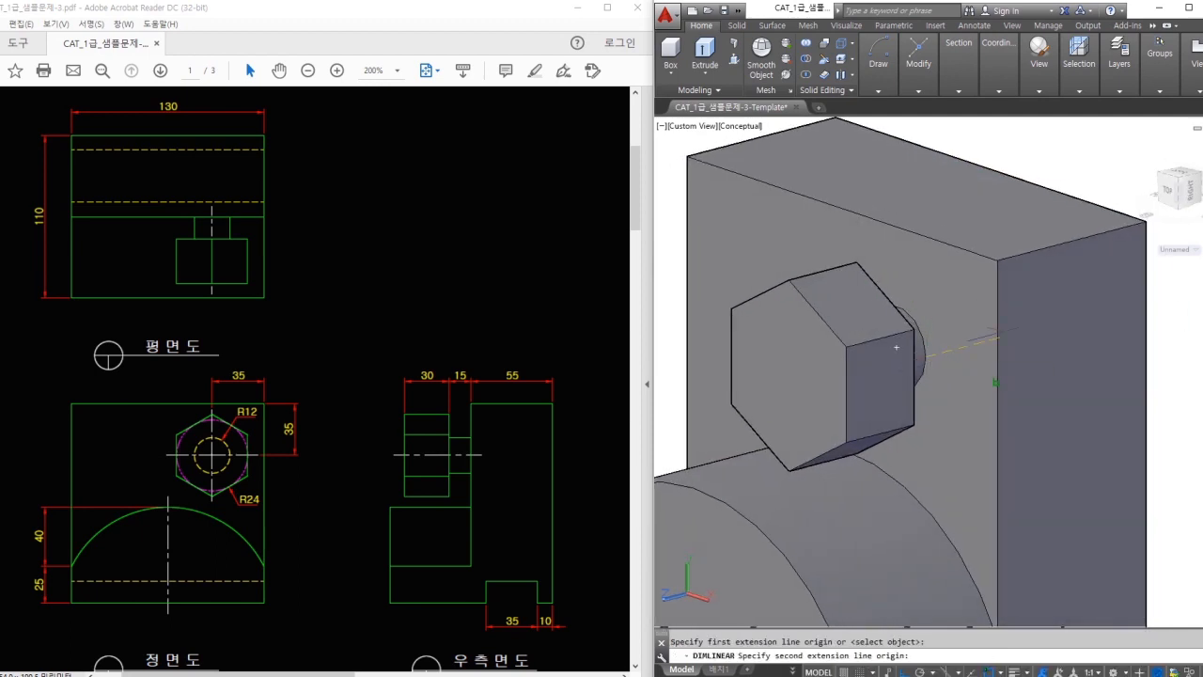
pyautogui.click(998, 260)
pyautogui.scroll(3, 1115, 470)
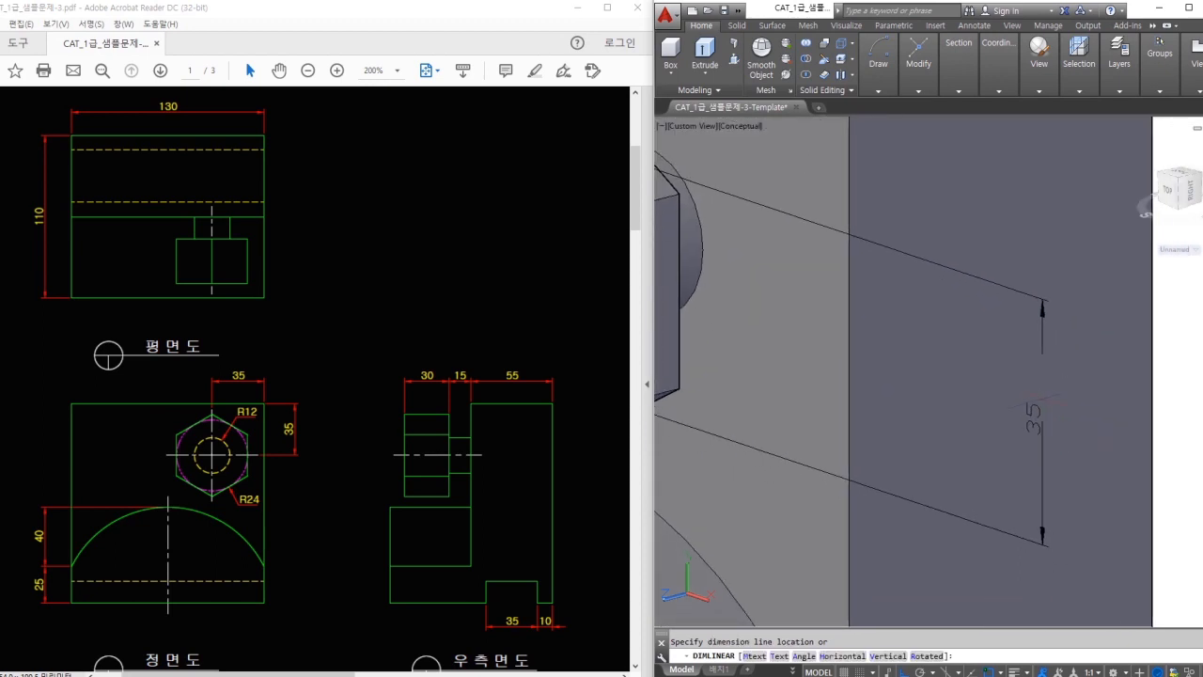
pyautogui.press('Escape')
# - Check the horizontal distance between the raised shaft and the block's side with a linear dimension against the drawing's 35
pyautogui.scroll(-3, 1043, 397)
pyautogui.moveTo(1014, 391)
pyautogui.keyDown('shift'); pyautogui.mouseDown(button='middle')
pyautogui.moveTo(1149, 401)
pyautogui.moveTo(1074, 367)
pyautogui.mouseUp(button='middle'); pyautogui.keyUp('shift')
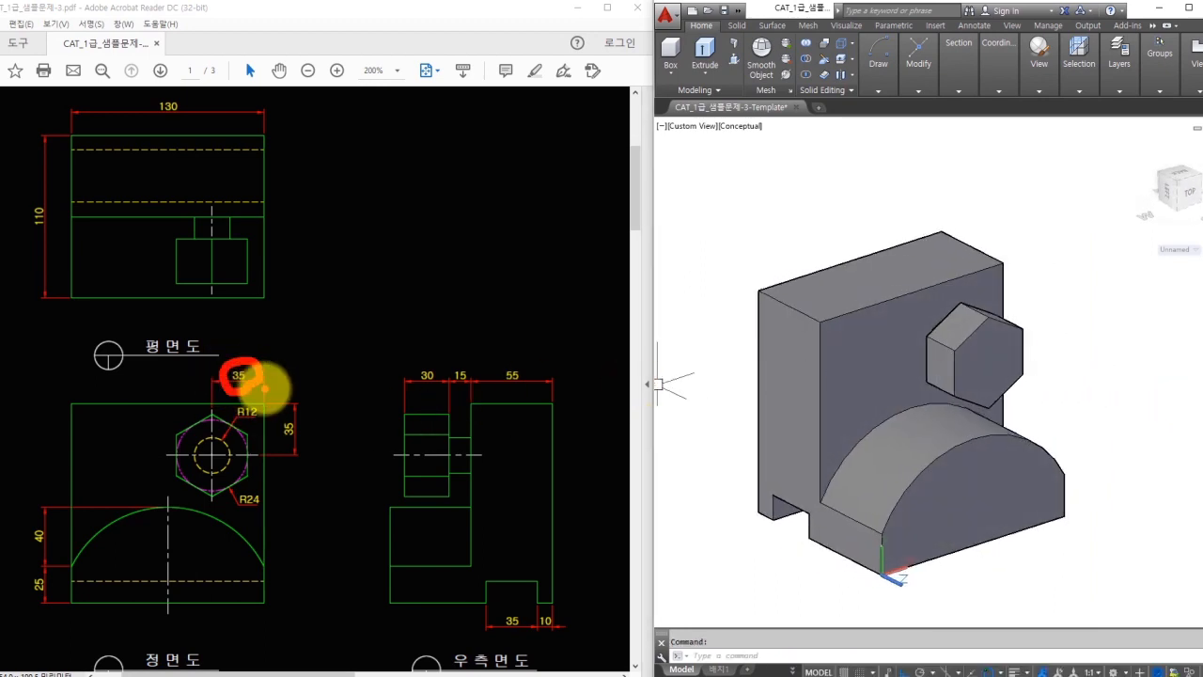
pyautogui.write('dli')
pyautogui.press('Return')
pyautogui.scroll(4, 965, 299)
pyautogui.click(957, 308)
pyautogui.click(1043, 226)
pyautogui.moveTo(1014, 175); pyautogui.dragTo(951, 203, button='middle')
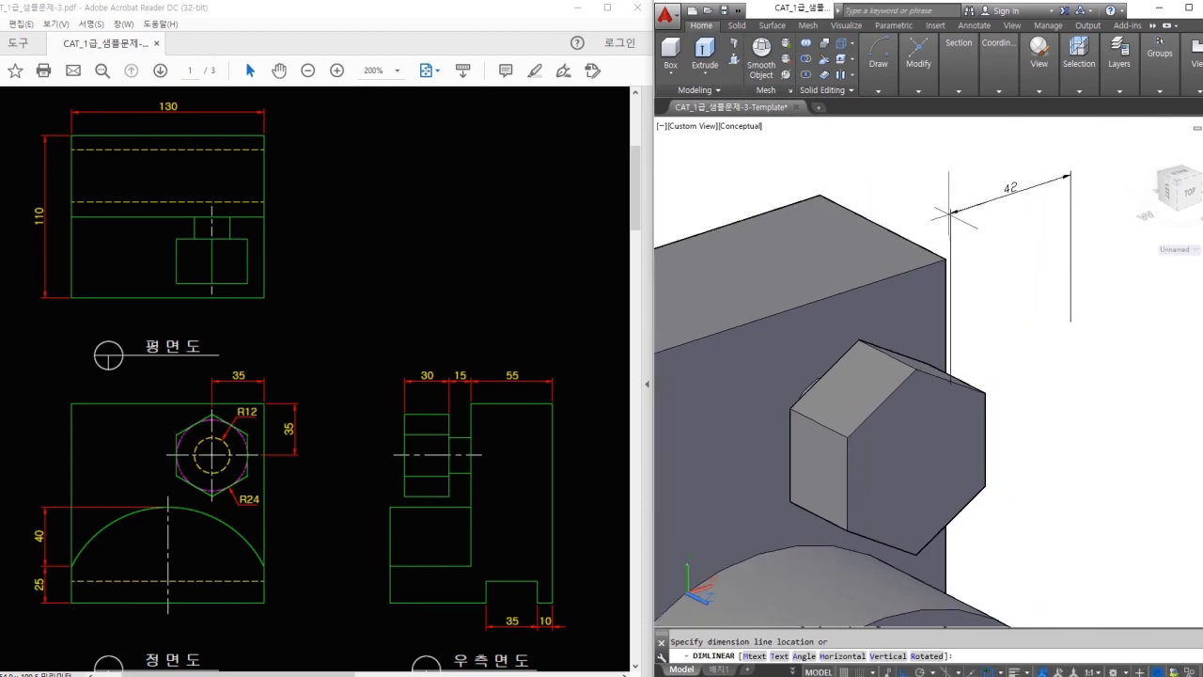
pyautogui.hotkey('ctrl', '2')
pyautogui.moveTo(1053, 286)
pyautogui.keyDown('ctrl'); pyautogui.keyDown('shift'); pyautogui.mouseDown()
pyautogui.moveTo(956, 300)
pyautogui.moveTo(1096, 268)
pyautogui.moveTo(1099, 308)
pyautogui.mouseUp(); pyautogui.keyUp('shift'); pyautogui.keyUp('ctrl')
pyautogui.moveTo(1135, 289)
pyautogui.mouseDown()
pyautogui.moveTo(1131, 306)
pyautogui.moveTo(1168, 303)
pyautogui.moveTo(1191, 331)
pyautogui.mouseUp()
pyautogui.press('Escape')
pyautogui.moveTo(953, 226)
pyautogui.mouseDown(button='middle')
pyautogui.moveTo(1002, 208)
pyautogui.moveTo(990, 212)
pyautogui.mouseUp(button='middle')
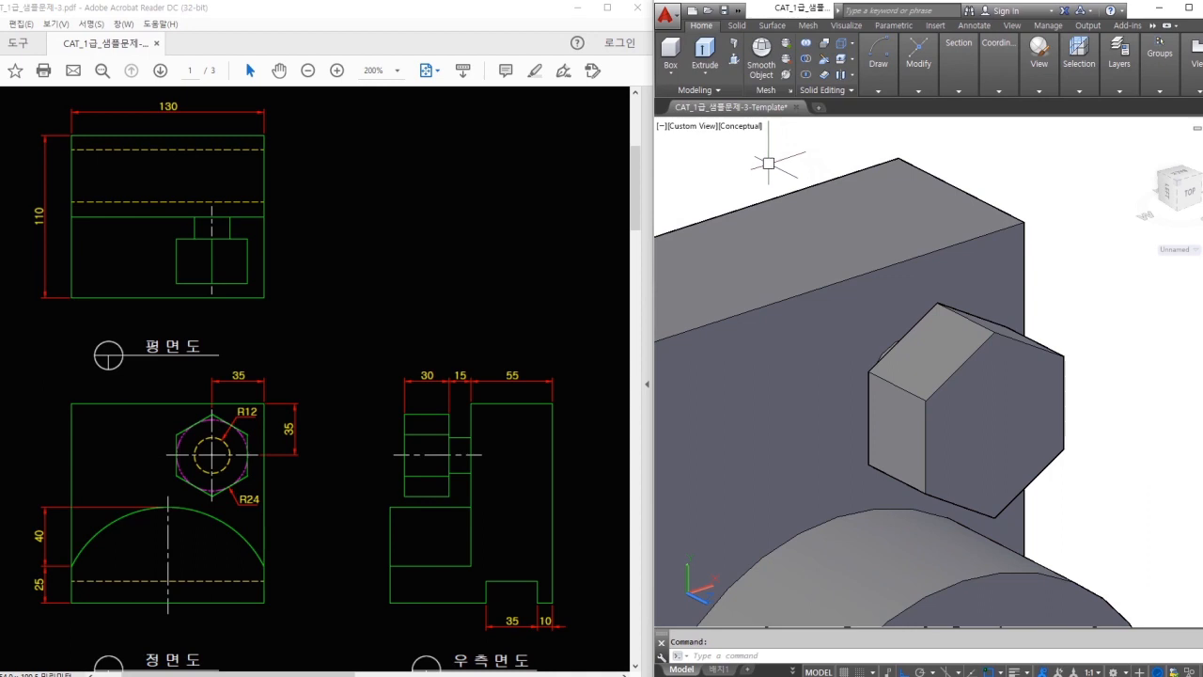
pyautogui.click(799, 153)
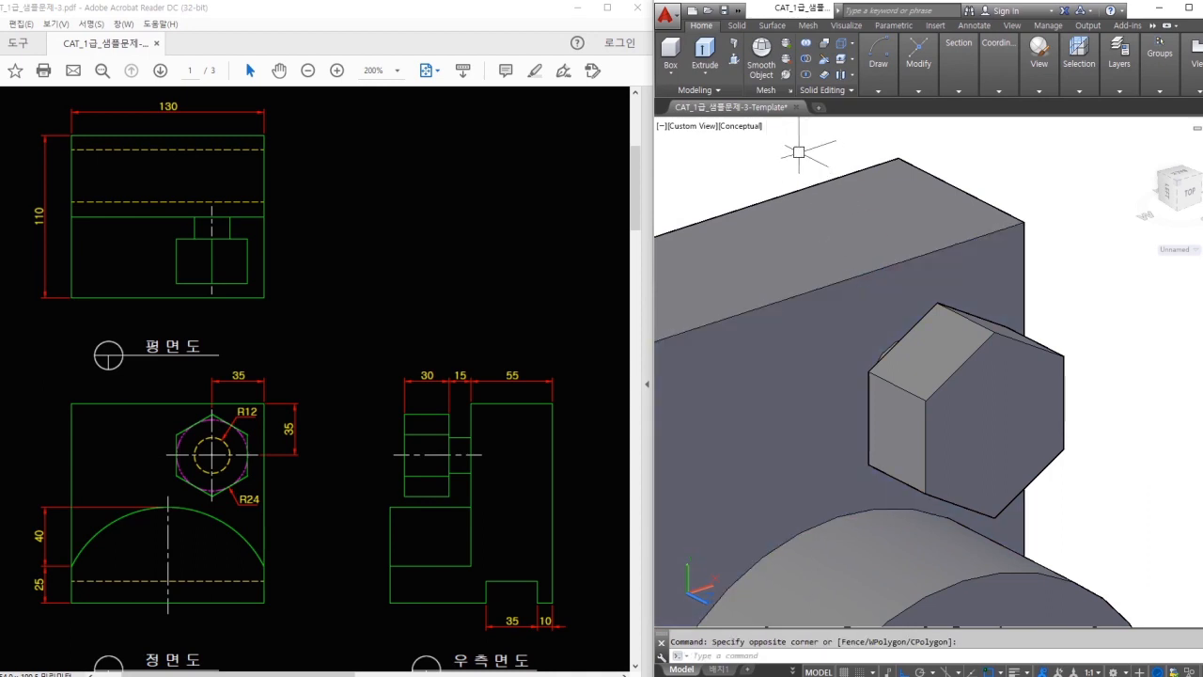
pyautogui.click(1085, 531)
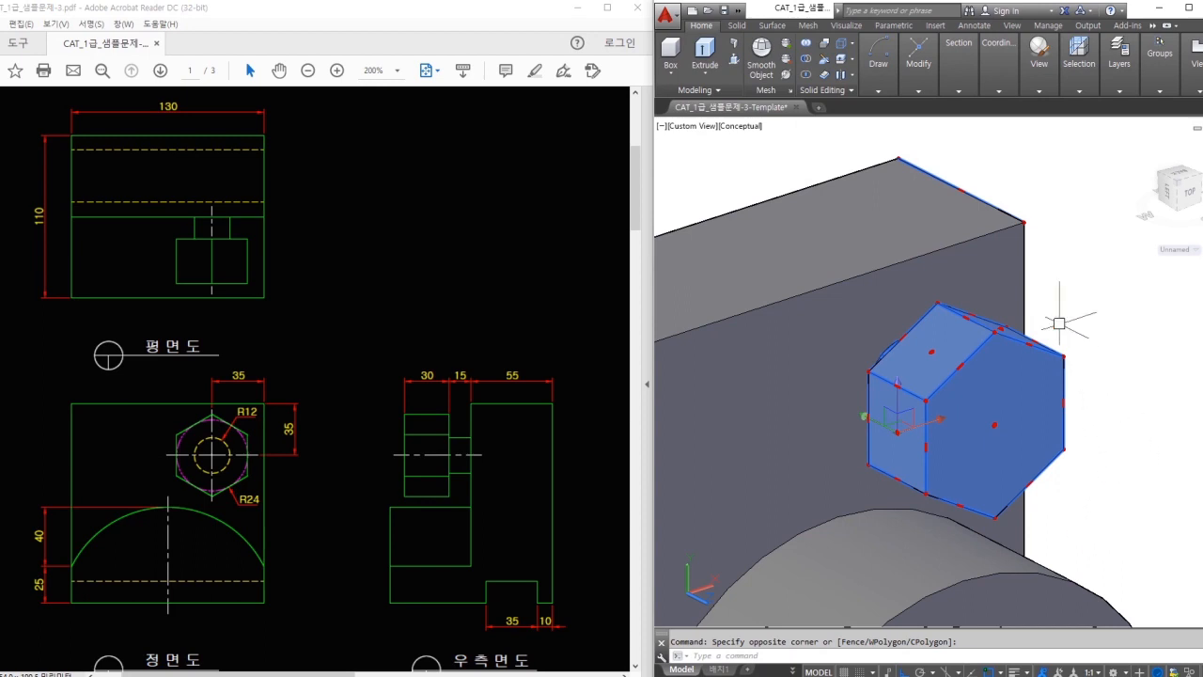
pyautogui.moveTo(1040, 228)
pyautogui.mouseDown()
pyautogui.moveTo(1017, 212)
pyautogui.moveTo(1030, 234)
pyautogui.mouseUp()
pyautogui.moveTo(926, 169)
pyautogui.mouseDown()
pyautogui.moveTo(903, 147)
pyautogui.moveTo(909, 161)
pyautogui.moveTo(978, 158)
pyautogui.mouseUp()
pyautogui.moveTo(978, 139); pyautogui.dragTo(956, 160)
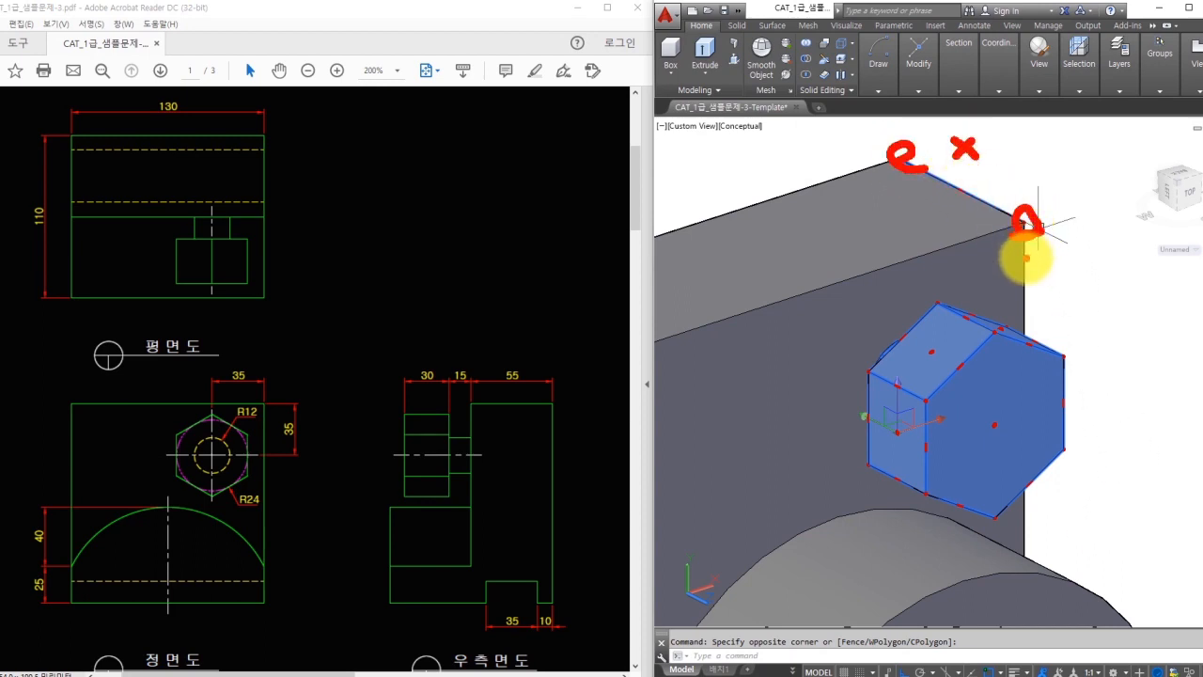
pyautogui.press('Escape')
# - Window-select the hexagonal head and shaft as subobjects of the solid and move them 7 mm horizontally toward the block's nearer side
pyautogui.moveTo(1134, 350)
pyautogui.keyDown('shift'); pyautogui.mouseDown(button='middle')
pyautogui.moveTo(989, 412)
pyautogui.moveTo(954, 309)
pyautogui.mouseUp(button='middle'); pyautogui.keyUp('shift')
pyautogui.press('Escape')
pyautogui.click(734, 223)
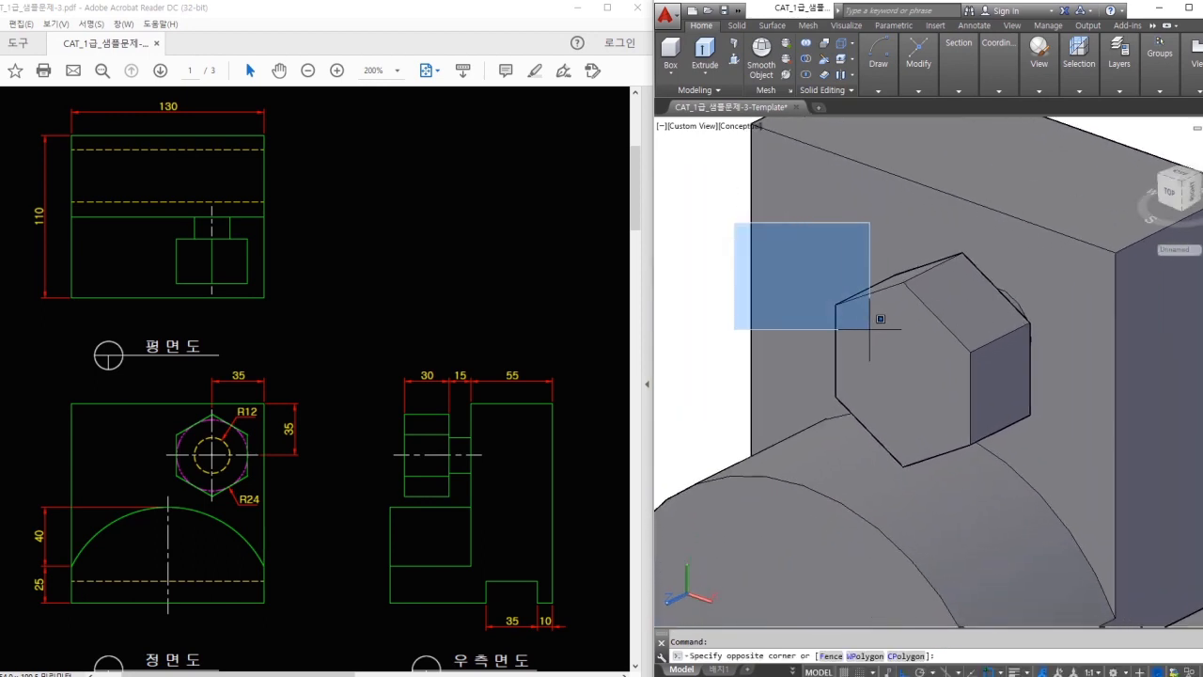
pyautogui.click(1054, 486)
pyautogui.keyDown('shift'); pyautogui.moveTo(1055, 486); pyautogui.dragTo(966, 345, button='middle'); pyautogui.keyUp('shift')
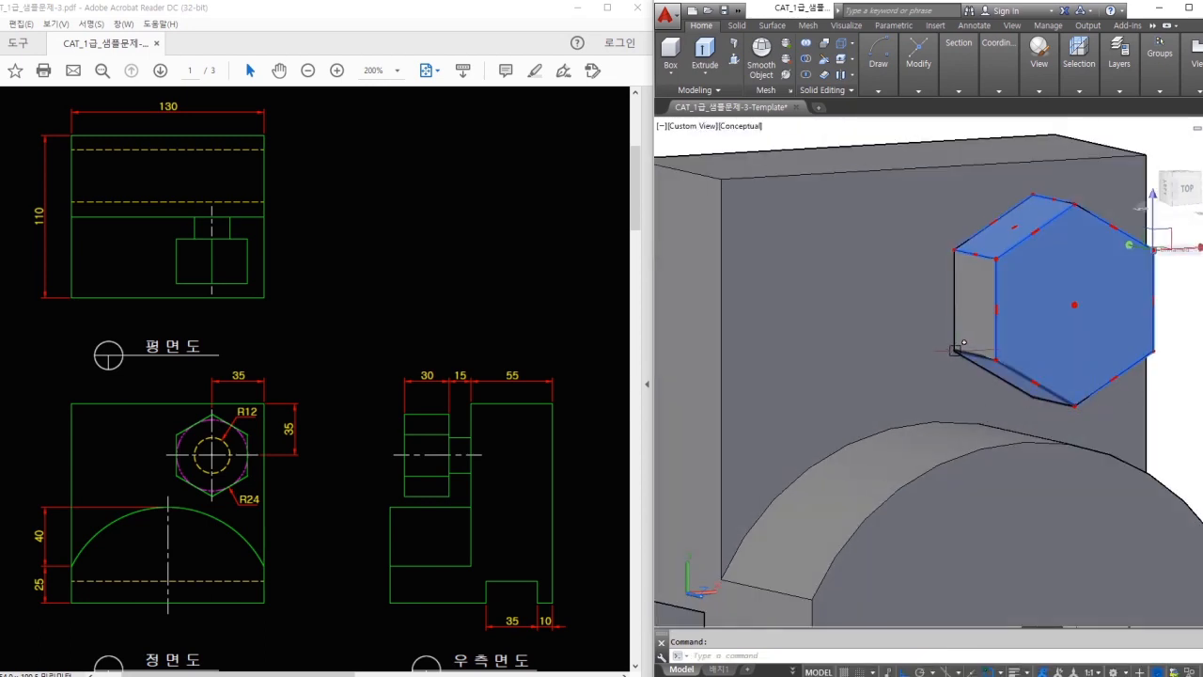
pyautogui.keyDown('shift'); pyautogui.moveTo(1054, 426); pyautogui.dragTo(1119, 425, button='middle'); pyautogui.keyUp('shift')
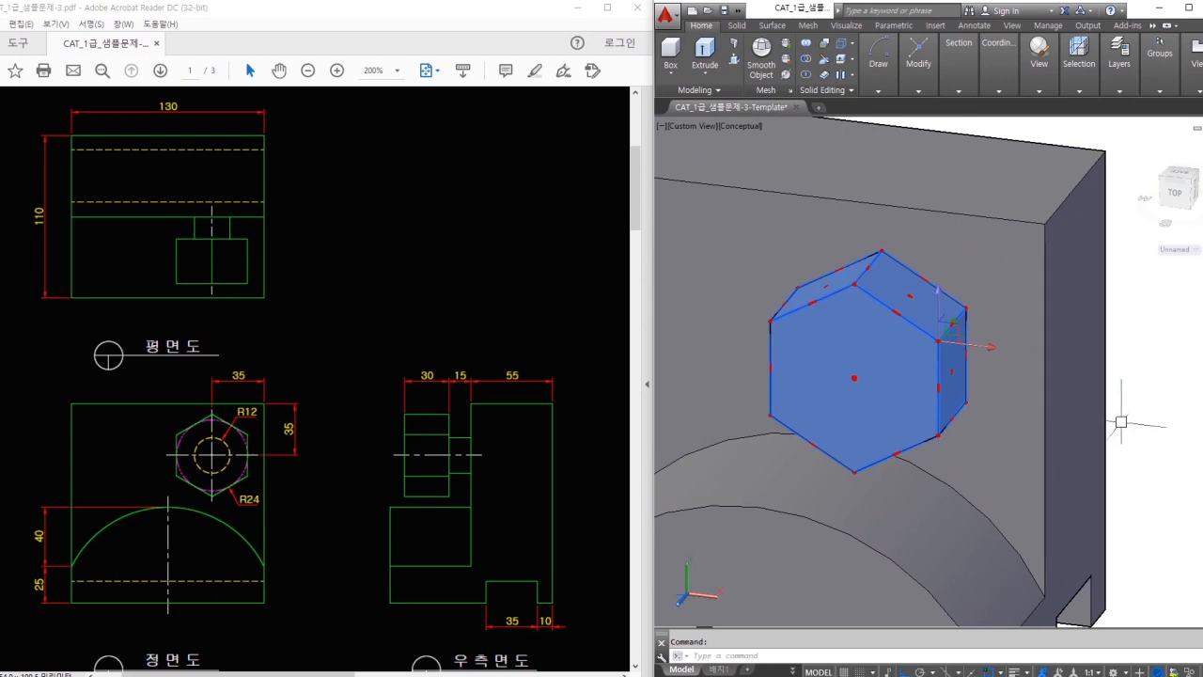
pyautogui.press('Return')
pyautogui.click(1119, 412)
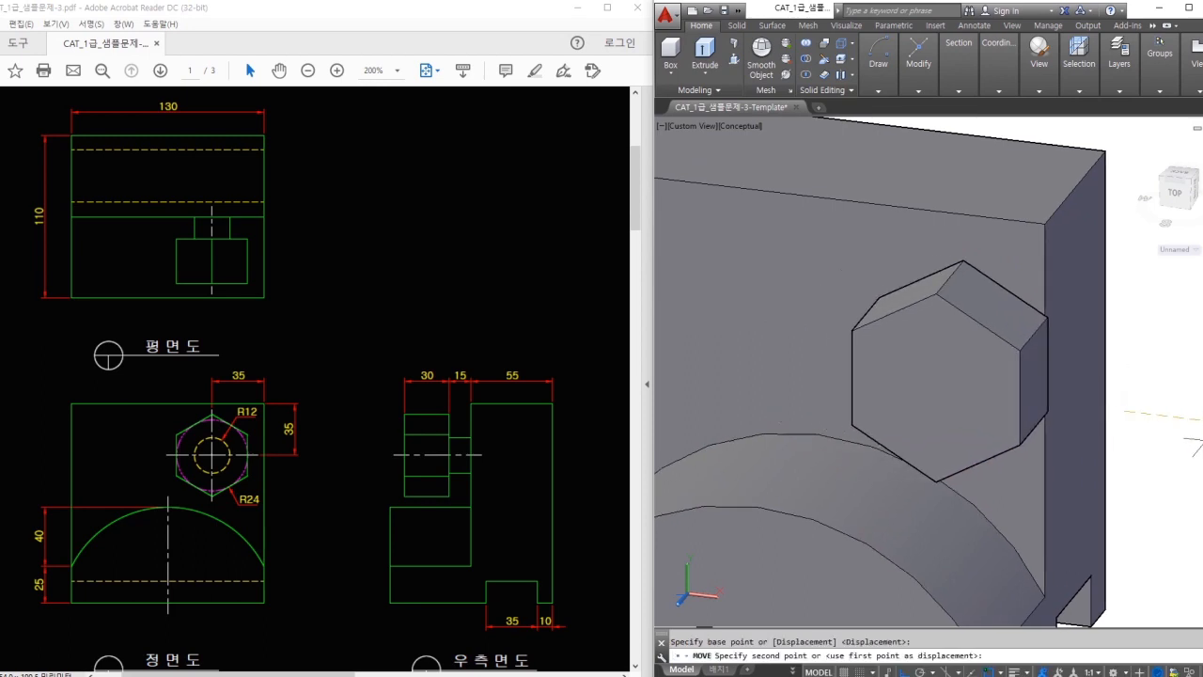
pyautogui.press('Escape')
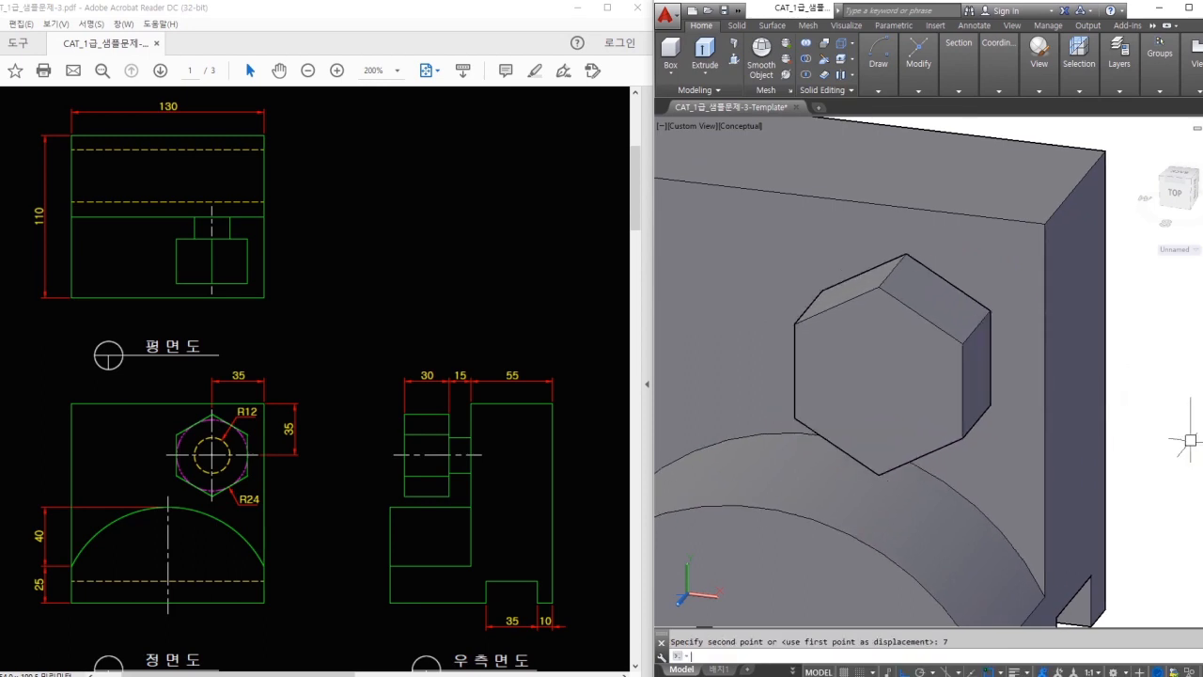
pyautogui.click(941, 254)
pyautogui.press('Escape')
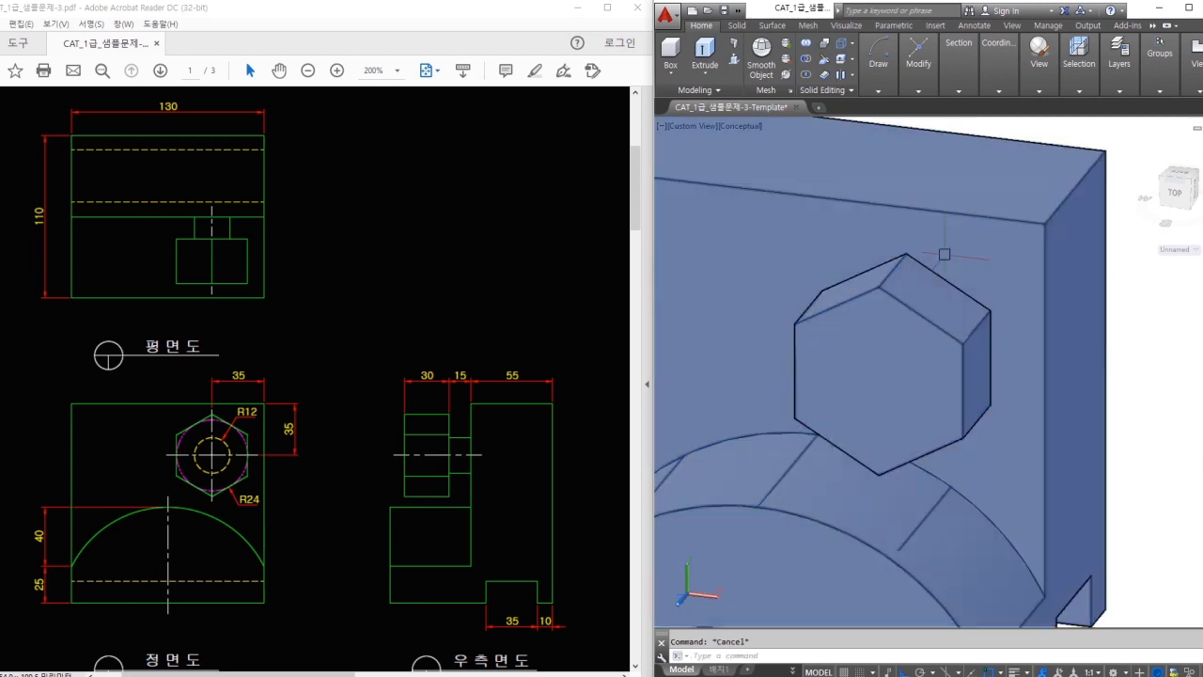
# - Check the horizontal distance from the hexagonal head's top corner to the block's side edge with a linear dimension, without placing it
pyautogui.write('dli')
pyautogui.press('Return')
pyautogui.click(907, 253)
pyautogui.click(1045, 223)
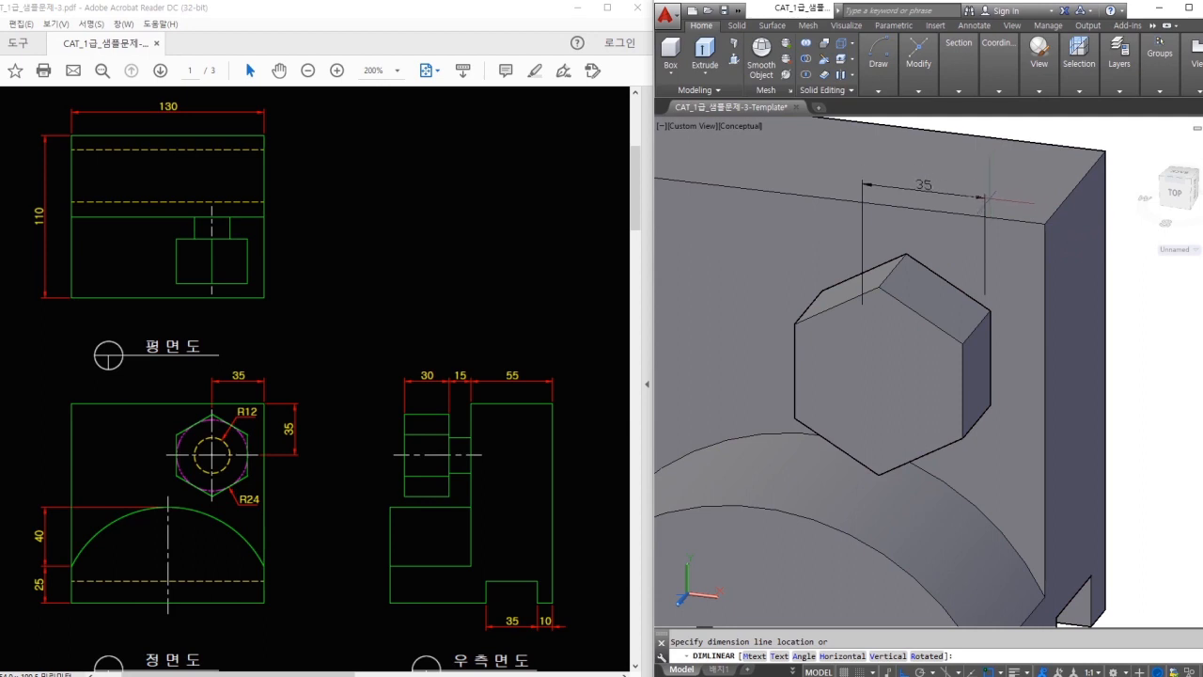
pyautogui.press('Escape')
# - Align the UCS to the model's side face, with its origin at the lower front corner and X along the bottom edge
pyautogui.scroll(-2, 999, 228)
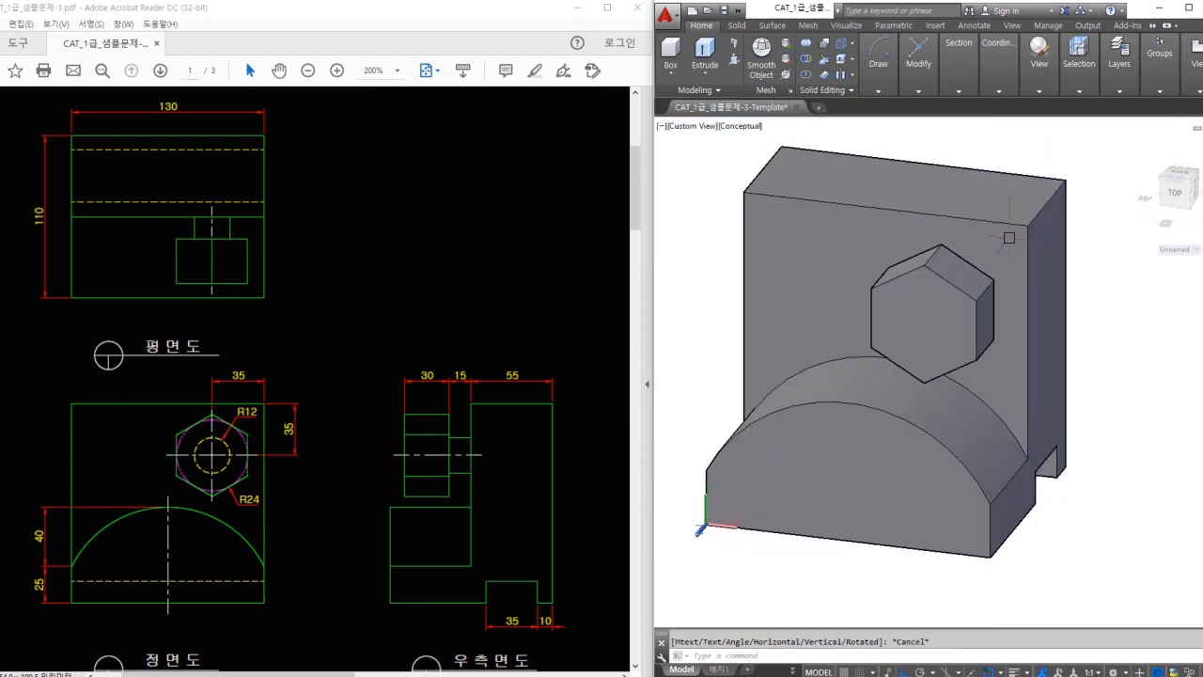
pyautogui.keyDown('shift'); pyautogui.moveTo(1119, 357); pyautogui.dragTo(946, 338, button='middle'); pyautogui.keyUp('shift')
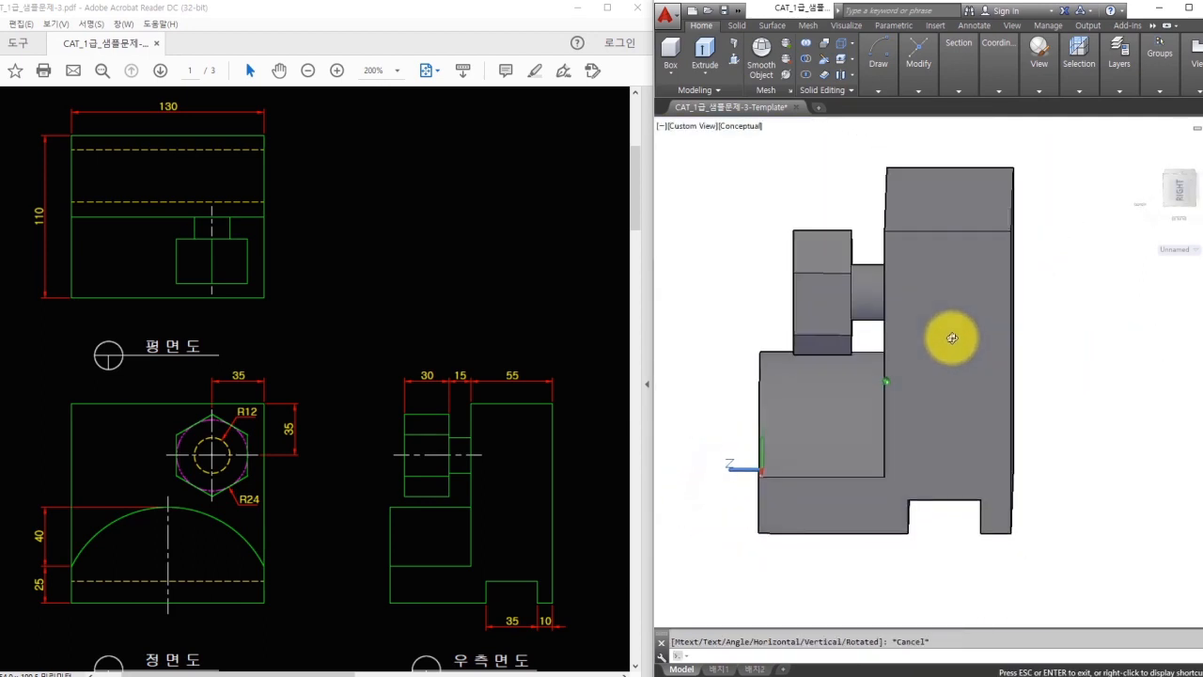
pyautogui.moveTo(432, 633); pyautogui.dragTo(540, 588)
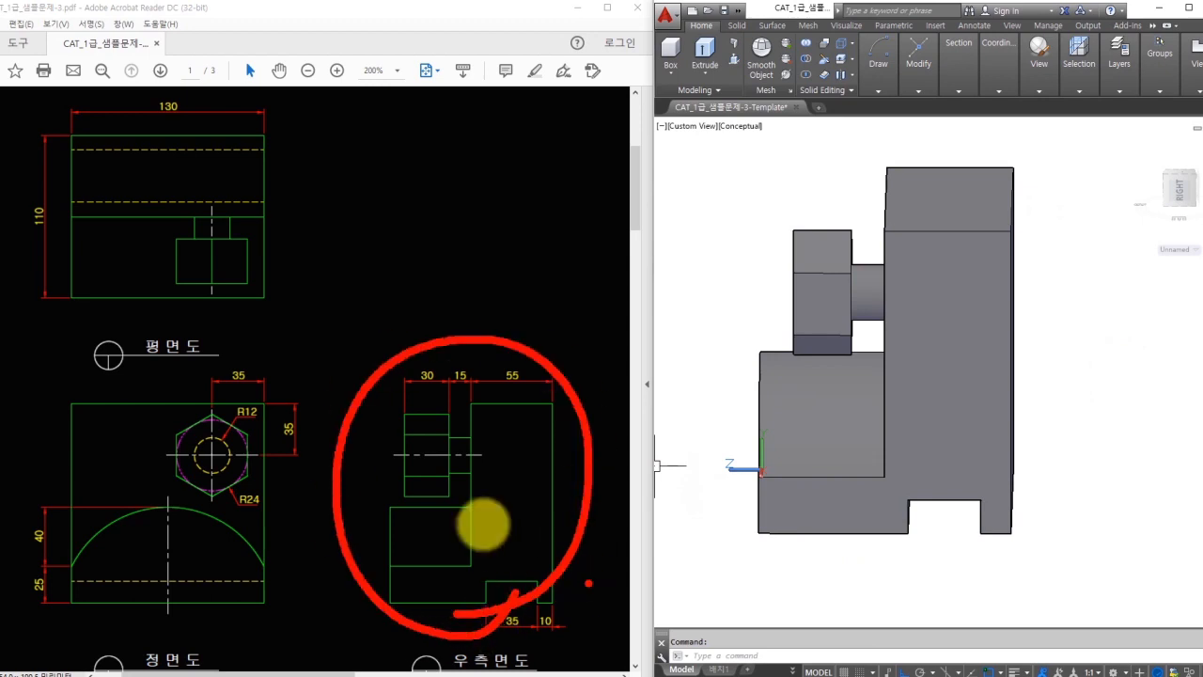
pyautogui.press('Escape')
pyautogui.write('uc')
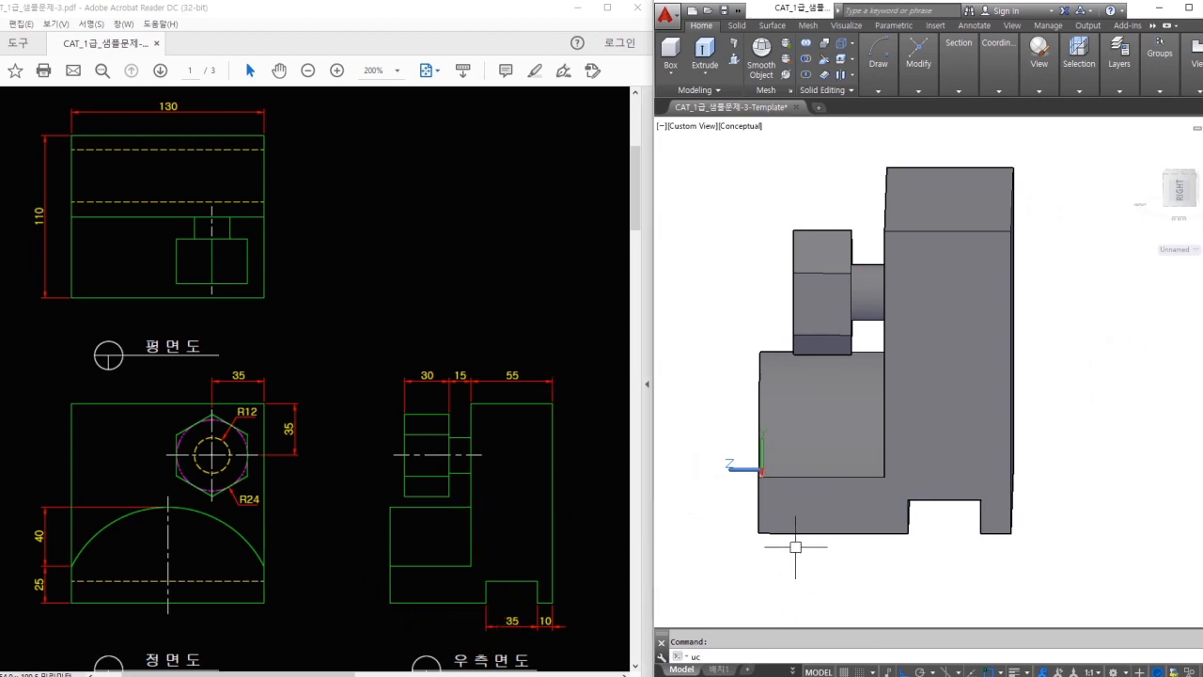
pyautogui.write('s')
pyautogui.press('Return')
pyautogui.click(758, 533)
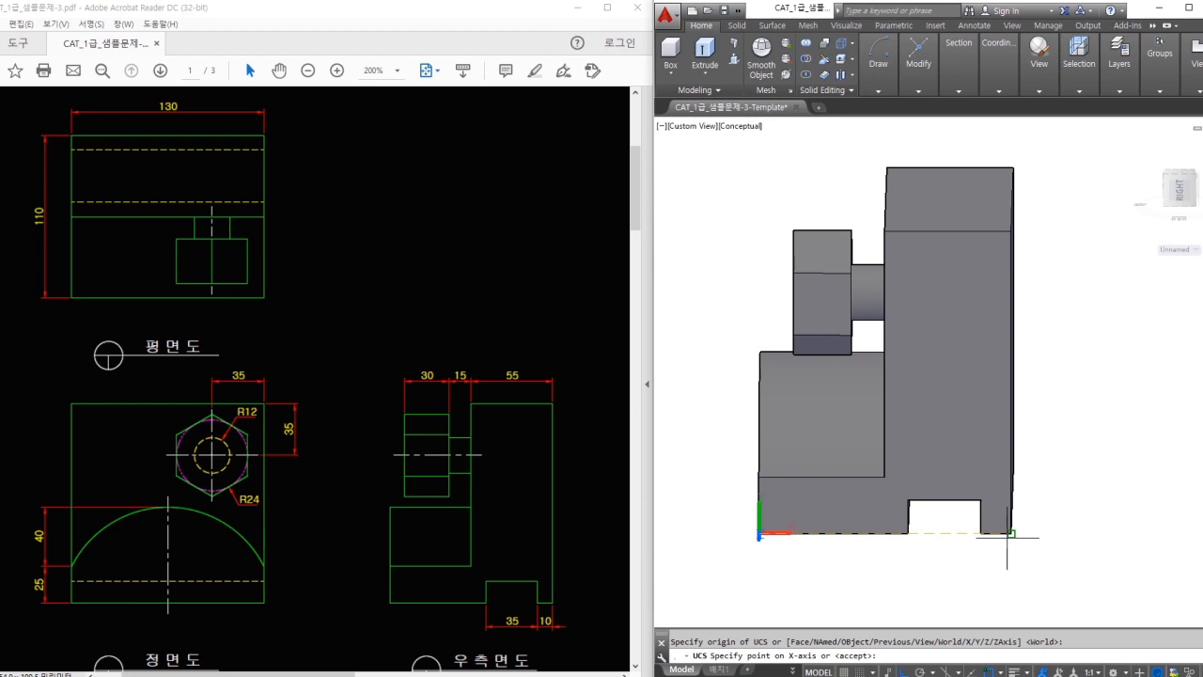
pyautogui.click(1010, 534)
pyautogui.click(759, 476)
pyautogui.keyDown('shift'); pyautogui.moveTo(802, 529); pyautogui.dragTo(861, 549, button='middle'); pyautogui.keyUp('shift')
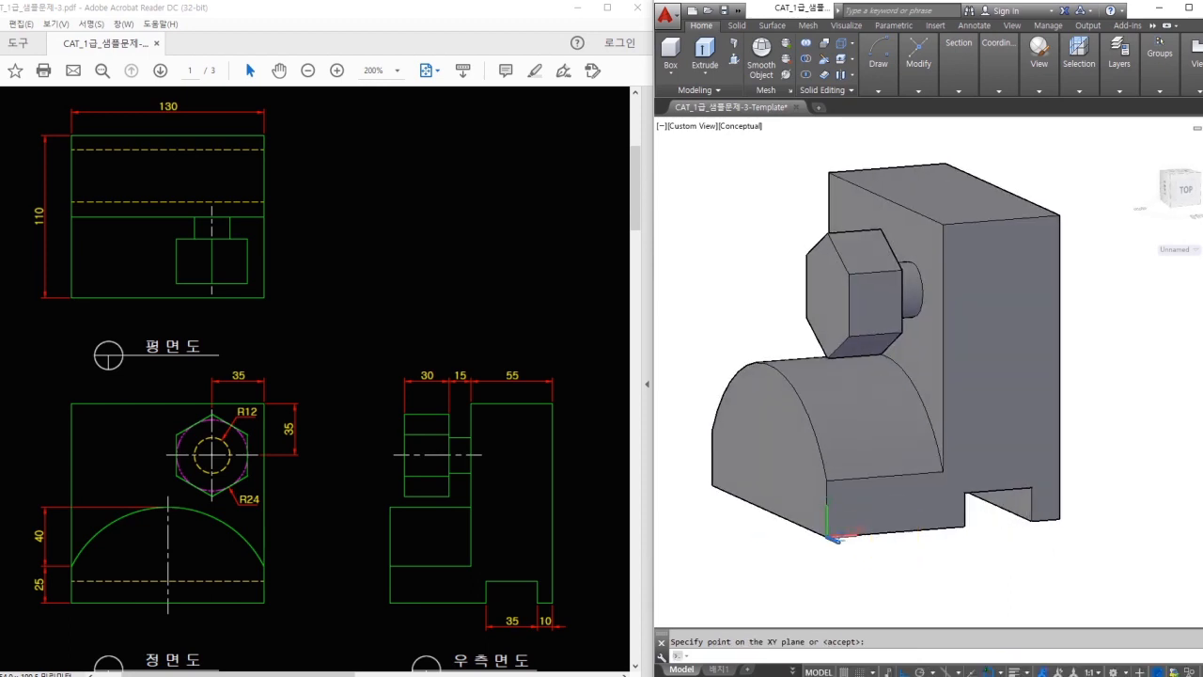
pyautogui.moveTo(852, 570)
pyautogui.mouseDown()
pyautogui.moveTo(860, 502)
pyautogui.moveTo(839, 573)
pyautogui.mouseUp()
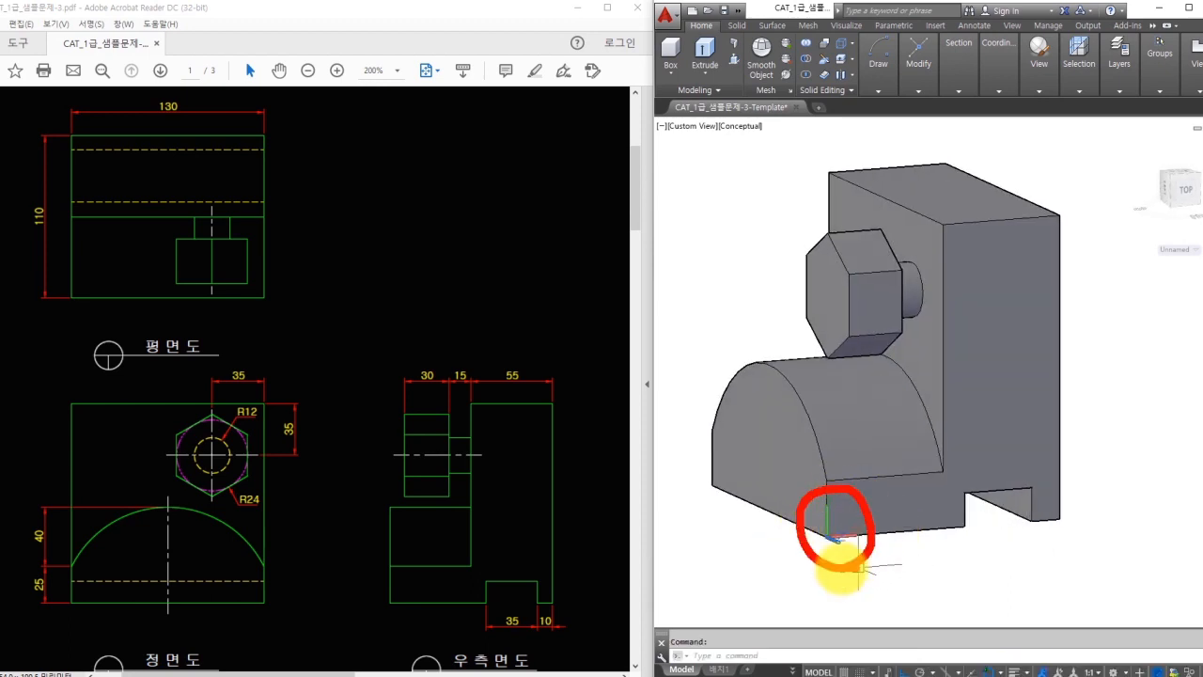
pyautogui.press('Escape')
# - Check the upright block's thickness and the shaft's length with linear dimensions against the drawing, without placing them
pyautogui.press('Return')
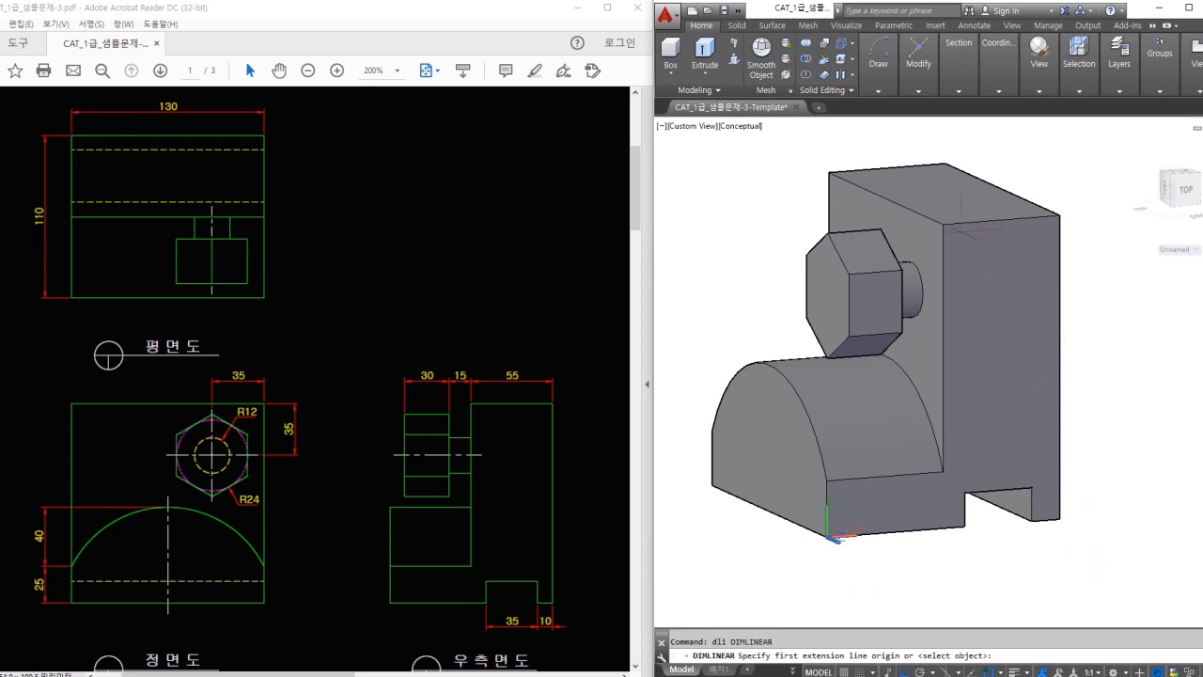
pyautogui.press('Escape')
pyautogui.press('Return')
pyautogui.click(951, 226)
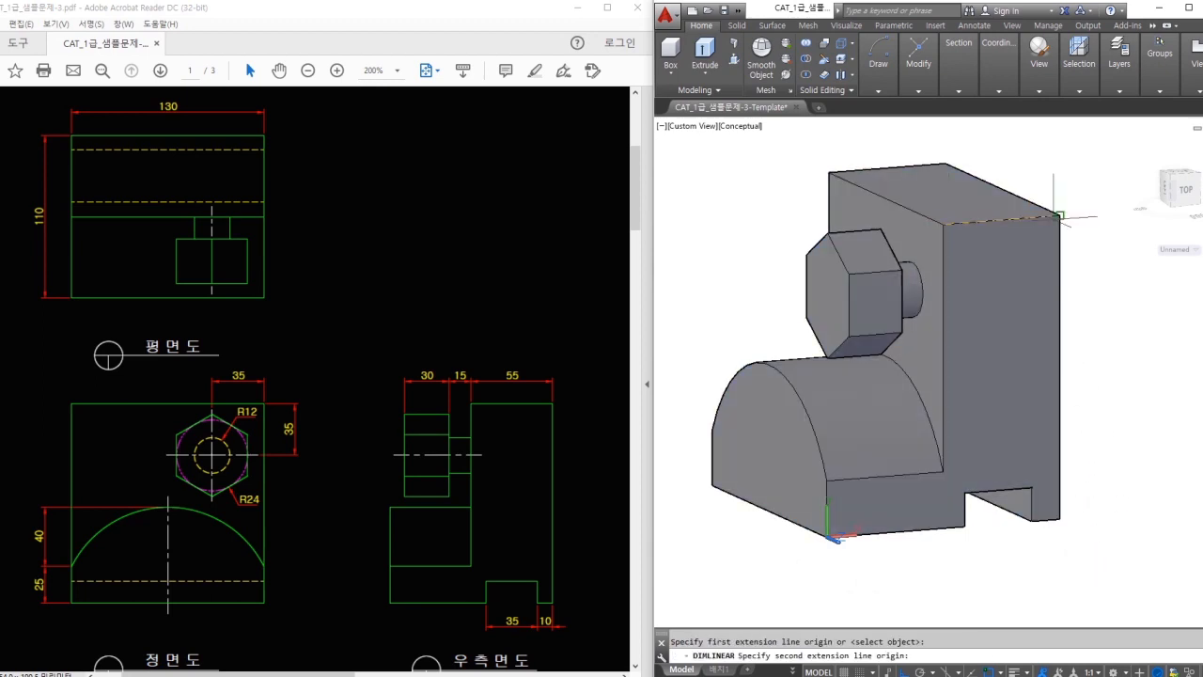
pyautogui.click(1059, 216)
pyautogui.scroll(2, 1011, 160)
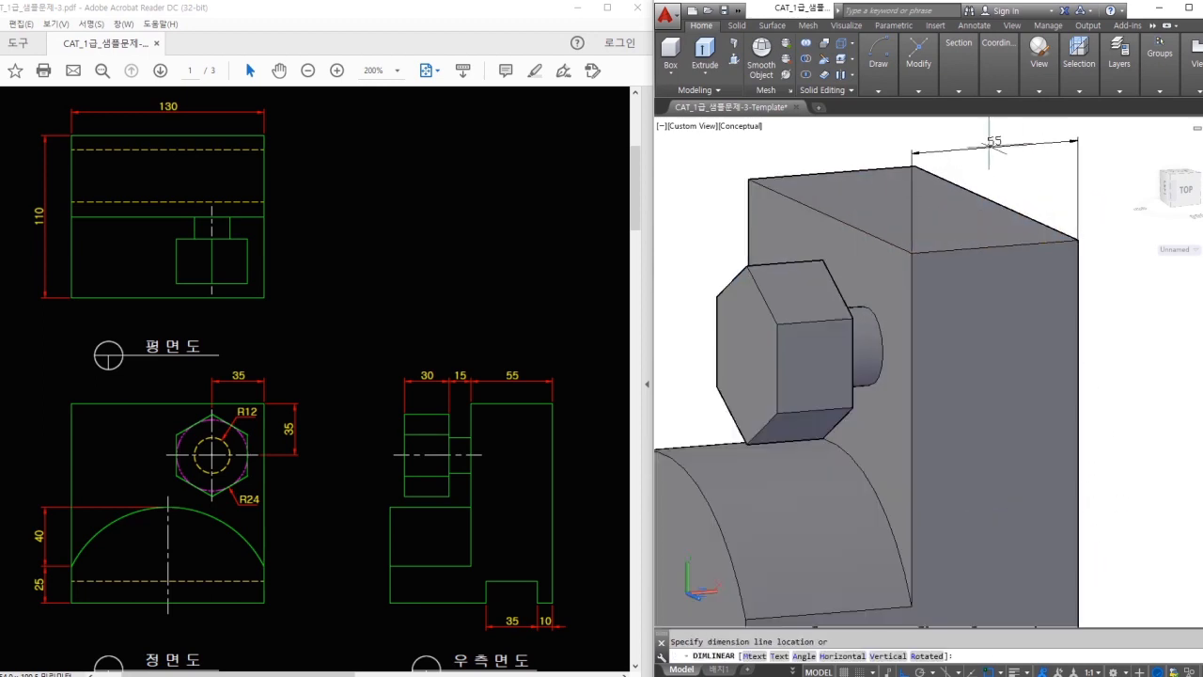
pyautogui.press('Escape')
pyautogui.press('Return')
pyautogui.click(912, 252)
pyautogui.click(822, 260)
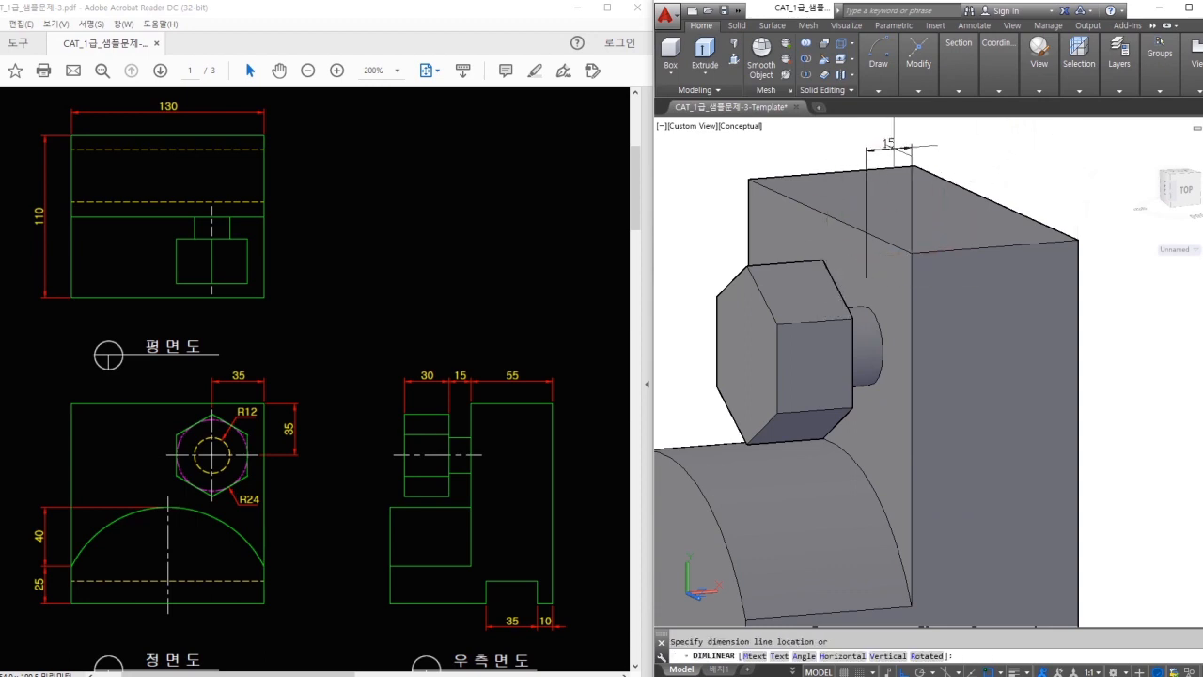
pyautogui.press('Escape')
# - Dimension the hexagonal head's thickness, compare it with the drawing's side view, and delete the dimension
pyautogui.press('Return')
pyautogui.click(823, 261)
pyautogui.click(749, 266)
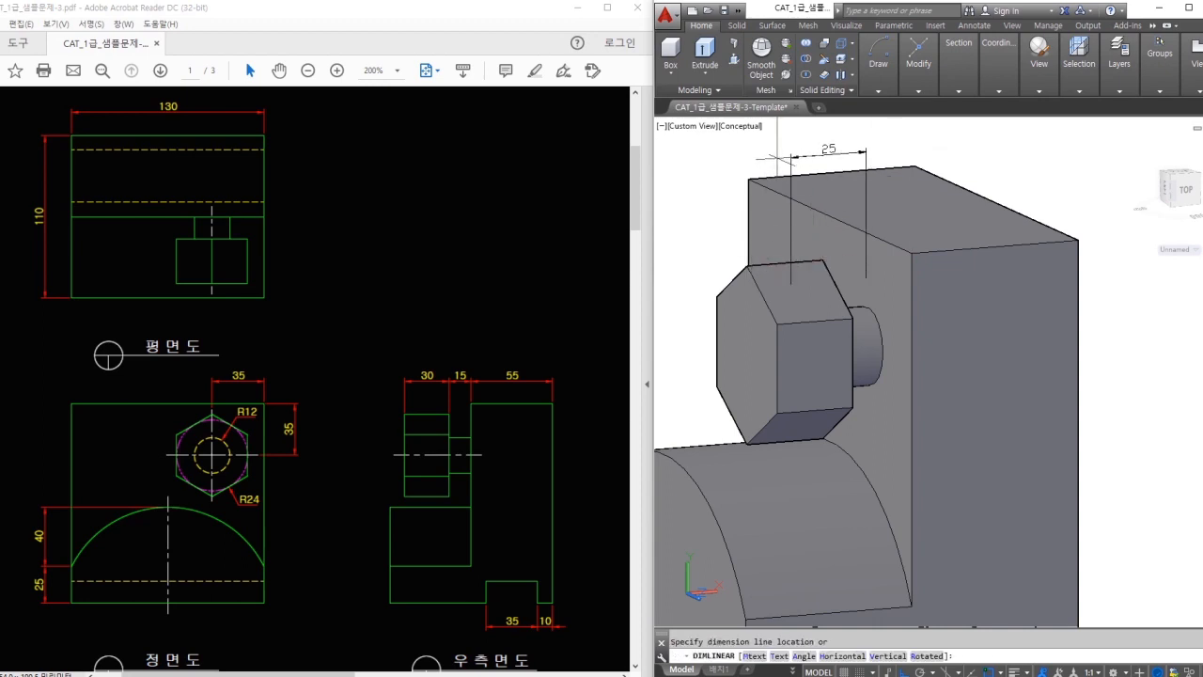
pyautogui.click(834, 155)
pyautogui.moveTo(827, 132); pyautogui.dragTo(837, 167)
pyautogui.moveTo(440, 374)
pyautogui.mouseDown()
pyautogui.moveTo(403, 383)
pyautogui.moveTo(440, 393)
pyautogui.mouseUp()
pyautogui.moveTo(461, 303)
pyautogui.mouseDown()
pyautogui.moveTo(422, 317)
pyautogui.moveTo(431, 341)
pyautogui.mouseUp()
pyautogui.moveTo(470, 305)
pyautogui.mouseDown()
pyautogui.moveTo(470, 321)
pyautogui.moveTo(505, 311)
pyautogui.moveTo(569, 322)
pyautogui.mouseUp()
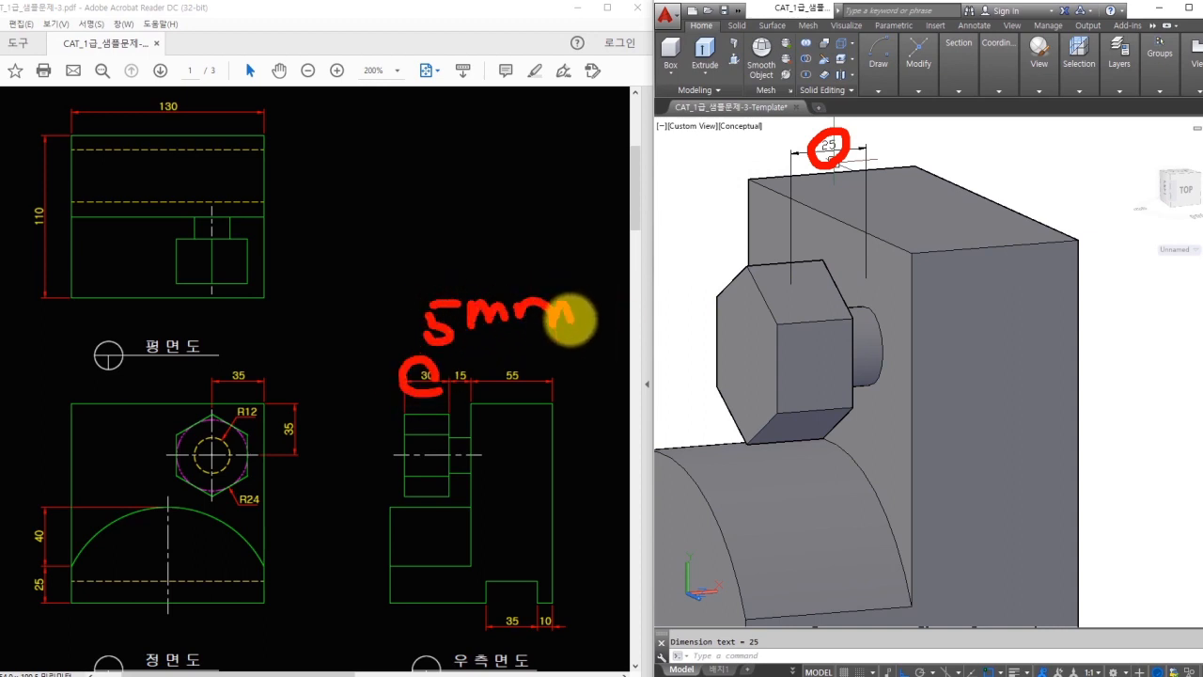
pyautogui.press('Escape')
pyautogui.click(821, 143)
# - Presspull the hexagonal head's front face outward by 5 mm to make the head 30 mm thick
pyautogui.click(734, 59)
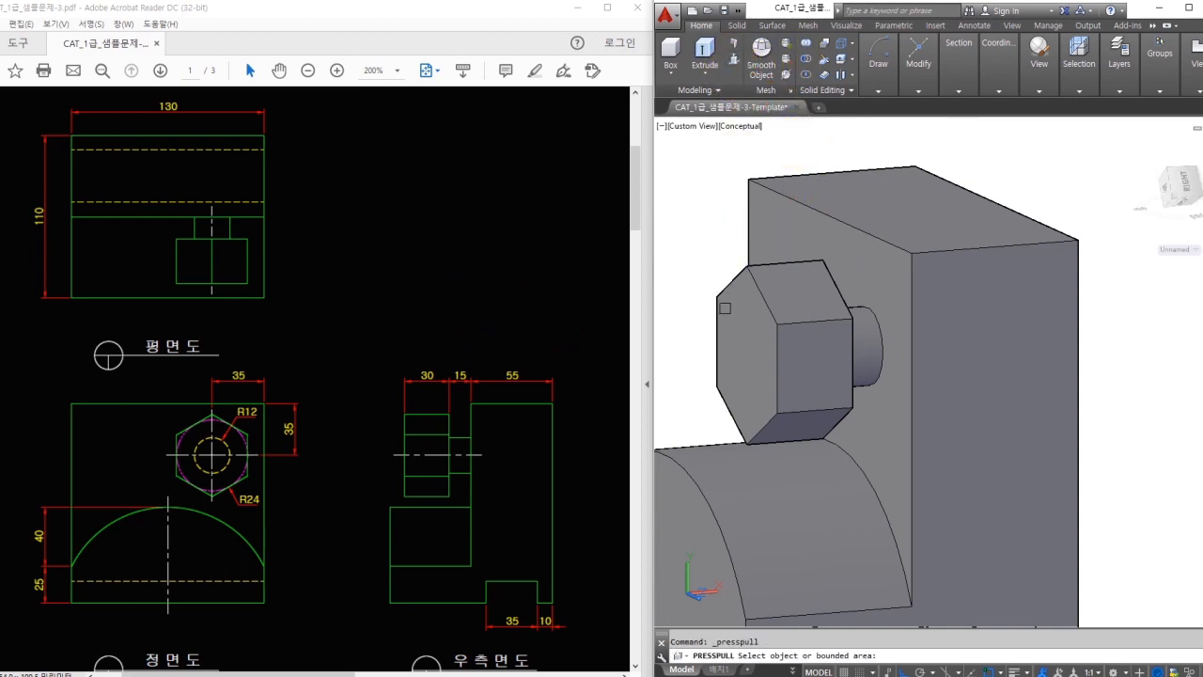
pyautogui.click(725, 309)
pyautogui.write('30')
pyautogui.press('Return')
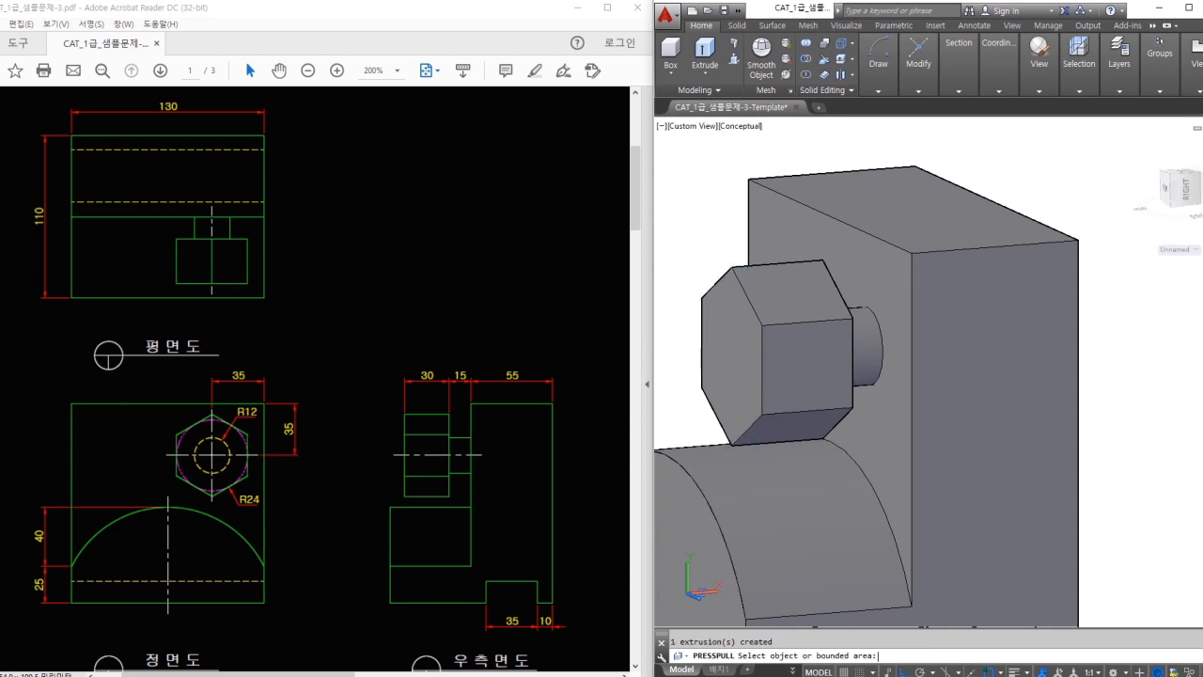
pyautogui.press('Return')
# - Check the extended hexagonal head's thickness with a linear dimension along its top edge, without placing it
pyautogui.write('dli')
pyautogui.press('Return')
pyautogui.click(732, 267)
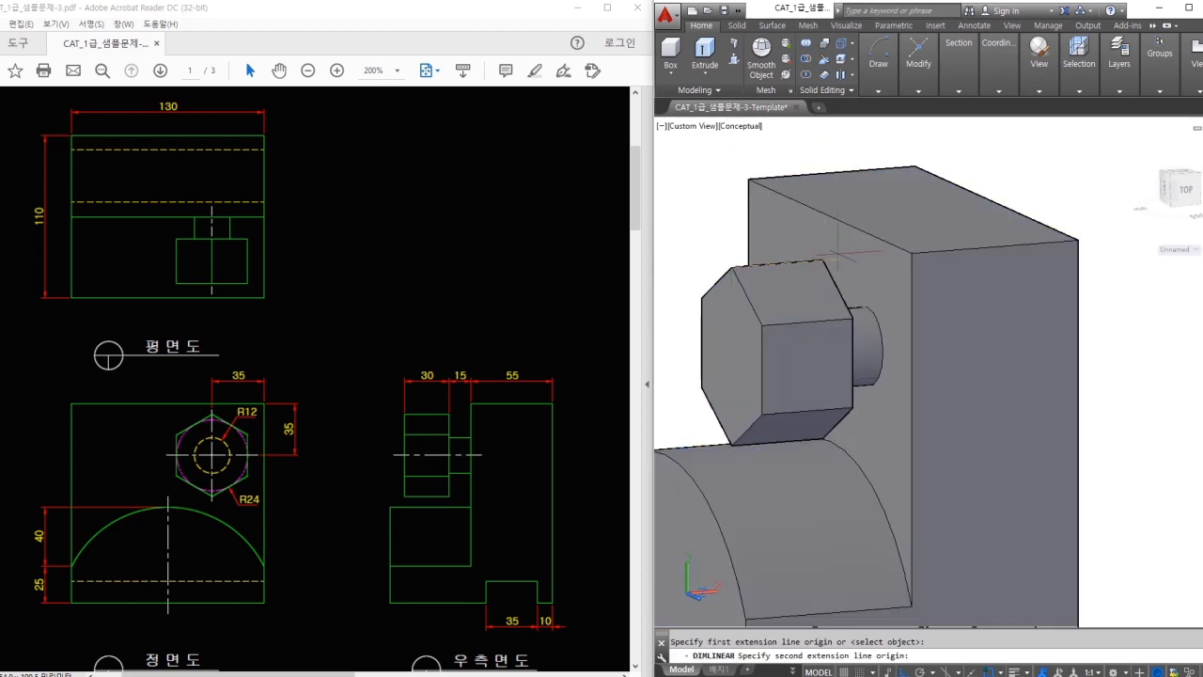
pyautogui.click(821, 262)
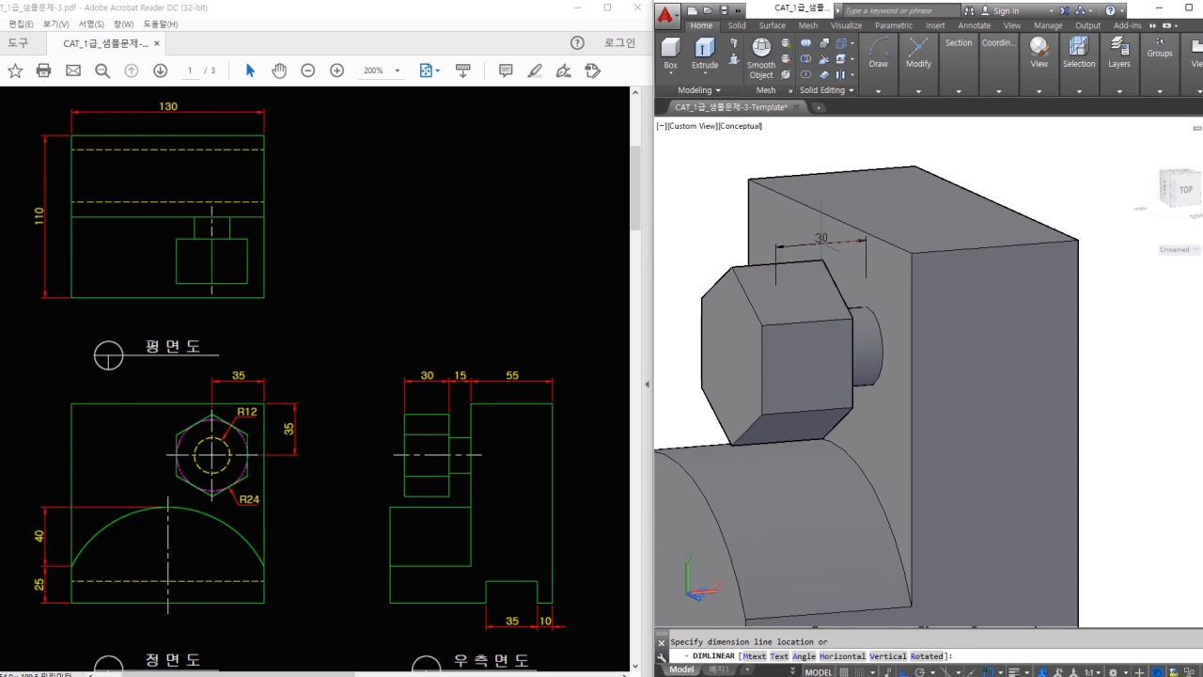
pyautogui.press('Escape')
# - Dimension the width of the foot behind the bottom slot, compare it with the drawing, and erase the dimension
pyautogui.moveTo(1046, 465); pyautogui.dragTo(1031, 282, button='middle')
pyautogui.scroll(2, 1033, 517)
pyautogui.press('Return')
pyautogui.click(1024, 484)
pyautogui.click(1078, 481)
pyautogui.click(1079, 528)
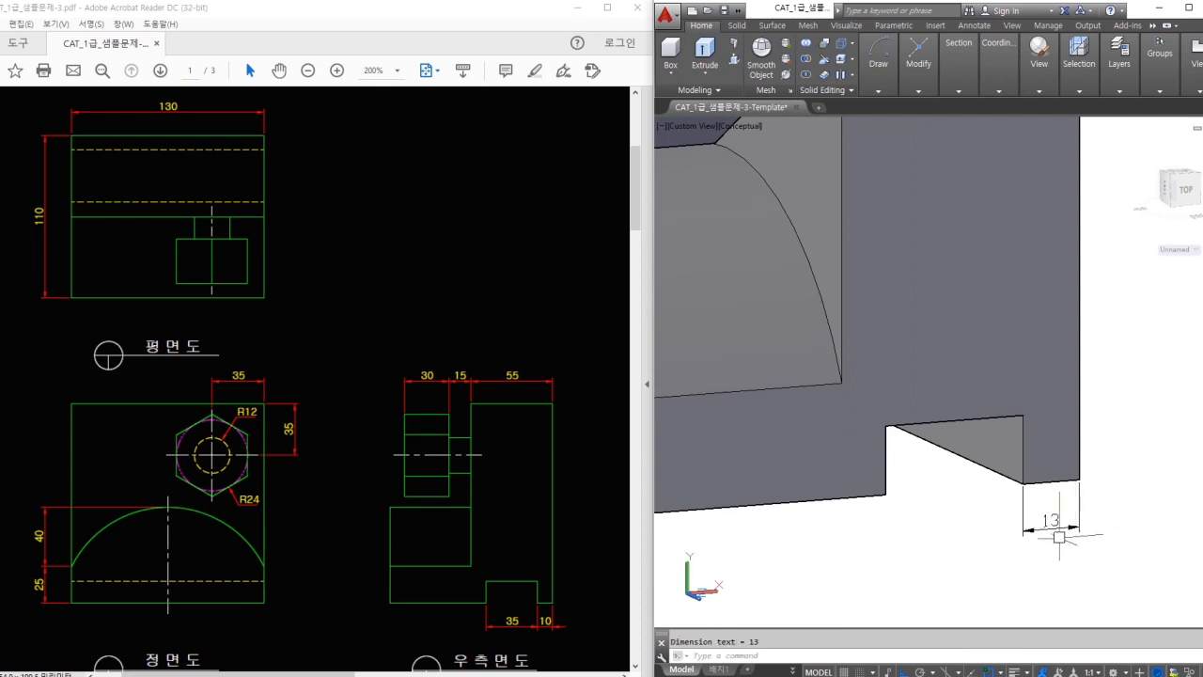
pyautogui.moveTo(555, 626); pyautogui.dragTo(657, 604)
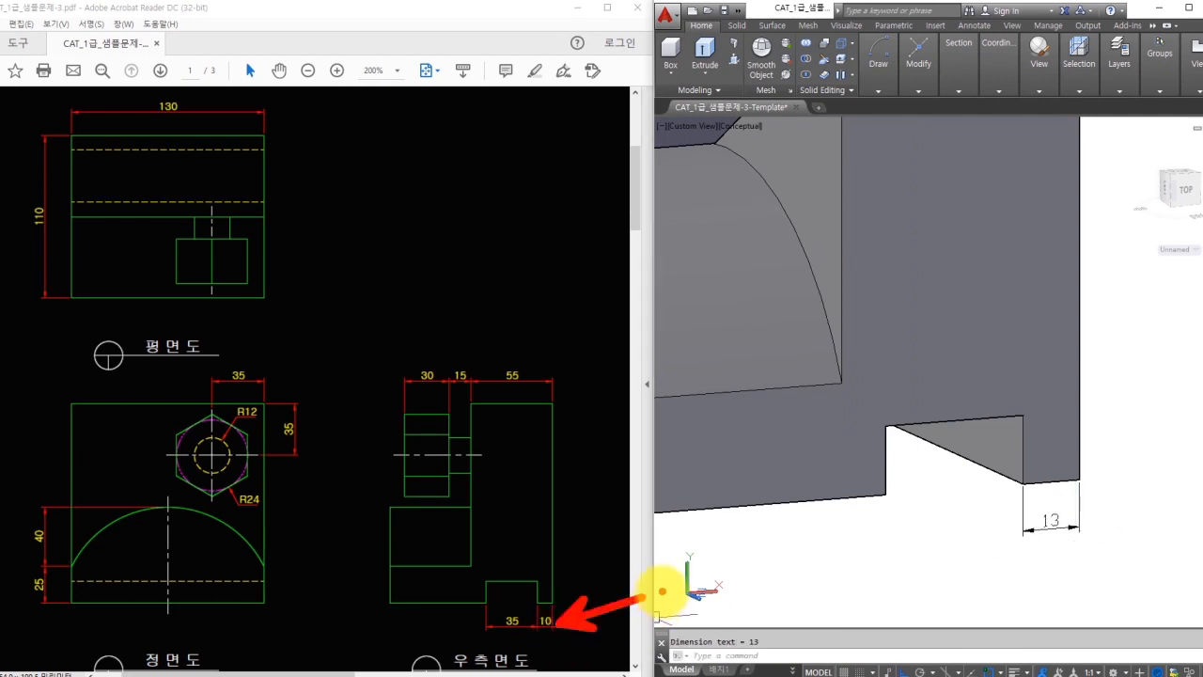
pyautogui.click(1051, 526)
pyautogui.write('e')
pyautogui.press('Return')
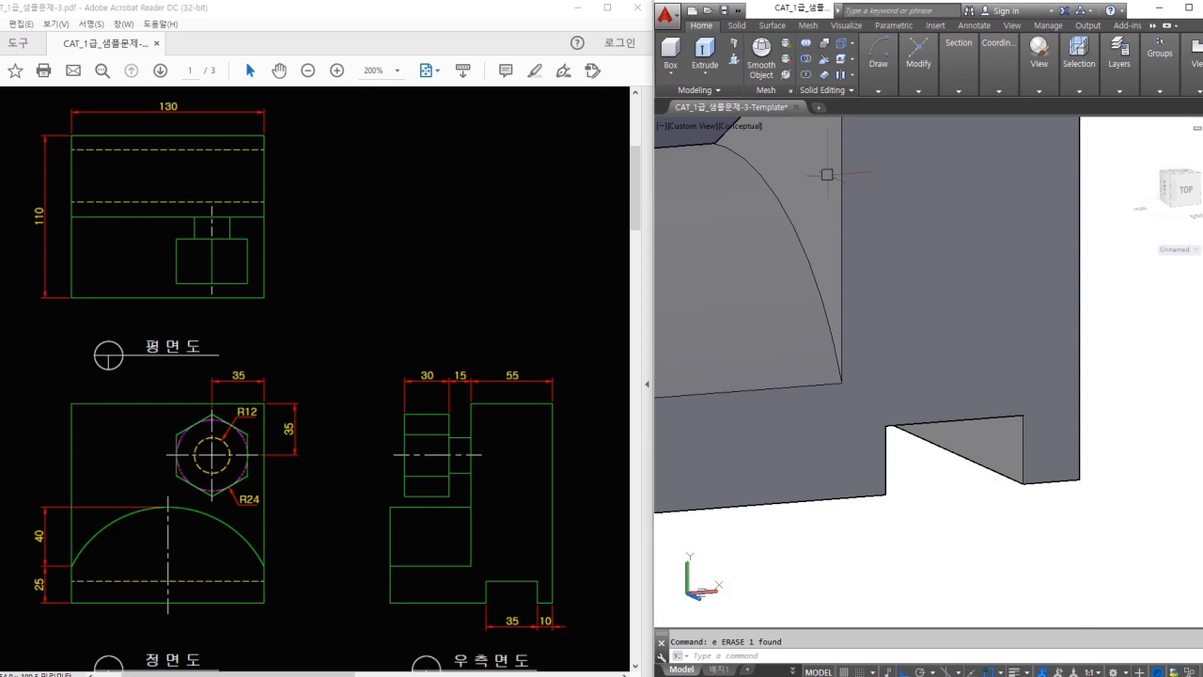
# - Presspull the bottom slot's rear wall toward the block's back face to make the slot 35 mm wide
pyautogui.click(735, 43)
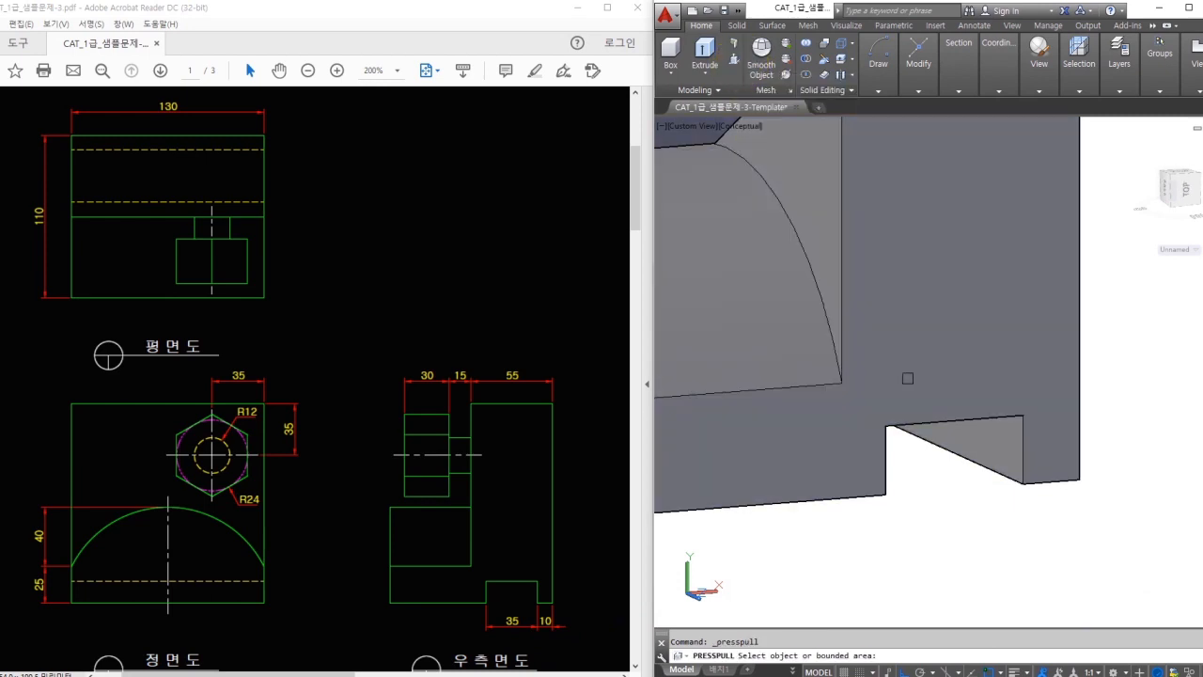
pyautogui.click(990, 446)
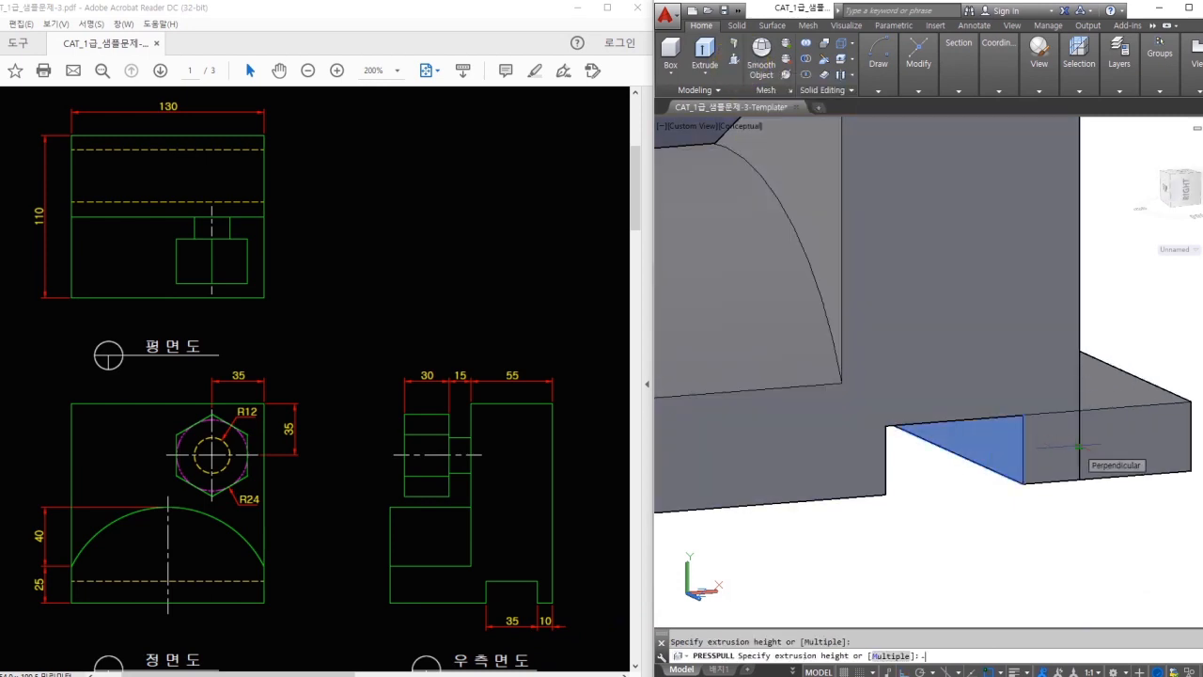
pyautogui.click(1080, 448)
# - Check the widened bottom slot and the foot behind it with linear dimensions against the drawing
pyautogui.write('d')
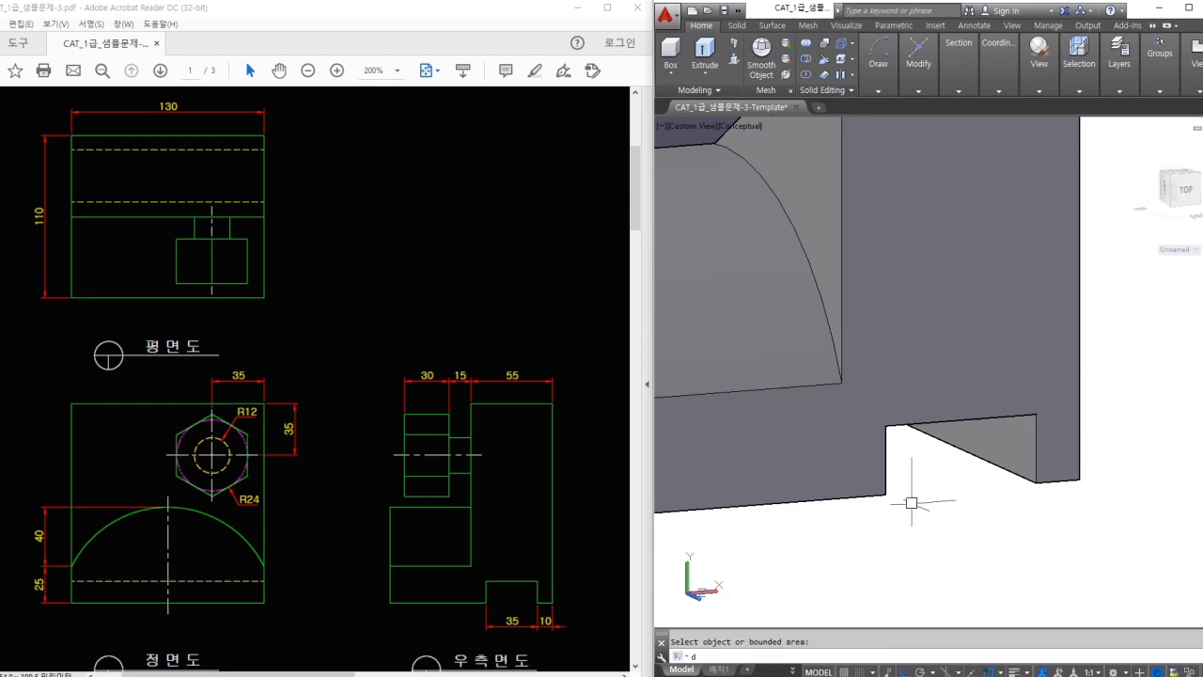
pyautogui.write('li')
pyautogui.press('Return')
pyautogui.click(884, 494)
pyautogui.click(1036, 484)
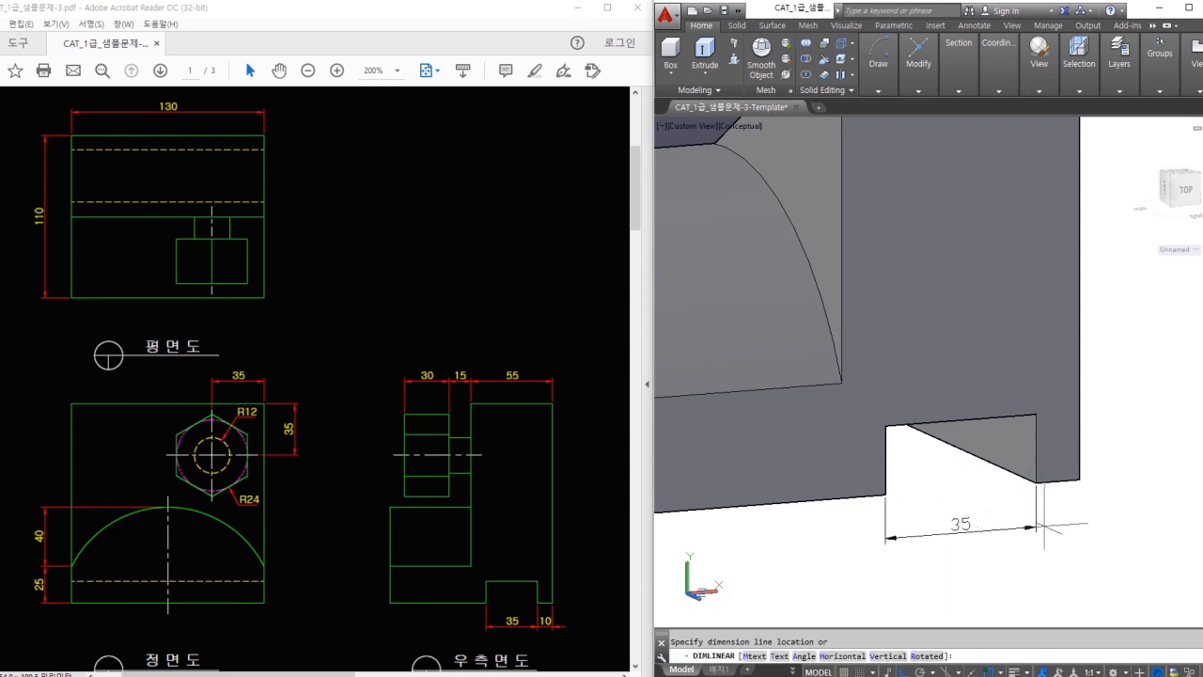
pyautogui.click(1034, 523)
pyautogui.press('Return')
pyautogui.click(1036, 483)
pyautogui.click(1080, 480)
pyautogui.press('Escape')
# - Reset the UCS to World and zoom the PDF problem sheet out to 100% to show the task instructions
pyautogui.scroll(-7, 1075, 529)
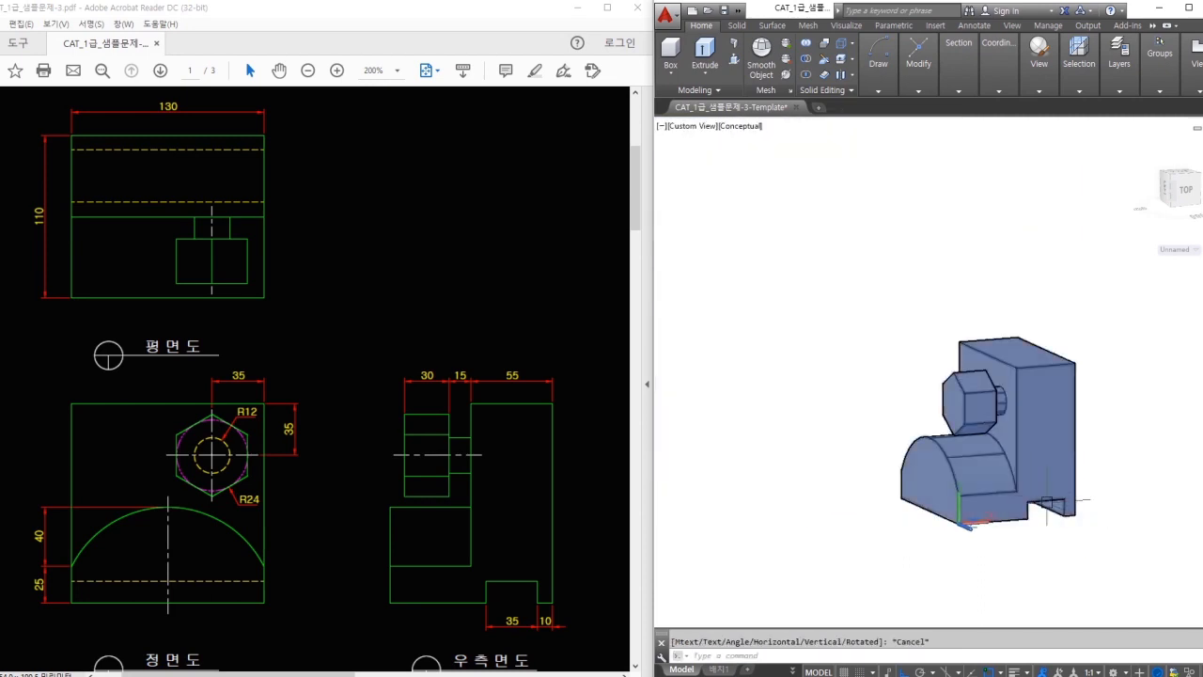
pyautogui.scroll(2, 1046, 502)
pyautogui.scroll(1, 1043, 548)
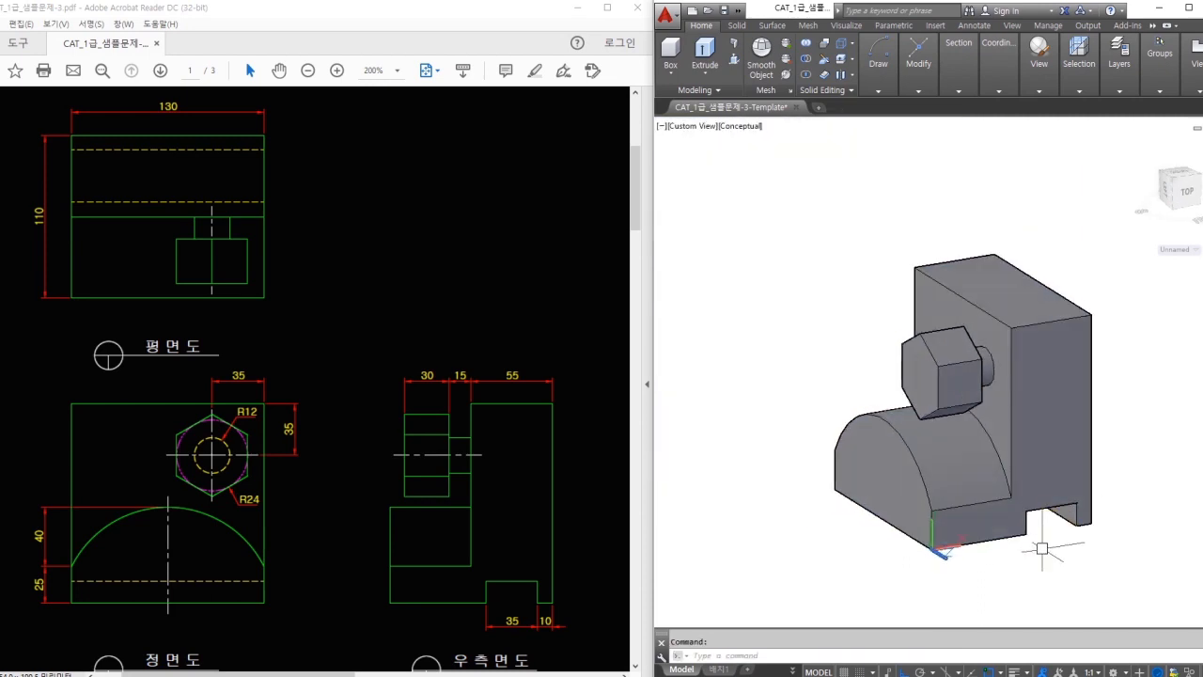
pyautogui.moveTo(1042, 548); pyautogui.dragTo(1087, 549, button='middle')
pyautogui.write('ucs')
pyautogui.press('Return')
pyautogui.write('w')
pyautogui.press('Return')
pyautogui.moveTo(878, 536); pyautogui.dragTo(853, 528, button='middle')
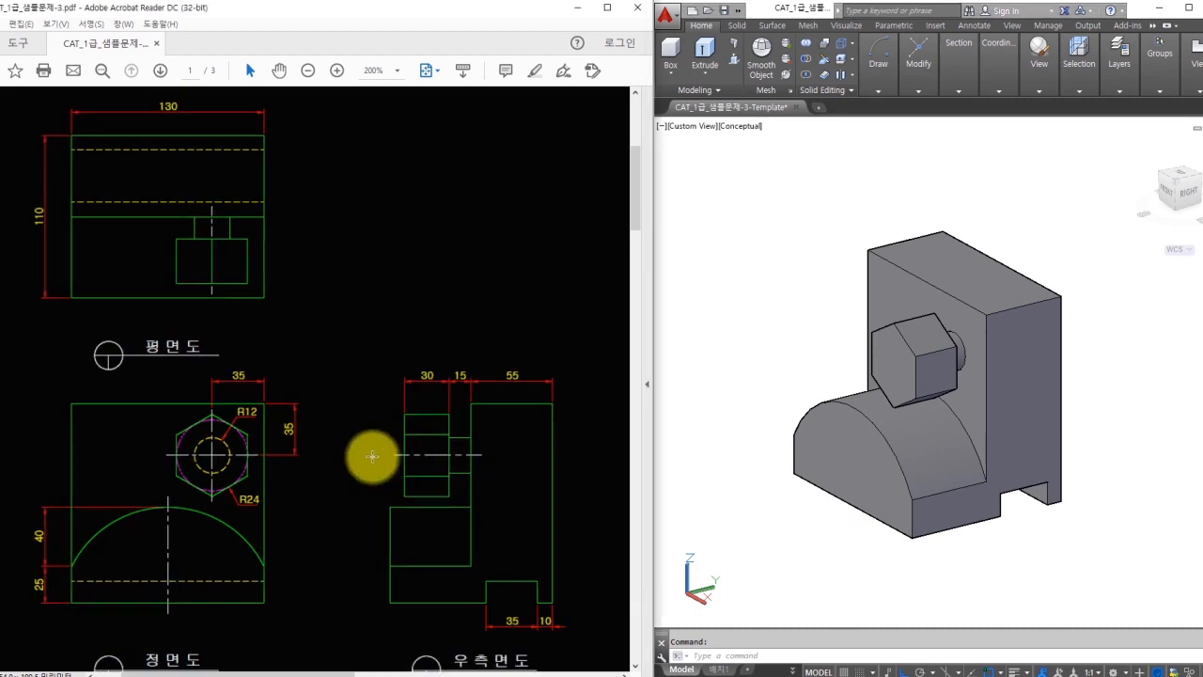
pyautogui.keyDown('ctrl'); pyautogui.scroll(-2, 371, 456); pyautogui.keyUp('ctrl')
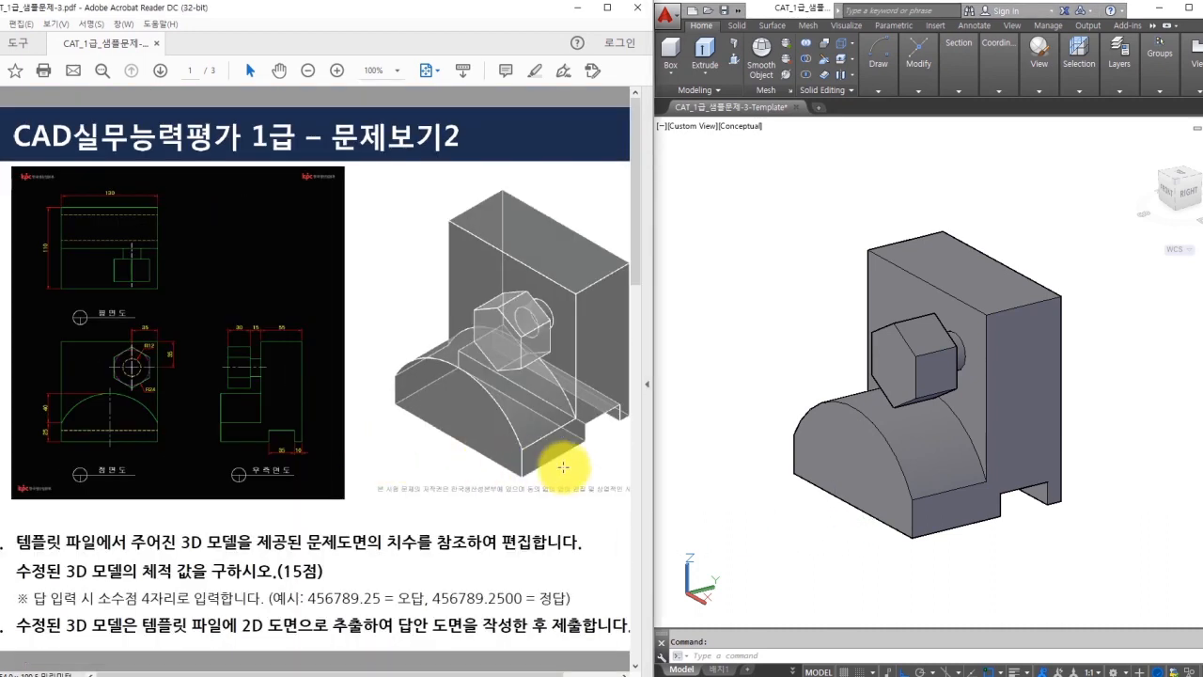
# - Run MASSPROP on the corrected solid and copy its volume value from the report
pyautogui.moveTo(405, 672); pyautogui.dragTo(423, 669)
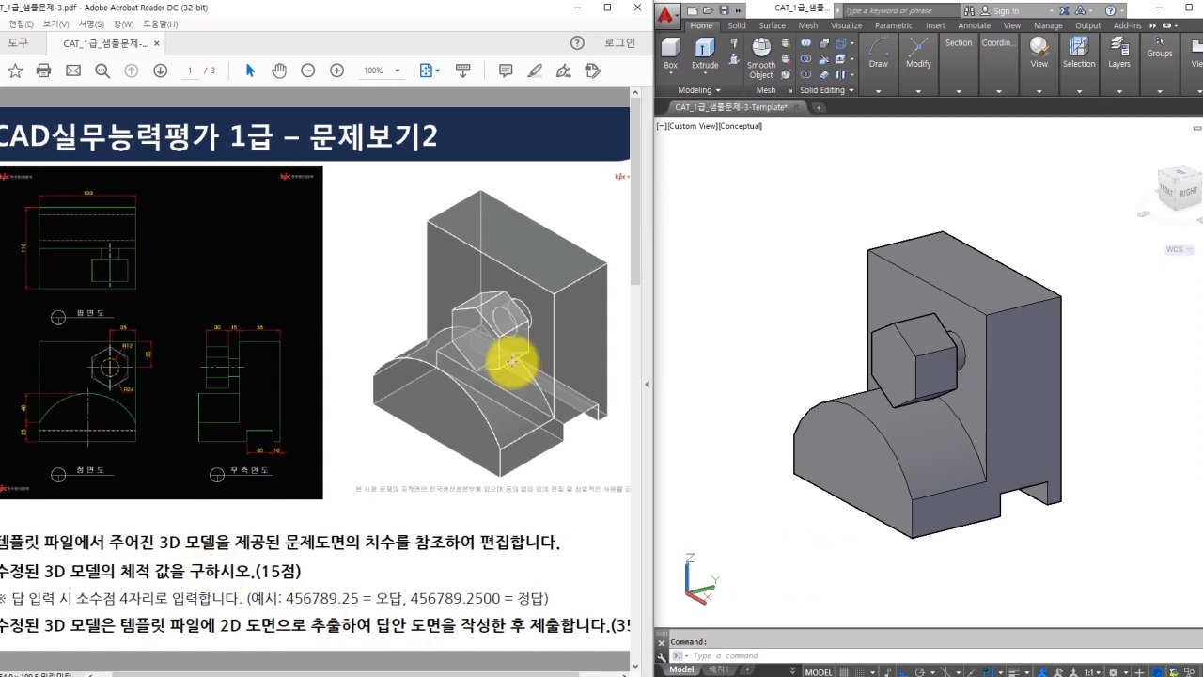
pyautogui.click(683, 335)
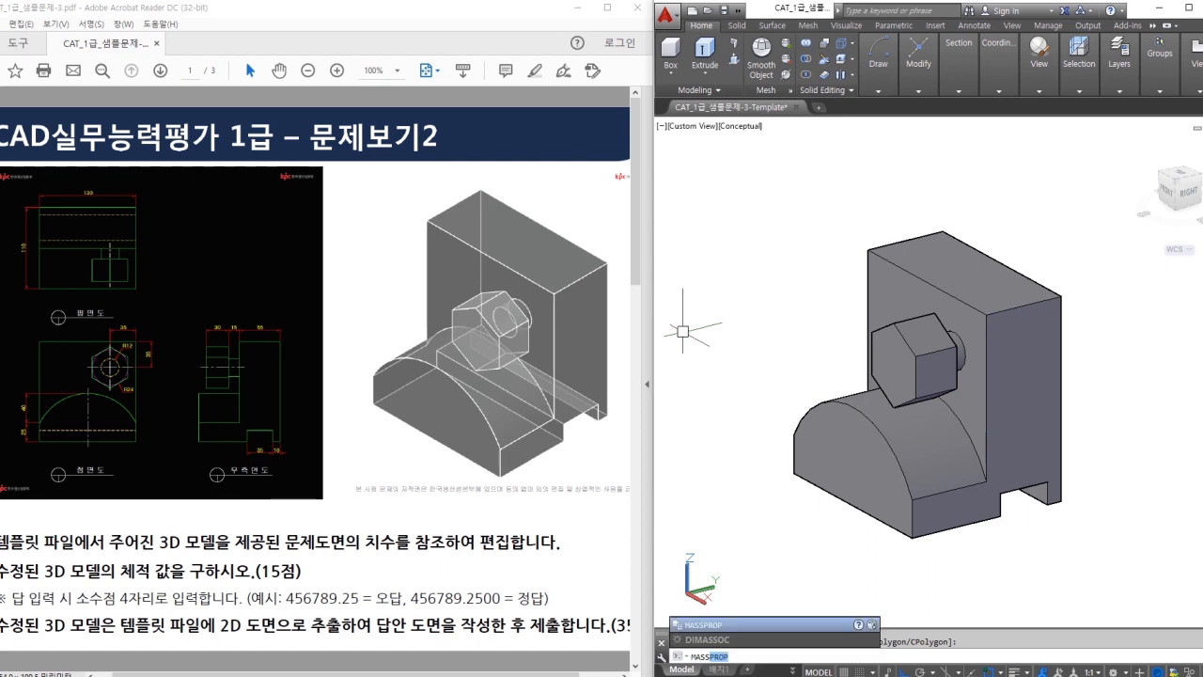
pyautogui.press('Return')
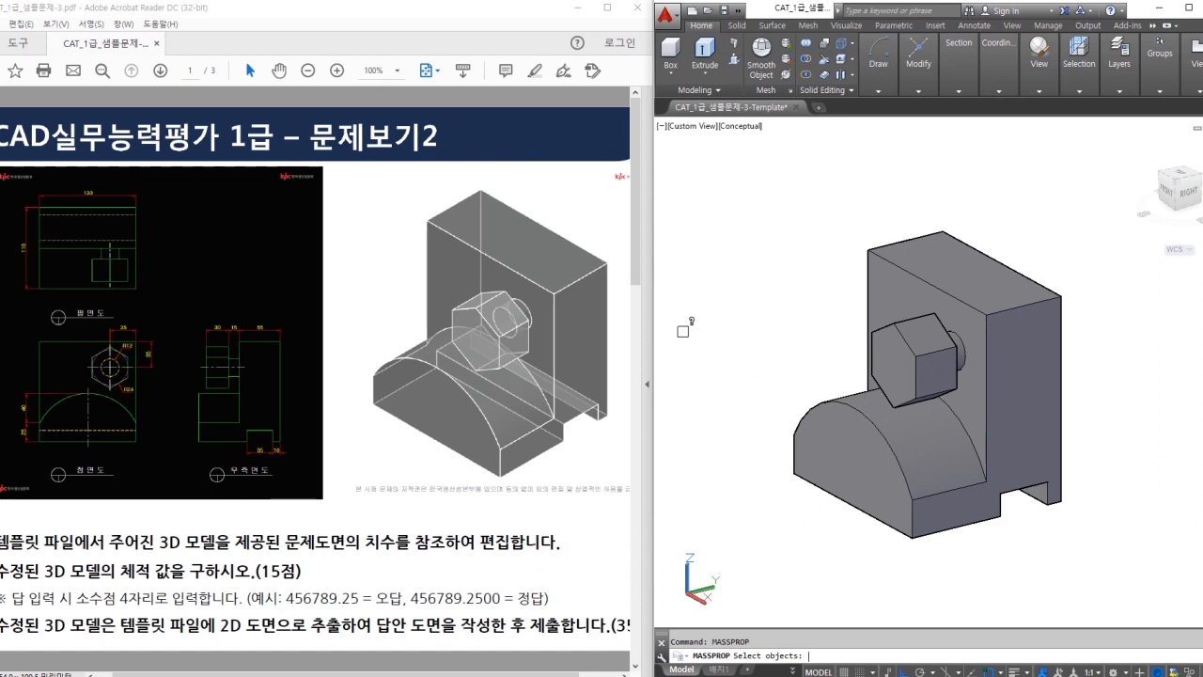
pyautogui.click(927, 404)
pyautogui.press('Return')
pyautogui.moveTo(423, 279)
pyautogui.mouseDown()
pyautogui.moveTo(374, 279)
pyautogui.moveTo(416, 280)
pyautogui.moveTo(406, 284)
pyautogui.mouseUp()
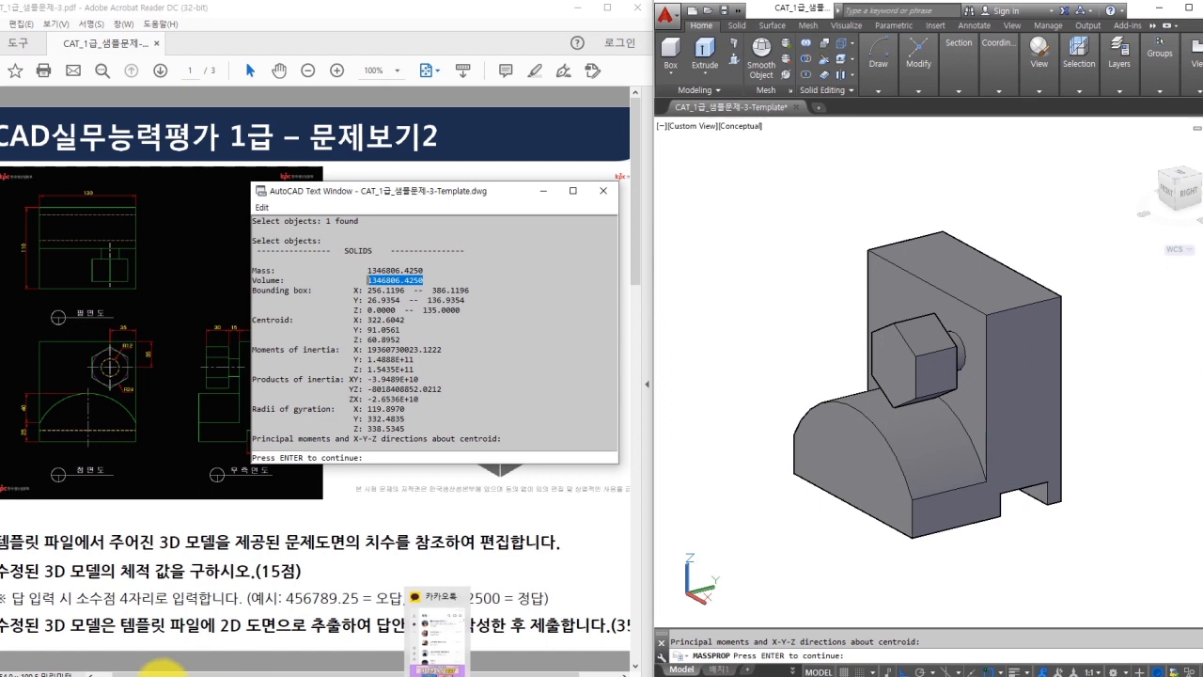
# - Open the 수험번호 answer sheet text file and fill in the candidate's exam number and name
pyautogui.click(141, 661)
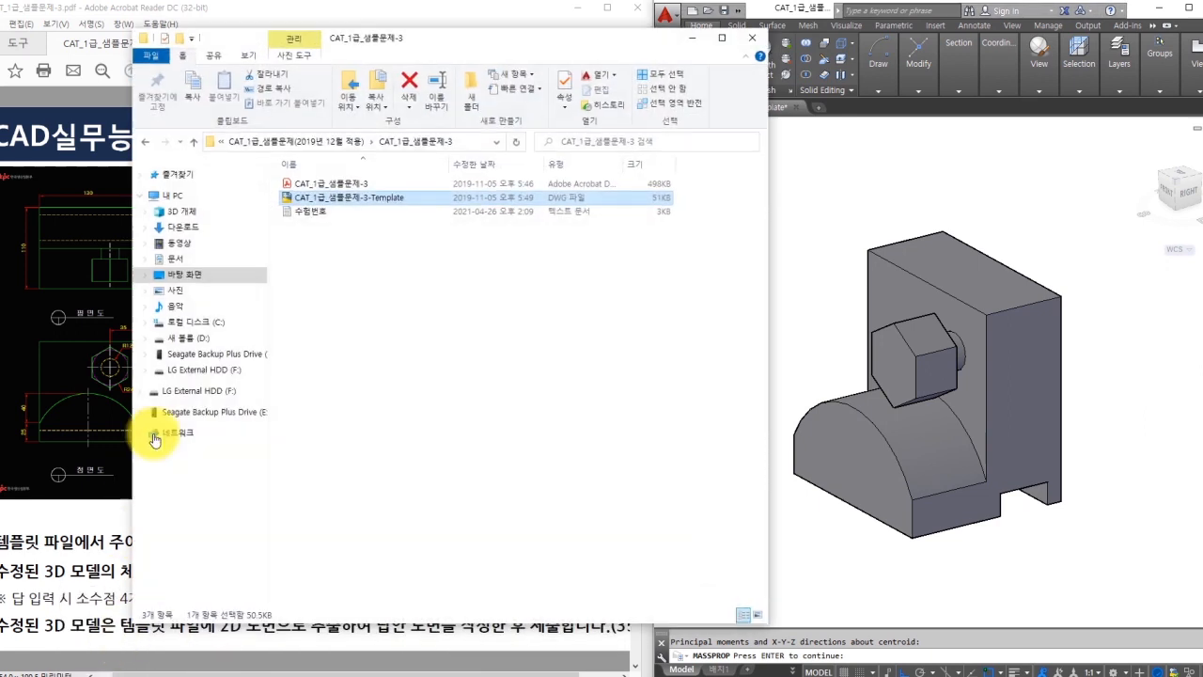
pyautogui.click(310, 212)
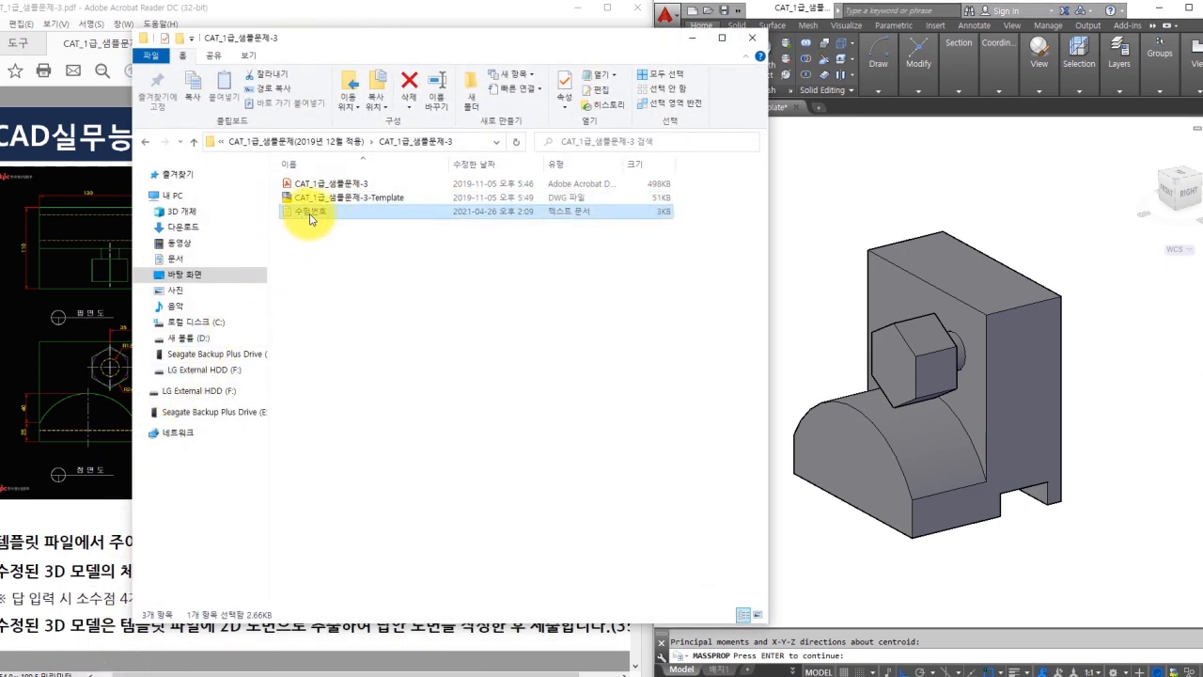
pyautogui.click(692, 37)
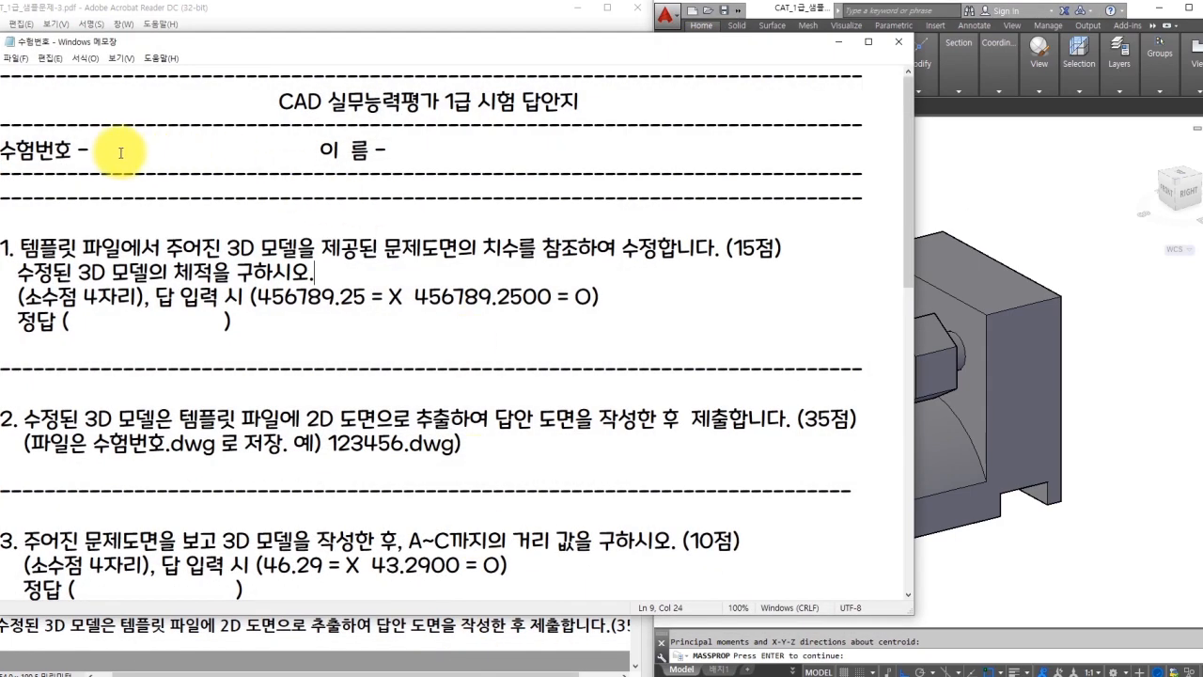
pyautogui.moveTo(112, 153); pyautogui.dragTo(256, 160)
pyautogui.write('00000000        이  름 -')
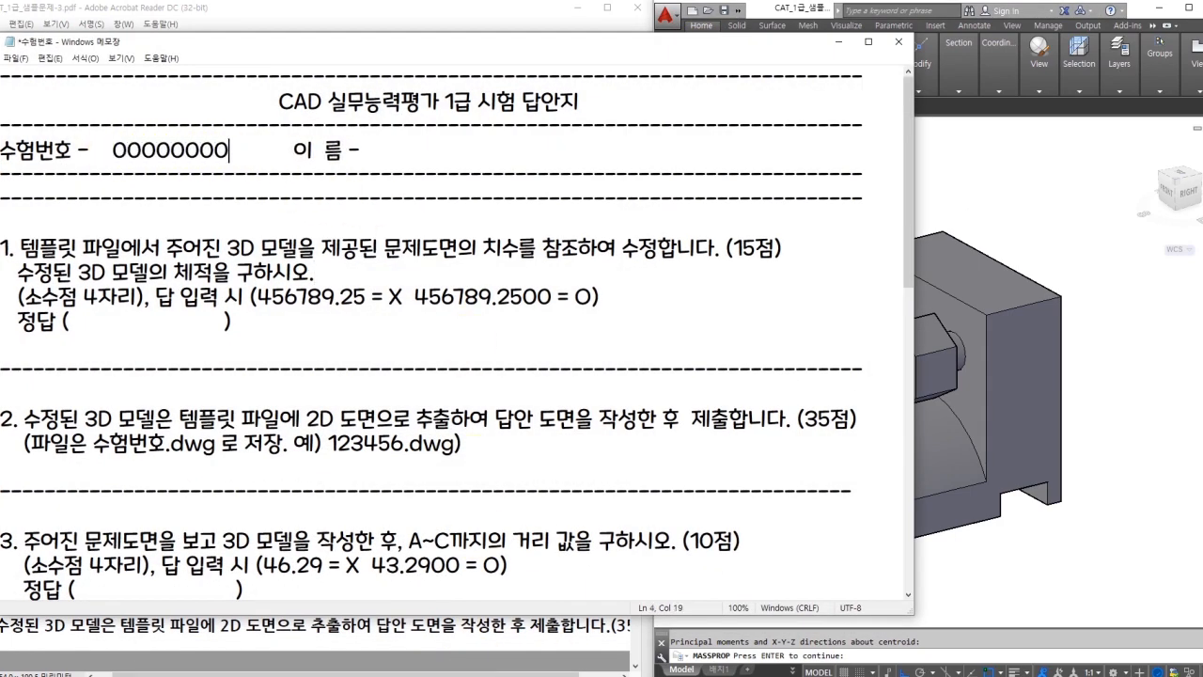
pyautogui.click(389, 150)
pyautogui.write('woe')
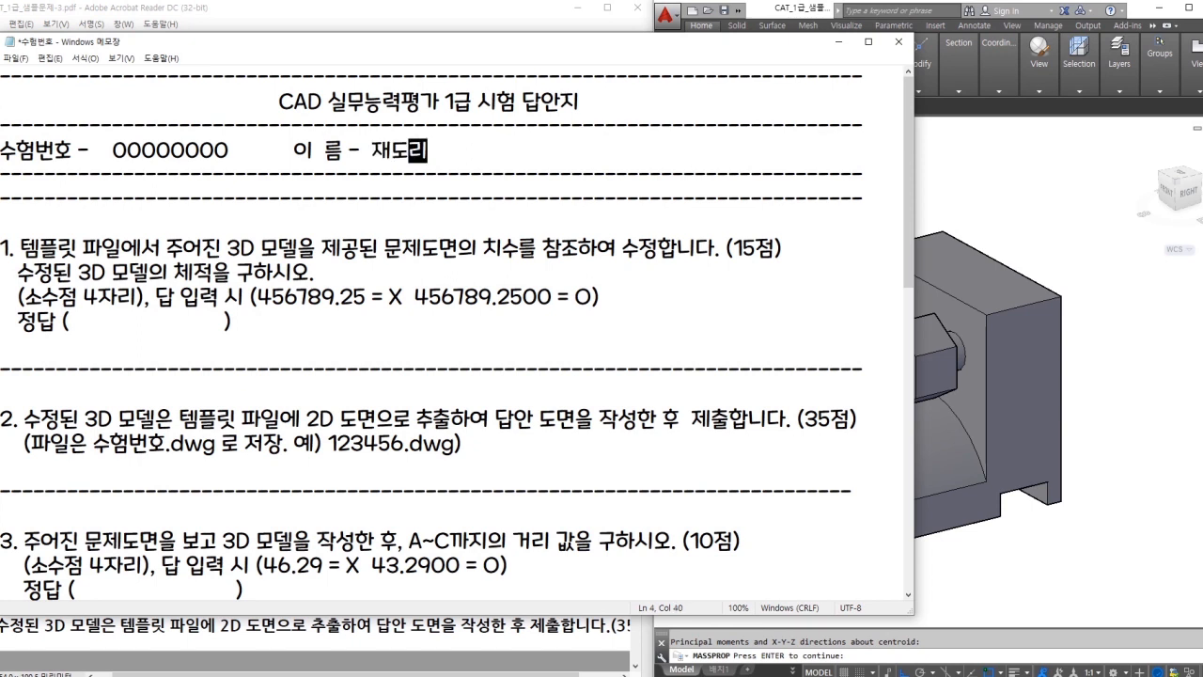
# - Enter 1346806.4250 as the answer to question 1, trim the extra spaces inside the brackets, and save the answer sheet
pyautogui.moveTo(99, 322); pyautogui.dragTo(194, 329)
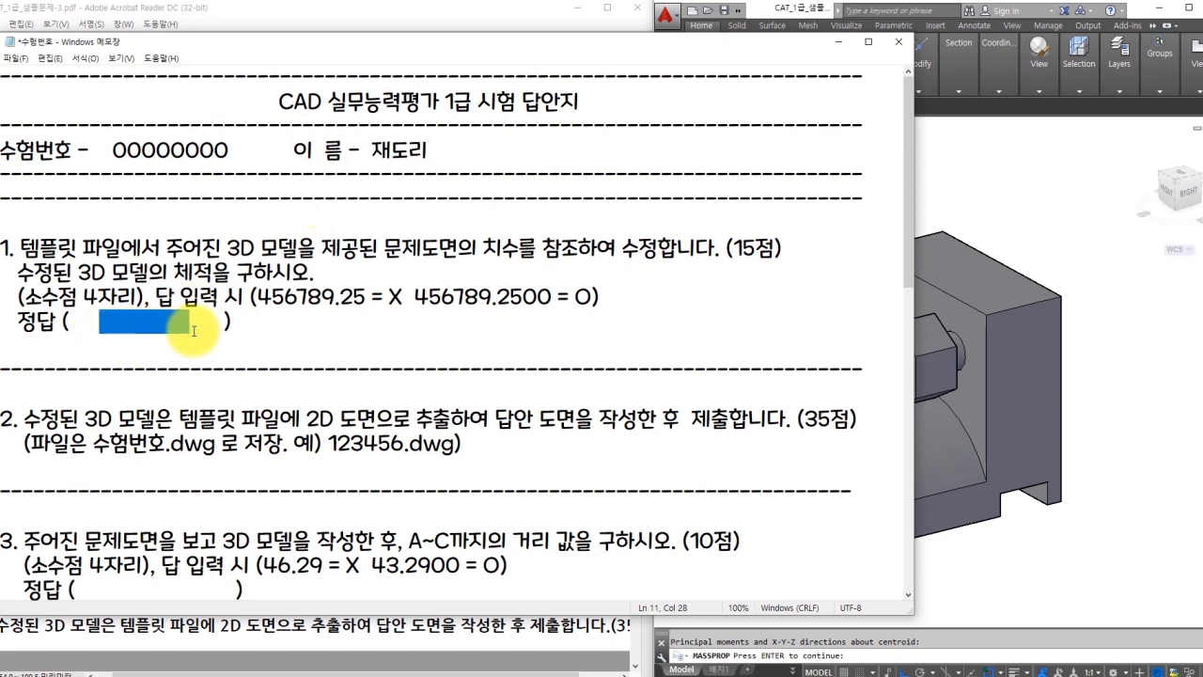
pyautogui.write('1346806.4250')
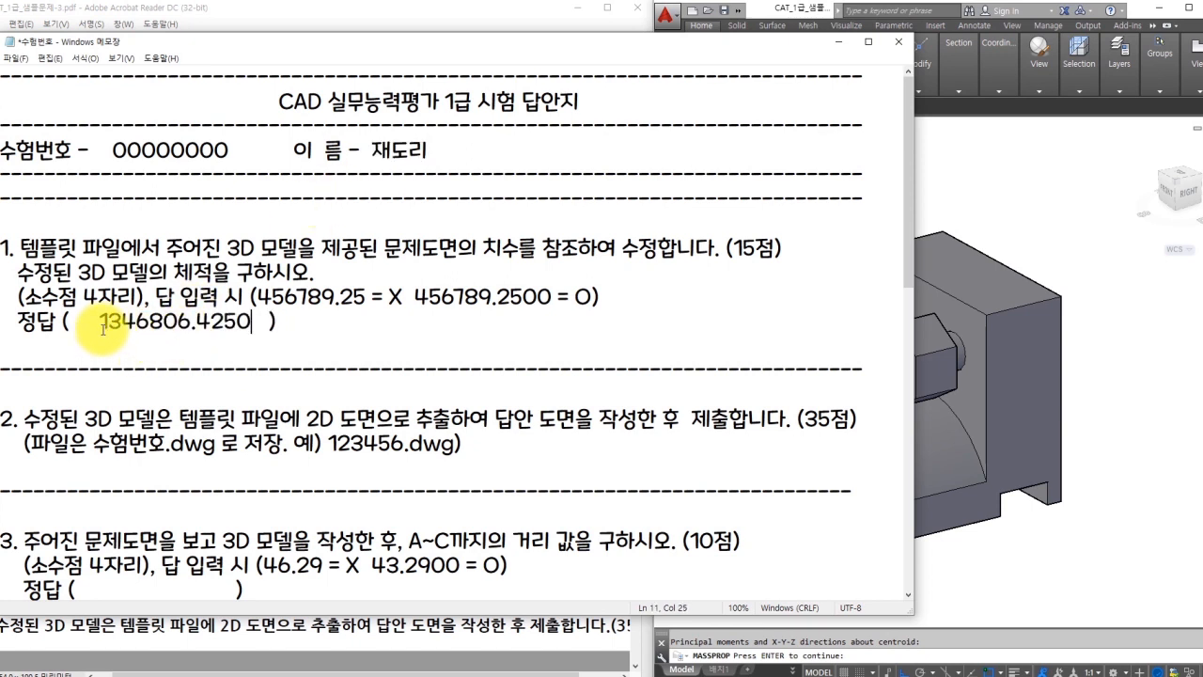
pyautogui.moveTo(100, 322); pyautogui.dragTo(81, 325)
pyautogui.press('Delete')
pyautogui.click(228, 323)
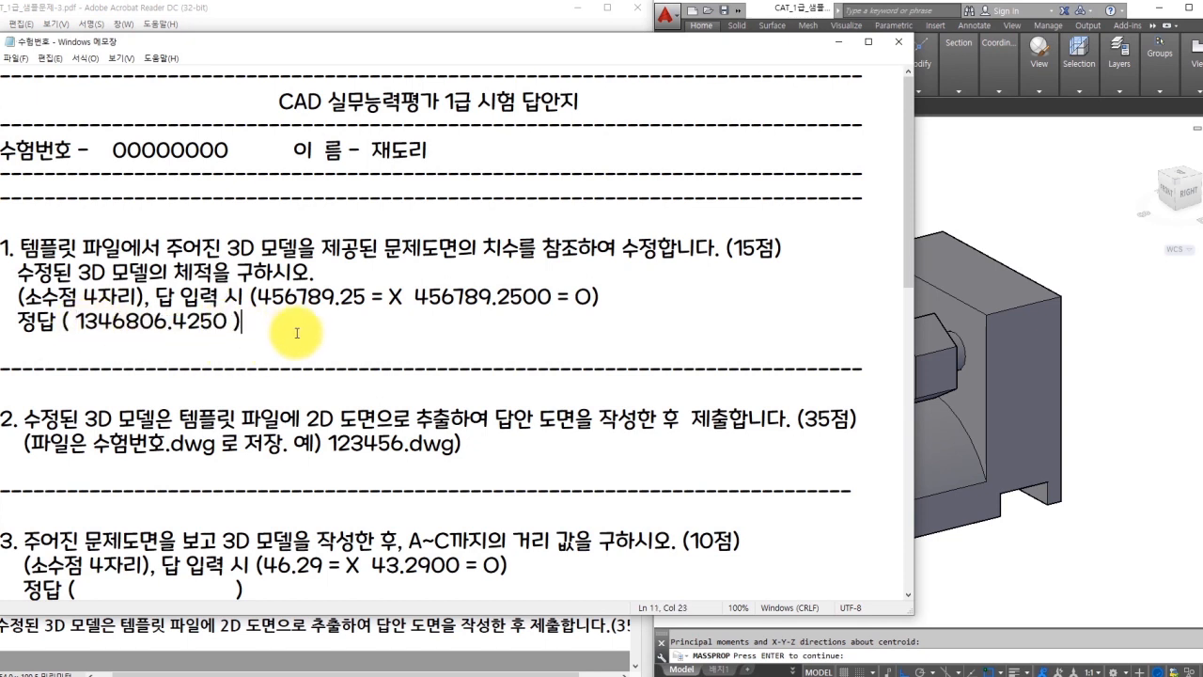
# - Read question 2 on the answer sheet, return to AutoCAD, and close the mass properties report
pyautogui.moveTo(25, 420)
pyautogui.mouseDown()
pyautogui.moveTo(366, 420)
pyautogui.moveTo(296, 428)
pyautogui.moveTo(451, 439)
pyautogui.moveTo(620, 425)
pyautogui.moveTo(639, 395)
pyautogui.moveTo(331, 395)
pyautogui.mouseUp()
pyautogui.click(367, 419)
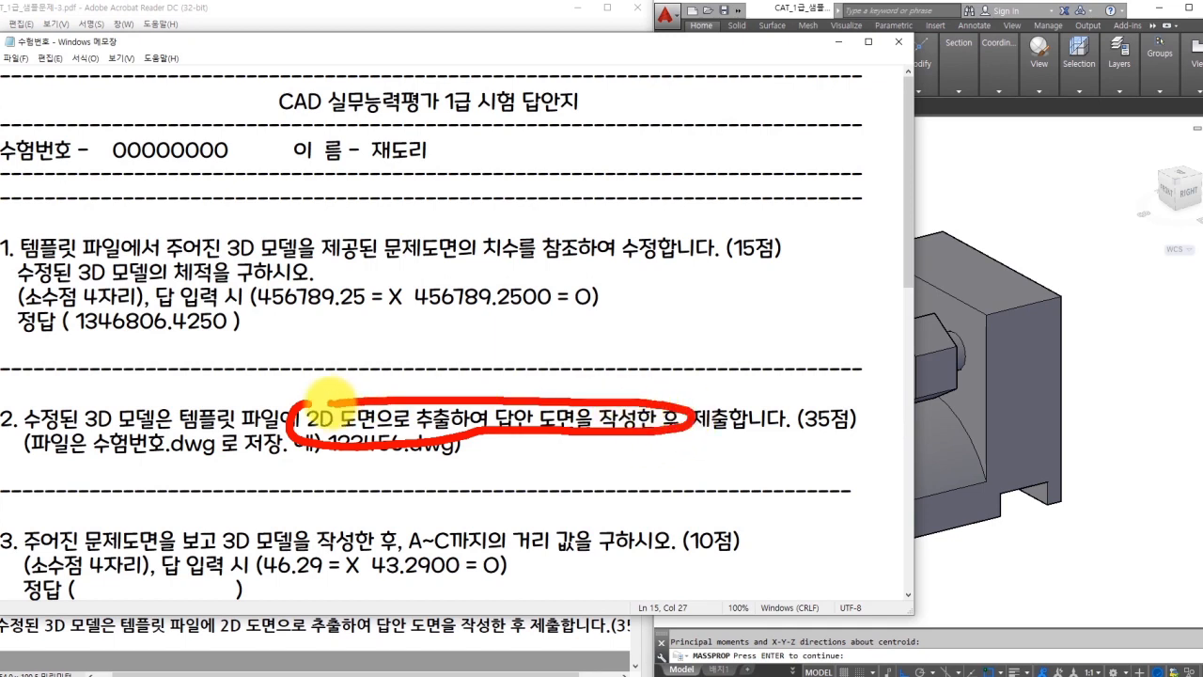
pyautogui.click(838, 42)
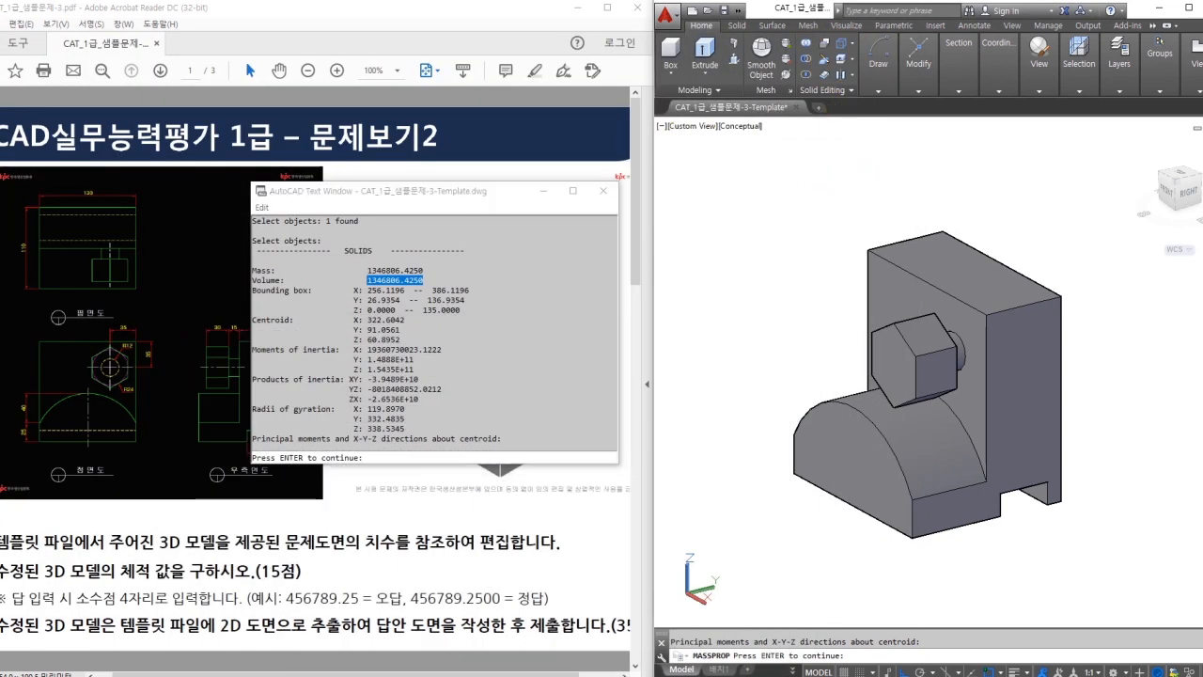
pyautogui.click(603, 190)
pyautogui.press('Escape')
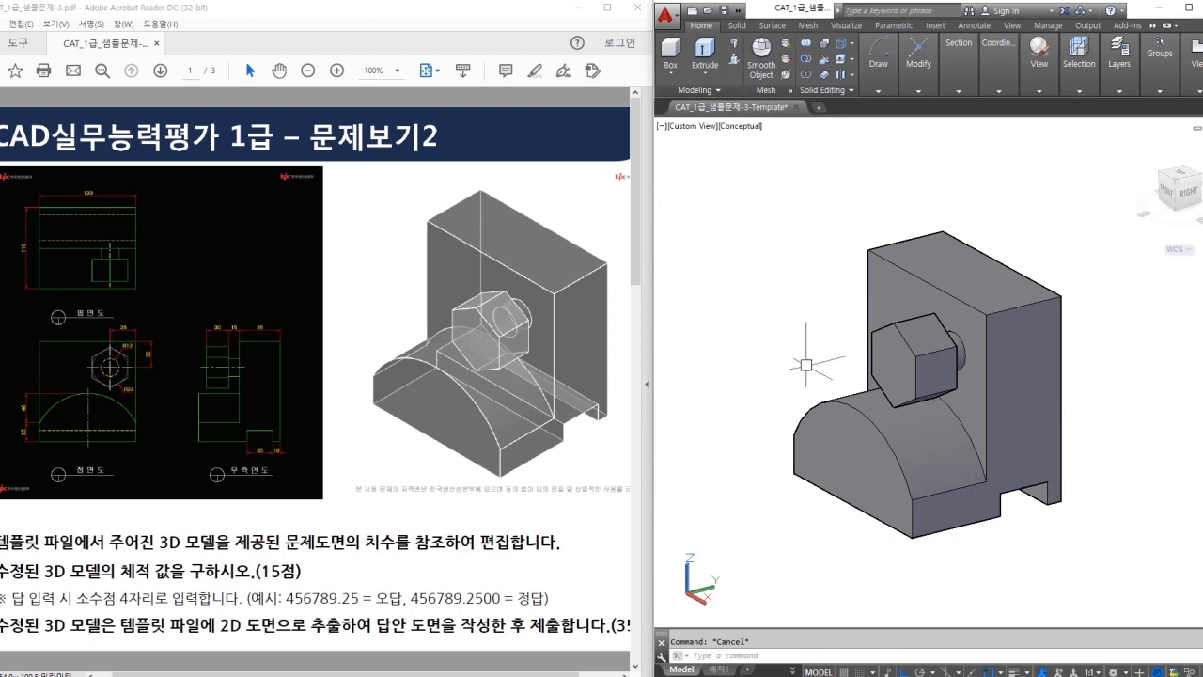
# - Set the model view to the Front preset view
pyautogui.keyDown('shift'); pyautogui.moveTo(799, 370); pyautogui.dragTo(893, 369, button='middle'); pyautogui.keyUp('shift')
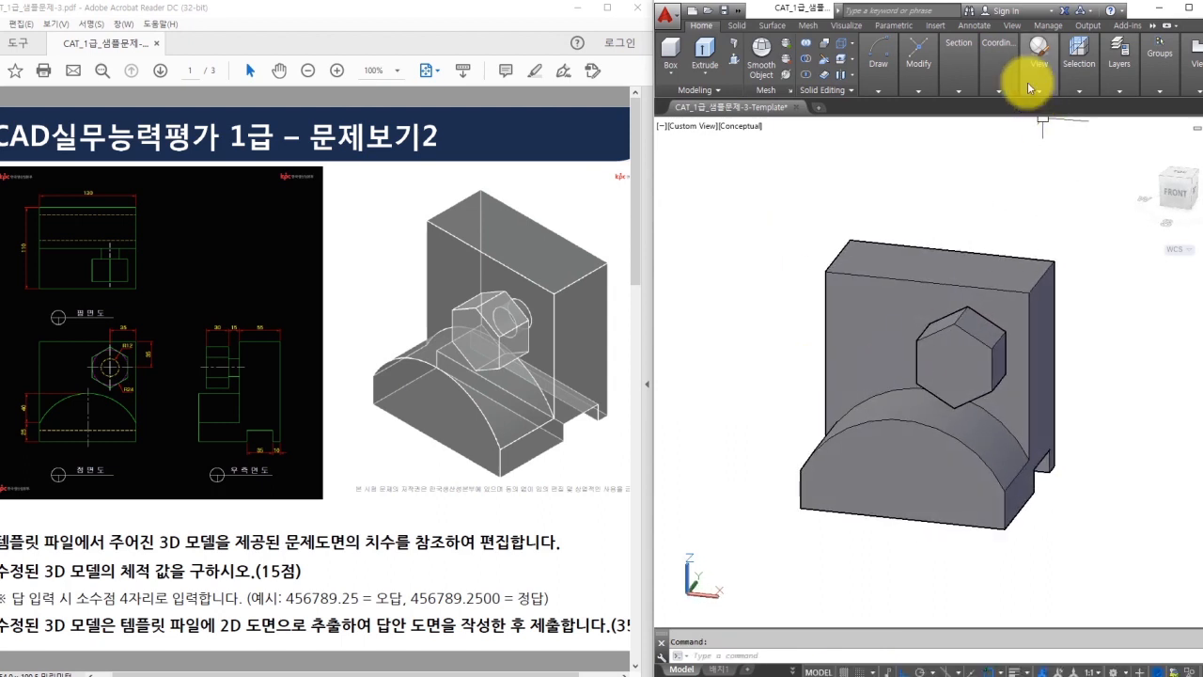
pyautogui.moveTo(1030, 86)
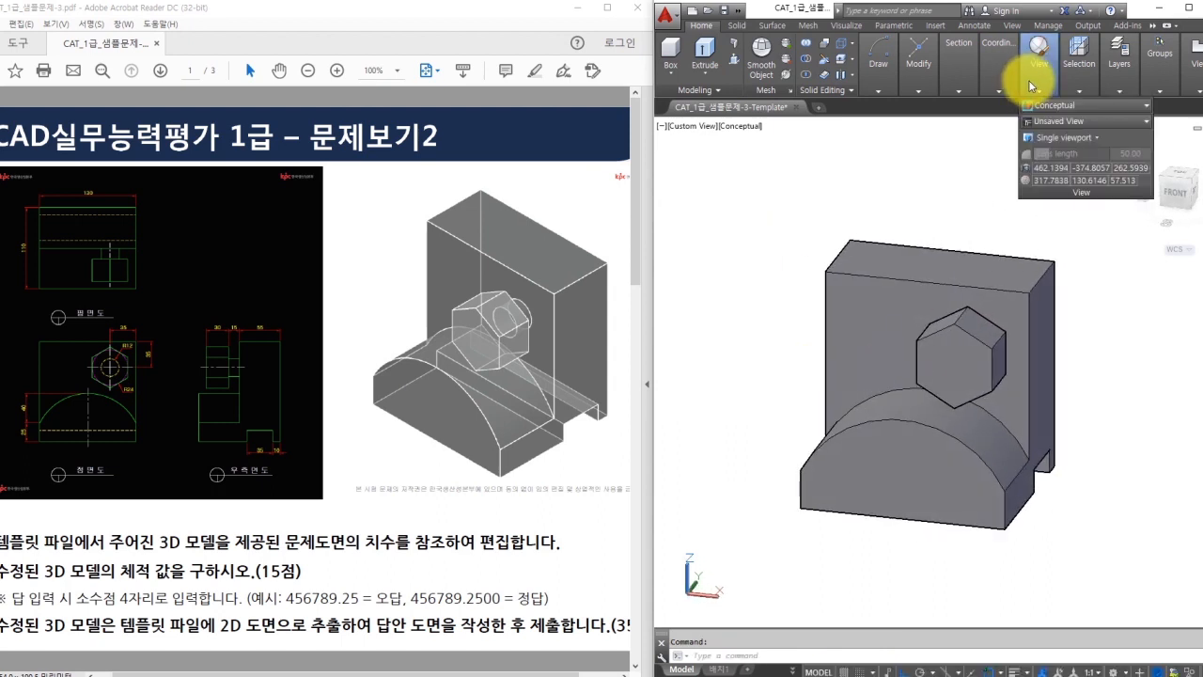
pyautogui.click(1052, 126)
pyautogui.click(1044, 180)
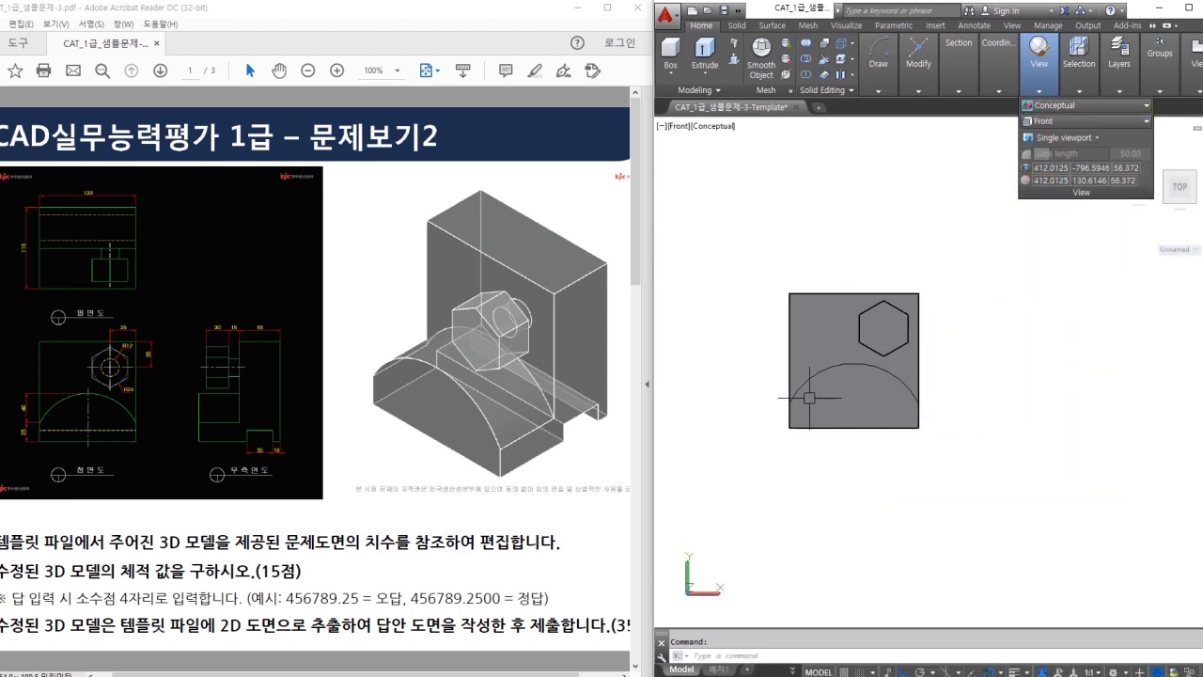
# - Create a Flatshot of the front view as a new block beside the solid, at scale 1 and rotation 0
pyautogui.write('fl')
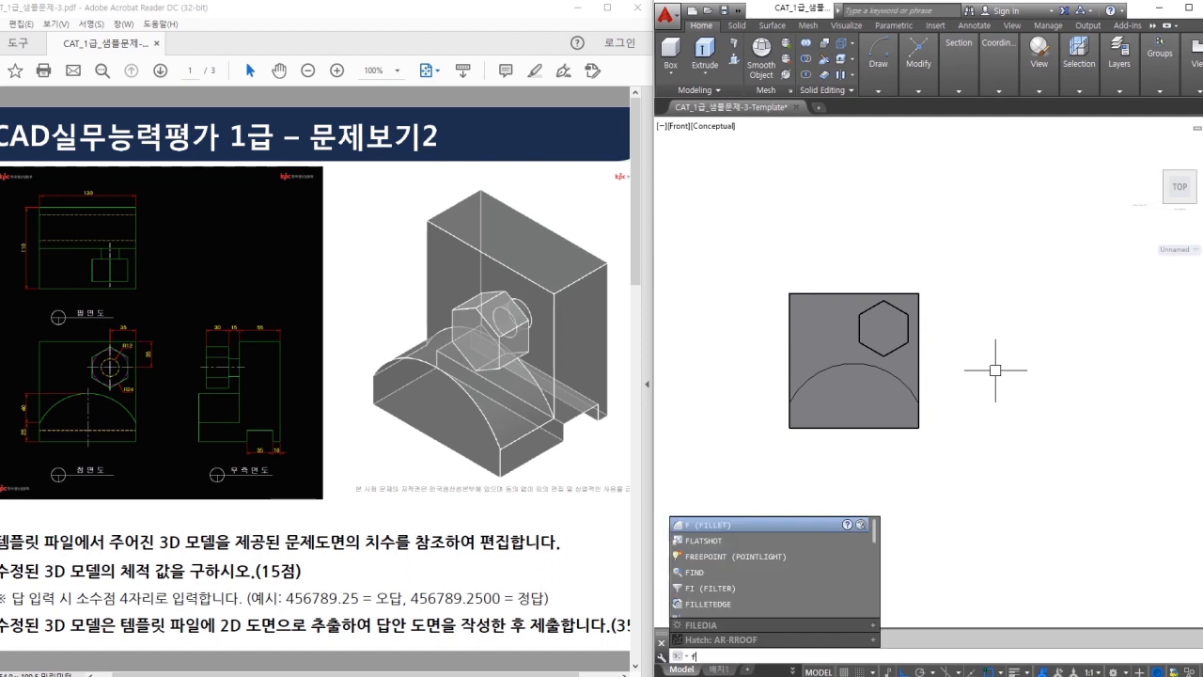
pyautogui.write('a')
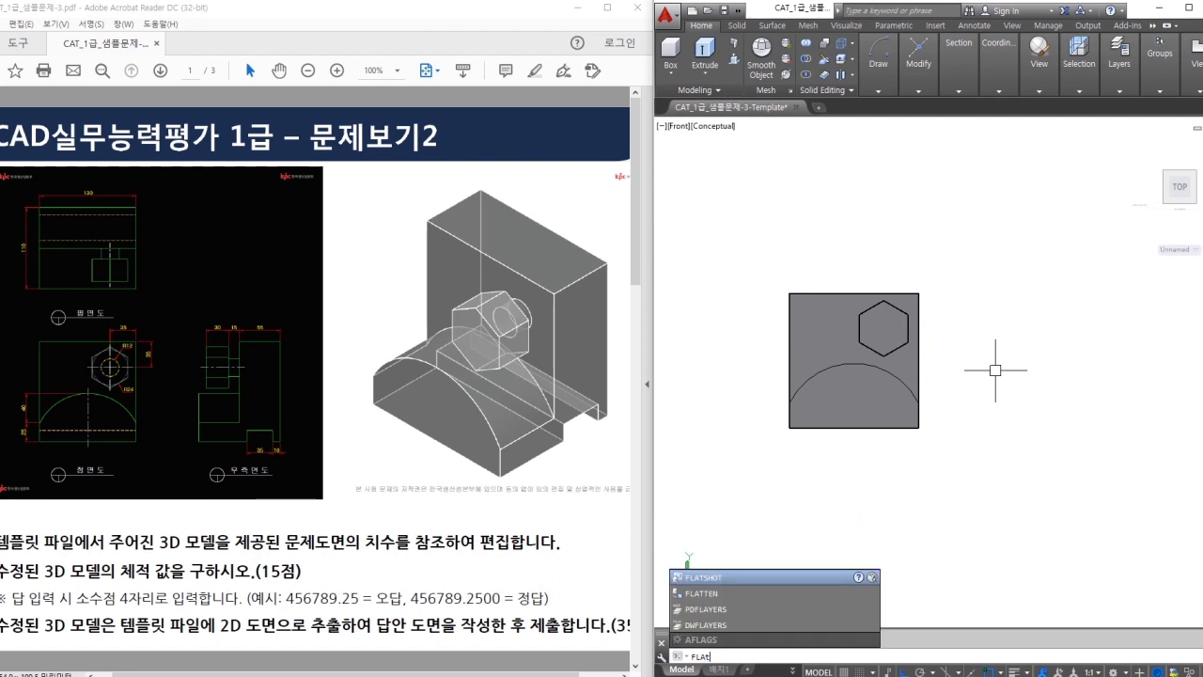
pyautogui.write('t')
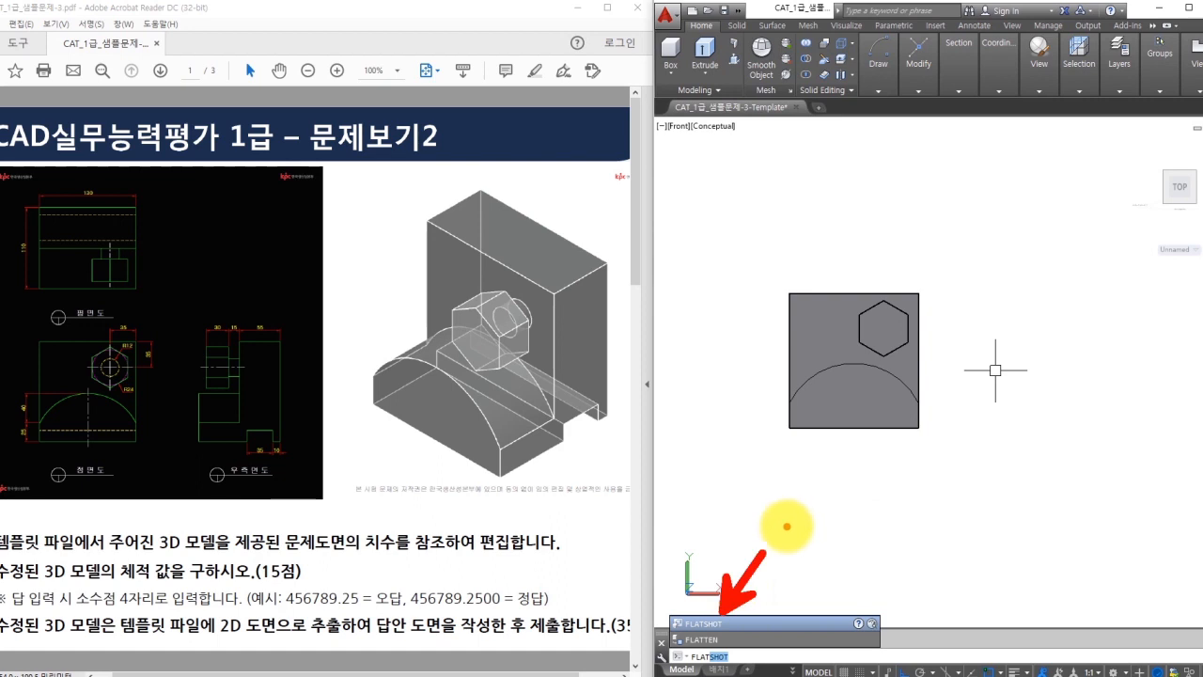
pyautogui.press('Return')
pyautogui.press('Return')
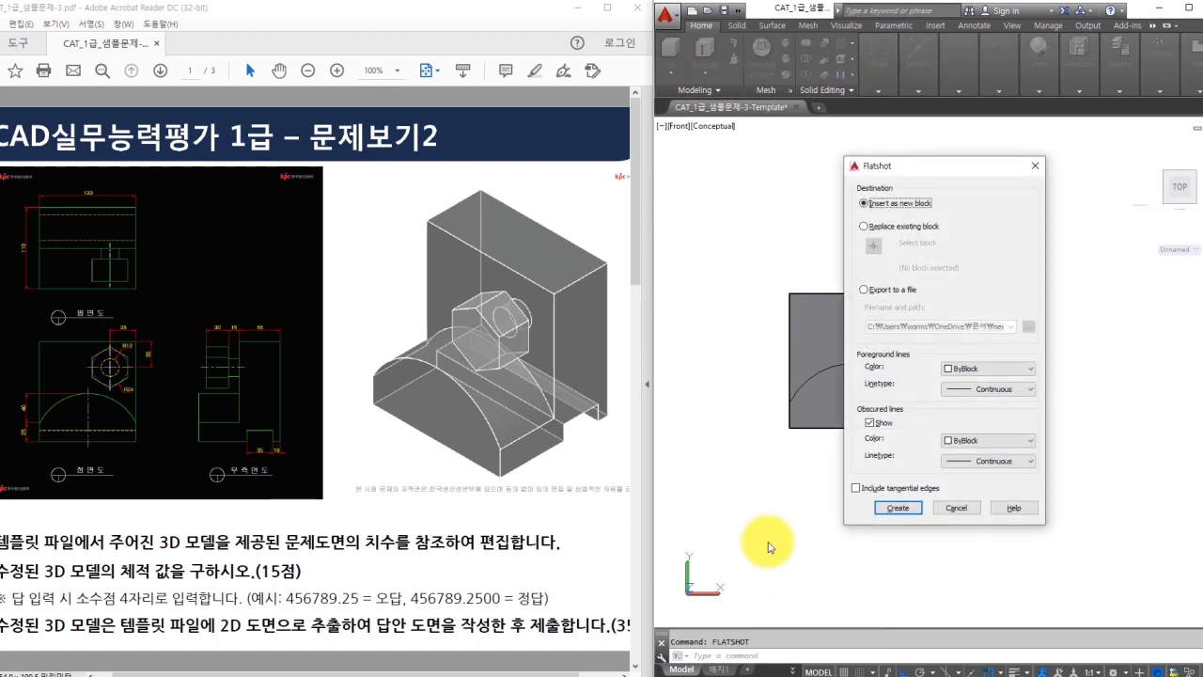
pyautogui.click(906, 513)
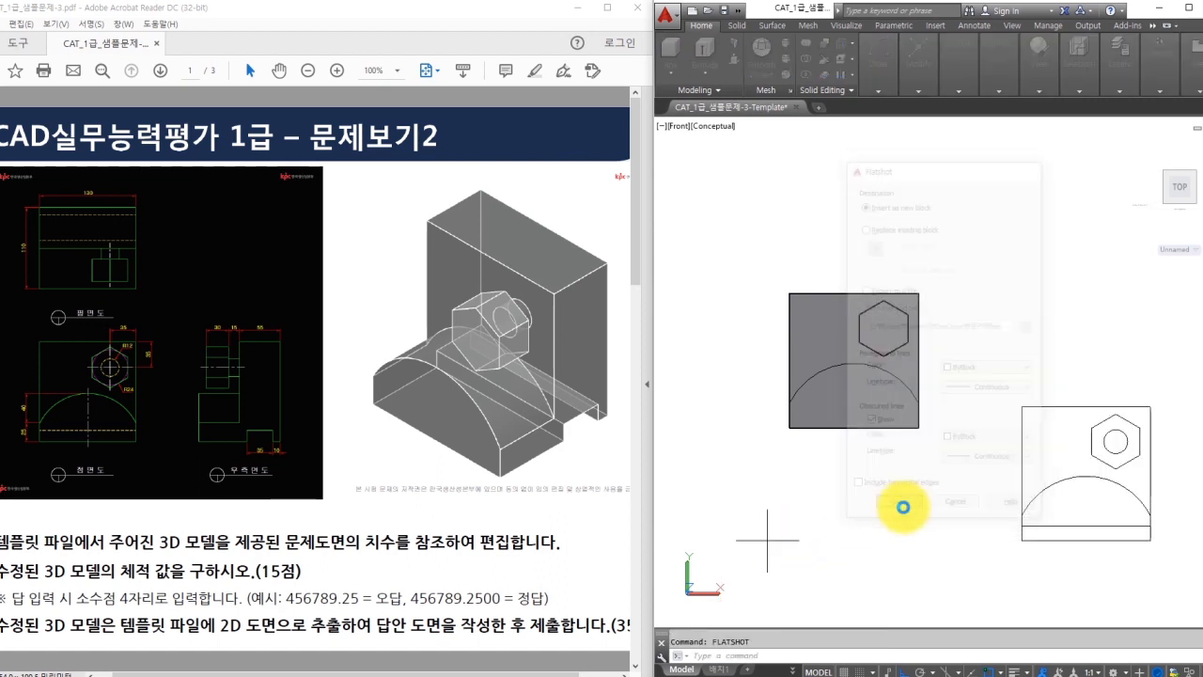
pyautogui.click(785, 519)
pyautogui.press('Return')
pyautogui.press('Return')
pyautogui.press('Return')
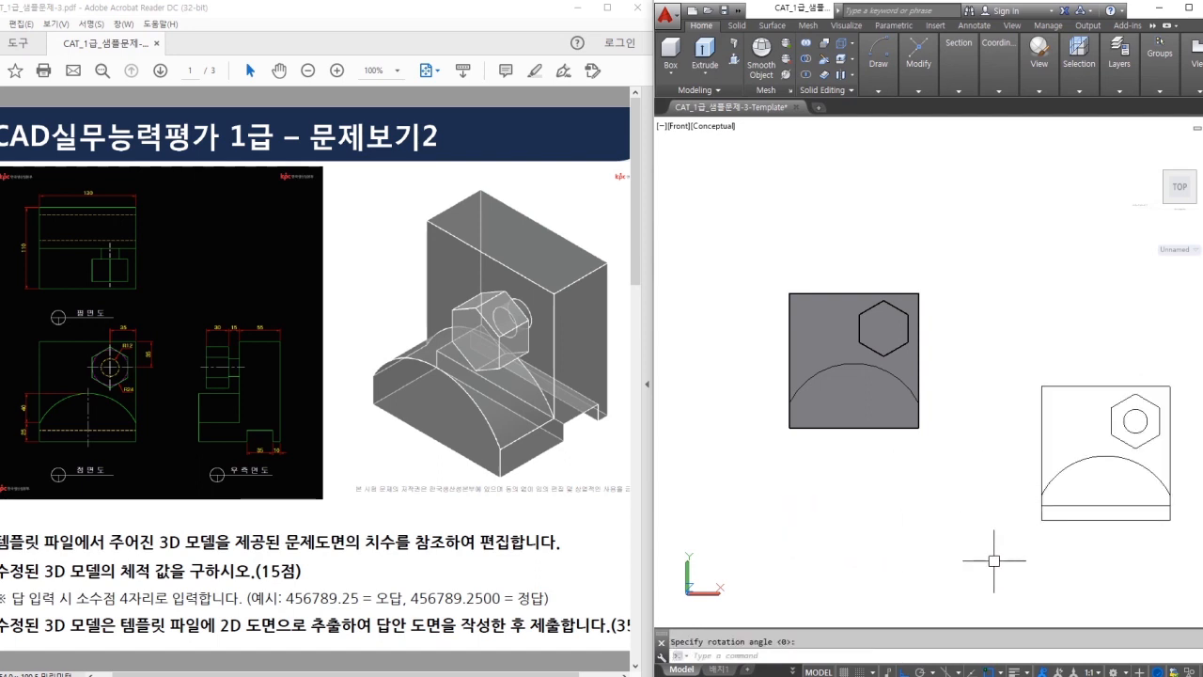
pyautogui.press('Return')
# - Switch to the Right view and create its Flatshot as a new block below the solid, at scale 1 and rotation 0
pyautogui.click(1042, 90)
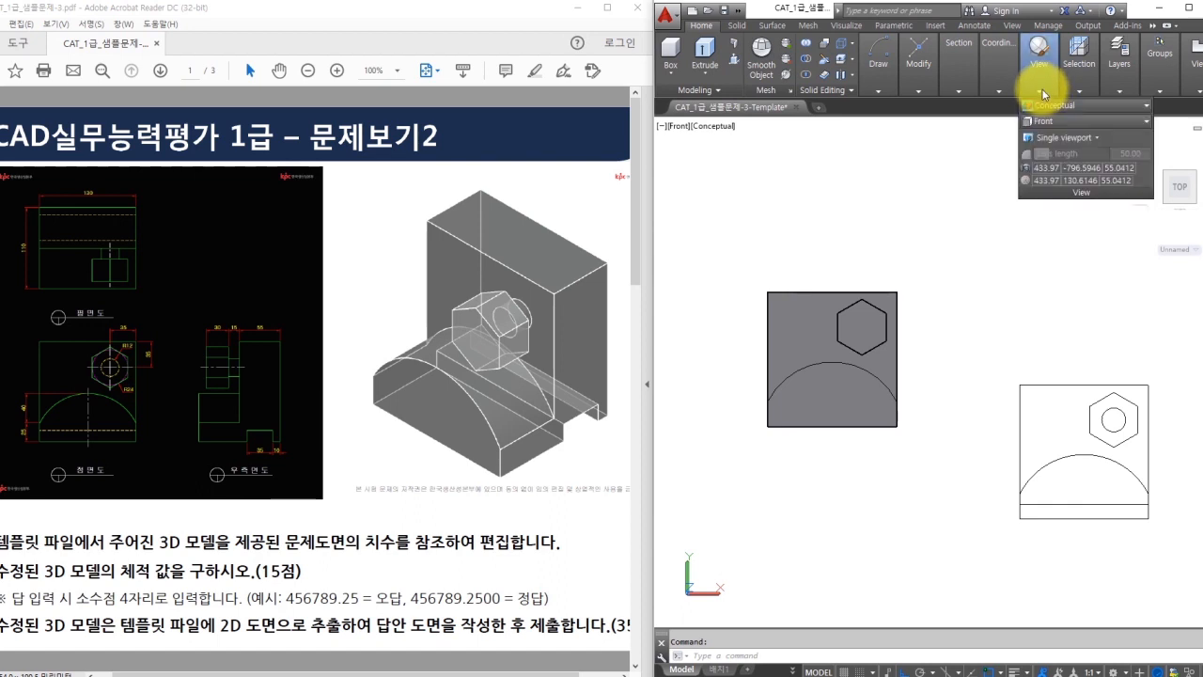
pyautogui.click(1058, 122)
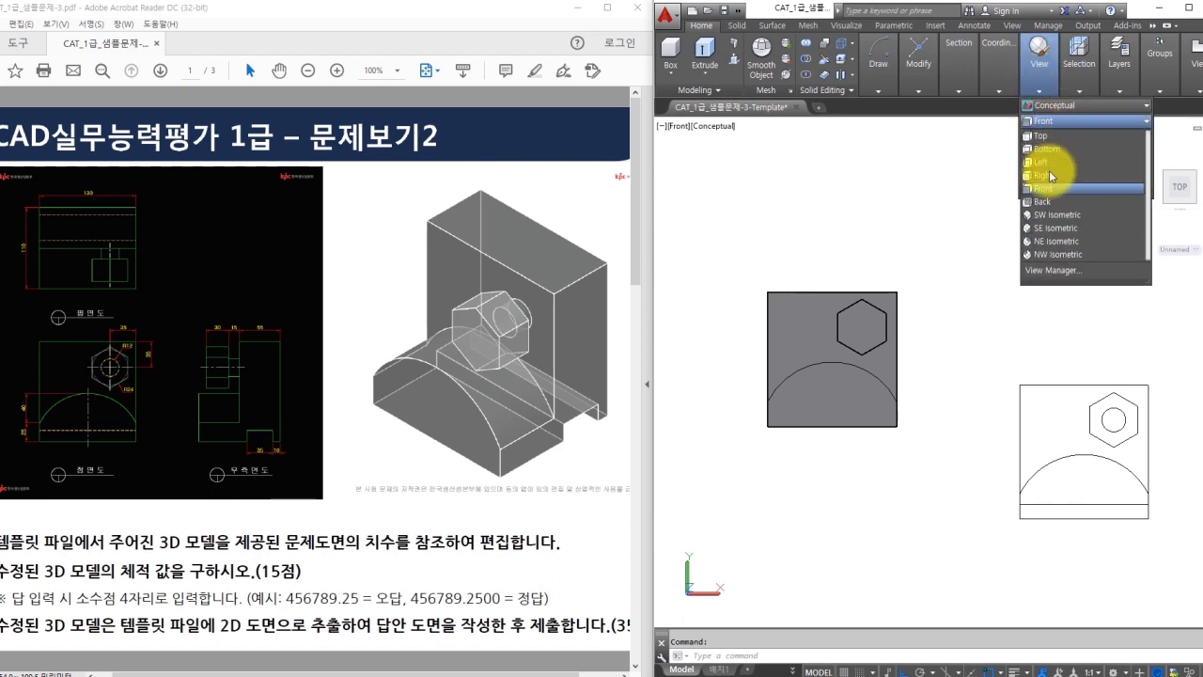
pyautogui.click(1047, 176)
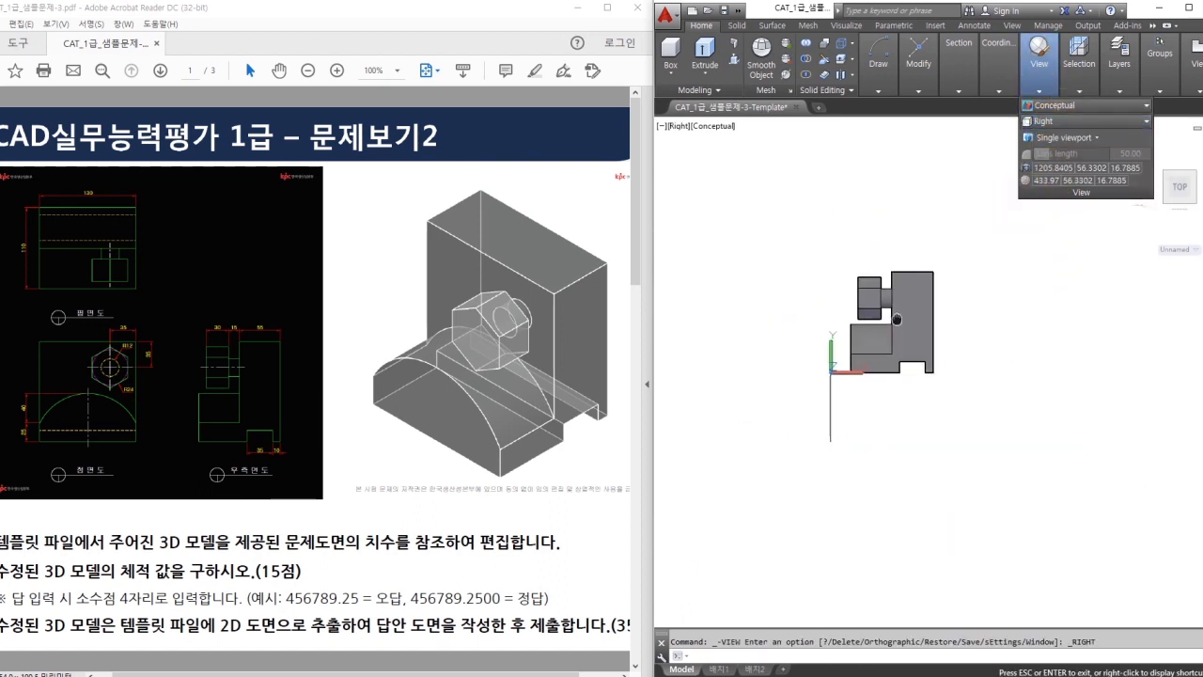
pyautogui.press('Escape')
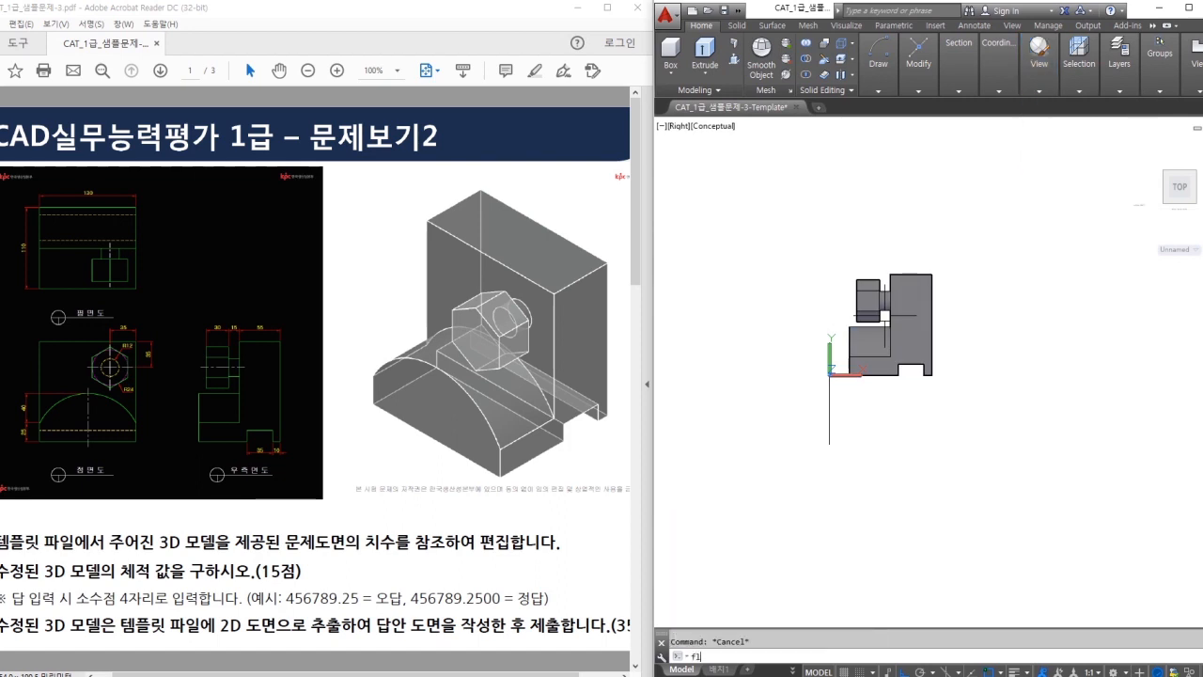
pyautogui.press('Return')
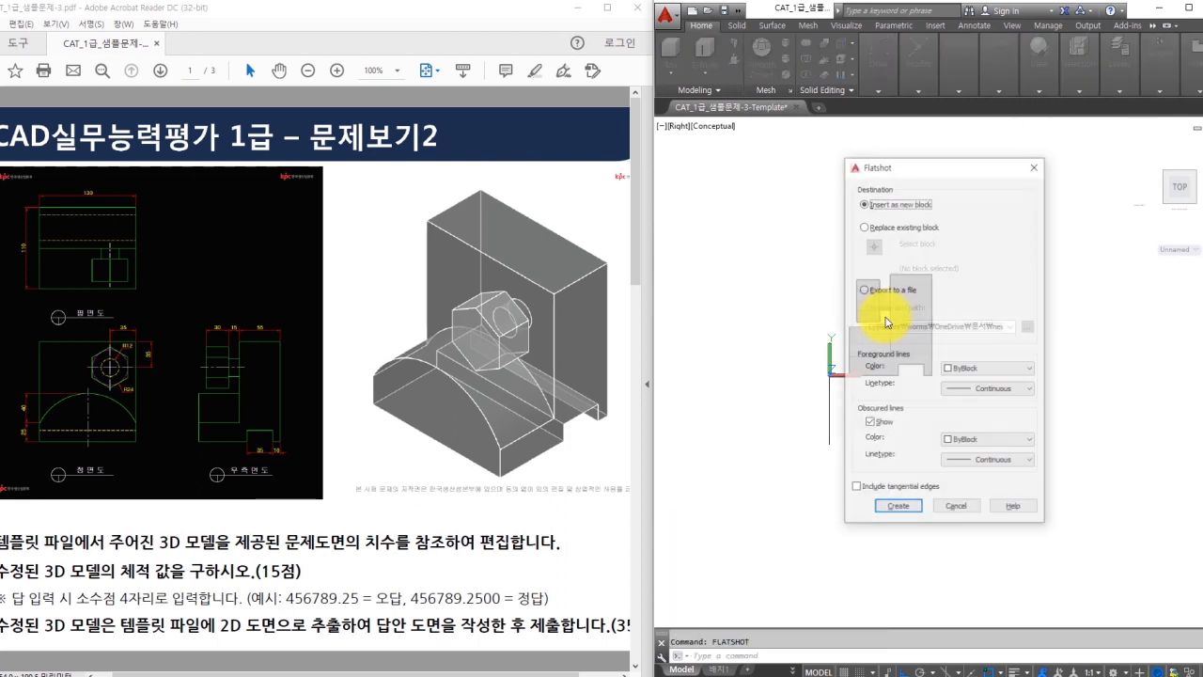
pyautogui.click(900, 505)
pyautogui.click(869, 533)
pyautogui.press('Return')
pyautogui.press('Return')
pyautogui.press('Return')
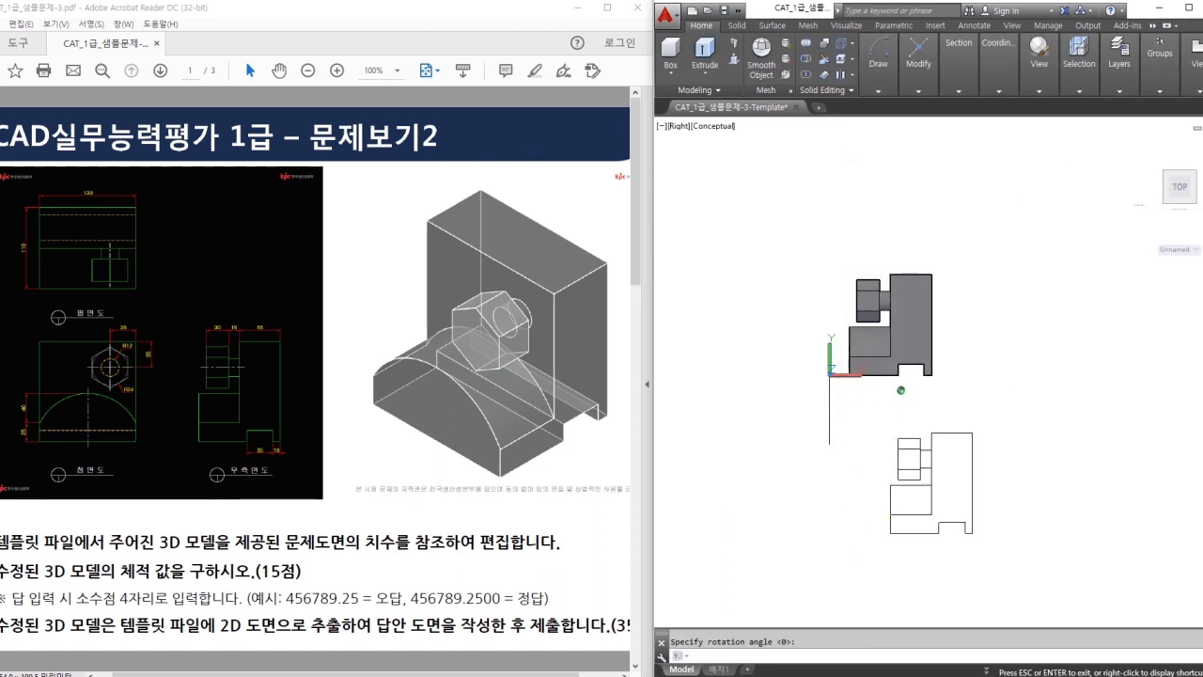
# - Switch to the Top view and create its Flatshot as a new block beside the solid, at scale 1 and rotation 0
pyautogui.keyDown('shift'); pyautogui.moveTo(1025, 169); pyautogui.dragTo(1063, 175, button='middle'); pyautogui.keyUp('shift')
pyautogui.click(1040, 85)
pyautogui.click(1043, 121)
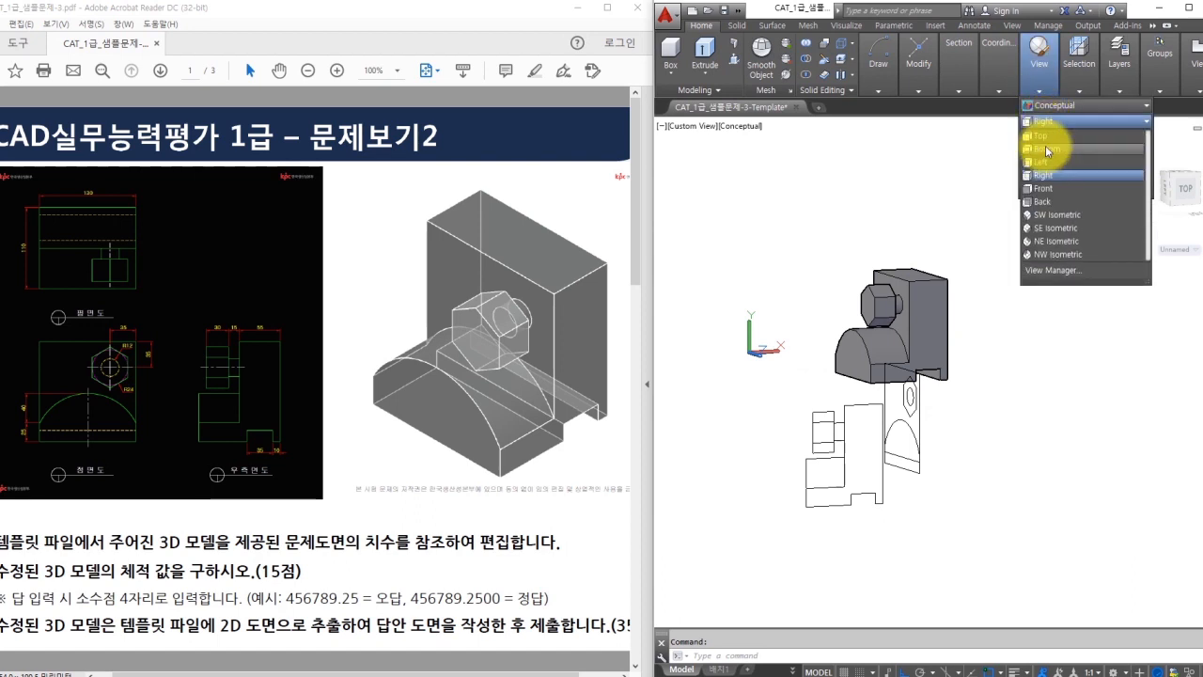
pyautogui.click(1041, 136)
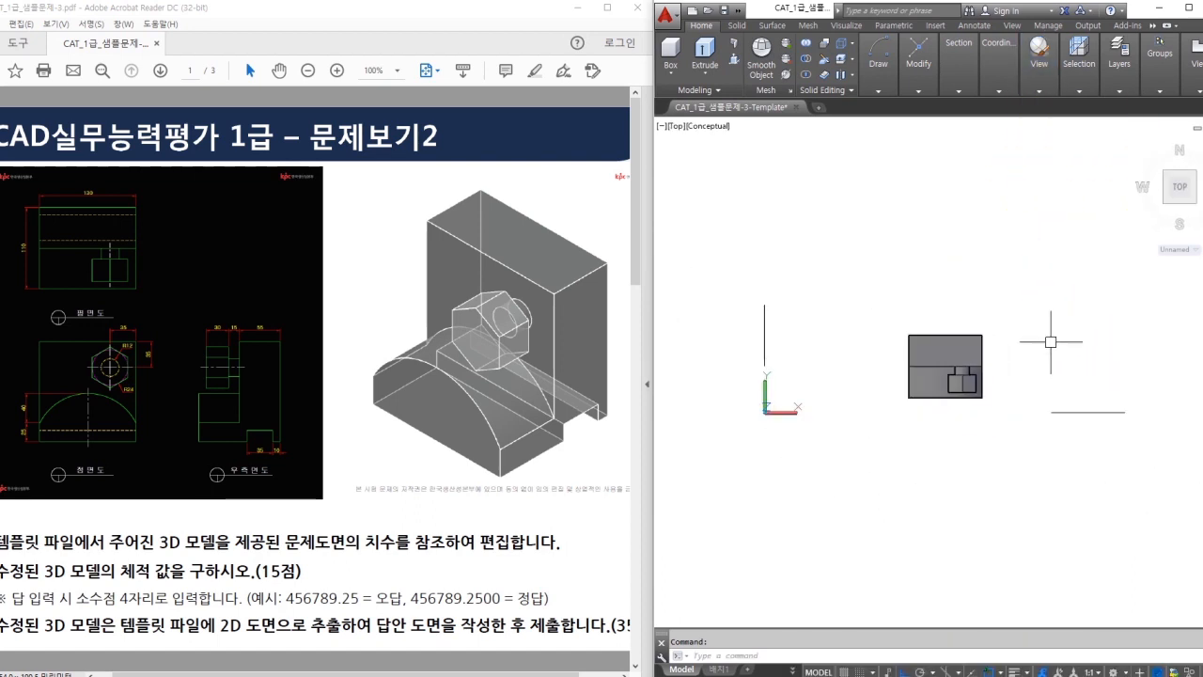
pyautogui.write('flatshot')
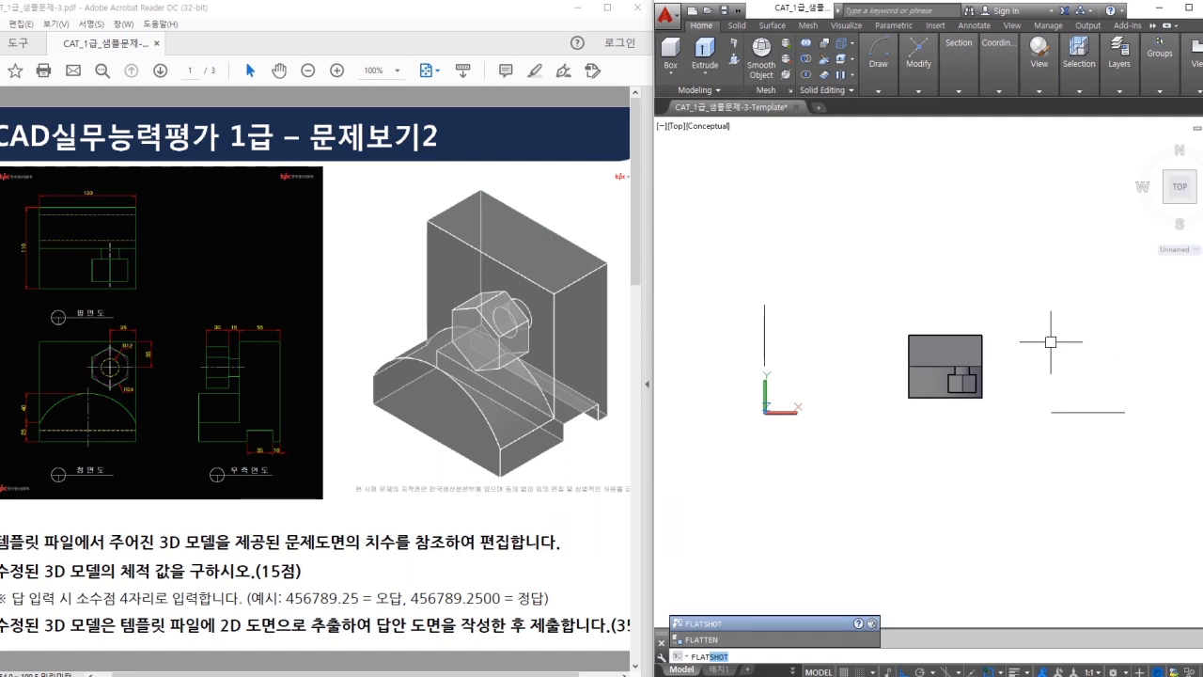
pyautogui.press('Return')
pyautogui.click(898, 507)
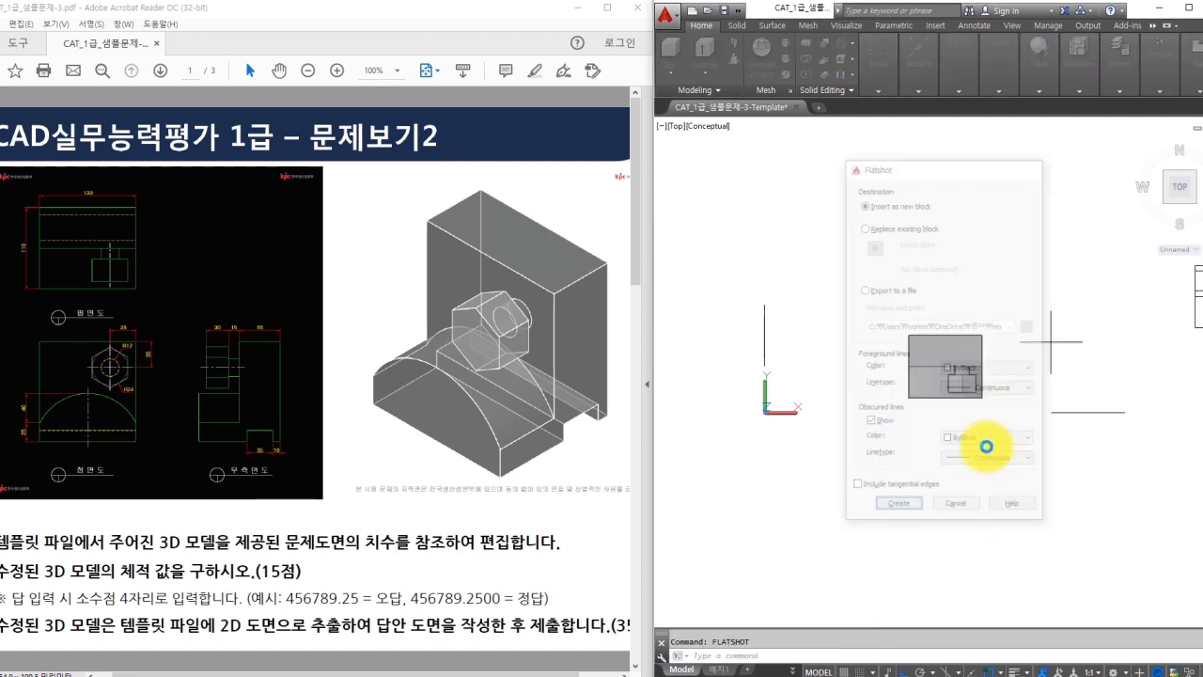
pyautogui.click(1017, 355)
pyautogui.press('Return')
pyautogui.press('Return')
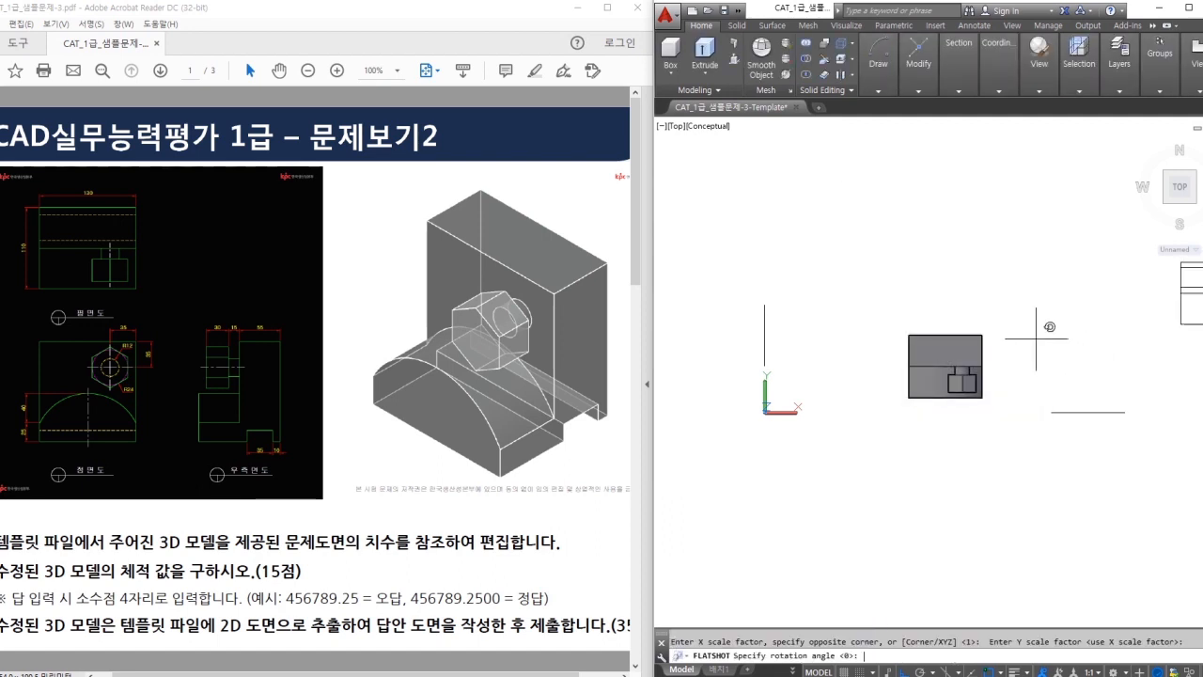
# - Delete the 3D solid, keeping only the three Flatshot blocks
pyautogui.keyDown('shift'); pyautogui.moveTo(1016, 430); pyautogui.dragTo(1012, 304, button='middle'); pyautogui.keyUp('shift')
pyautogui.click(1026, 271)
pyautogui.click(905, 380)
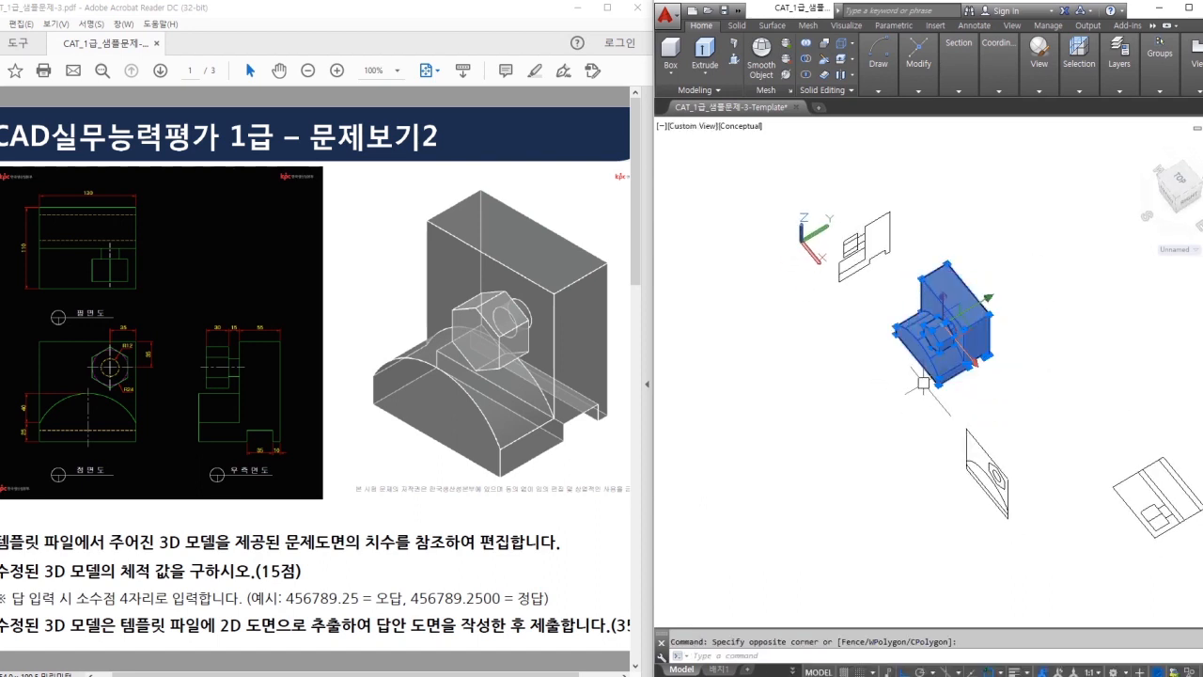
pyautogui.press('Delete')
pyautogui.moveTo(1039, 402); pyautogui.dragTo(985, 340, button='middle')
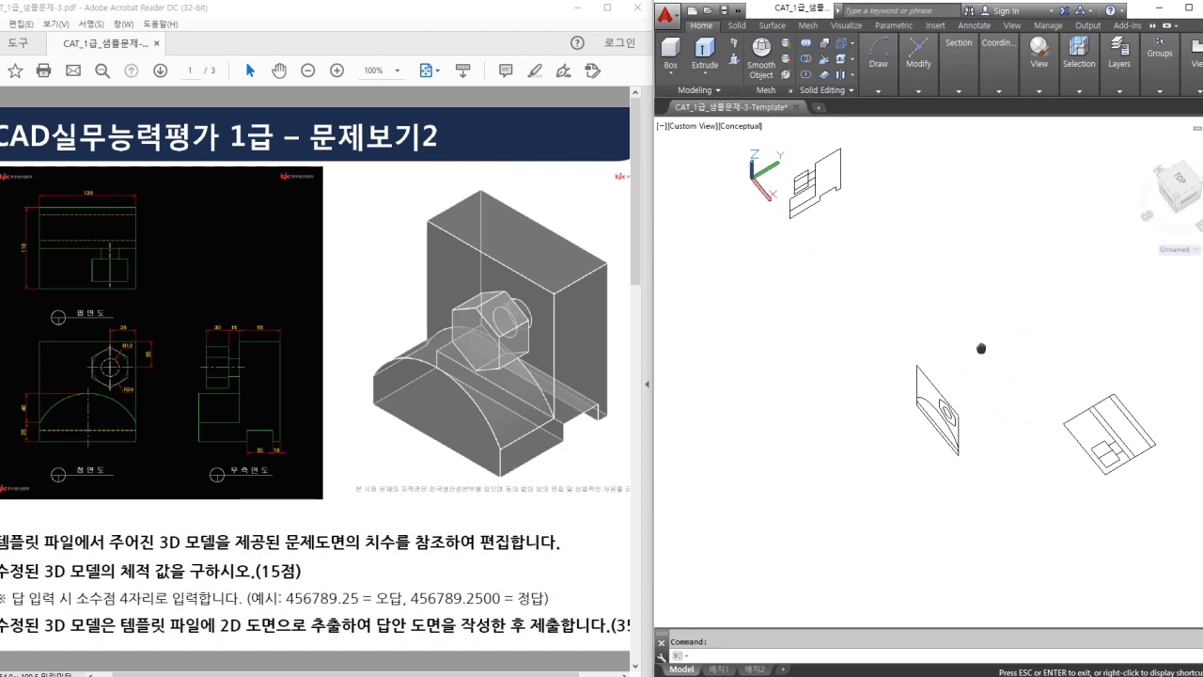
pyautogui.moveTo(977, 448)
pyautogui.mouseDown()
pyautogui.moveTo(926, 447)
pyautogui.moveTo(927, 430)
pyautogui.mouseUp()
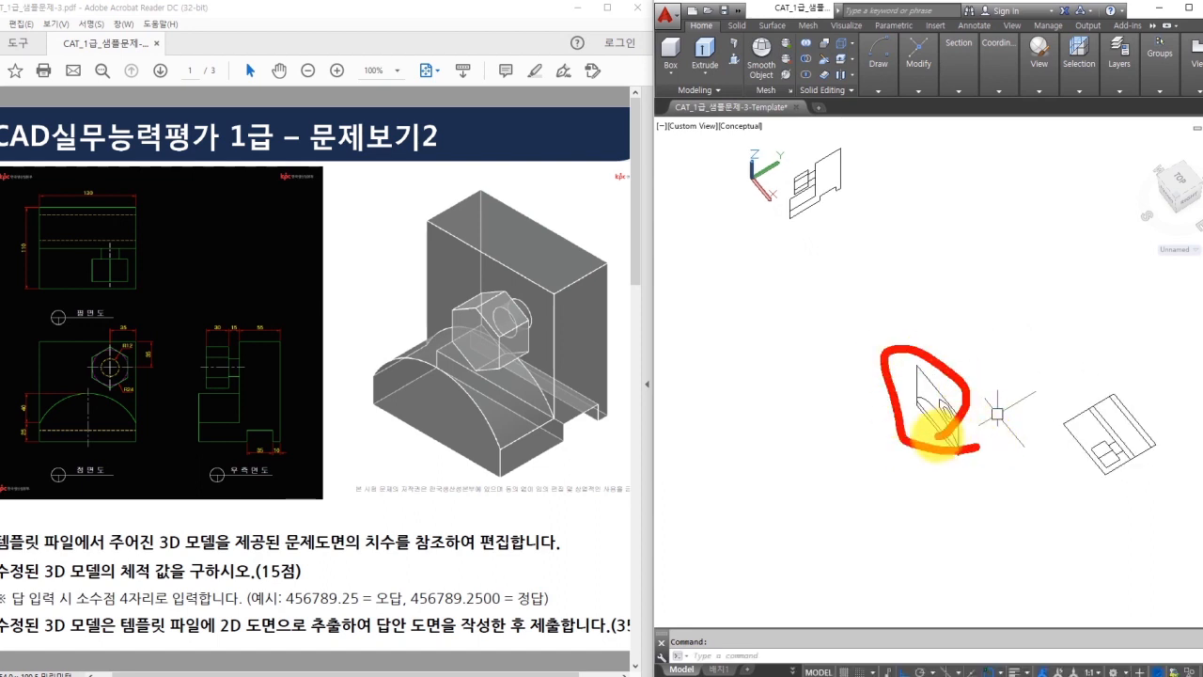
pyautogui.moveTo(797, 212)
pyautogui.mouseDown()
pyautogui.moveTo(814, 166)
pyautogui.moveTo(809, 218)
pyautogui.mouseUp()
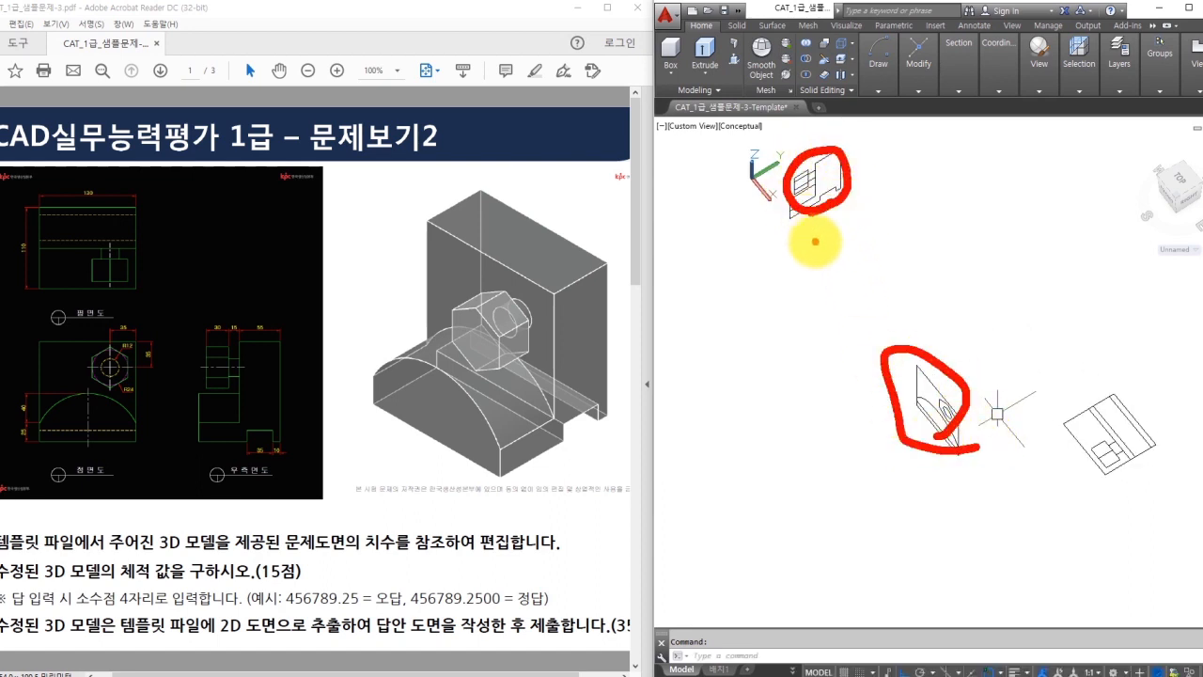
pyautogui.moveTo(818, 174)
pyautogui.mouseDown()
pyautogui.moveTo(865, 236)
pyautogui.moveTo(884, 222)
pyautogui.moveTo(940, 240)
pyautogui.mouseUp()
pyautogui.moveTo(987, 203)
pyautogui.mouseDown()
pyautogui.moveTo(987, 243)
pyautogui.moveTo(1034, 243)
pyautogui.mouseUp()
pyautogui.moveTo(928, 380); pyautogui.dragTo(985, 345)
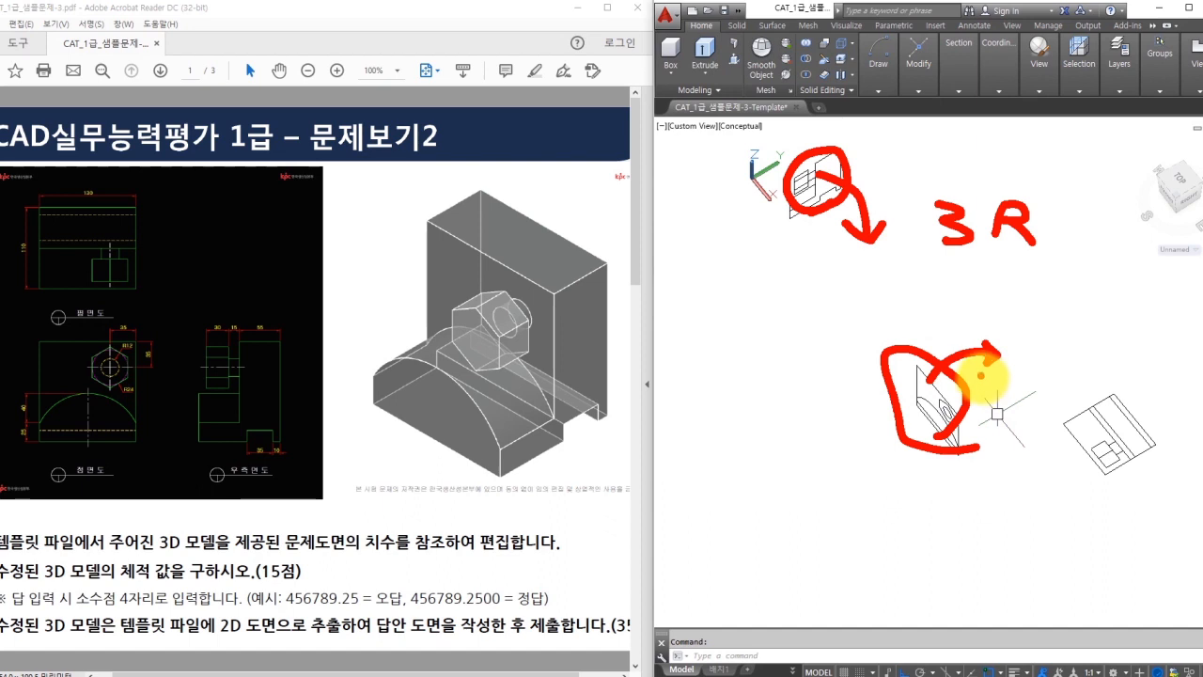
pyautogui.press('Escape')
# - Lay the upright front-view block flat on the XY plane with 3D Rotate about the X axis
pyautogui.write('3r')
pyautogui.press('Return')
pyautogui.click(985, 360)
pyautogui.click(891, 475)
pyautogui.press('Return')
pyautogui.click(953, 383)
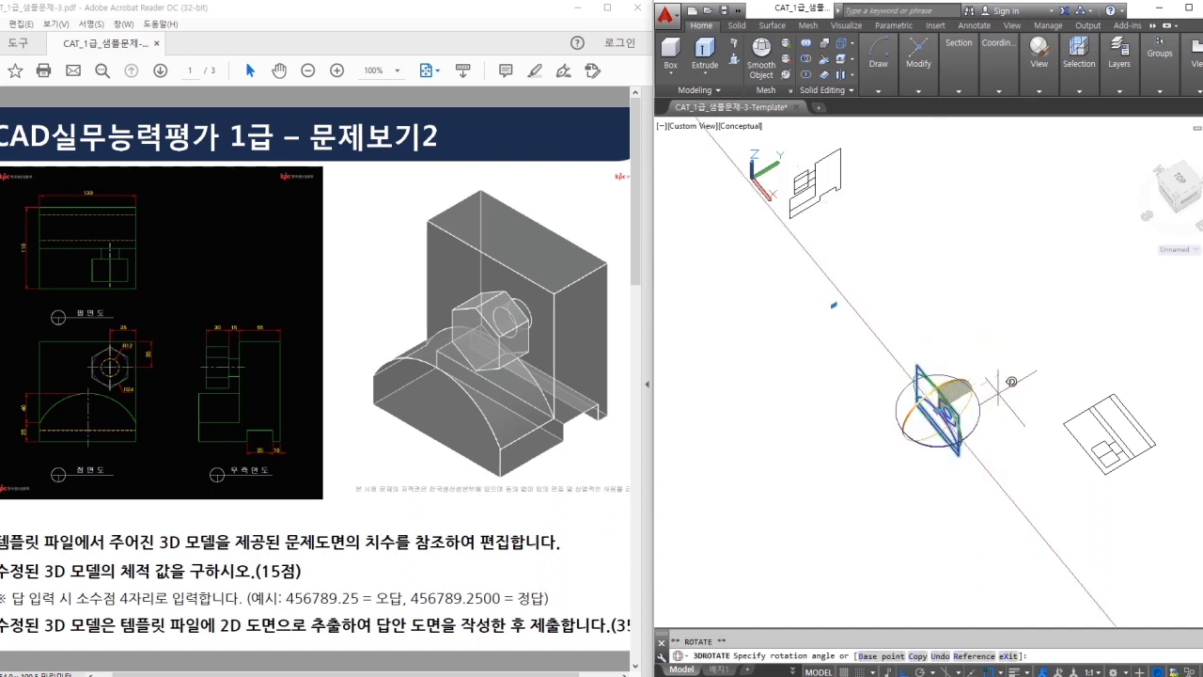
pyautogui.click(948, 591)
pyautogui.click(949, 547)
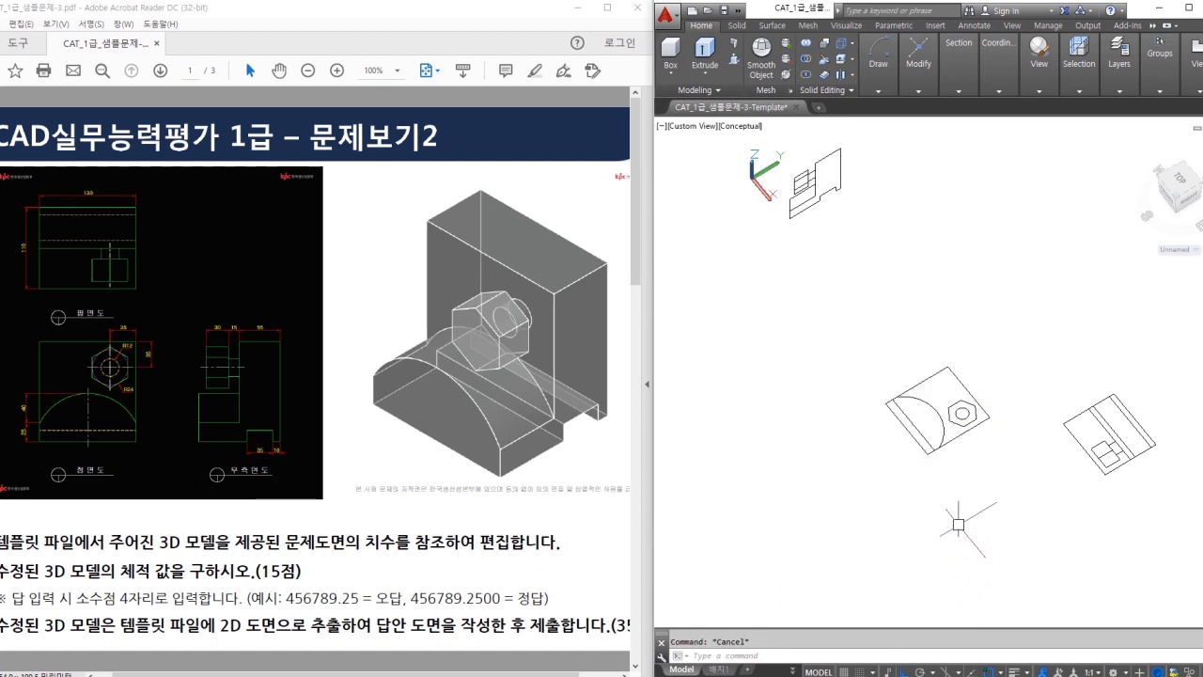
pyautogui.press('Escape')
# - Rotate the upright right-view block with 3D Rotate so it lies flat on the XY plane, its base parallel to the X axis
pyautogui.press('Return')
pyautogui.click(894, 163)
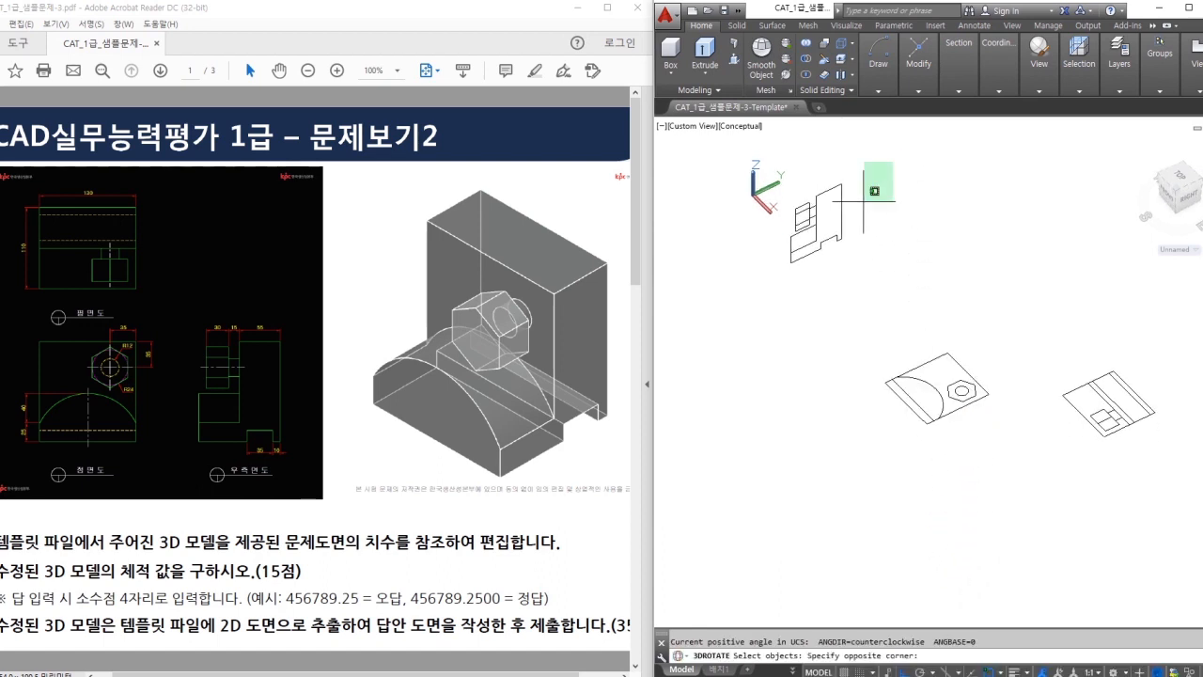
pyautogui.click(752, 288)
pyautogui.press('Return')
pyautogui.click(849, 244)
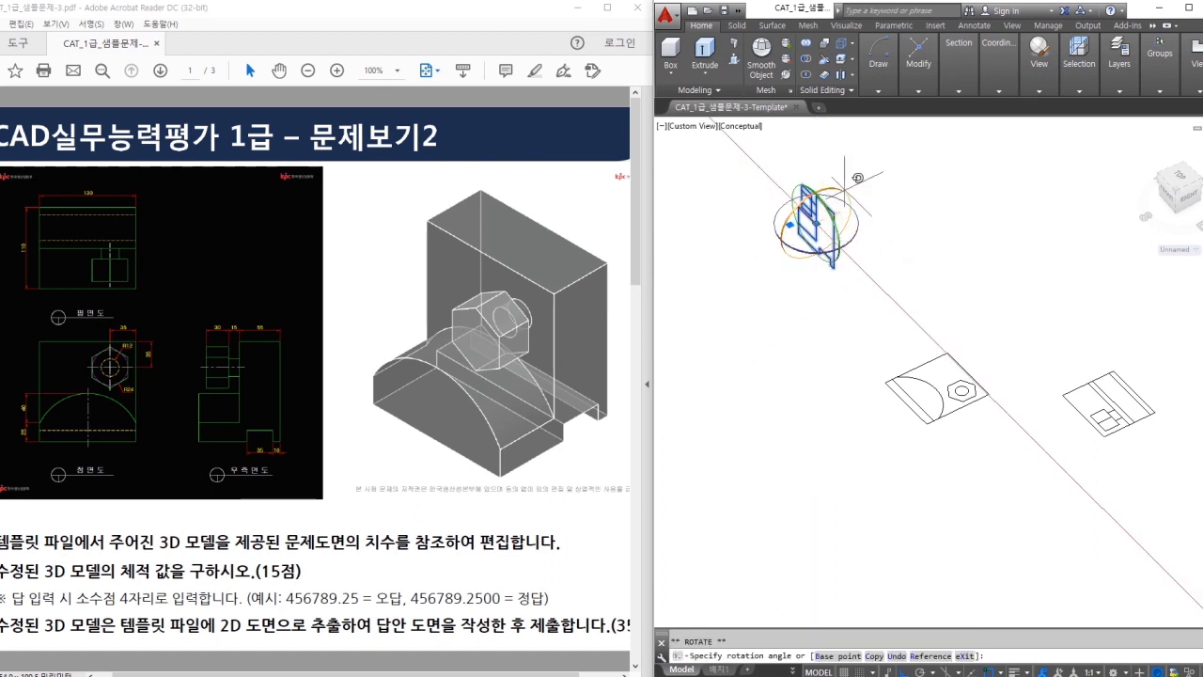
pyautogui.click(884, 319)
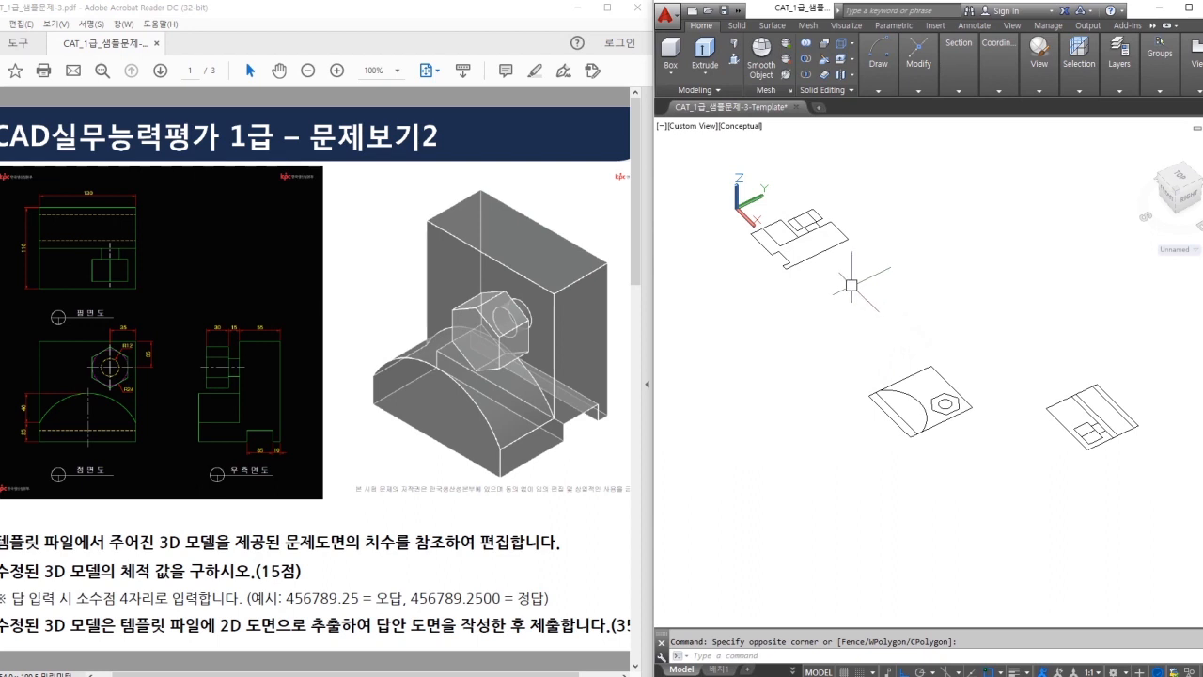
# - Move the right-view block so its lower-left corner snaps onto the top-view block's lower-right corner
pyautogui.click(751, 234)
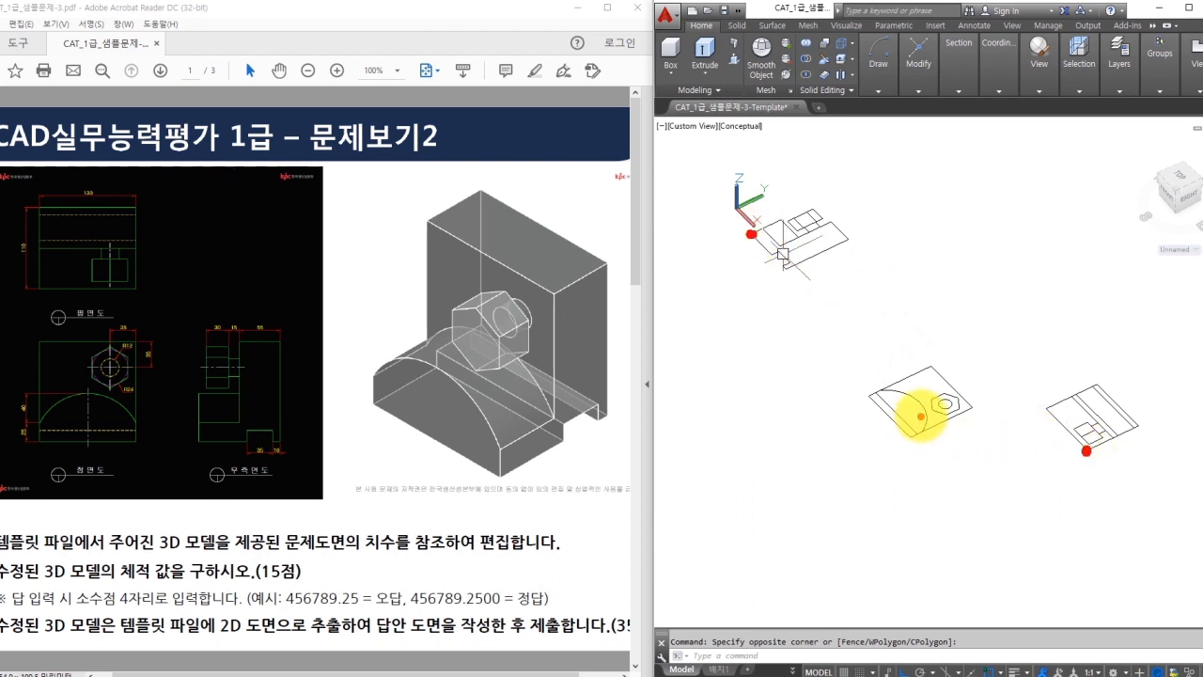
pyautogui.write('m')
pyautogui.press('Return')
pyautogui.click(864, 307)
pyautogui.click(749, 191)
pyautogui.press('Return')
pyautogui.click(751, 234)
pyautogui.click(1090, 447)
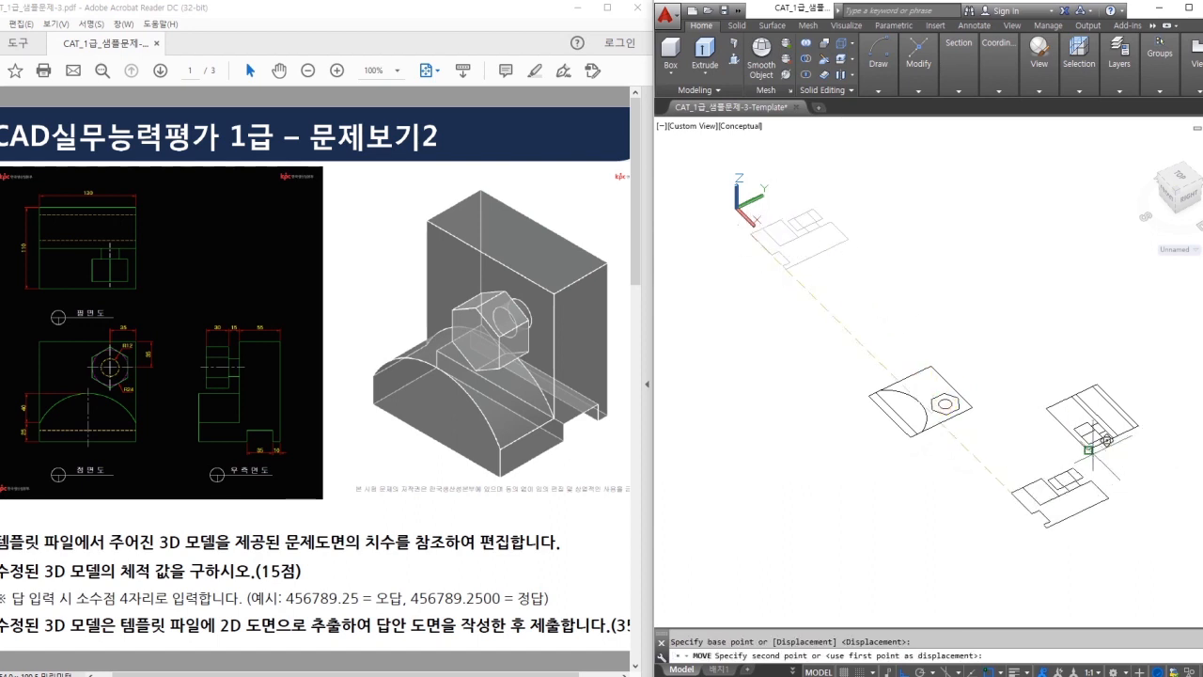
# - Move the front-view block so its lower-left corner snaps onto the top-view block's upper-left corner
pyautogui.press('Return')
pyautogui.click(986, 441)
pyautogui.click(868, 342)
pyautogui.press('Return')
pyautogui.click(870, 395)
pyautogui.click(1098, 384)
pyautogui.moveTo(1173, 425); pyautogui.dragTo(1035, 362, button='middle')
pyautogui.scroll(2, 1035, 360)
pyautogui.press('Return')
pyautogui.click(1059, 337)
pyautogui.click(1044, 334)
pyautogui.press('Return')
pyautogui.keyDown('shift'); pyautogui.moveTo(1113, 414); pyautogui.dragTo(1075, 335, button='middle'); pyautogui.keyUp('shift')
pyautogui.press('Escape')
pyautogui.keyDown('shift'); pyautogui.moveTo(942, 365); pyautogui.dragTo(1049, 225, button='middle'); pyautogui.keyUp('shift')
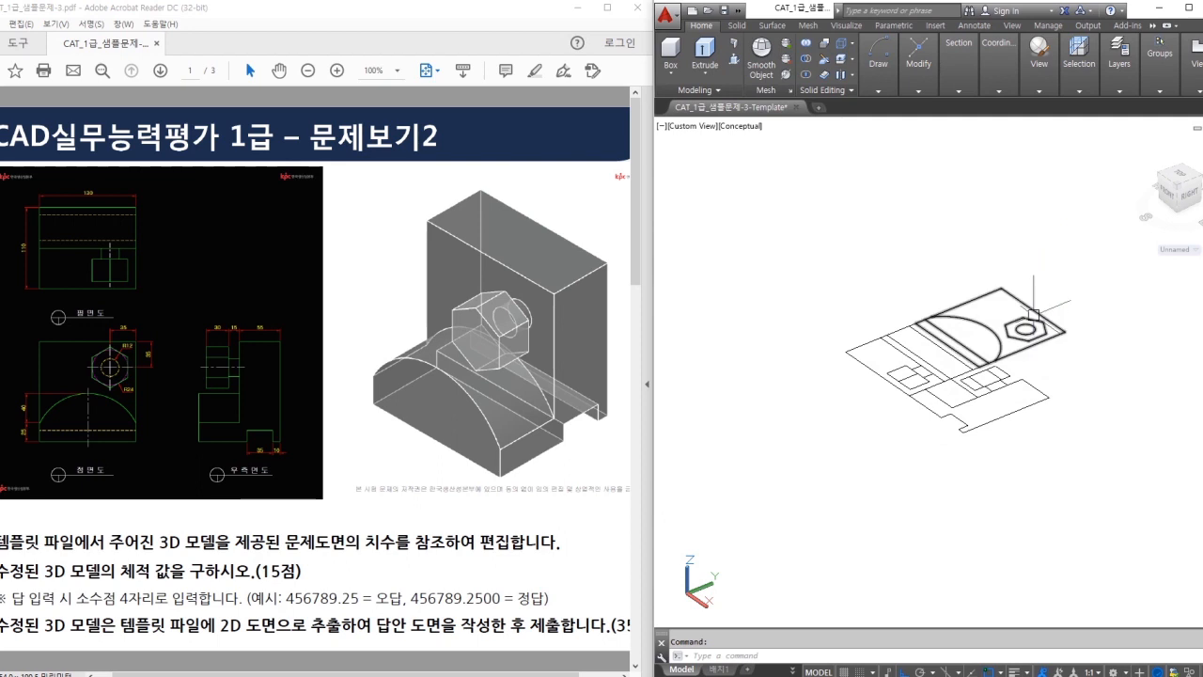
# - Set the visual style to 2D Wireframe and the model view to Top
pyautogui.click(1038, 58)
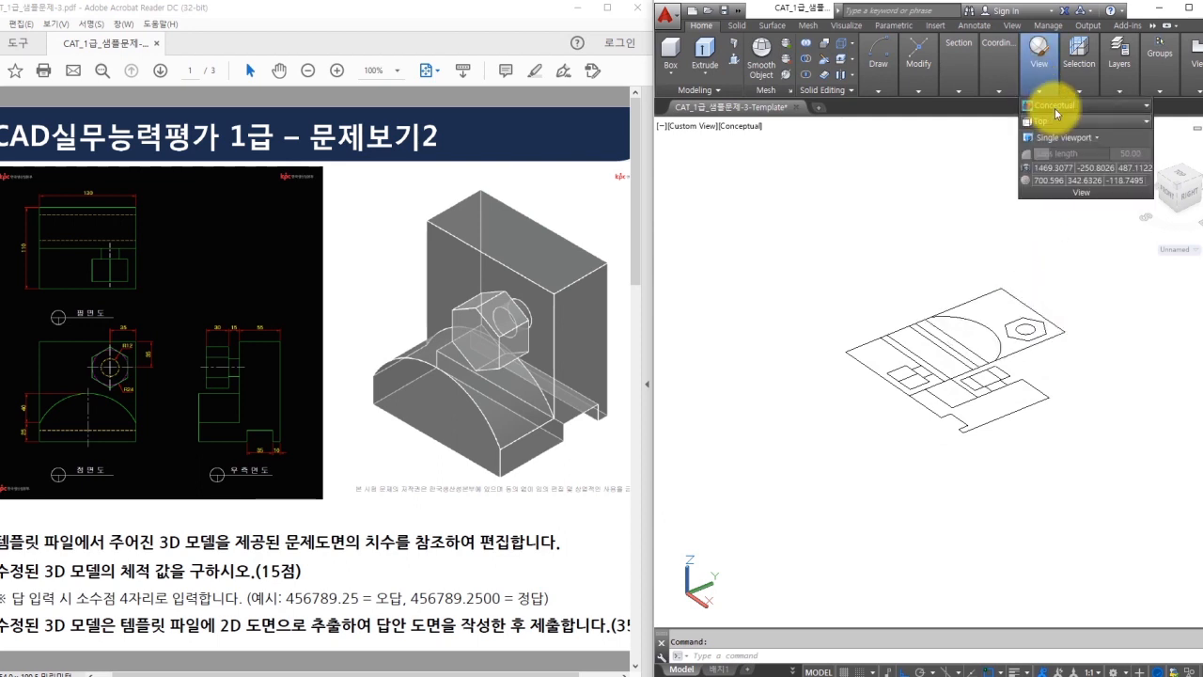
pyautogui.click(1045, 106)
pyautogui.click(1038, 130)
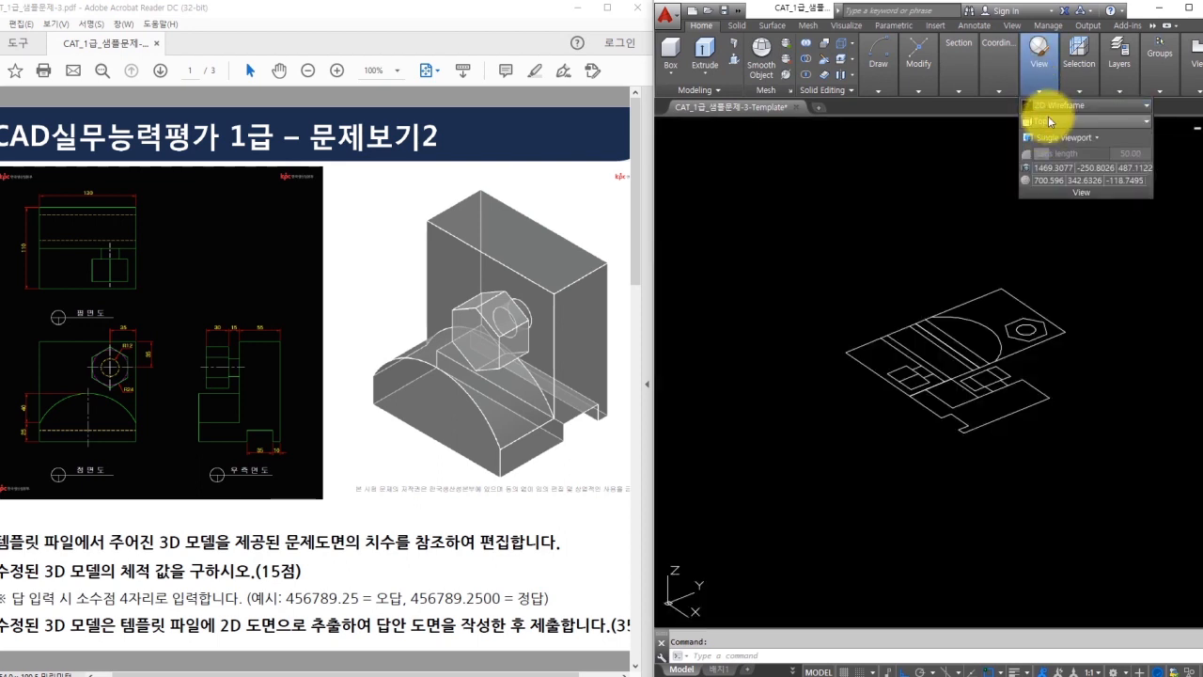
pyautogui.click(1045, 121)
pyautogui.click(1047, 136)
pyautogui.scroll(-2, 958, 289)
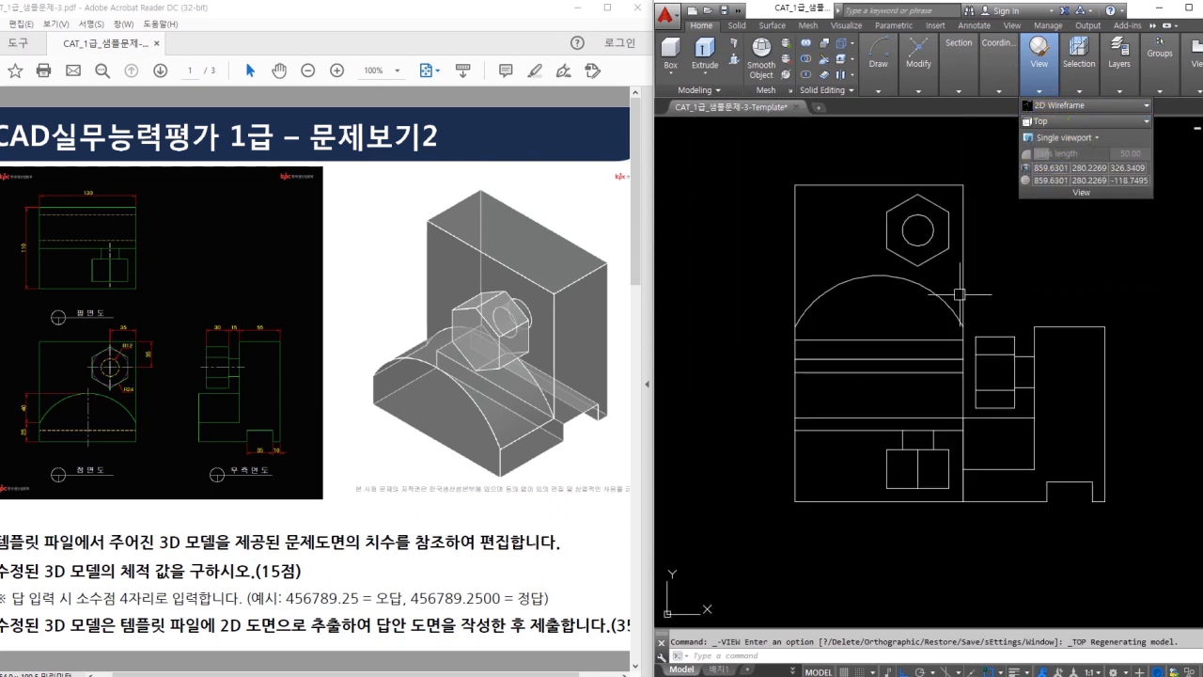
pyautogui.press('Escape')
# - Move the front-view block straight down below the top view, leaving a gap between them
pyautogui.moveTo(991, 250); pyautogui.dragTo(988, 252, button='middle')
pyautogui.write('m')
pyautogui.click(988, 239)
pyautogui.click(926, 303)
pyautogui.press('space')
pyautogui.click(1055, 267)
pyautogui.click(1050, 520)
pyautogui.moveTo(1079, 487); pyautogui.dragTo(1054, 389, button='middle')
# - Move the right-view block straight down until its base lines up with the front view's base
pyautogui.click(1051, 371)
pyautogui.click(992, 303)
pyautogui.press('space')
pyautogui.click(938, 326)
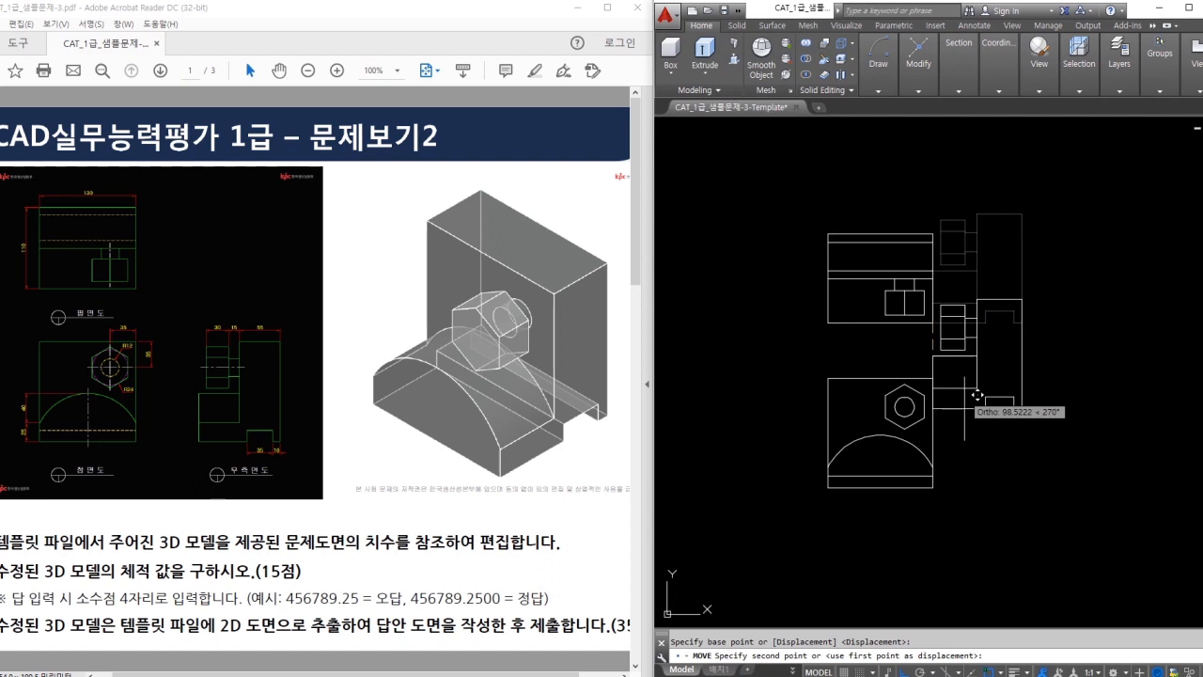
pyautogui.click(938, 488)
# - Shift the right-view block horizontally away from the front view to leave space for dimensions
pyautogui.click(992, 506)
pyautogui.click(974, 452)
pyautogui.press('space')
pyautogui.click(1019, 508)
pyautogui.click(1112, 509)
# - Try moving the front-view block alone farther down from the top view, and undo the move
pyautogui.click(984, 520)
pyautogui.click(938, 475)
pyautogui.press('space')
pyautogui.click(981, 494)
pyautogui.click(982, 515)
pyautogui.hotkey('ctrl', 'z')
# - Move the front-view and right-view blocks together straight down to widen the gap below the top view
pyautogui.press('space')
pyautogui.click(1124, 525)
pyautogui.click(912, 451)
pyautogui.press('space')
pyautogui.click(996, 472)
pyautogui.click(984, 495)
pyautogui.click(1058, 503)
pyautogui.click(1006, 470)
pyautogui.moveTo(959, 359); pyautogui.dragTo(948, 345, button='middle')
# - Switch the workspace to Drafting & Annotation and dock the command line beneath the drawing area
pyautogui.click(1114, 652)
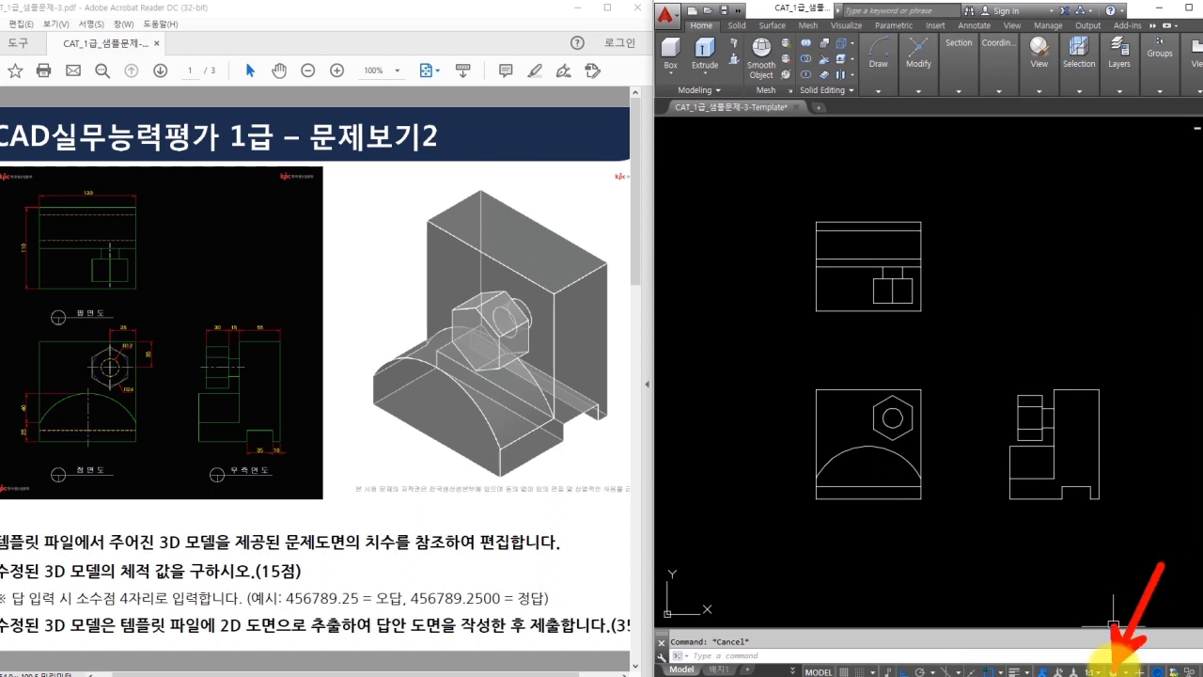
pyautogui.click(1113, 671)
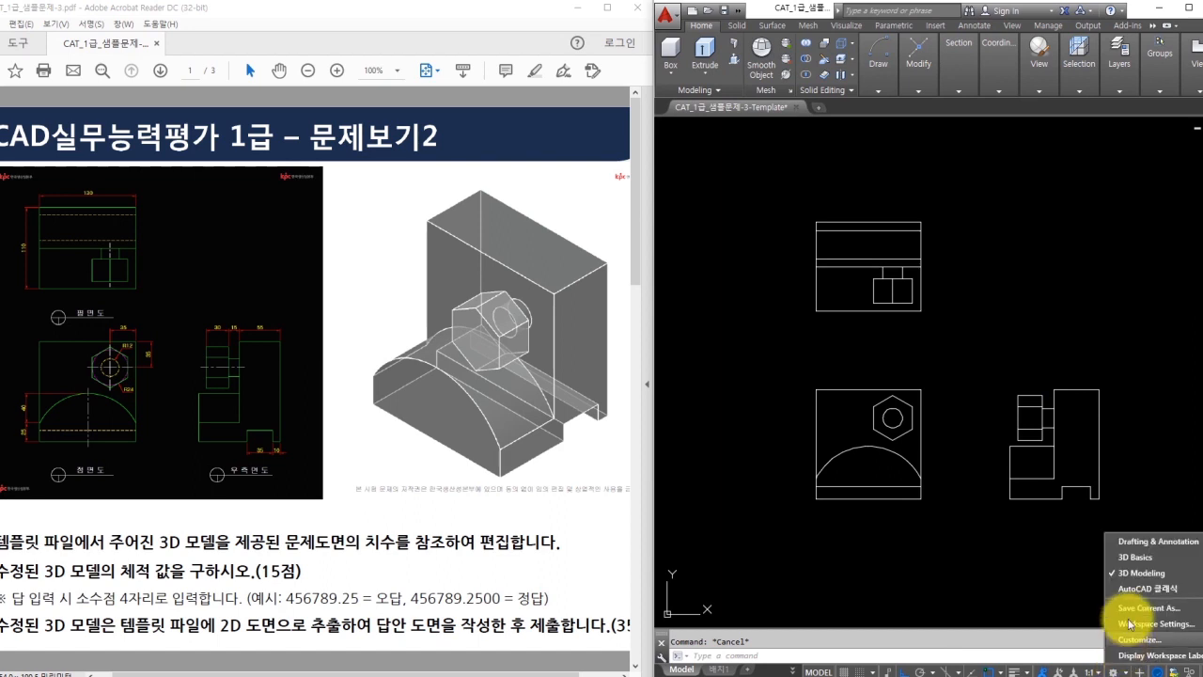
pyautogui.click(1153, 542)
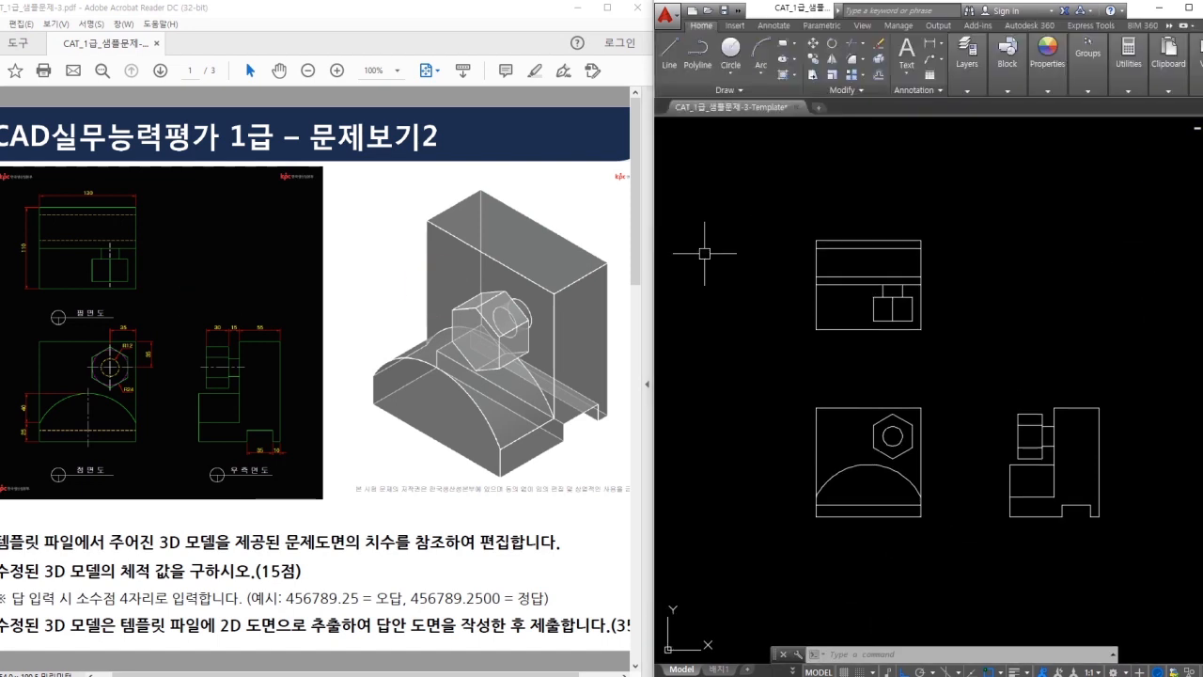
pyautogui.moveTo(776, 655); pyautogui.dragTo(762, 673)
pyautogui.moveTo(881, 543); pyautogui.dragTo(870, 553, button='middle')
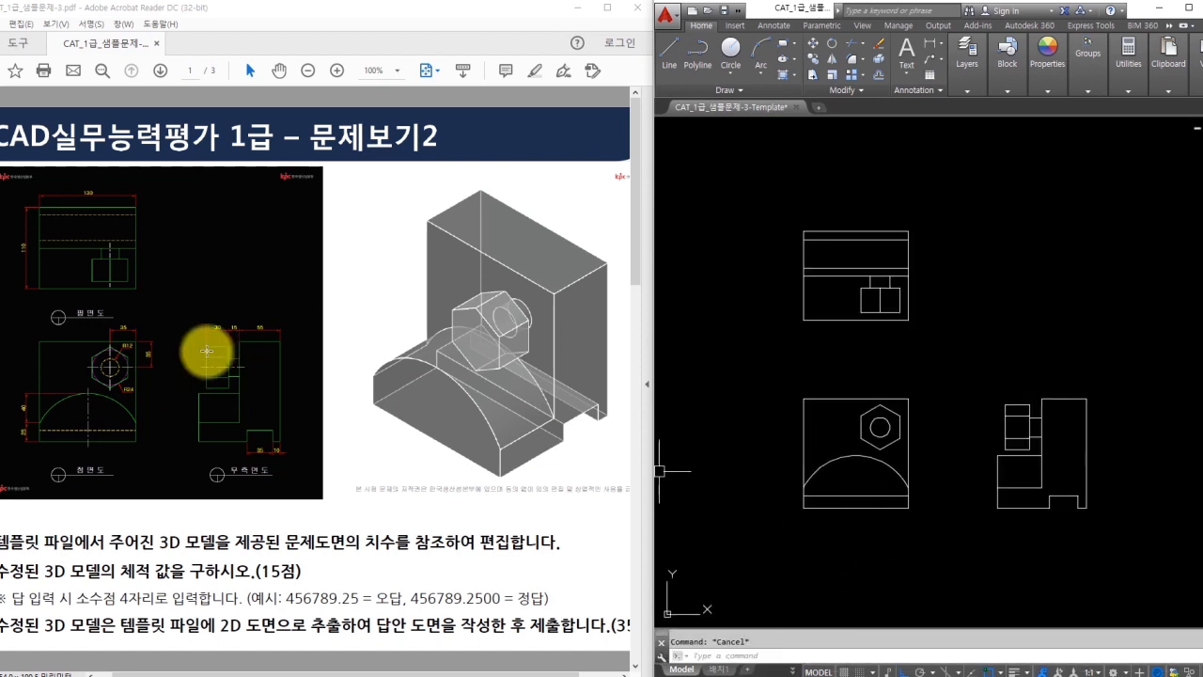
# - Switch to the problem PDF in Adobe Acrobat Reader and enlarge its three-view drawing to 200% for reference
pyautogui.click(25, 349)
pyautogui.keyDown('ctrl'); pyautogui.scroll(3, 16, 303); pyautogui.keyUp('ctrl')
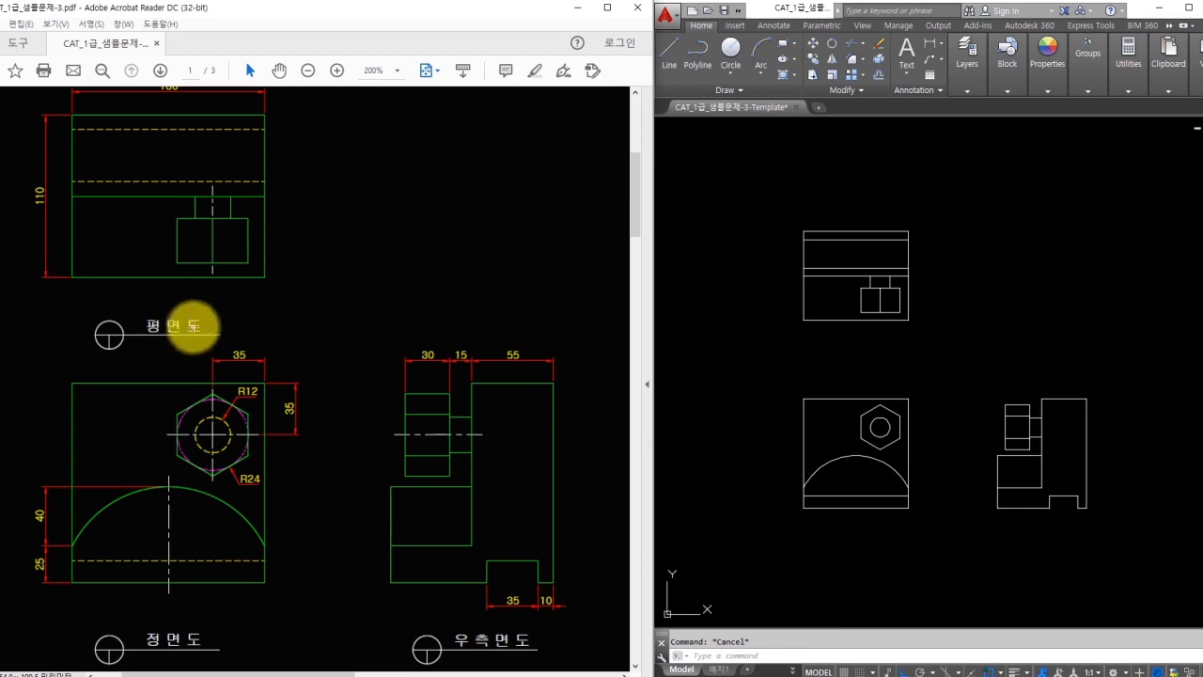
pyautogui.scroll(1, 186, 328)
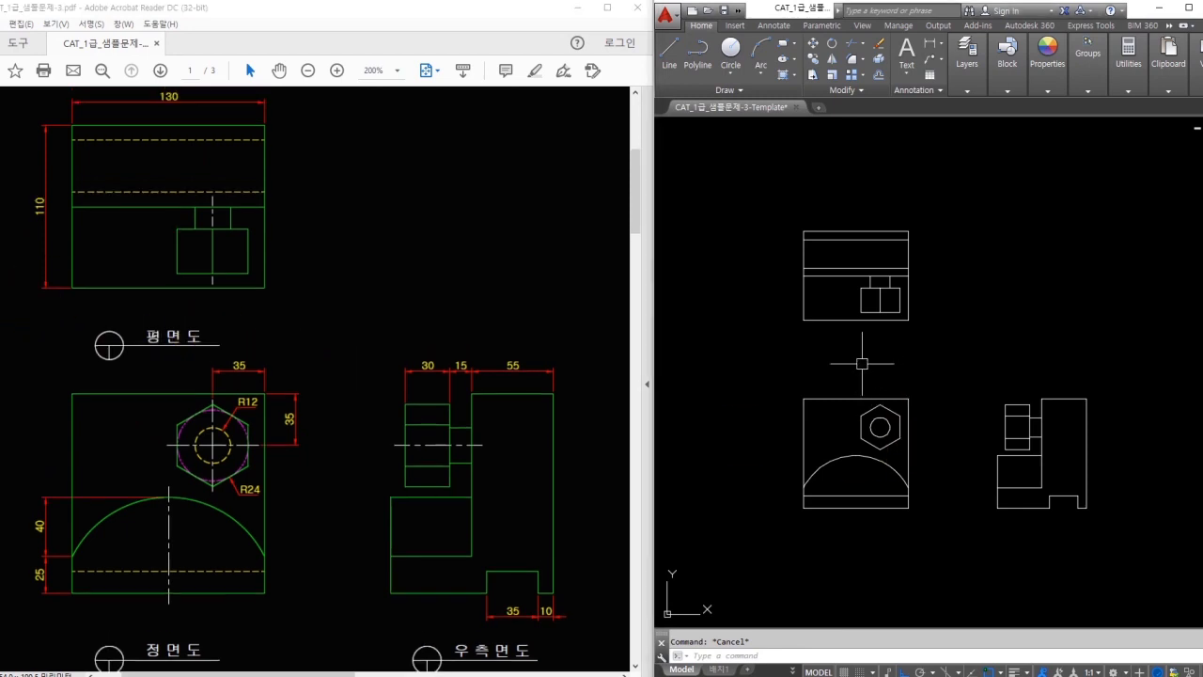
# - Open the layer manager in AutoCAD and create six new layers
pyautogui.write('a')
pyautogui.press('Return')
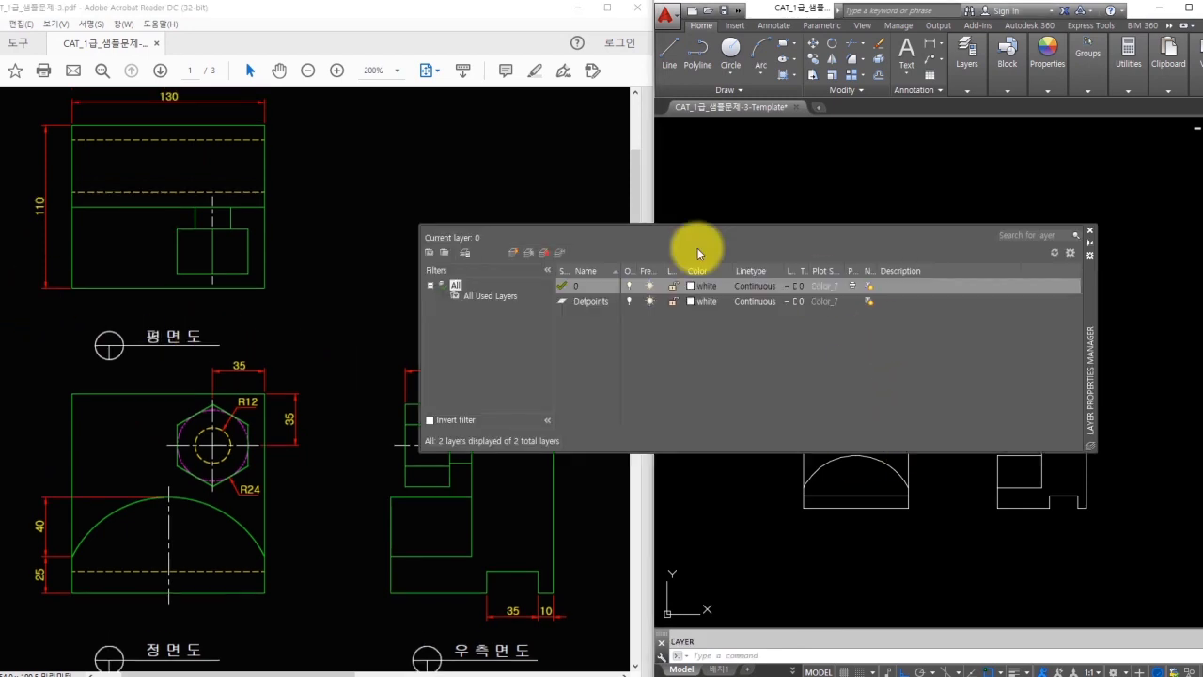
pyautogui.click(513, 254)
pyautogui.click(512, 254)
pyautogui.click(512, 254)
pyautogui.click(513, 254)
pyautogui.click(512, 254)
pyautogui.click(512, 253)
# - Rename Layer2 as 외형선 and Layer3 as 숨은선
pyautogui.click(596, 301)
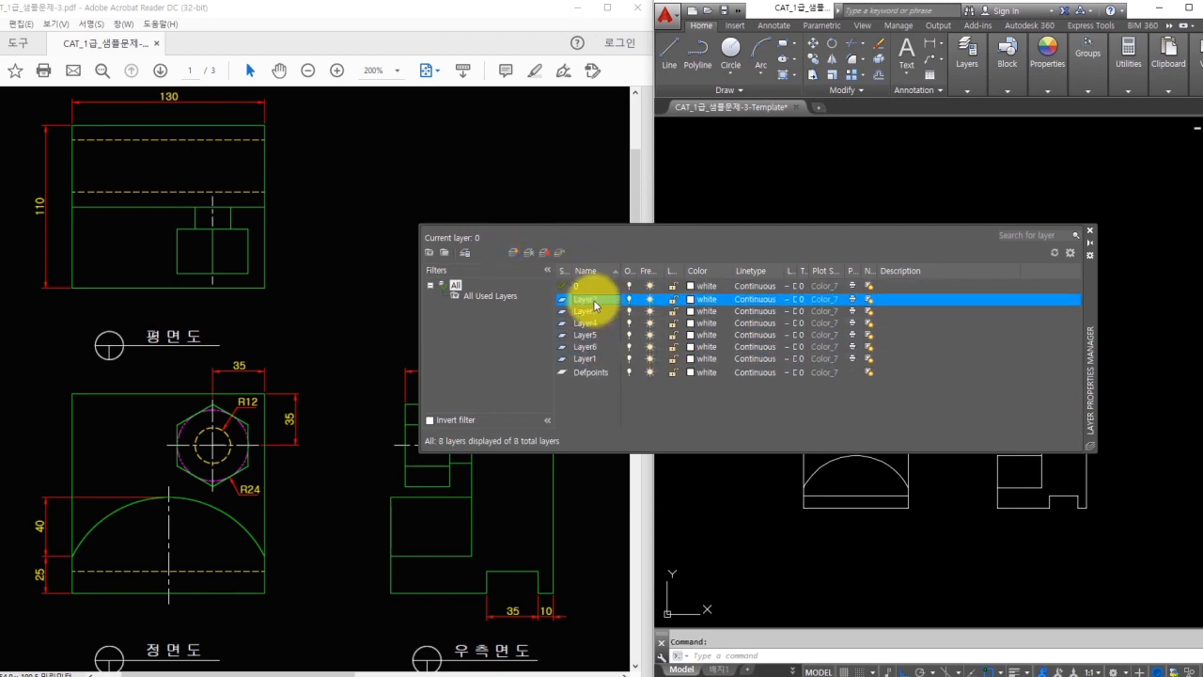
pyautogui.write('외형선')
pyautogui.press('Return')
pyautogui.press('Down')
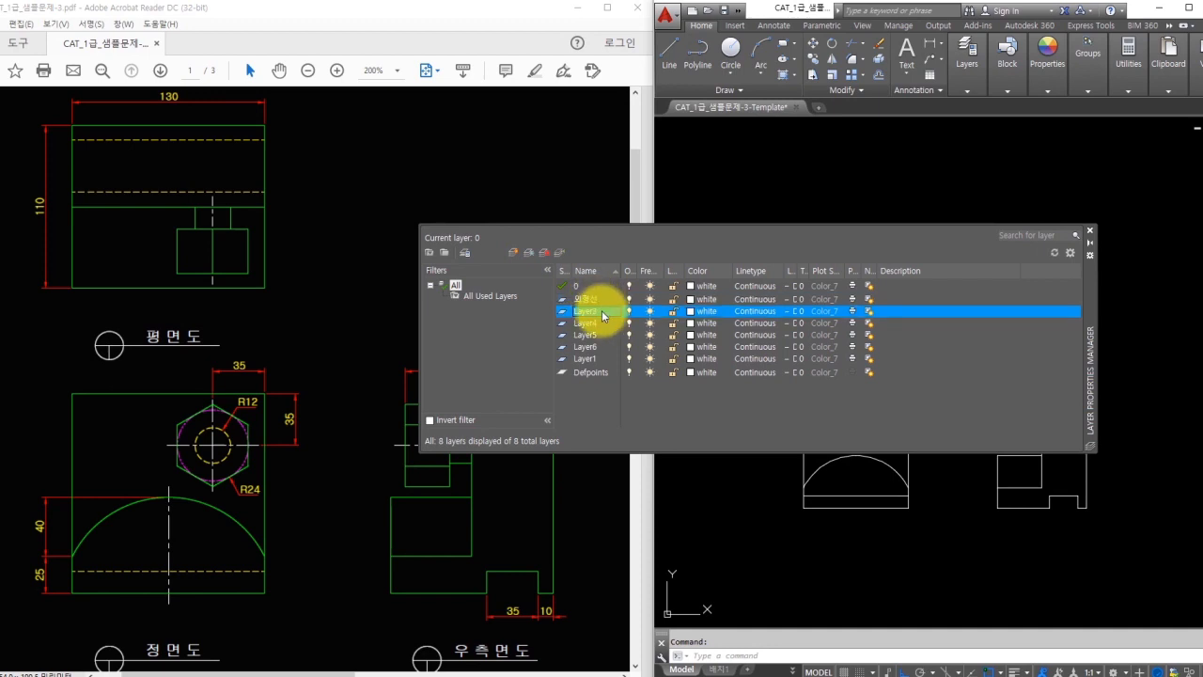
pyautogui.click(603, 316)
pyautogui.write('숨은선')
pyautogui.press('Return')
# - Rename the four remaining new layers as 중심선, 가상선, 문자 and 치수
pyautogui.press('Down')
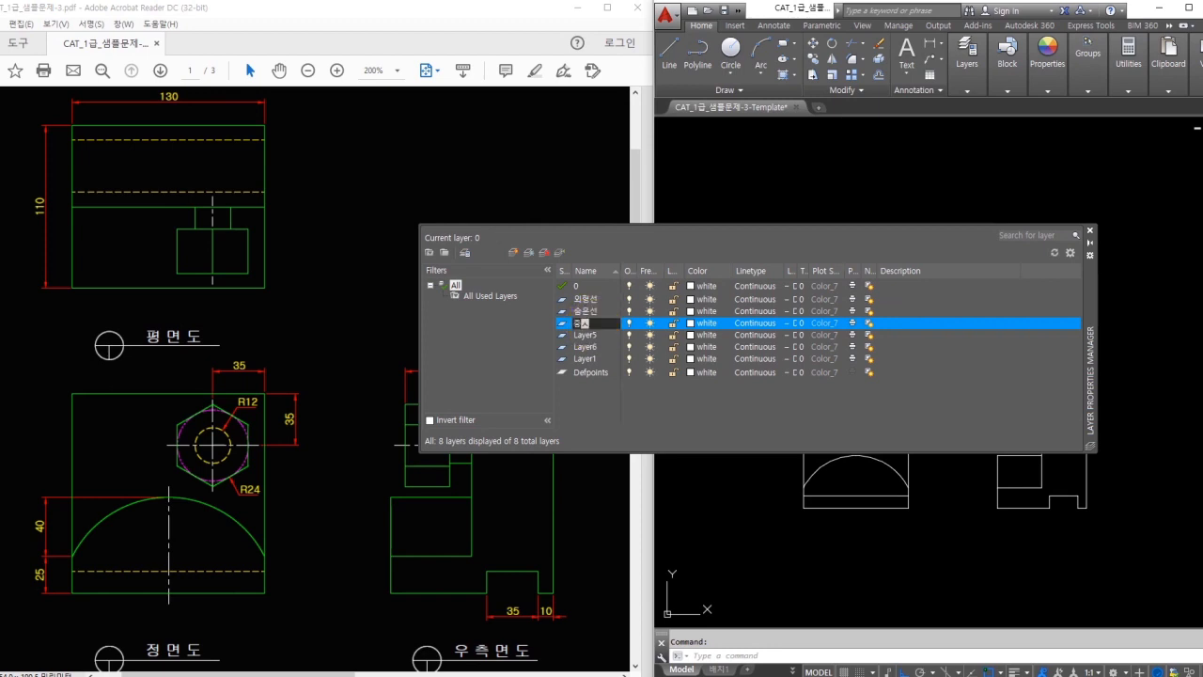
pyautogui.click(603, 337)
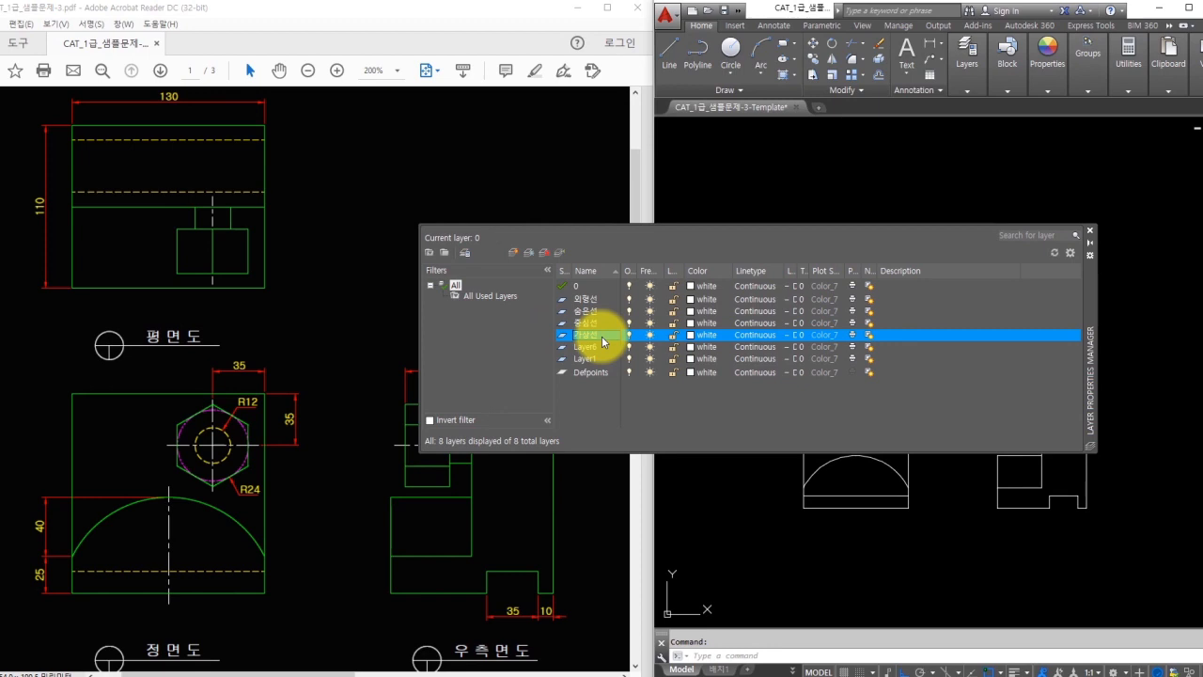
pyautogui.click(588, 348)
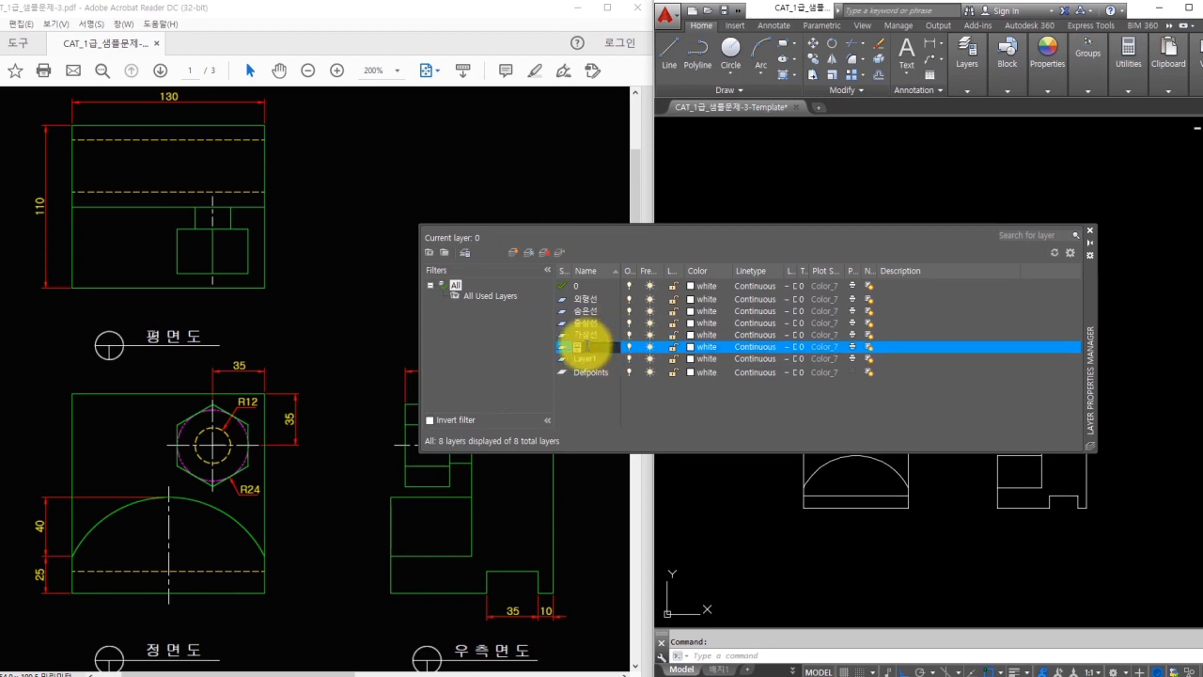
pyautogui.click(589, 359)
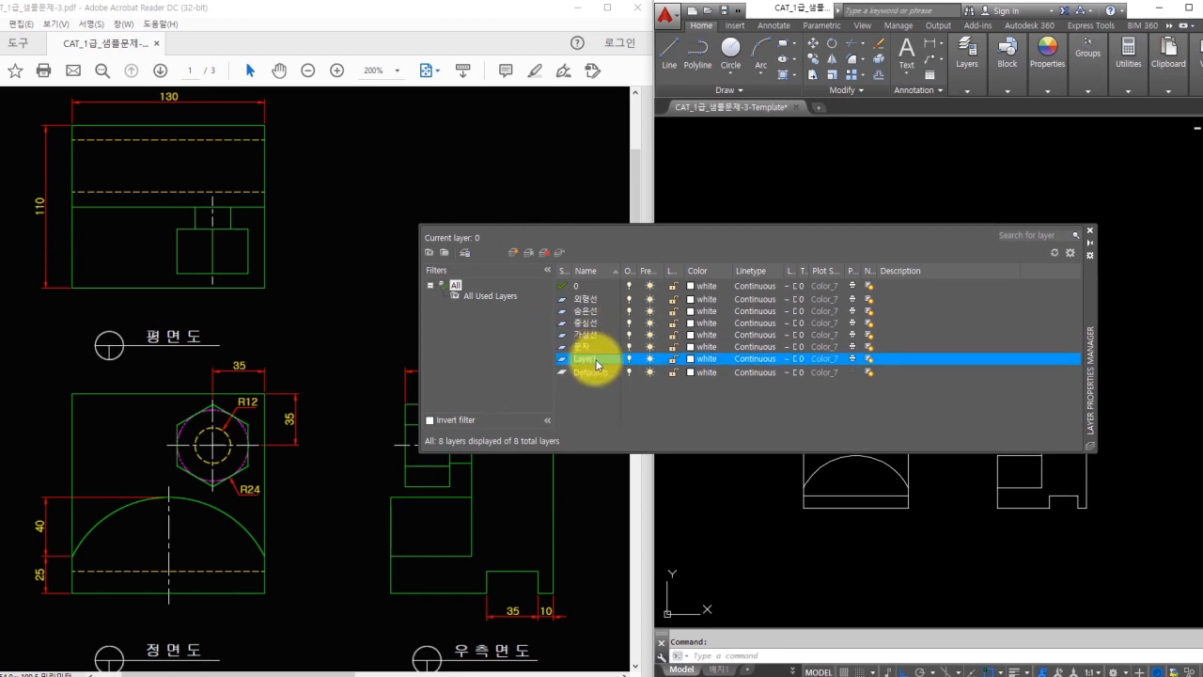
# - Set the layer colors to green for 외형선, yellow for 숨은선, magenta for 가상선 and red for 치수
pyautogui.click(700, 301)
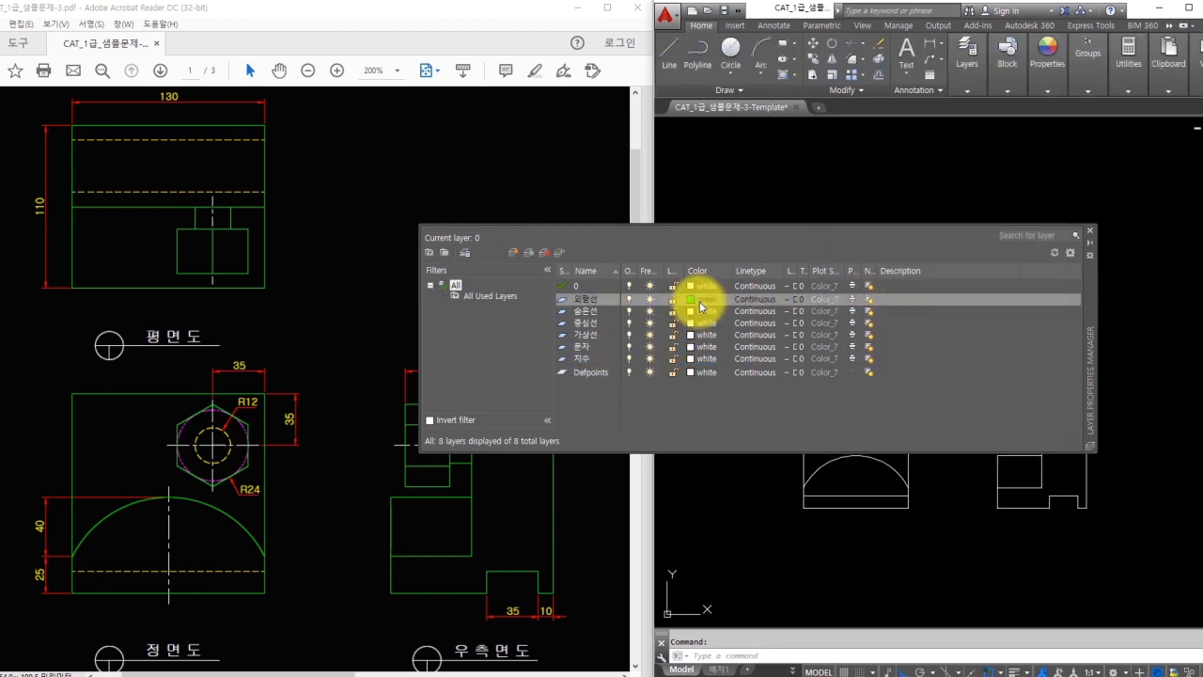
pyautogui.click(694, 311)
pyautogui.write('2')
pyautogui.press('Return')
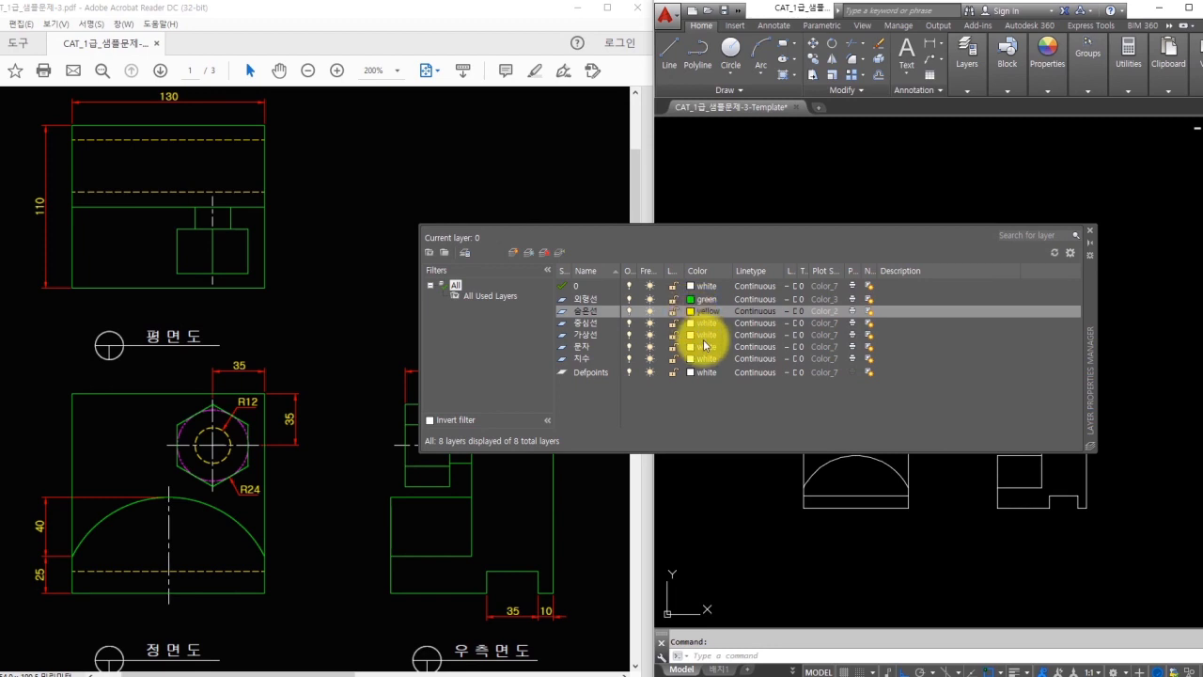
pyautogui.click(701, 335)
pyautogui.write('6')
pyautogui.press('Return')
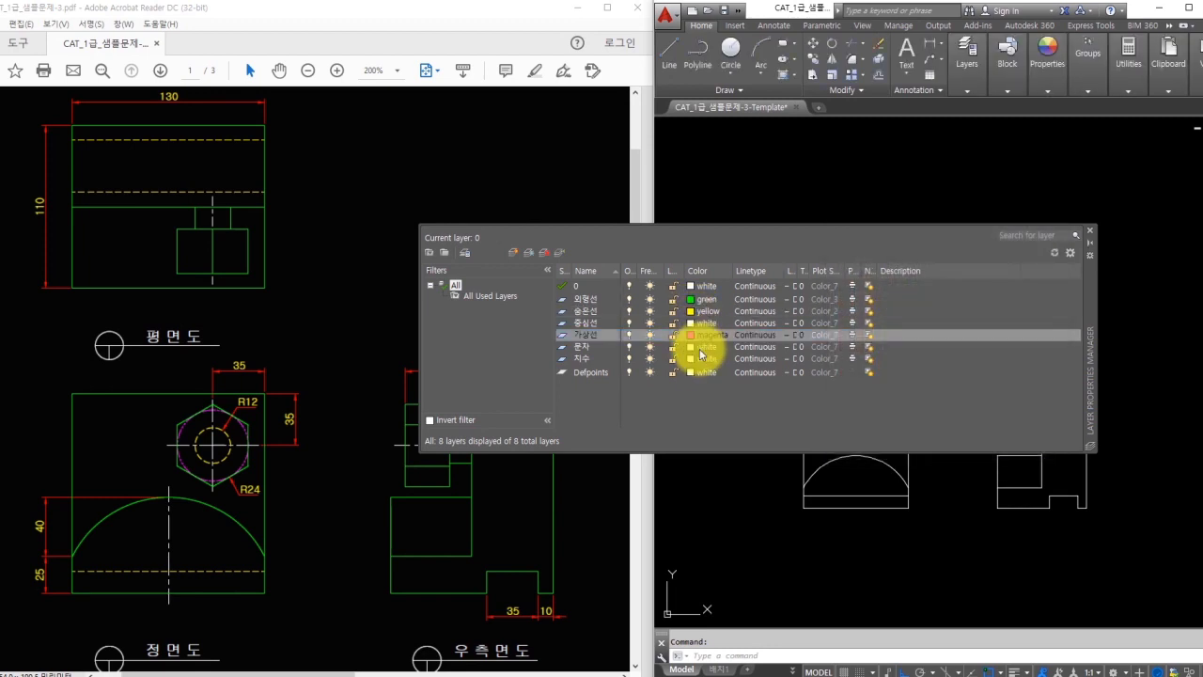
pyautogui.click(703, 358)
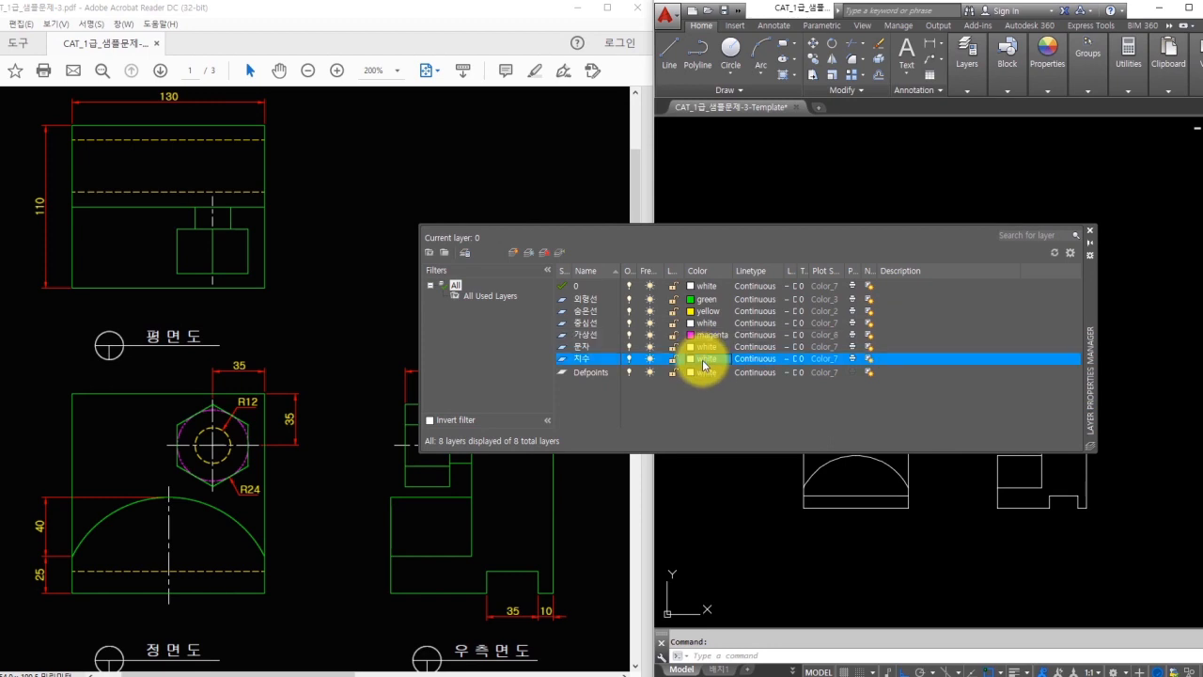
pyautogui.write('1')
pyautogui.press('Return')
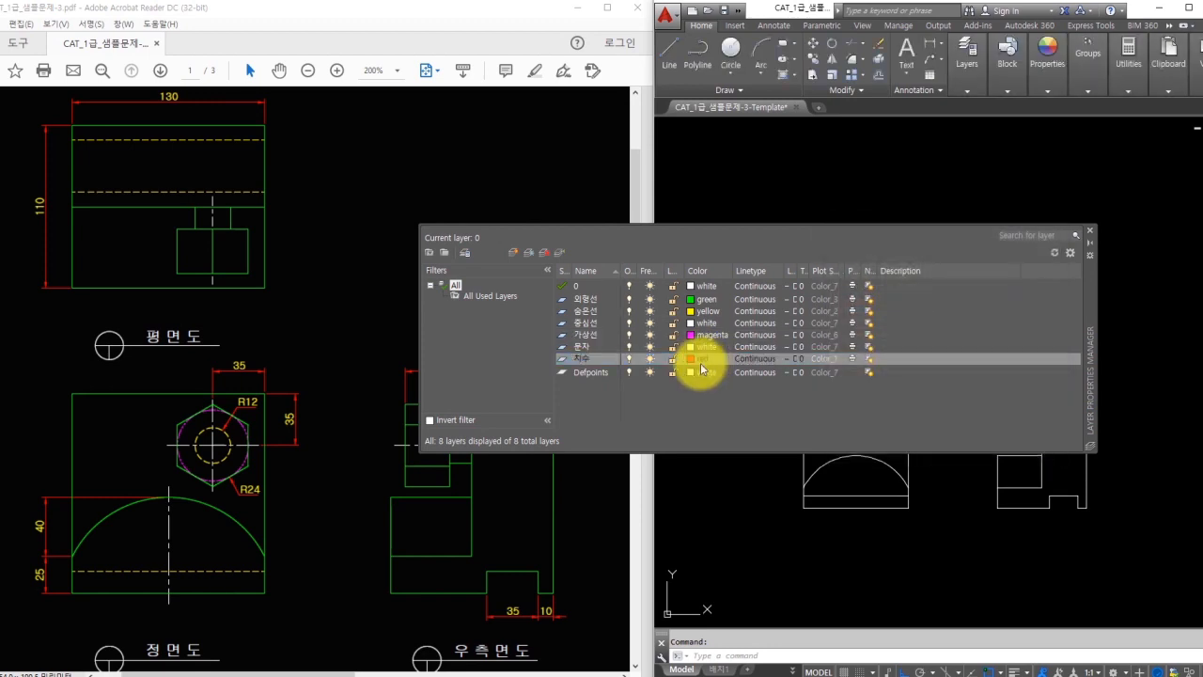
# - Load the CENTER, HIDDEN and PHANTOM linetypes from acadiso.lin, starting from the 숨은선 layer's linetype
pyautogui.click(749, 311)
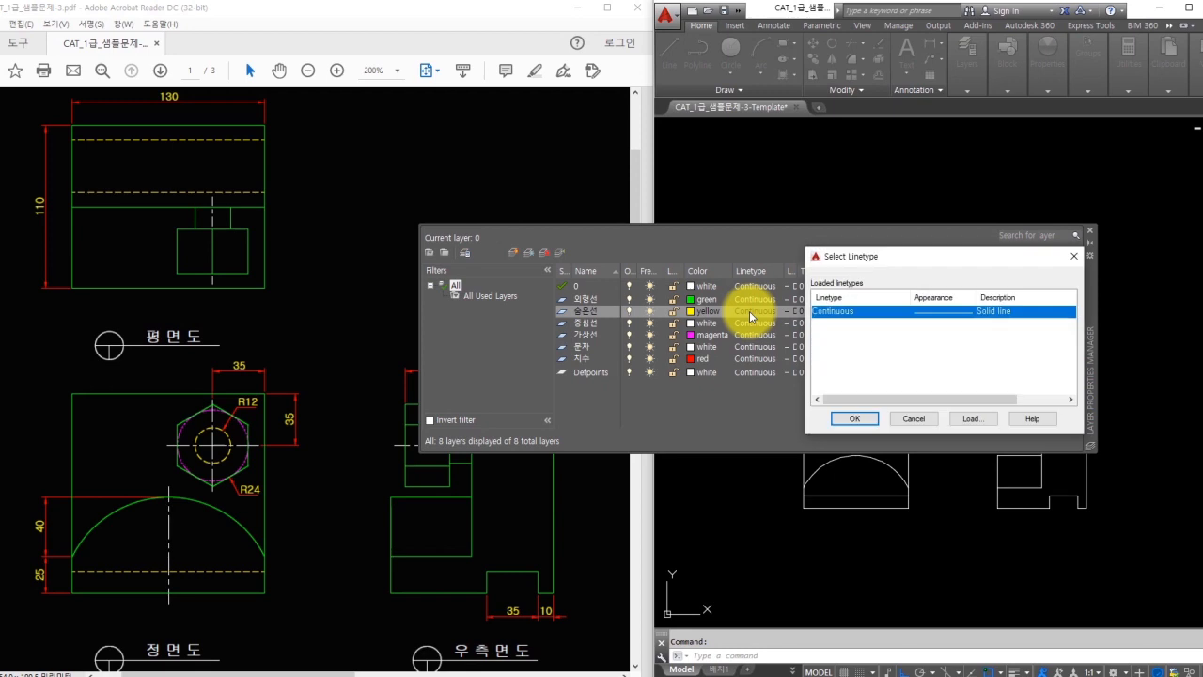
pyautogui.click(973, 419)
pyautogui.click(894, 374)
pyautogui.press('c')
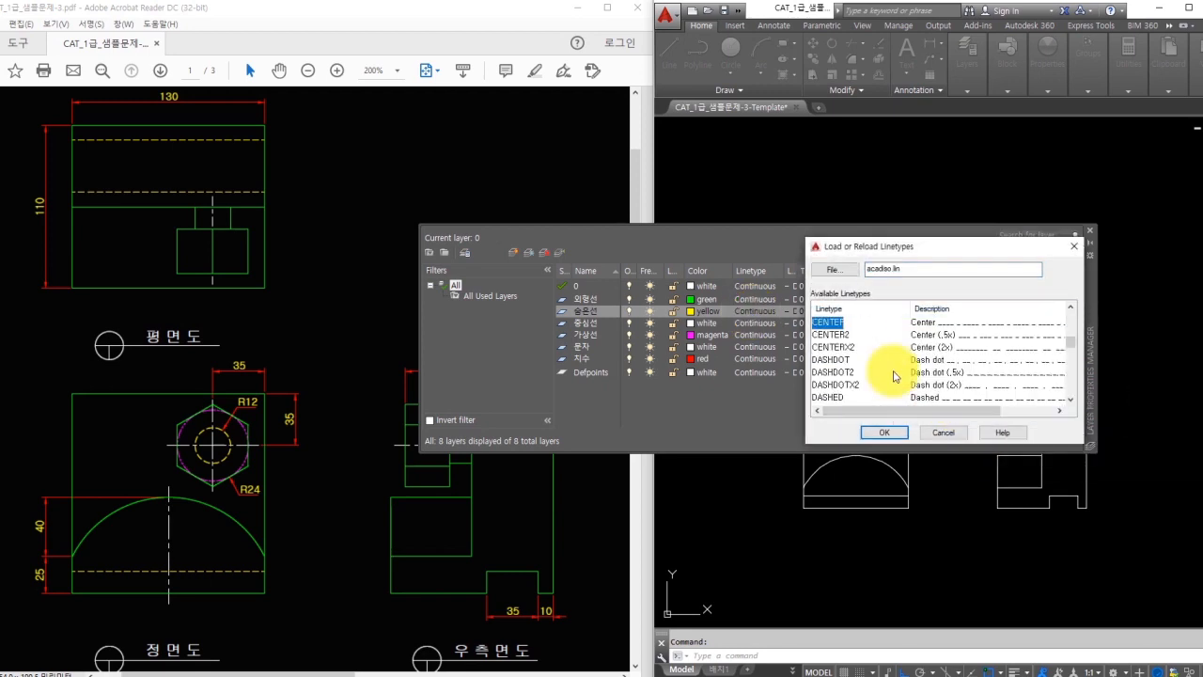
pyautogui.click(884, 432)
pyautogui.click(963, 422)
pyautogui.click(896, 374)
pyautogui.click(883, 431)
pyautogui.click(961, 422)
pyautogui.click(847, 373)
pyautogui.click(884, 432)
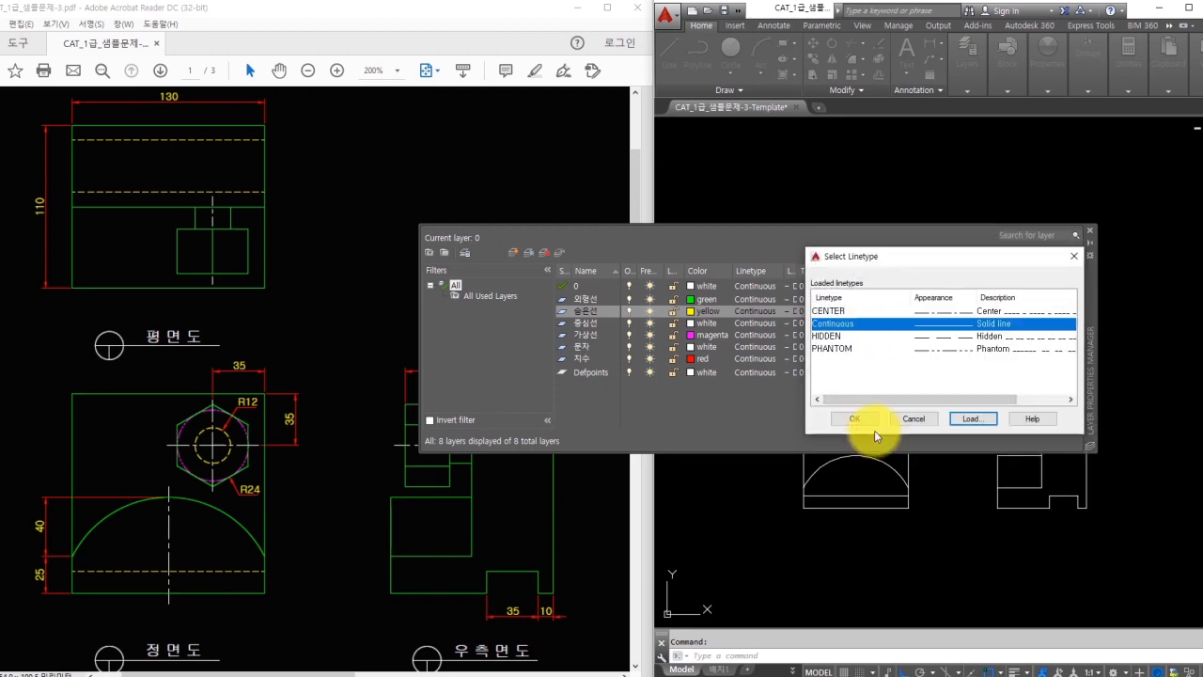
# - Assign the HIDDEN linetype to 숨은선, PHANTOM to 가상선 and CENTER to 중심선
pyautogui.click(827, 336)
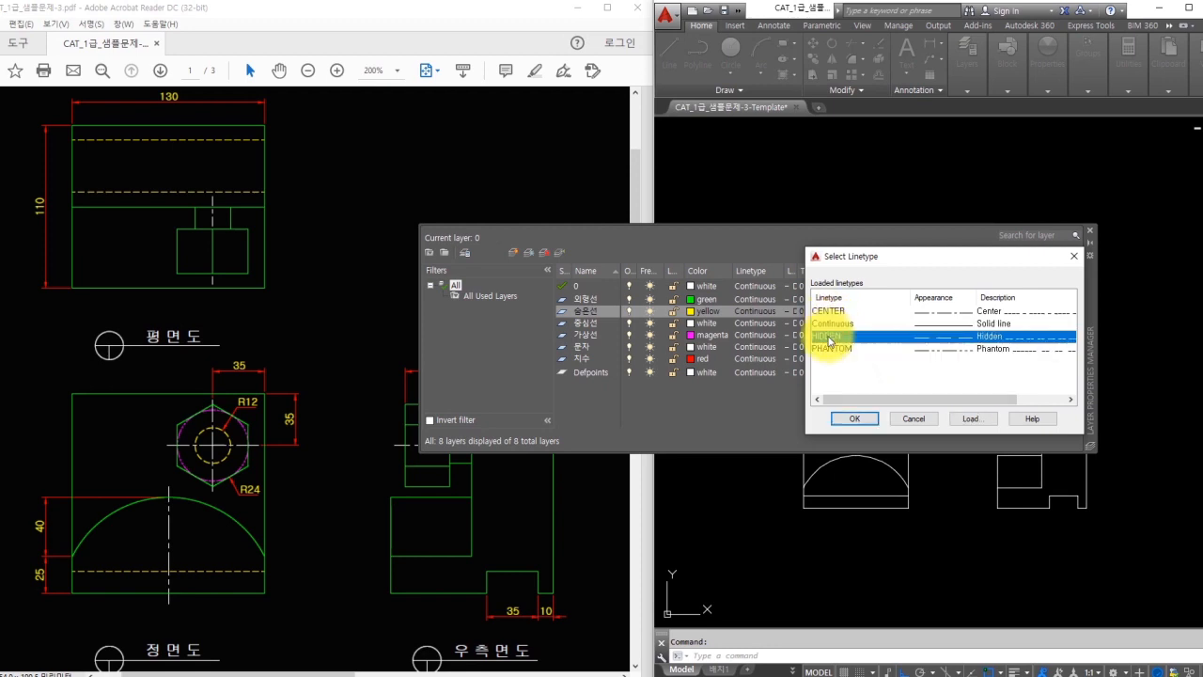
pyautogui.click(852, 419)
pyautogui.click(748, 334)
pyautogui.click(837, 348)
pyautogui.click(849, 415)
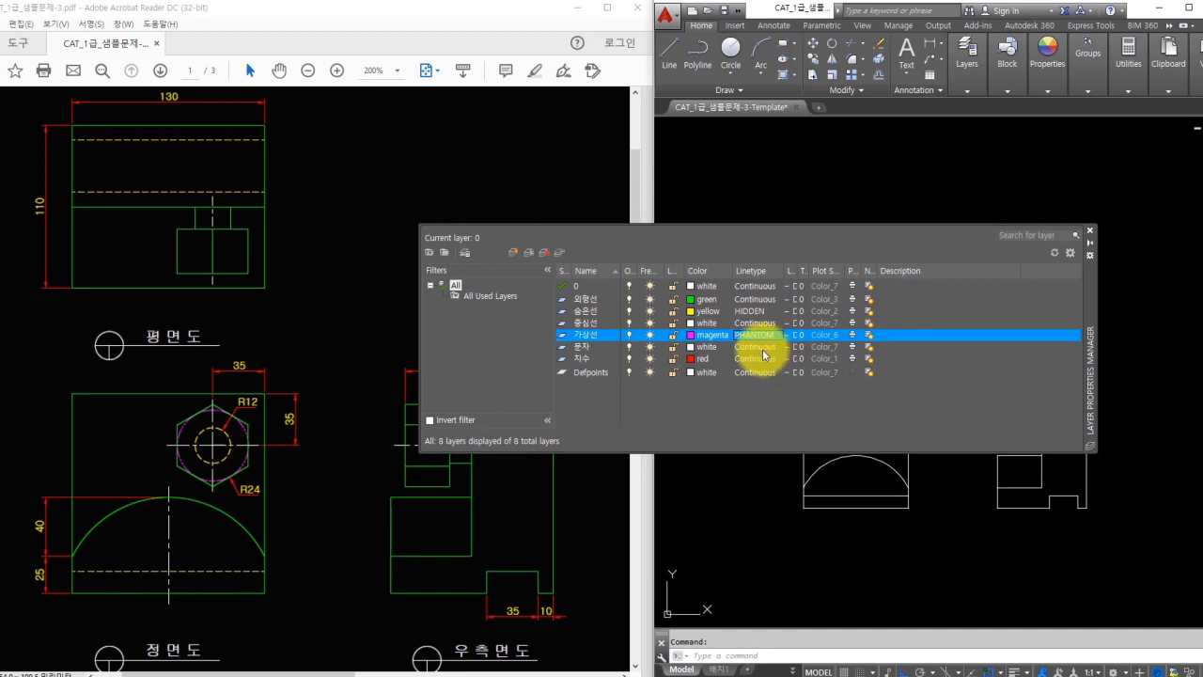
pyautogui.click(763, 322)
pyautogui.click(832, 310)
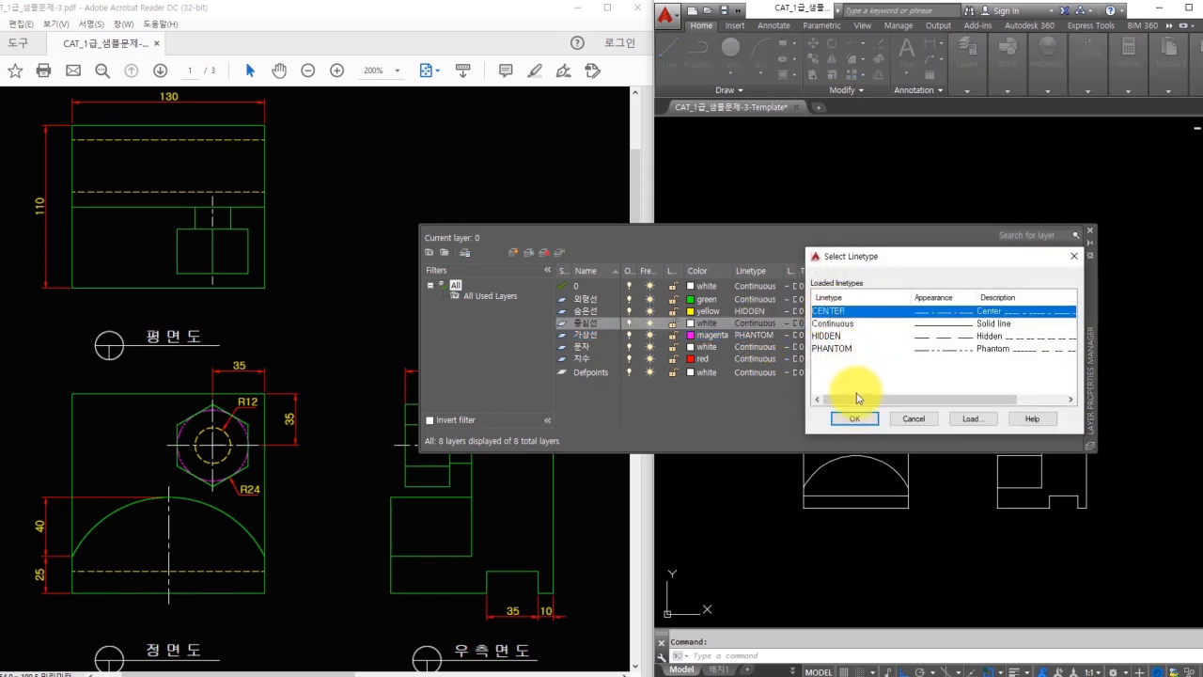
pyautogui.click(853, 419)
pyautogui.moveTo(819, 280)
pyautogui.mouseDown()
pyautogui.moveTo(795, 320)
pyautogui.moveTo(823, 366)
pyautogui.mouseUp()
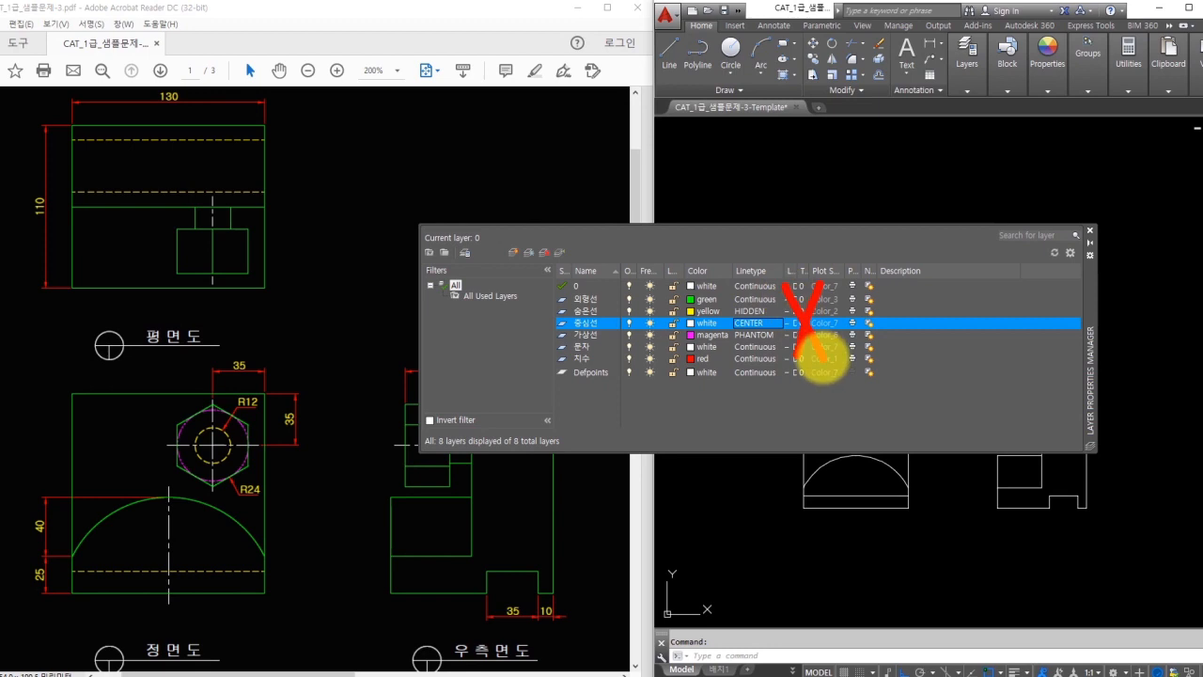
pyautogui.moveTo(547, 270)
pyautogui.mouseDown()
pyautogui.moveTo(751, 380)
pyautogui.moveTo(780, 382)
pyautogui.mouseUp()
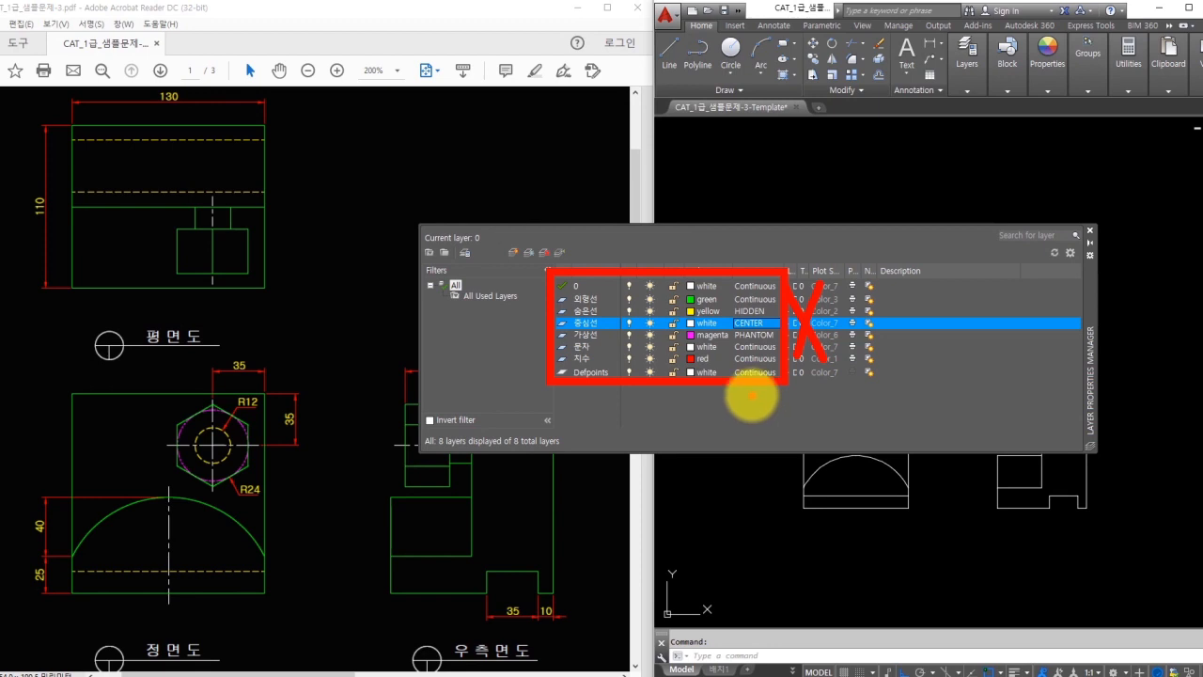
pyautogui.press('Escape')
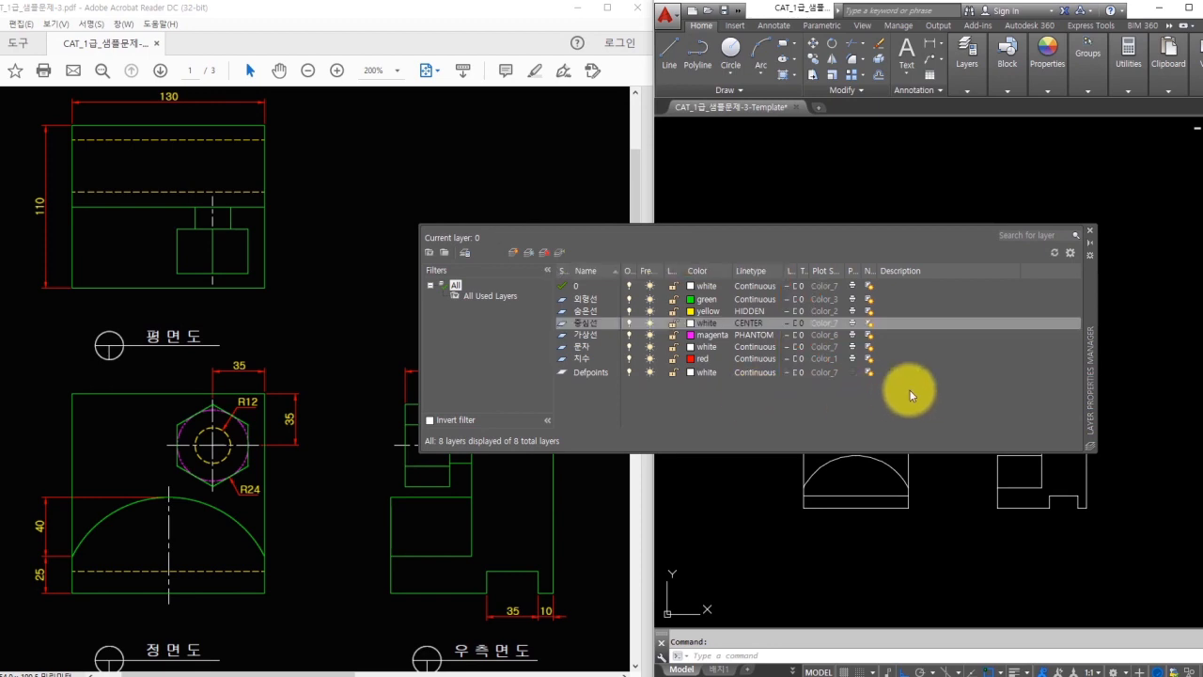
# - Close the layer manager to return to the three views
pyautogui.click(1092, 232)
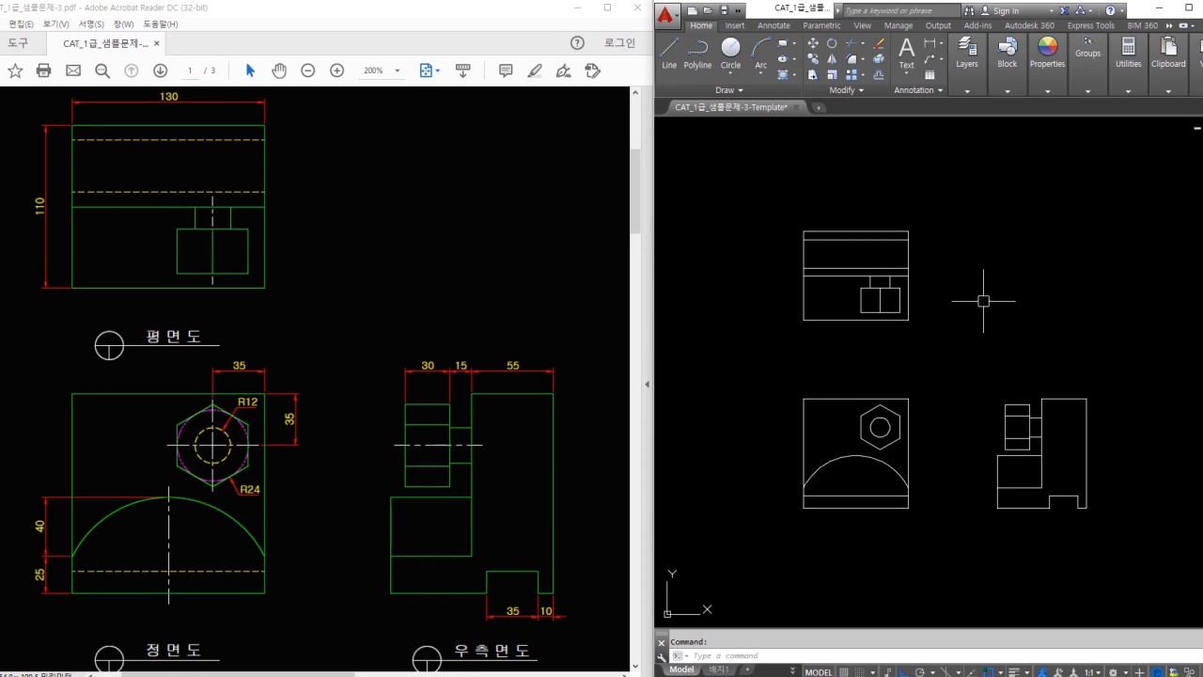
pyautogui.moveTo(236, 423)
pyautogui.mouseDown()
pyautogui.moveTo(260, 382)
pyautogui.moveTo(252, 428)
pyautogui.mouseUp()
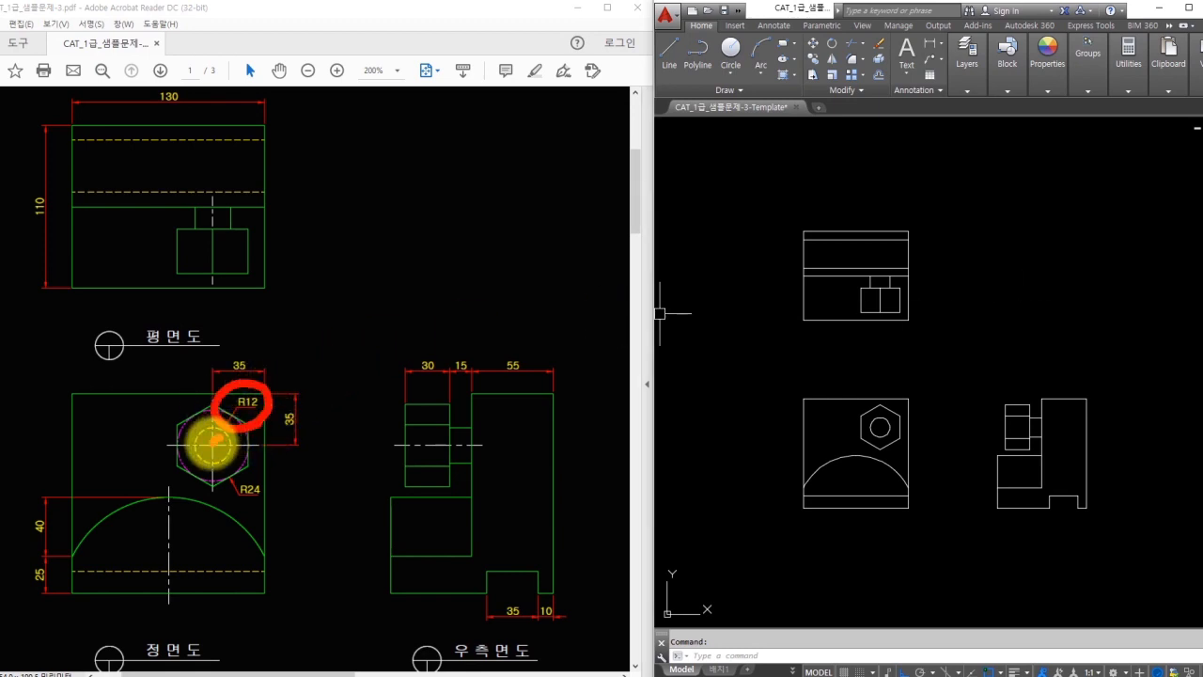
pyautogui.moveTo(216, 438); pyautogui.dragTo(240, 413)
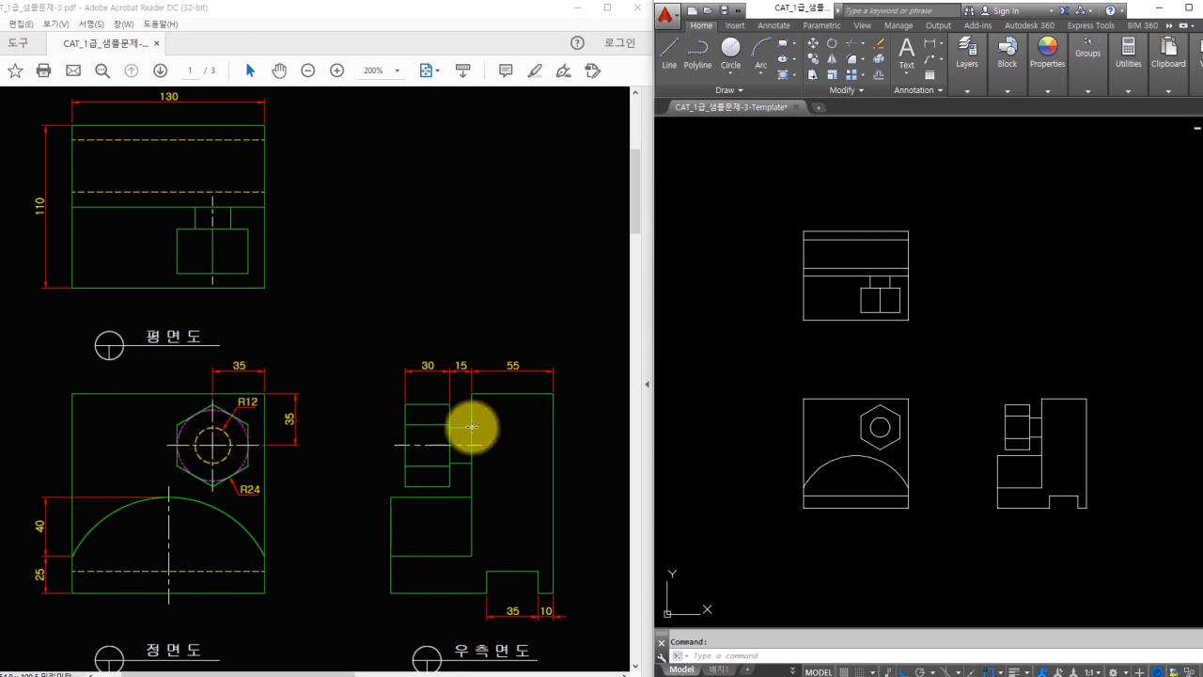
# - Modify the ISO-25 dimension style's text to yellow, 4.5 high, with ISO standard alignment
pyautogui.write('d')
pyautogui.press('Return')
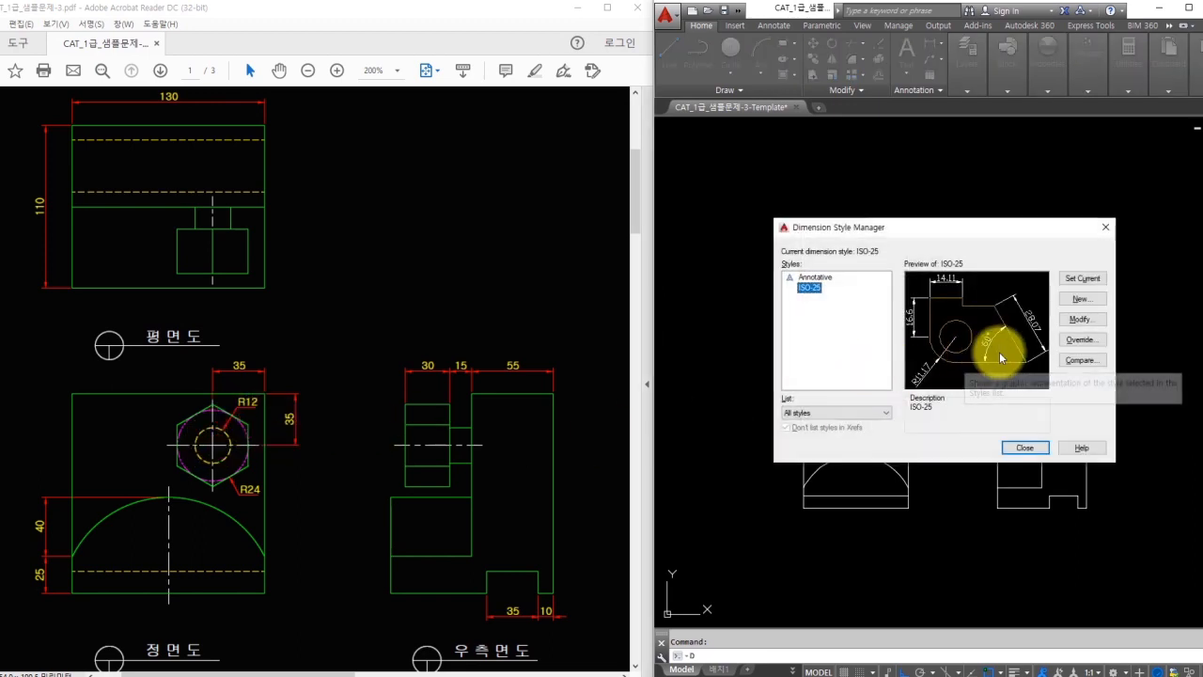
pyautogui.click(1079, 321)
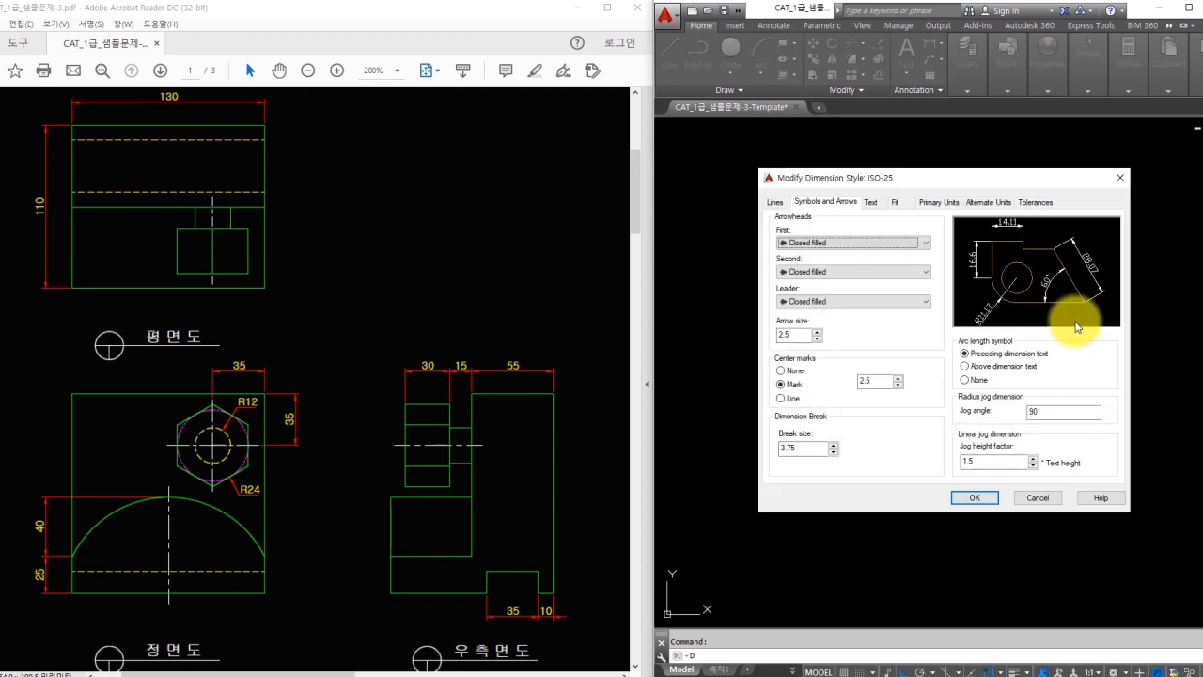
pyautogui.click(873, 203)
pyautogui.click(875, 255)
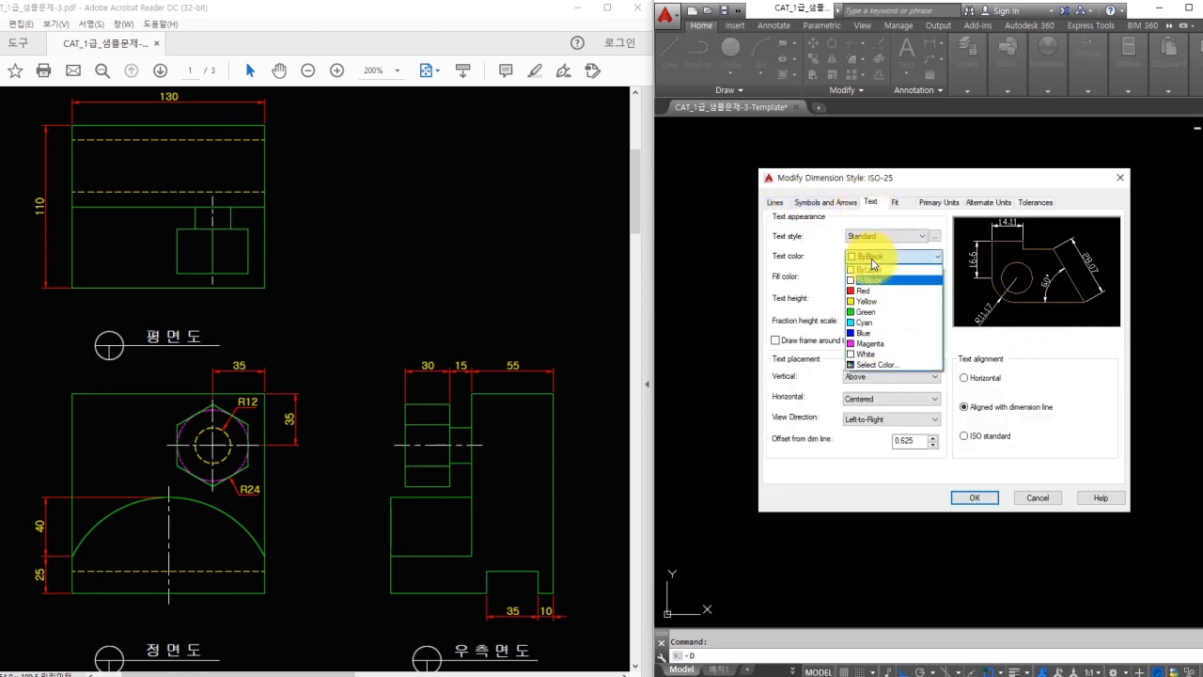
pyautogui.click(871, 302)
pyautogui.press('Tab')
pyautogui.press('Tab')
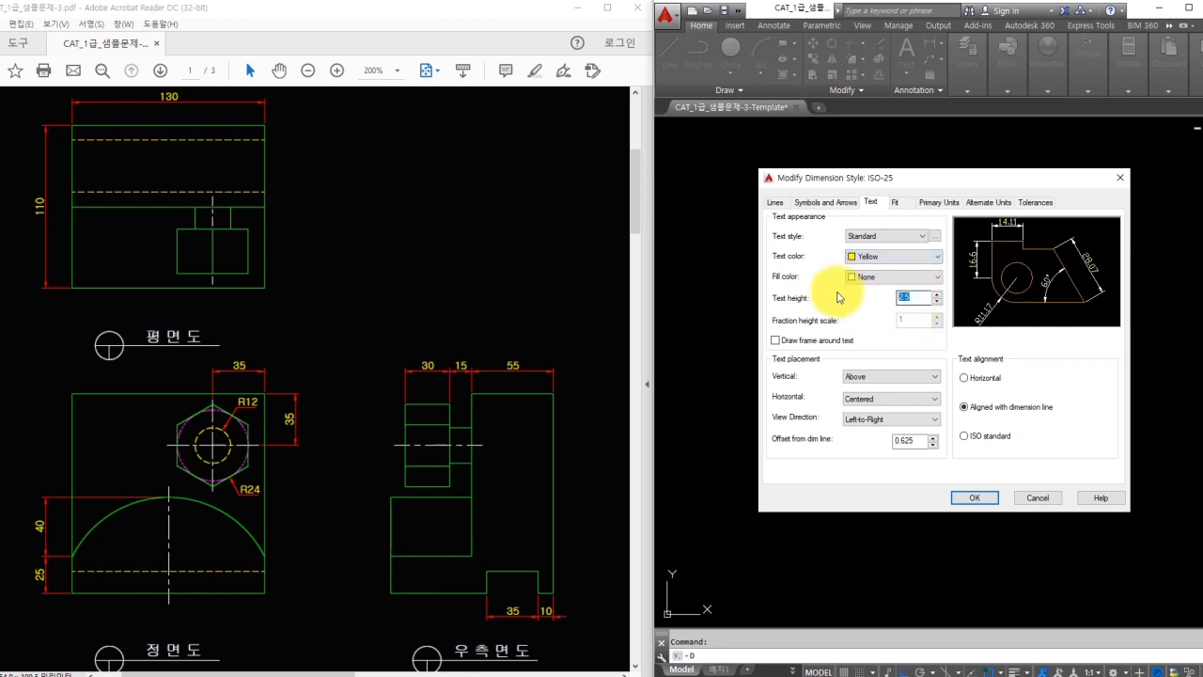
pyautogui.write('4.5')
pyautogui.click(912, 296)
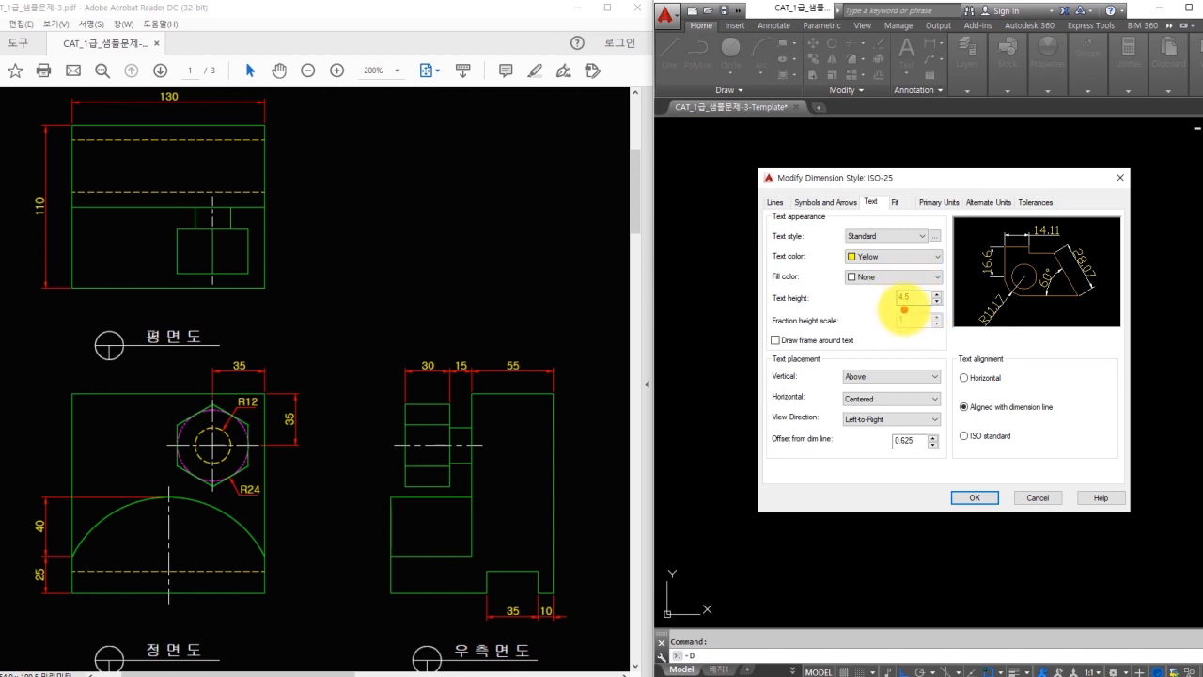
pyautogui.moveTo(967, 442)
pyautogui.mouseDown()
pyautogui.moveTo(969, 423)
pyautogui.moveTo(956, 450)
pyautogui.mouseUp()
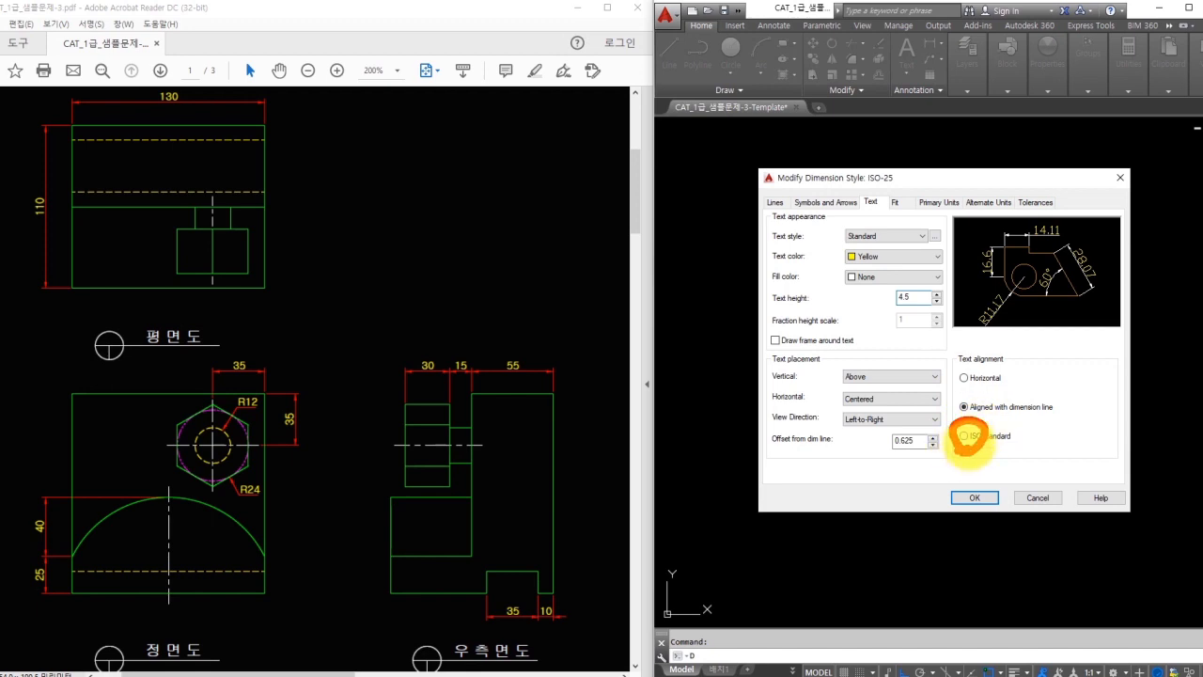
pyautogui.click(965, 436)
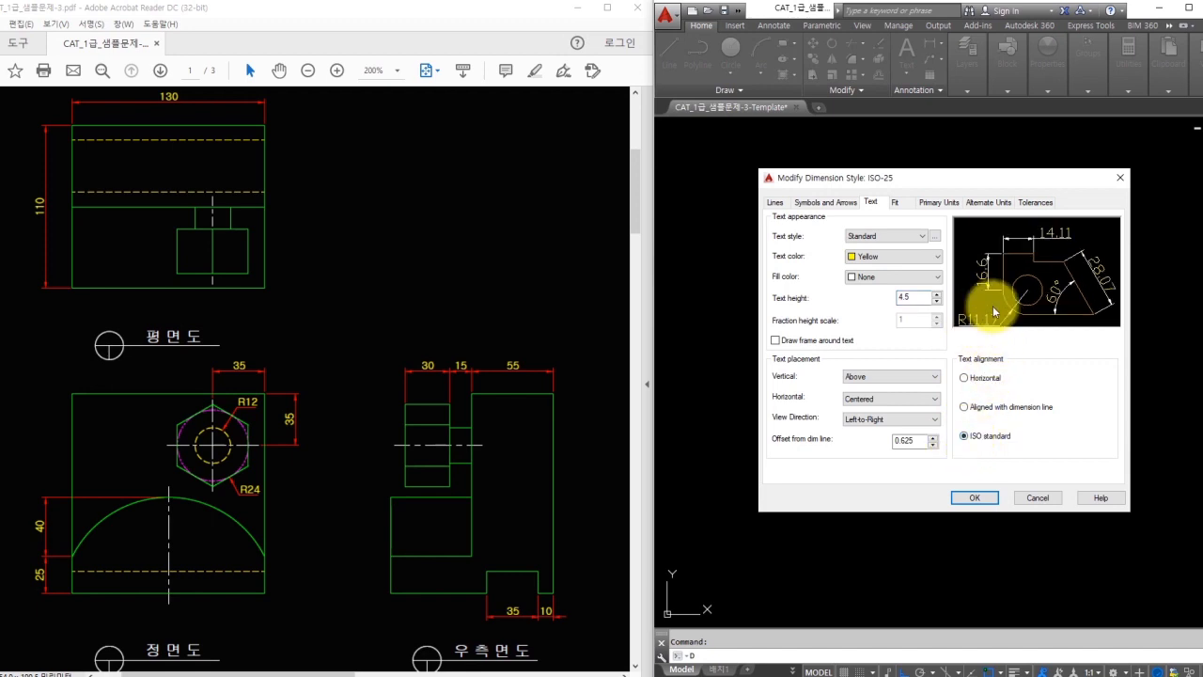
# - In the ISO-25 style, disable drawing the dimension line between extension lines, set center marks to None, and save the style
pyautogui.click(898, 202)
pyautogui.click(960, 430)
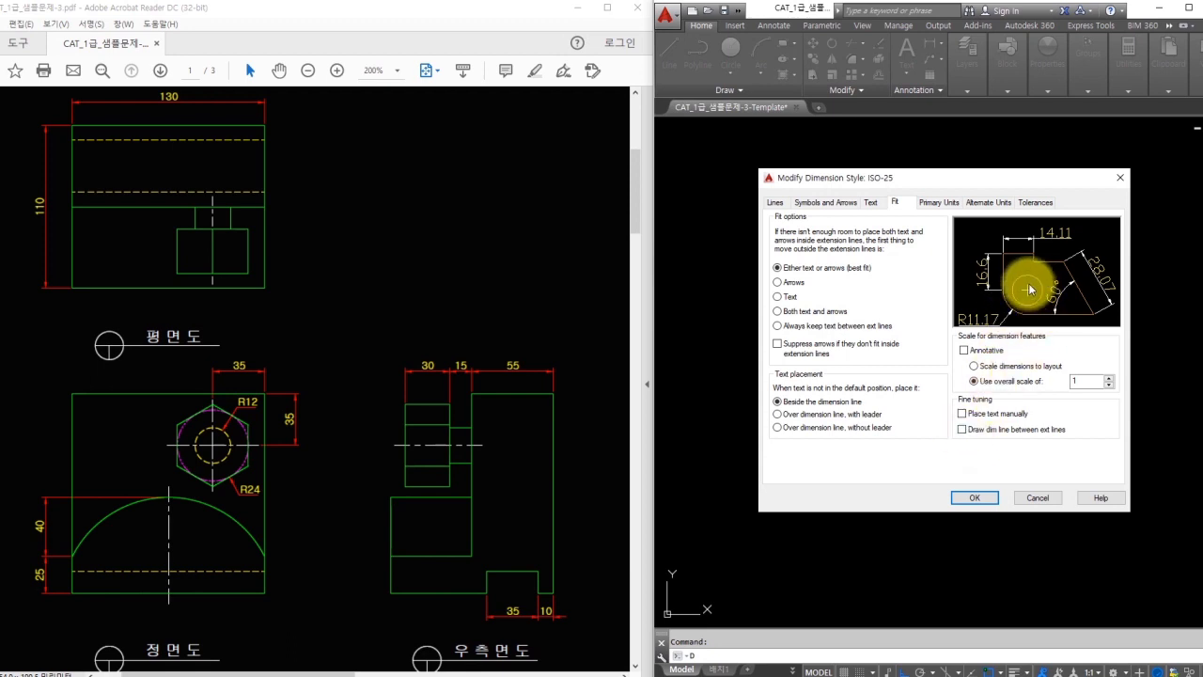
pyautogui.click(825, 201)
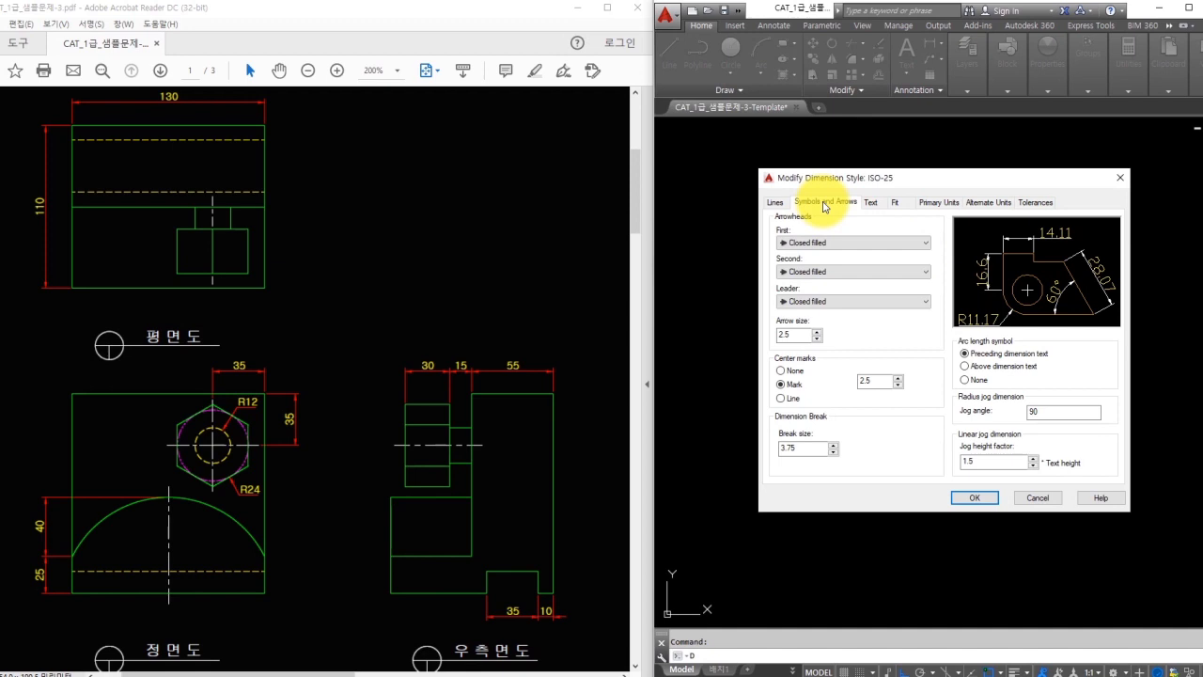
pyautogui.click(788, 370)
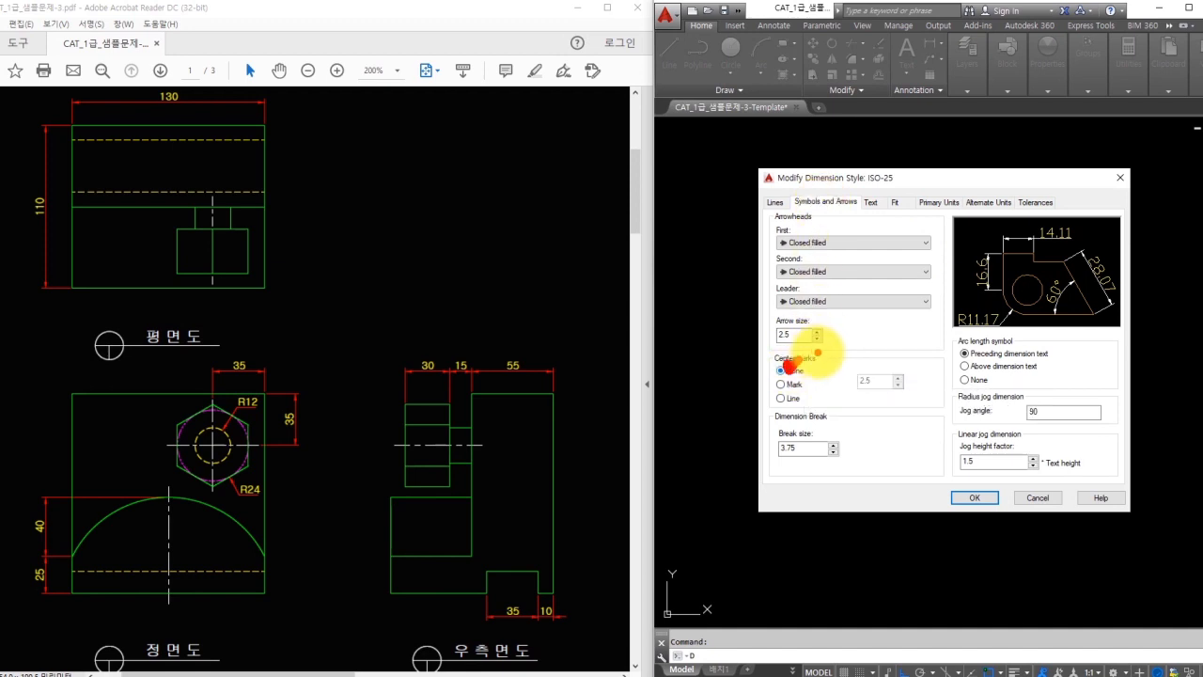
pyautogui.click(973, 498)
pyautogui.click(1028, 448)
pyautogui.click(954, 336)
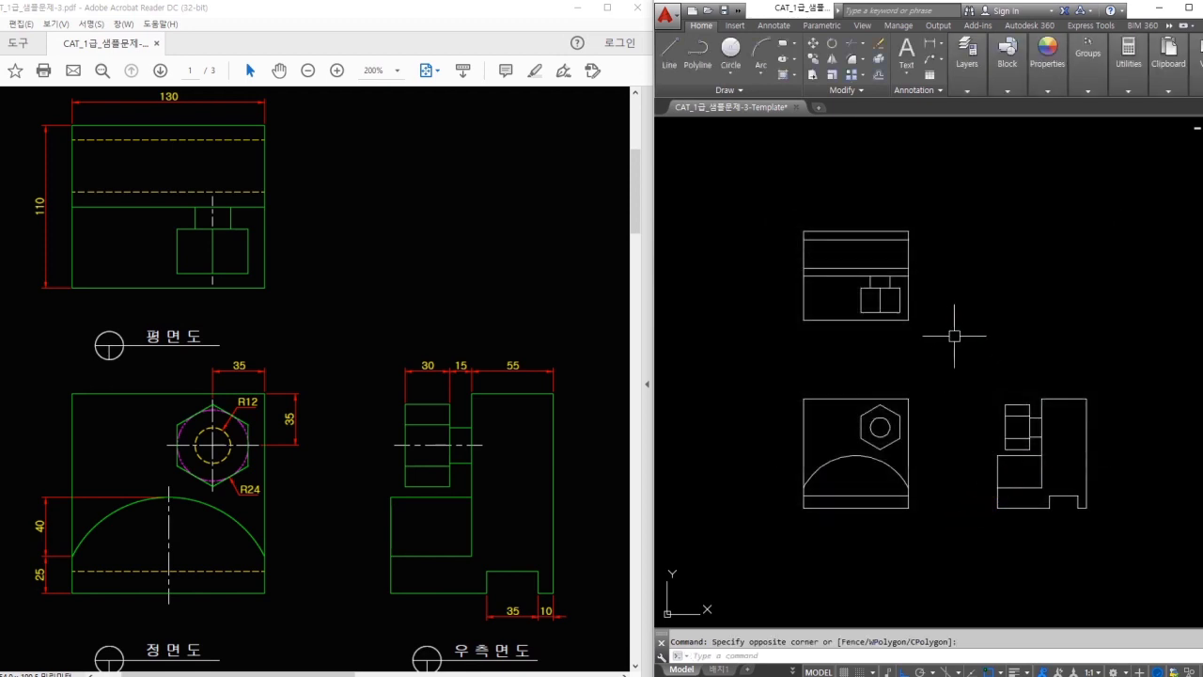
# - Set the Standard text style's font to 굴림 and apply the change
pyautogui.write('st')
pyautogui.press('Return')
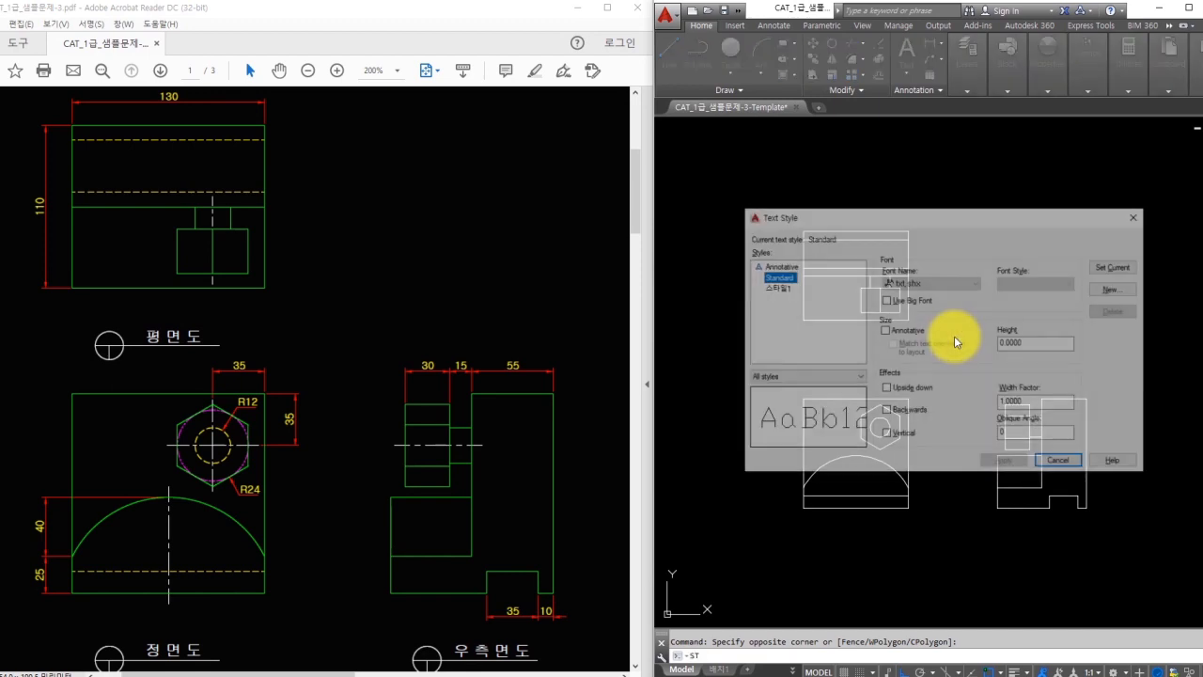
pyautogui.click(931, 282)
pyautogui.moveTo(1034, 389); pyautogui.dragTo(1034, 437)
pyautogui.click(928, 355)
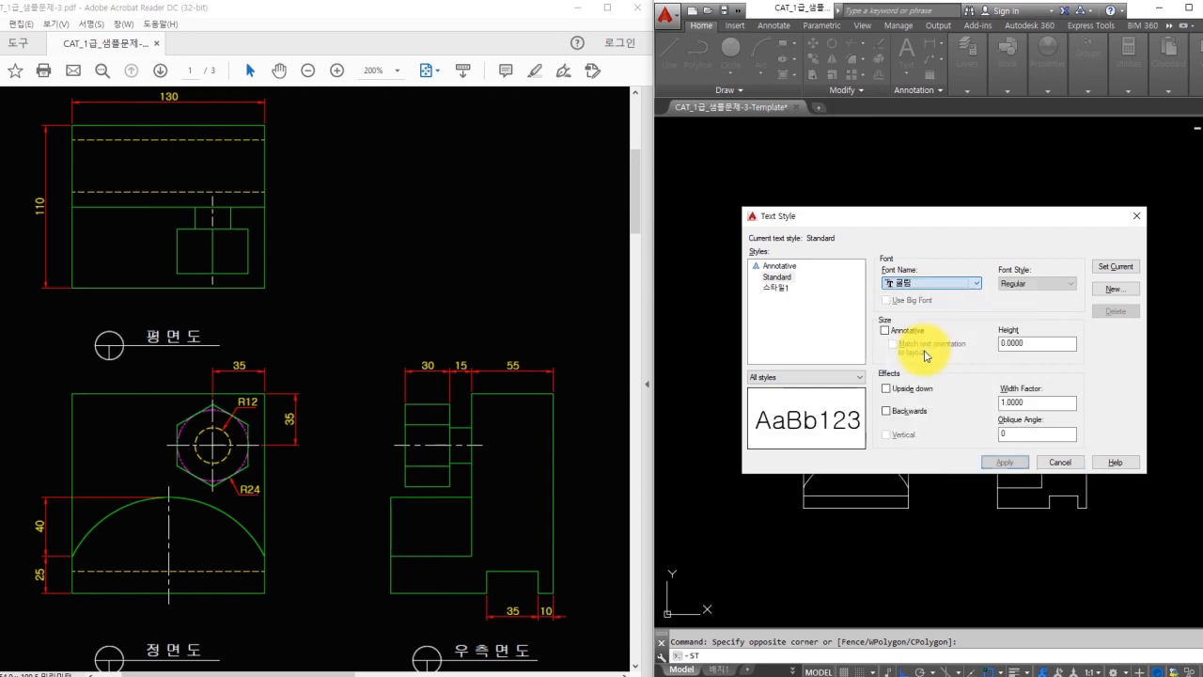
pyautogui.click(1005, 462)
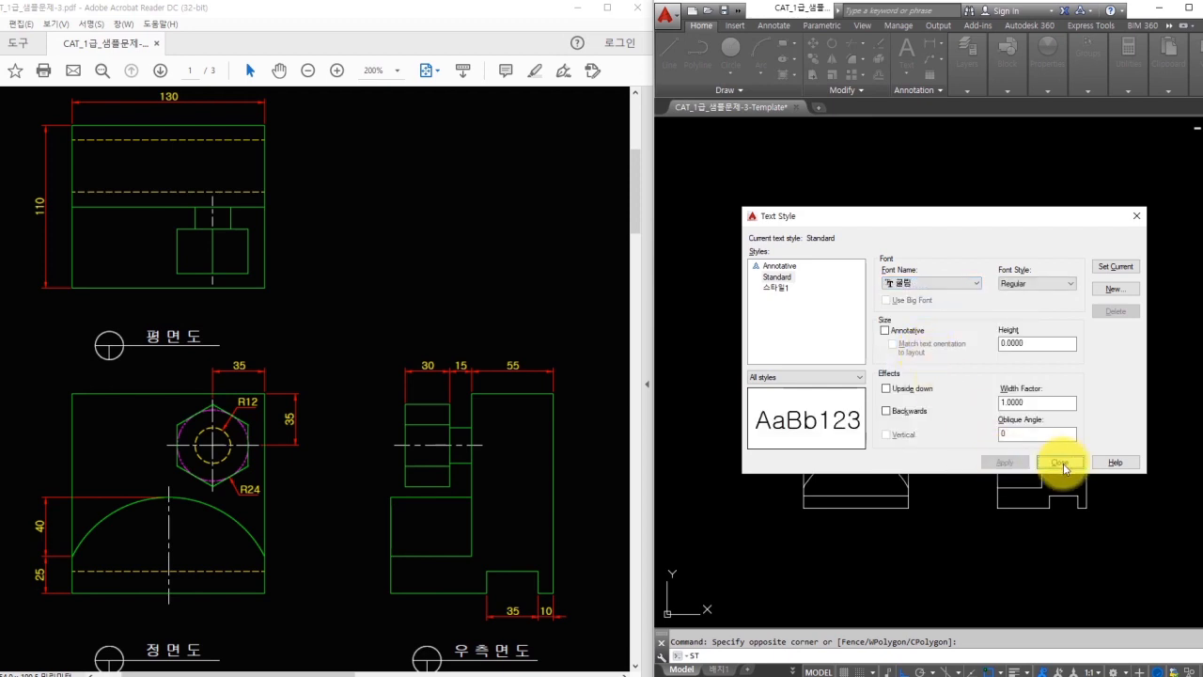
# - Close the text style settings and explode the three views into individual objects
pyautogui.click(1061, 462)
pyautogui.click(965, 321)
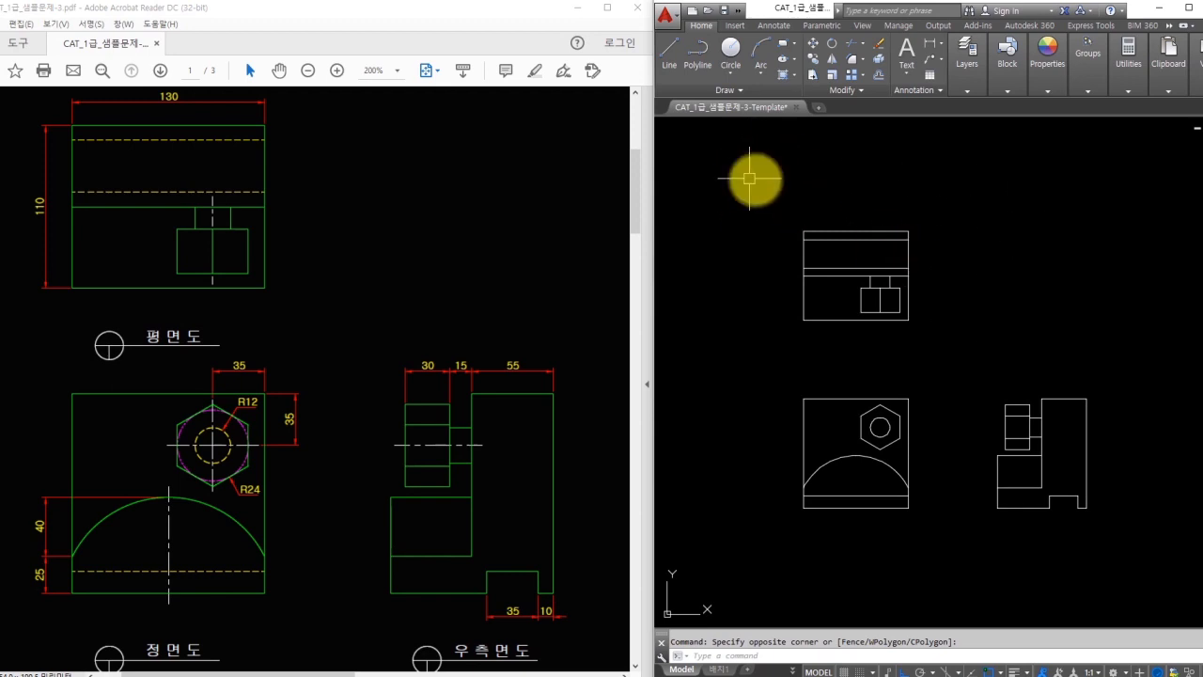
pyautogui.write('x')
pyautogui.press('space')
pyautogui.click(790, 207)
pyautogui.click(1108, 529)
pyautogui.press('space')
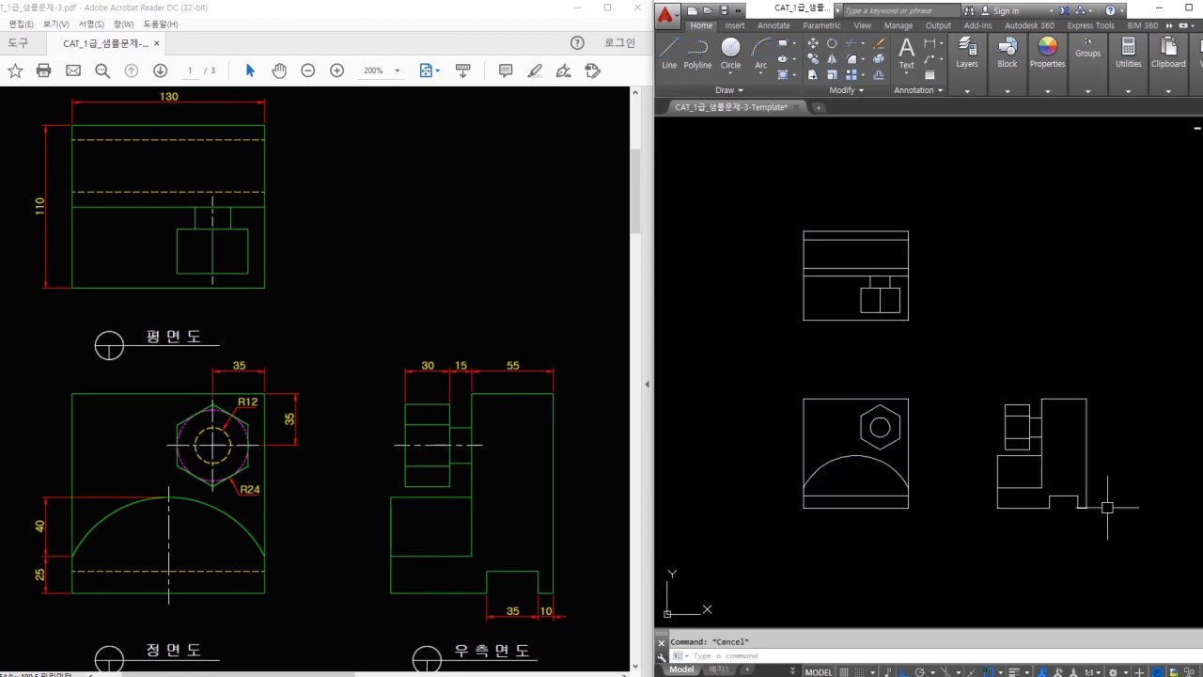
pyautogui.write('x')
pyautogui.press('space')
pyautogui.click(1109, 533)
pyautogui.click(727, 208)
pyautogui.press('space')
pyautogui.click(836, 223)
pyautogui.press('Escape')
# - Set the color, lineweight and linetype of all objects in the three views to ByLayer
pyautogui.click(767, 190)
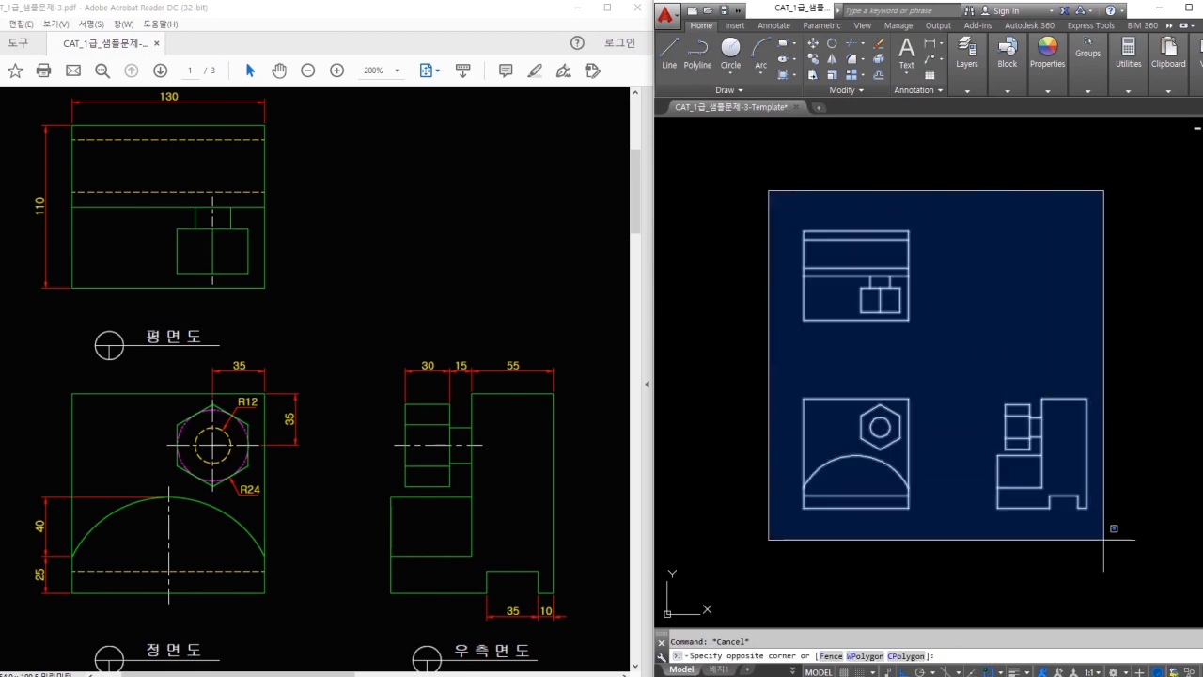
pyautogui.click(1132, 547)
pyautogui.click(1061, 91)
pyautogui.click(1081, 89)
pyautogui.click(1169, 107)
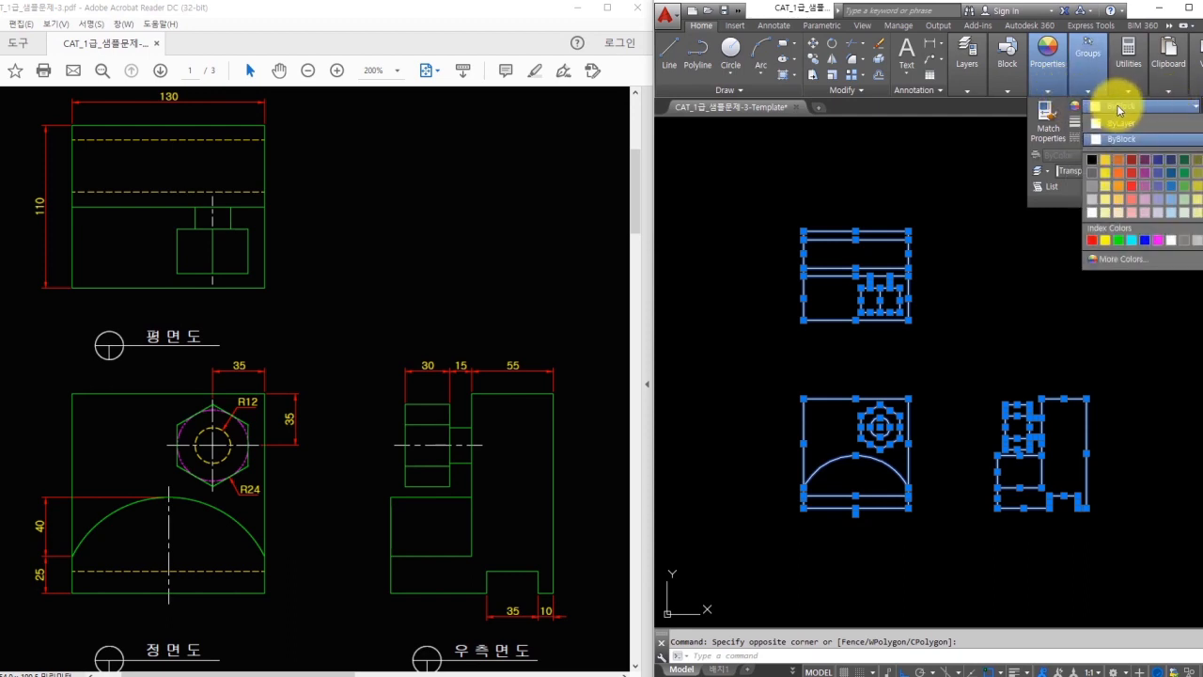
pyautogui.click(1128, 123)
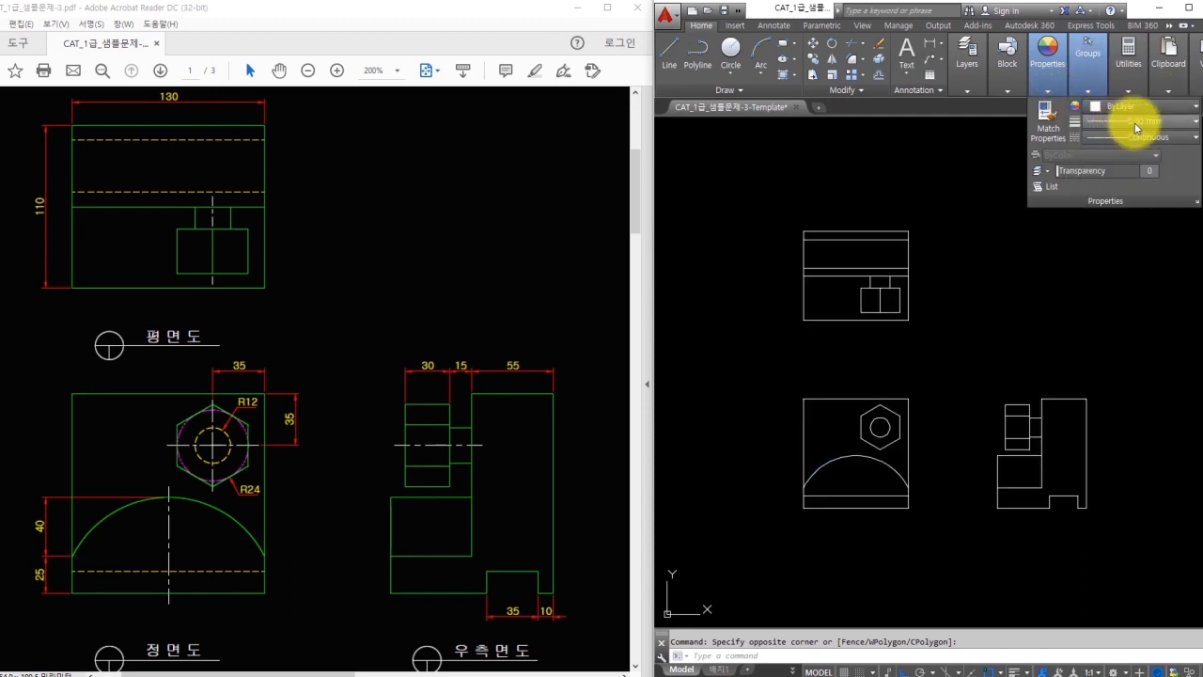
pyautogui.click(1140, 122)
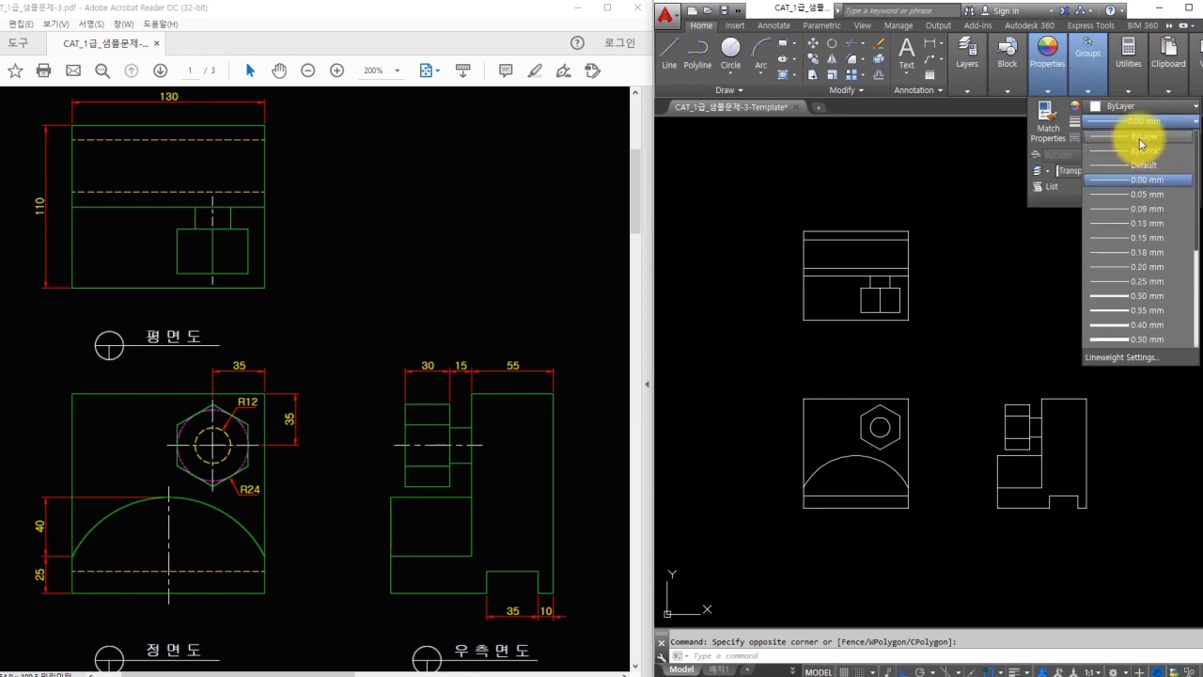
pyautogui.click(1139, 141)
pyautogui.click(1123, 137)
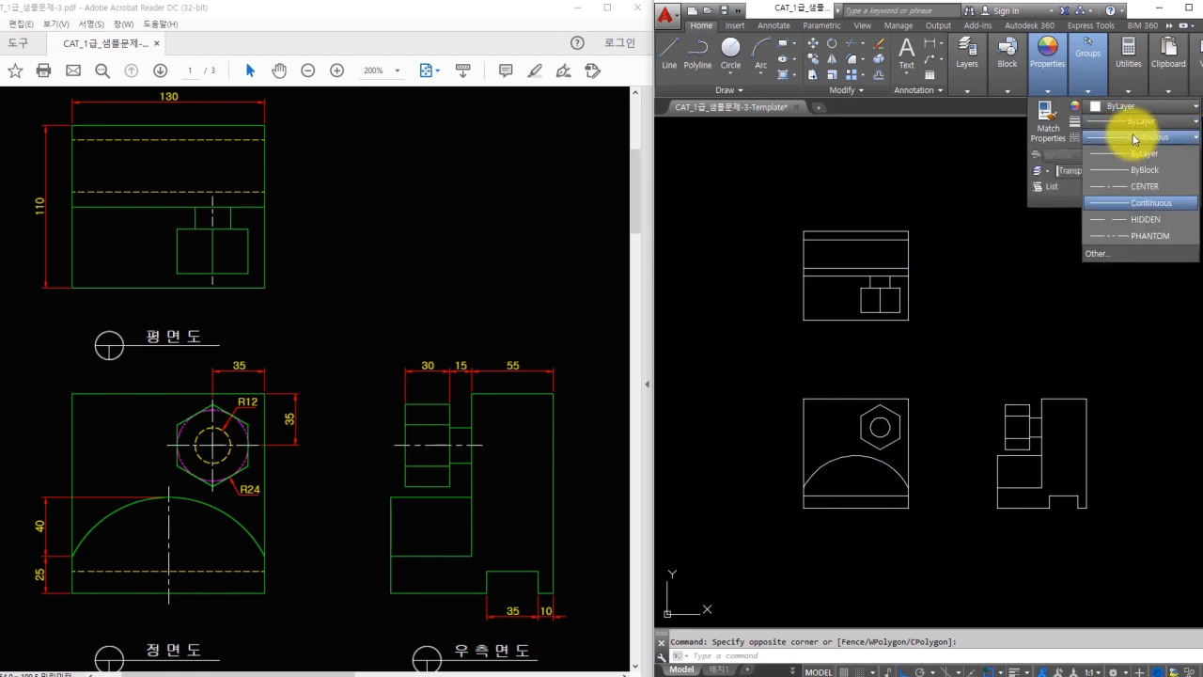
pyautogui.click(1143, 156)
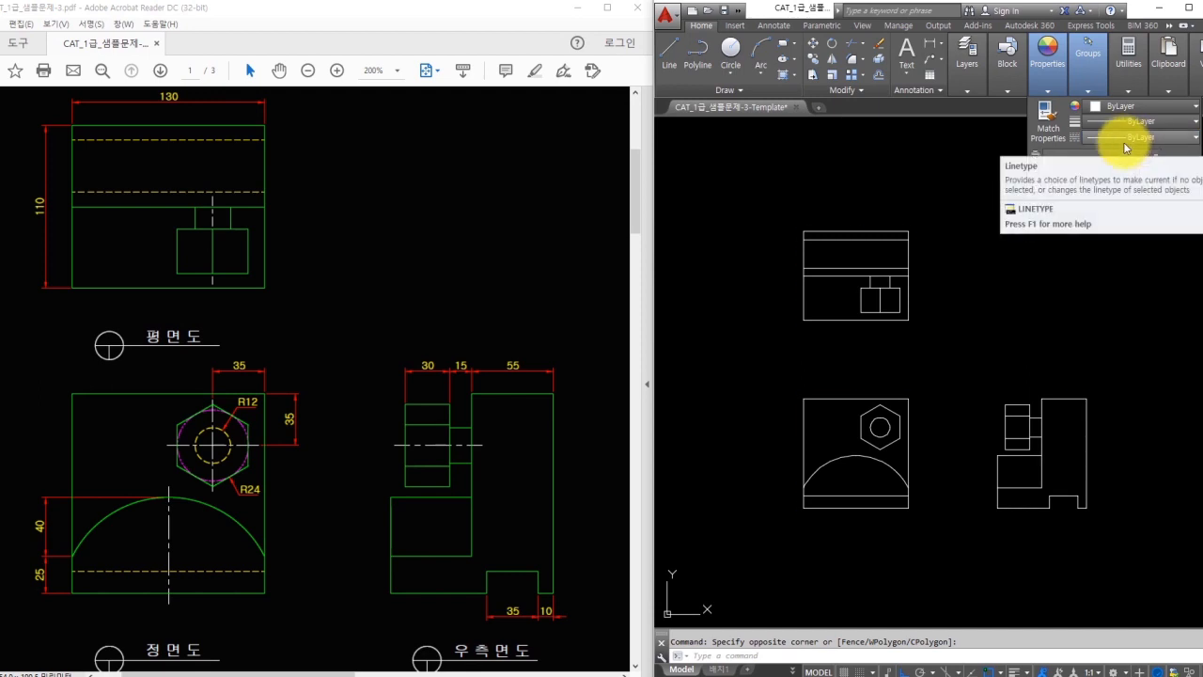
pyautogui.press('Escape')
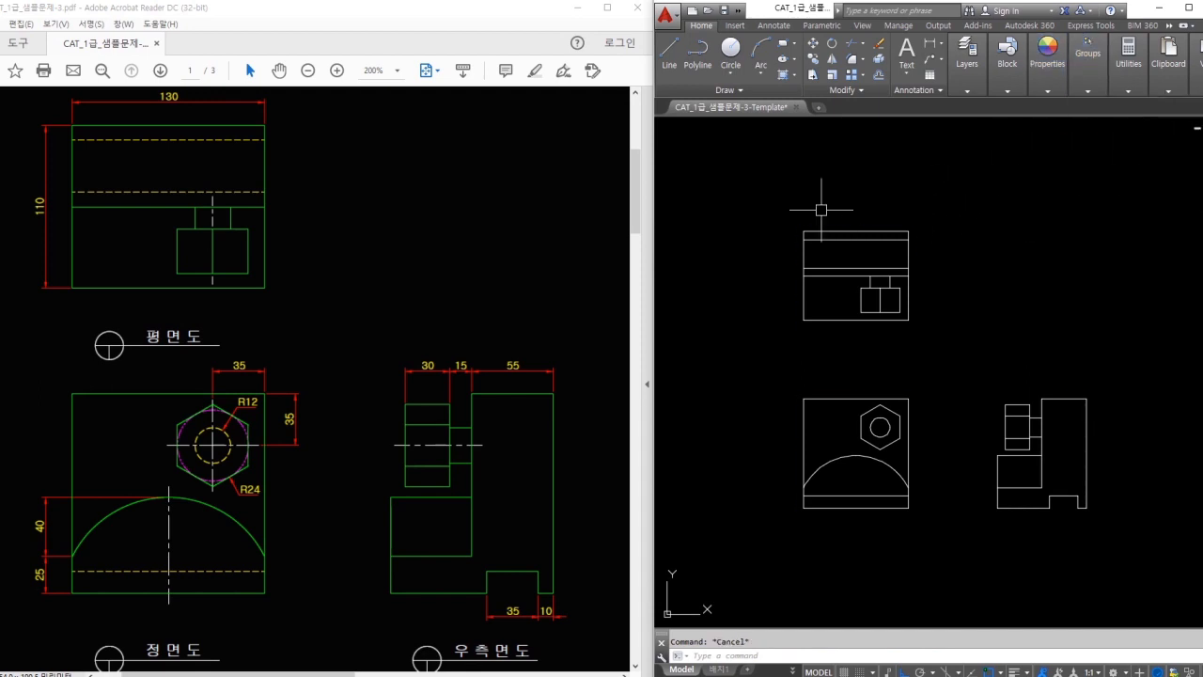
# - Move all geometry of the three views to the 외형선 layer
pyautogui.click(773, 208)
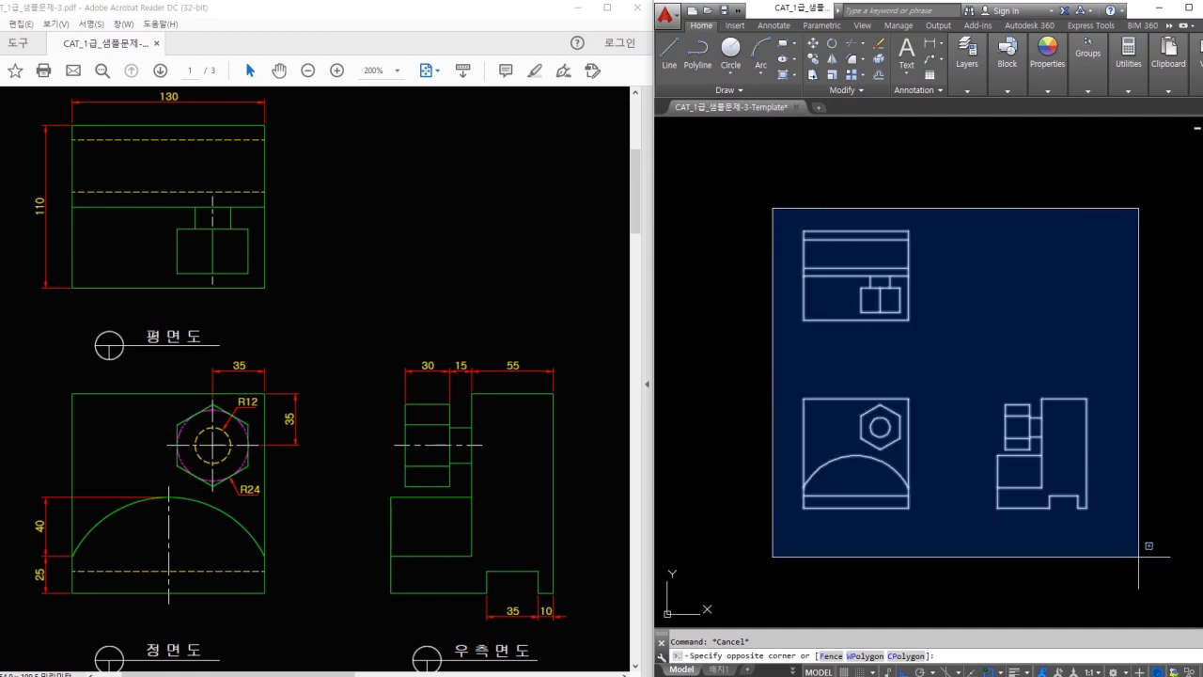
pyautogui.click(1175, 596)
pyautogui.moveTo(970, 75)
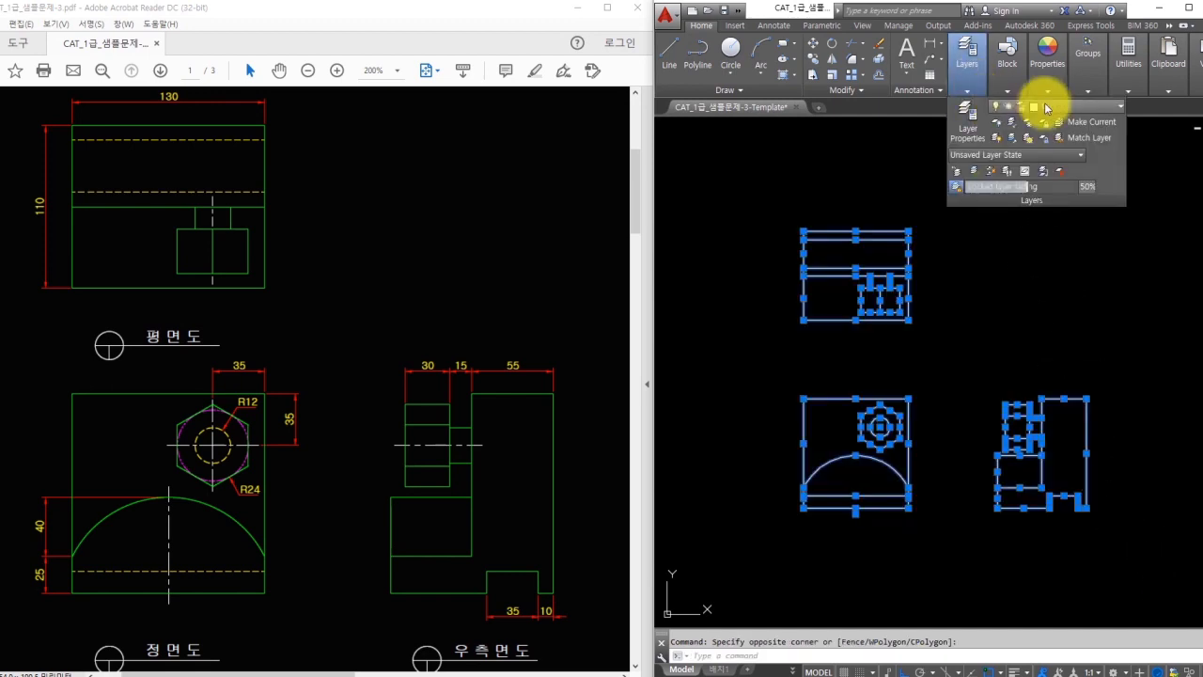
pyautogui.click(1035, 105)
pyautogui.click(1064, 200)
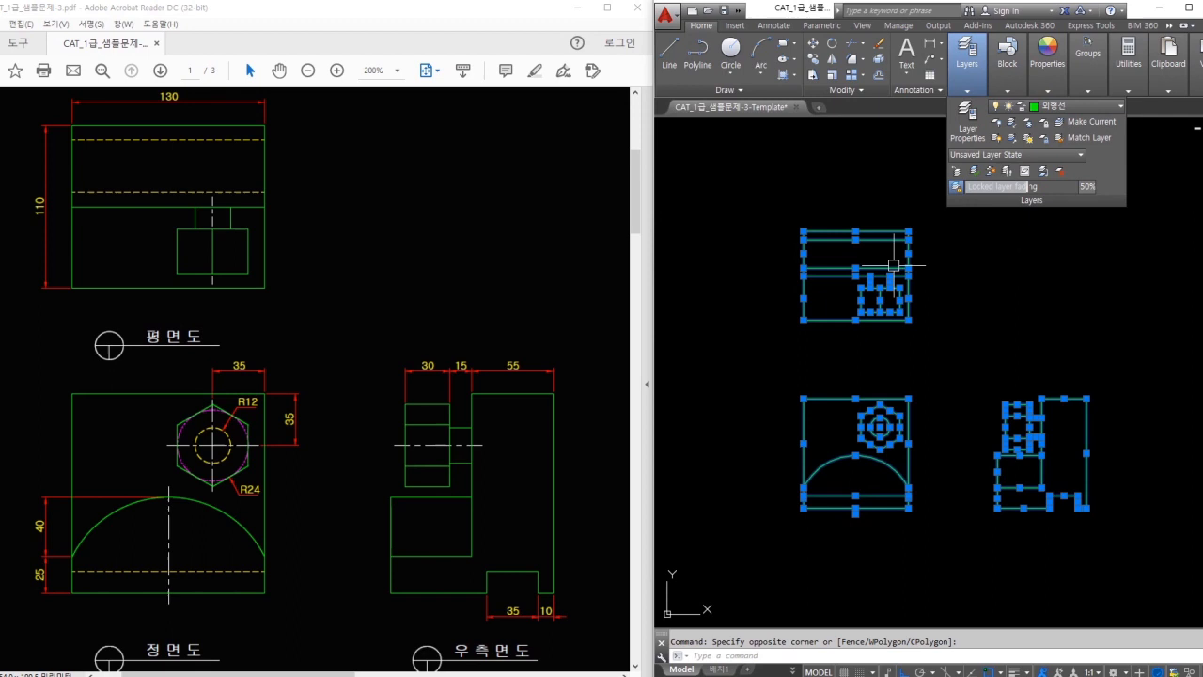
pyautogui.press('Escape')
# - Move the top view's two inner slot lines and the front view's circle to the 숨은선 layer
pyautogui.scroll(2, 879, 267)
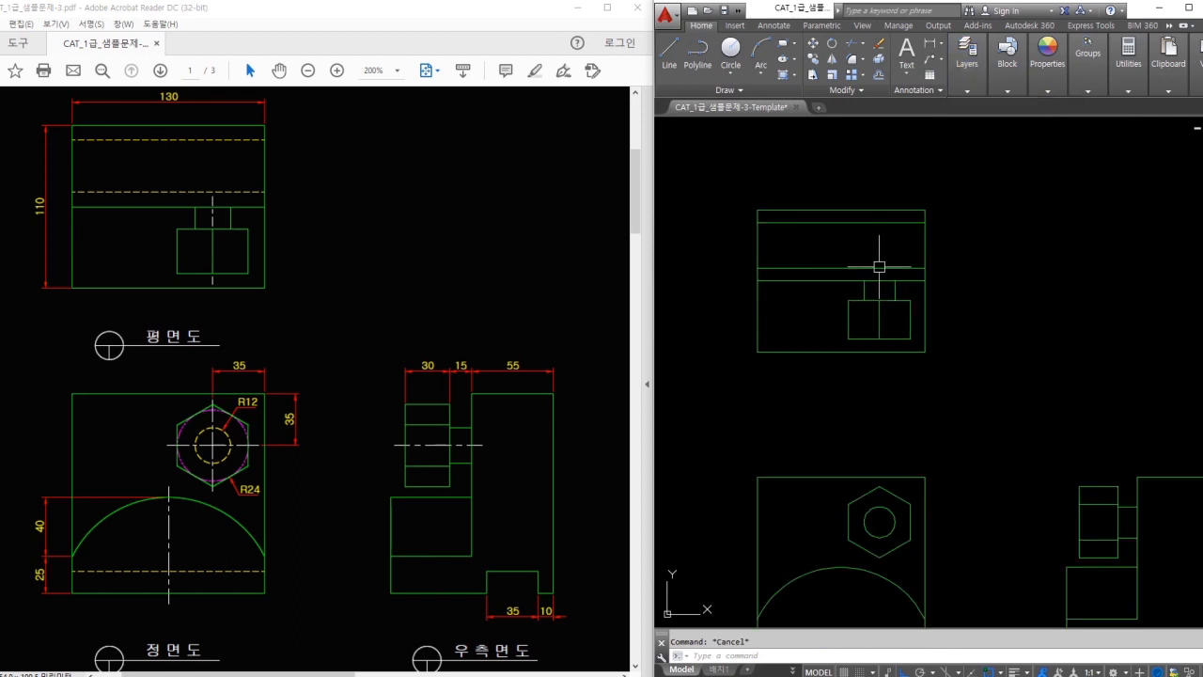
pyautogui.click(871, 217)
pyautogui.click(857, 227)
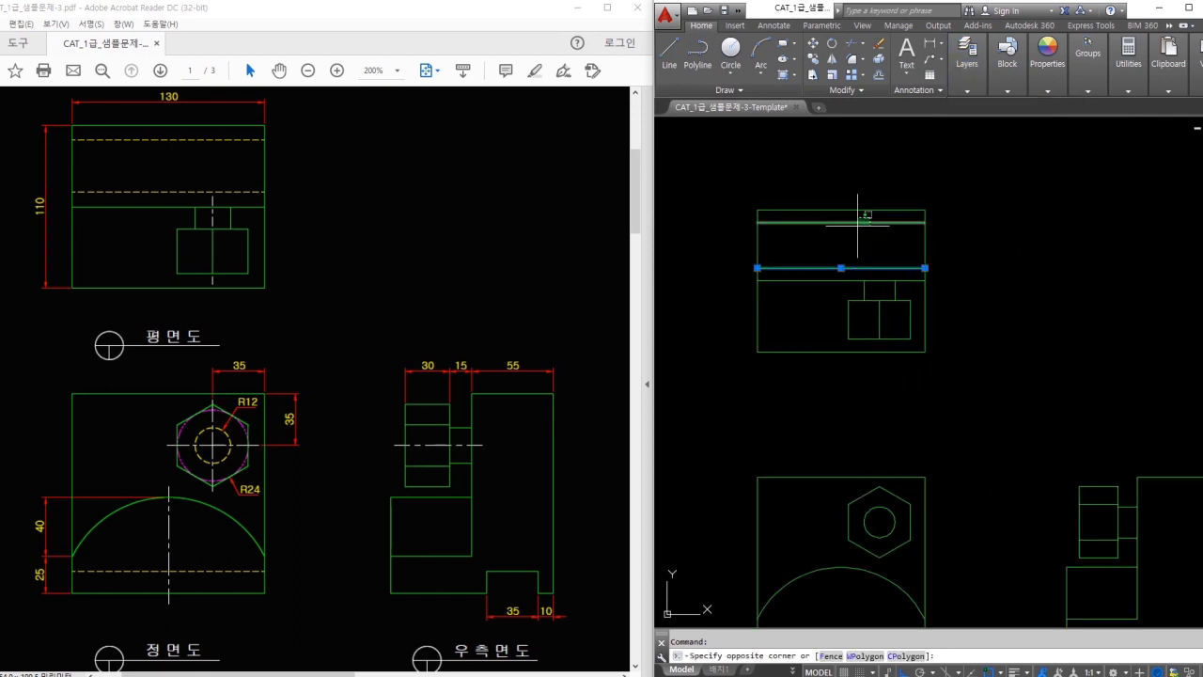
pyautogui.click(859, 542)
pyautogui.moveTo(967, 470); pyautogui.dragTo(958, 370, button='middle')
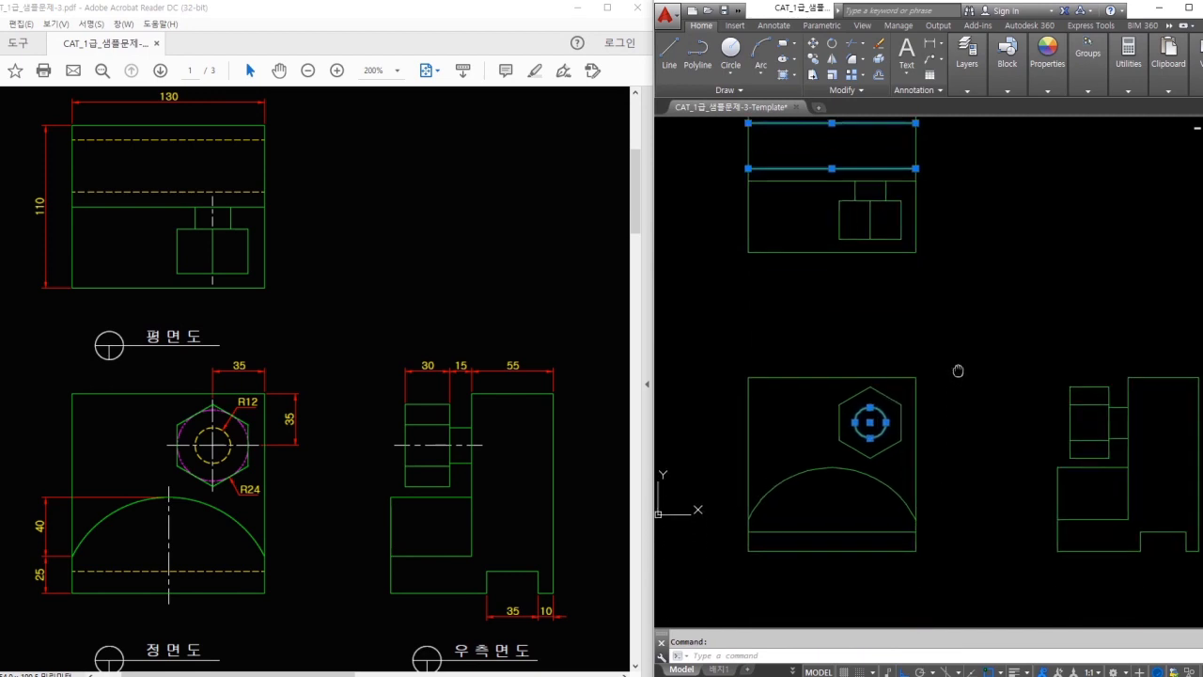
pyautogui.click(970, 71)
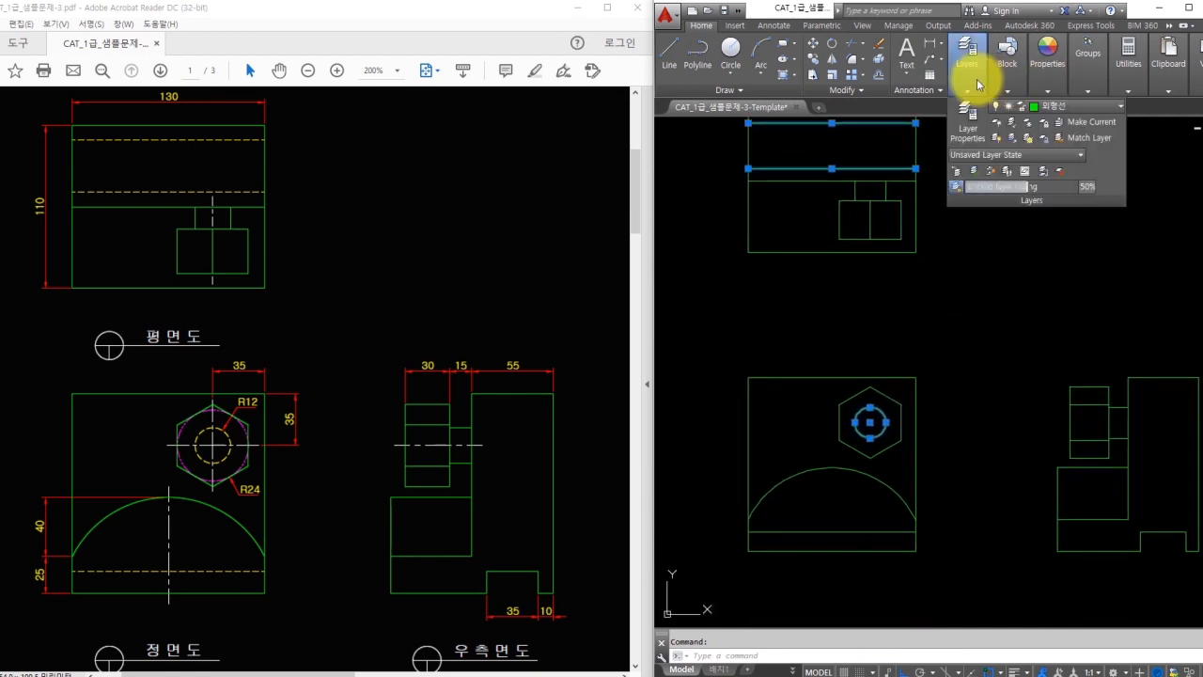
pyautogui.click(1057, 106)
pyautogui.click(1059, 186)
pyautogui.moveTo(947, 300); pyautogui.dragTo(941, 344, button='middle')
pyautogui.press('Escape')
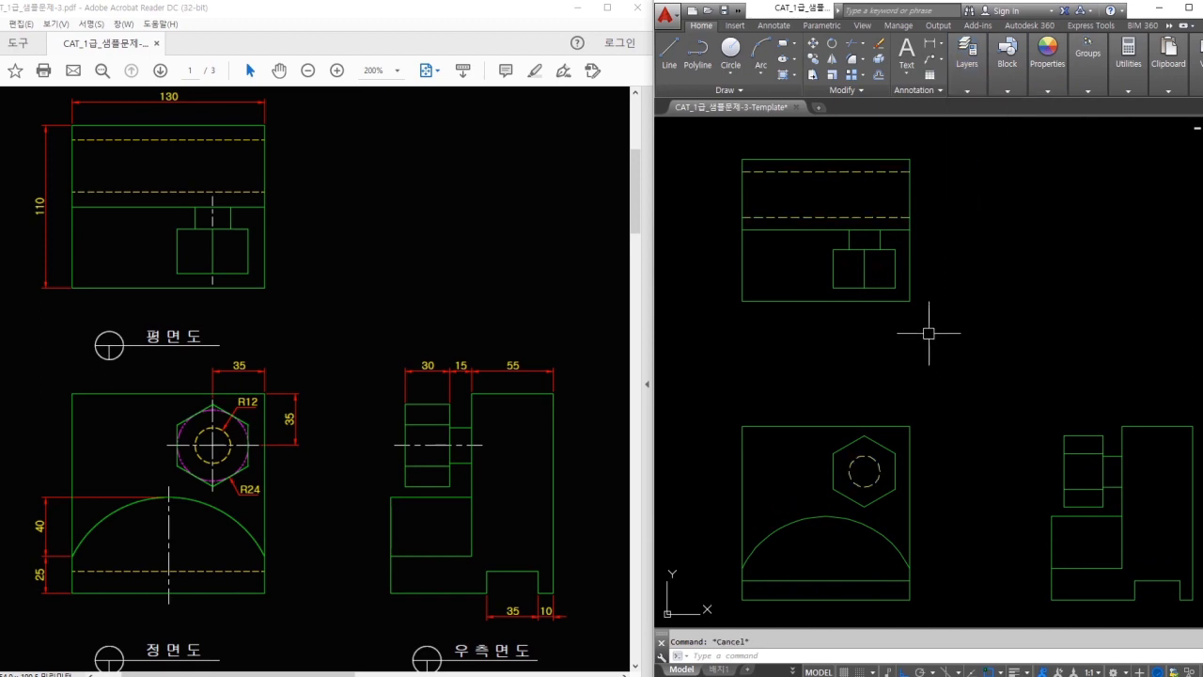
# - Make 중심선 the current layer and draw vertical centre line segments above and below the hex head in the top view
pyautogui.scroll(5, 846, 245)
pyautogui.write('l')
pyautogui.press('Return')
pyautogui.click(968, 89)
pyautogui.click(1043, 107)
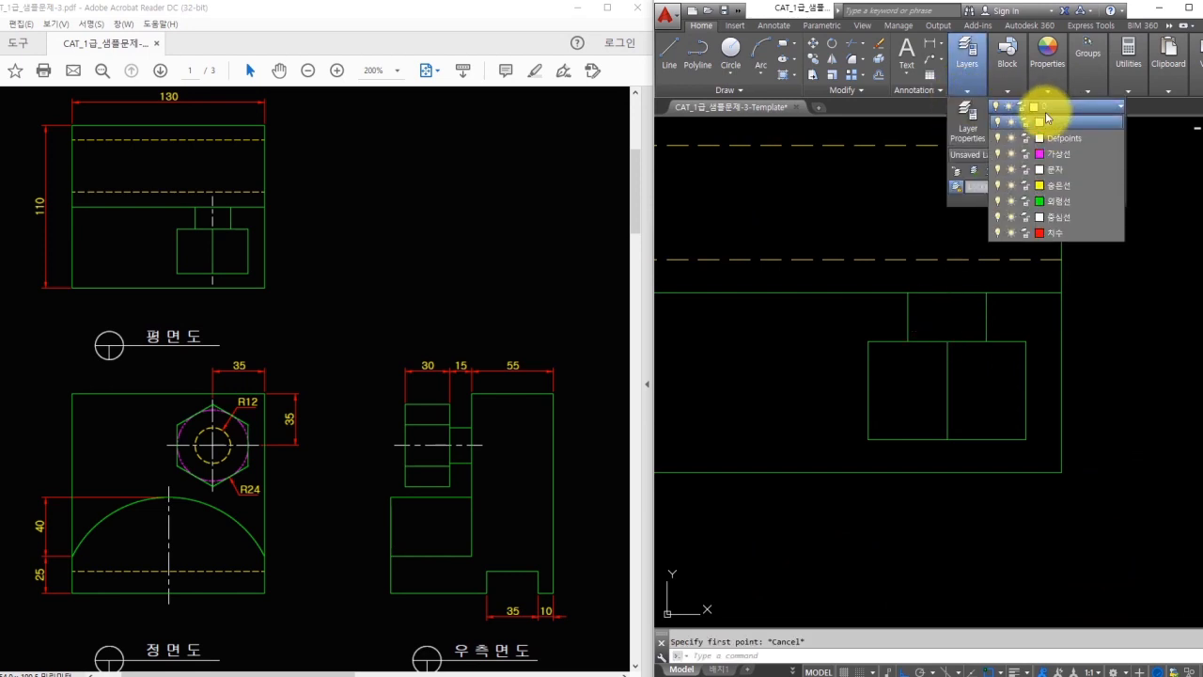
pyautogui.click(1053, 216)
pyautogui.press('Return')
pyautogui.click(947, 341)
pyautogui.click(958, 292)
pyautogui.press('Escape')
pyautogui.click(959, 314)
pyautogui.click(940, 305)
pyautogui.press('Escape')
pyautogui.click(947, 450)
pyautogui.press('Escape')
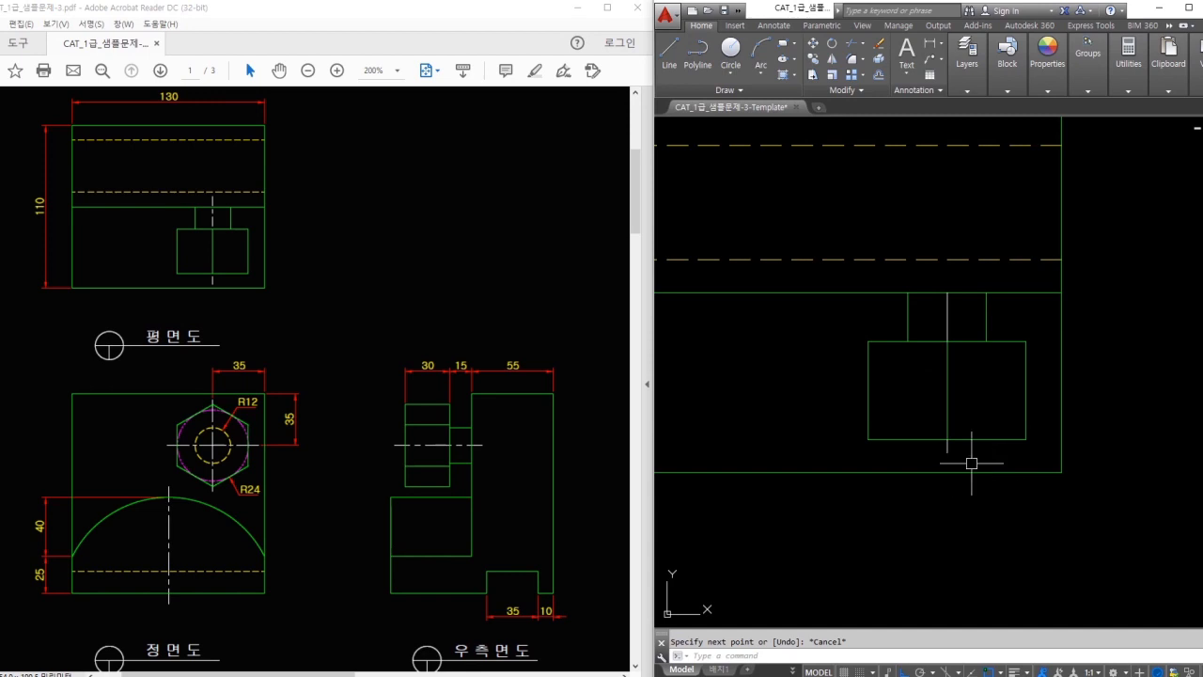
# - Lengthen the outer ends of the top view's centre line segments by a delta of 5
pyautogui.scroll(2, 953, 313)
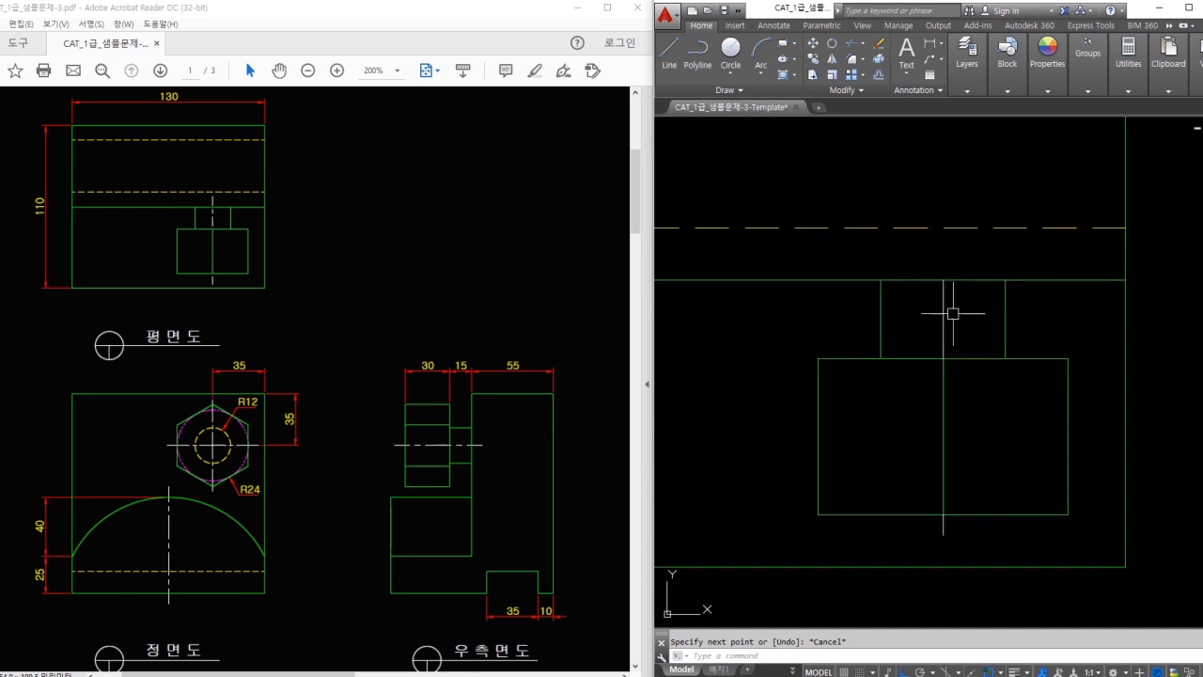
pyautogui.write('len')
pyautogui.press('Return')
pyautogui.write('de')
pyautogui.press('Return')
pyautogui.write('5')
pyautogui.press('Return')
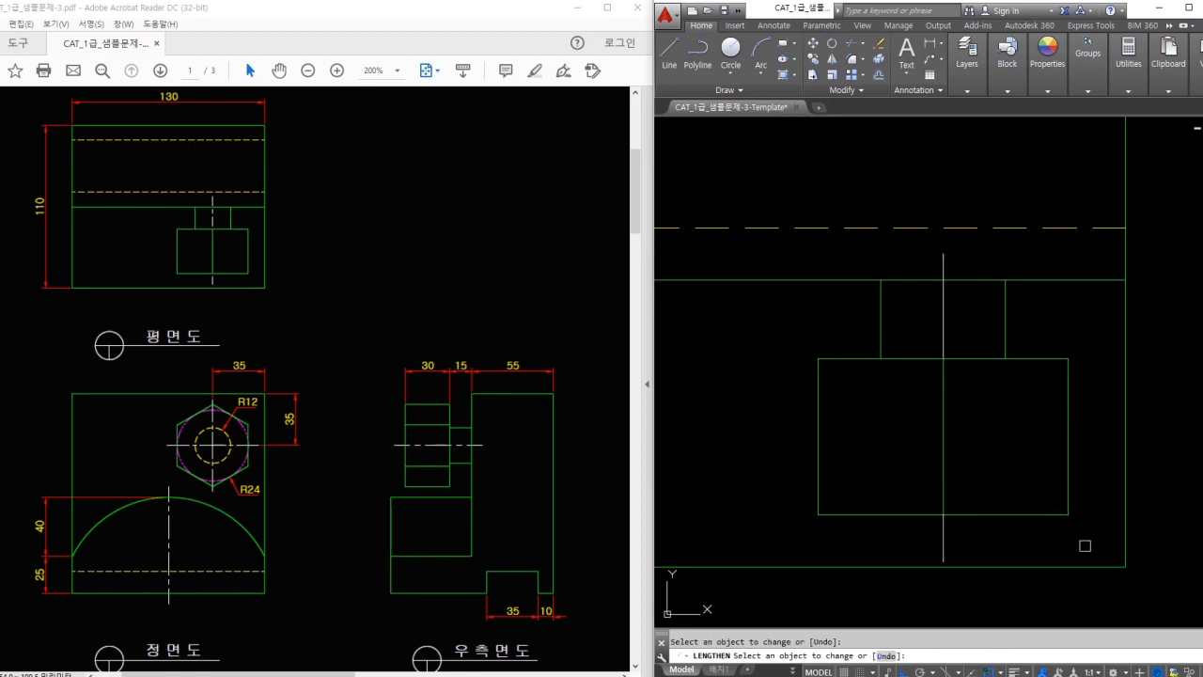
pyautogui.press('Escape')
# - Shorten the centre line segments with a delta of -3 at the ends that touch the hex head in the top view
pyautogui.write('lend')
pyautogui.press('Return')
pyautogui.write('e')
pyautogui.press('Return')
pyautogui.press('Escape')
pyautogui.press('Return')
pyautogui.press('Return')
pyautogui.write('-3')
pyautogui.press('Return')
pyautogui.press('Escape')
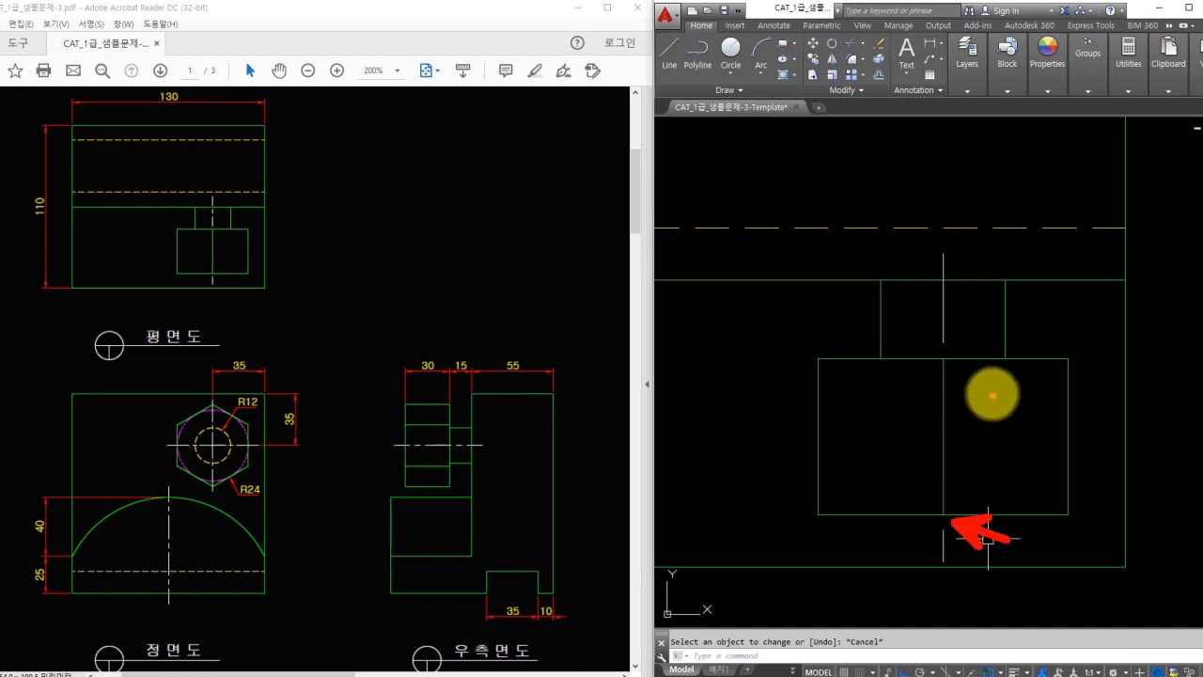
pyautogui.moveTo(949, 351); pyautogui.dragTo(985, 354)
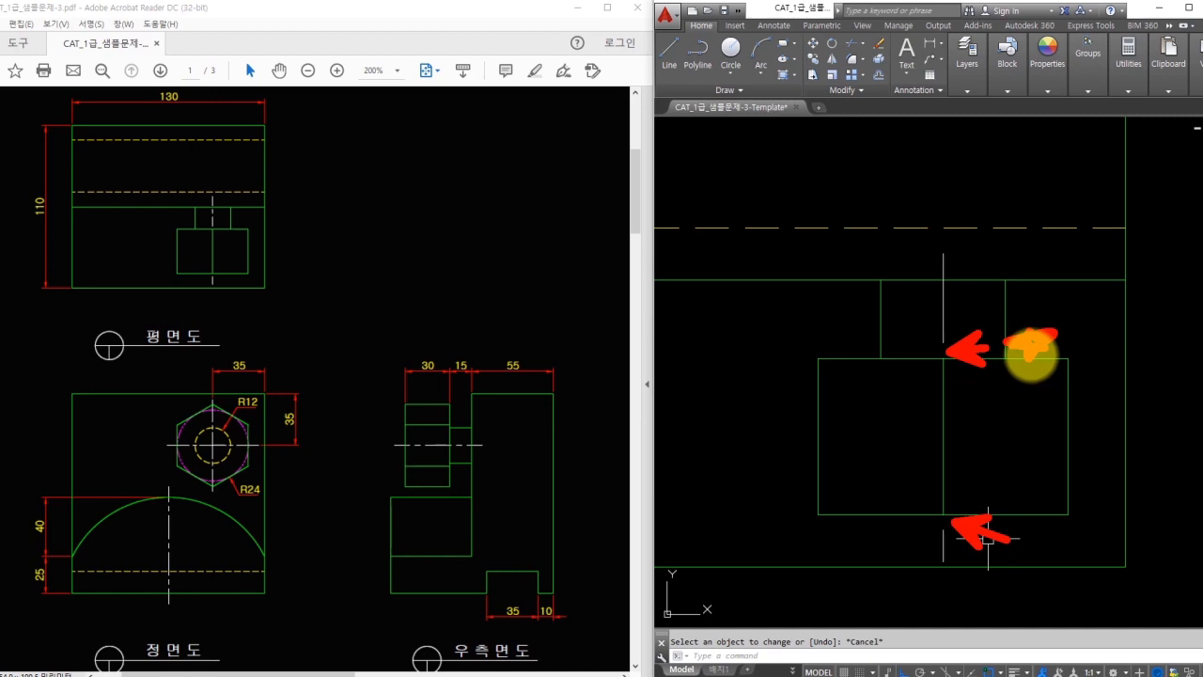
pyautogui.press('Escape')
pyautogui.moveTo(968, 350)
pyautogui.mouseDown()
pyautogui.moveTo(939, 250)
pyautogui.moveTo(945, 335)
pyautogui.moveTo(961, 337)
pyautogui.mouseUp()
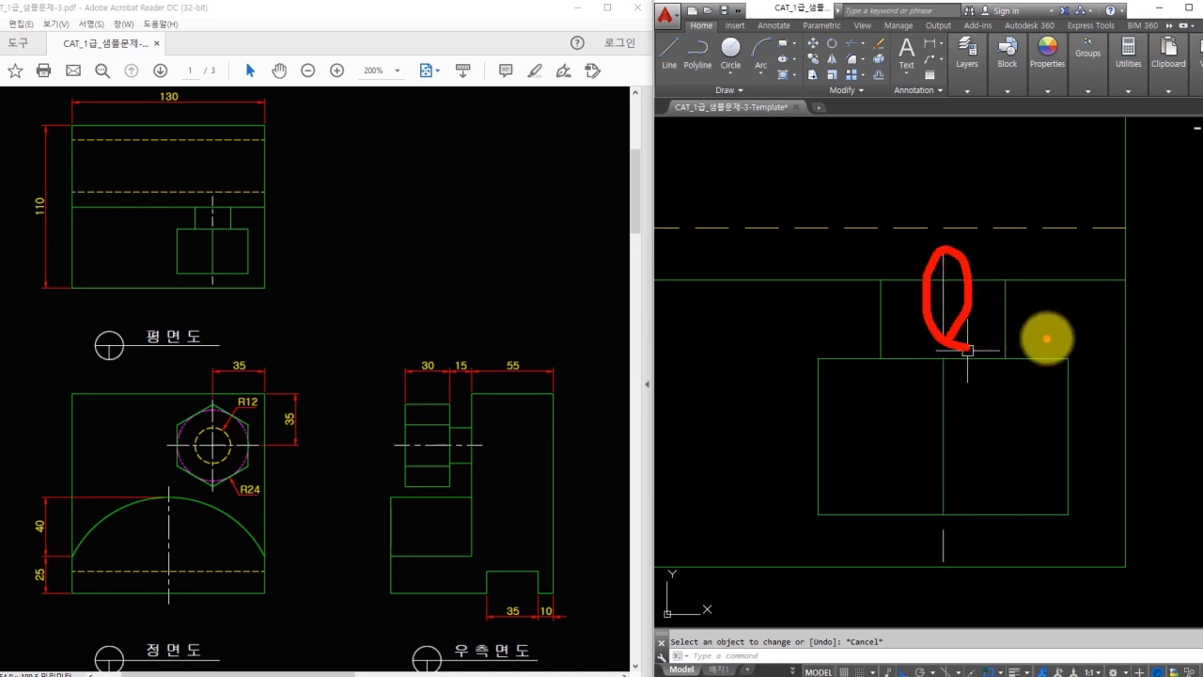
pyautogui.press('Escape')
pyautogui.moveTo(1049, 257); pyautogui.dragTo(1073, 305)
pyautogui.moveTo(1080, 289); pyautogui.dragTo(1106, 288)
pyautogui.moveTo(1092, 275)
pyautogui.mouseDown()
pyautogui.moveTo(1091, 305)
pyautogui.moveTo(1105, 307)
pyautogui.mouseUp()
pyautogui.moveTo(1131, 288)
pyautogui.mouseDown()
pyautogui.moveTo(1132, 303)
pyautogui.moveTo(1171, 285)
pyautogui.moveTo(1181, 319)
pyautogui.mouseUp()
pyautogui.press('Escape')
# - Try several global linetype scales with LTSCALE and settle on 0.3
pyautogui.write('lts')
pyautogui.press('Return')
pyautogui.write('0.4')
pyautogui.press('Return')
pyautogui.press('Return')
pyautogui.write('0.3')
pyautogui.press('Return')
pyautogui.press('Return')
pyautogui.write('3')
pyautogui.press('Return')
pyautogui.press('Return')
pyautogui.write('0.3')
pyautogui.press('Return')
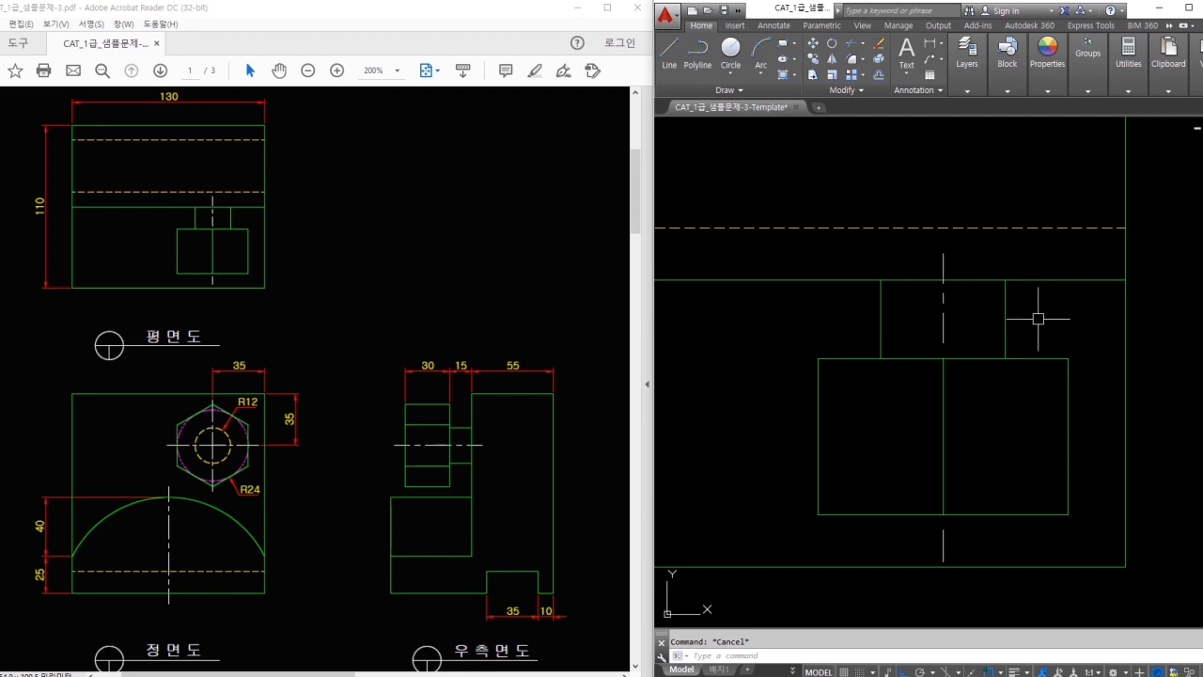
# - Draw horizontal and vertical centre lines across the hexagon in the front view
pyautogui.scroll(-6, 1038, 318)
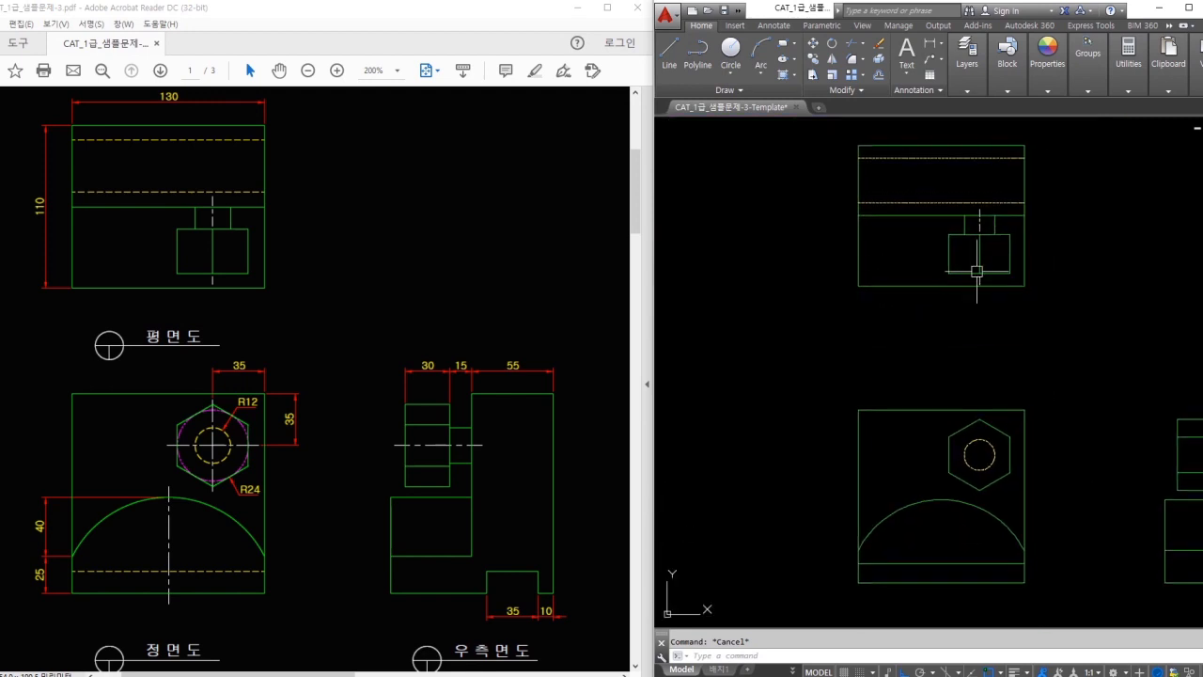
pyautogui.scroll(4, 951, 366)
pyautogui.write('l')
pyautogui.press('Return')
pyautogui.click(894, 362)
pyautogui.click(1052, 374)
pyautogui.press('Return')
pyautogui.press('Return')
pyautogui.click(982, 289)
pyautogui.click(977, 448)
pyautogui.press('Escape')
# - Draw a vertical centre line from the arc's peak to the base's bottom edge in the front view
pyautogui.moveTo(952, 479); pyautogui.dragTo(1005, 308, button='middle')
pyautogui.press('Return')
pyautogui.click(929, 305)
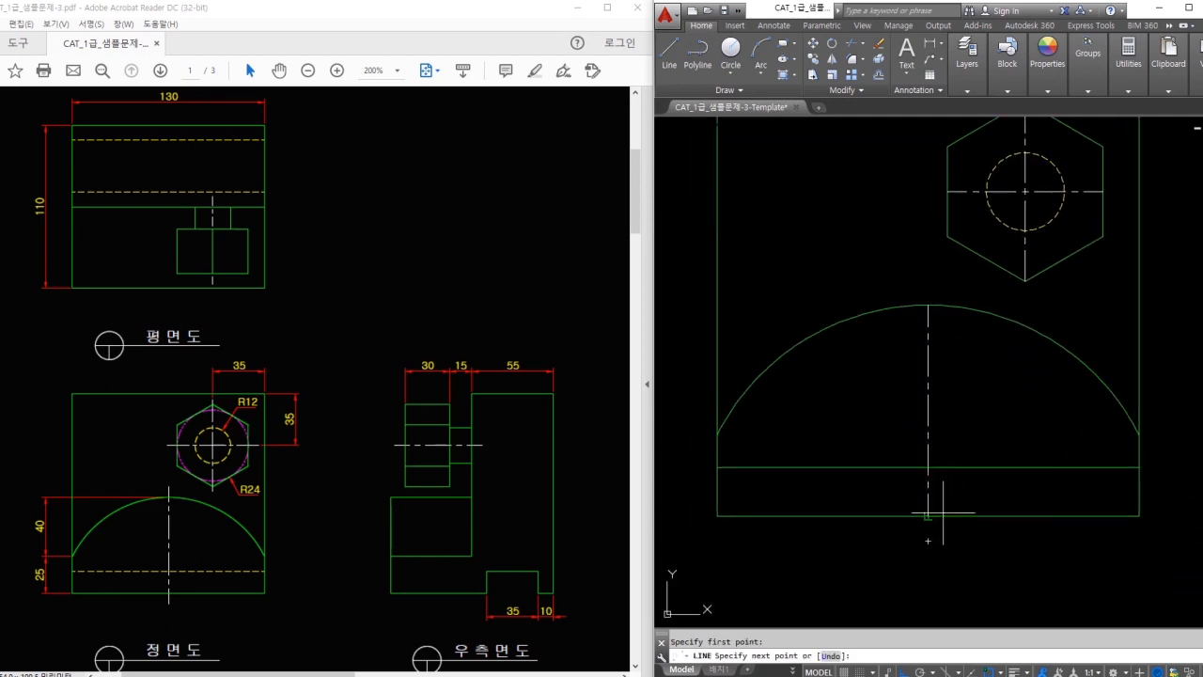
pyautogui.click(941, 516)
pyautogui.press('Escape')
# - Lengthen both ends of the front view's hexagon and arc centre lines by a delta of 5
pyautogui.moveTo(980, 406); pyautogui.dragTo(976, 447, button='middle')
pyautogui.write('lect an')
pyautogui.press('Return')
pyautogui.press('Return')
pyautogui.write('5')
pyautogui.press('Return')
pyautogui.click(964, 237)
pyautogui.click(1072, 234)
pyautogui.click(1024, 188)
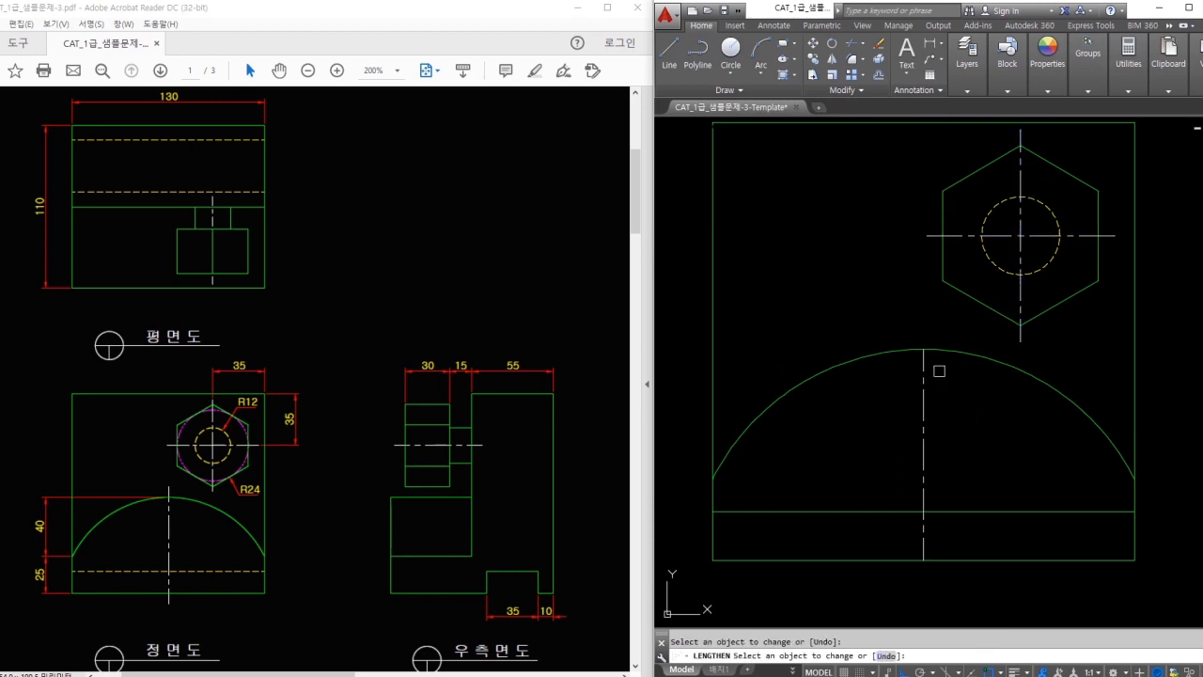
pyautogui.press('Escape')
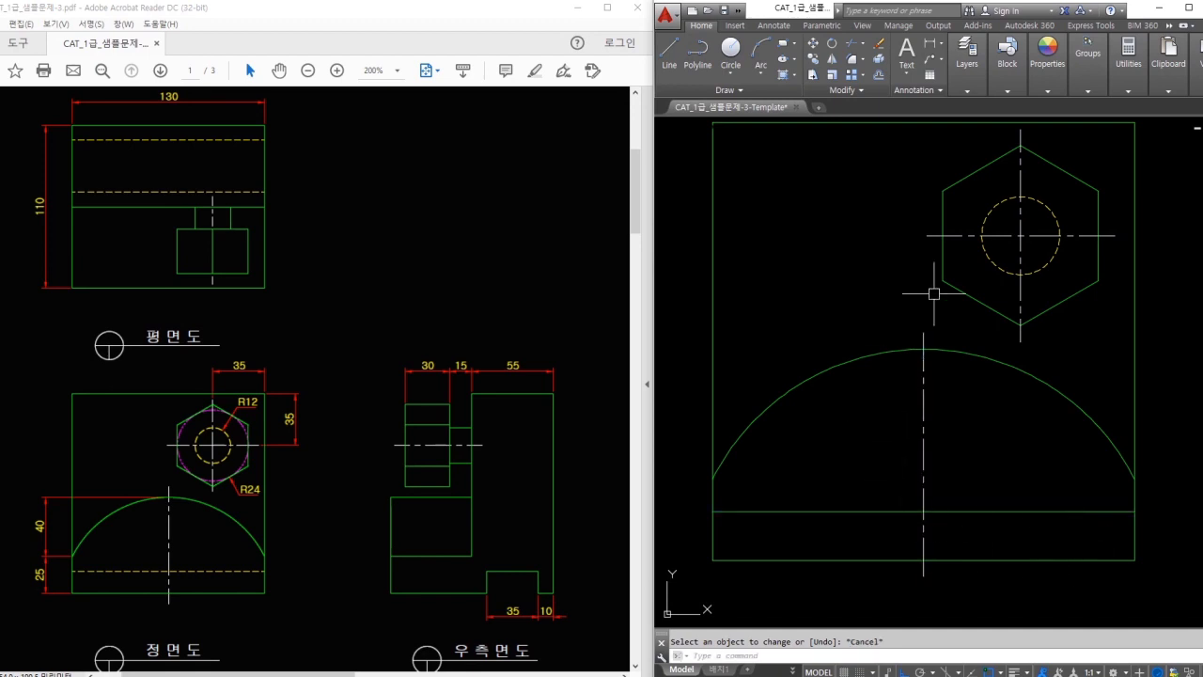
# - Draw a circle inscribed in the front view's hexagon and put it on the 가상선 layer
pyautogui.scroll(2, 922, 306)
pyautogui.write('c')
pyautogui.press('Return')
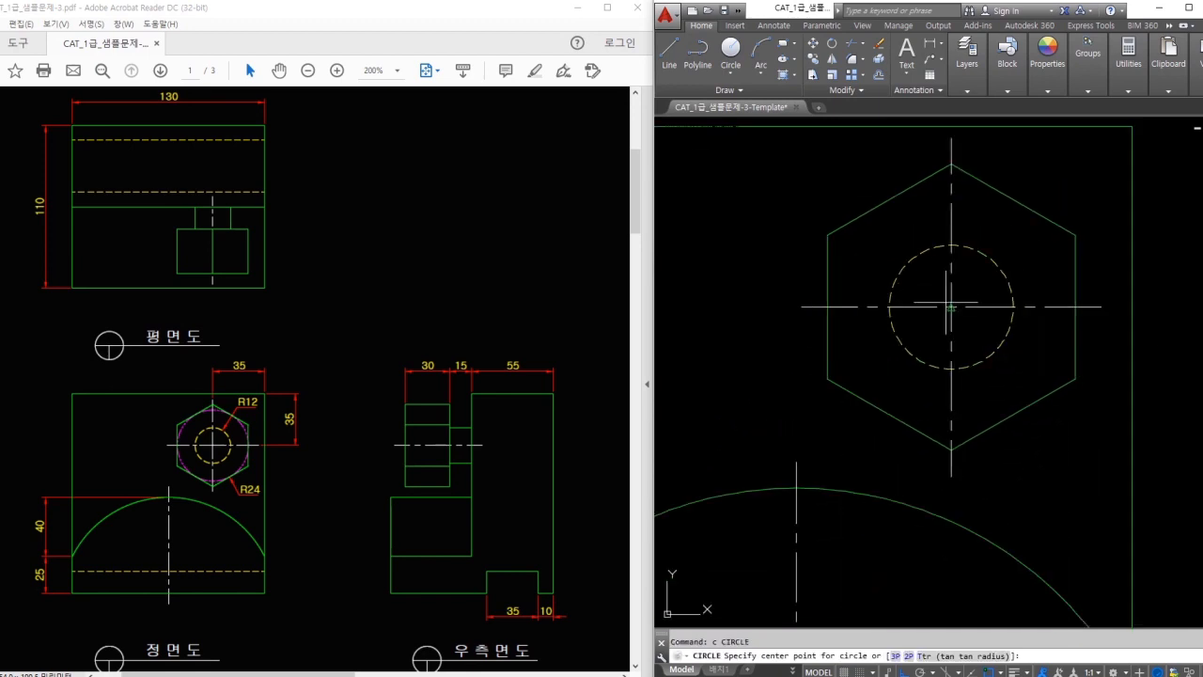
pyautogui.click(951, 306)
pyautogui.click(1013, 199)
pyautogui.click(1015, 199)
pyautogui.click(968, 56)
pyautogui.click(1056, 105)
pyautogui.click(1043, 175)
pyautogui.press('Escape')
# - Draw a horizontal centre line through the bolt's head and shank in the side view
pyautogui.scroll(-2, 1087, 435)
pyautogui.moveTo(1061, 430); pyautogui.dragTo(982, 385, button='middle')
pyautogui.moveTo(1200, 384); pyautogui.dragTo(972, 383, button='middle')
pyautogui.scroll(2, 998, 354)
pyautogui.write(';')
pyautogui.press('Return')
pyautogui.write('l')
pyautogui.press('space')
pyautogui.click(967, 334)
pyautogui.press('Escape')
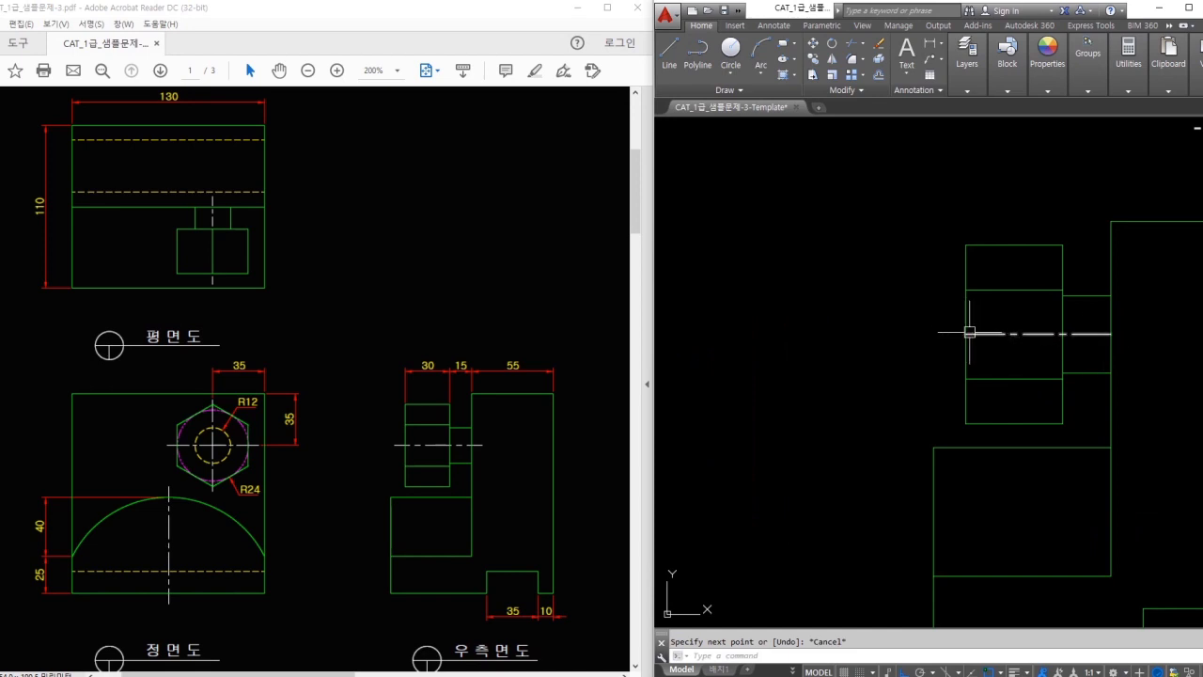
# - Lengthen both ends of the side view's bolt centre line by a delta of 5
pyautogui.write('lect an')
pyautogui.press('space')
pyautogui.write('de')
pyautogui.press('space')
pyautogui.write('5')
pyautogui.press('space')
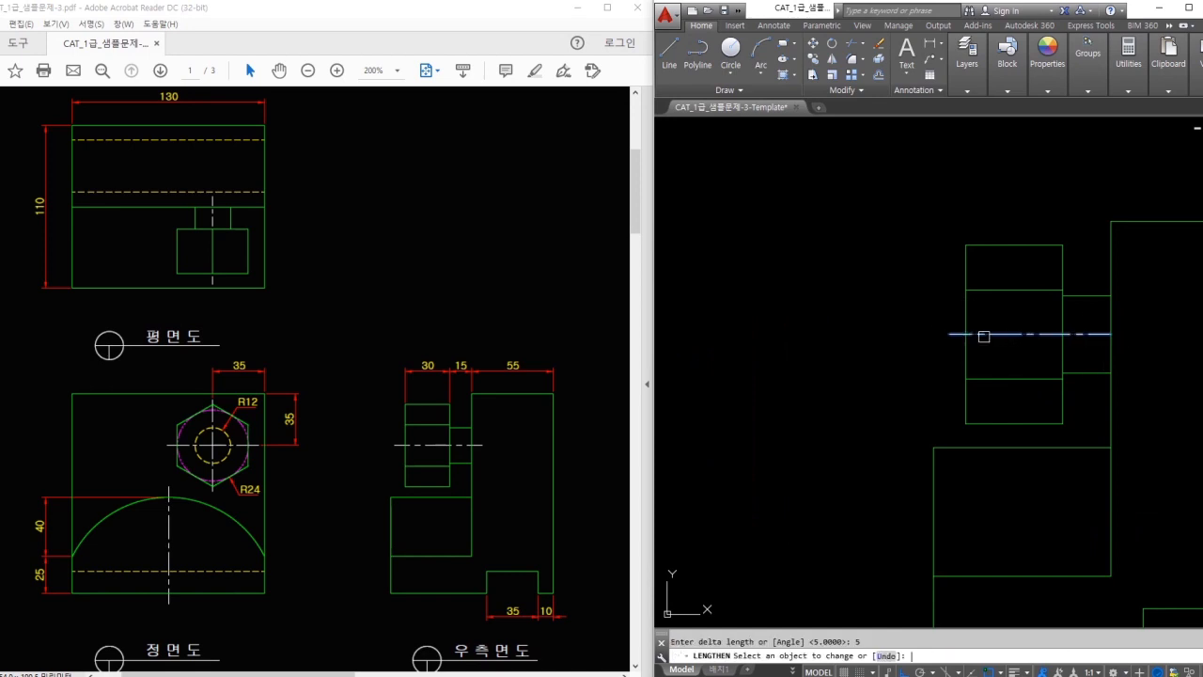
pyautogui.press('Escape')
pyautogui.scroll(-4, 1034, 338)
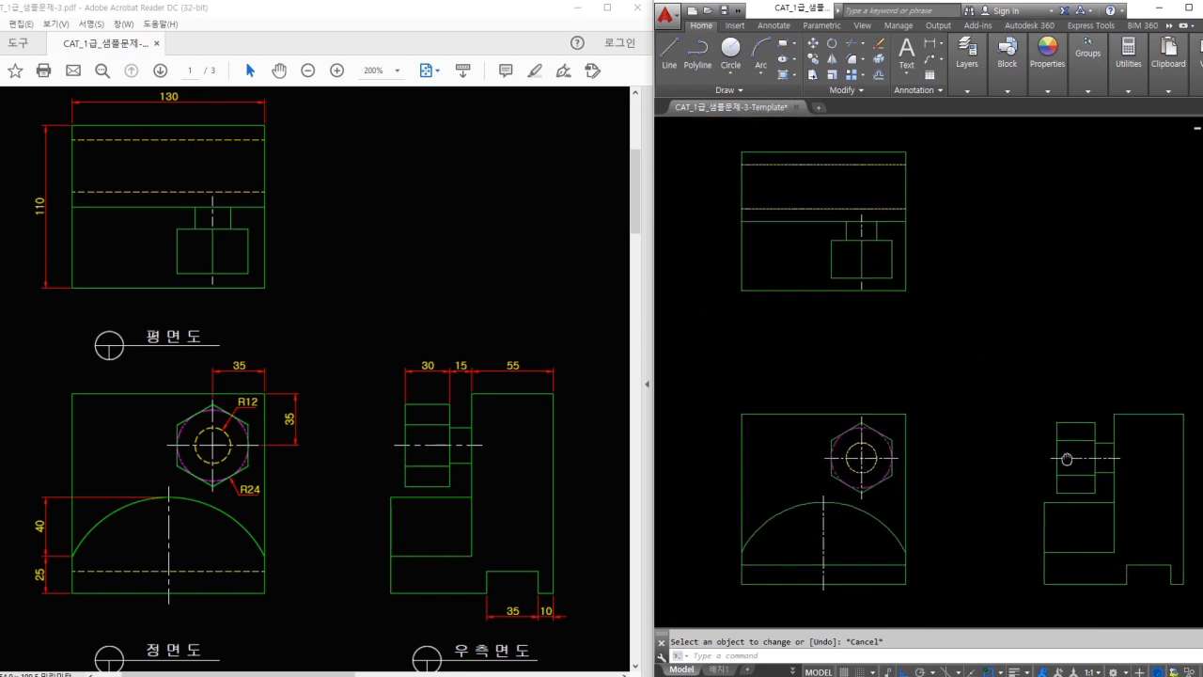
pyautogui.moveTo(978, 258)
pyautogui.mouseDown()
pyautogui.moveTo(965, 266)
pyautogui.moveTo(975, 259)
pyautogui.moveTo(1000, 280)
pyautogui.moveTo(1011, 258)
pyautogui.mouseUp()
pyautogui.moveTo(1023, 259)
pyautogui.mouseDown()
pyautogui.moveTo(1024, 272)
pyautogui.moveTo(1058, 258)
pyautogui.moveTo(1077, 266)
pyautogui.moveTo(1082, 253)
pyautogui.moveTo(1080, 271)
pyautogui.moveTo(1093, 257)
pyautogui.moveTo(1109, 284)
pyautogui.moveTo(1162, 287)
pyautogui.mouseUp()
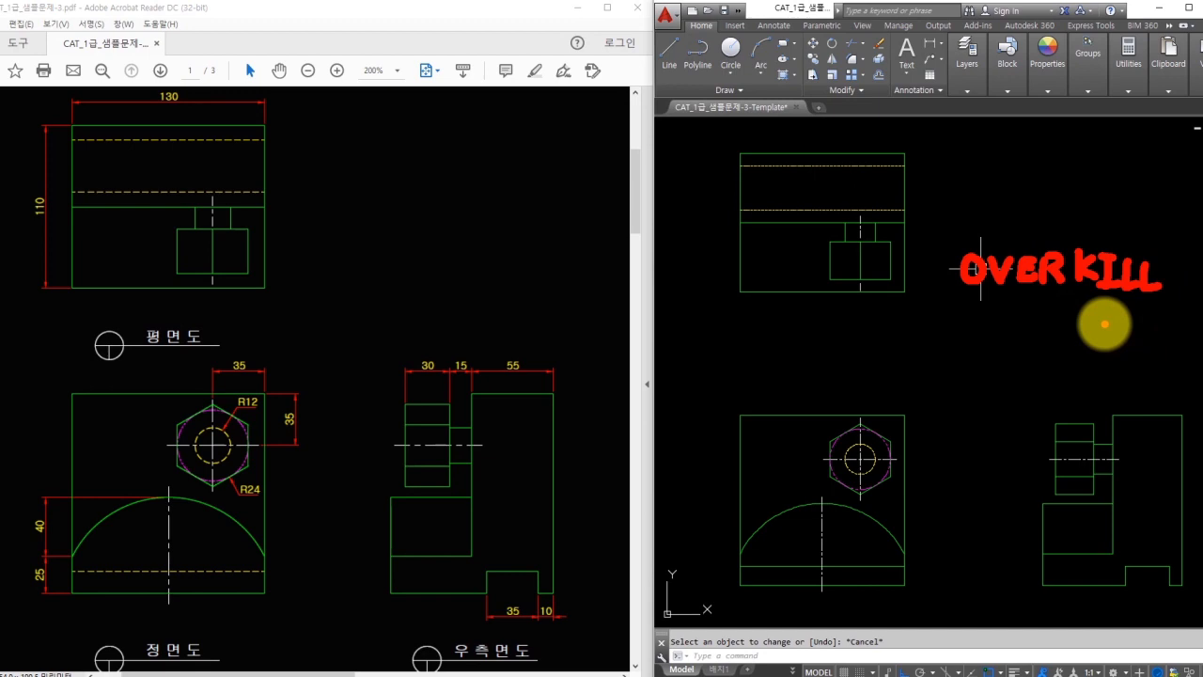
pyautogui.press('Escape')
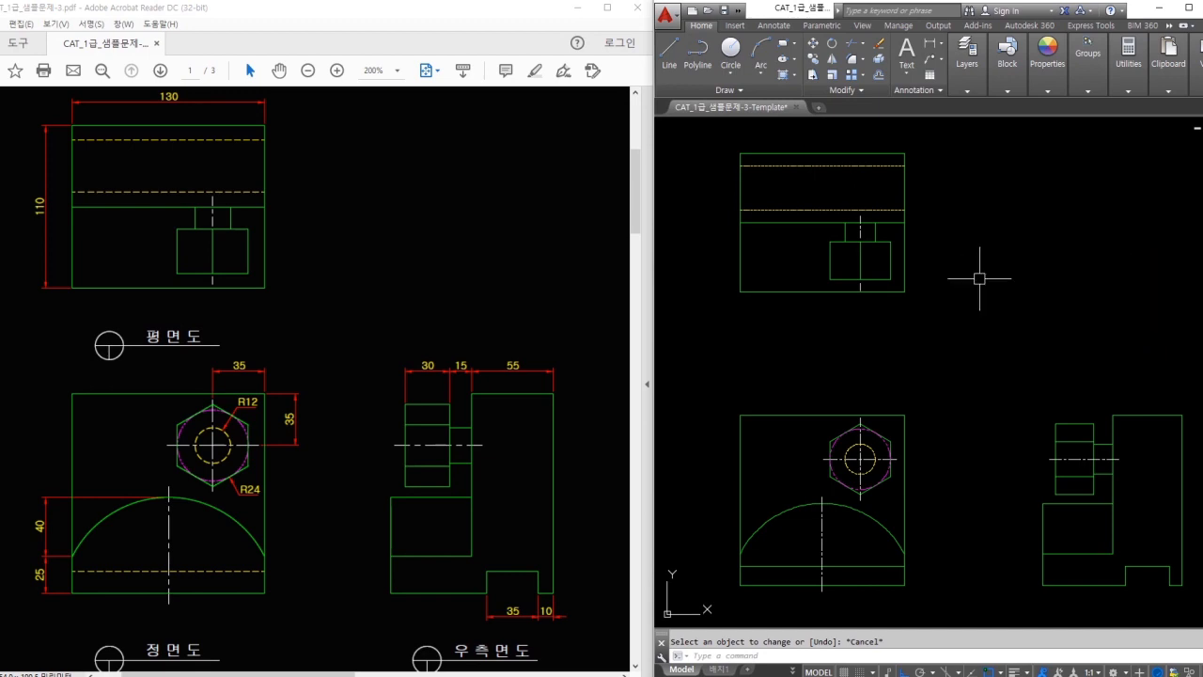
# - Run OVERKILL on all three views with the default options to delete duplicate and overlapping objects
pyautogui.write('overkill')
pyautogui.press('Return')
pyautogui.moveTo(706, 128)
pyautogui.mouseDown()
pyautogui.moveTo(887, 328)
pyautogui.moveTo(1187, 582)
pyautogui.moveTo(1180, 571)
pyautogui.mouseUp()
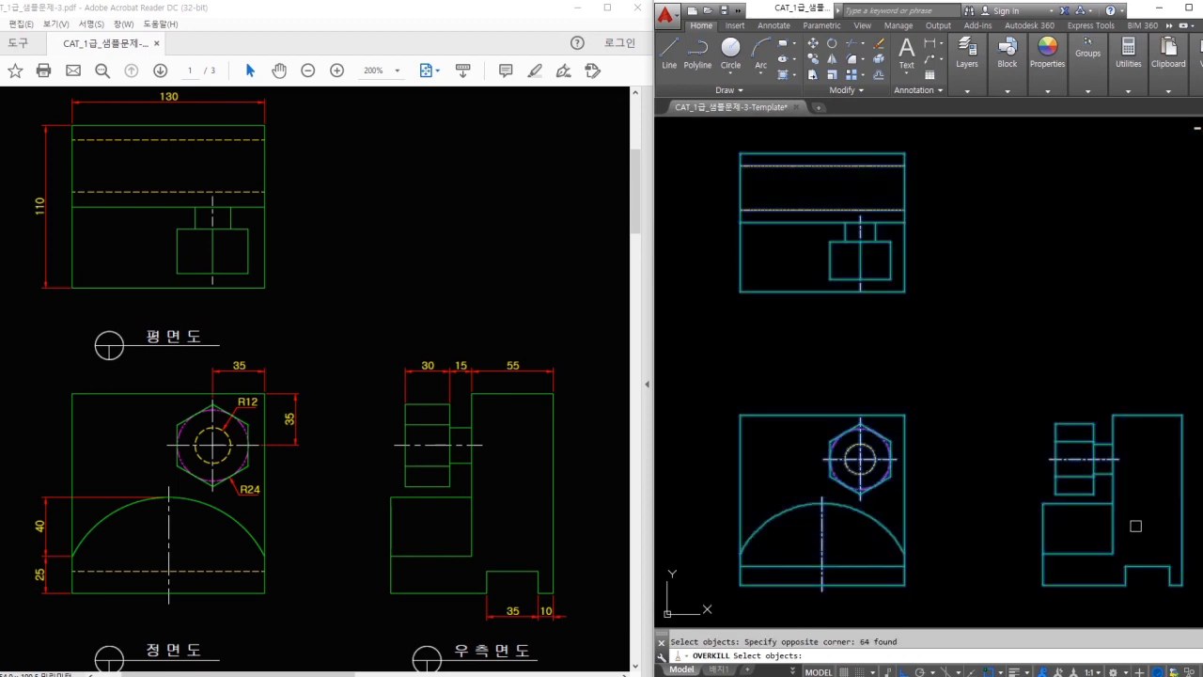
pyautogui.press('Return')
pyautogui.click(933, 463)
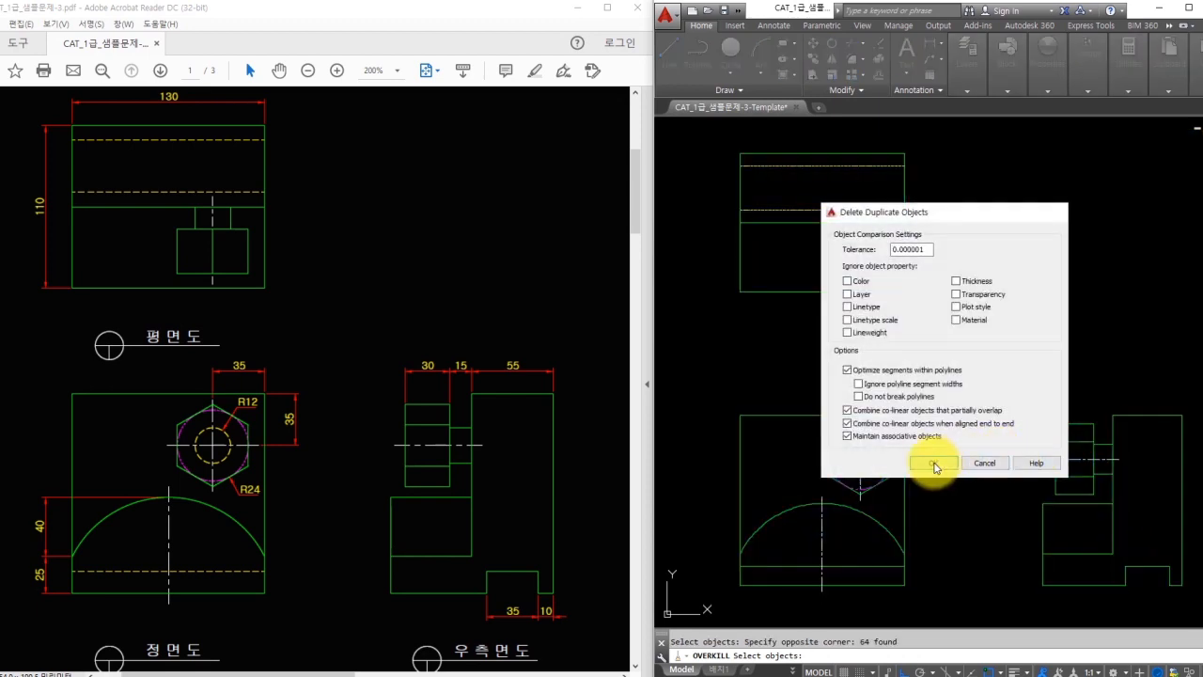
pyautogui.press('Escape')
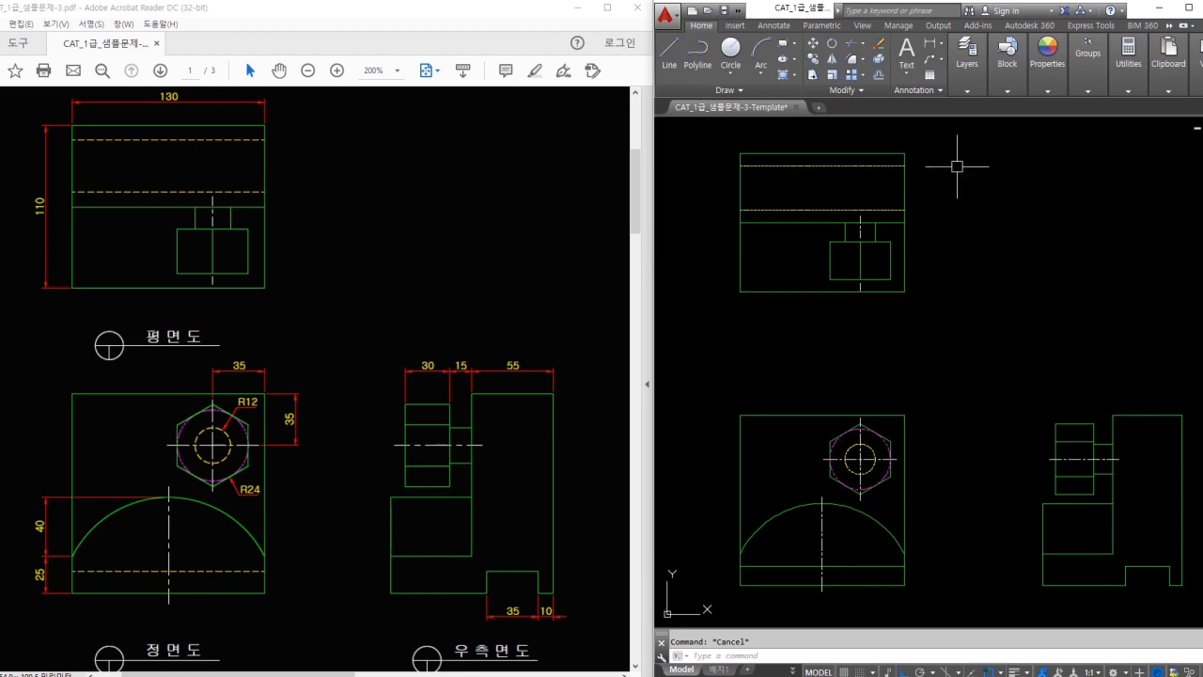
# - Make the orange dimension layer current and start a linear dimension from the upper-left corner of the top view's outline
pyautogui.click(967, 90)
pyautogui.click(1032, 106)
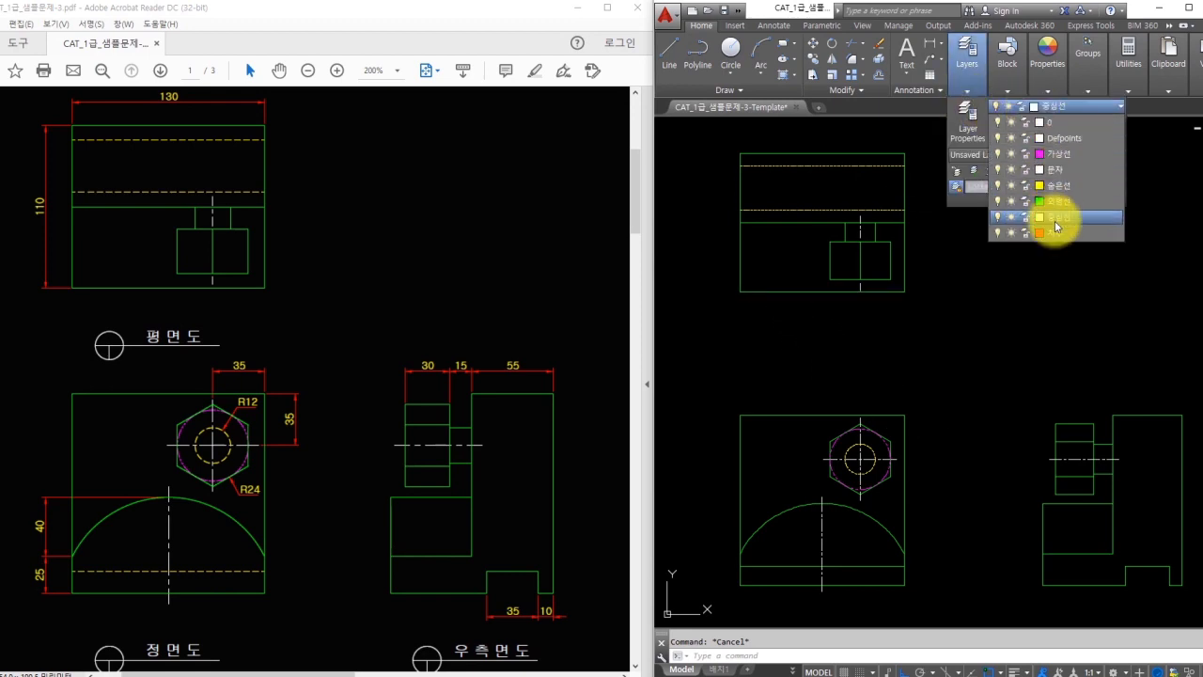
pyautogui.click(1055, 234)
pyautogui.write('dli')
pyautogui.press('Return')
pyautogui.click(739, 153)
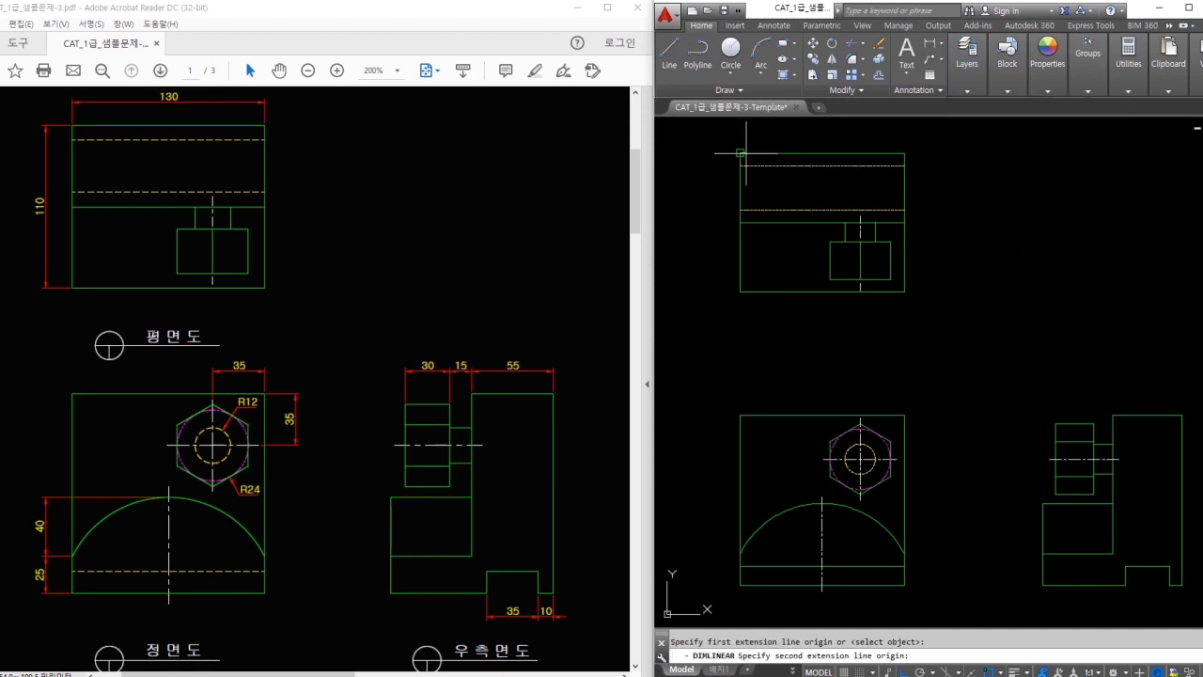
# - Add linear dimensions for the top view's overall width above it and overall height beside it
pyautogui.click(880, 157)
pyautogui.scroll(1, 810, 136)
pyautogui.click(809, 138)
pyautogui.moveTo(730, 165); pyautogui.dragTo(872, 198, button='middle')
pyautogui.press('Return')
pyautogui.click(863, 198)
pyautogui.click(841, 419)
pyautogui.click(819, 367)
# - Dimension the hexagon centre's horizontal and vertical distances from the front view's upper corner with two linear dimensions
pyautogui.moveTo(943, 551); pyautogui.dragTo(889, 268, button='middle')
pyautogui.scroll(1, 983, 348)
pyautogui.press('Return')
pyautogui.click(972, 328)
pyautogui.click(1084, 324)
pyautogui.click(1021, 270)
pyautogui.moveTo(1053, 408); pyautogui.dragTo(987, 334, button='middle')
pyautogui.press('Return')
pyautogui.click(996, 361)
pyautogui.click(1016, 251)
pyautogui.click(1077, 303)
# - Add radius dimensions to the dashed inner circle and the magenta circle of the front view's hexagon
pyautogui.write('dra')
pyautogui.press('Return')
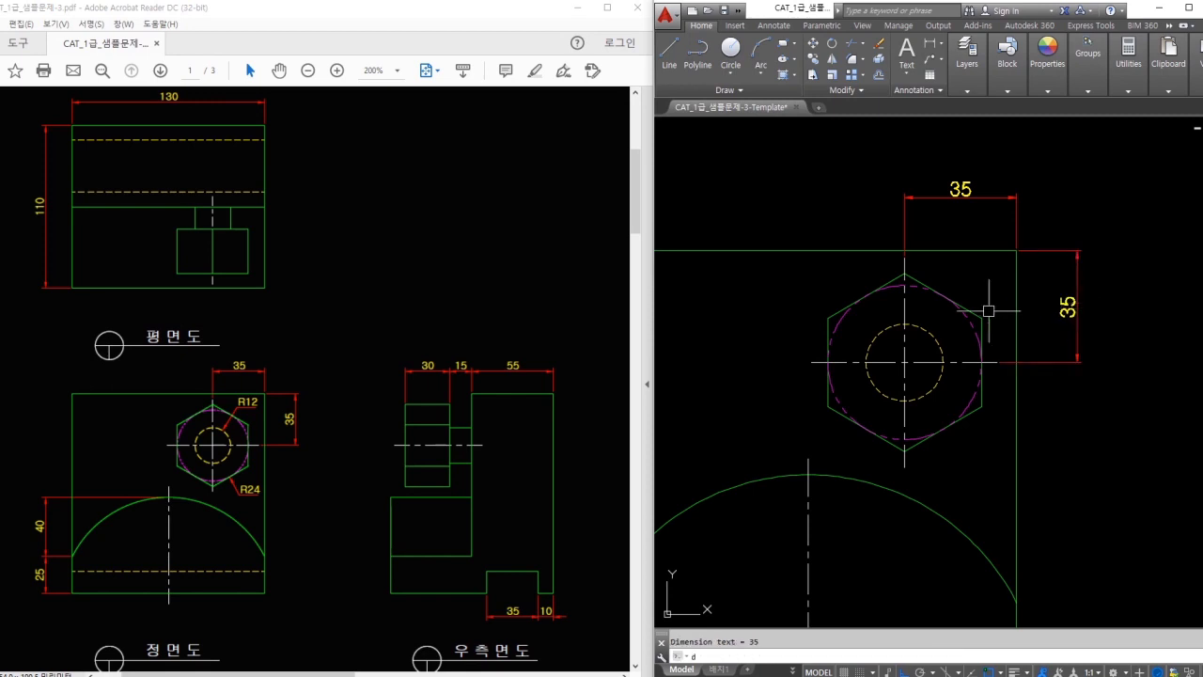
pyautogui.click(941, 295)
pyautogui.click(963, 284)
pyautogui.moveTo(963, 284); pyautogui.dragTo(958, 249, button='middle')
pyautogui.press('Return')
pyautogui.click(963, 371)
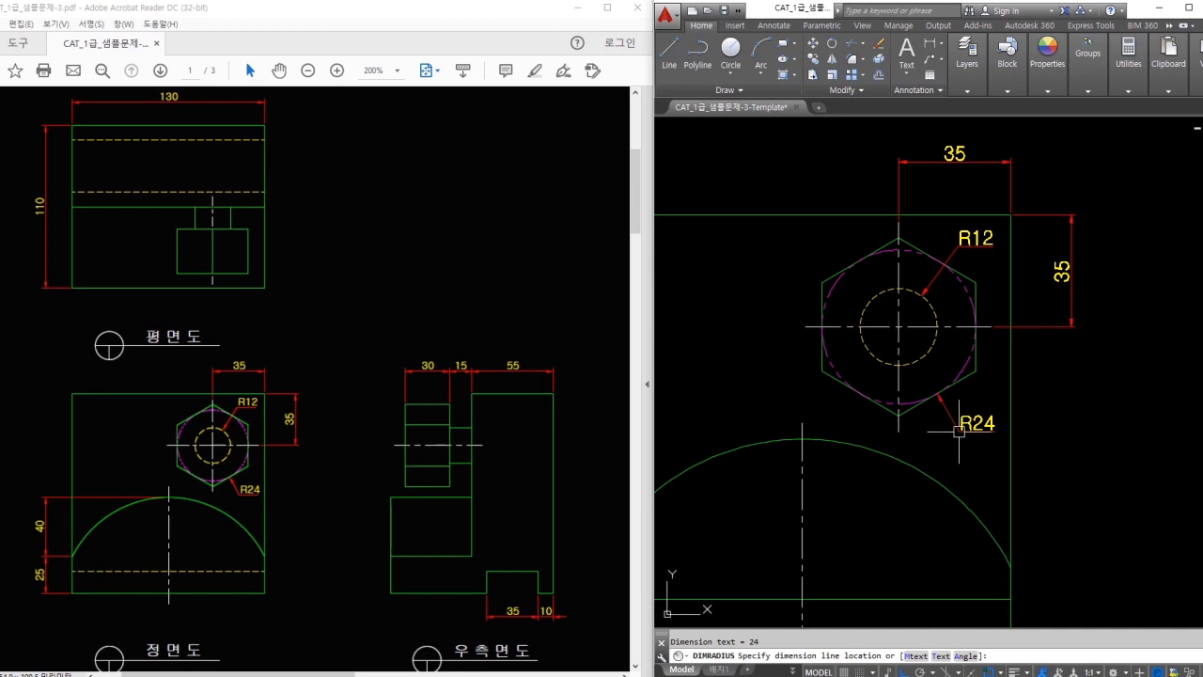
pyautogui.click(958, 432)
# - Dimension the vertical distance from the front view's lower corner to the end of the arc
pyautogui.moveTo(940, 496); pyautogui.dragTo(1075, 361, button='middle')
pyautogui.write('dli')
pyautogui.press('Return')
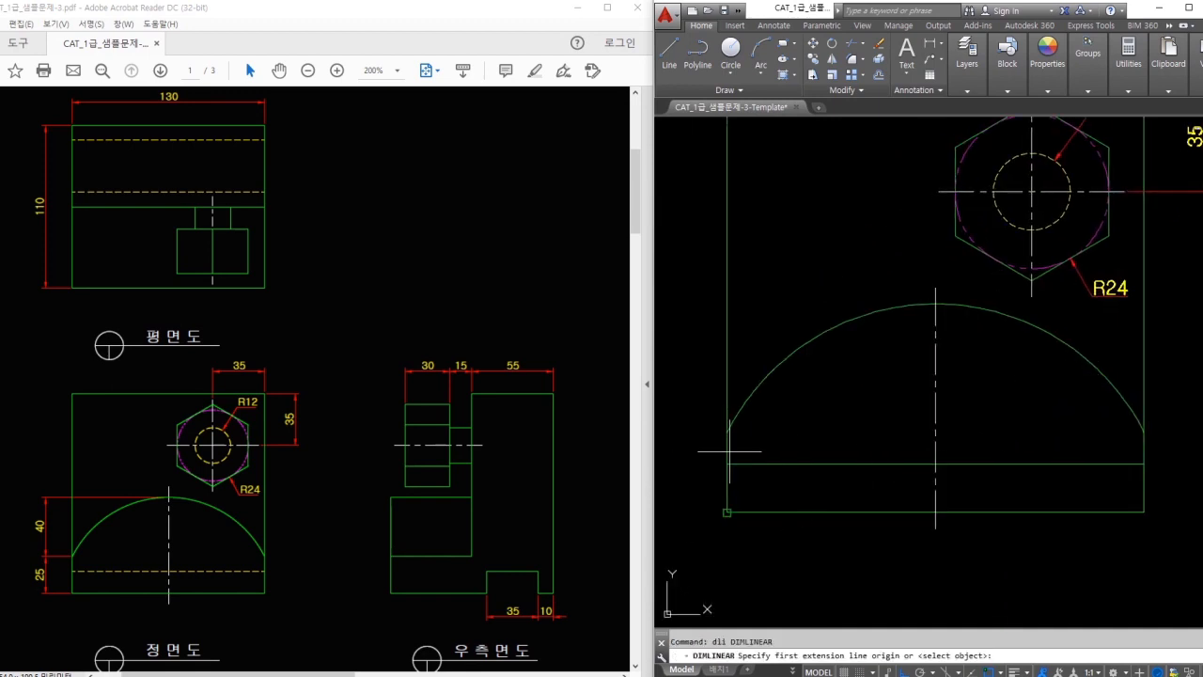
pyautogui.click(727, 432)
pyautogui.click(727, 511)
pyautogui.click(696, 477)
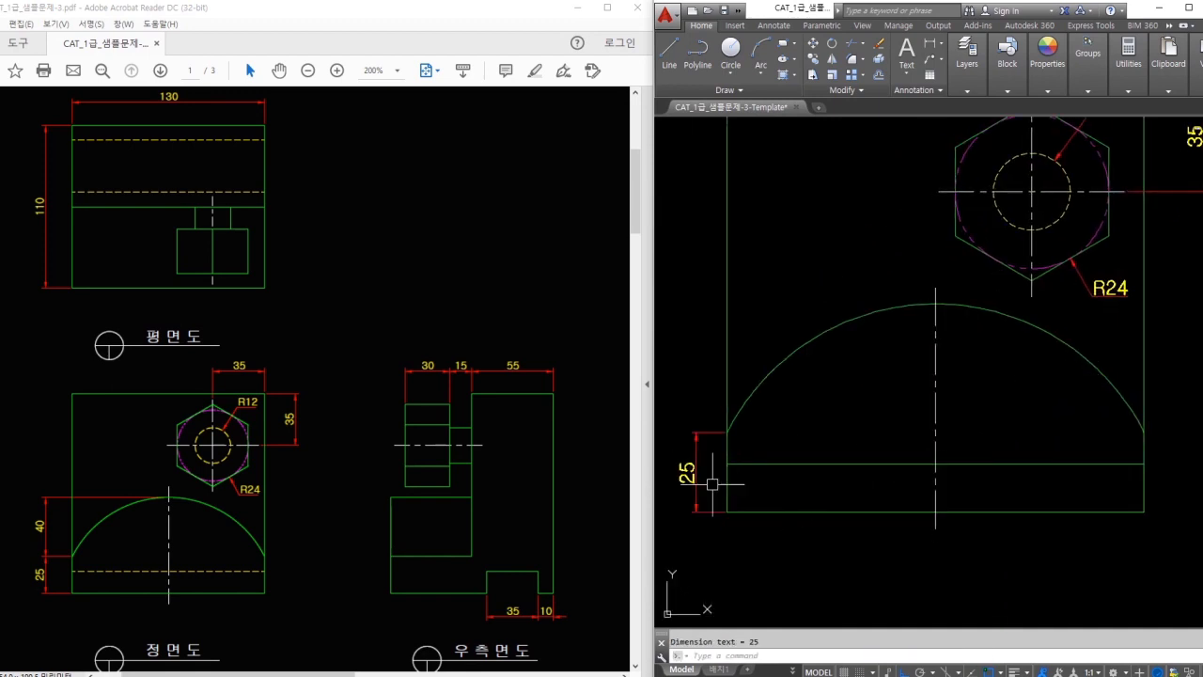
# - Match the properties of the dashed yellow circle onto the horizontal line near the front view's base
pyautogui.click(762, 464)
pyautogui.press('Escape')
pyautogui.write('ma')
pyautogui.press('Return')
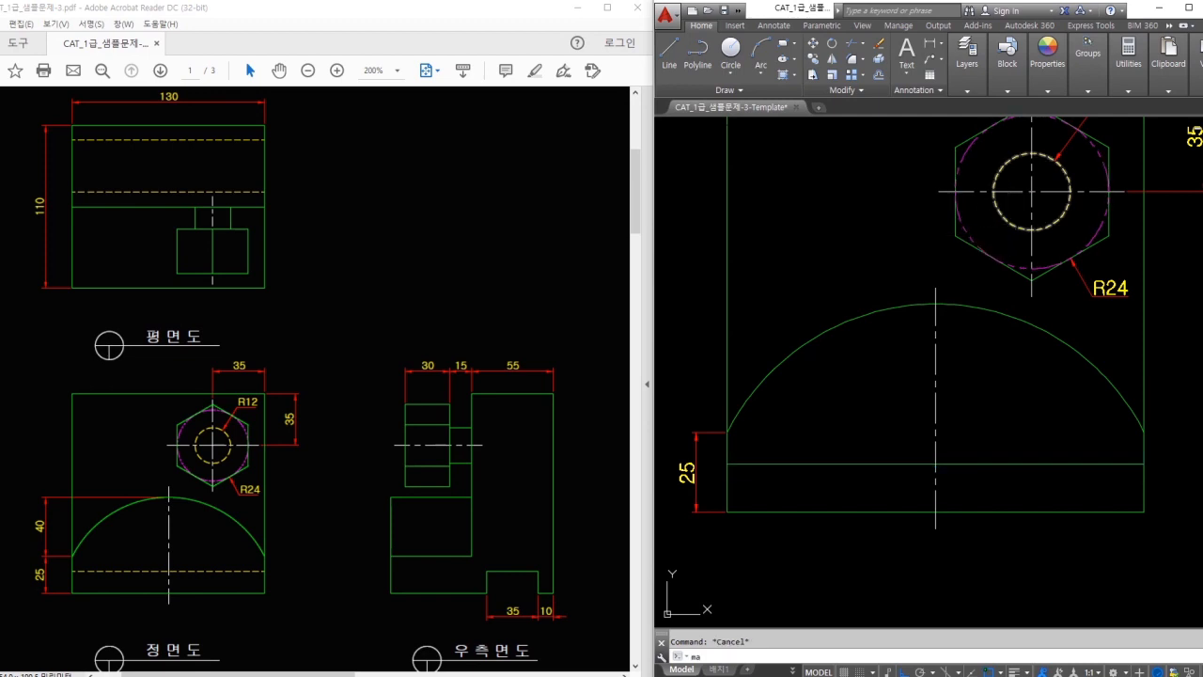
pyautogui.click(1016, 222)
pyautogui.click(930, 464)
pyautogui.press('Escape')
# - Dimension the arc's height from its end point to its apex, beside the front view
pyautogui.write('dli')
pyautogui.press('Return')
pyautogui.click(726, 432)
pyautogui.click(935, 304)
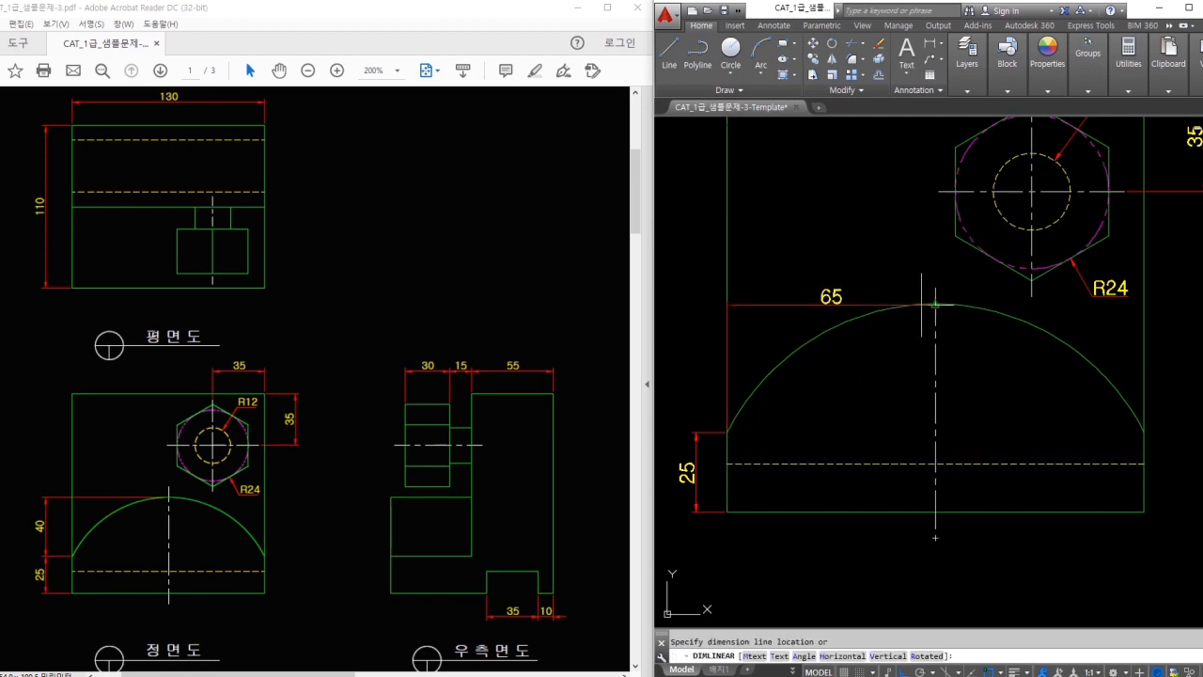
pyautogui.click(699, 430)
# - Dimension the widths of the bottom slot and the narrow foot next to it beneath the right side view
pyautogui.scroll(-1, 996, 402)
pyautogui.moveTo(997, 402); pyautogui.dragTo(717, 386, button='middle')
pyautogui.moveTo(1142, 454); pyautogui.dragTo(983, 452, button='middle')
pyautogui.scroll(1, 1002, 454)
pyautogui.press('Return')
pyautogui.click(1000, 453)
pyautogui.click(1111, 451)
pyautogui.click(1123, 495)
pyautogui.press('Return')
pyautogui.click(1141, 452)
pyautogui.click(1111, 452)
pyautogui.click(1115, 493)
# - Flip the arrowheads of the narrow foot's dimension under the right side view
pyautogui.scroll(4, 1115, 495)
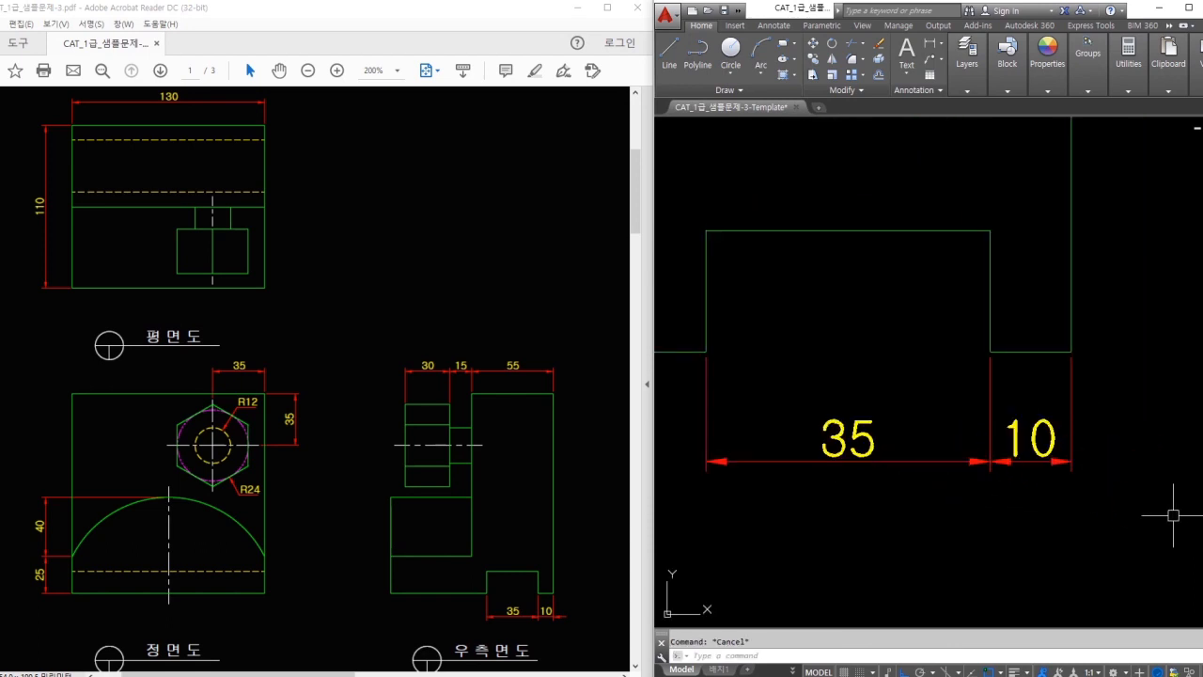
pyautogui.click(1108, 499)
pyautogui.click(1042, 434)
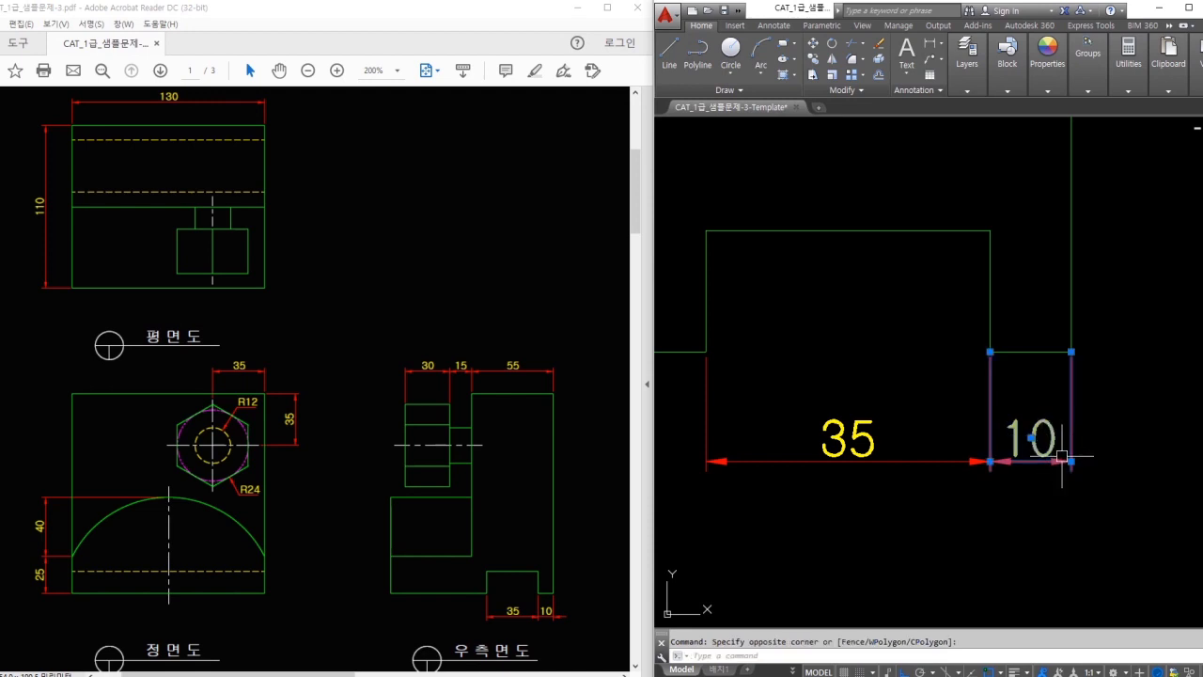
pyautogui.moveTo(1070, 462)
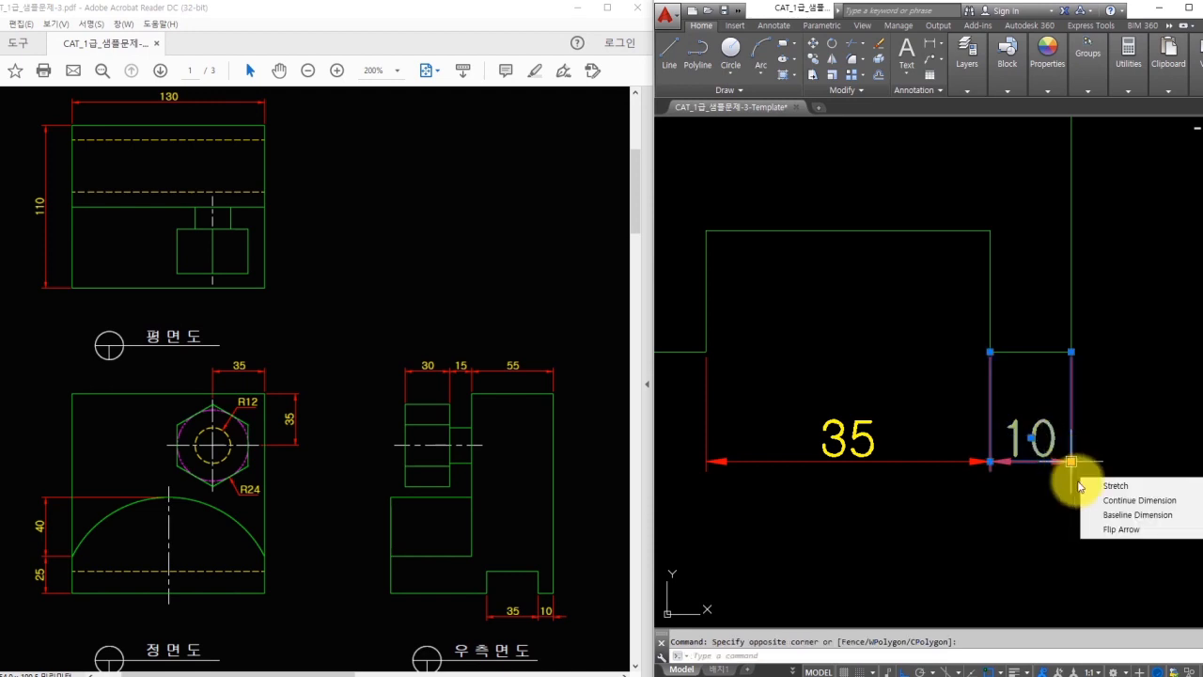
pyautogui.click(1115, 530)
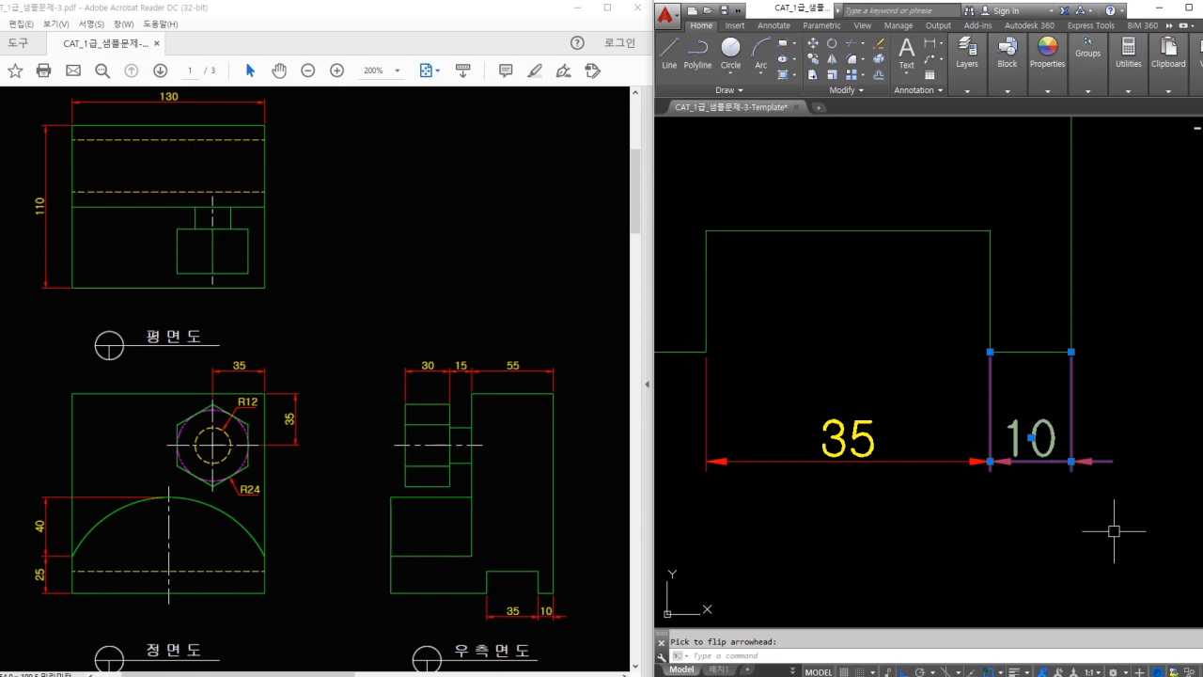
pyautogui.click(990, 461)
pyautogui.click(1034, 526)
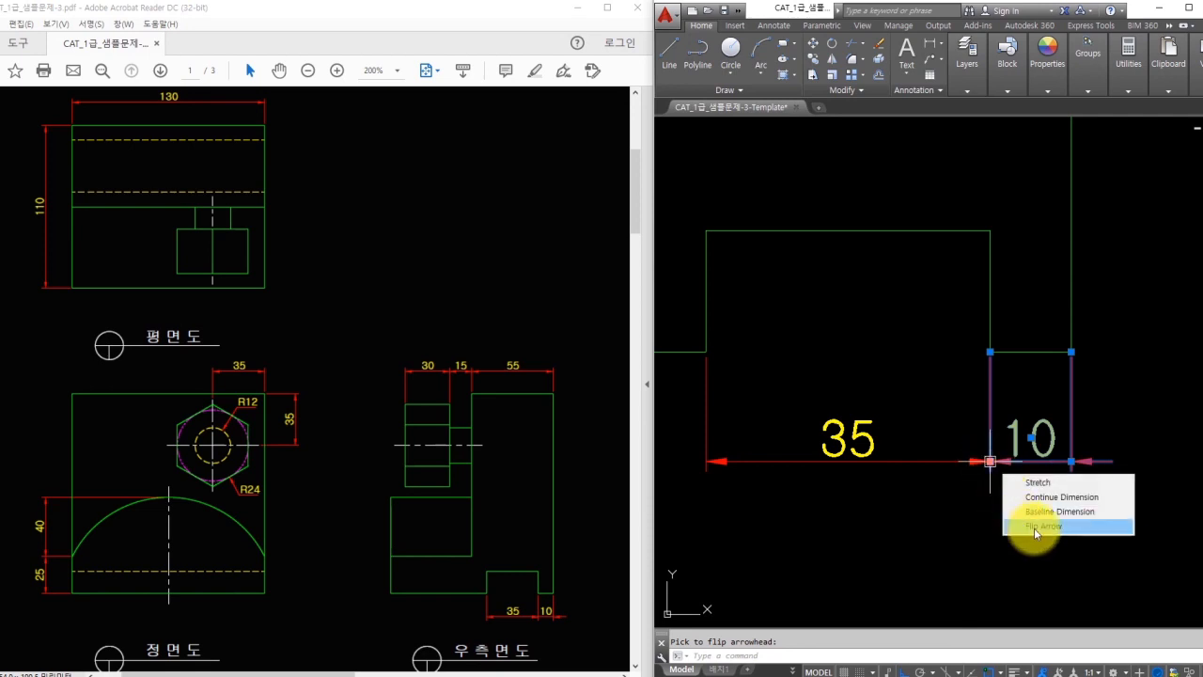
pyautogui.press('Escape')
# - Dimension the width of the bolt head above the right side view
pyautogui.write('dli')
pyautogui.press('space')
pyautogui.scroll(-4, 1002, 440)
pyautogui.moveTo(995, 390); pyautogui.dragTo(1047, 676, button='middle')
pyautogui.click(769, 328)
pyautogui.click(864, 328)
pyautogui.click(863, 248)
# - Dimension the bolt shank's length and the upright body's thickness above the right side view
pyautogui.press('space')
pyautogui.click(864, 328)
pyautogui.click(911, 304)
pyautogui.click(878, 248)
pyautogui.press('space')
pyautogui.click(912, 305)
pyautogui.click(1087, 304)
pyautogui.click(919, 247)
# - Save the dimensioned drawing
pyautogui.scroll(-6, 930, 266)
pyautogui.moveTo(797, 201)
pyautogui.mouseDown(button='middle')
pyautogui.moveTo(896, 330)
pyautogui.moveTo(886, 287)
pyautogui.mouseUp(button='middle')
pyautogui.scroll(2, 896, 330)
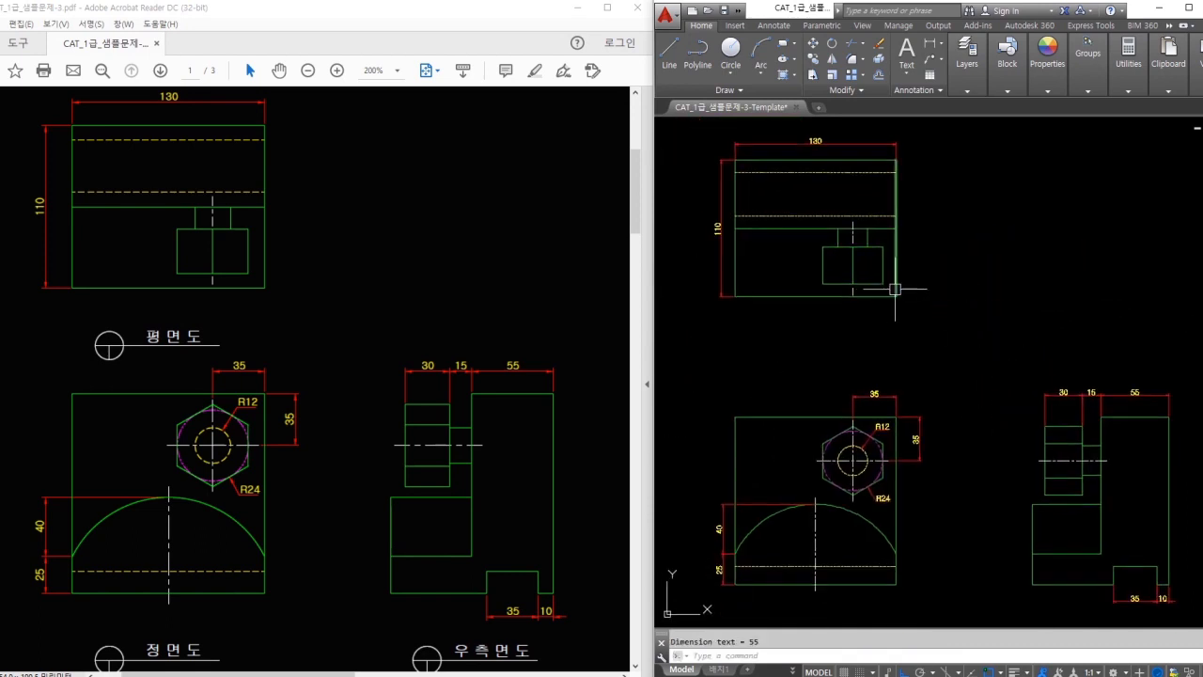
pyautogui.hotkey('ctrl', 's')
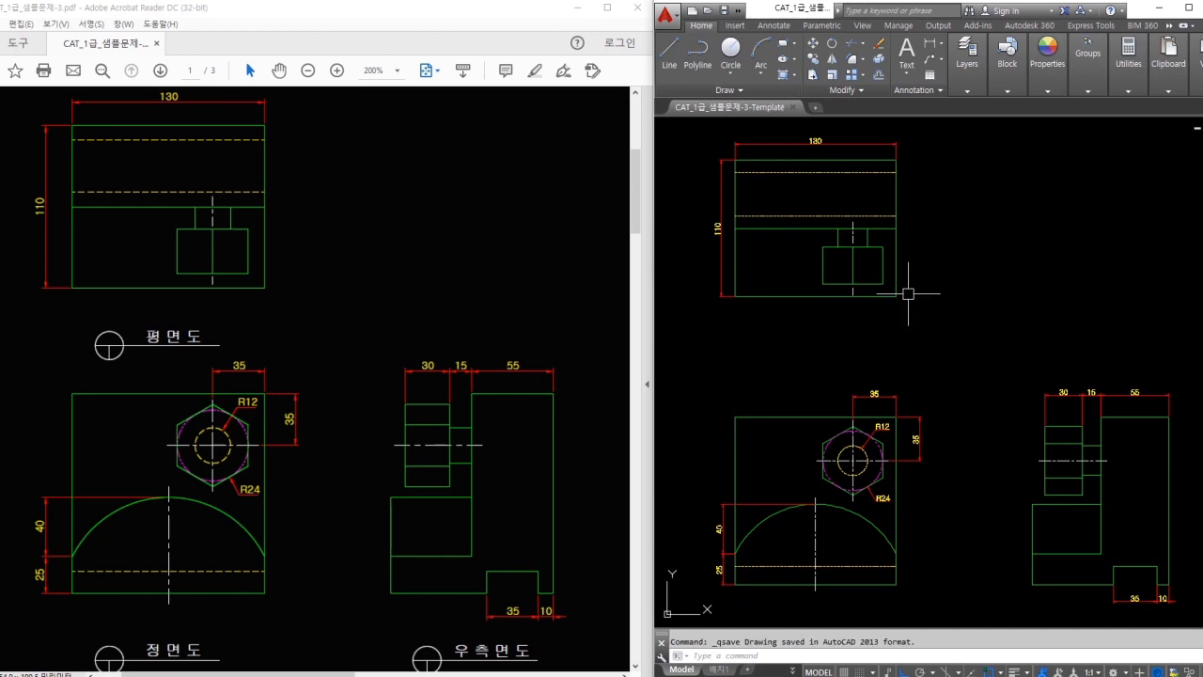
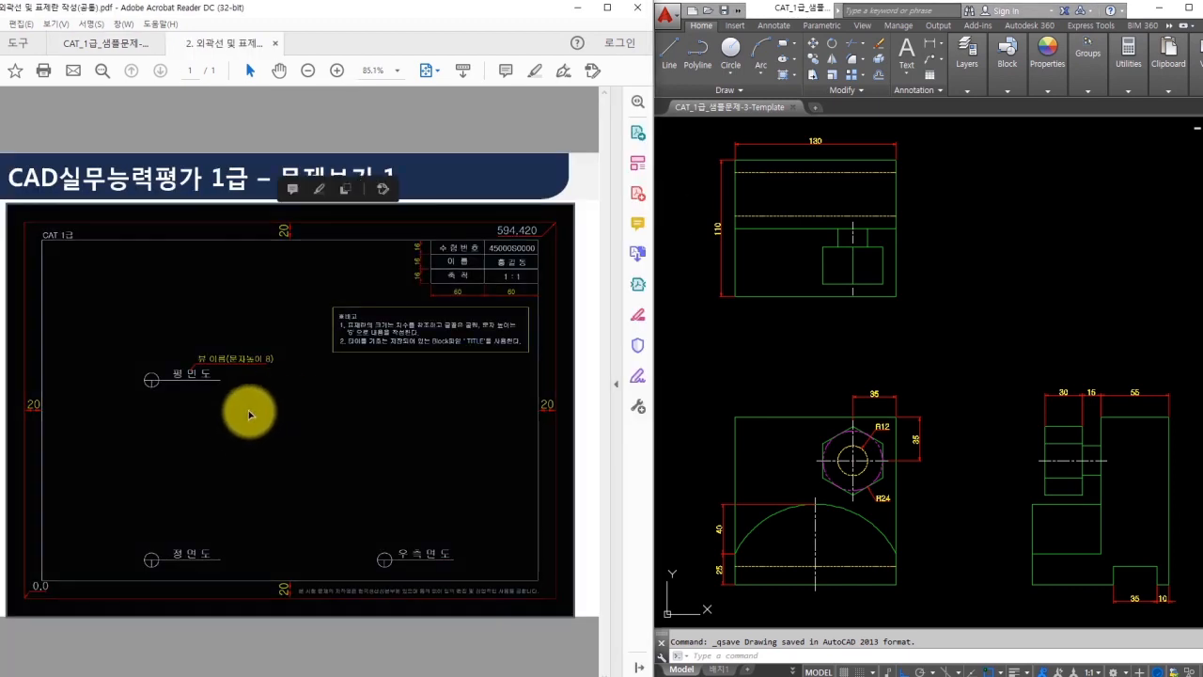
# - Enlarge the border and title block reference sheet to 100% and hide its tools pane
pyautogui.keyDown('ctrl'); pyautogui.scroll(1, 218, 444); pyautogui.keyUp('ctrl')
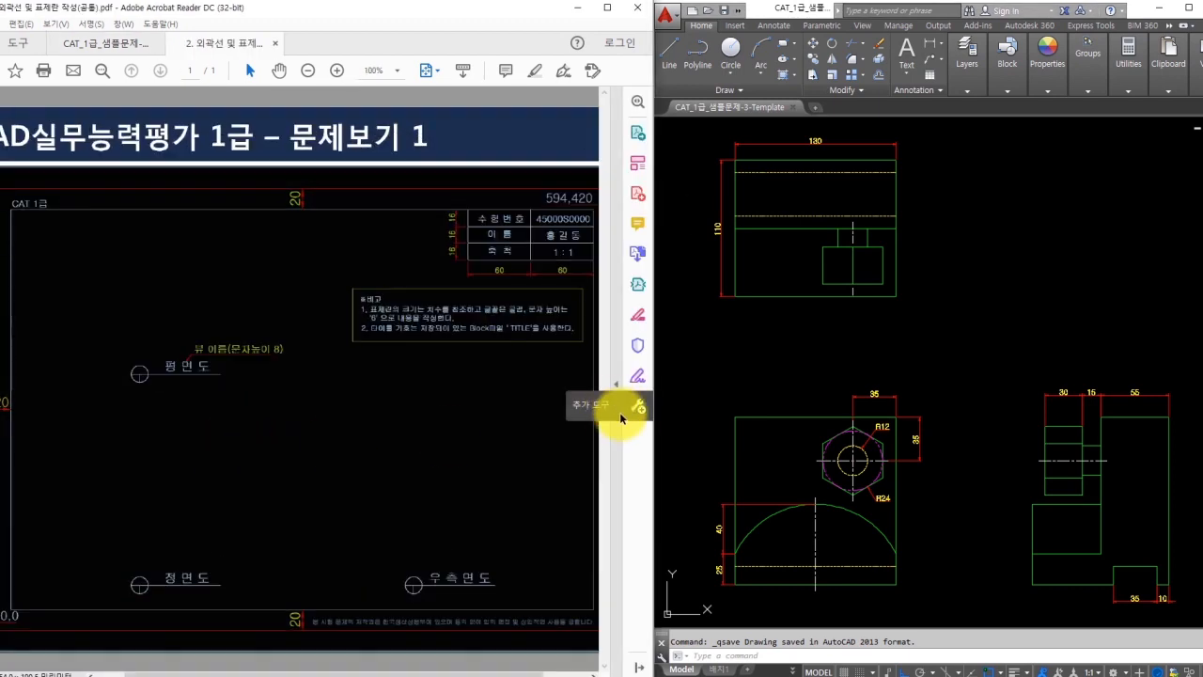
pyautogui.click(639, 665)
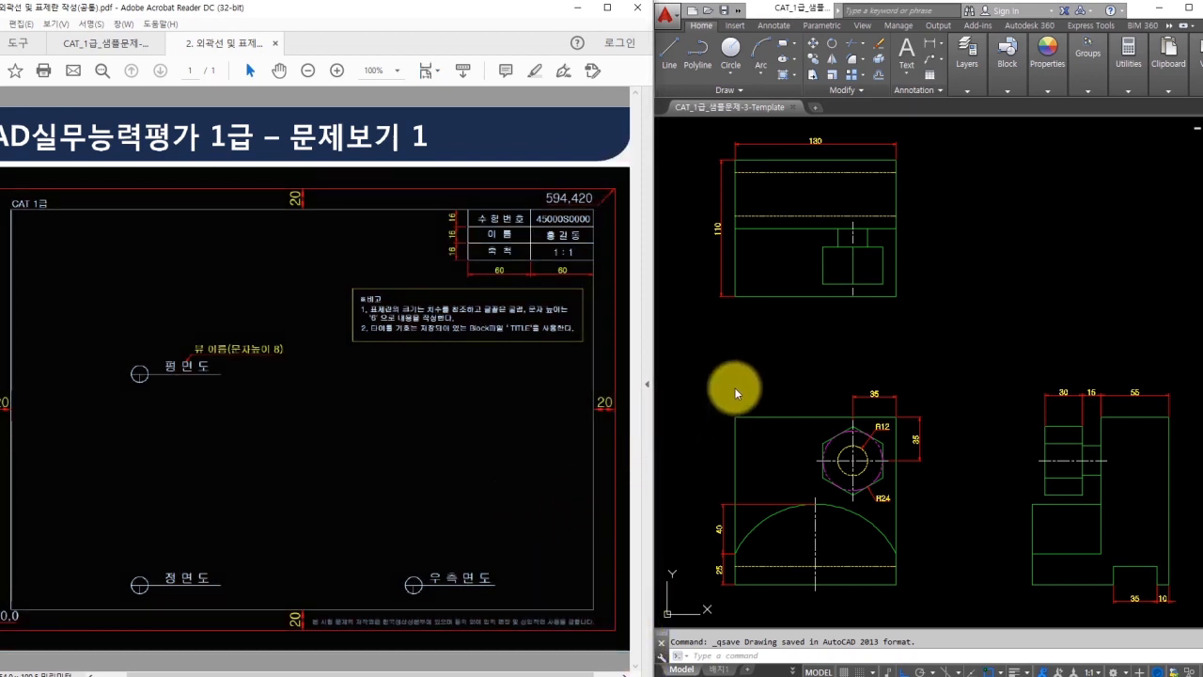
# - Make layer 0 the current layer for the sheet border
pyautogui.moveTo(413, 380)
pyautogui.mouseDown()
pyautogui.moveTo(448, 424)
pyautogui.moveTo(476, 397)
pyautogui.moveTo(503, 437)
pyautogui.moveTo(555, 419)
pyautogui.moveTo(491, 478)
pyautogui.moveTo(537, 462)
pyautogui.moveTo(585, 491)
pyautogui.moveTo(693, 486)
pyautogui.moveTo(711, 497)
pyautogui.moveTo(697, 522)
pyautogui.mouseUp()
pyautogui.press('Escape')
pyautogui.press('Escape')
pyautogui.scroll(-2, 970, 309)
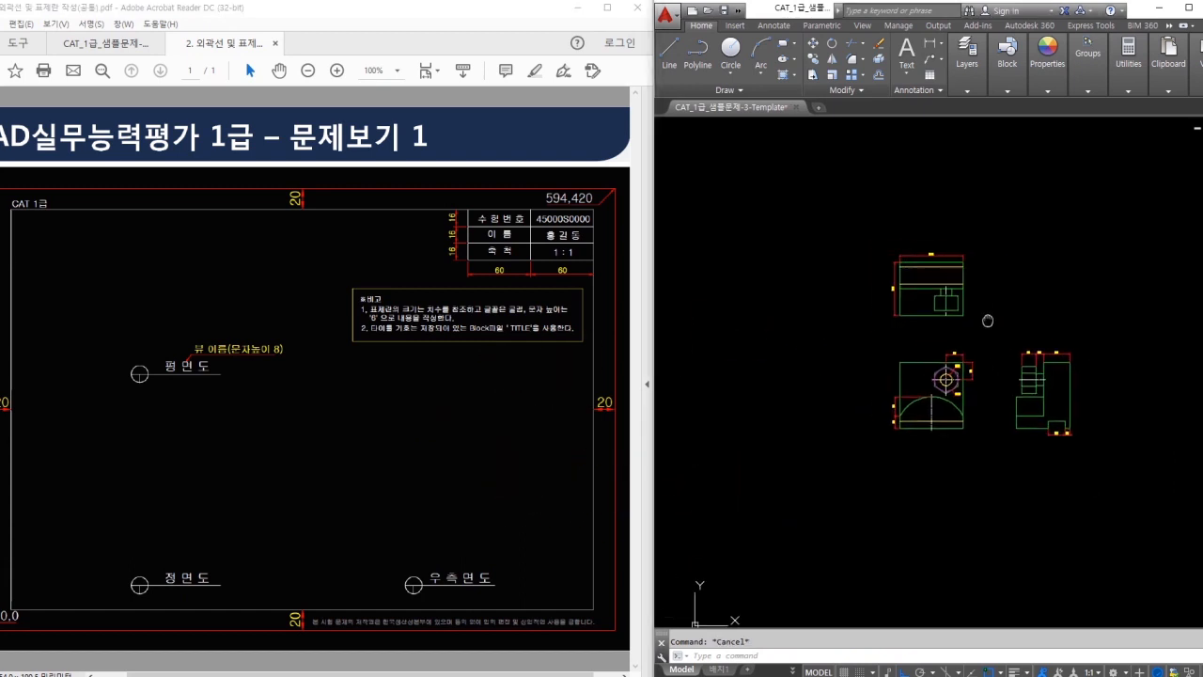
pyautogui.moveTo(969, 310); pyautogui.dragTo(1133, 393, button='middle')
pyautogui.click(967, 66)
pyautogui.click(1058, 106)
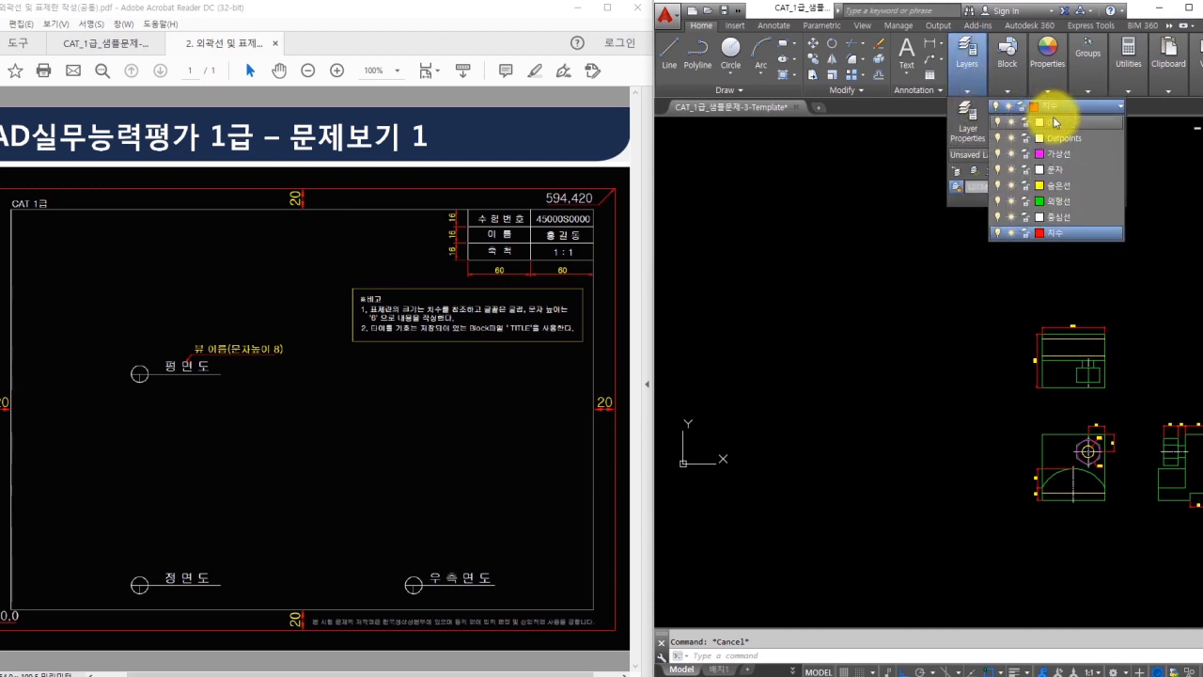
pyautogui.write('rec')
pyautogui.press('Return')
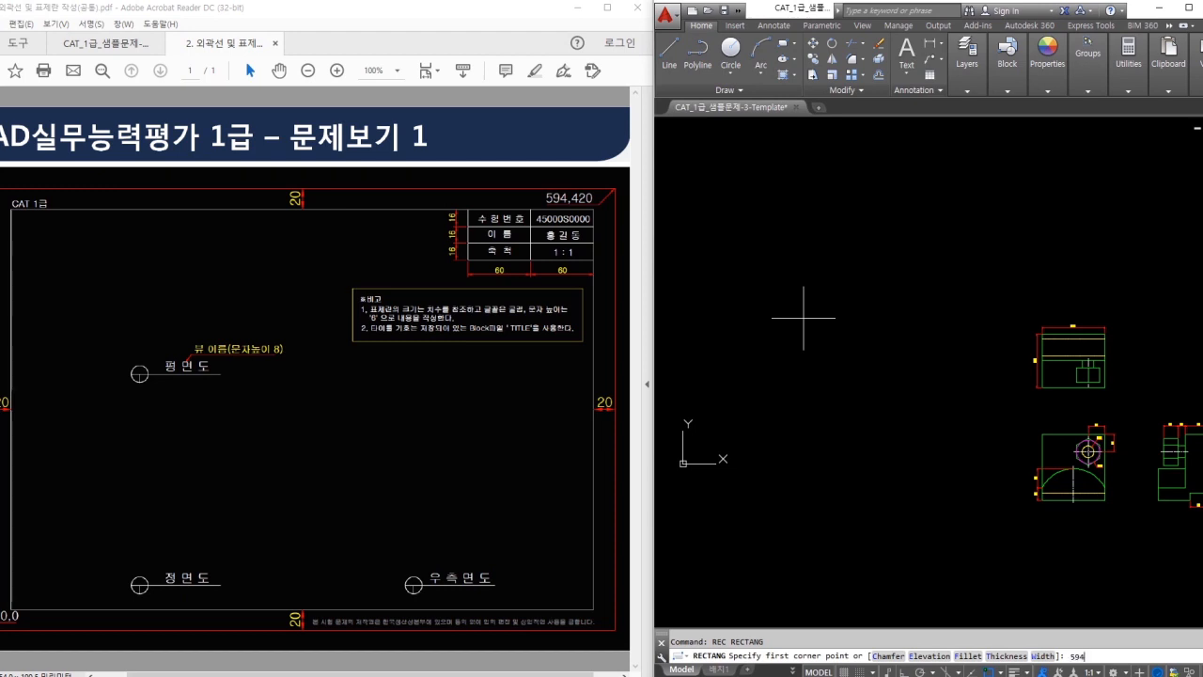
pyautogui.press('Return')
pyautogui.press('Escape')
# - Draw the sheet limit rectangle from 0,0 to 594,420
pyautogui.write('re')
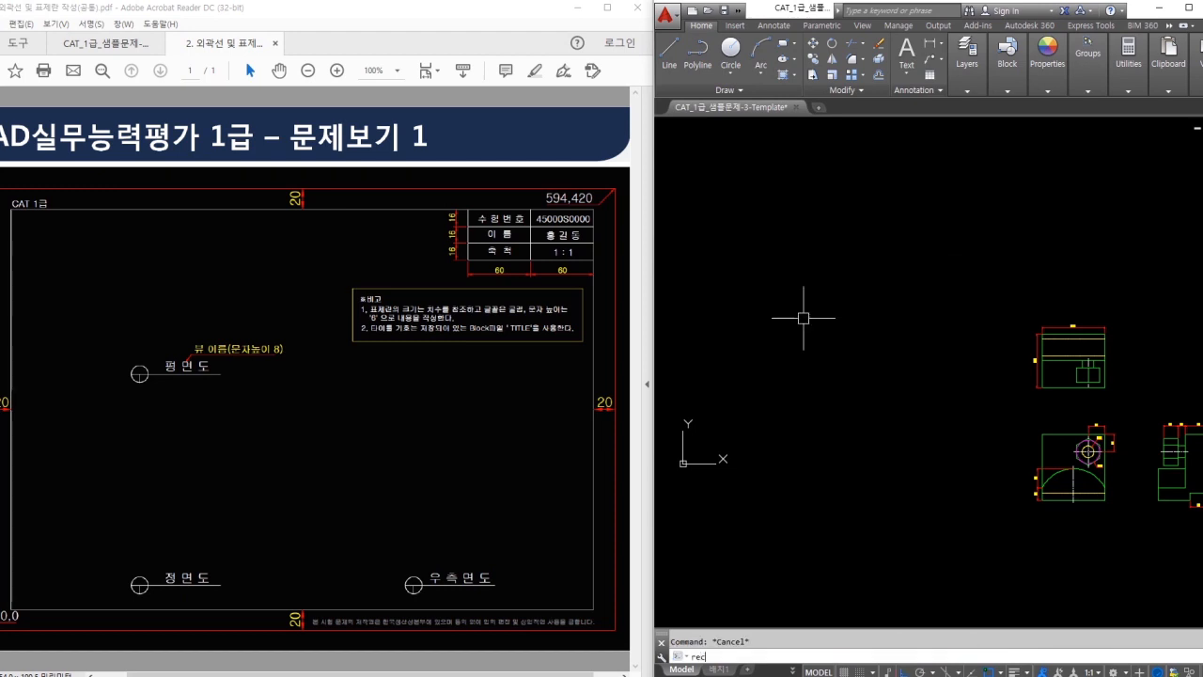
pyautogui.write('c')
pyautogui.press('Return')
pyautogui.write('0,0')
pyautogui.press('Return')
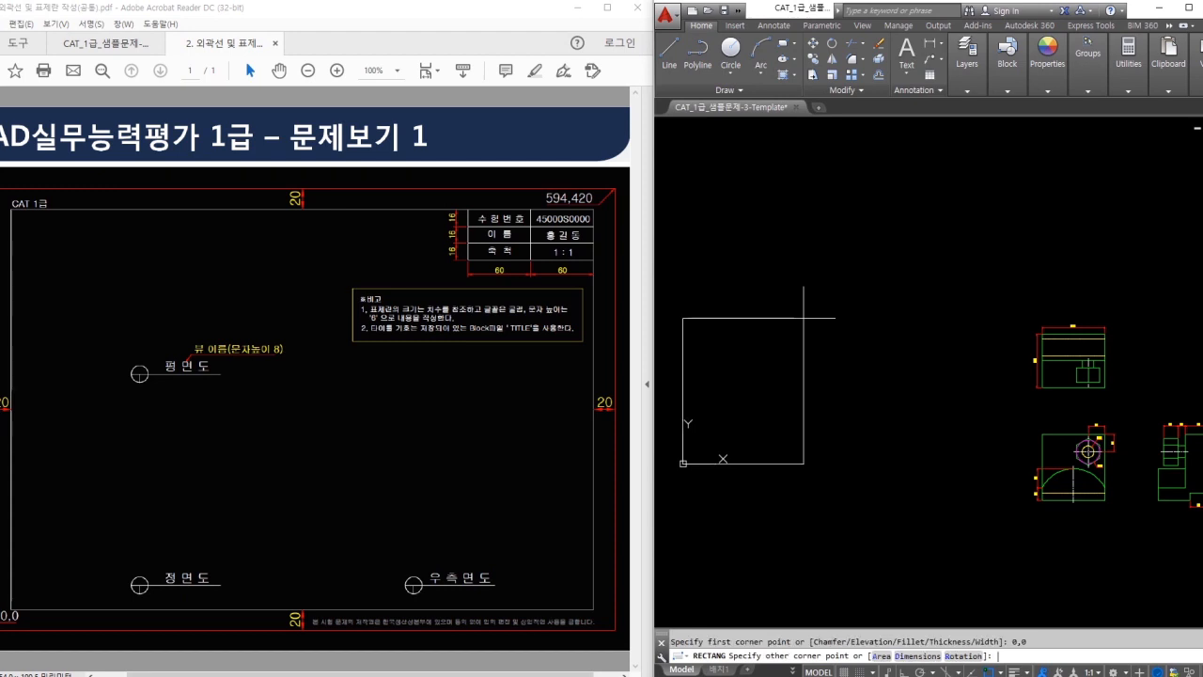
pyautogui.write('594,420')
pyautogui.press('Return')
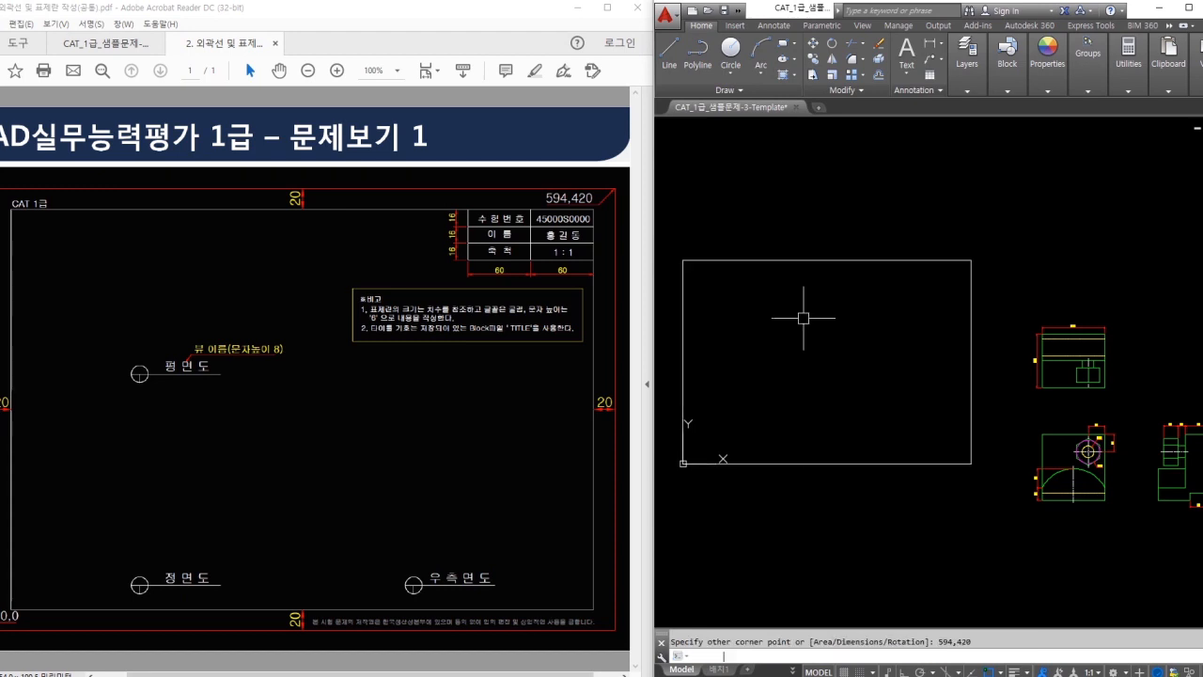
# - Offset the sheet limit rectangle 20 inward
pyautogui.write('o')
pyautogui.press('Return')
pyautogui.write('20')
pyautogui.press('Return')
pyautogui.click(804, 261)
pyautogui.click(816, 310)
pyautogui.press('Escape')
# - Erase the outer sheet limit rectangle, keeping the inner border
pyautogui.write('e')
pyautogui.press('Return')
pyautogui.click(832, 260)
pyautogui.press('Return')
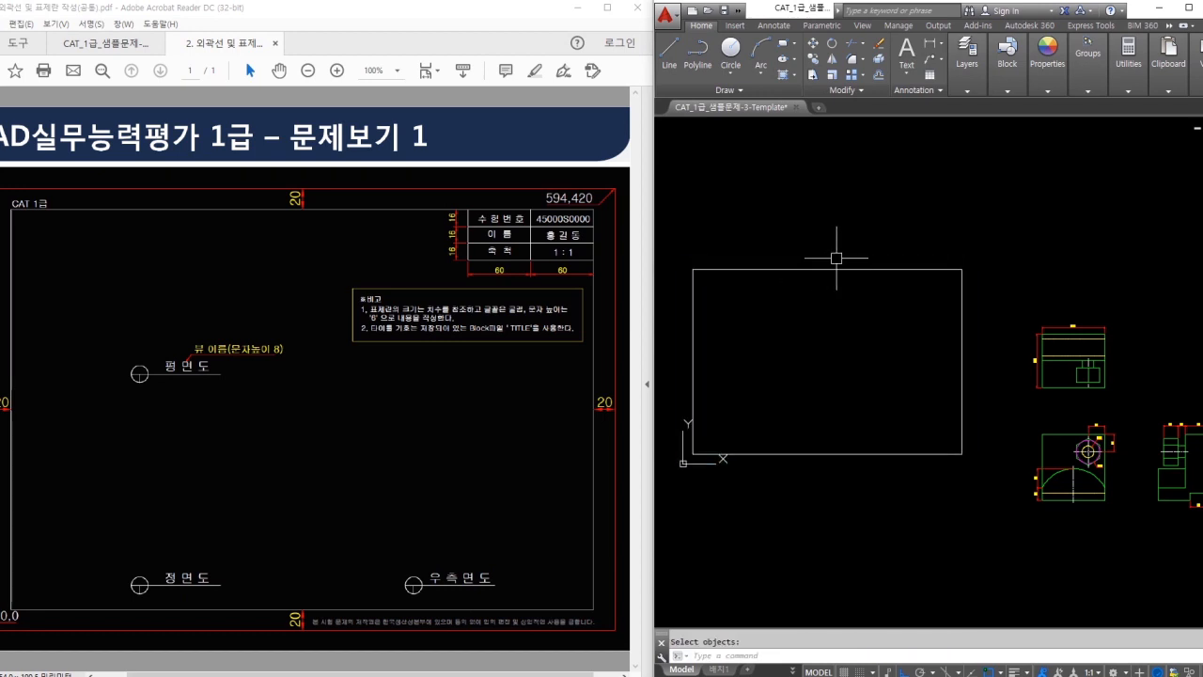
# - Explode the remaining border rectangle into separate lines
pyautogui.write('x')
pyautogui.press('Return')
pyautogui.click(896, 247)
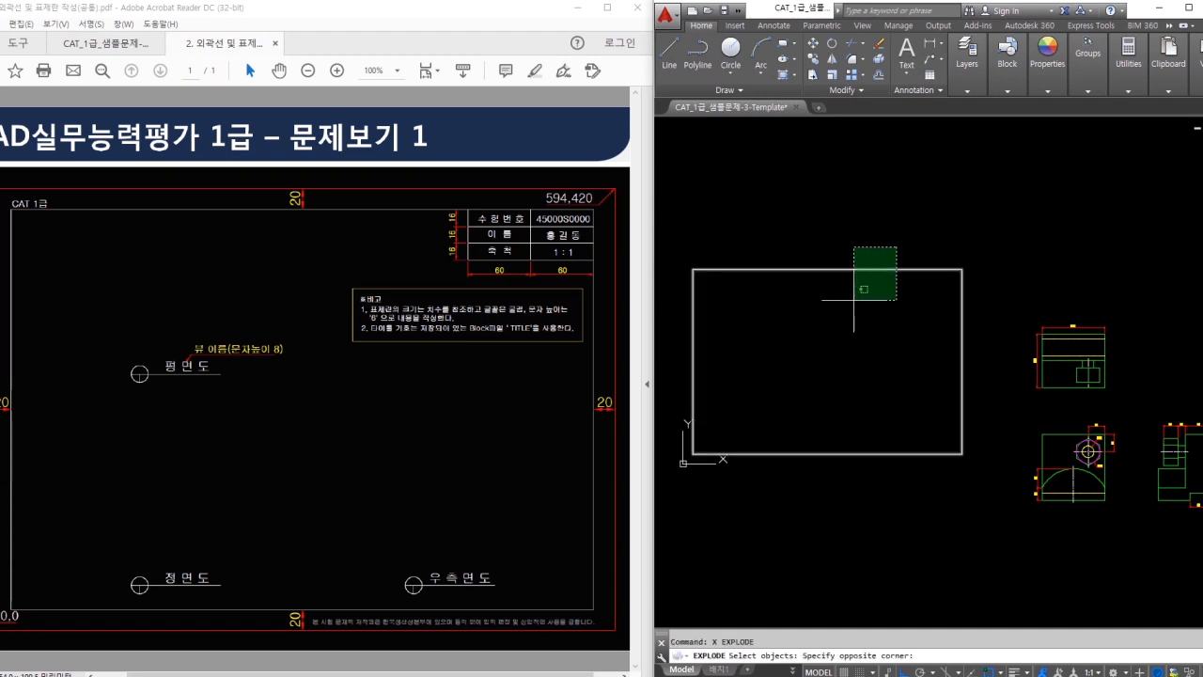
pyautogui.click(854, 300)
pyautogui.press('Return')
# - Offset the border's top line downward three times at 16 spacing for the title block rows
pyautogui.scroll(4, 887, 272)
pyautogui.write('o')
pyautogui.press('Return')
pyautogui.write('16')
pyautogui.press('Return')
pyautogui.click(944, 262)
pyautogui.click(952, 281)
pyautogui.click(967, 282)
pyautogui.click(973, 299)
pyautogui.click(980, 302)
pyautogui.click(991, 332)
pyautogui.press('Escape')
# - Offset the border's right line inward twice at 60 spacing for the title block columns
pyautogui.press('Return')
pyautogui.write('60')
pyautogui.press('Return')
pyautogui.click(1095, 338)
pyautogui.click(1013, 352)
pyautogui.click(1022, 352)
pyautogui.click(930, 350)
pyautogui.press('Escape')
# - Trim the excess row and column lines to leave a three-row, two-column title block
pyautogui.write('tr')
pyautogui.press('Return')
pyautogui.press('Return')
pyautogui.click(1052, 363)
pyautogui.click(930, 365)
pyautogui.click(925, 354)
pyautogui.click(893, 272)
pyautogui.press('Escape')
# - Make the 문자 layer current for the title block text
pyautogui.scroll(5, 1022, 273)
pyautogui.moveTo(976, 279); pyautogui.dragTo(921, 290, button='middle')
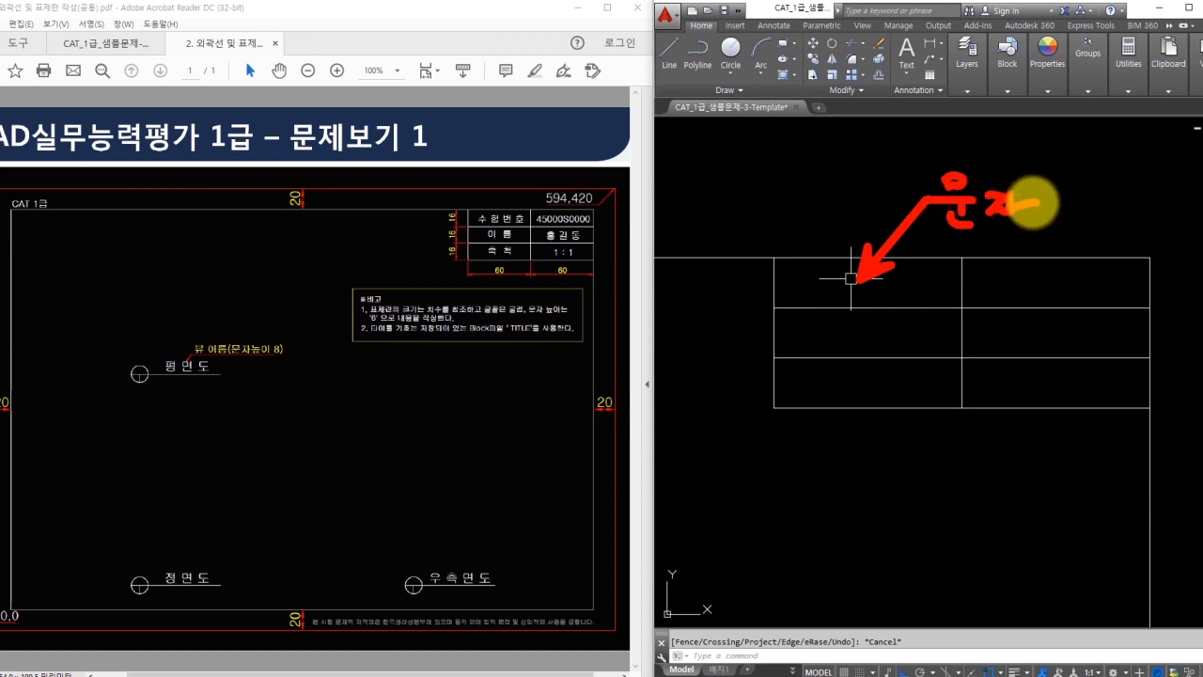
pyautogui.click(969, 89)
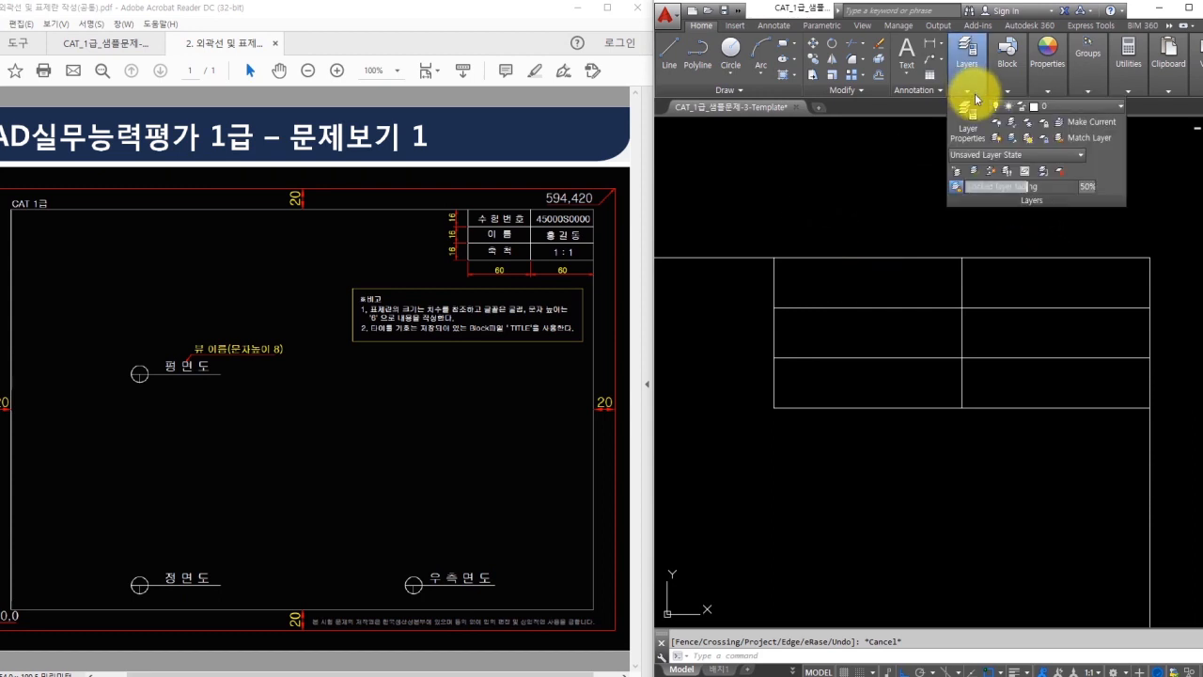
pyautogui.click(1053, 106)
pyautogui.click(1059, 169)
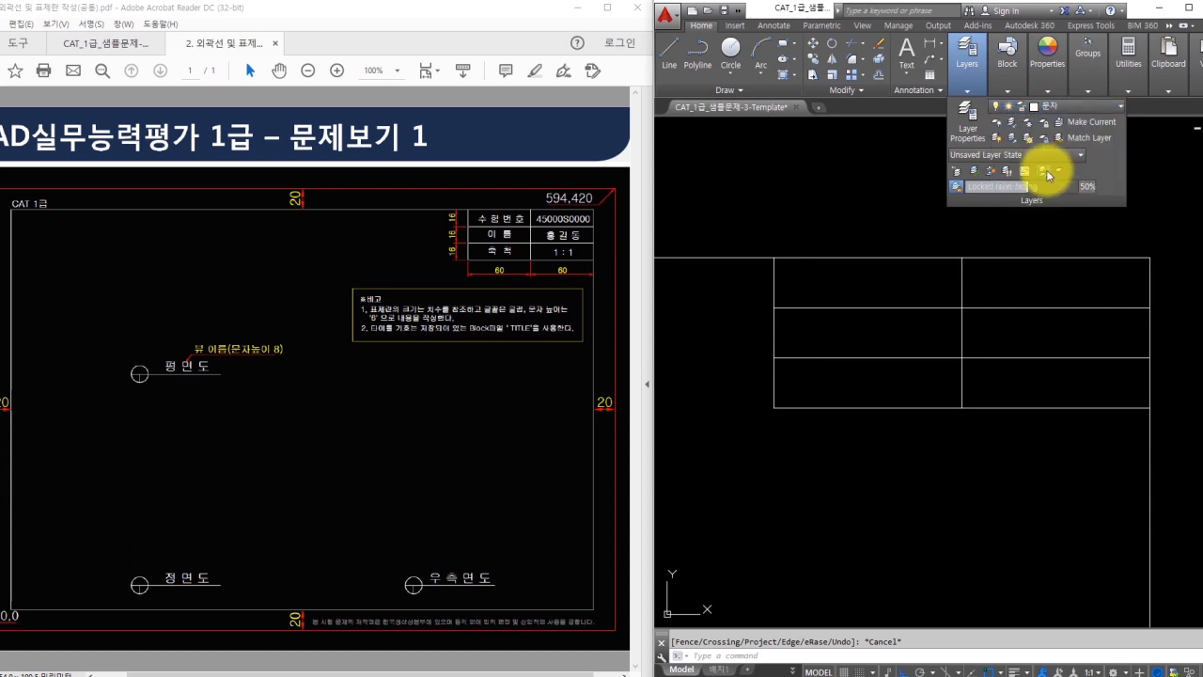
# - Add a placeholder dash as multiline text, height 6 and Middle Center justified, filling the title block's top-left cell
pyautogui.write('t')
pyautogui.press('Return')
pyautogui.click(774, 258)
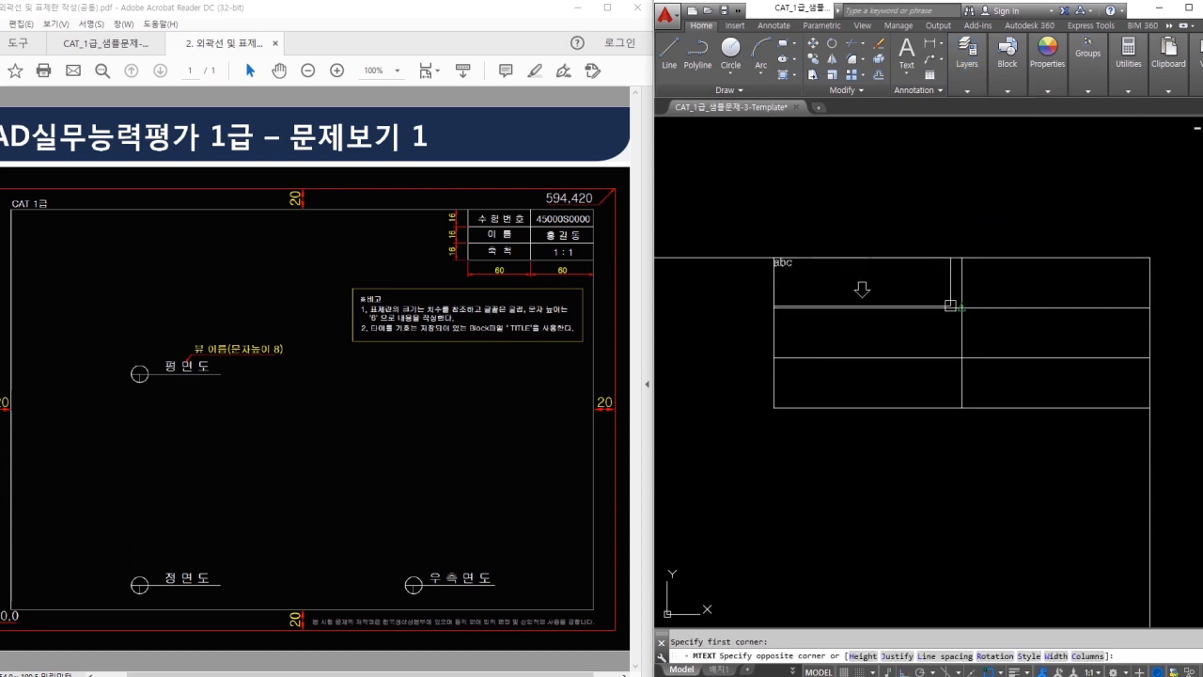
pyautogui.click(925, 309)
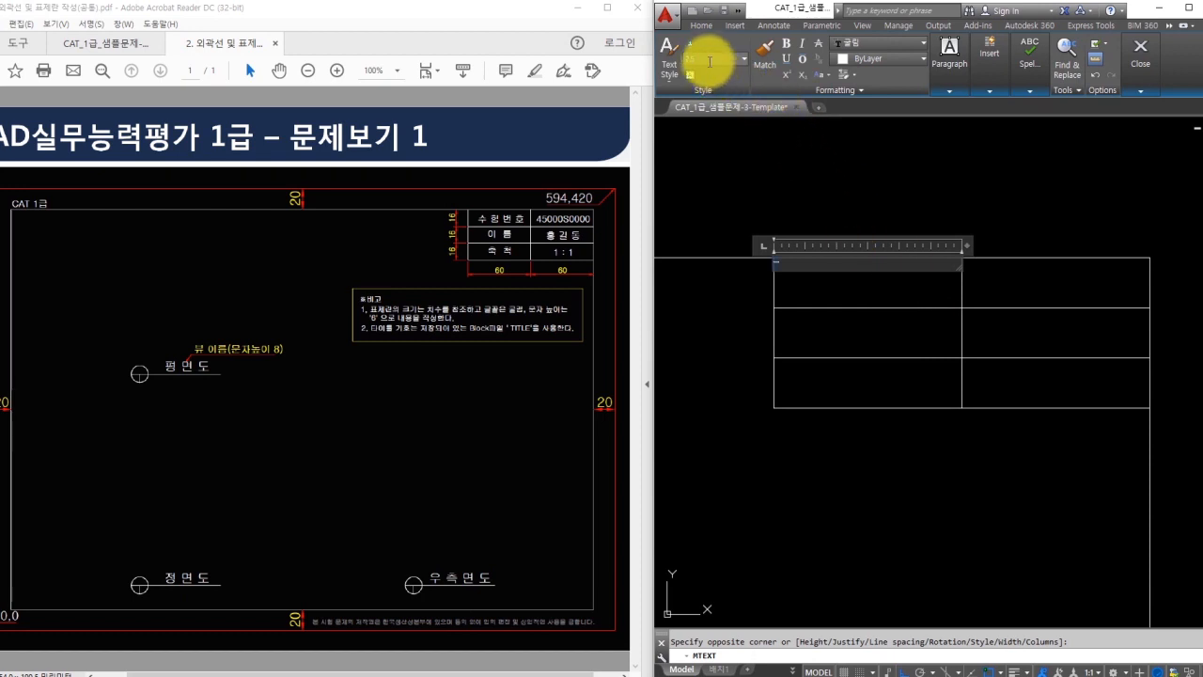
pyautogui.press('Return')
pyautogui.hotkey('ctrl', '2')
pyautogui.keyDown('ctrl'); pyautogui.keyDown('shift'); pyautogui.moveTo(374, 324); pyautogui.dragTo(422, 422); pyautogui.keyUp('shift'); pyautogui.keyUp('ctrl')
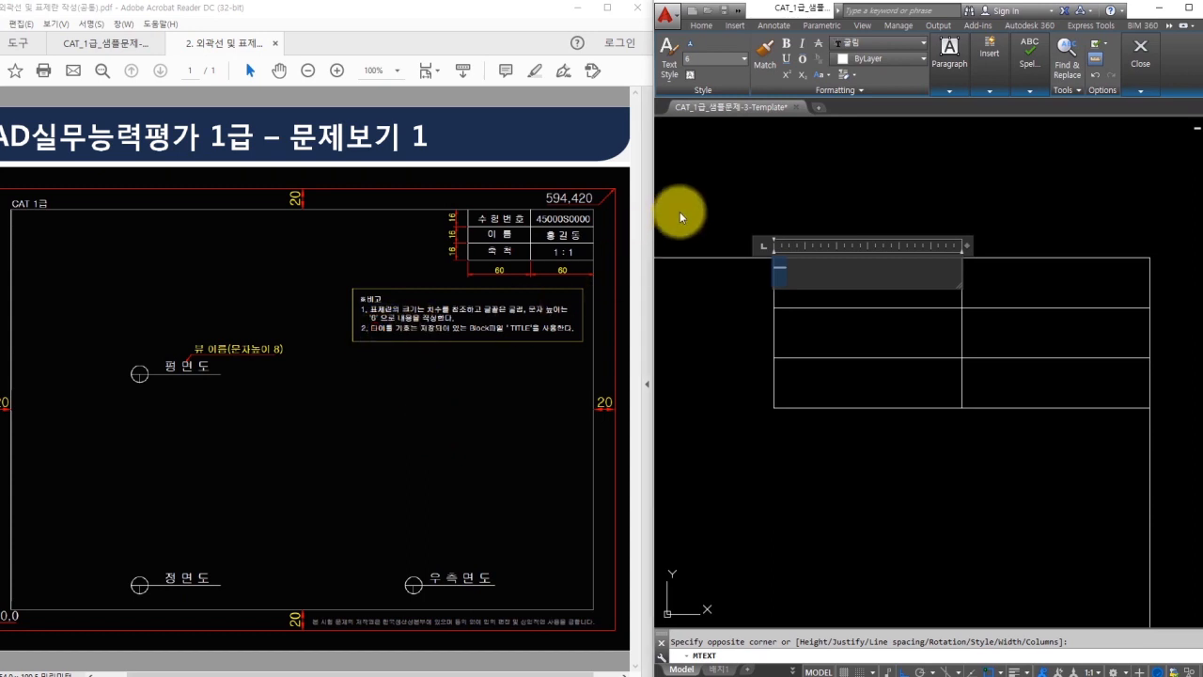
pyautogui.click(949, 56)
pyautogui.click(958, 123)
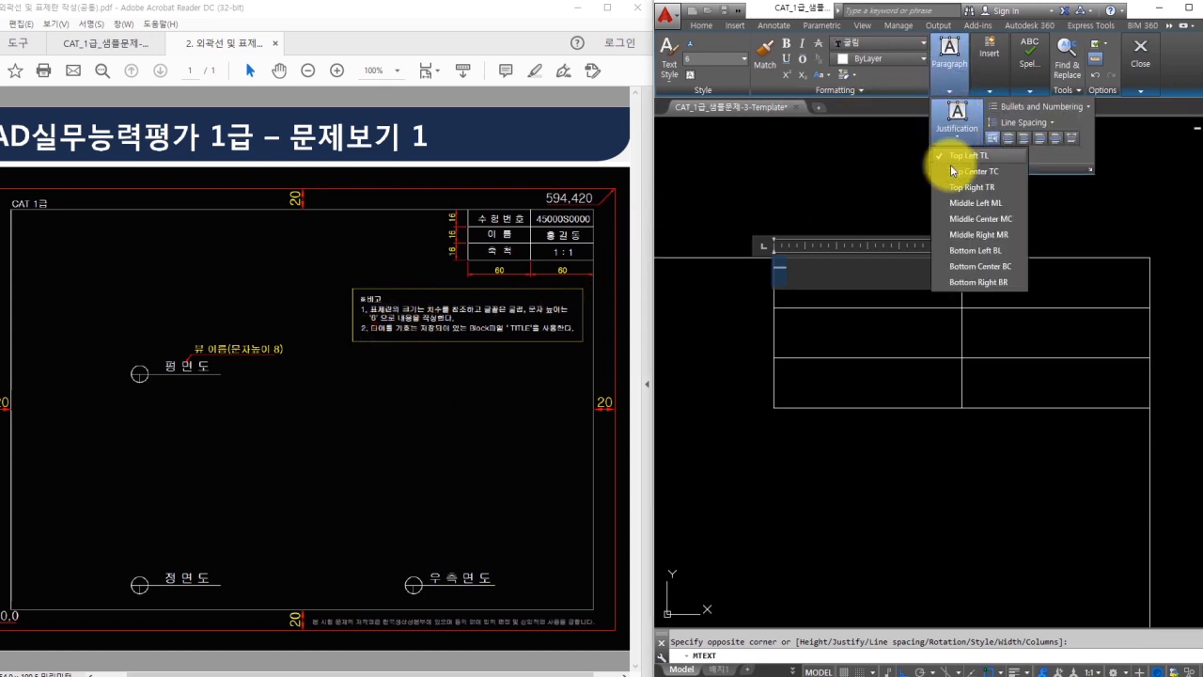
pyautogui.press('Escape')
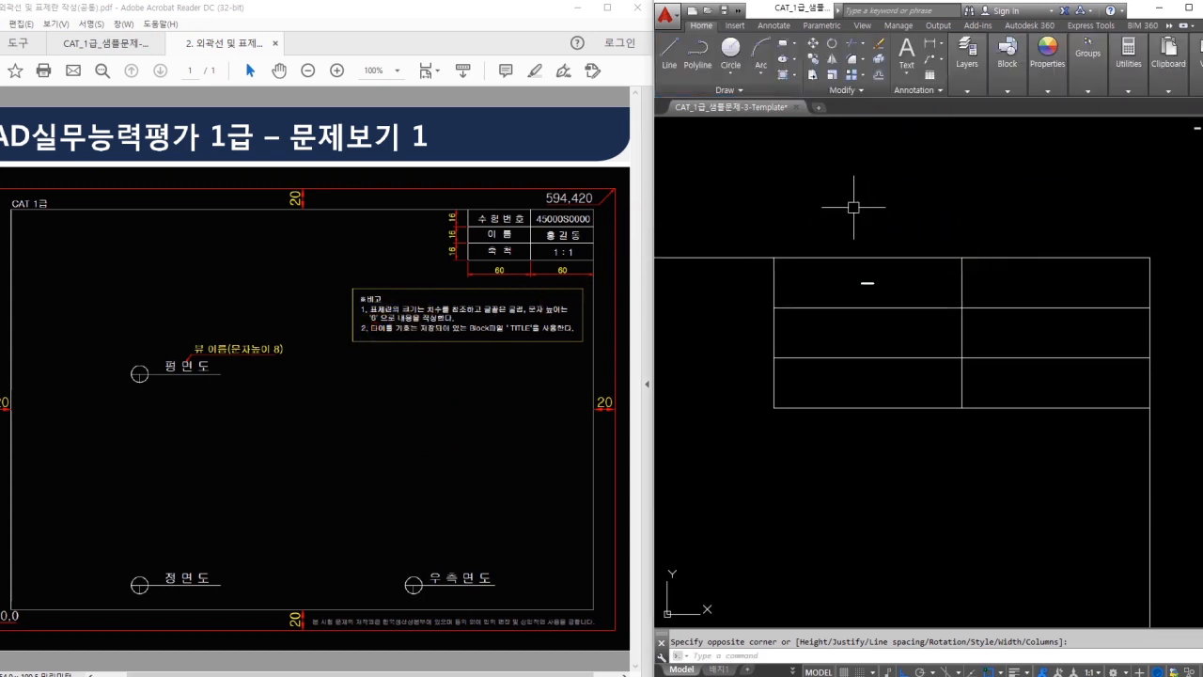
# - Copy the placeholder text from the top-left cell into the top-right cell of the title block
pyautogui.write('co')
pyautogui.press('Return')
pyautogui.click(865, 282)
pyautogui.press('Return')
pyautogui.click(961, 307)
pyautogui.click(1106, 307)
pyautogui.press('Escape')
# - Copy both top-row placeholder texts down into the second and third rows of the title block
pyautogui.click(1072, 275)
pyautogui.click(1038, 294)
pyautogui.click(895, 272)
pyautogui.click(863, 285)
pyautogui.press('Return')
pyautogui.click(961, 308)
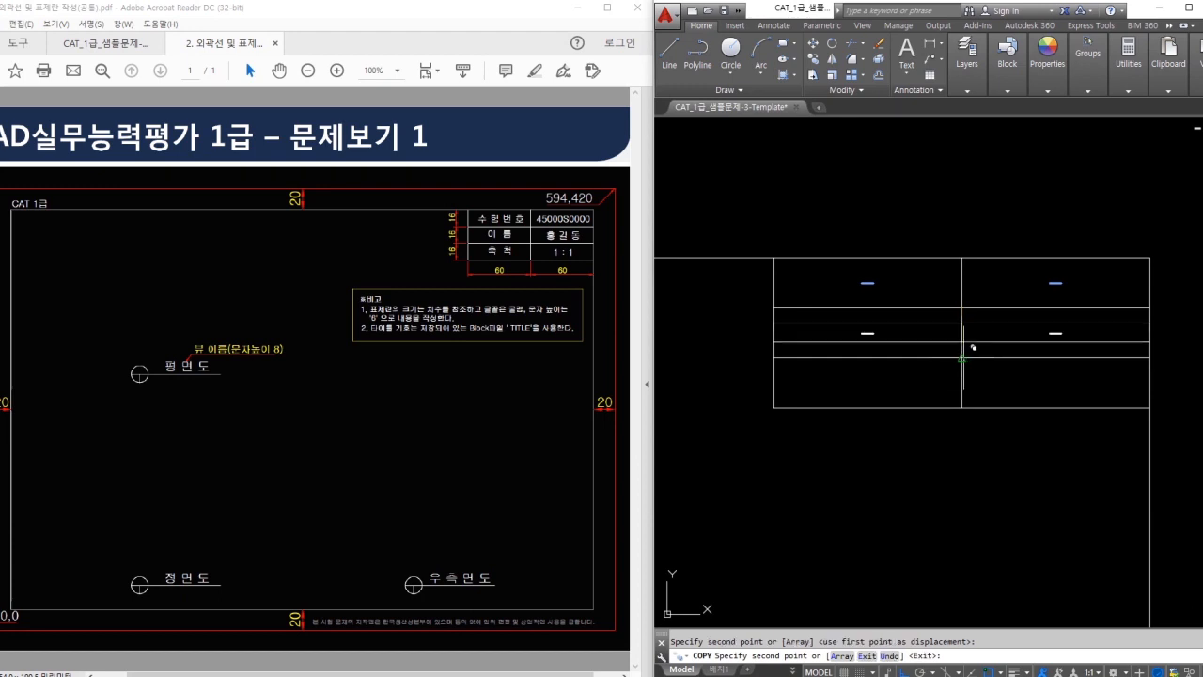
pyautogui.press('Escape')
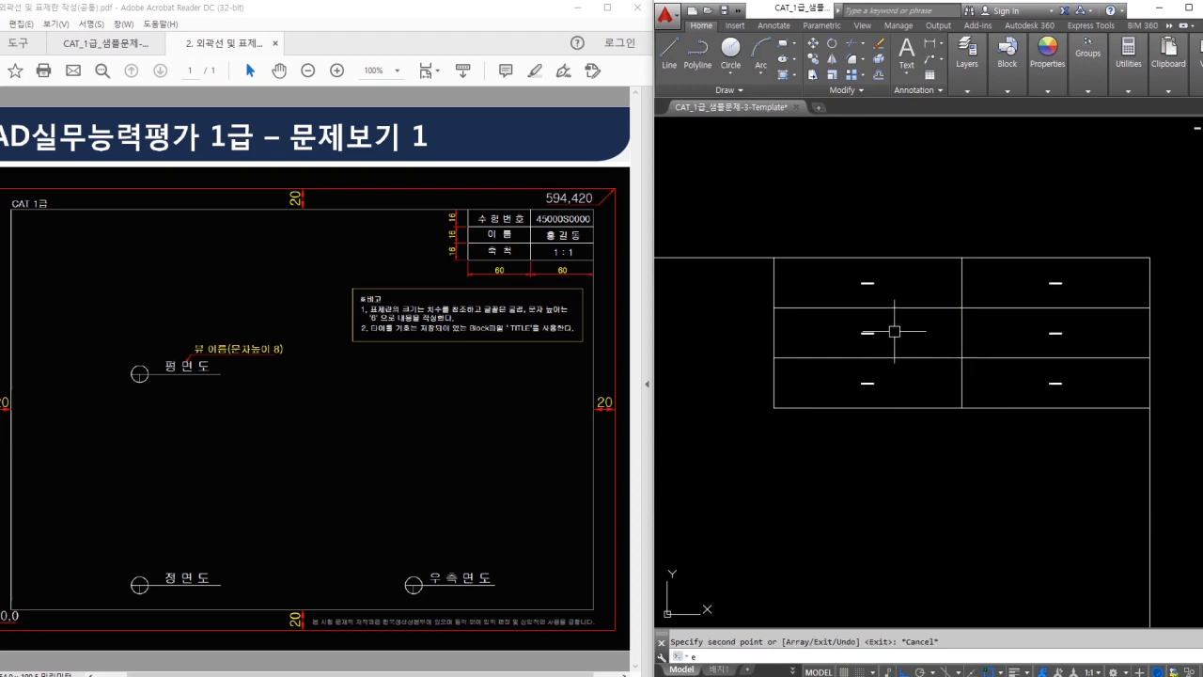
# - Change the top-left cell's text to 수 험 번 호 and enter the candidate number in the cell beside it
pyautogui.click(867, 283)
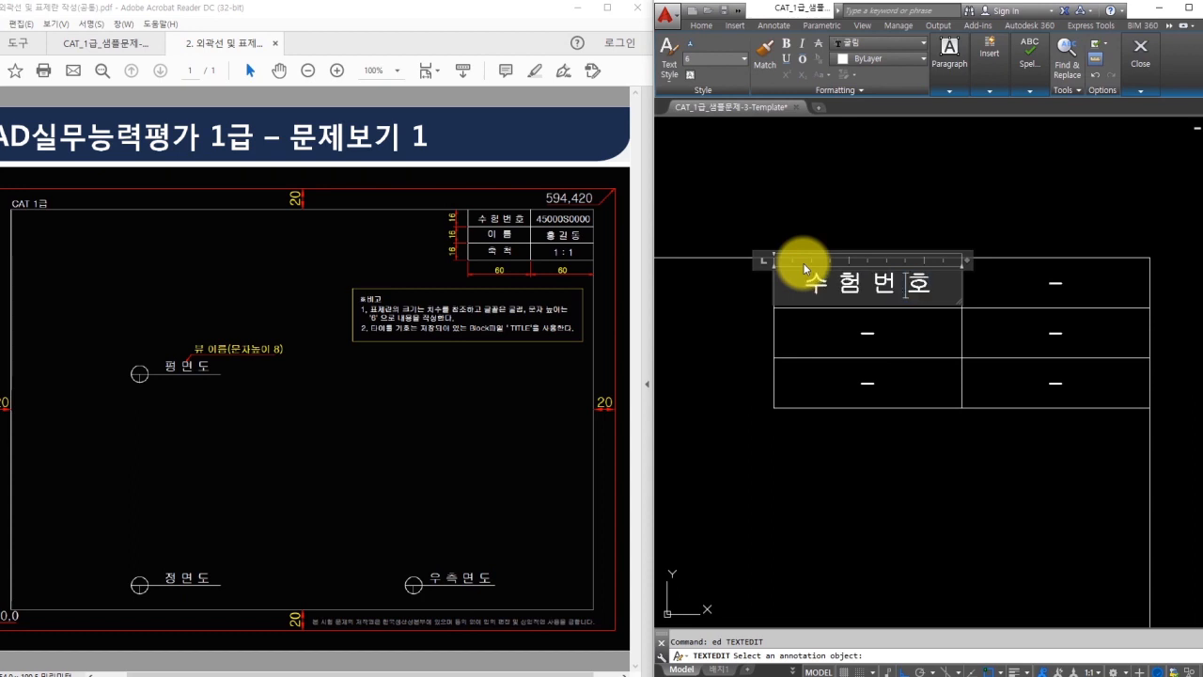
pyautogui.click(1080, 289)
pyautogui.doubleClick(1058, 289)
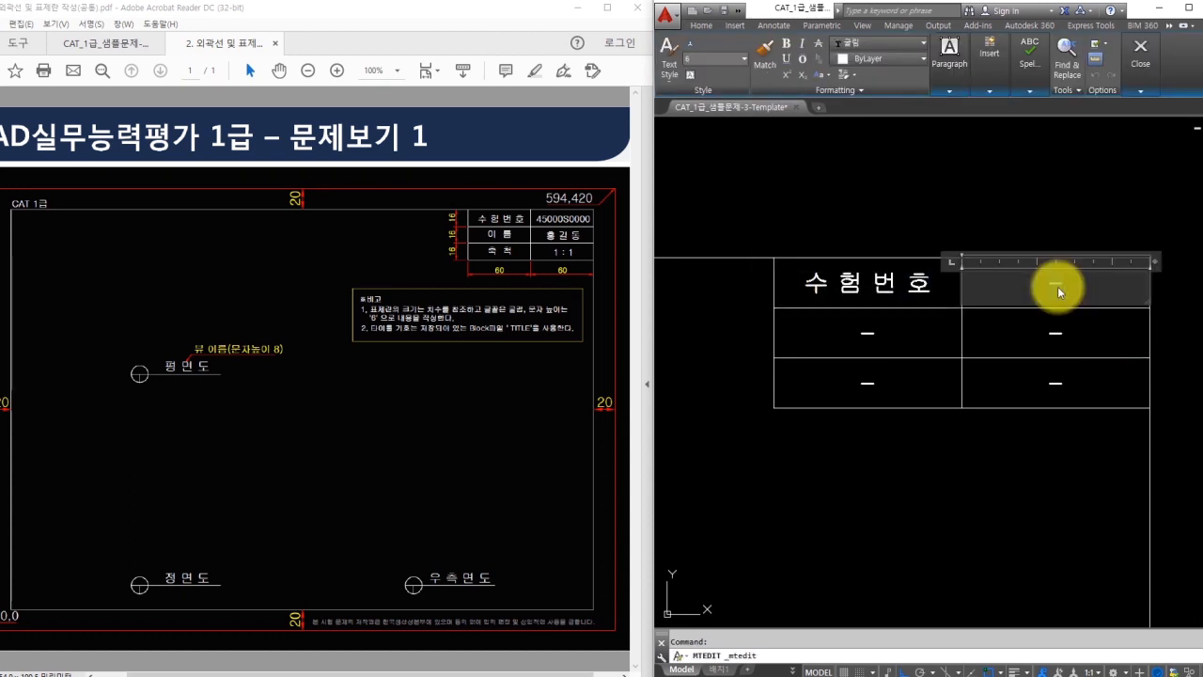
pyautogui.write('123456789')
pyautogui.click(919, 344)
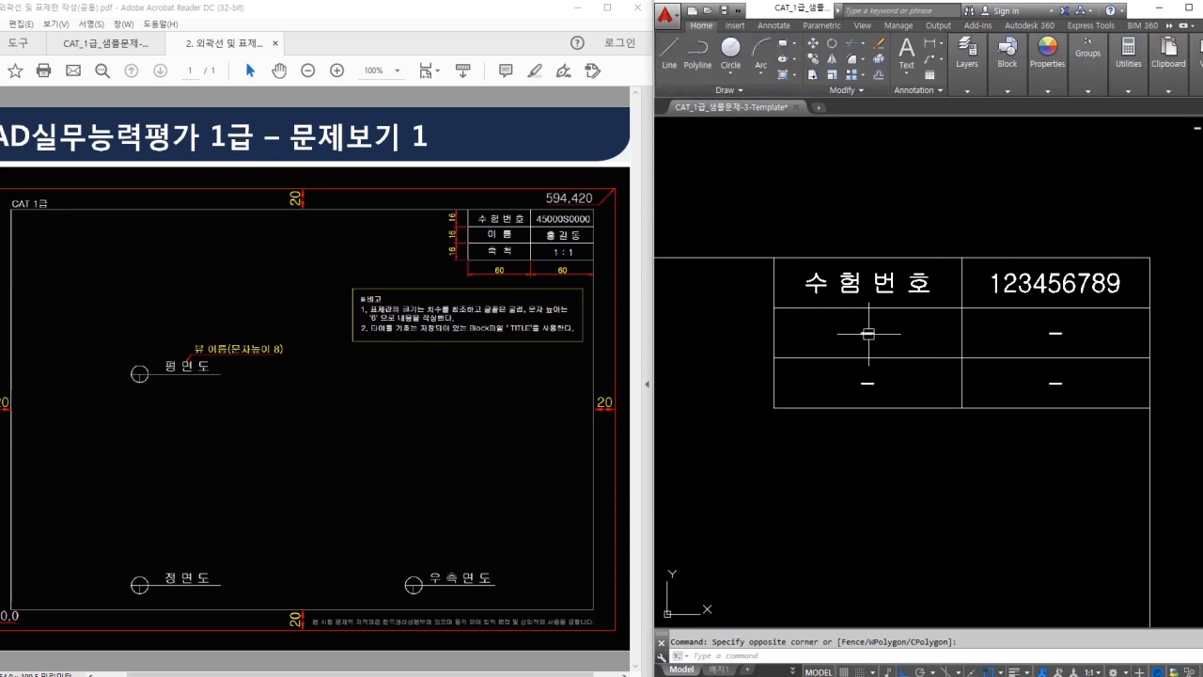
# - Change the left-column placeholders in the second and third rows to 이 름 and 축 척
pyautogui.doubleClick(852, 333)
pyautogui.moveTo(883, 334); pyautogui.dragTo(762, 332)
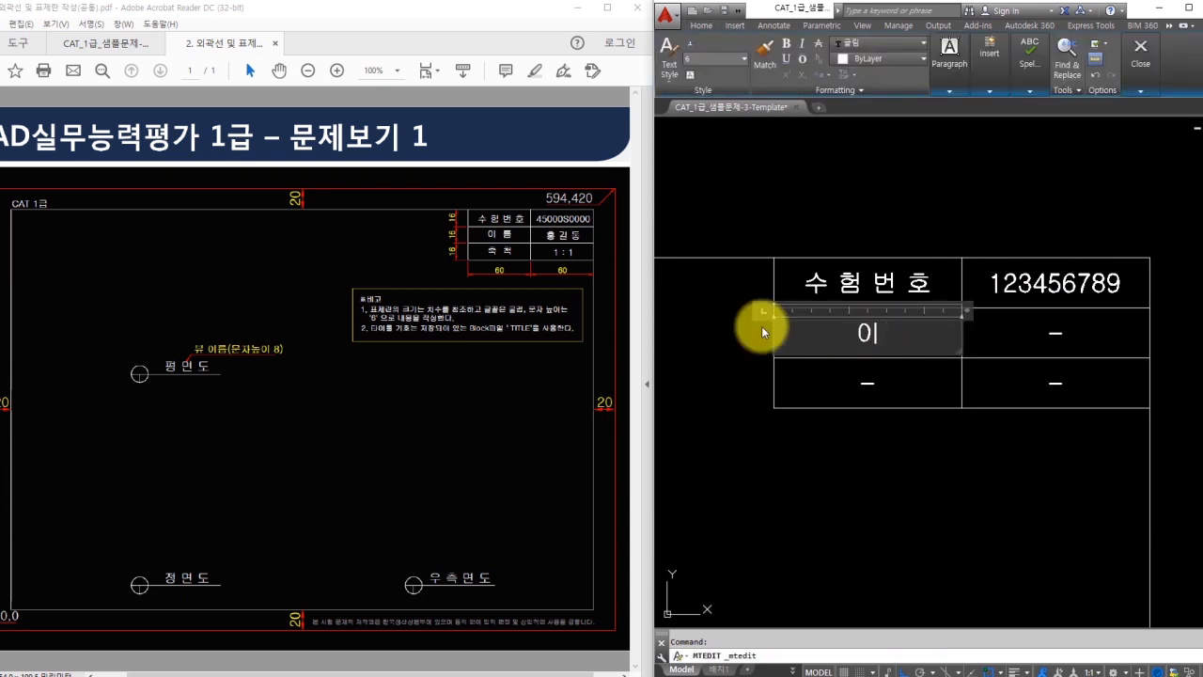
pyautogui.click(886, 357)
pyautogui.doubleClick(878, 381)
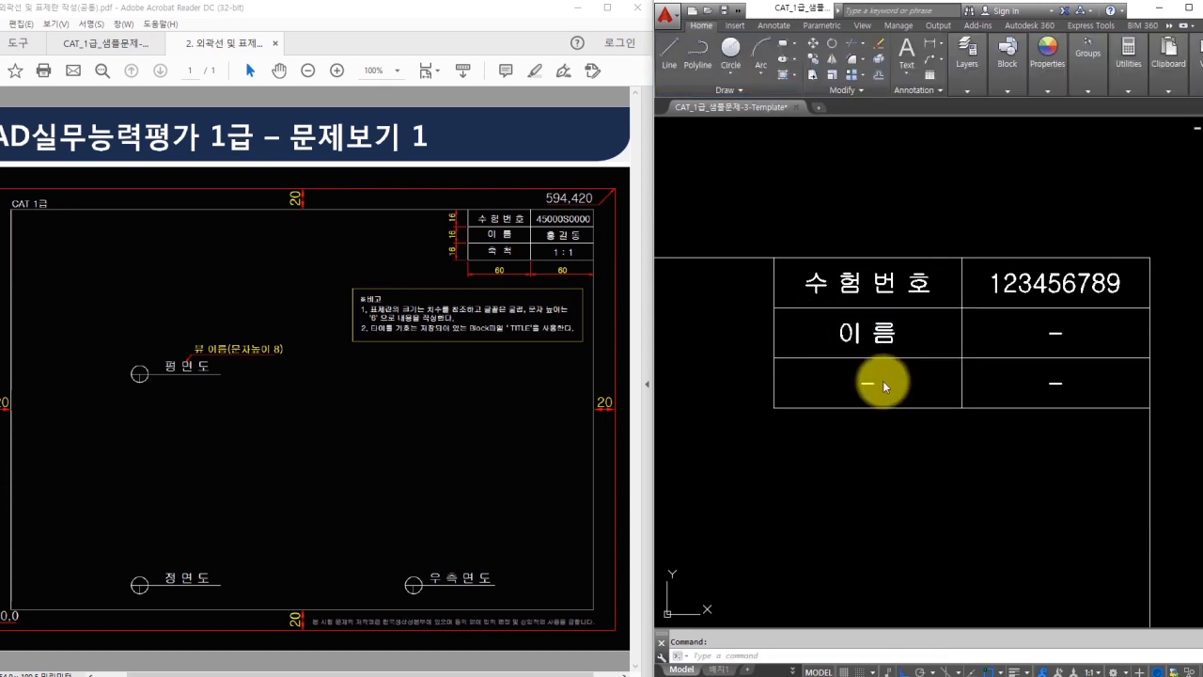
pyautogui.moveTo(878, 382); pyautogui.dragTo(805, 380)
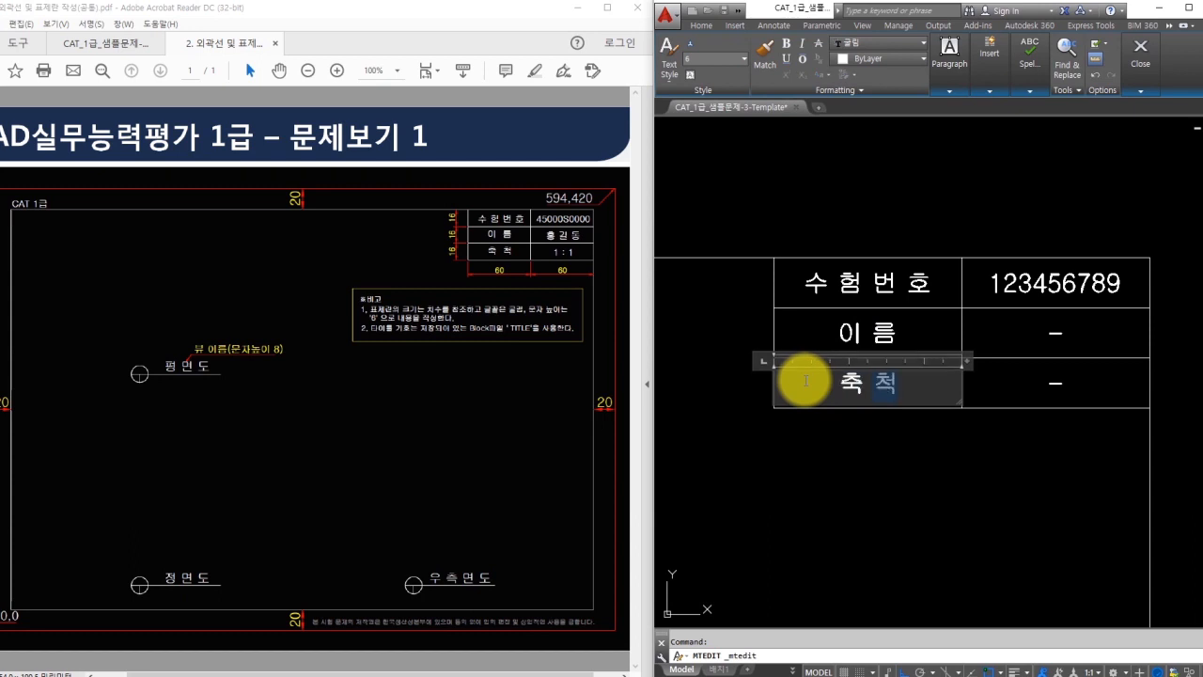
pyautogui.click(1021, 417)
# - Enter 1 : 1 in the cell beside 축 척 and the candidate's name in the cell beside 이 름
pyautogui.doubleClick(1059, 383)
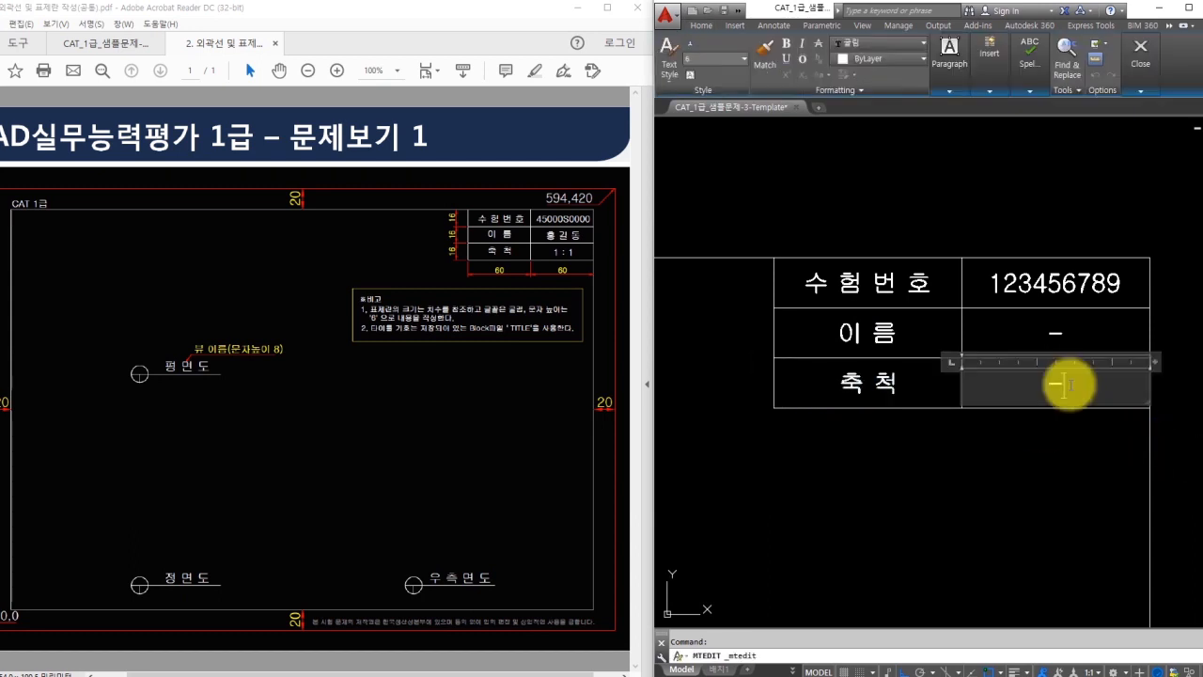
pyautogui.moveTo(1059, 383); pyautogui.dragTo(963, 388)
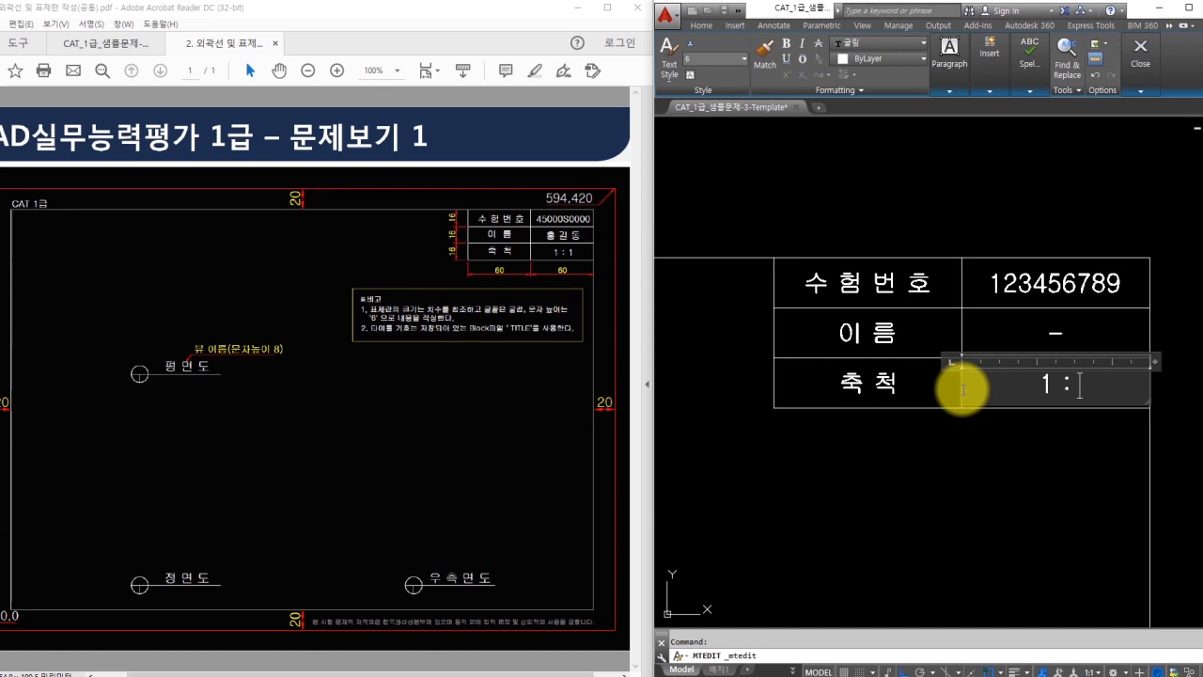
pyautogui.click(993, 470)
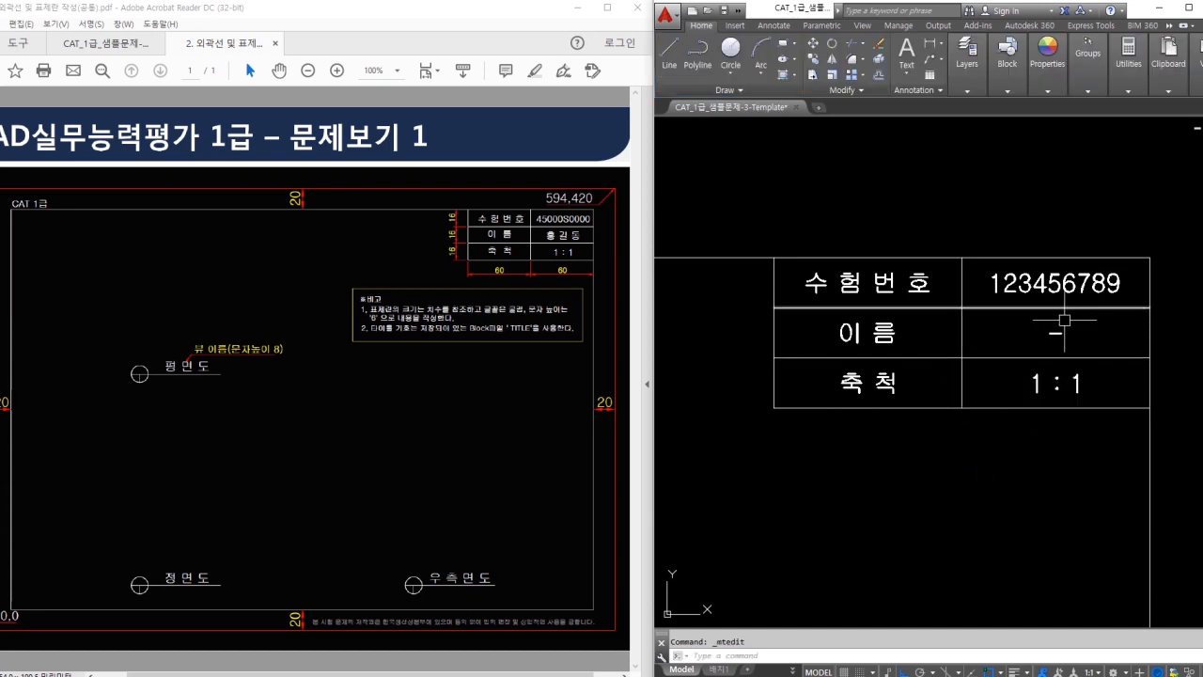
pyautogui.doubleClick(1055, 333)
pyautogui.moveTo(1054, 333); pyautogui.dragTo(948, 341)
pyautogui.write('재 도리')
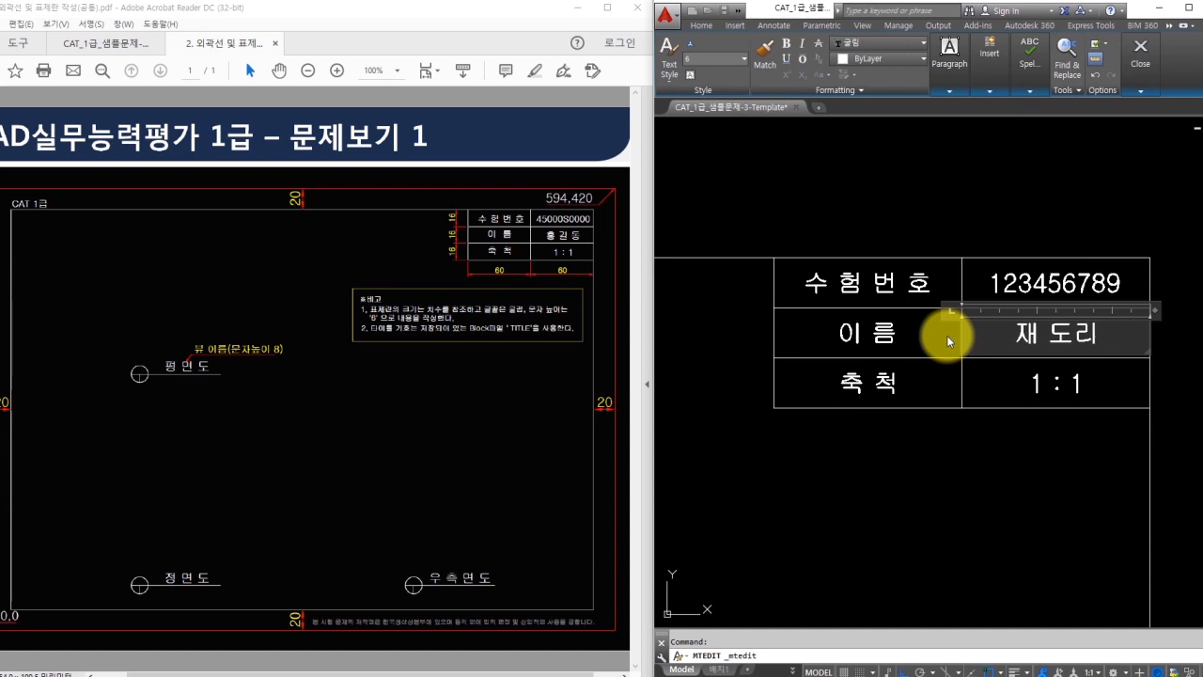
pyautogui.click(1010, 456)
# - Move all three dimensioned views together into the sheet border, with Ortho off for free placement
pyautogui.scroll(-3, 1030, 461)
pyautogui.moveTo(1007, 457)
pyautogui.mouseDown(button='middle')
pyautogui.moveTo(1000, 326)
pyautogui.moveTo(881, 328)
pyautogui.moveTo(851, 303)
pyautogui.mouseUp(button='middle')
pyautogui.scroll(-2, 881, 314)
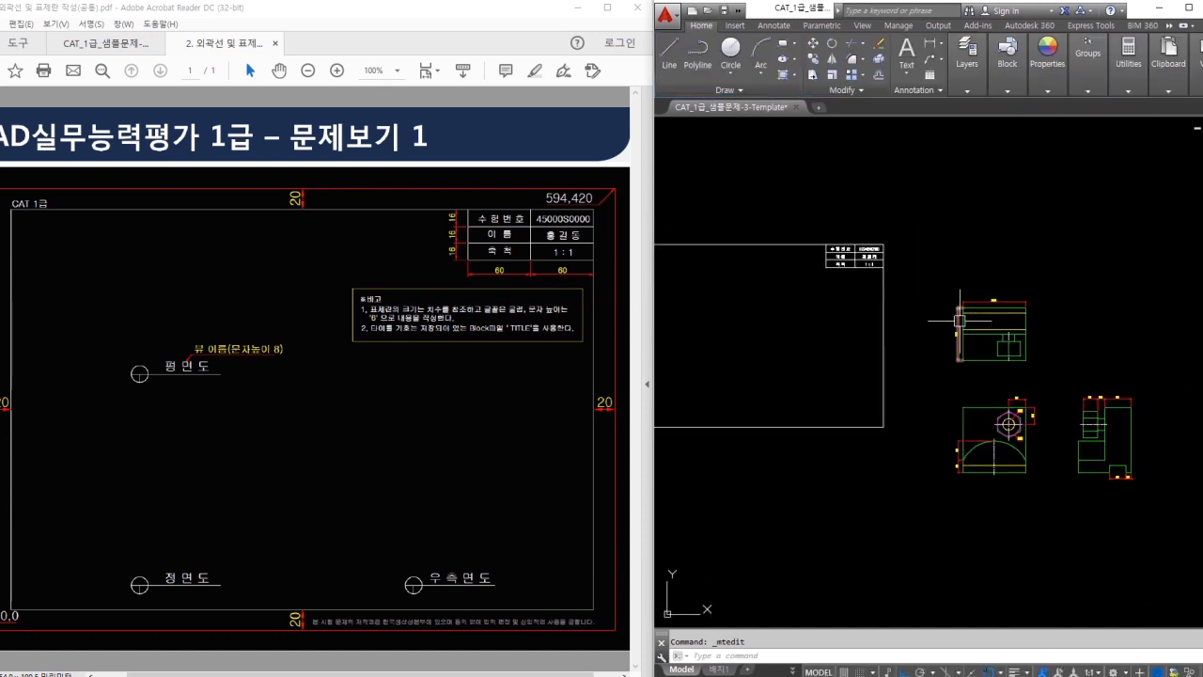
pyautogui.rightClick(929, 280)
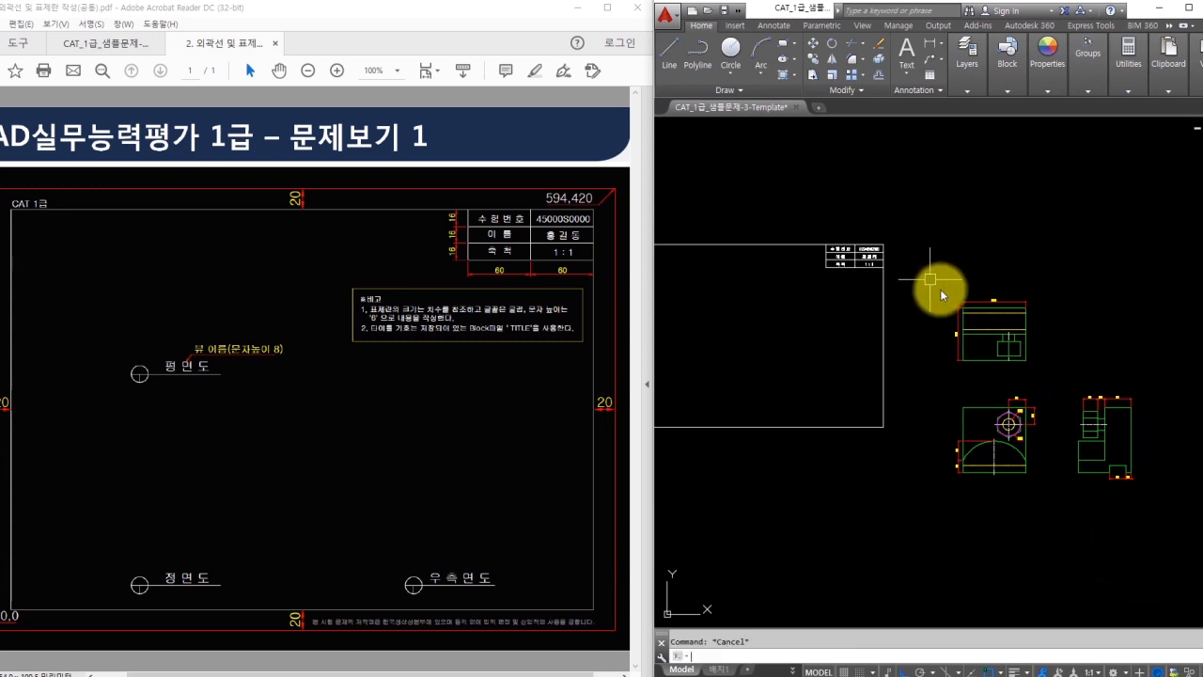
pyautogui.click(940, 287)
pyautogui.click(1177, 496)
pyautogui.click(1164, 501)
pyautogui.click(940, 350)
pyautogui.press('space')
pyautogui.click(1035, 399)
pyautogui.moveTo(985, 374)
pyautogui.mouseDown(button='middle')
pyautogui.moveTo(1062, 410)
pyautogui.moveTo(986, 385)
pyautogui.mouseUp(button='middle')
pyautogui.scroll(2, 829, 372)
pyautogui.moveTo(823, 361); pyautogui.dragTo(927, 370, button='middle')
pyautogui.press('F8')
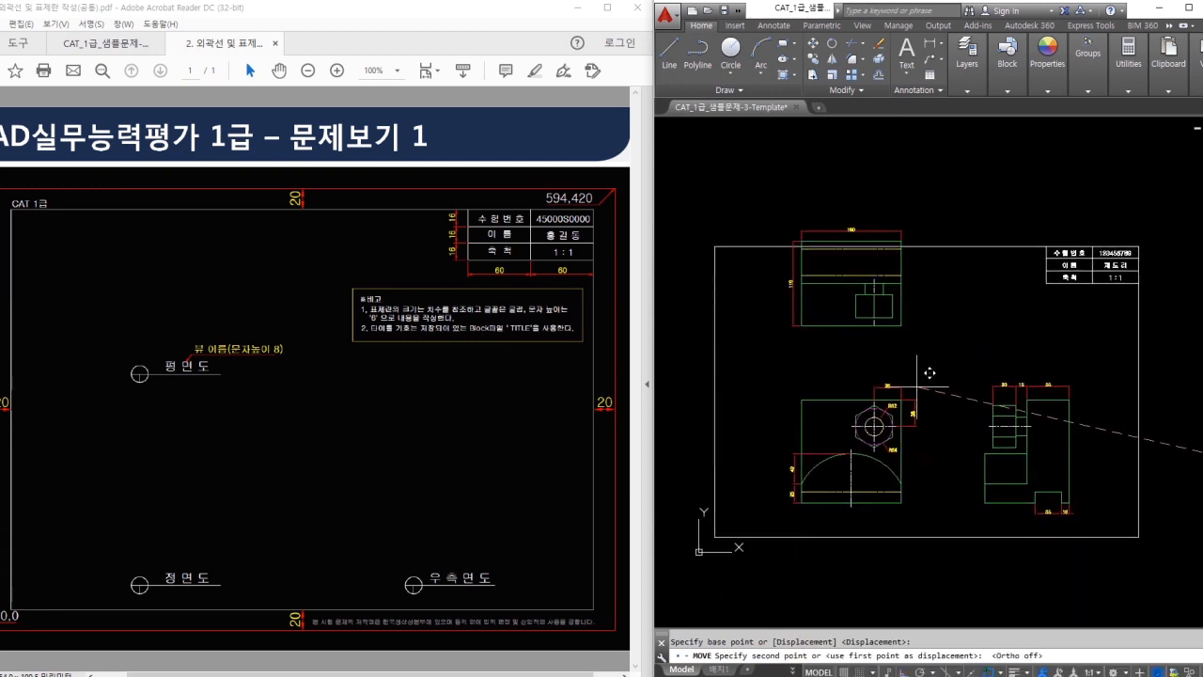
pyautogui.click(916, 383)
# - Move the top view with its dimensions straight down into the border, using Ortho to keep it aligned with the front view
pyautogui.press('space')
pyautogui.click(764, 208)
pyautogui.click(923, 347)
pyautogui.press('space')
pyautogui.click(934, 304)
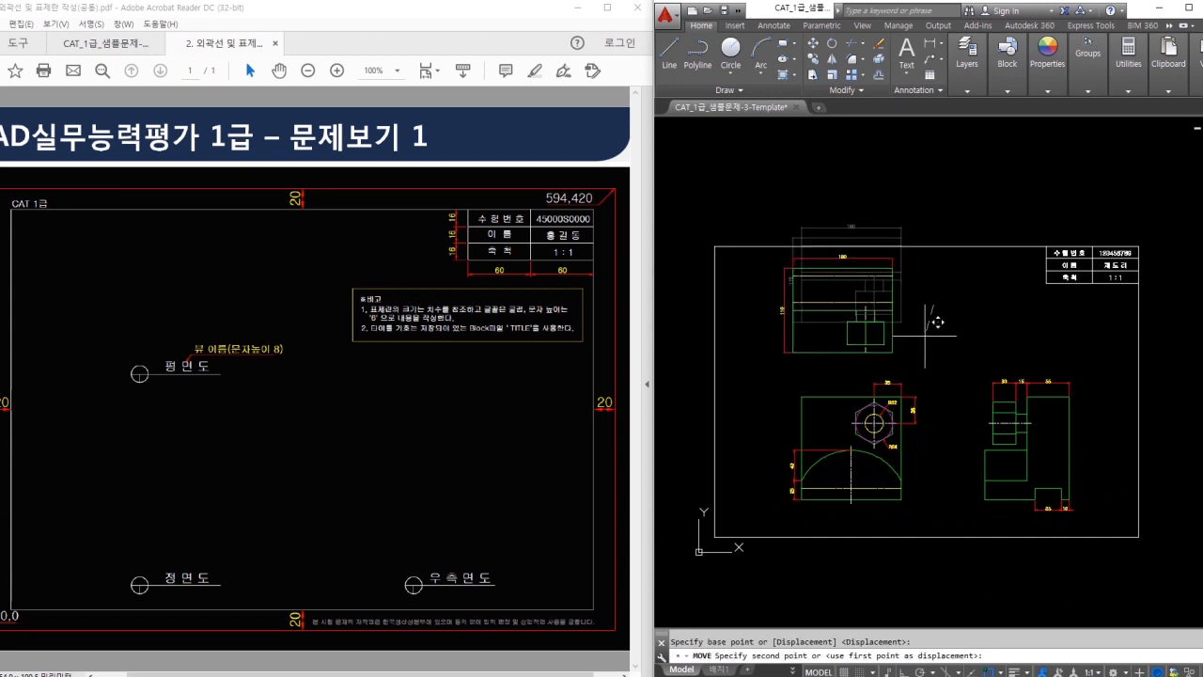
pyautogui.press('F8')
pyautogui.click(936, 336)
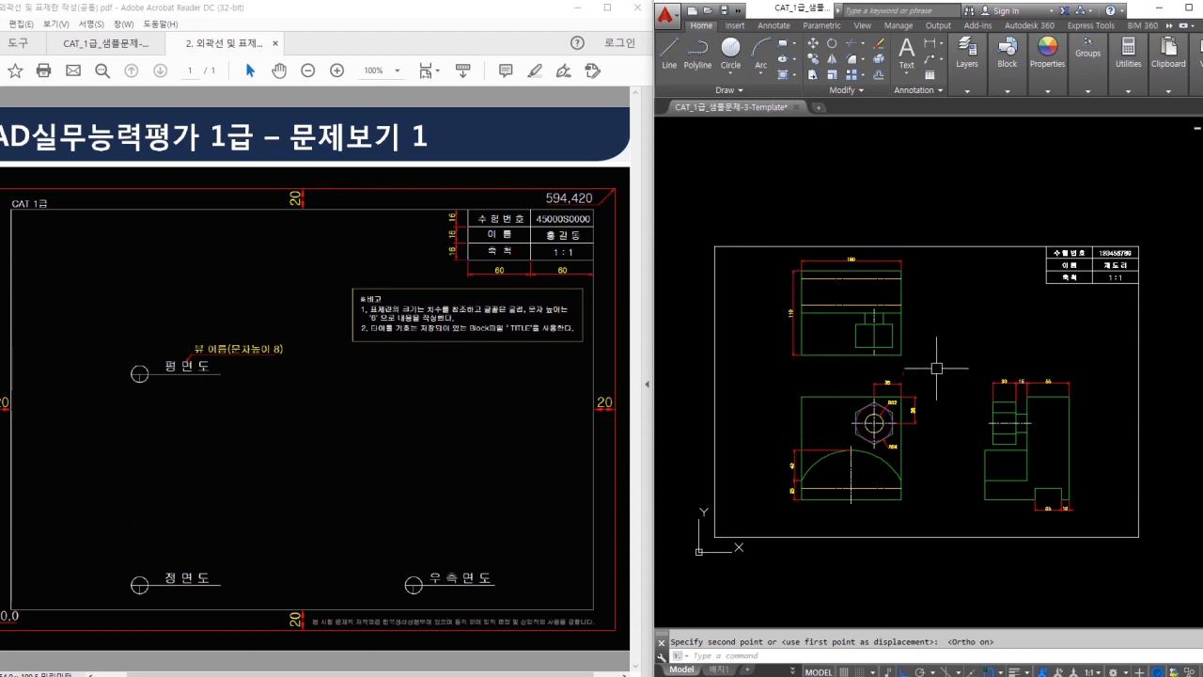
# - Insert the TITLE block at scale 1 in the gap between the top view and the front view
pyautogui.scroll(2, 879, 350)
pyautogui.press('Escape')
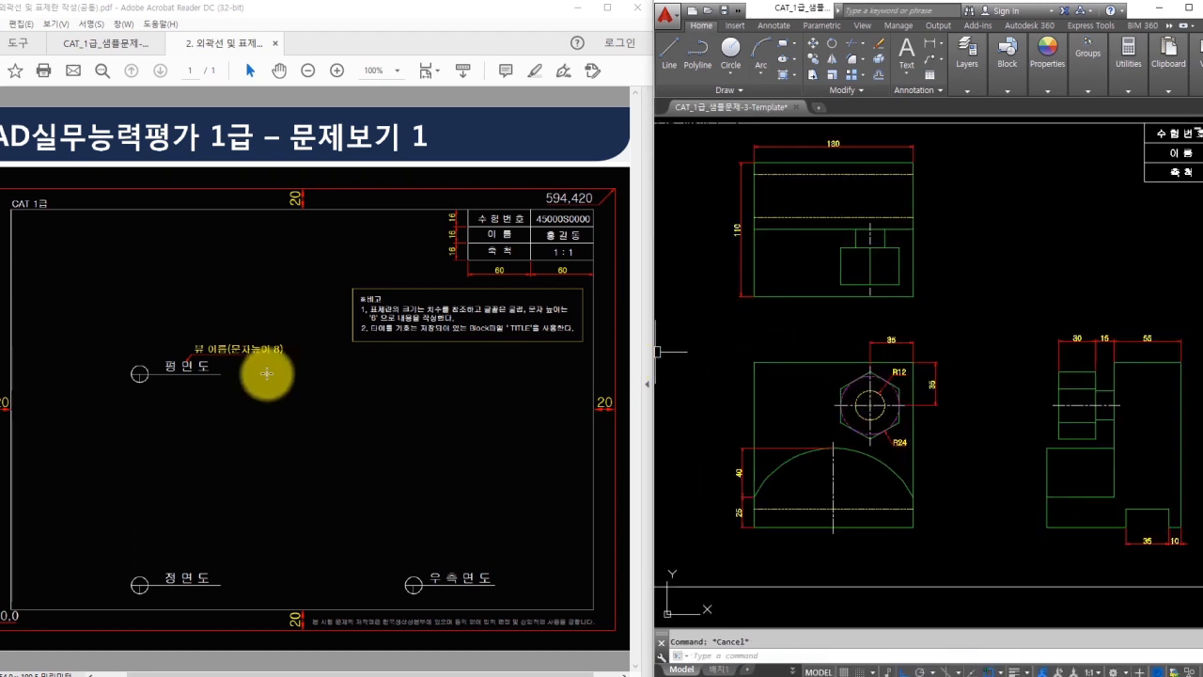
pyautogui.click(143, 375)
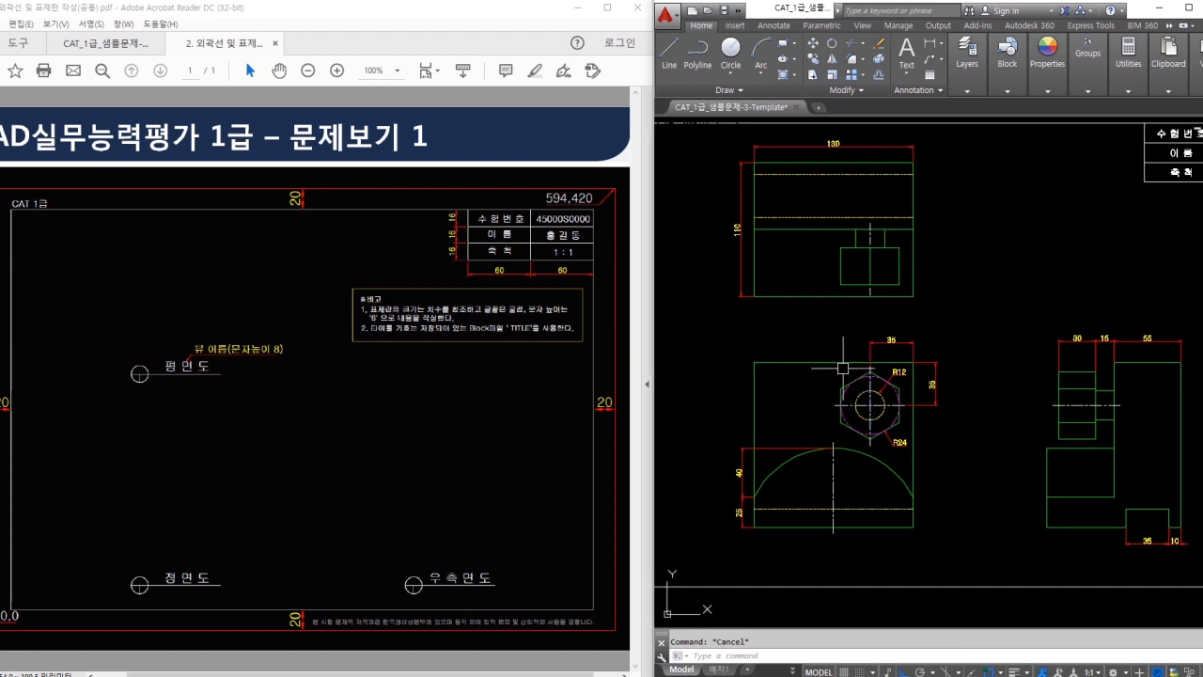
pyautogui.write('i')
pyautogui.press('Return')
pyautogui.click(945, 266)
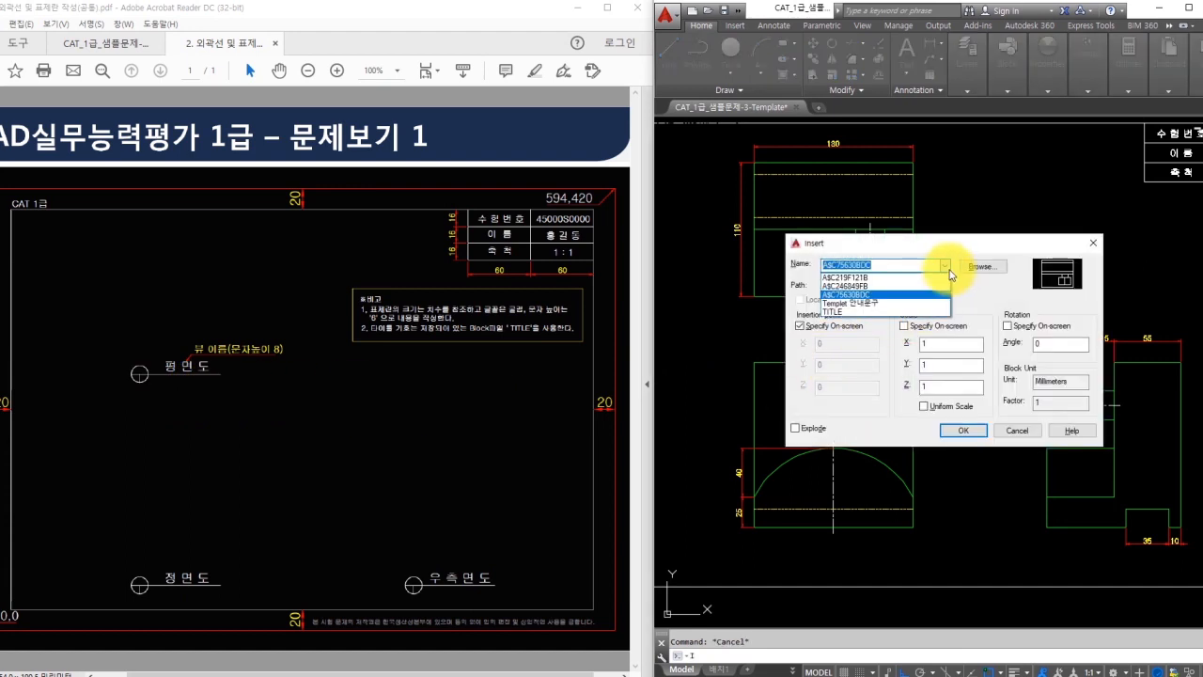
pyautogui.click(839, 315)
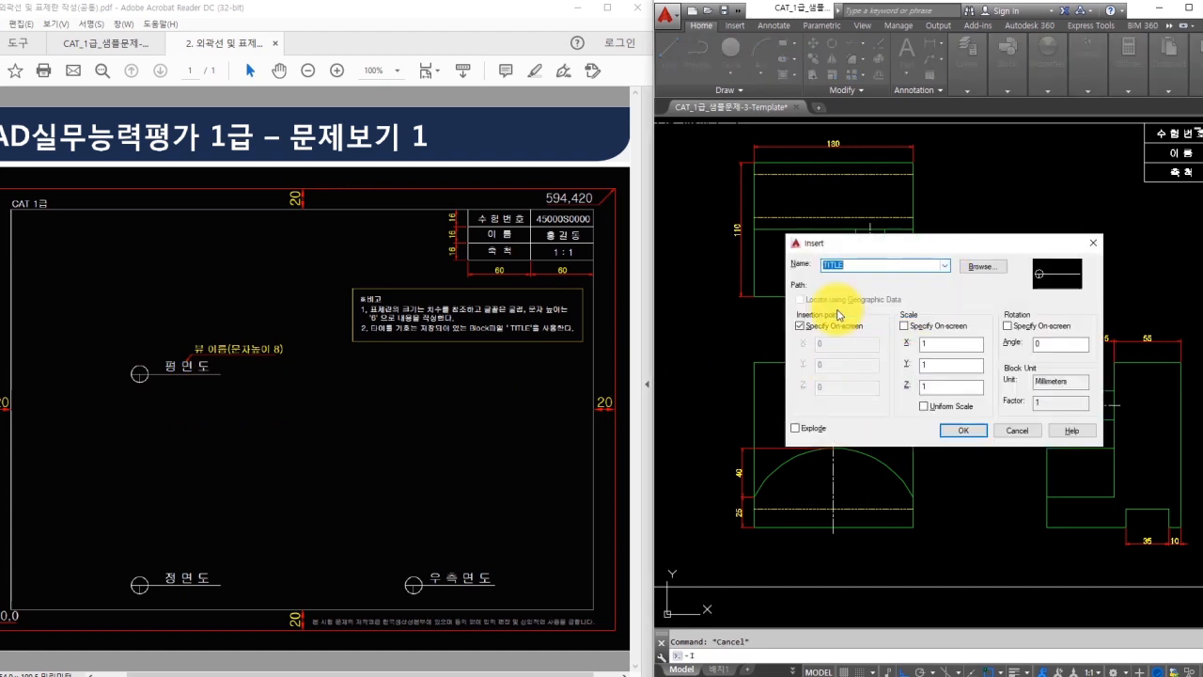
pyautogui.click(964, 430)
pyautogui.scroll(3, 792, 324)
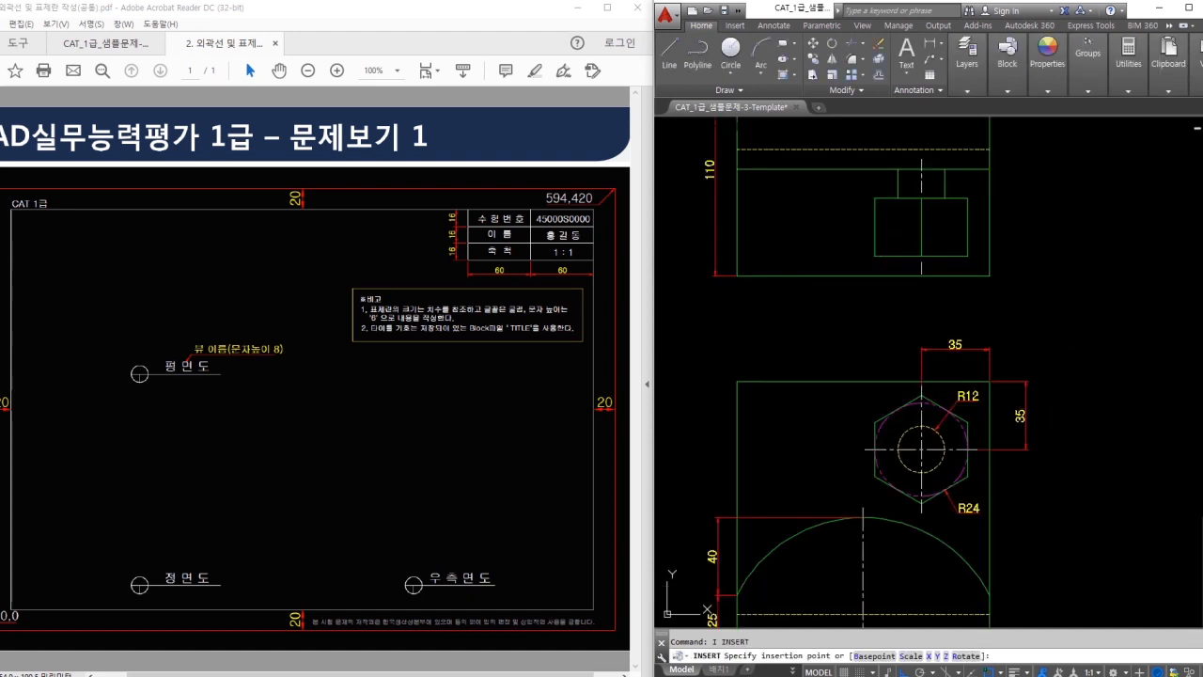
pyautogui.click(784, 314)
pyautogui.scroll(2, 857, 343)
# - Change the inserted view title block symbol to layer 0
pyautogui.click(835, 295)
pyautogui.moveTo(826, 332); pyautogui.dragTo(827, 333)
pyautogui.moveTo(853, 334); pyautogui.dragTo(872, 357)
pyautogui.moveTo(856, 346); pyautogui.dragTo(872, 346)
pyautogui.moveTo(877, 345); pyautogui.dragTo(890, 358)
pyautogui.moveTo(883, 357); pyautogui.dragTo(908, 366)
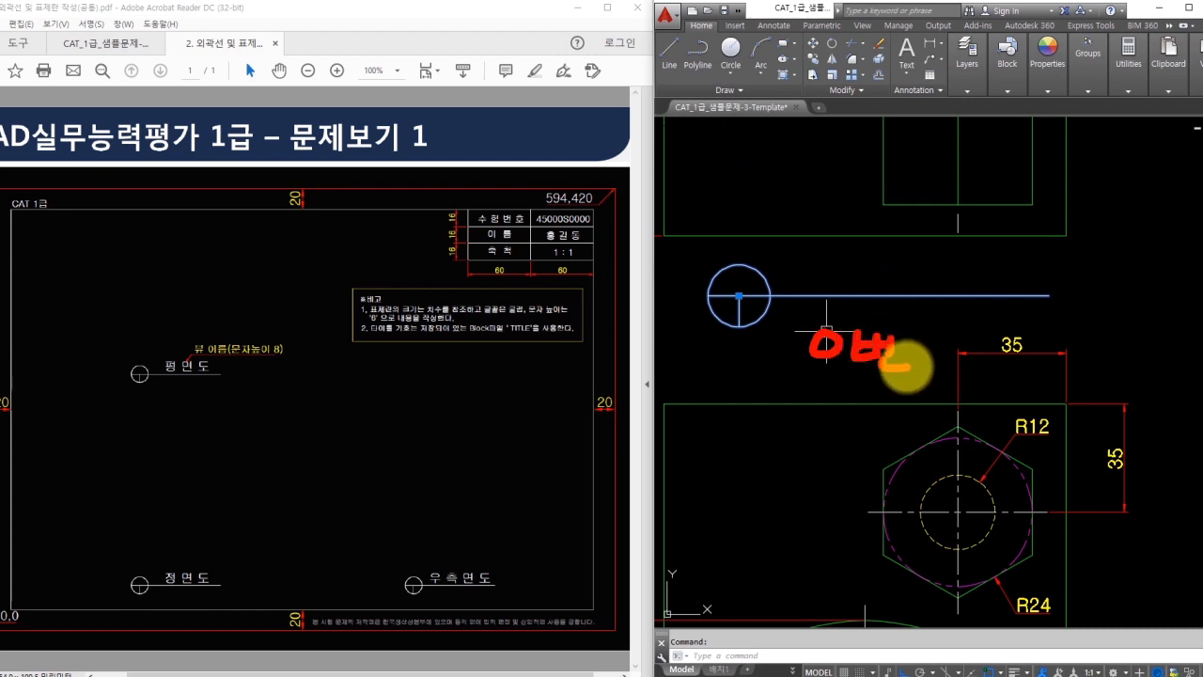
pyautogui.click(967, 64)
pyautogui.click(1024, 106)
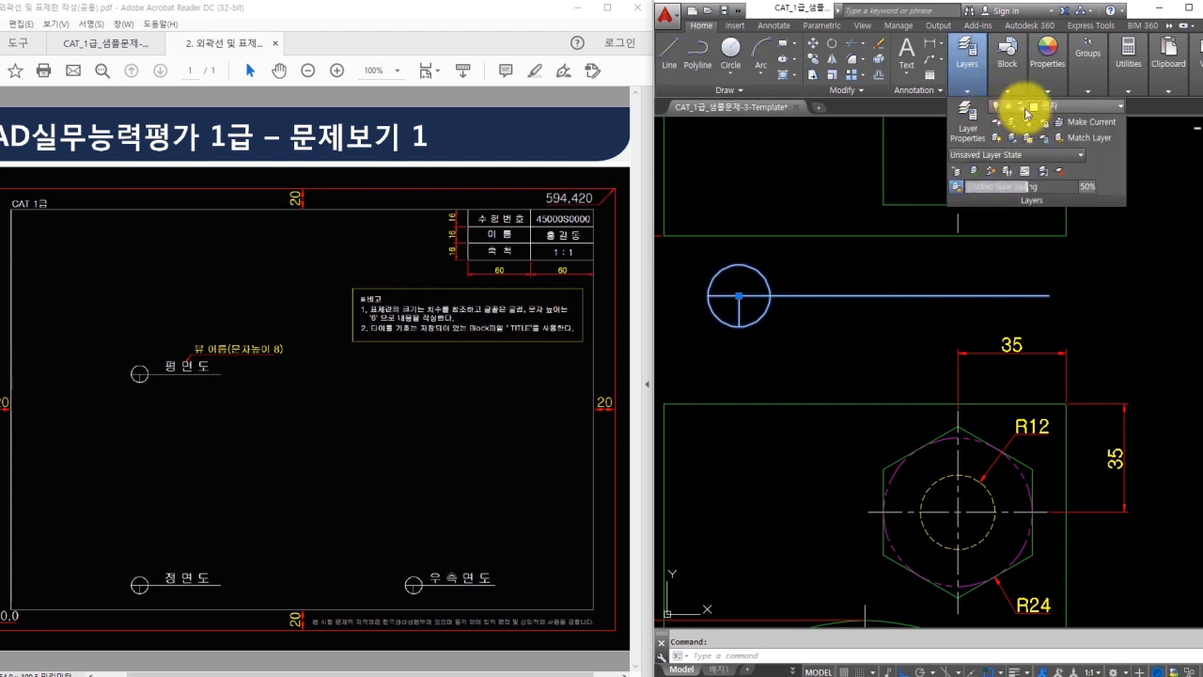
pyautogui.click(1047, 125)
pyautogui.press('Escape')
# - Add the multiline text 평 면 도 with height 8 above the view title symbol's line
pyautogui.moveTo(853, 271); pyautogui.dragTo(855, 289, button='middle')
pyautogui.write('t')
pyautogui.press('space')
pyautogui.click(832, 304)
pyautogui.click(973, 282)
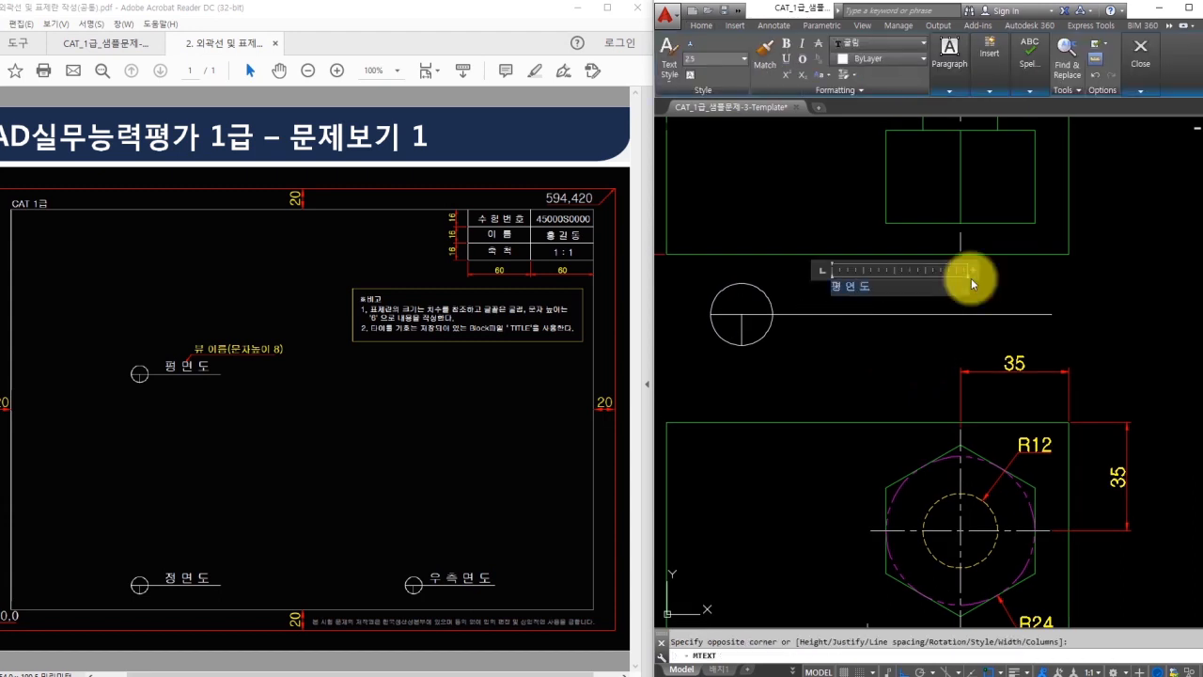
pyautogui.click(719, 59)
pyautogui.press('Return')
pyautogui.click(1118, 336)
pyautogui.moveTo(998, 282)
pyautogui.mouseDown()
pyautogui.moveTo(1052, 317)
pyautogui.moveTo(1172, 311)
pyautogui.mouseUp()
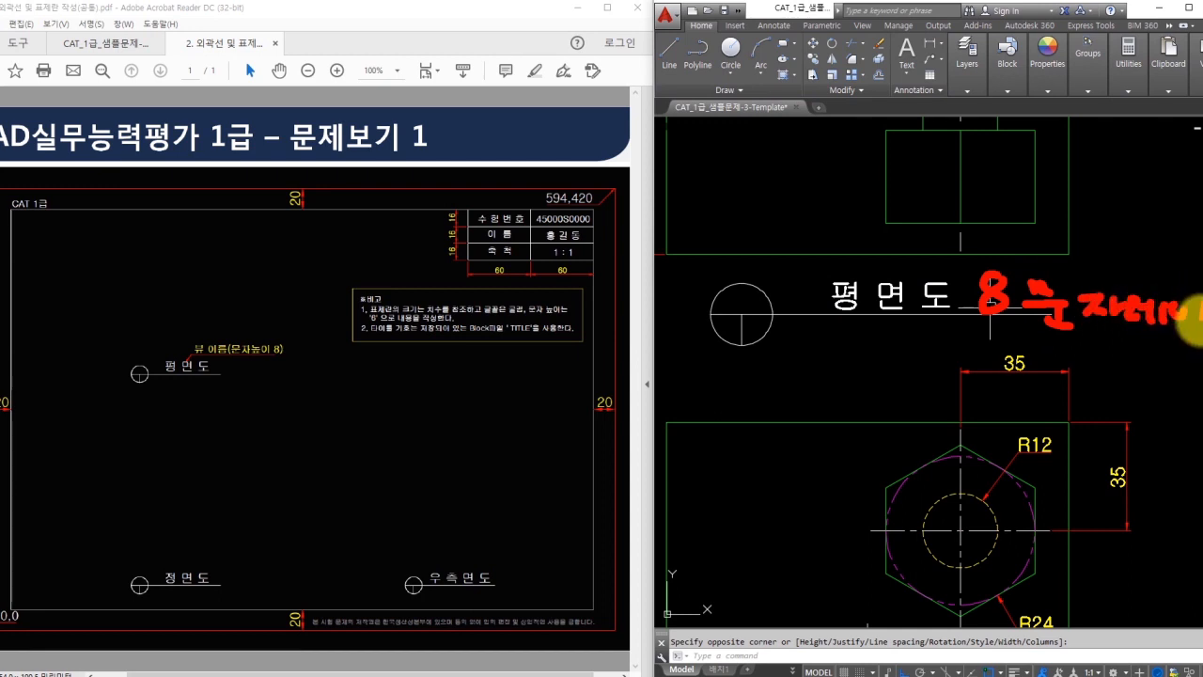
pyautogui.press('Escape')
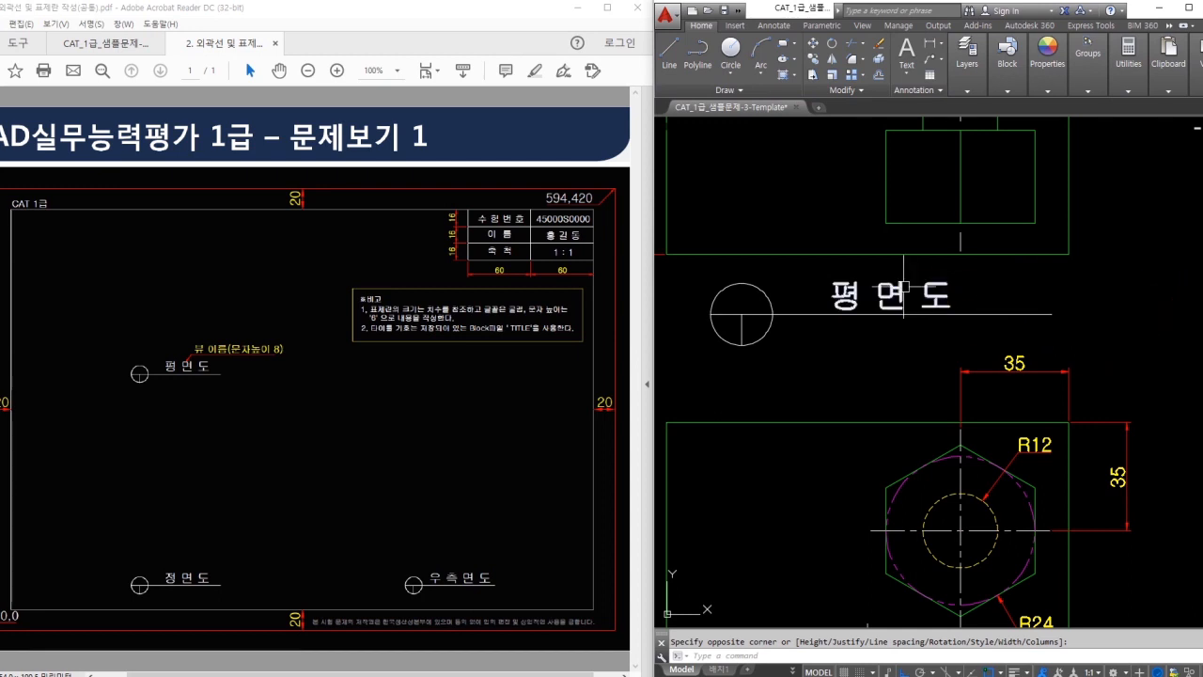
# - Shift the 평 면 도 text slightly up and to the right so it sits clear of the title line
pyautogui.click(907, 288)
pyautogui.click(1018, 293)
pyautogui.click(996, 296)
pyautogui.click(938, 297)
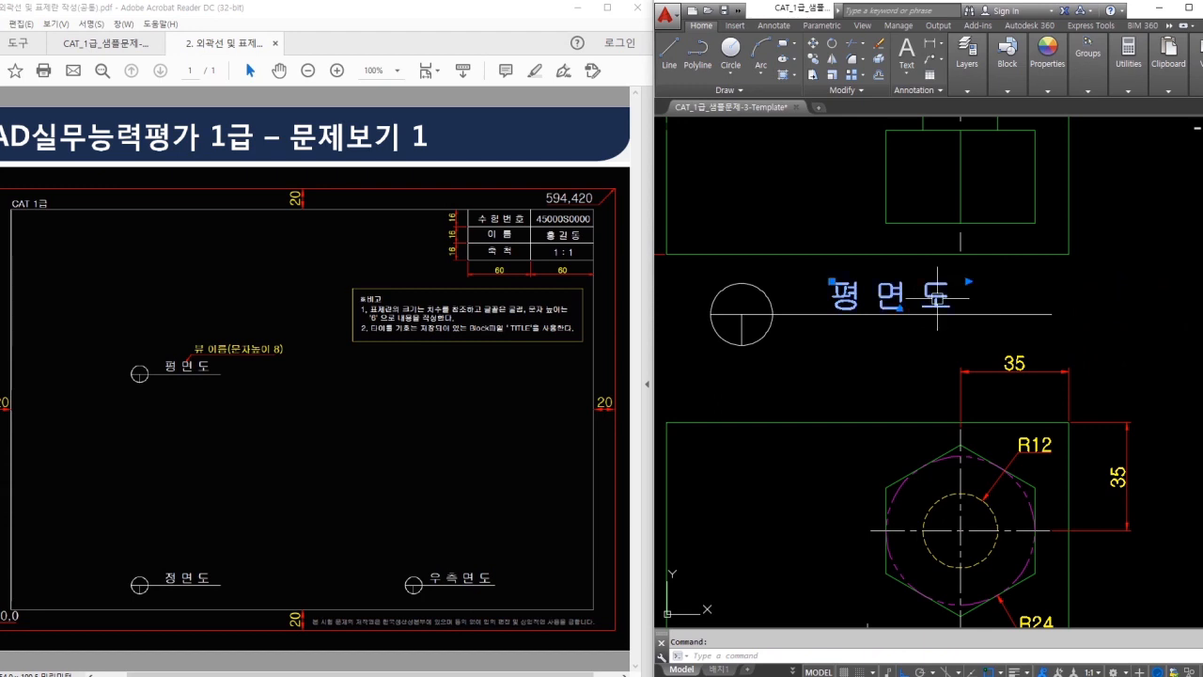
pyautogui.moveTo(933, 295); pyautogui.dragTo(946, 290)
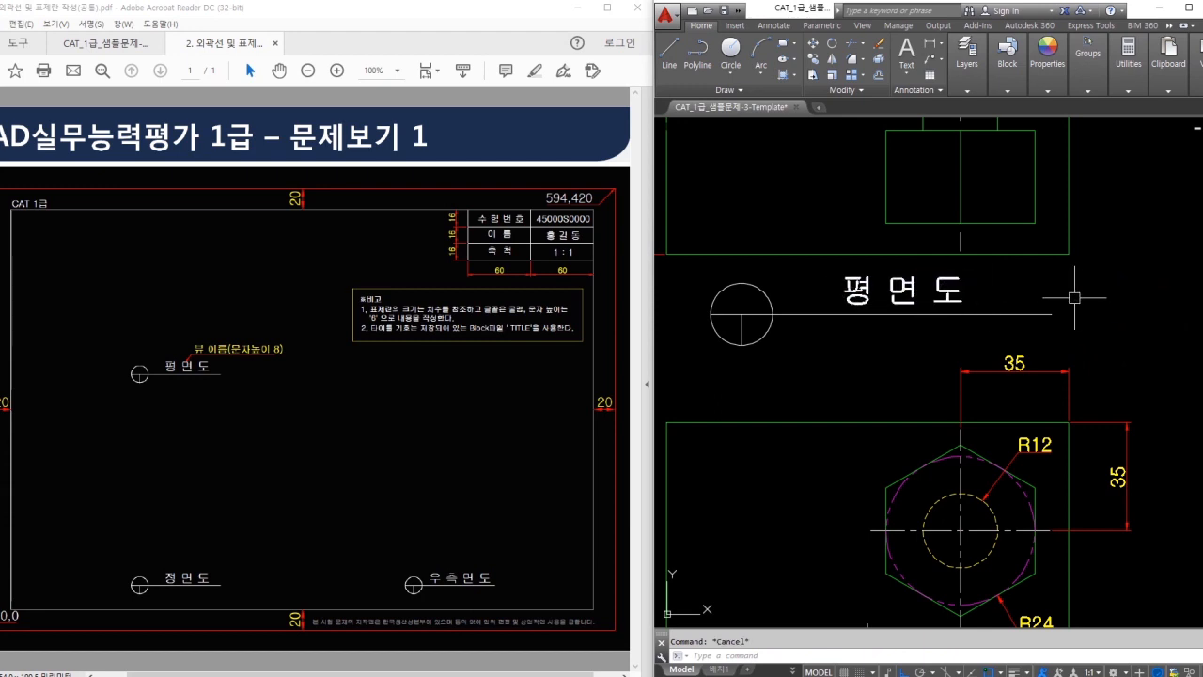
pyautogui.click(1072, 300)
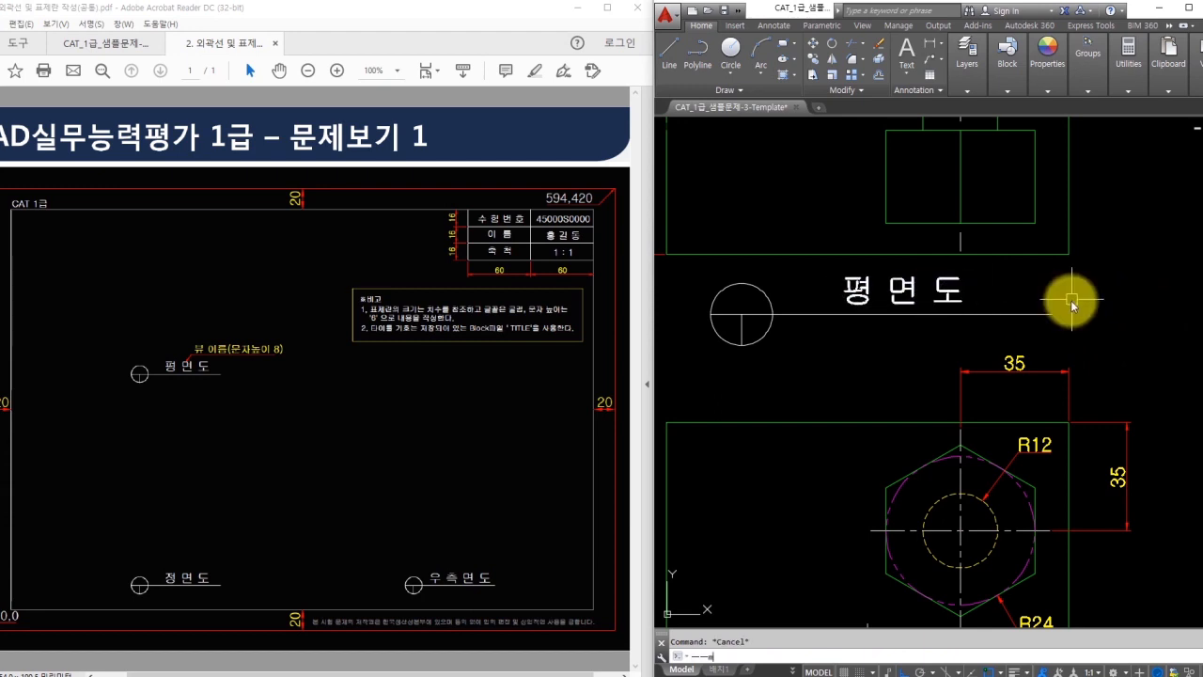
# - Copy the view title symbol and its 평 면 도 text to just below the front view
pyautogui.write('co')
pyautogui.press('space')
pyautogui.click(1031, 277)
pyautogui.click(741, 324)
pyautogui.press('space')
pyautogui.click(781, 349)
pyautogui.moveTo(820, 469); pyautogui.dragTo(814, 101, button='middle')
pyautogui.scroll(-1, 836, 282)
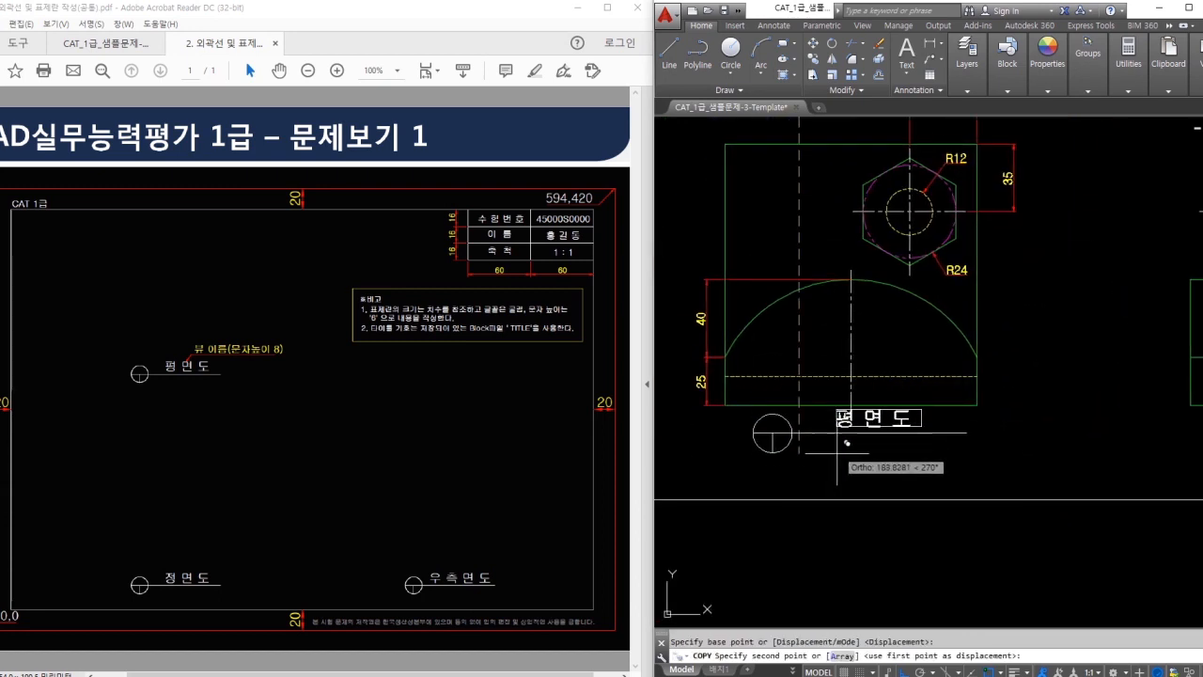
pyautogui.click(833, 482)
pyautogui.press('Escape')
# - Copy the title symbol and text below the front view across to beneath the right side view
pyautogui.click(941, 426)
pyautogui.click(759, 483)
pyautogui.press('space')
pyautogui.click(860, 463)
pyautogui.moveTo(1025, 468); pyautogui.dragTo(835, 476, button='middle')
pyautogui.moveTo(1125, 471); pyautogui.dragTo(1069, 471, button='middle')
pyautogui.click(1056, 471)
pyautogui.press('Escape')
# - Change the title text under the front view to 정 면 도
pyautogui.moveTo(947, 468); pyautogui.dragTo(1083, 459, button='middle')
pyautogui.write('ed')
pyautogui.press('space')
pyautogui.click(747, 447)
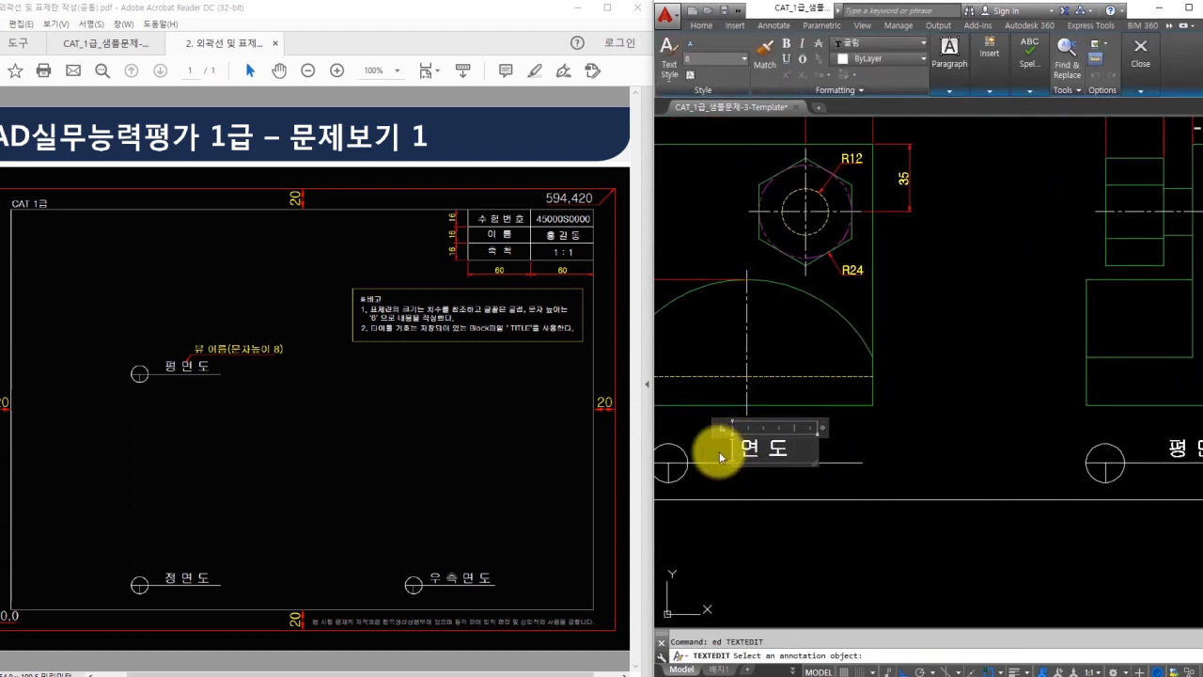
pyautogui.write('wkd')
pyautogui.press('BackSpace')
pyautogui.press('BackSpace')
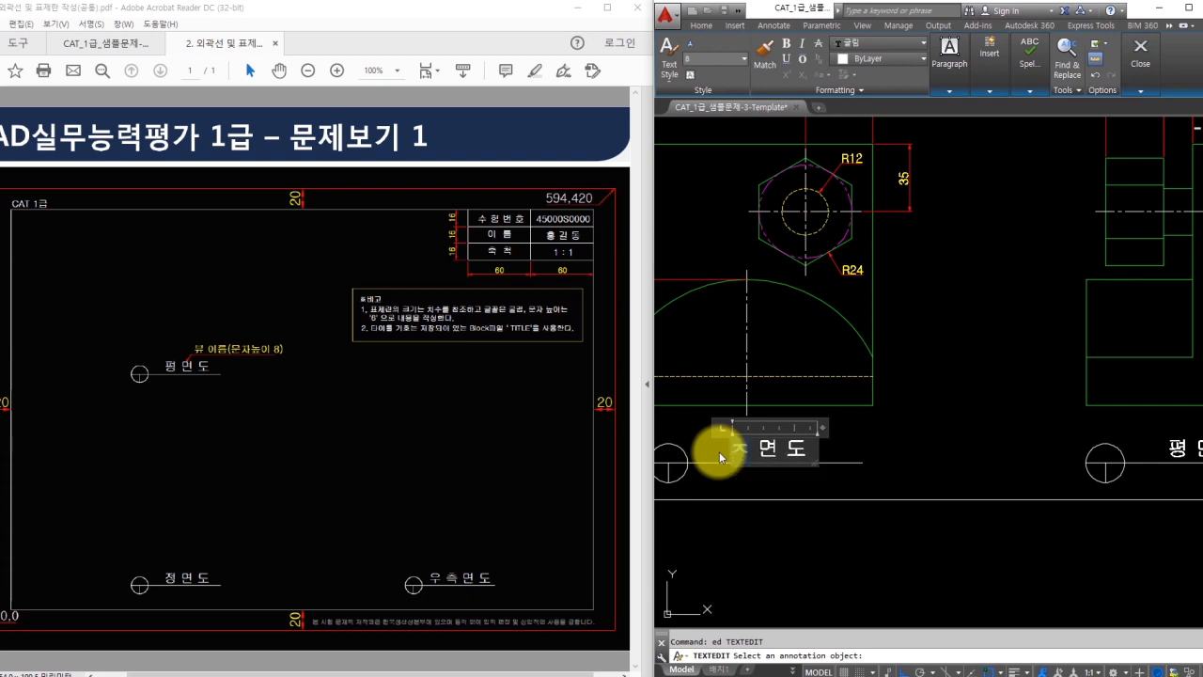
pyautogui.click(720, 458)
# - Change the title text under the right side view to 우 측 면 도 and widen its text box to fit one line
pyautogui.moveTo(1028, 444); pyautogui.dragTo(843, 441, button='middle')
pyautogui.doubleClick(996, 452)
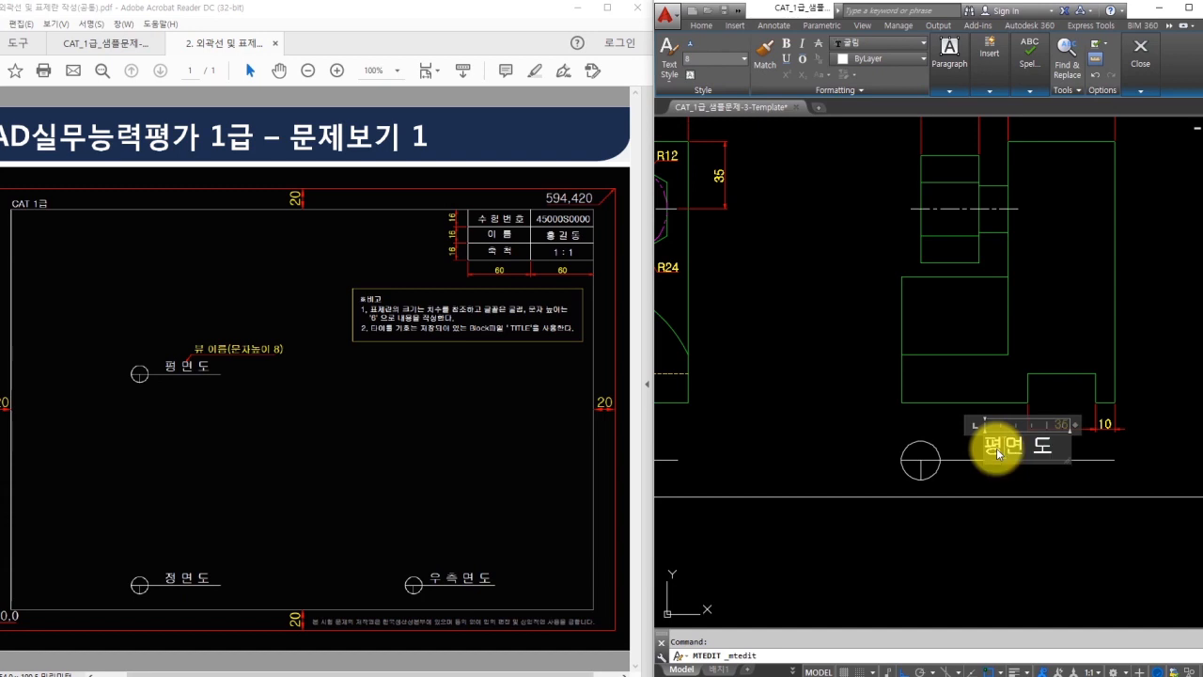
pyautogui.write('우 측 면')
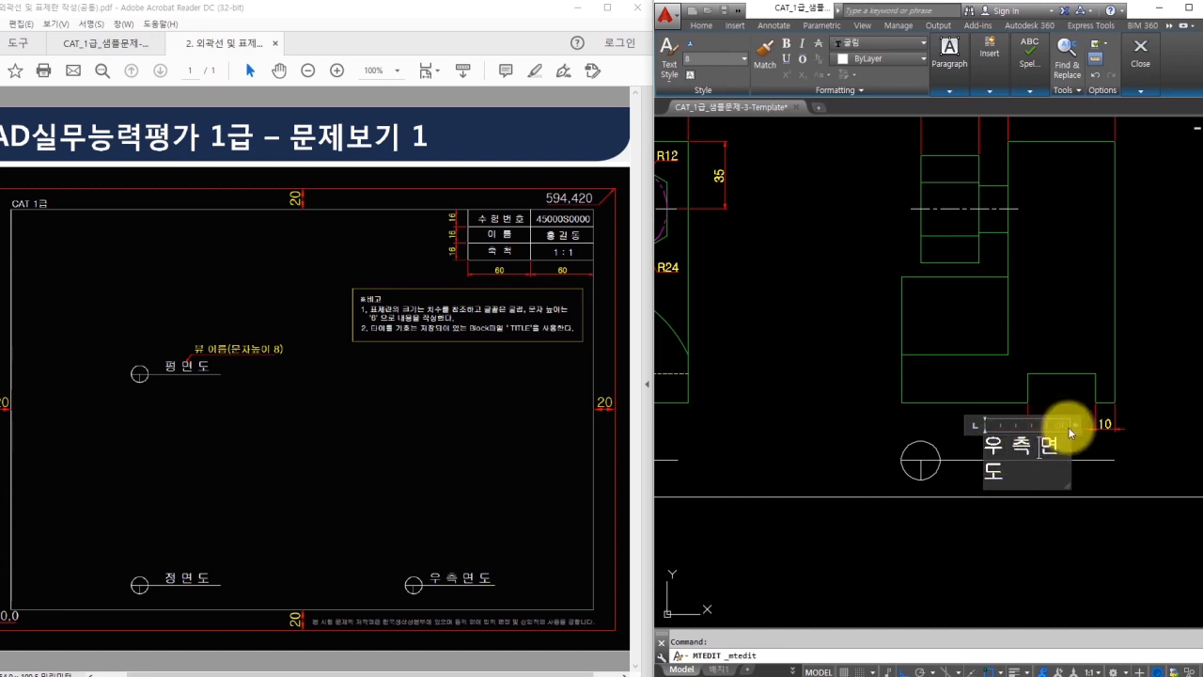
pyautogui.moveTo(1074, 425); pyautogui.dragTo(1101, 427)
pyautogui.click(1168, 443)
pyautogui.press('Escape')
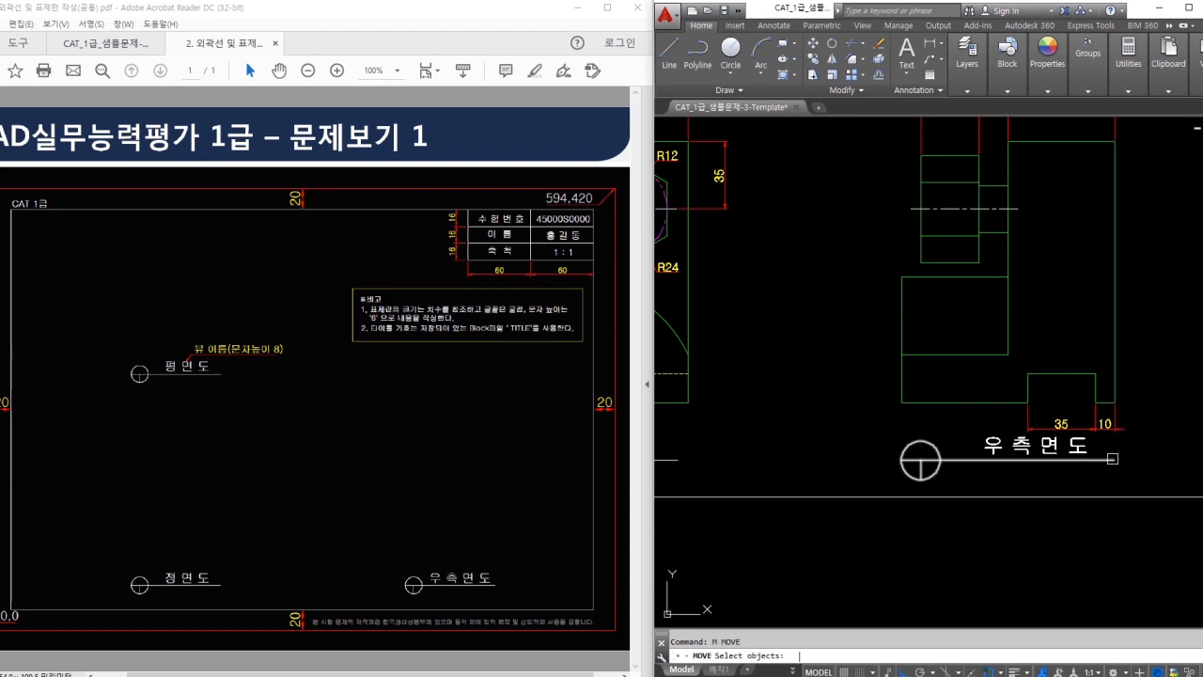
# - Shift the 우 측 면 도 text slightly left above its title line and save the drawing
pyautogui.click(1062, 449)
pyautogui.press('space')
pyautogui.click(1171, 478)
pyautogui.click(1162, 483)
pyautogui.scroll(-2, 1107, 453)
pyautogui.moveTo(1005, 299); pyautogui.dragTo(1025, 387, button='middle')
pyautogui.middleClick(1022, 383)
pyautogui.middleClick(1023, 384)
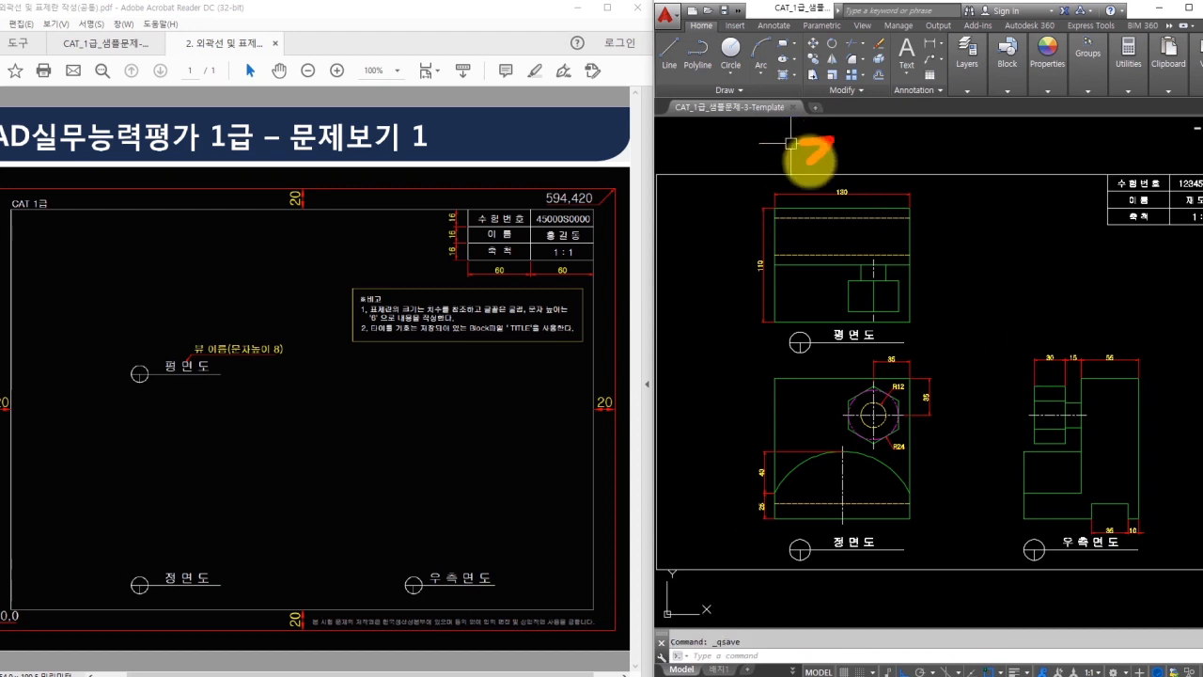
# - Close the saved template drawing and switch to the File Explorer window of the CAT_1급_샘플문제 folder
pyautogui.moveTo(843, 148); pyautogui.dragTo(928, 179)
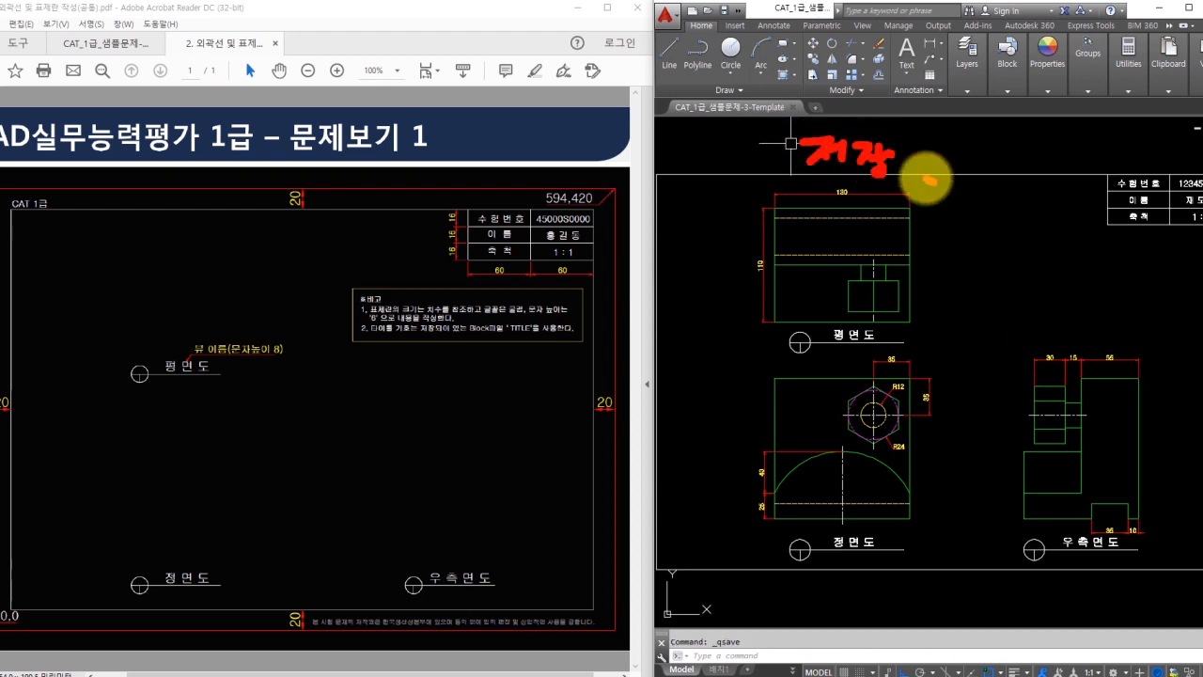
pyautogui.press('Escape')
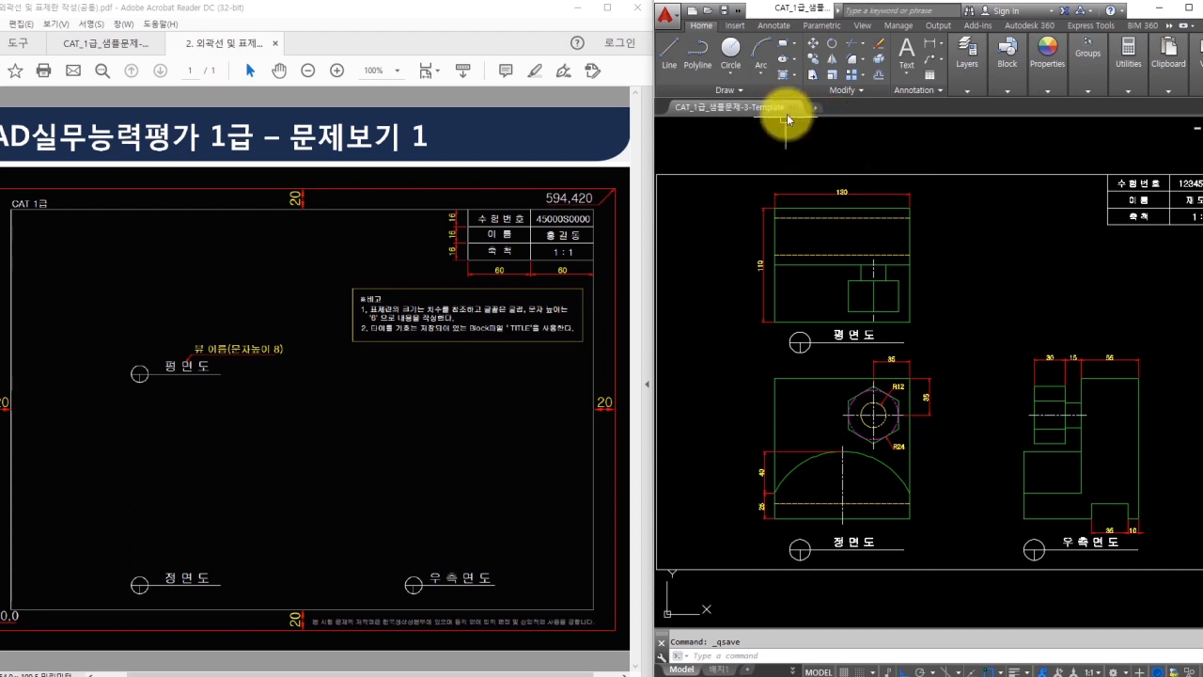
pyautogui.click(792, 110)
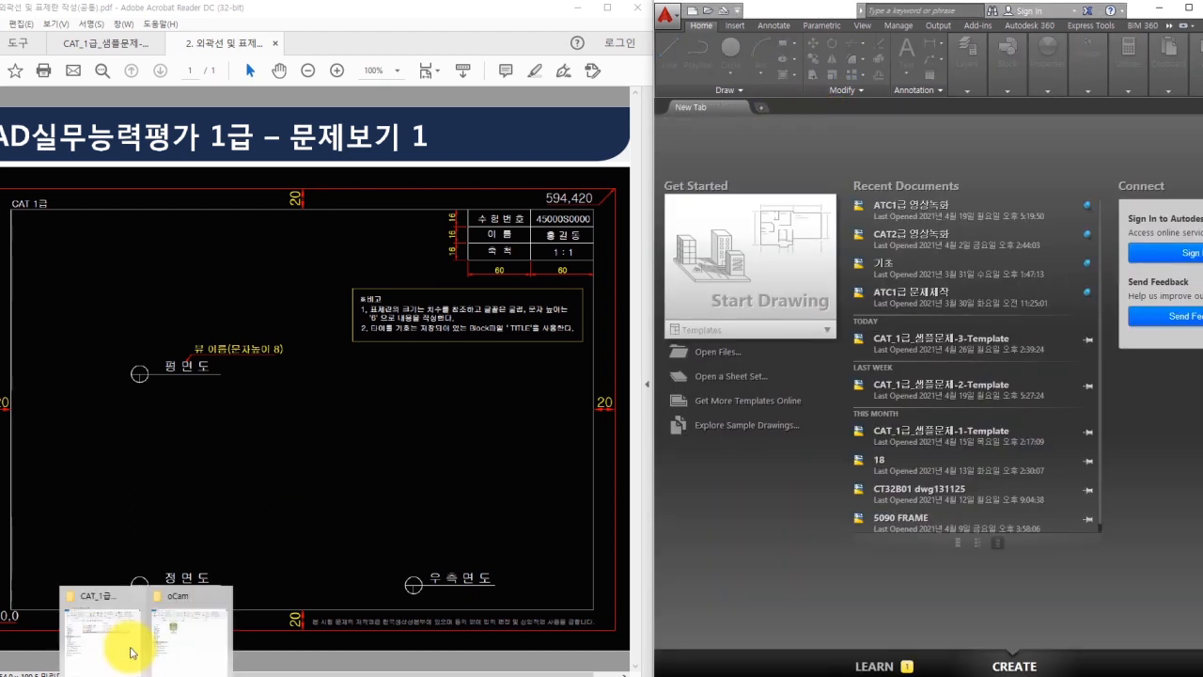
pyautogui.click(141, 655)
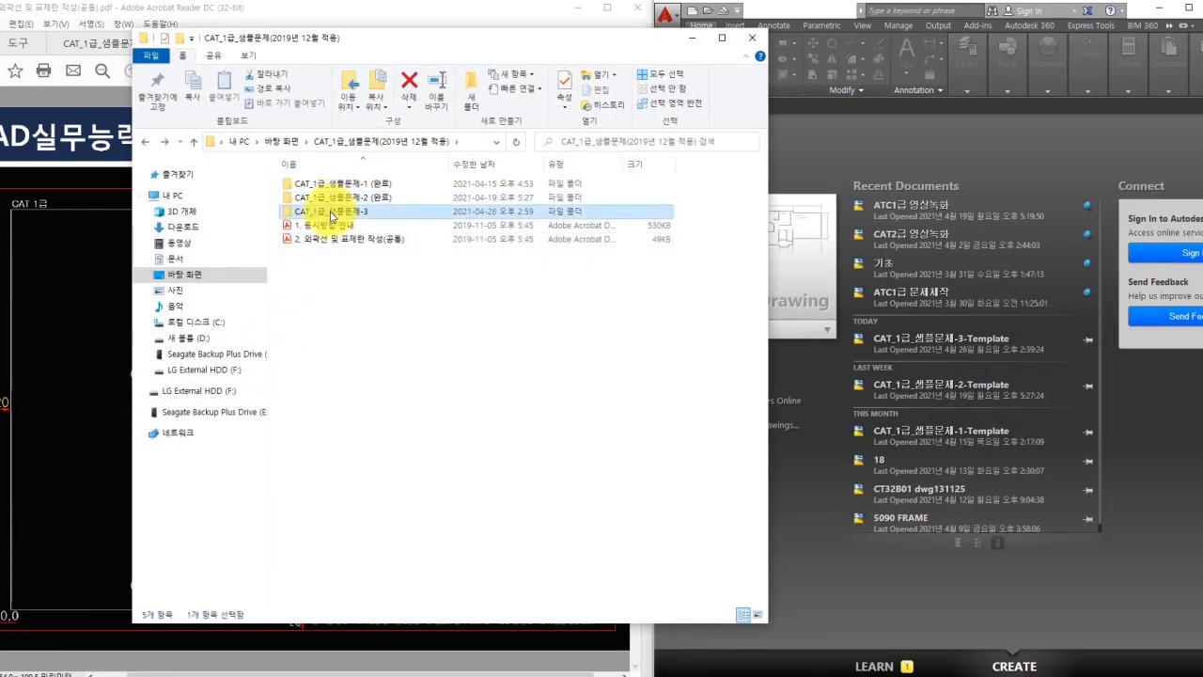
# - Open the CAT_1급_샘플문제-3 folder and rename the template DWG file as 본인의 수험번호!
pyautogui.doubleClick(324, 210)
pyautogui.click(324, 212)
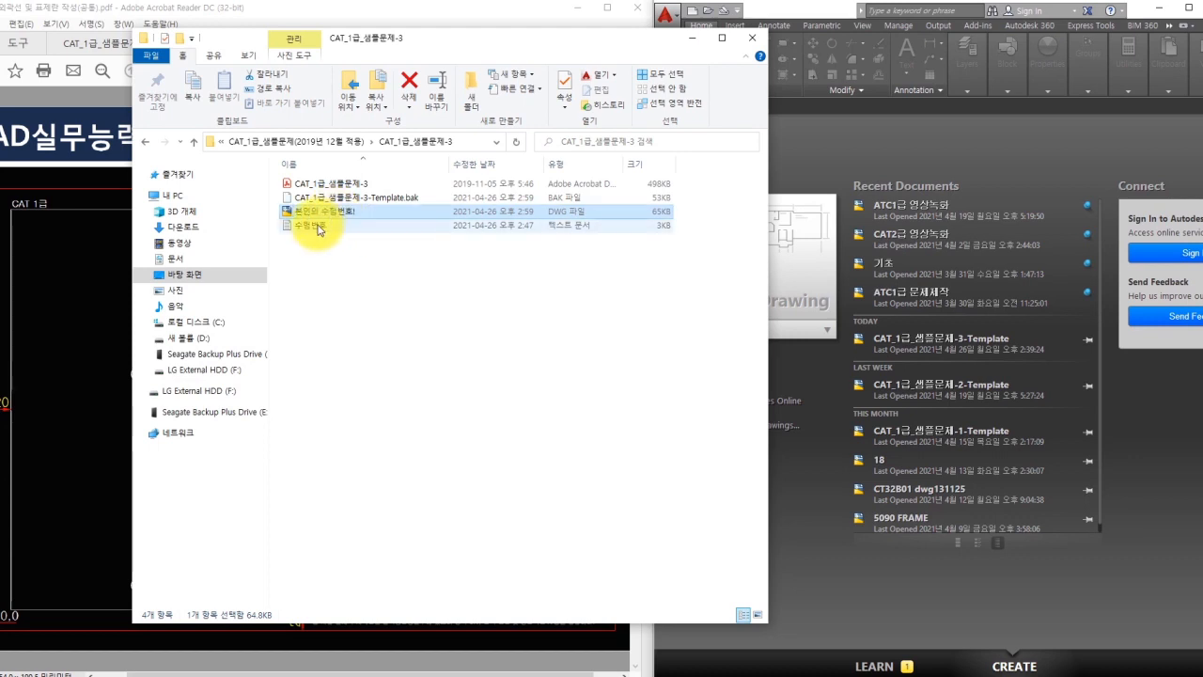
pyautogui.moveTo(347, 248); pyautogui.dragTo(299, 209)
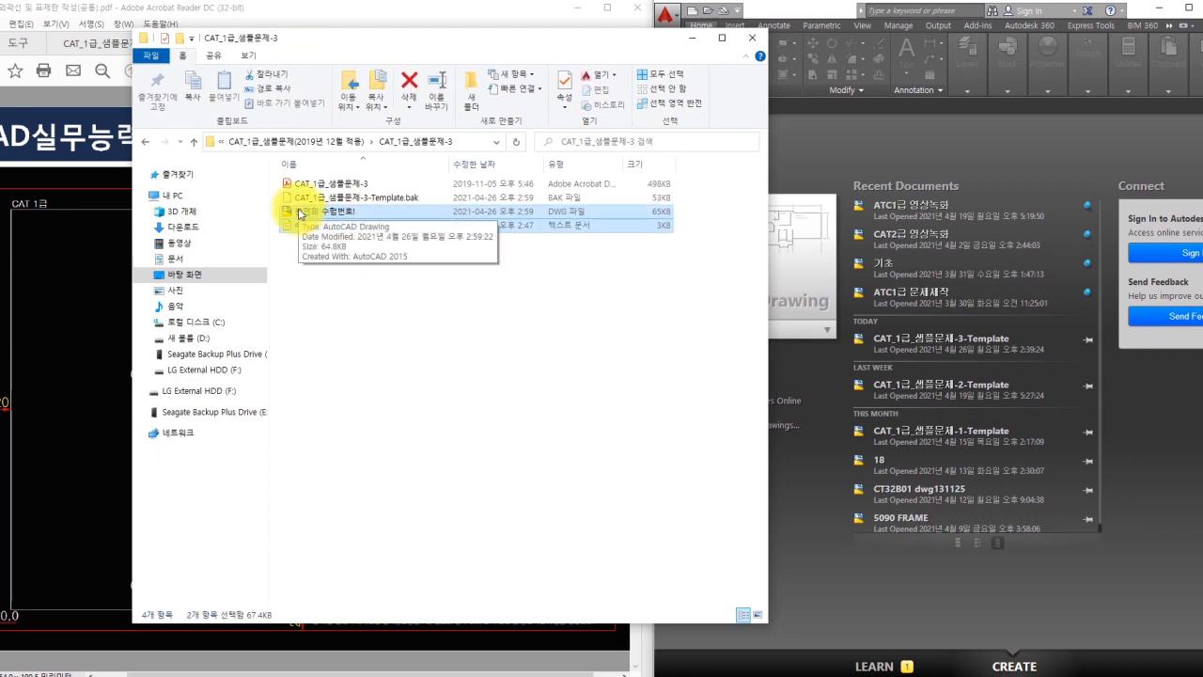
pyautogui.click(393, 303)
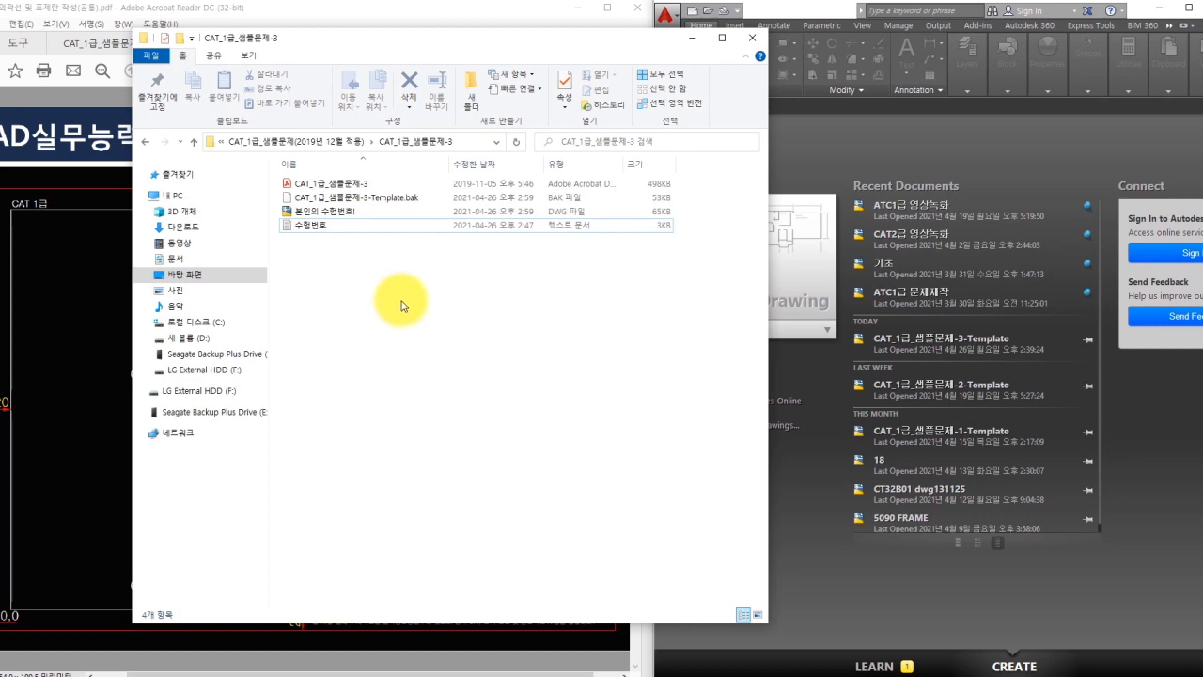
# - Close the 외곽선 및 표제란 PDF and display problem 3 on page 2 of the sample PDF at 200% zoom
pyautogui.click(85, 272)
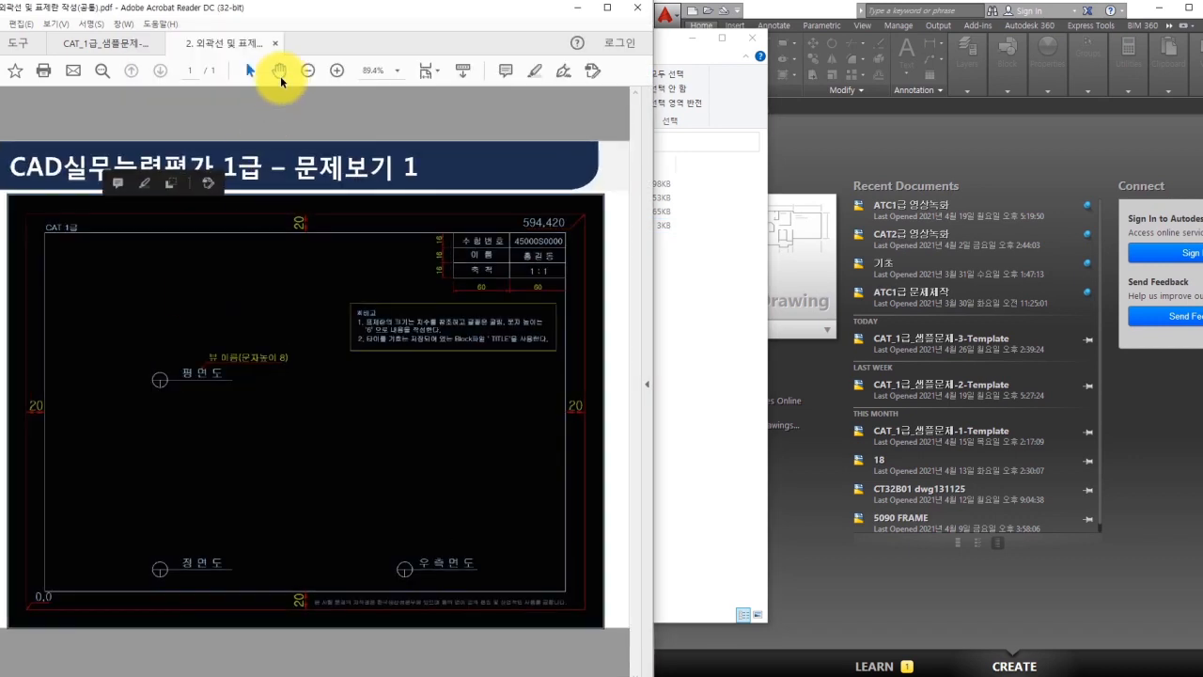
pyautogui.click(275, 43)
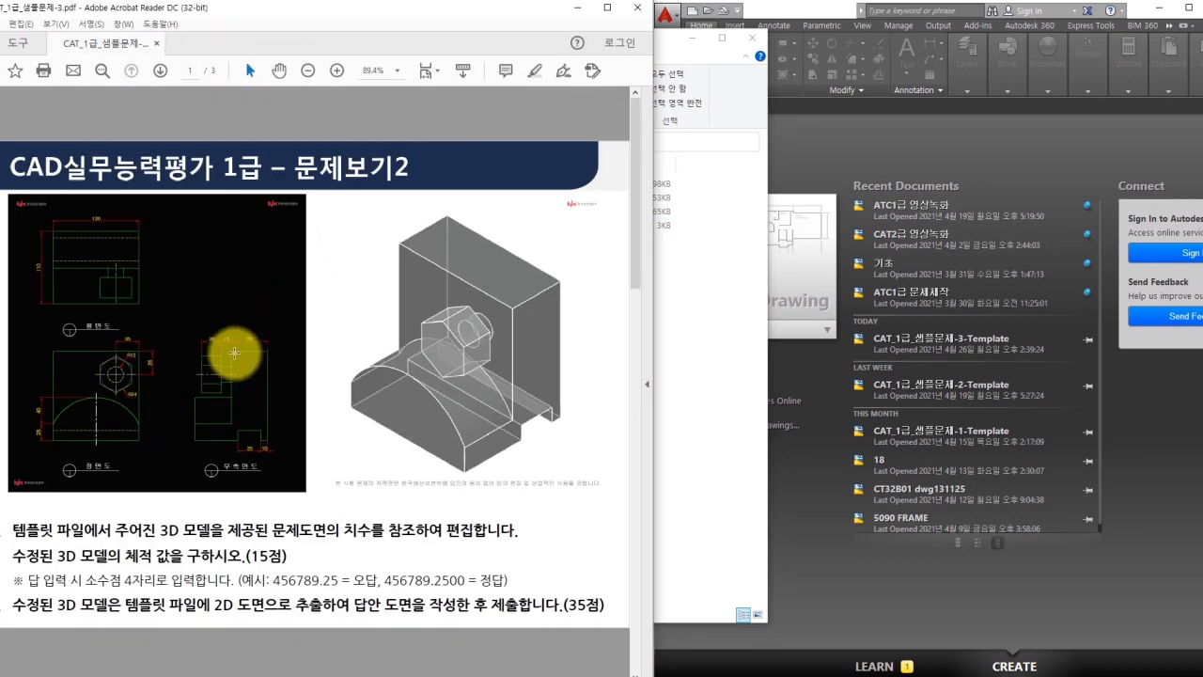
pyautogui.moveTo(37, 489); pyautogui.dragTo(0, 522)
pyautogui.moveTo(42, 564); pyautogui.dragTo(0, 613)
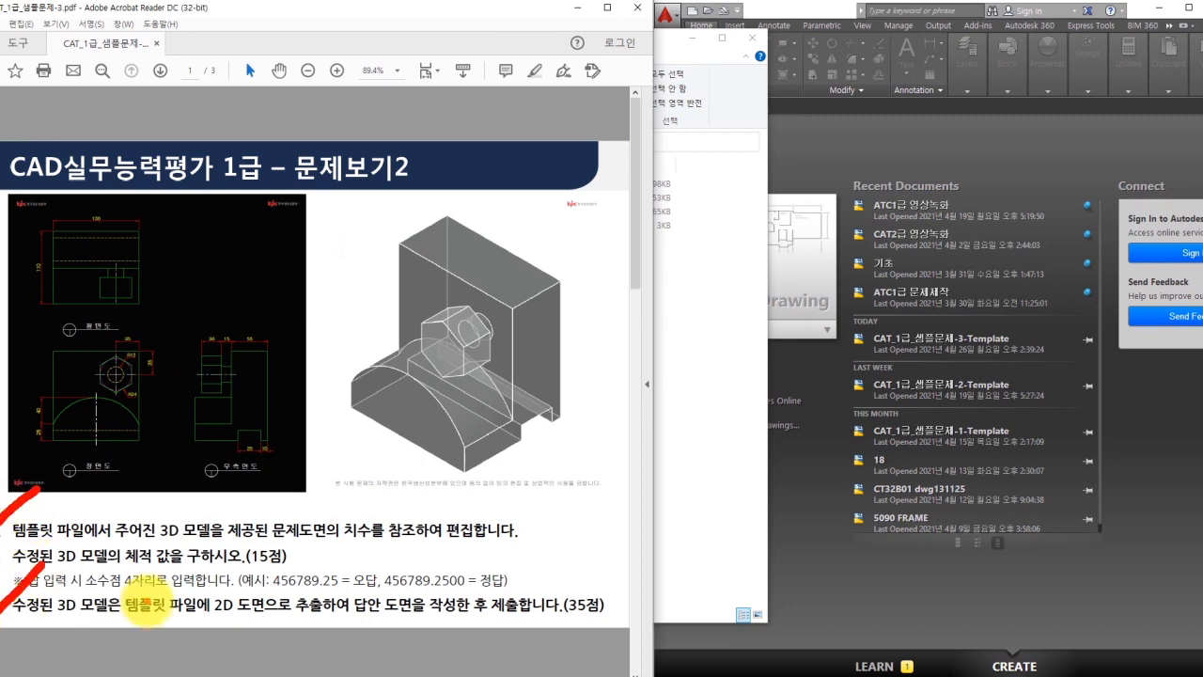
pyautogui.scroll(-3, 122, 498)
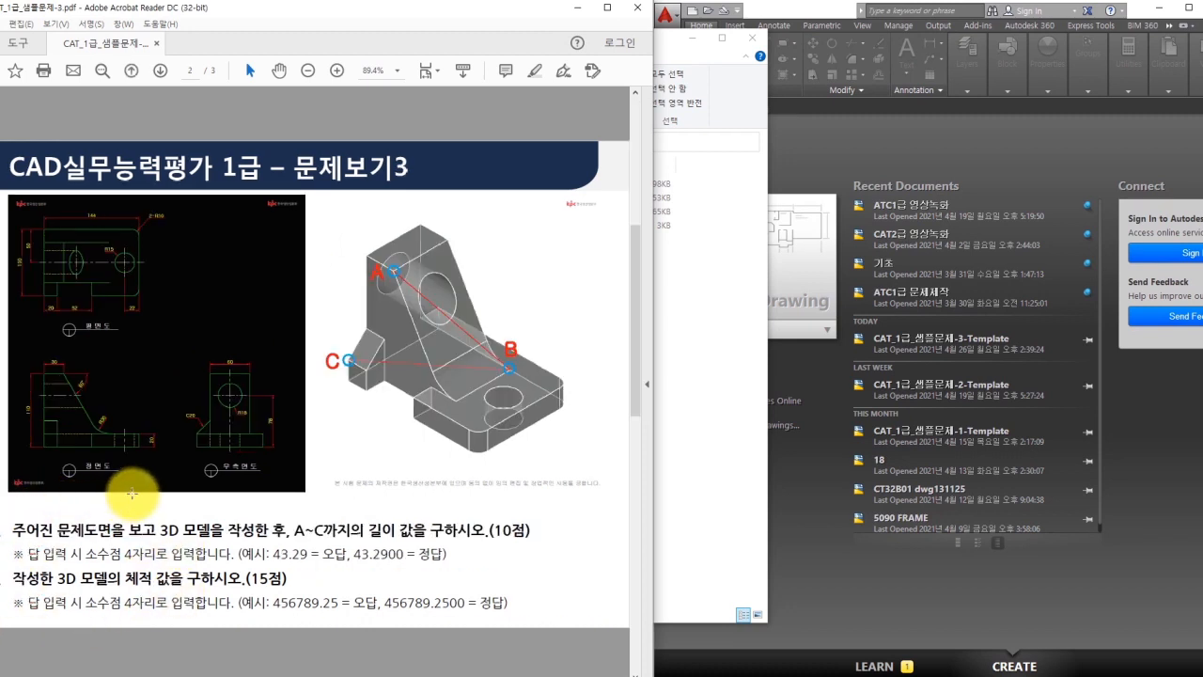
pyautogui.keyDown('ctrl'); pyautogui.scroll(3, 18, 352); pyautogui.keyUp('ctrl')
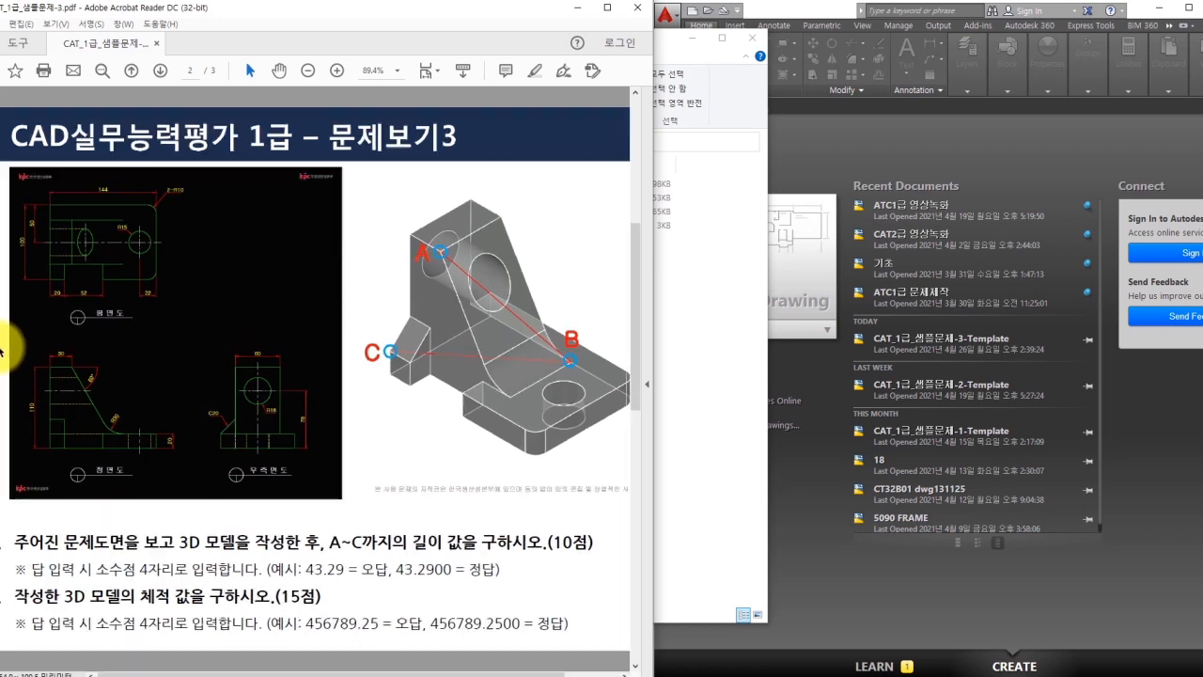
pyautogui.keyDown('ctrl'); pyautogui.scroll(1, 78, 369); pyautogui.keyUp('ctrl')
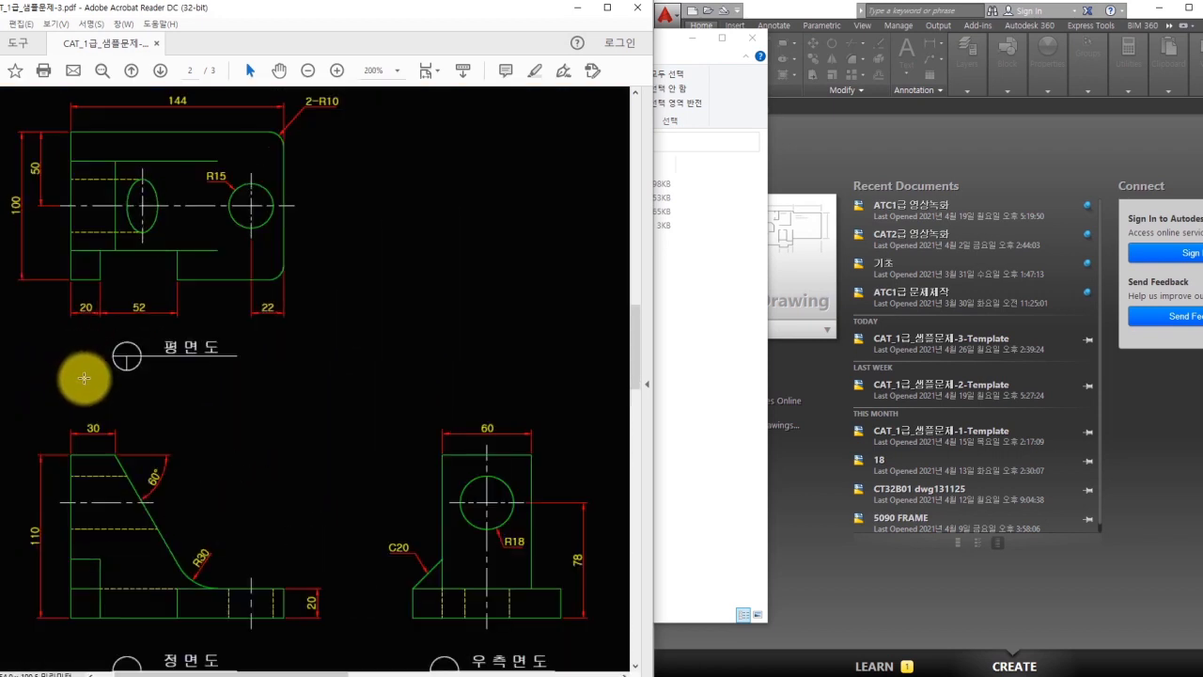
# - Switch to AutoCAD, open the recent drawing ATC1급 영상녹화 and use the 3D Modeling workspace
pyautogui.click(801, 520)
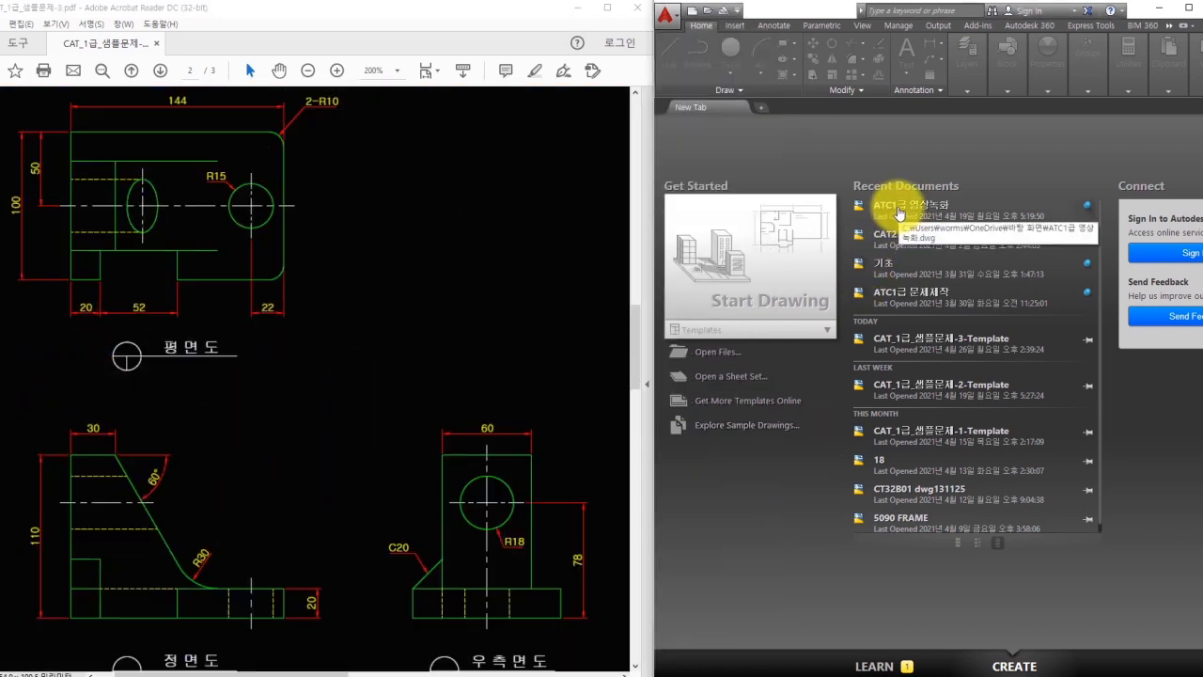
pyautogui.click(899, 214)
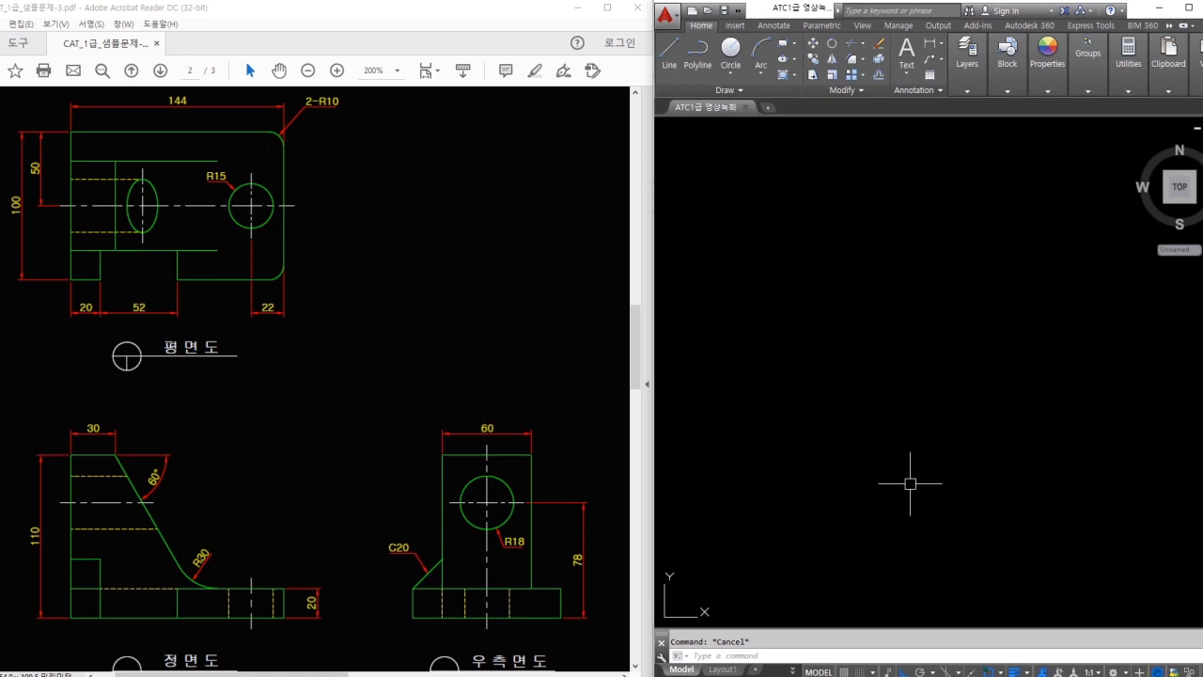
pyautogui.click(1112, 672)
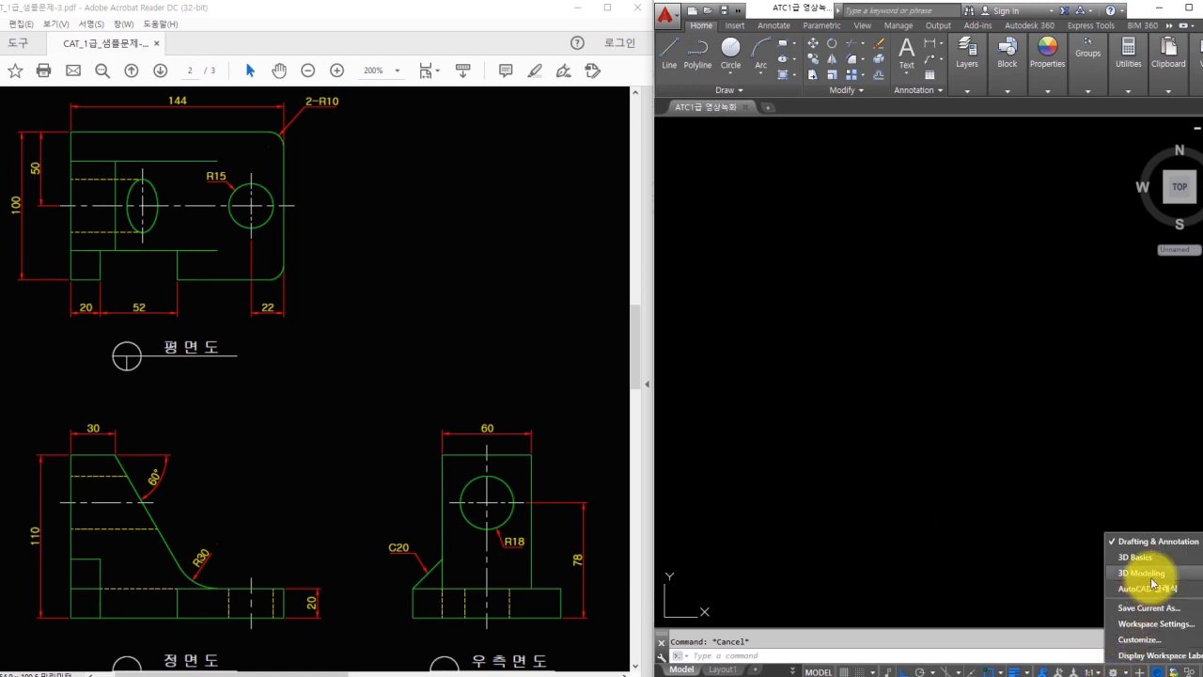
pyautogui.click(1142, 579)
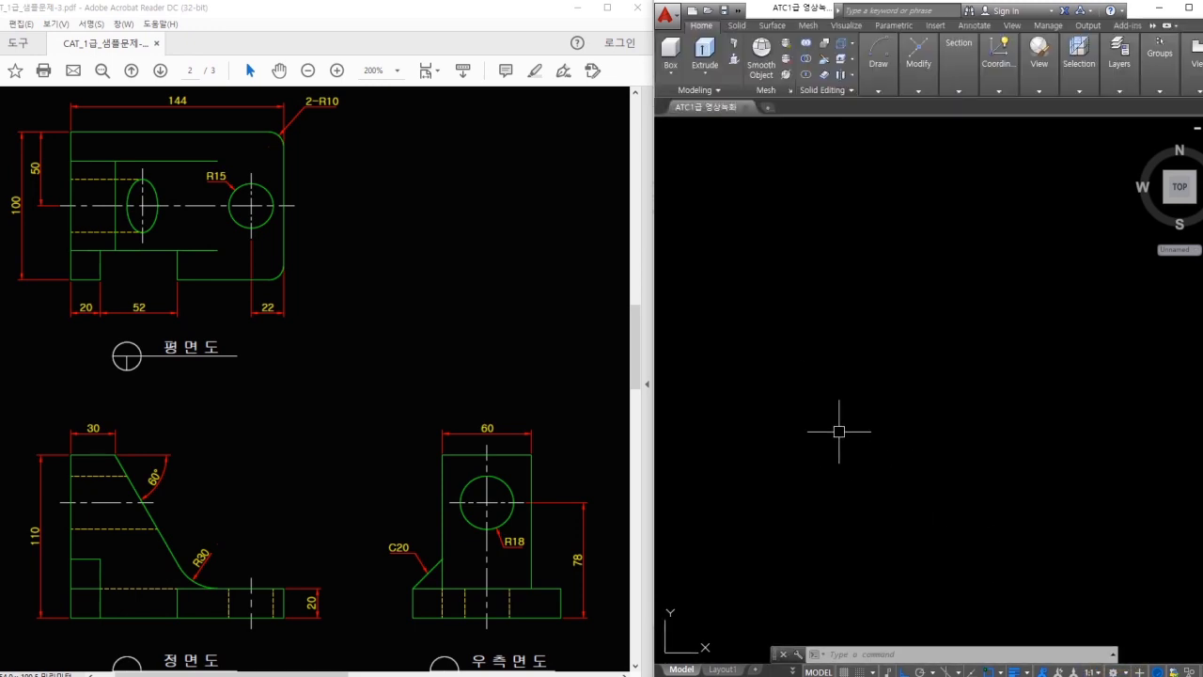
pyautogui.write('l')
pyautogui.press('Return')
pyautogui.press('Escape')
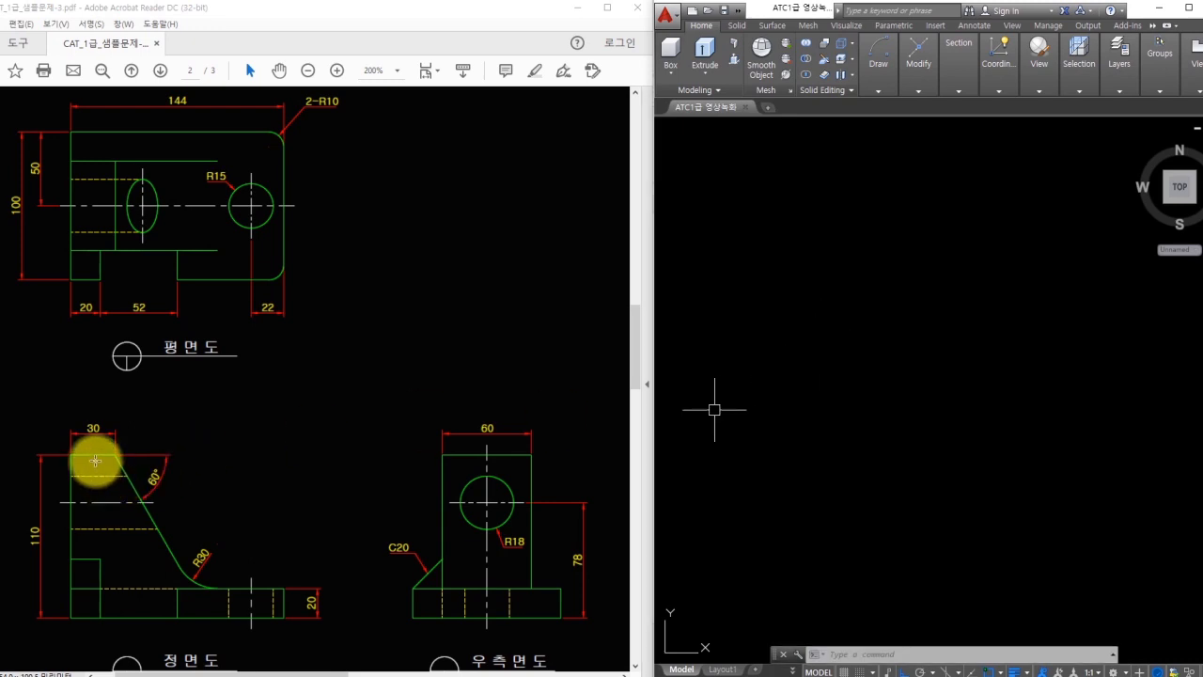
pyautogui.moveTo(73, 455)
pyautogui.mouseDown()
pyautogui.moveTo(53, 618)
pyautogui.moveTo(263, 628)
pyautogui.moveTo(201, 577)
pyautogui.moveTo(115, 453)
pyautogui.moveTo(65, 445)
pyautogui.mouseUp()
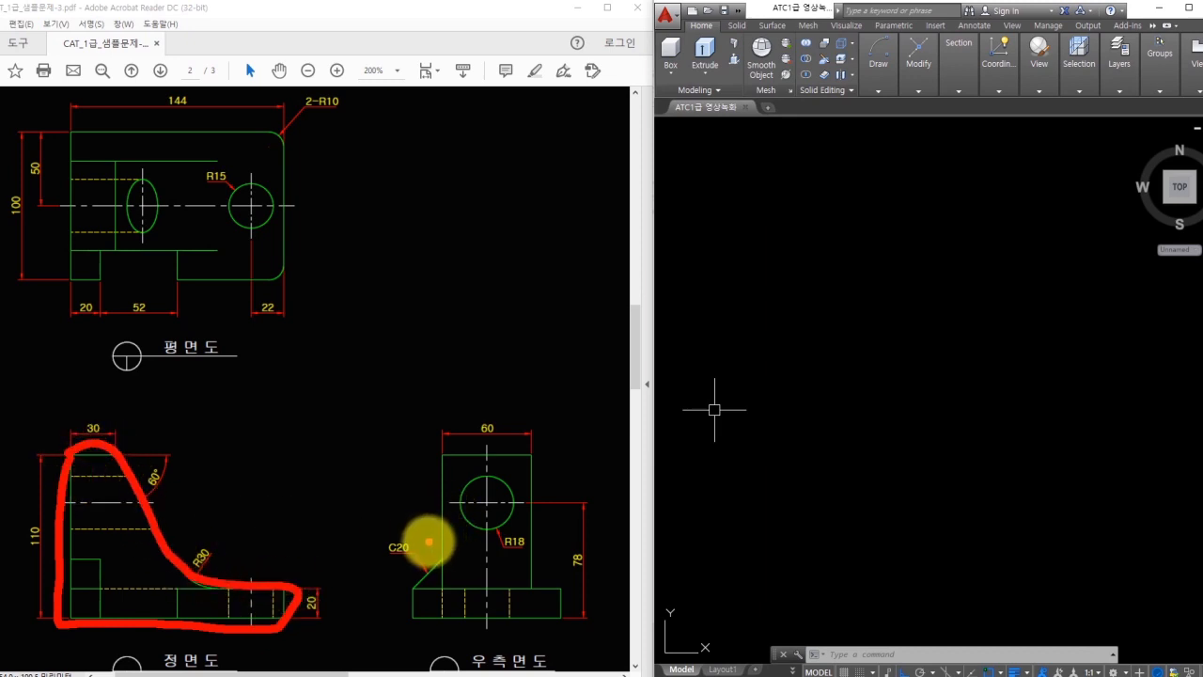
# - Draw the base of the front profile as a closed rectangle of lines, 144 wide and 20 high
pyautogui.write('l')
pyautogui.press('Return')
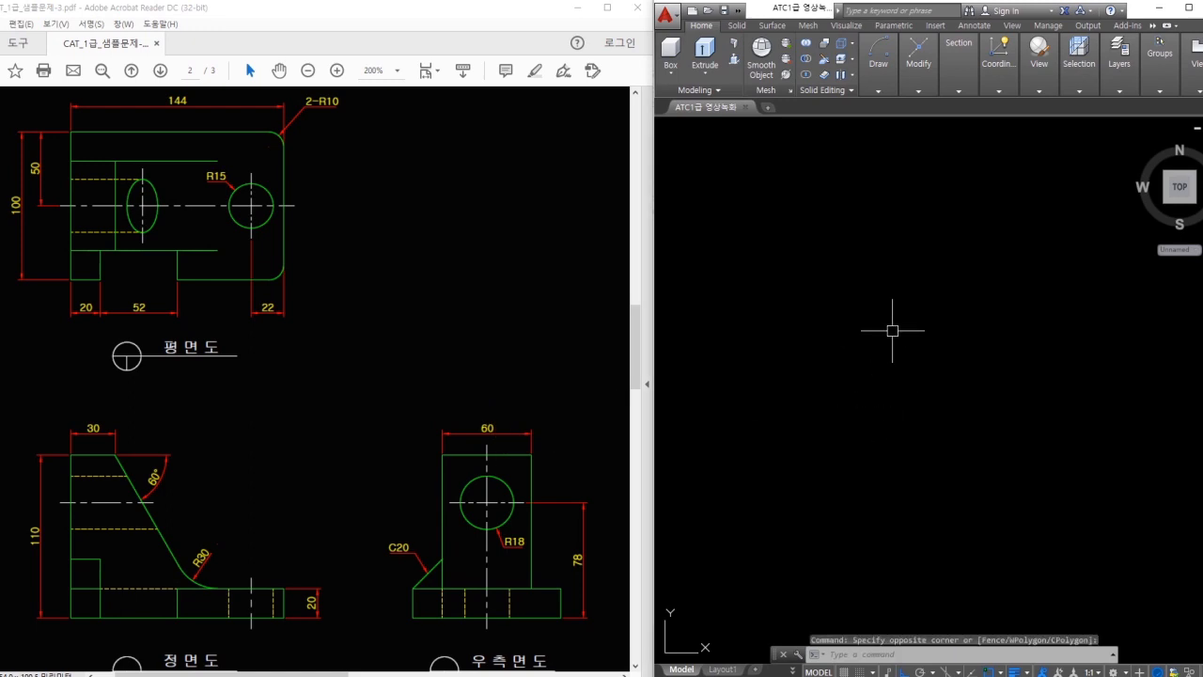
pyautogui.click(803, 406)
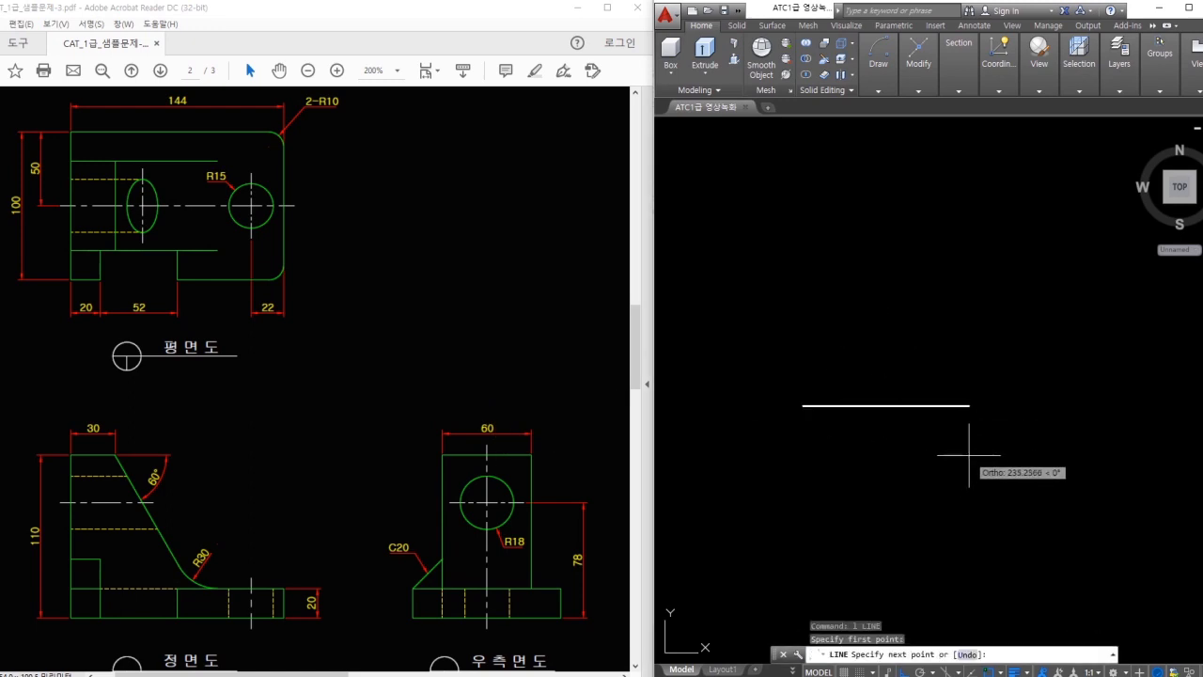
pyautogui.write('144')
pyautogui.press('Return')
pyautogui.scroll(4, 874, 399)
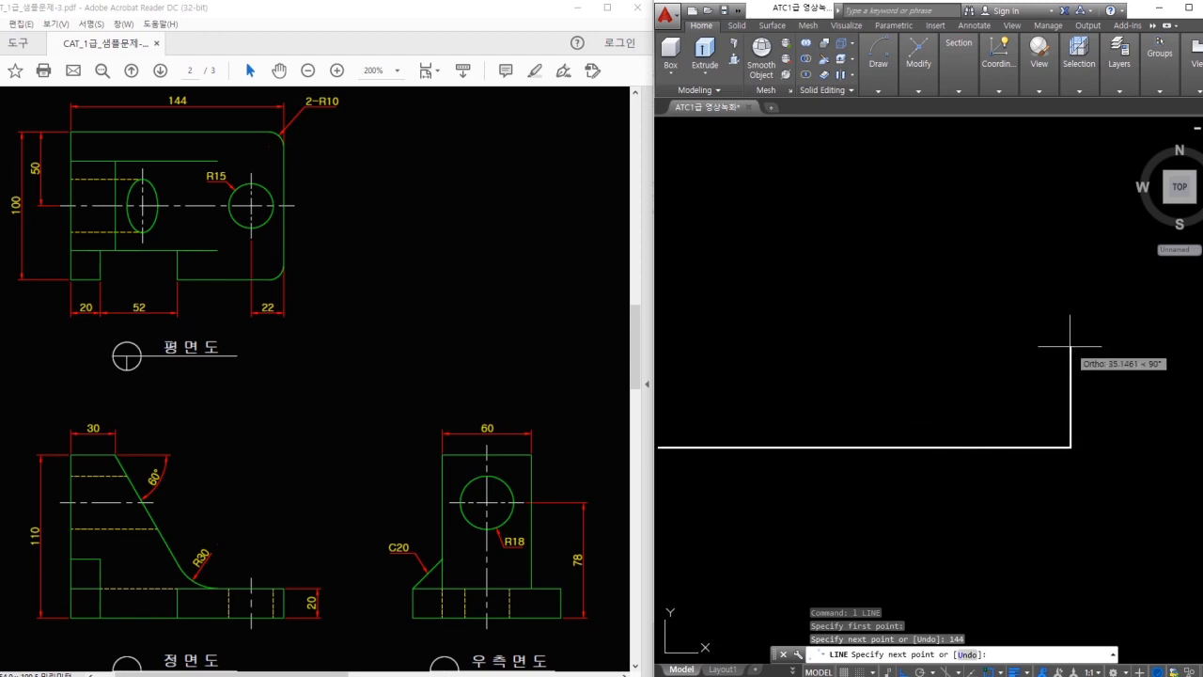
pyautogui.moveTo(1048, 374); pyautogui.dragTo(1143, 388, button='middle')
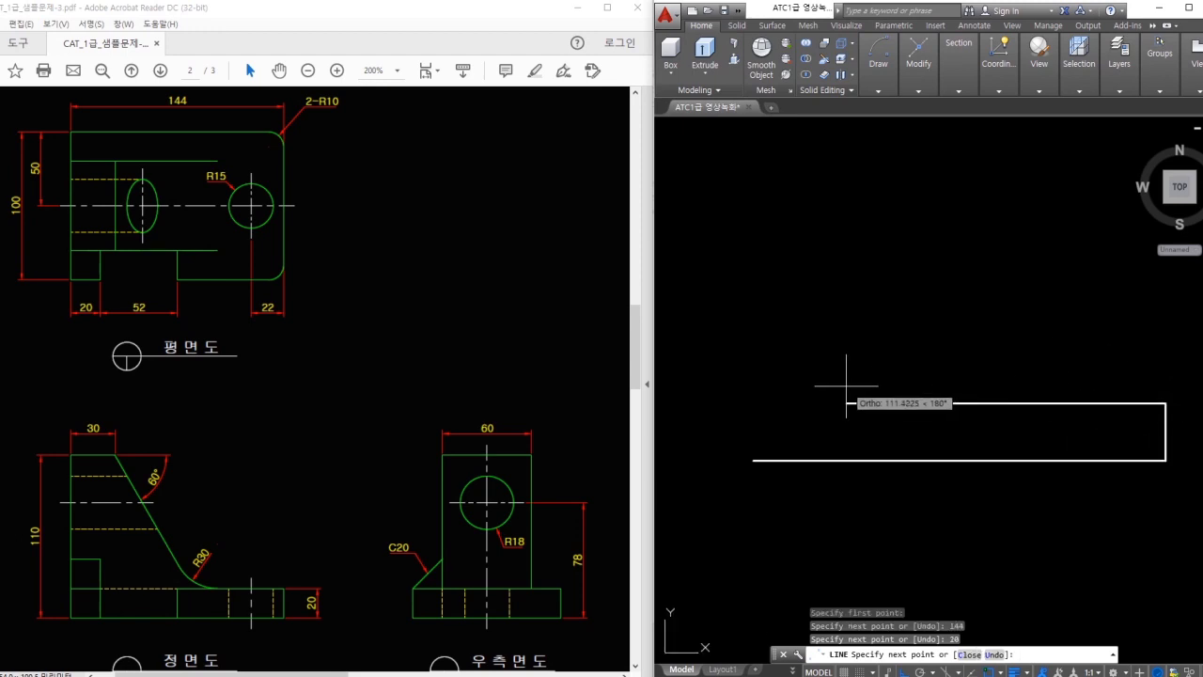
pyautogui.press('Return')
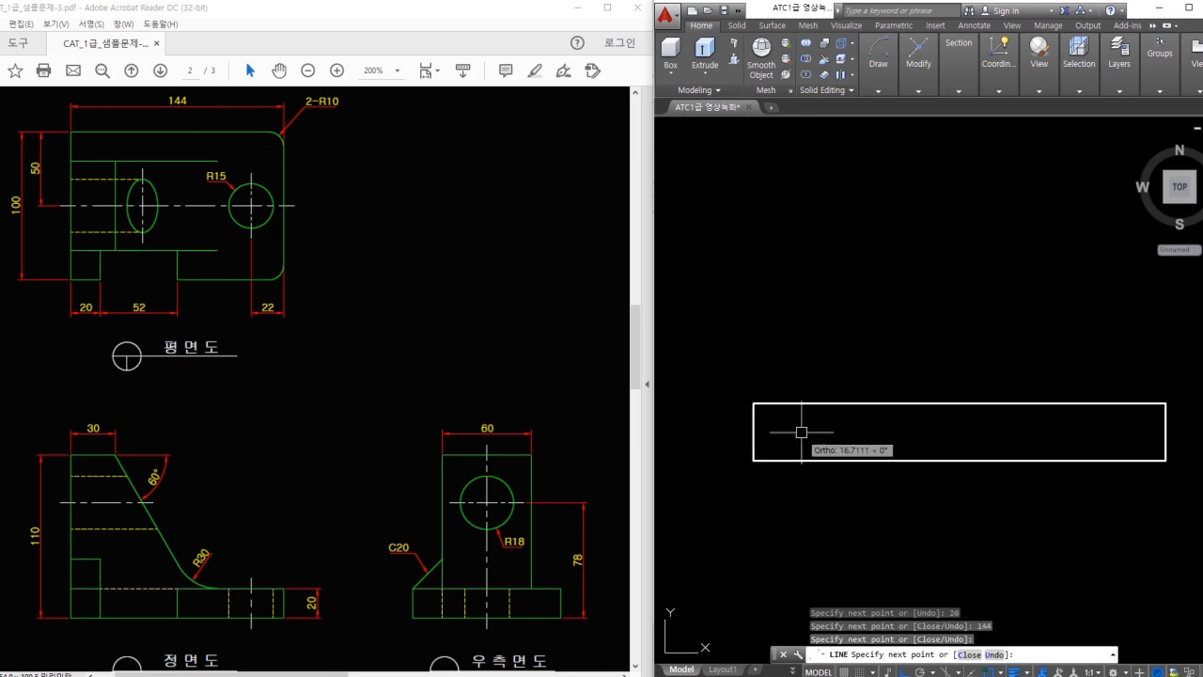
pyautogui.press('Escape')
# - Offset the base's bottom edge 110 upward and extend the left edge up to the new line
pyautogui.moveTo(804, 430); pyautogui.dragTo(779, 460, button='middle')
pyautogui.write('o')
pyautogui.press('Return')
pyautogui.write('110')
pyautogui.press('Return')
pyautogui.click(753, 486)
pyautogui.click(771, 341)
pyautogui.press('Escape')
# - Offset the profile's left vertical edge 30 to the right
pyautogui.write('o')
pyautogui.press('Return')
pyautogui.write('30')
pyautogui.press('Return')
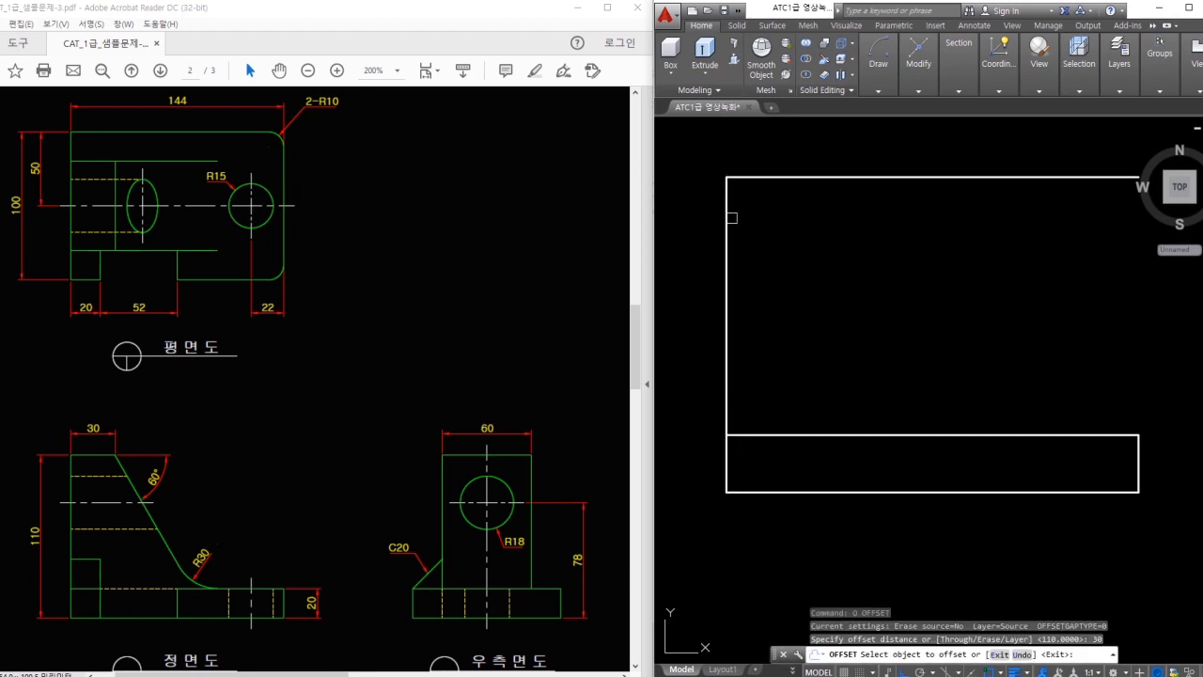
pyautogui.click(729, 217)
pyautogui.moveTo(893, 228); pyautogui.dragTo(849, 246, button='middle')
# - Draw a line at -60 degrees from the intersection of the 30 offset line and top edge down into the base
pyautogui.write('l')
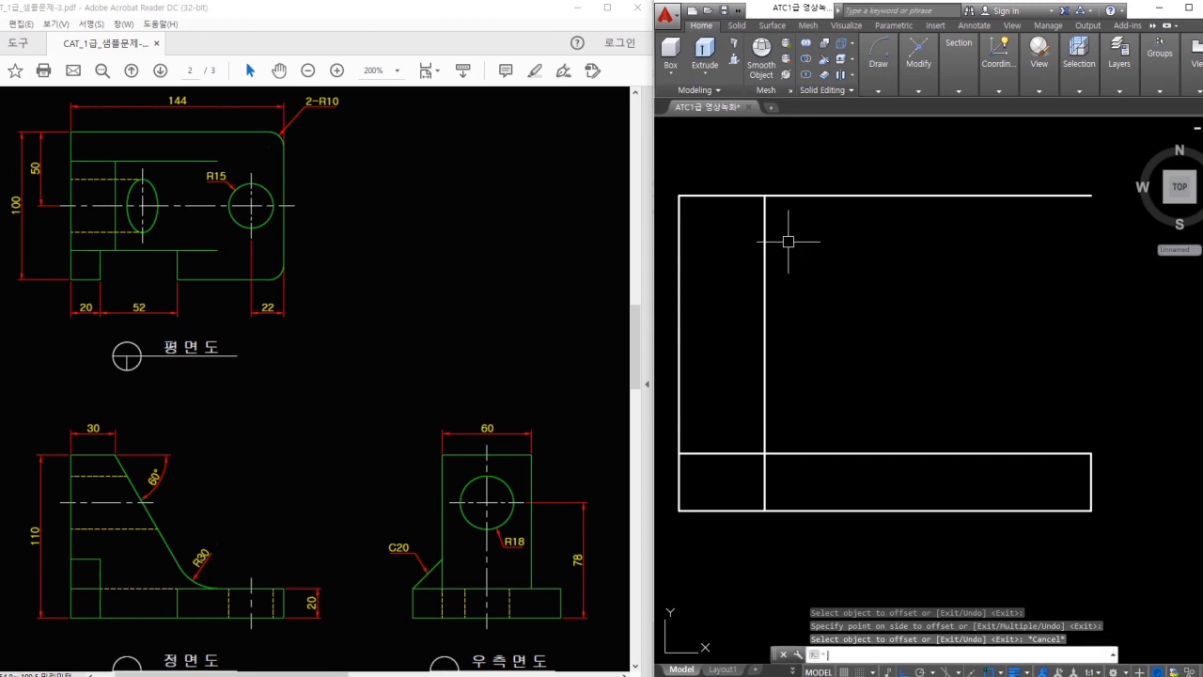
pyautogui.press('Return')
pyautogui.click(764, 196)
pyautogui.write('<-6')
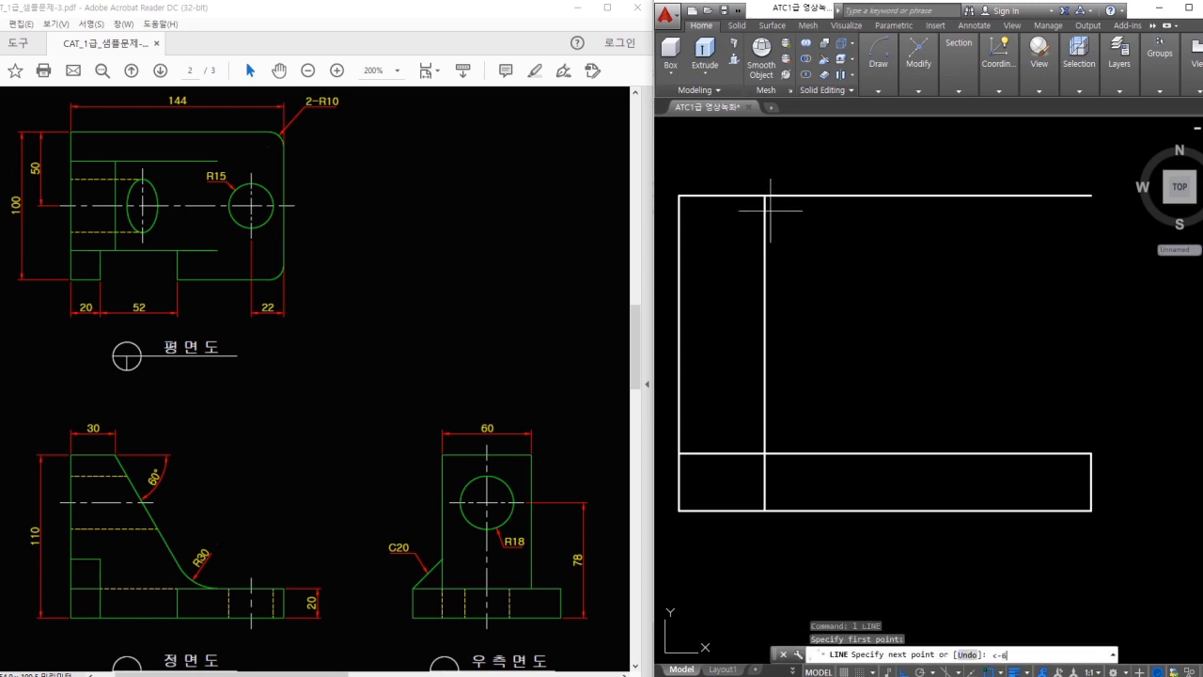
pyautogui.write('0')
pyautogui.press('Return')
pyautogui.click(930, 483)
pyautogui.press('Escape')
# - Remove the vertical 30 offset line and trim the profile's top edge beyond the slanted line
pyautogui.write('t')
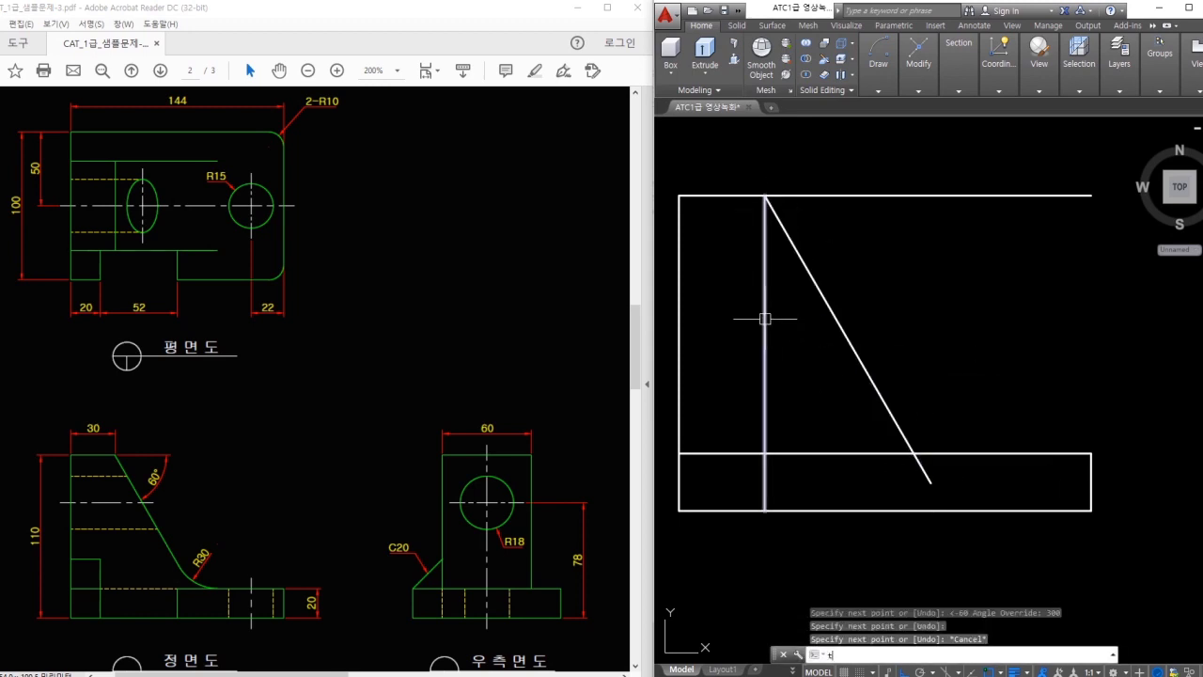
pyautogui.write('r')
pyautogui.press('Escape')
pyautogui.click(780, 322)
pyautogui.click(738, 317)
pyautogui.press('Delete')
pyautogui.write('t r')
pyautogui.click(869, 163)
pyautogui.press('Escape')
pyautogui.write('tr')
pyautogui.press('space')
pyautogui.click(909, 195)
pyautogui.press('Escape')
pyautogui.moveTo(777, 653); pyautogui.dragTo(818, 618)
# - Fillet the slanted line and the base's top edge with radius 30, and extend the base's top edge back to the left vertical edge
pyautogui.write('f')
pyautogui.press('space')
pyautogui.write('r')
pyautogui.press('Return')
pyautogui.write('30')
pyautogui.press('Return')
pyautogui.click(941, 440)
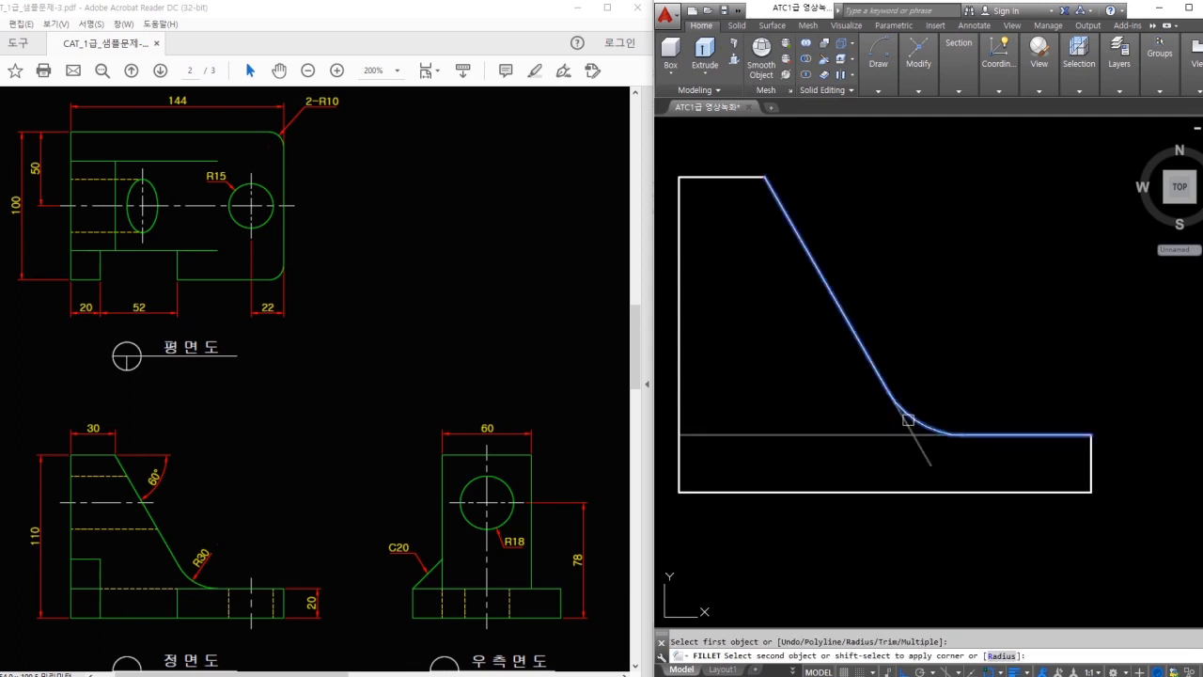
pyautogui.click(910, 420)
pyautogui.write('tr')
pyautogui.press('space')
pyautogui.press('Return')
pyautogui.press('Escape')
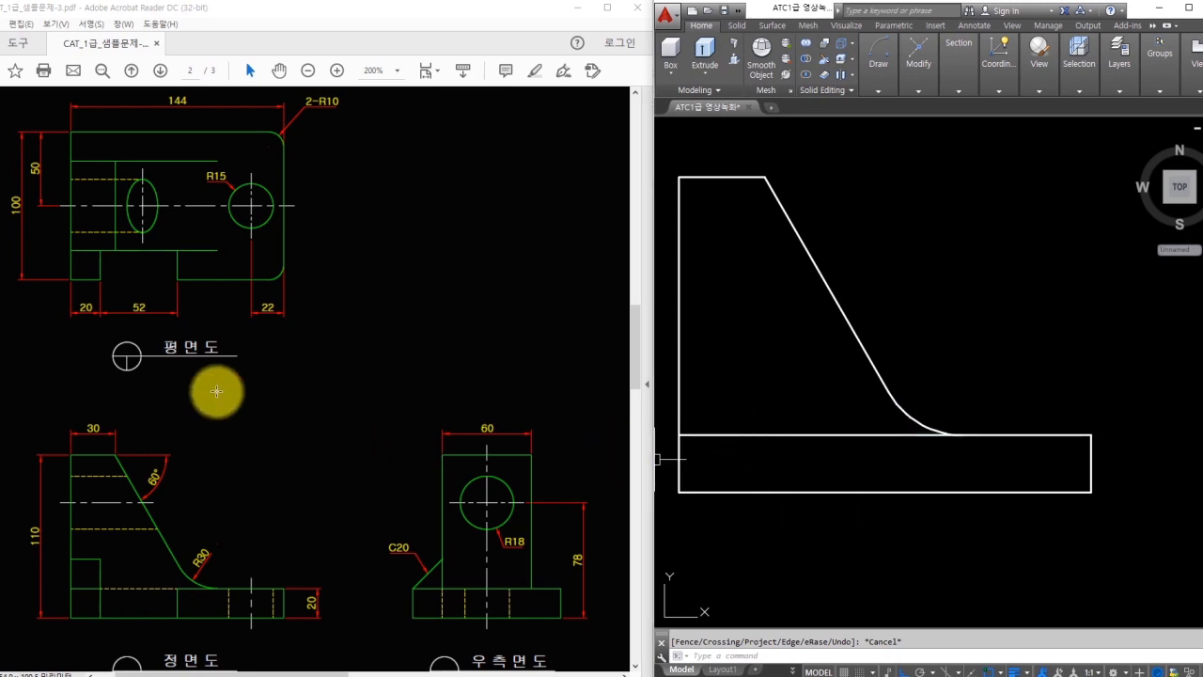
# - Offset the profile's left vertical edge 20 to the right, and offset that new line a further 52 to the right
pyautogui.moveTo(64, 296)
pyautogui.mouseDown()
pyautogui.moveTo(166, 277)
pyautogui.moveTo(155, 297)
pyautogui.mouseUp()
pyautogui.write('o')
pyautogui.press('space')
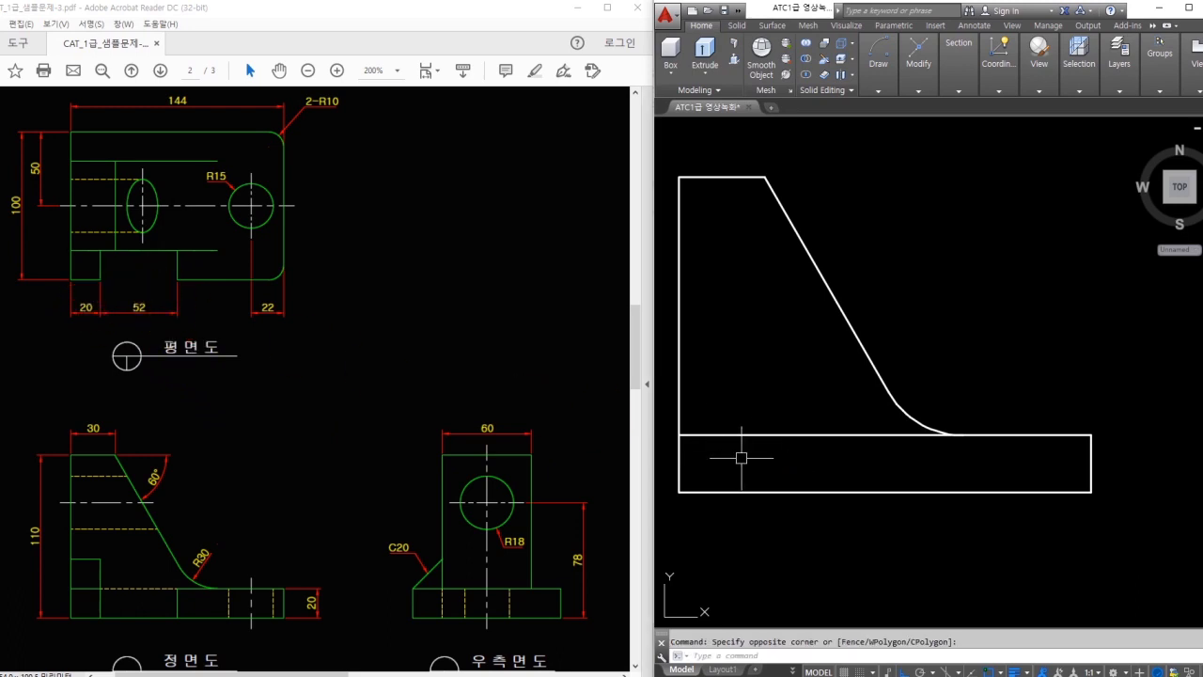
pyautogui.write('20')
pyautogui.press('space')
pyautogui.click(679, 451)
pyautogui.click(781, 461)
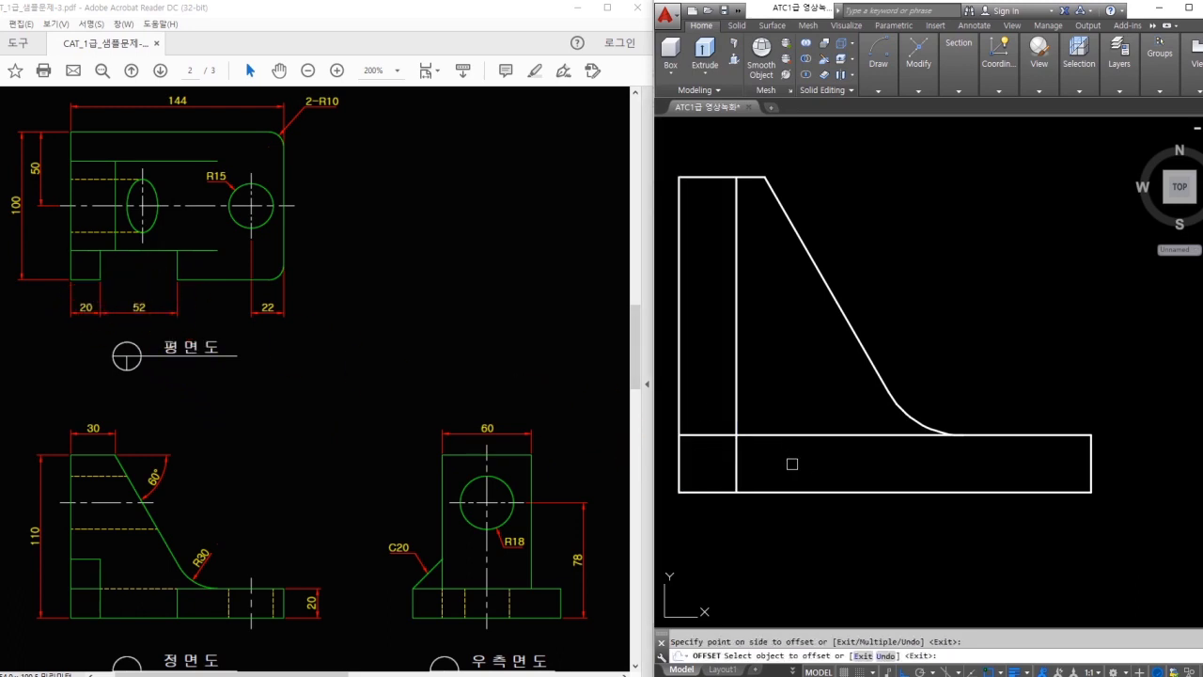
pyautogui.press('space')
pyautogui.press('space')
pyautogui.write('52')
pyautogui.press('space')
pyautogui.click(736, 456)
pyautogui.click(833, 456)
pyautogui.press('Escape')
# - Trim the 20 and 52 offset lines above the base so they only divide the base
pyautogui.write('tr')
pyautogui.press('space')
pyautogui.press('space')
pyautogui.click(732, 389)
pyautogui.press('Escape')
pyautogui.scroll(-2, 940, 460)
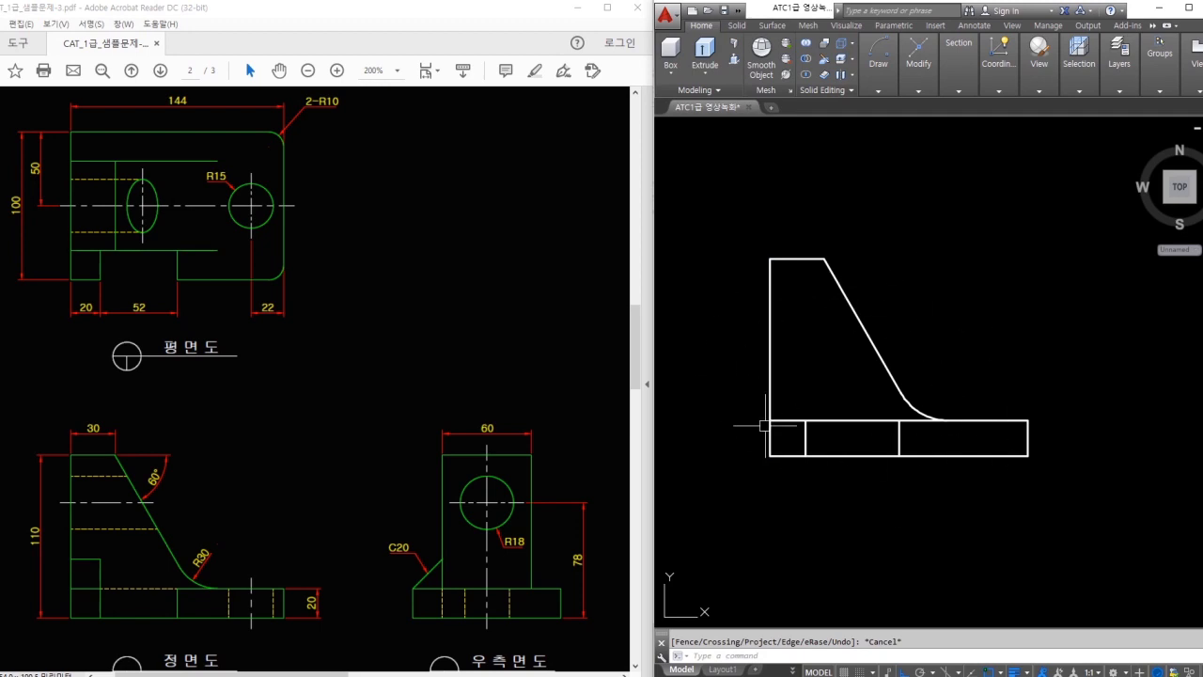
# - Draw a vertical construction line 78 long in the free space to the right of the front profile
pyautogui.moveTo(970, 381); pyautogui.dragTo(910, 384, button='middle')
pyautogui.write('l')
pyautogui.press('space')
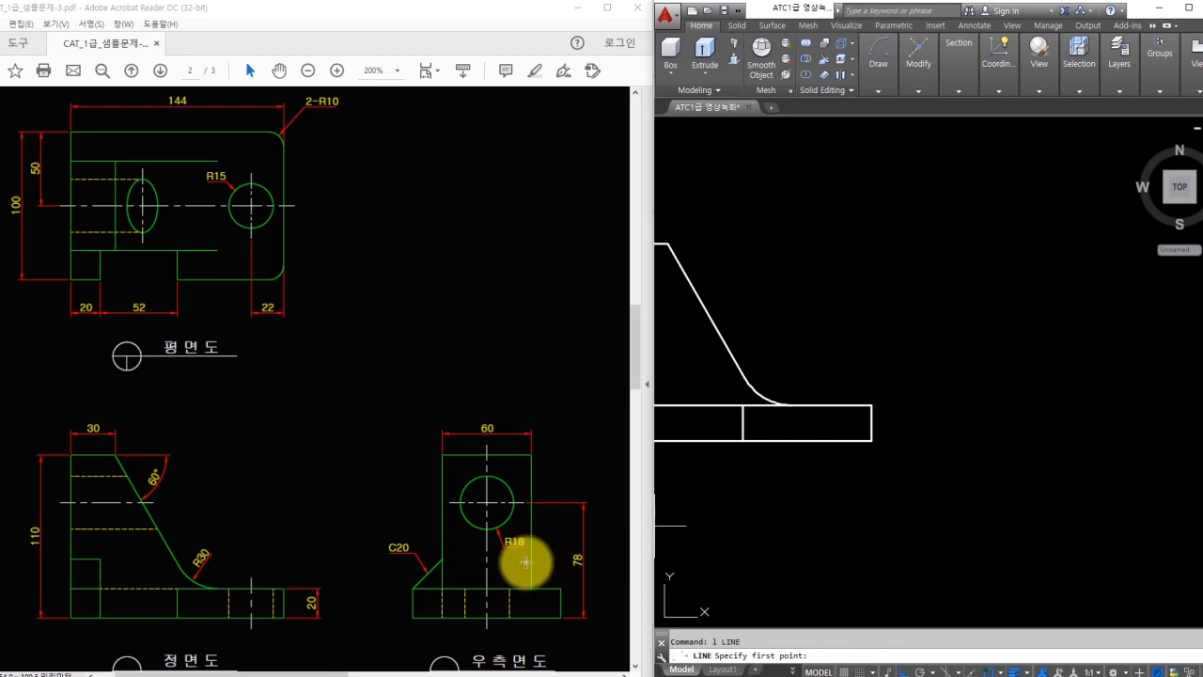
pyautogui.moveTo(462, 520)
pyautogui.mouseDown()
pyautogui.moveTo(516, 508)
pyautogui.moveTo(492, 531)
pyautogui.mouseUp()
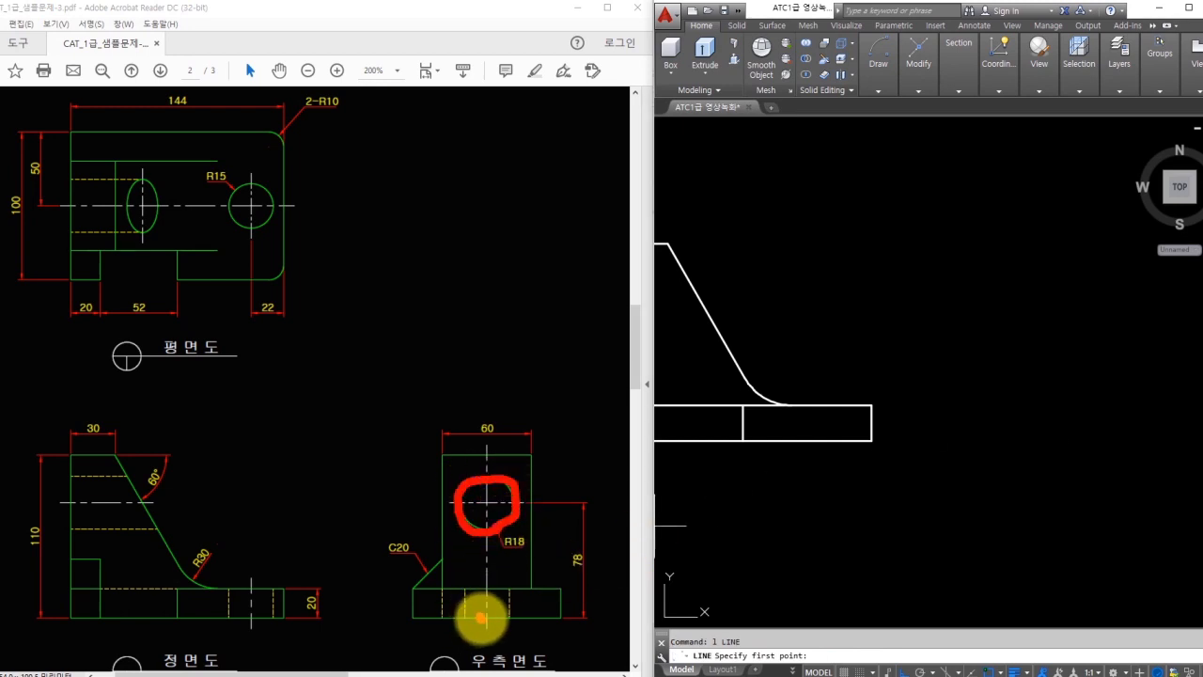
pyautogui.moveTo(483, 619); pyautogui.dragTo(482, 526)
pyautogui.click(1015, 461)
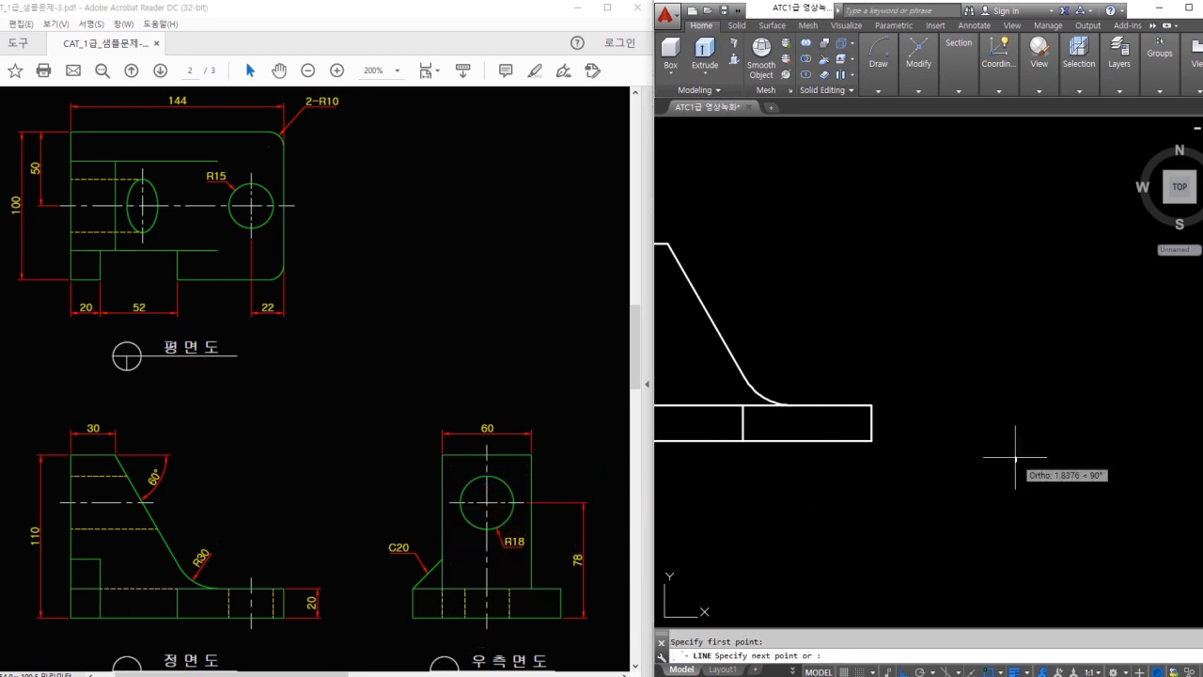
pyautogui.press('Return')
pyautogui.press('Return')
# - Draw a circle of radius 18 centred on the upper end of the 78 line
pyautogui.write('c')
pyautogui.press('space')
pyautogui.click(1015, 322)
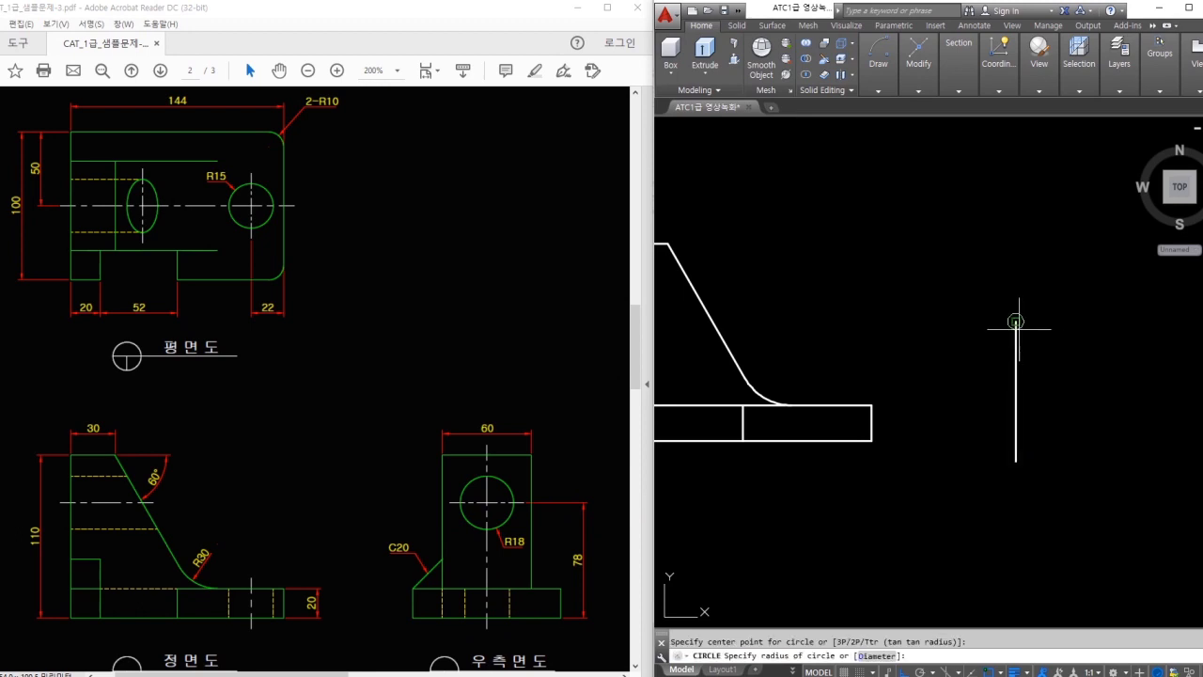
pyautogui.write('18')
pyautogui.press('Return')
pyautogui.press('Escape')
# - Move the circle and its vertical line farther to the right of the front profile
pyautogui.write('m')
pyautogui.press('space')
pyautogui.click(1056, 316)
pyautogui.click(998, 340)
pyautogui.press('space')
pyautogui.click(968, 374)
pyautogui.click(1026, 391)
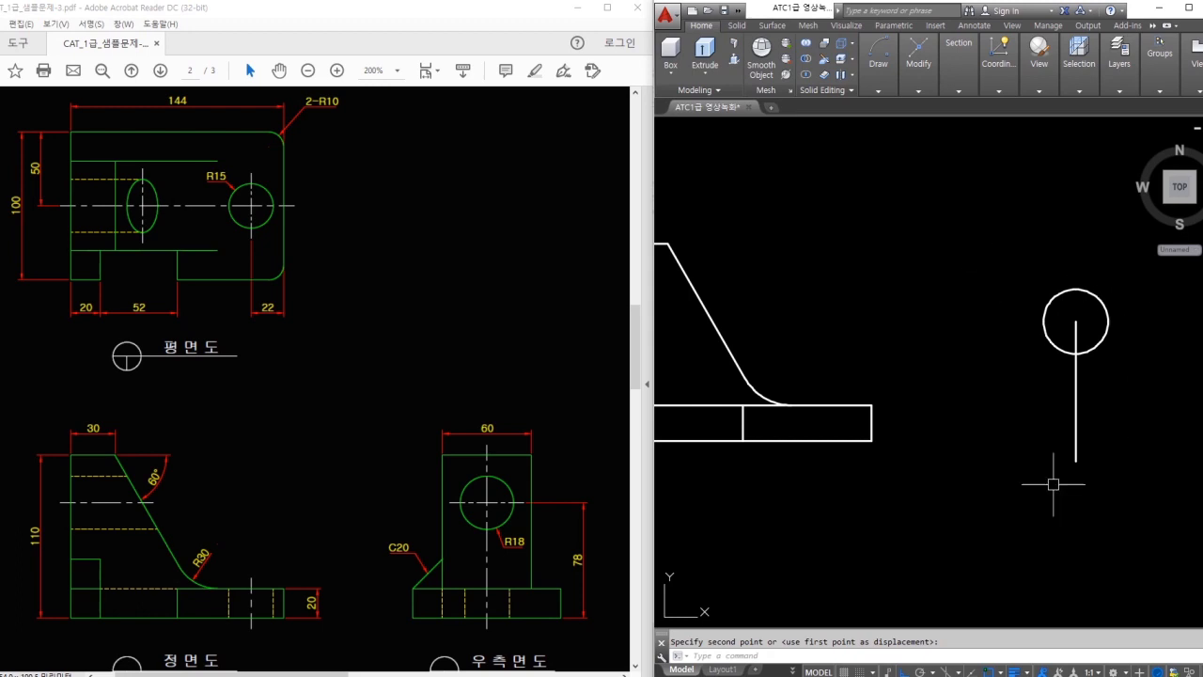
# - Orbit the model to a 3D view and set the visual style to Conceptual
pyautogui.scroll(-1, 958, 357)
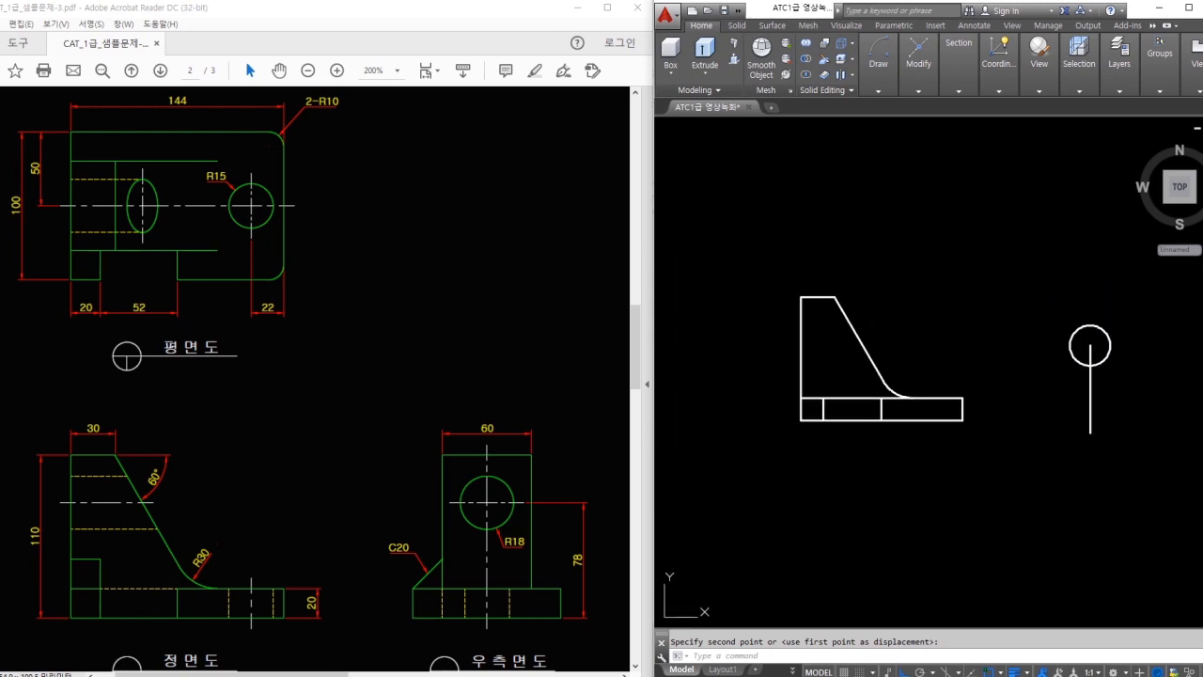
pyautogui.keyDown('shift'); pyautogui.moveTo(972, 403); pyautogui.dragTo(959, 370, button='middle'); pyautogui.keyUp('shift')
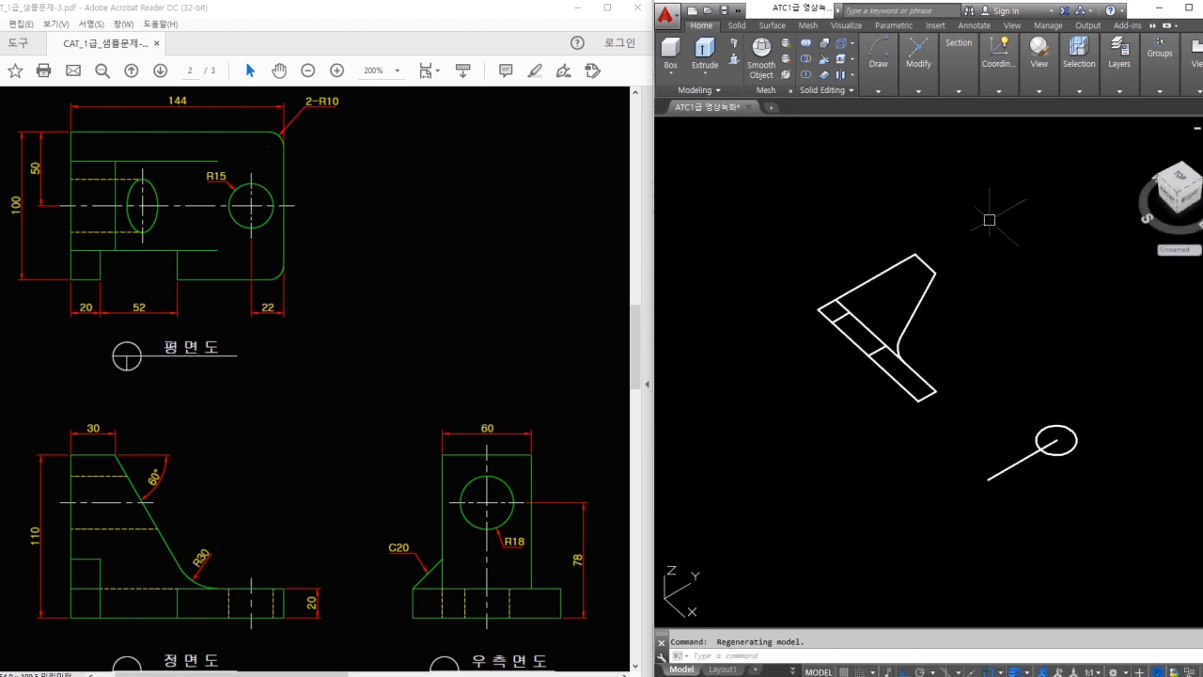
pyautogui.click(1036, 94)
pyautogui.click(1060, 109)
pyautogui.click(1086, 132)
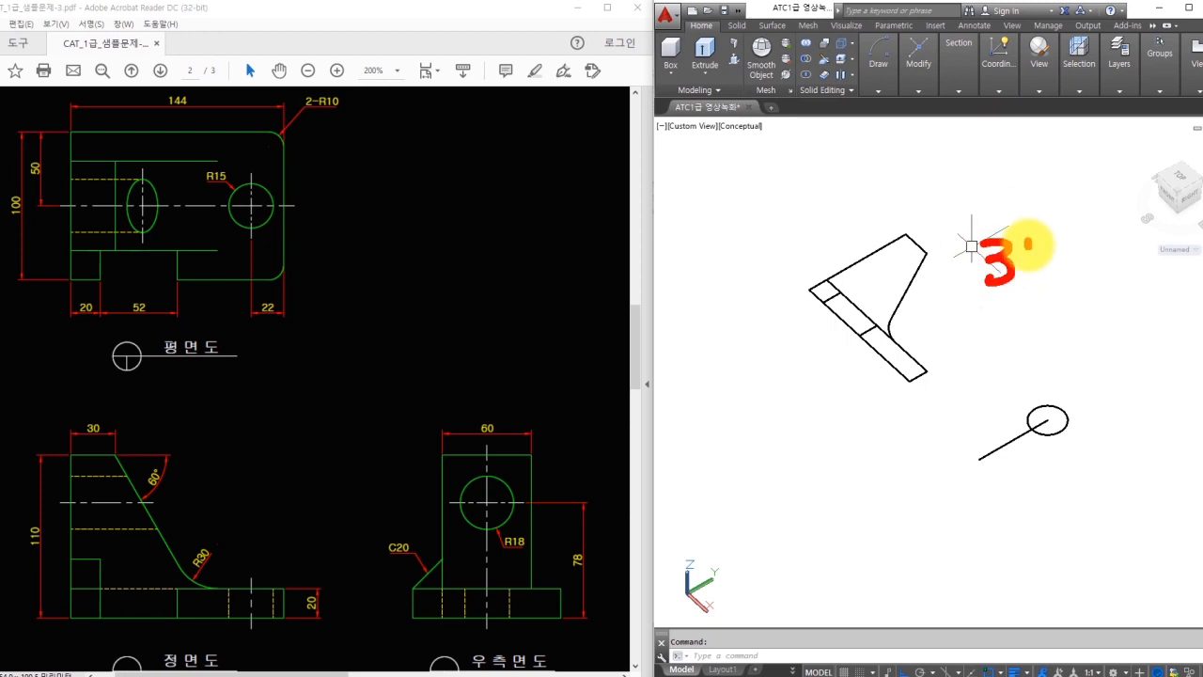
# - Rotate the front profile, circle and vertical line in 3D about the X axis so that they stand upright
pyautogui.moveTo(1038, 256); pyautogui.dragTo(1045, 280)
pyautogui.moveTo(1068, 365)
pyautogui.mouseDown()
pyautogui.moveTo(956, 328)
pyautogui.moveTo(986, 341)
pyautogui.moveTo(980, 302)
pyautogui.mouseUp()
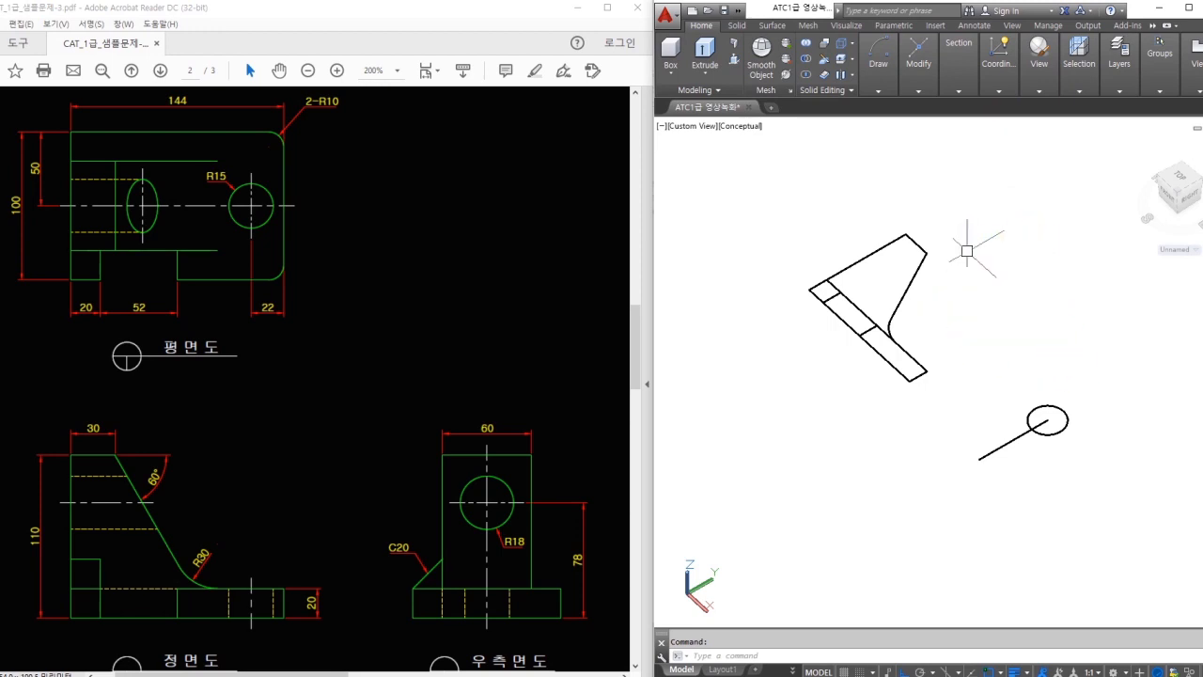
pyautogui.write('3r')
pyautogui.press('Return')
pyautogui.click(1105, 232)
pyautogui.click(801, 530)
pyautogui.press('Return')
pyautogui.click(977, 323)
pyautogui.click(981, 198)
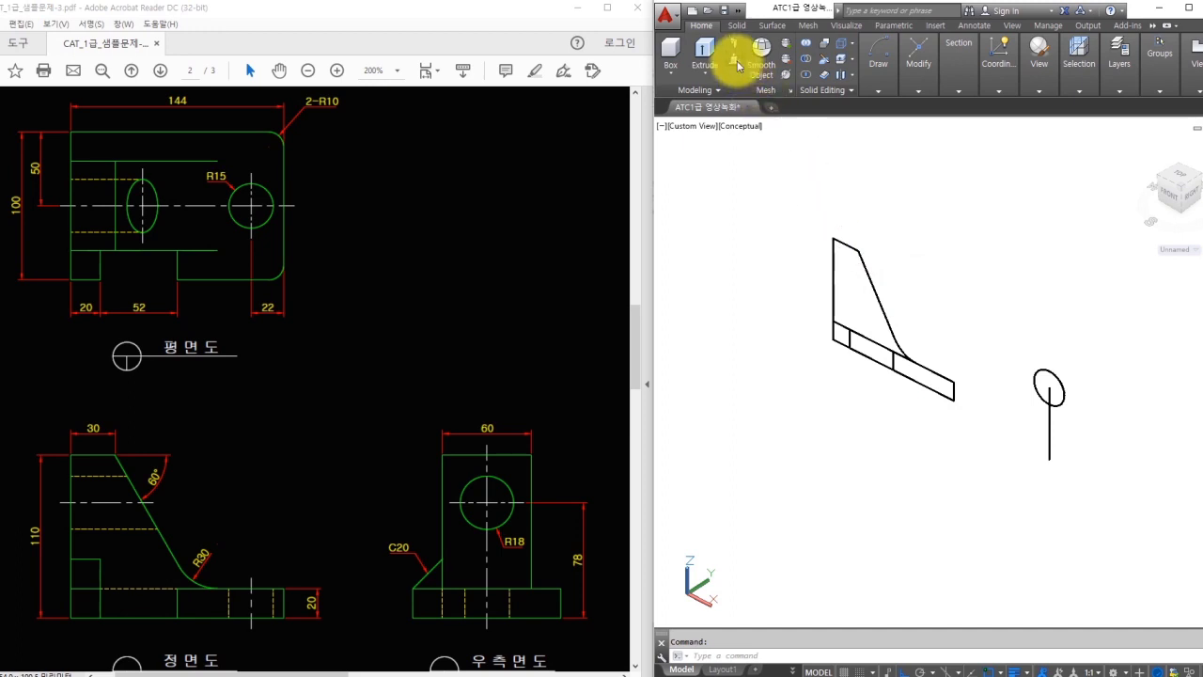
# - Presspull the 20 wide left section of the base profile forward by 100
pyautogui.scroll(3, 876, 341)
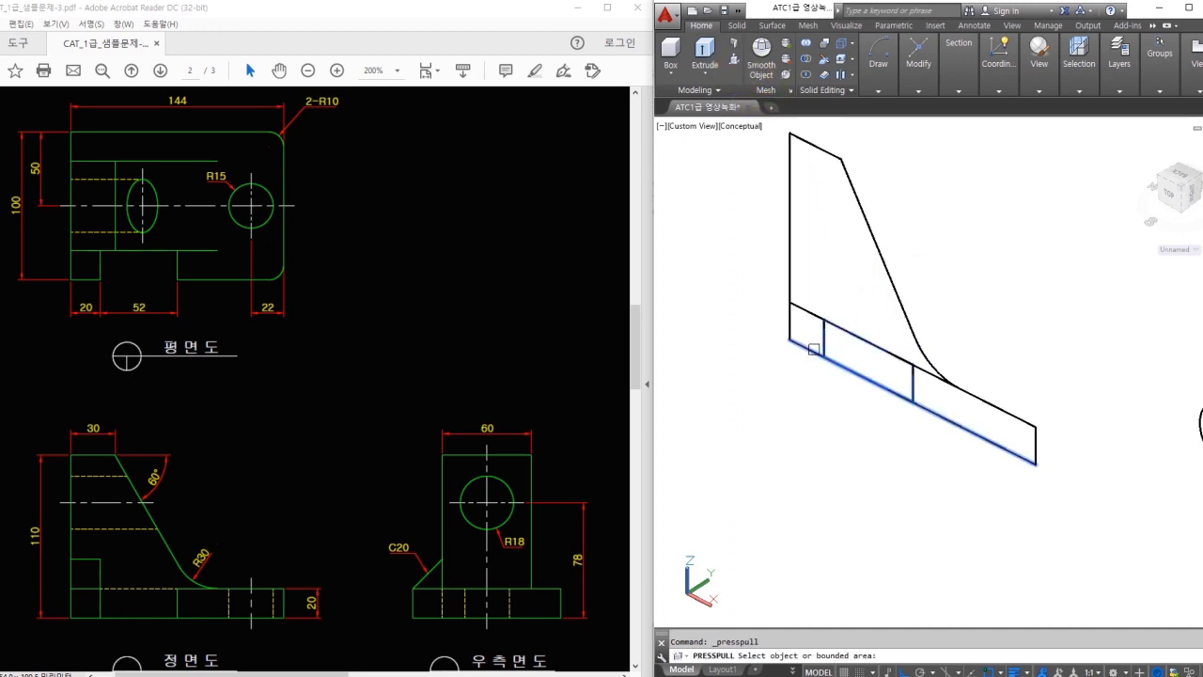
pyautogui.moveTo(763, 371)
pyautogui.mouseDown(button='middle')
pyautogui.moveTo(762, 385)
pyautogui.moveTo(777, 367)
pyautogui.mouseUp(button='middle')
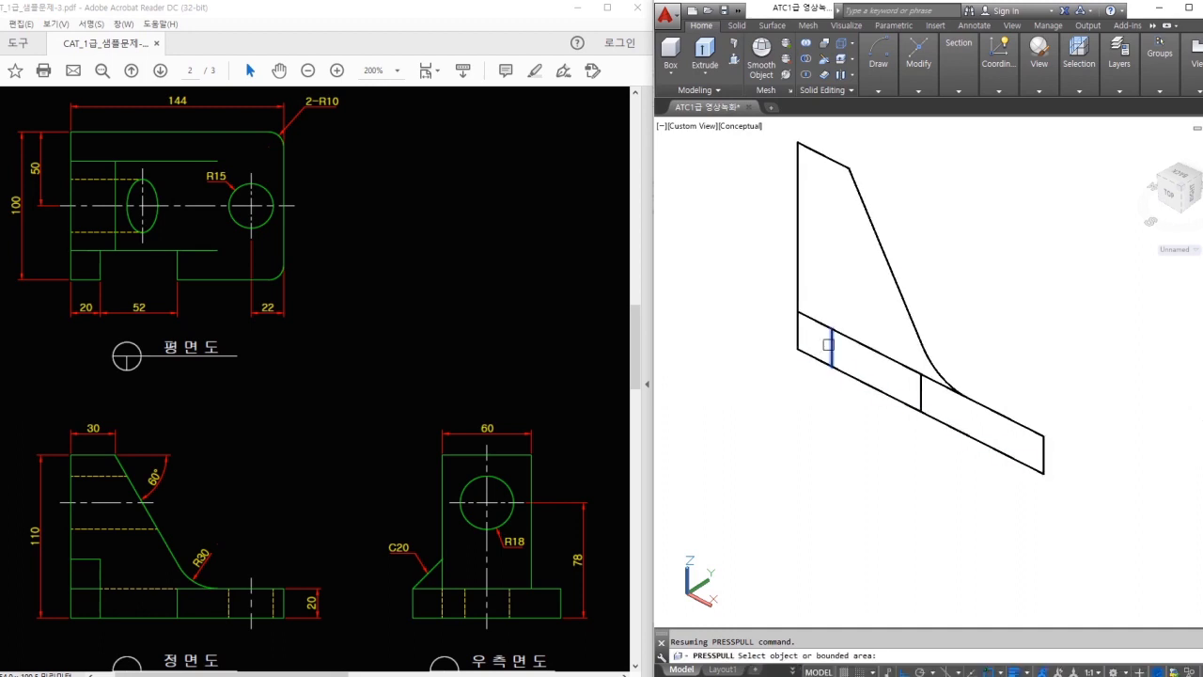
pyautogui.click(817, 336)
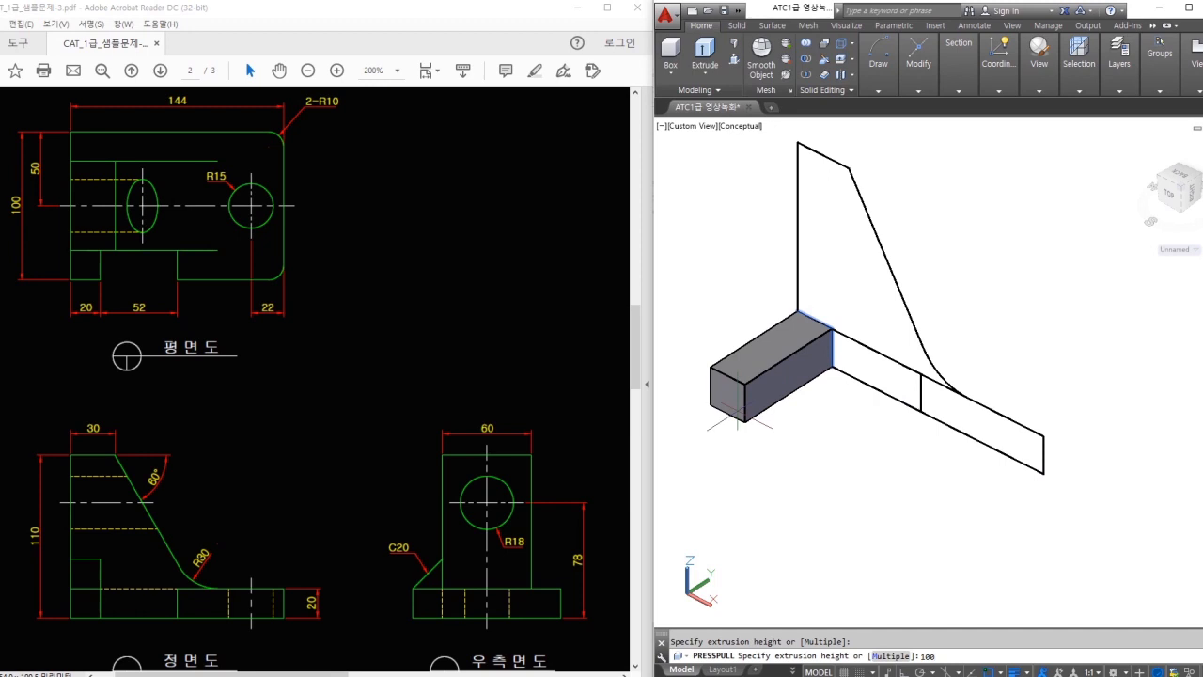
pyautogui.press('Return')
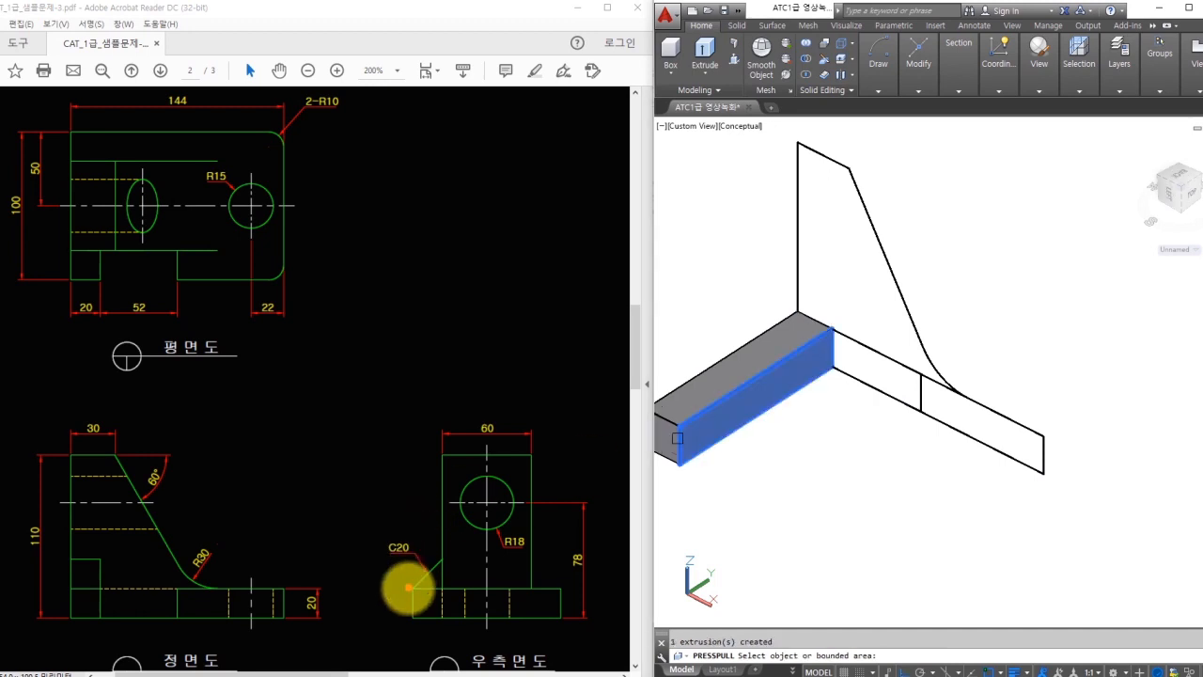
pyautogui.moveTo(115, 259); pyautogui.dragTo(110, 278)
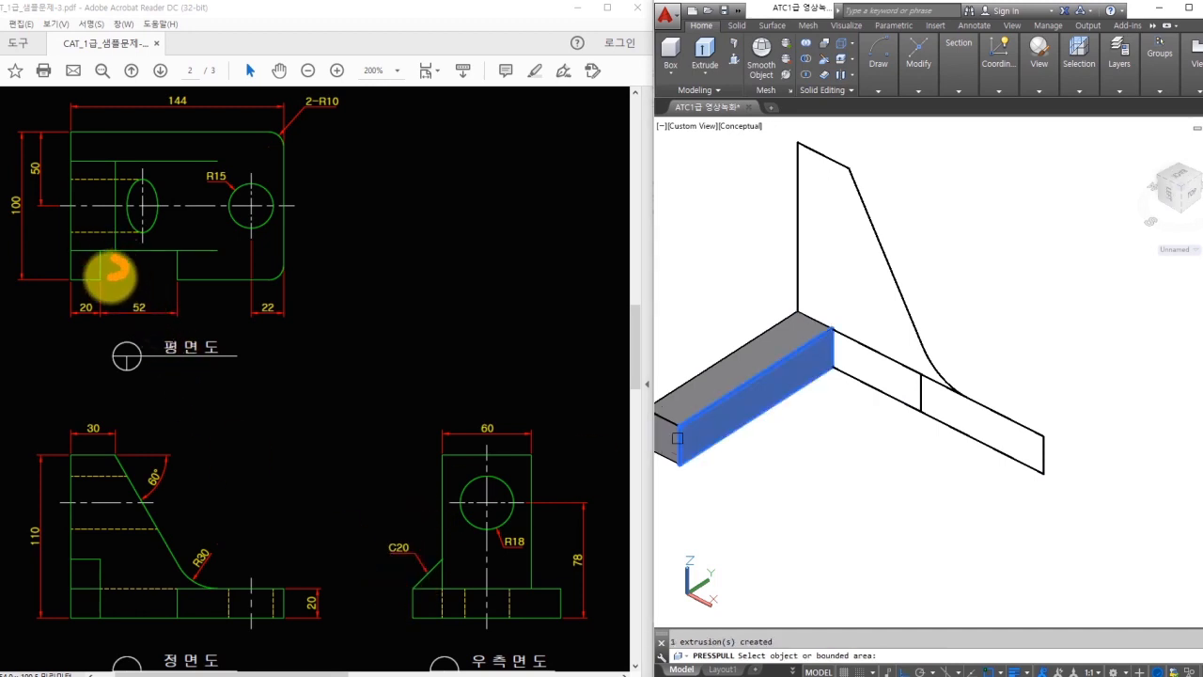
pyautogui.moveTo(397, 556); pyautogui.dragTo(390, 562)
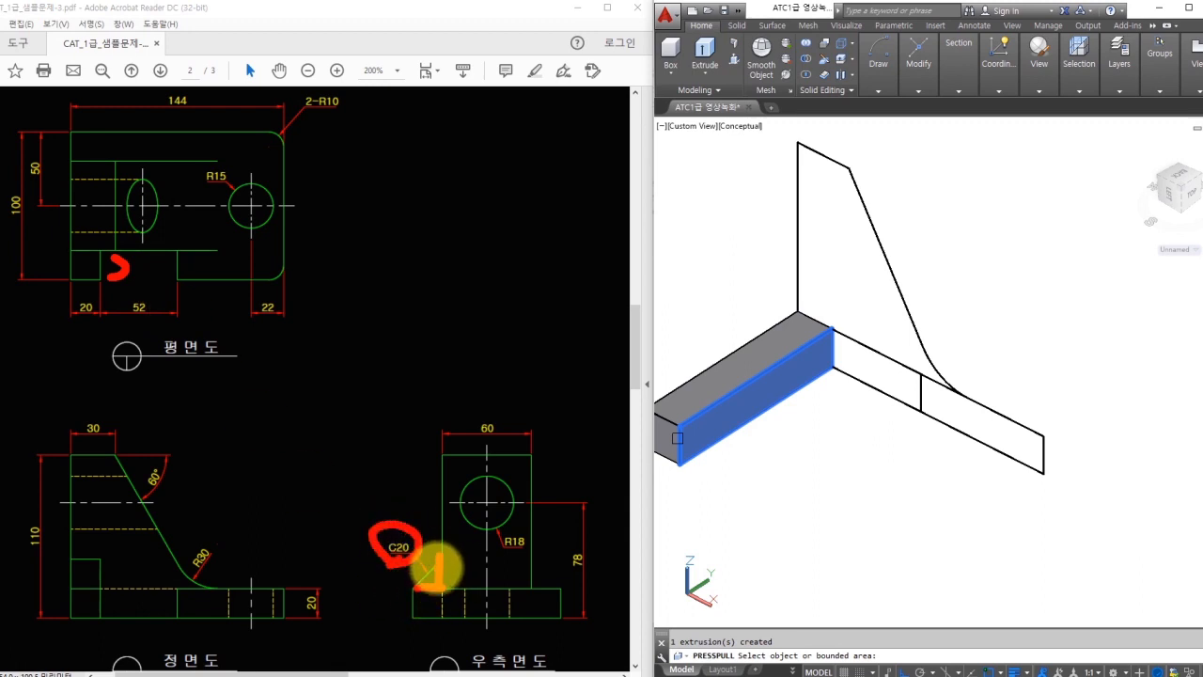
pyautogui.moveTo(125, 252)
pyautogui.mouseDown()
pyautogui.moveTo(143, 272)
pyautogui.moveTo(129, 278)
pyautogui.mouseUp()
pyautogui.moveTo(176, 260); pyautogui.dragTo(206, 276)
pyautogui.moveTo(220, 263); pyautogui.dragTo(227, 268)
pyautogui.click(240, 284)
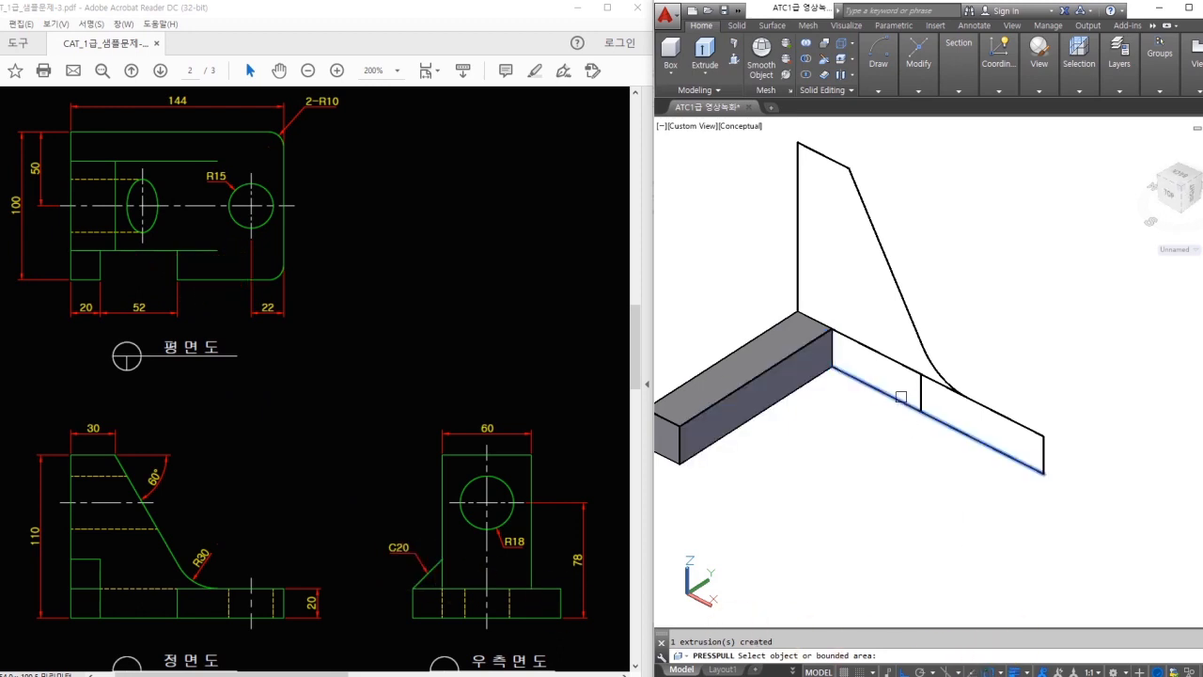
# - Presspull the 52 wide middle section of the base profile forward by 80
pyautogui.click(873, 355)
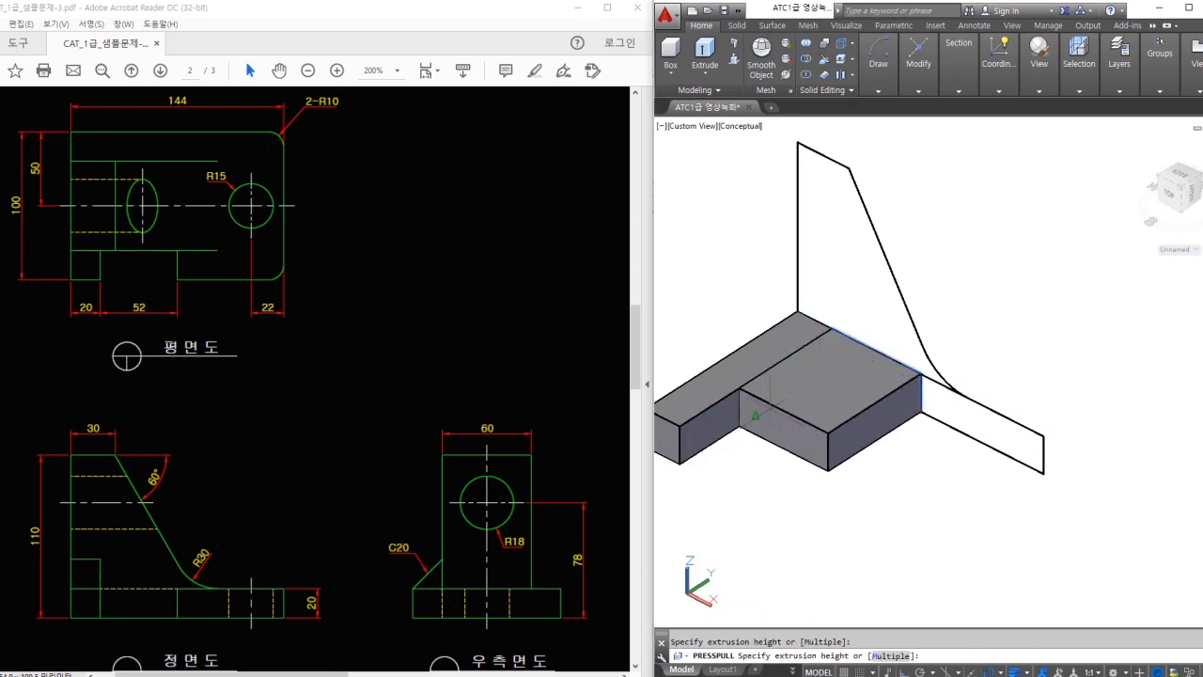
pyautogui.moveTo(889, 444)
pyautogui.mouseDown()
pyautogui.moveTo(861, 478)
pyautogui.moveTo(881, 452)
pyautogui.moveTo(901, 461)
pyautogui.mouseUp()
pyautogui.write('80')
pyautogui.press('Return')
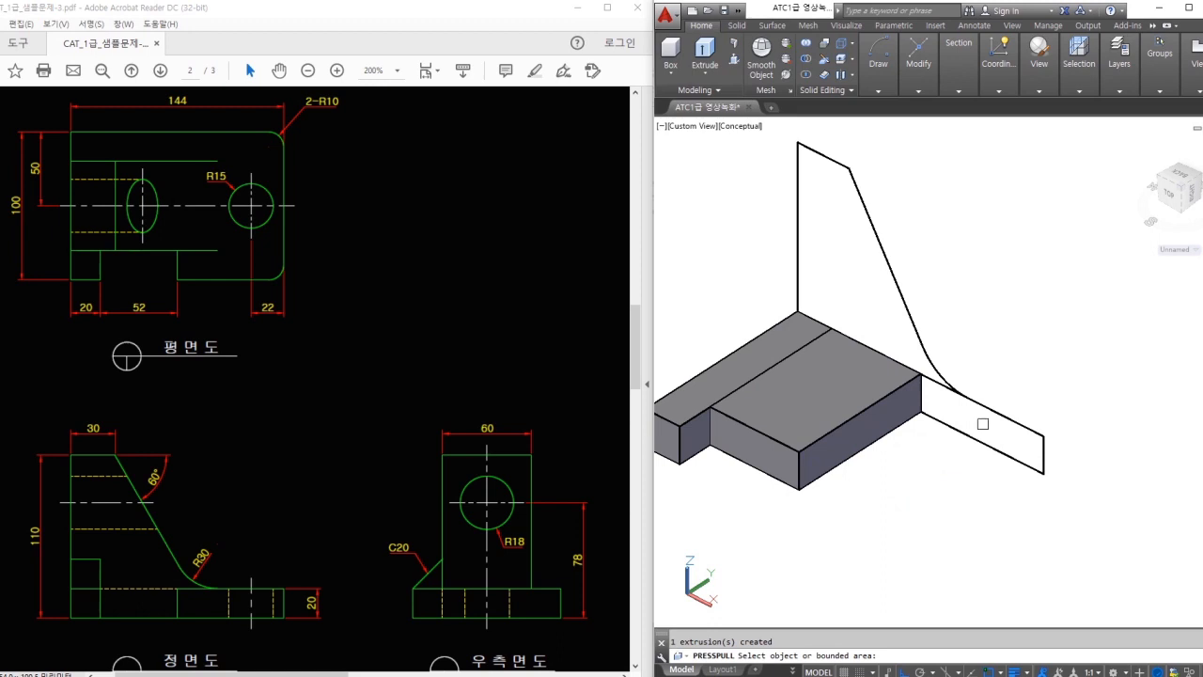
# - Presspull the remaining right section of the base profile forward by 100
pyautogui.click(932, 403)
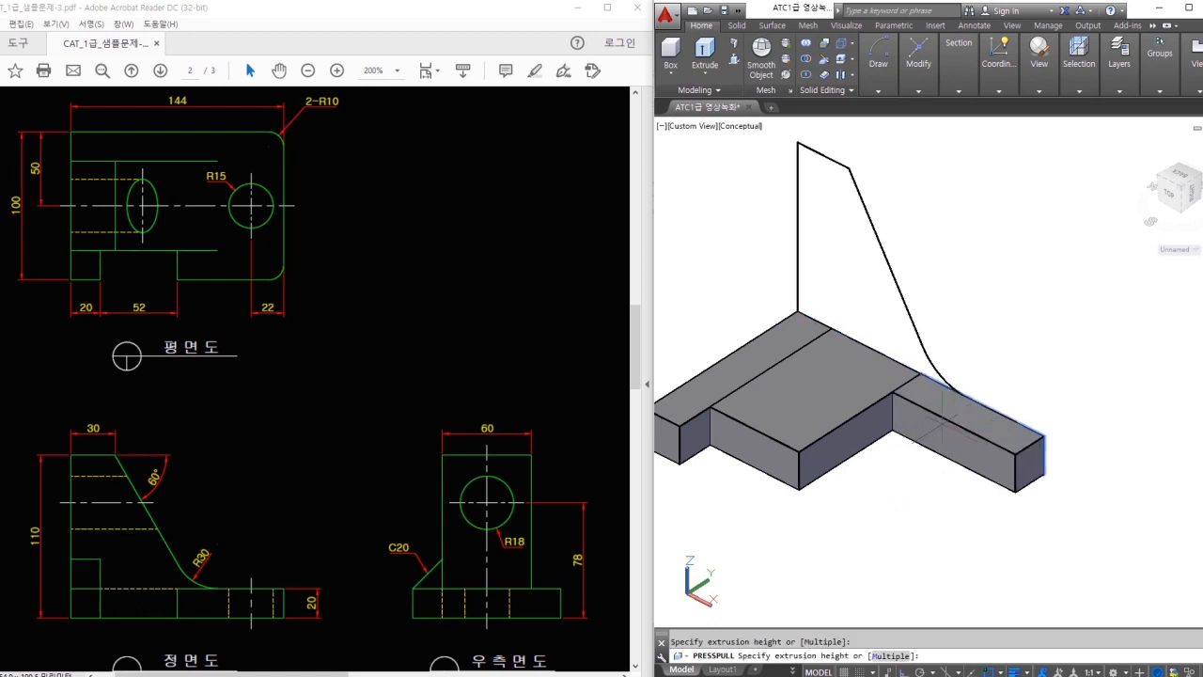
pyautogui.write('100')
pyautogui.press('Return')
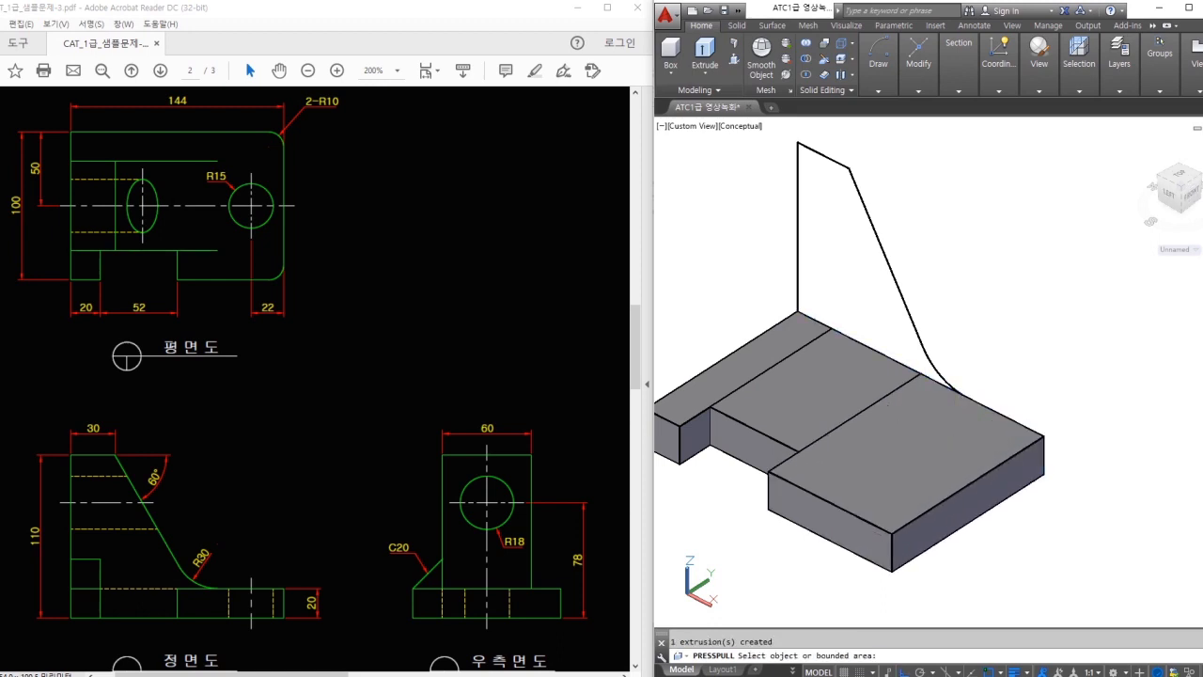
pyautogui.press('Return')
# - Union the three extruded base sections into a single solid
pyautogui.moveTo(921, 520); pyautogui.dragTo(972, 499, button='middle')
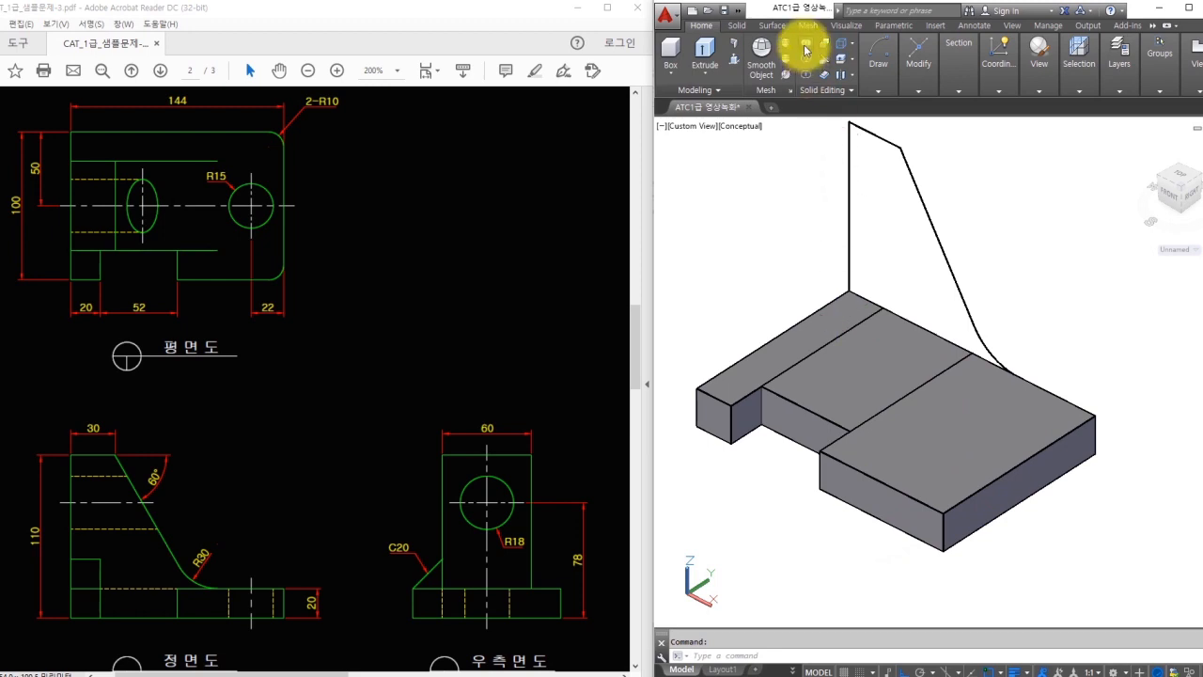
pyautogui.click(812, 75)
pyautogui.click(799, 350)
pyautogui.click(865, 372)
pyautogui.click(927, 424)
pyautogui.press('Return')
pyautogui.press('Escape')
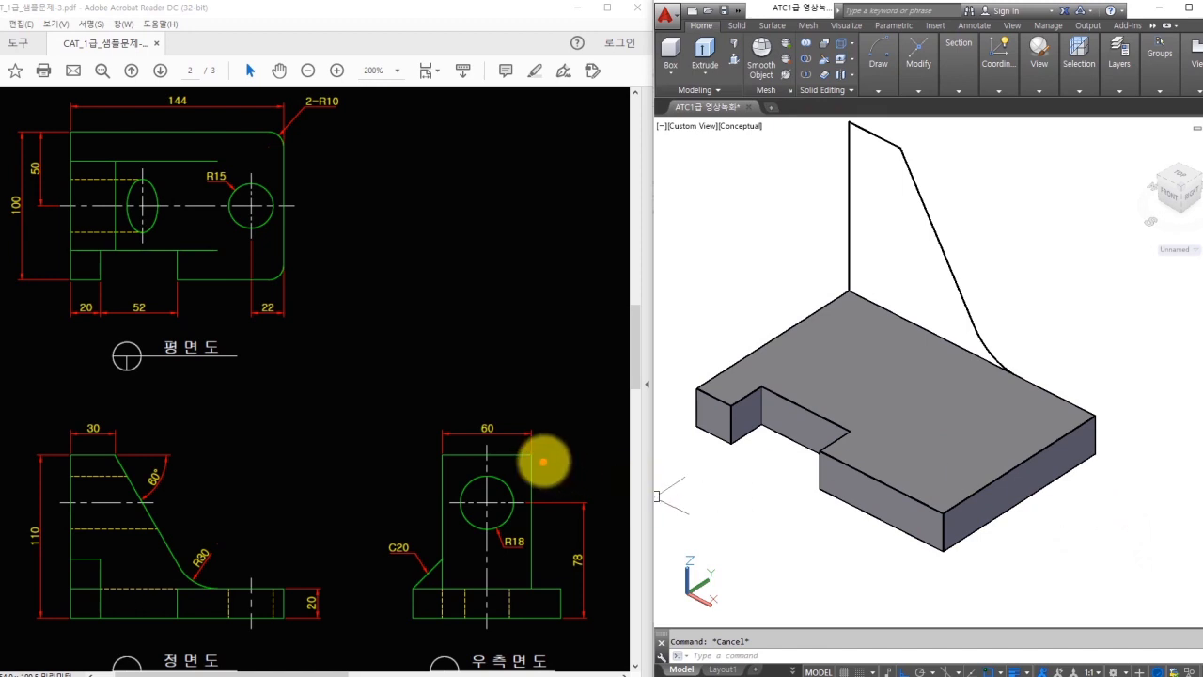
pyautogui.moveTo(864, 152)
pyautogui.mouseDown()
pyautogui.moveTo(852, 301)
pyautogui.moveTo(944, 247)
pyautogui.moveTo(865, 154)
pyautogui.mouseUp()
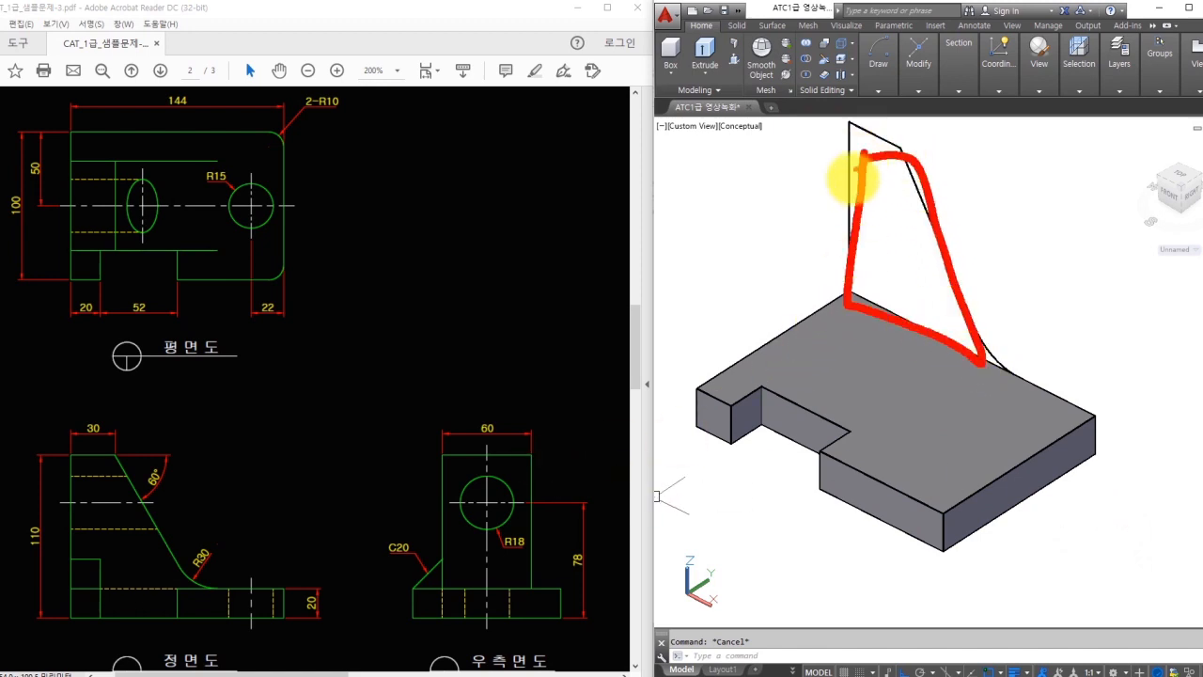
pyautogui.moveTo(490, 405)
pyautogui.mouseDown()
pyautogui.moveTo(475, 416)
pyautogui.moveTo(505, 444)
pyautogui.moveTo(544, 444)
pyautogui.moveTo(491, 430)
pyautogui.moveTo(503, 454)
pyautogui.mouseUp()
pyautogui.press('e')
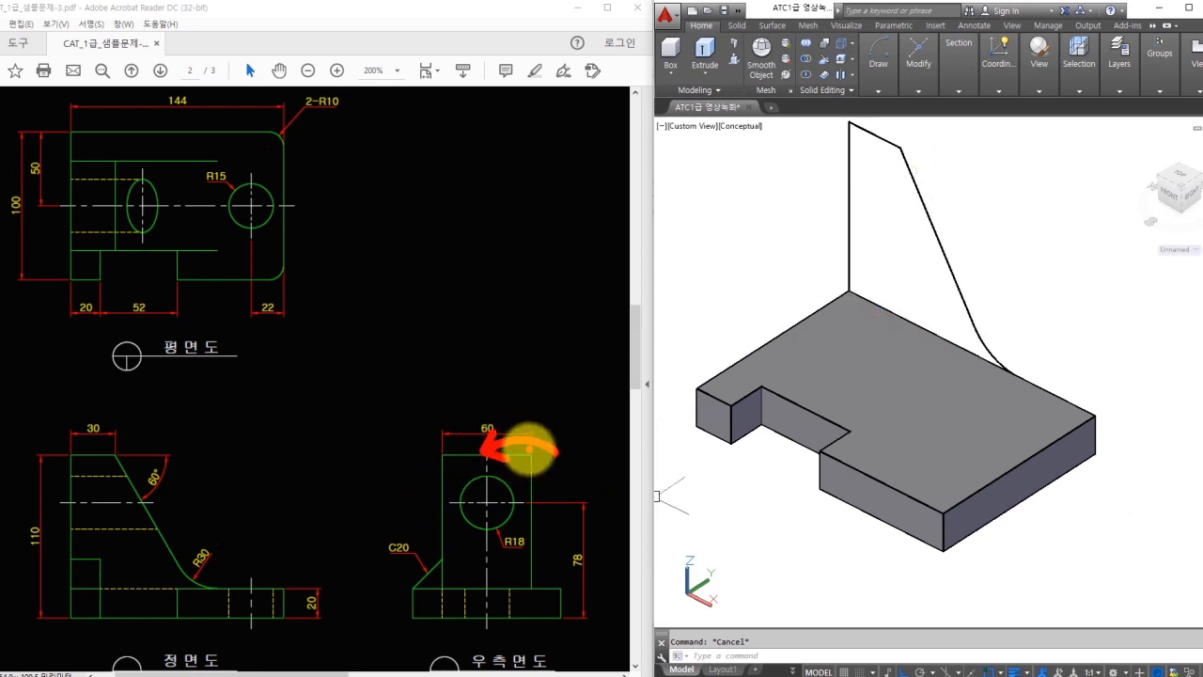
# - Presspull the area enclosed by the slanted upright profile above the base forward by 60
pyautogui.click(736, 63)
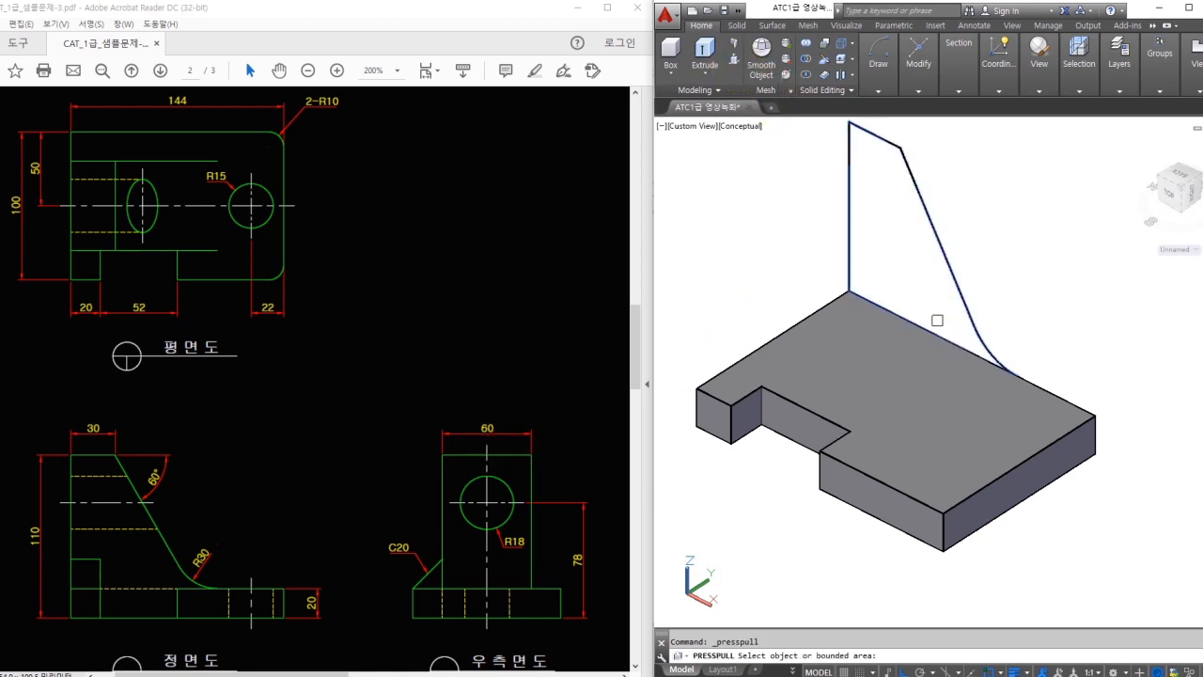
pyautogui.click(937, 321)
pyautogui.write('8')
pyautogui.press('Return')
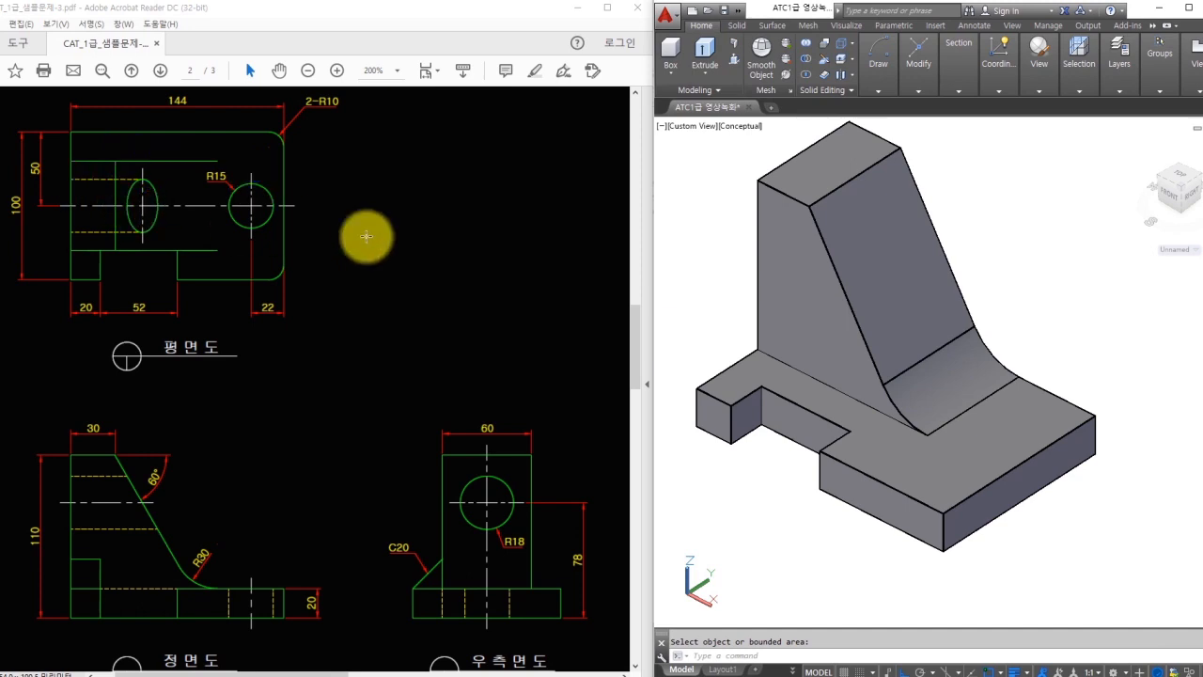
# - Move the upright solid 20 forward from the base's rear edge
pyautogui.write('m')
pyautogui.press('space')
pyautogui.click(900, 302)
pyautogui.press('space')
pyautogui.click(1023, 321)
pyautogui.write('20')
pyautogui.press('Return')
# - Union the upright solid with the base plate
pyautogui.scroll(-2, 1038, 406)
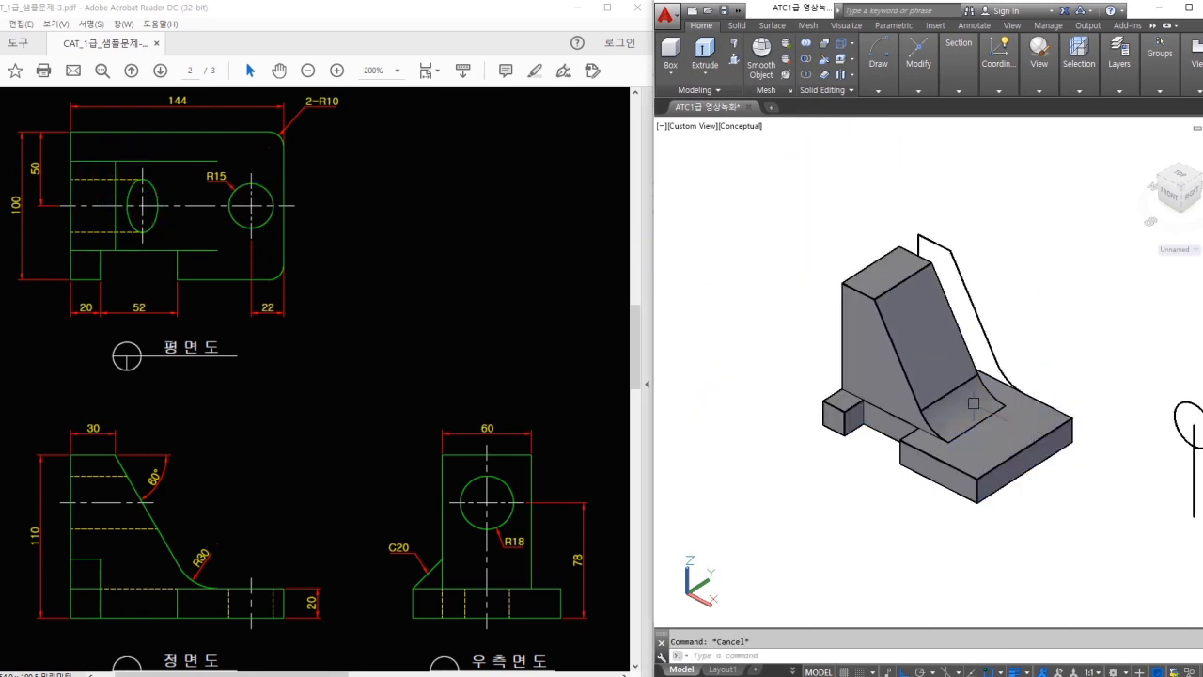
pyautogui.click(806, 45)
pyautogui.click(884, 320)
pyautogui.scroll(1, 1033, 508)
pyautogui.click(1033, 508)
pyautogui.press('space')
pyautogui.moveTo(1050, 571); pyautogui.dragTo(1014, 538, button='middle')
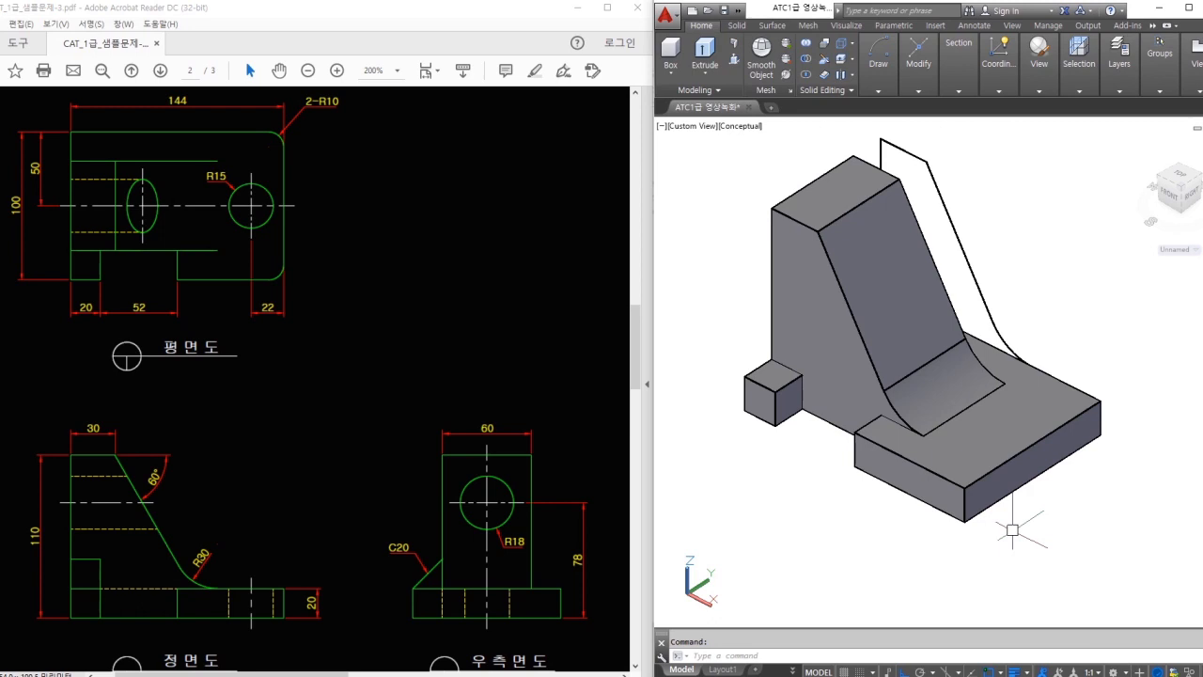
pyautogui.scroll(-3, 1012, 529)
pyautogui.press('space')
pyautogui.click(1069, 366)
pyautogui.click(1010, 414)
pyautogui.press('space')
pyautogui.click(1073, 425)
pyautogui.click(945, 519)
pyautogui.press('Escape')
# - Move the circle and its vertical line from the line's lower end to the midpoint of the base end face's bottom edge
pyautogui.write('m')
pyautogui.press('space')
pyautogui.click(1073, 512)
pyautogui.click(990, 358)
pyautogui.press('space')
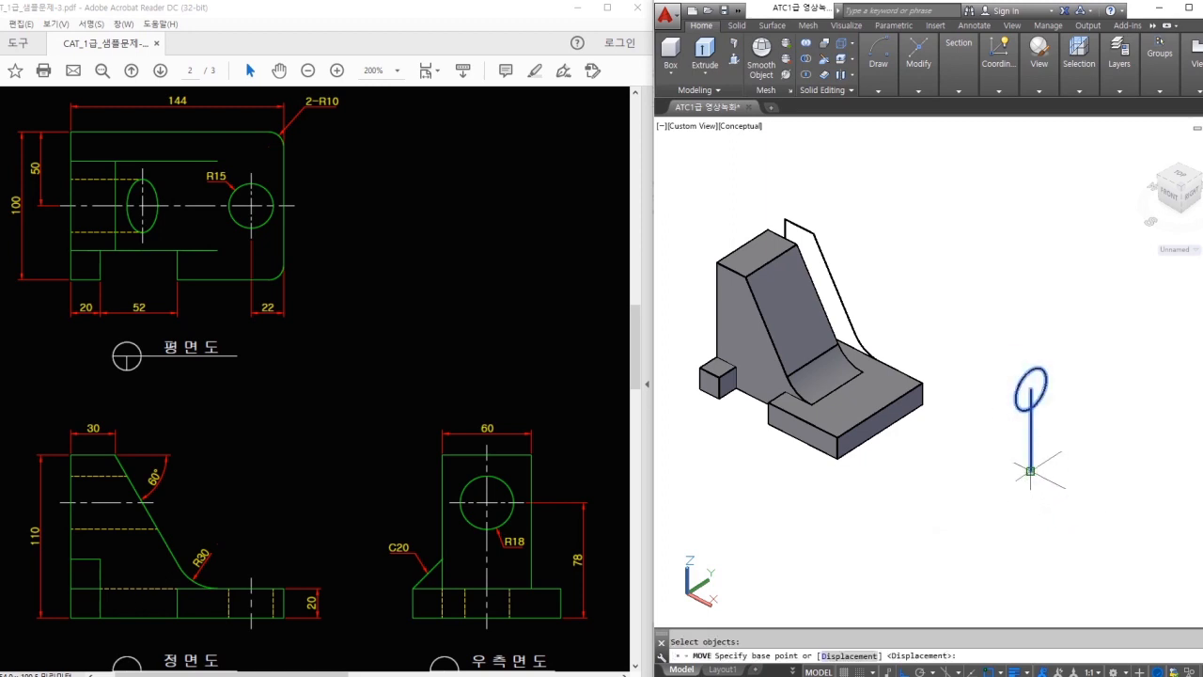
pyautogui.click(1030, 471)
pyautogui.scroll(2, 897, 449)
pyautogui.click(873, 424)
pyautogui.moveTo(913, 434); pyautogui.dragTo(1075, 486, button='middle')
# - Extrude the circle into a cylinder that passes completely through the slanted upright
pyautogui.write('ext')
pyautogui.press('space')
pyautogui.click(1054, 341)
pyautogui.press('space')
pyautogui.click(728, 214)
# - Subtract the cylinder from the bracket solid to cut the hole through the upright
pyautogui.click(806, 59)
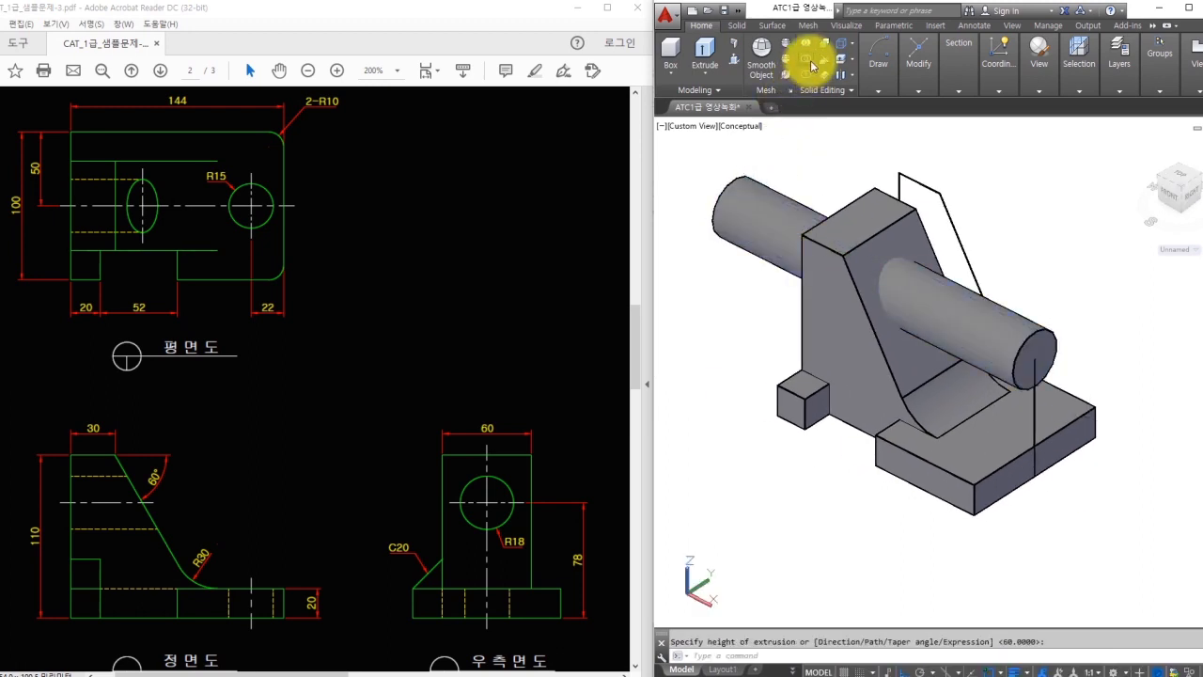
pyautogui.click(877, 197)
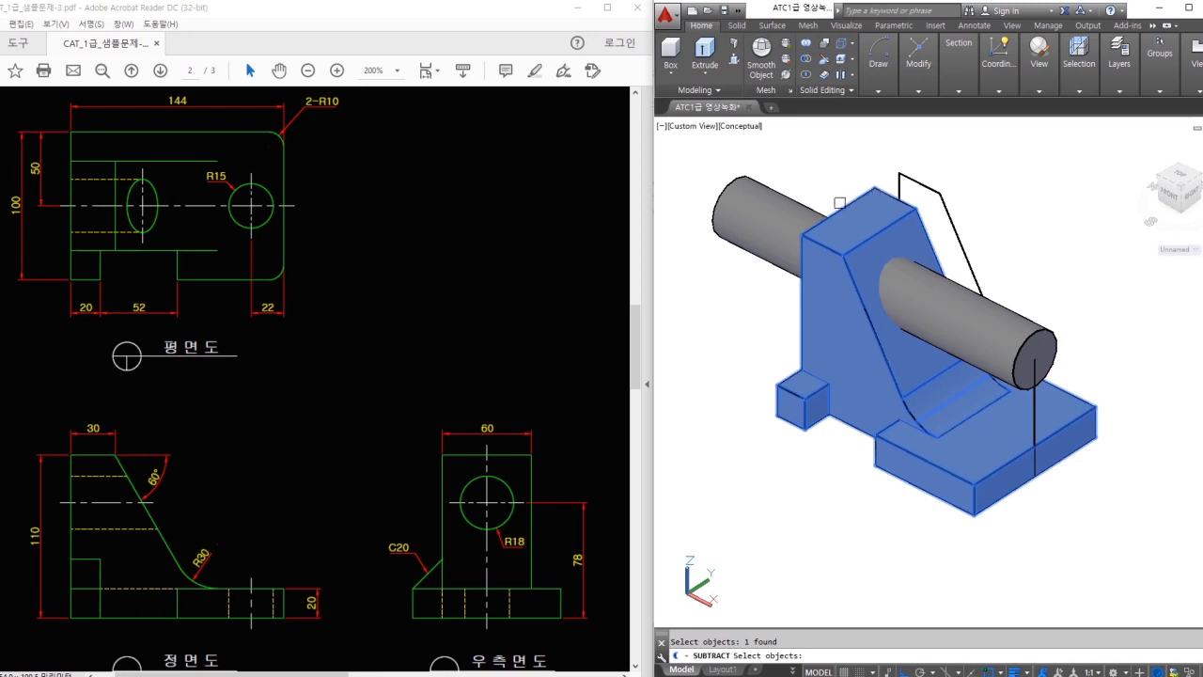
pyautogui.press('Return')
pyautogui.click(756, 203)
pyautogui.press('Return')
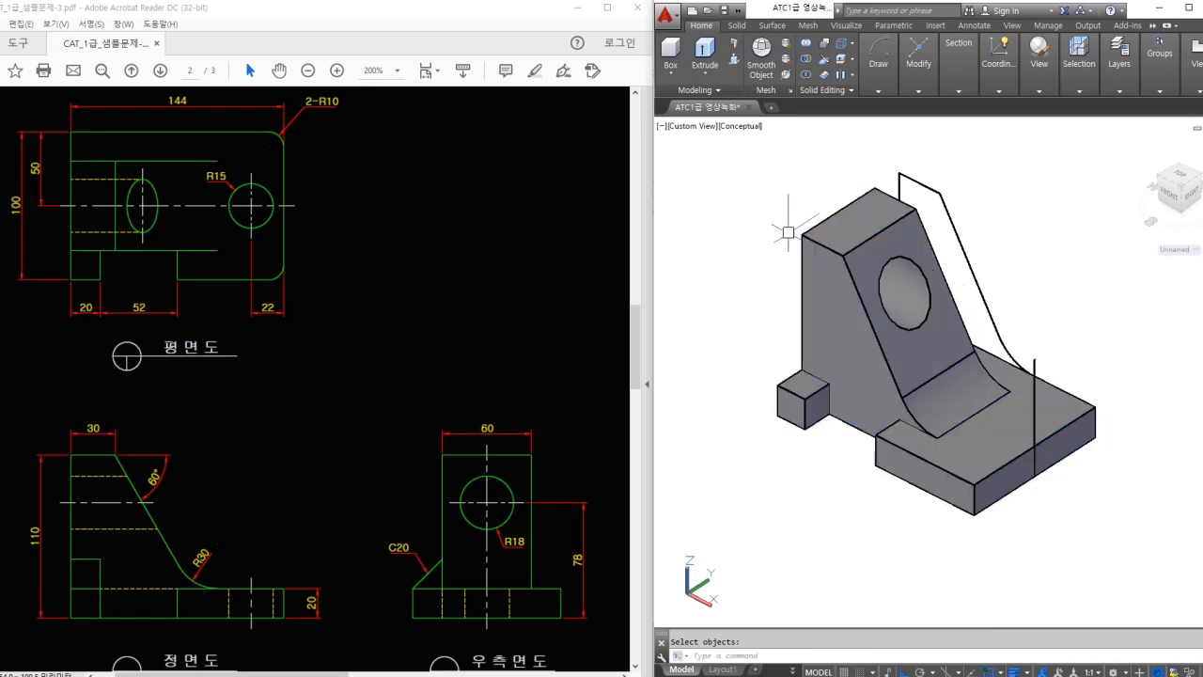
# - Move the bracket solid clear of the leftover profile outline and vertical line
pyautogui.write('m')
pyautogui.press('Return')
pyautogui.click(951, 403)
pyautogui.press('Return')
pyautogui.scroll(-2, 951, 403)
pyautogui.moveTo(950, 403); pyautogui.dragTo(867, 379, button='middle')
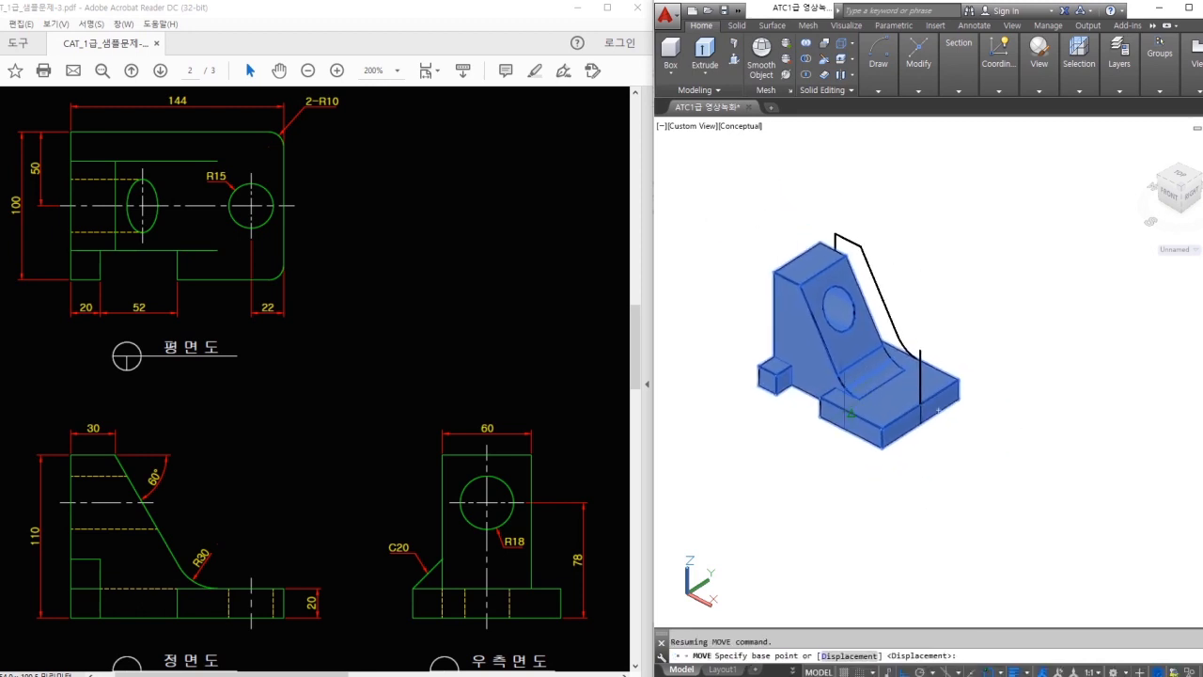
pyautogui.click(867, 395)
pyautogui.click(1105, 517)
# - Delete the leftover profile outline and vertical construction line beside the bracket
pyautogui.click(953, 443)
pyautogui.click(779, 188)
pyautogui.press('Delete')
pyautogui.click(979, 416)
pyautogui.click(948, 373)
pyautogui.moveTo(1003, 399); pyautogui.dragTo(841, 295, button='middle')
pyautogui.scroll(4, 956, 407)
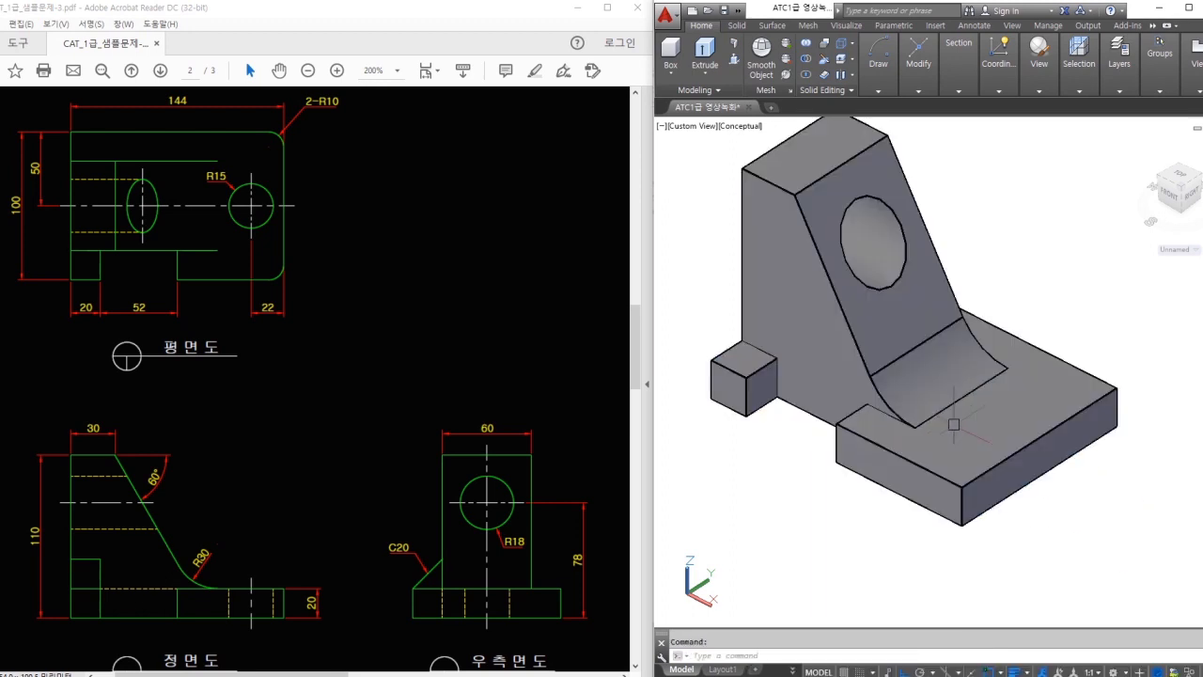
# - Draw a 22 long construction line inward from the midpoint of the base's top end edge
pyautogui.moveTo(799, 442); pyautogui.dragTo(803, 448, button='middle')
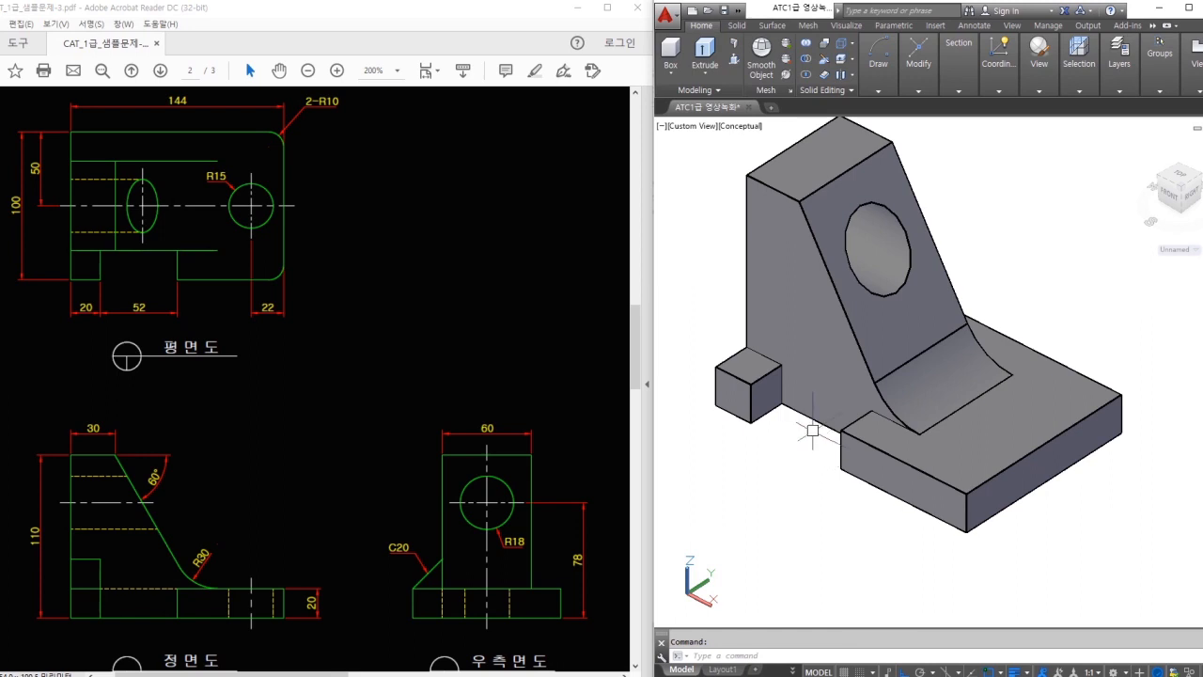
pyautogui.write('l LINE')
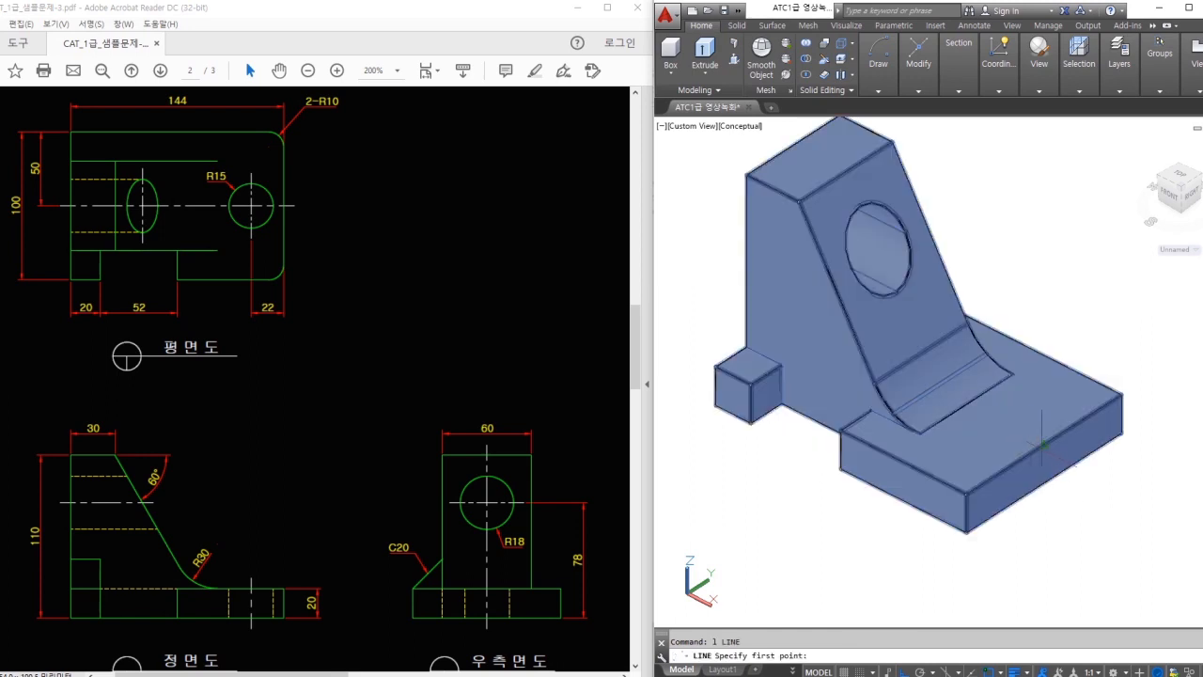
pyautogui.press('Return')
pyautogui.click(1043, 444)
pyautogui.write('22')
pyautogui.press('Return')
pyautogui.press('Escape')
# - Draw a circle of radius 15 on the base's top face, centred on the construction line's inner end
pyautogui.write('c')
pyautogui.press('Return')
pyautogui.click(1004, 424)
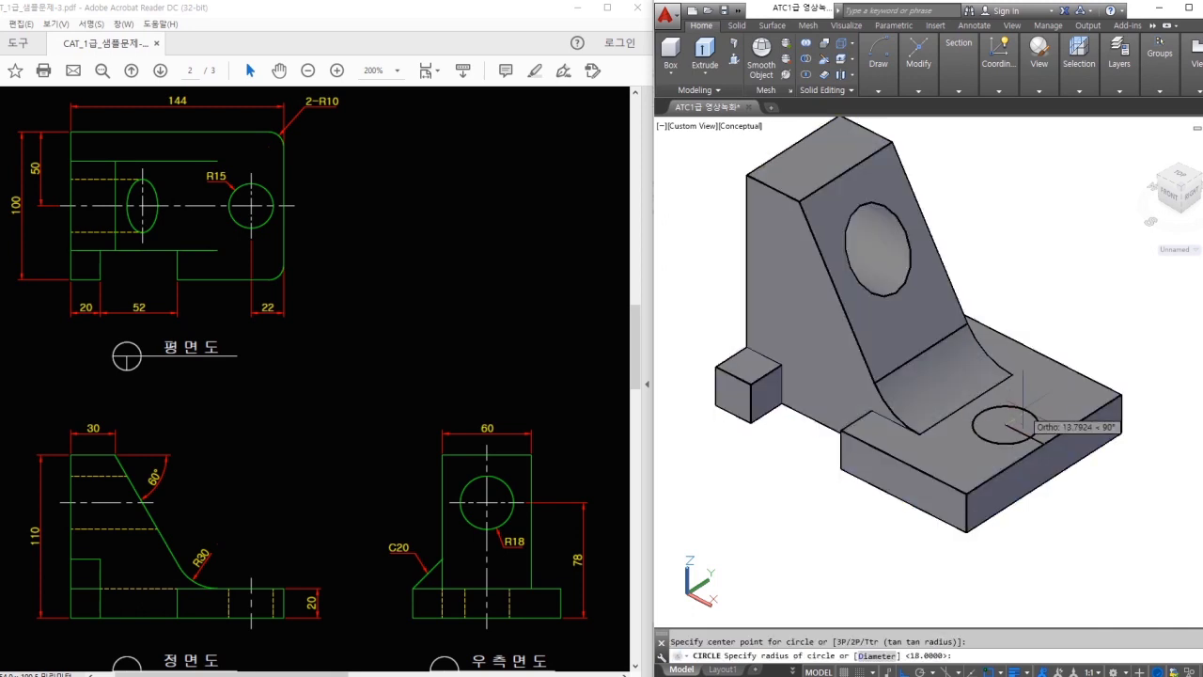
pyautogui.write('15')
pyautogui.press('Return')
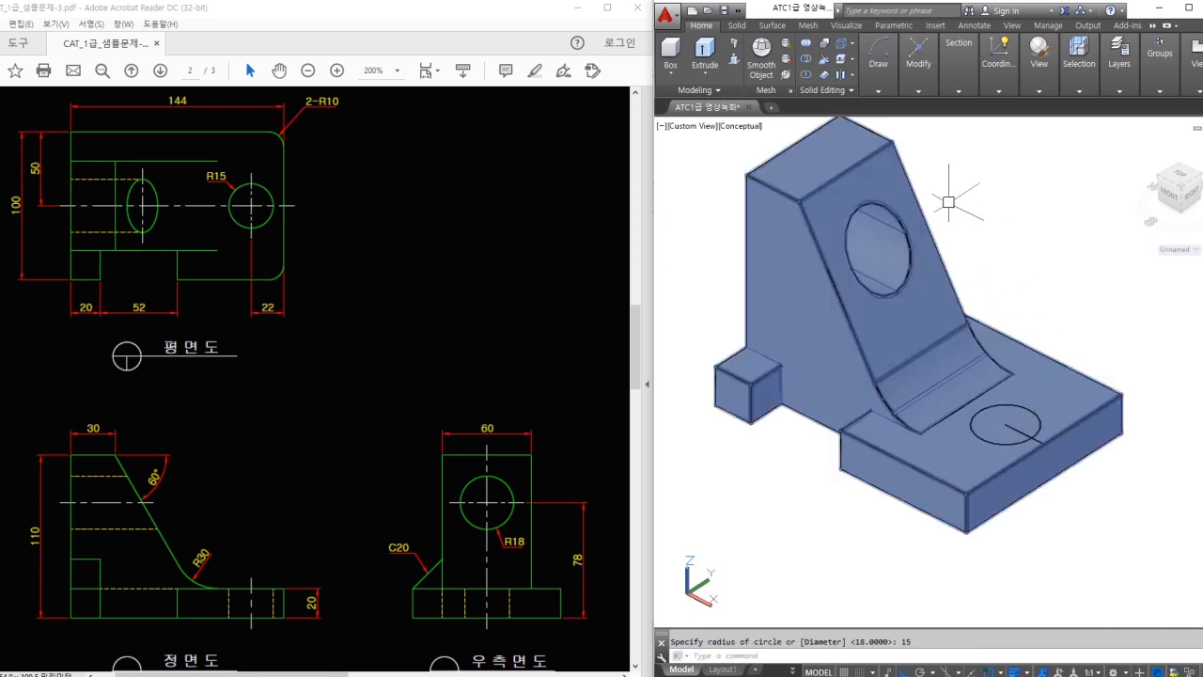
# - Presspull the circular area down through the base to cut the hole
pyautogui.click(734, 44)
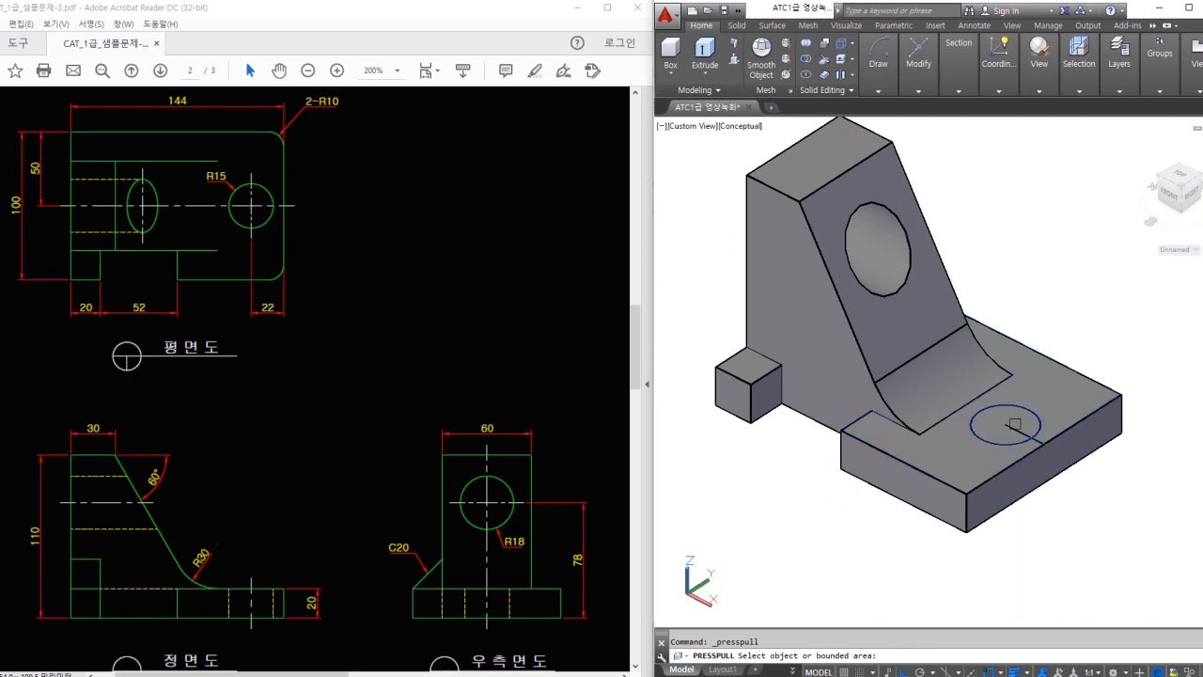
pyautogui.scroll(2, 1015, 423)
pyautogui.click(1014, 425)
pyautogui.click(1066, 574)
pyautogui.press('Return')
# - Erase the construction line left at the base hole
pyautogui.write('e')
pyautogui.press('Return')
pyautogui.click(913, 589)
pyautogui.click(1075, 385)
pyautogui.press('Return')
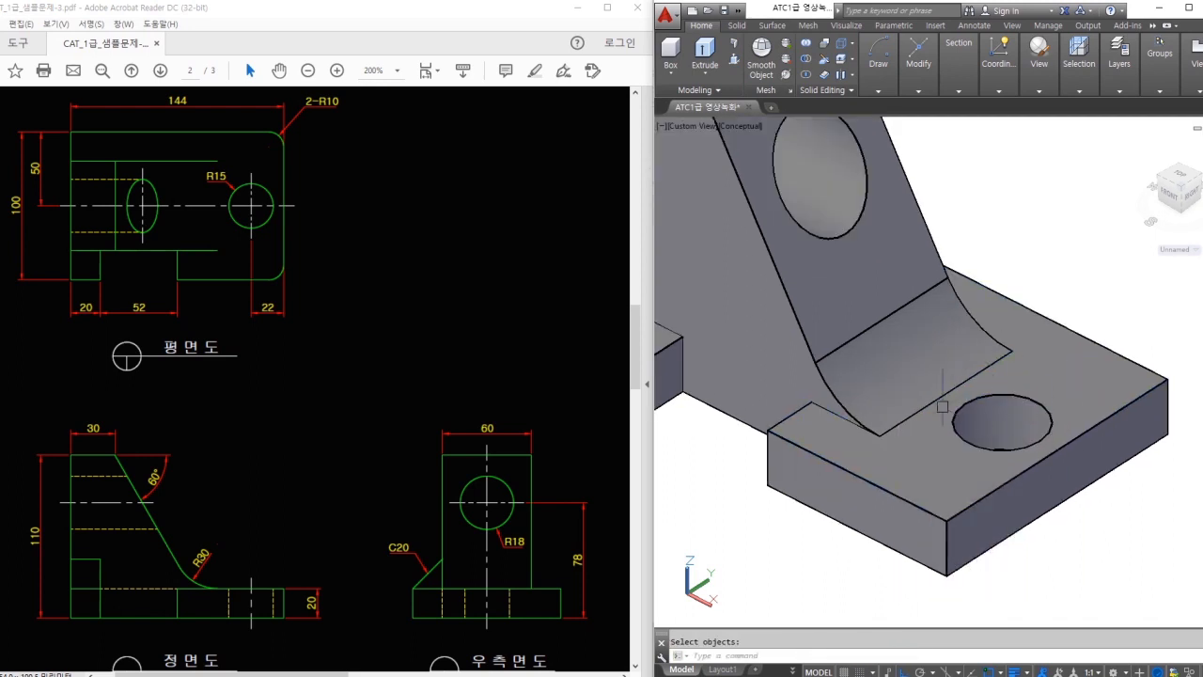
pyautogui.click(916, 579)
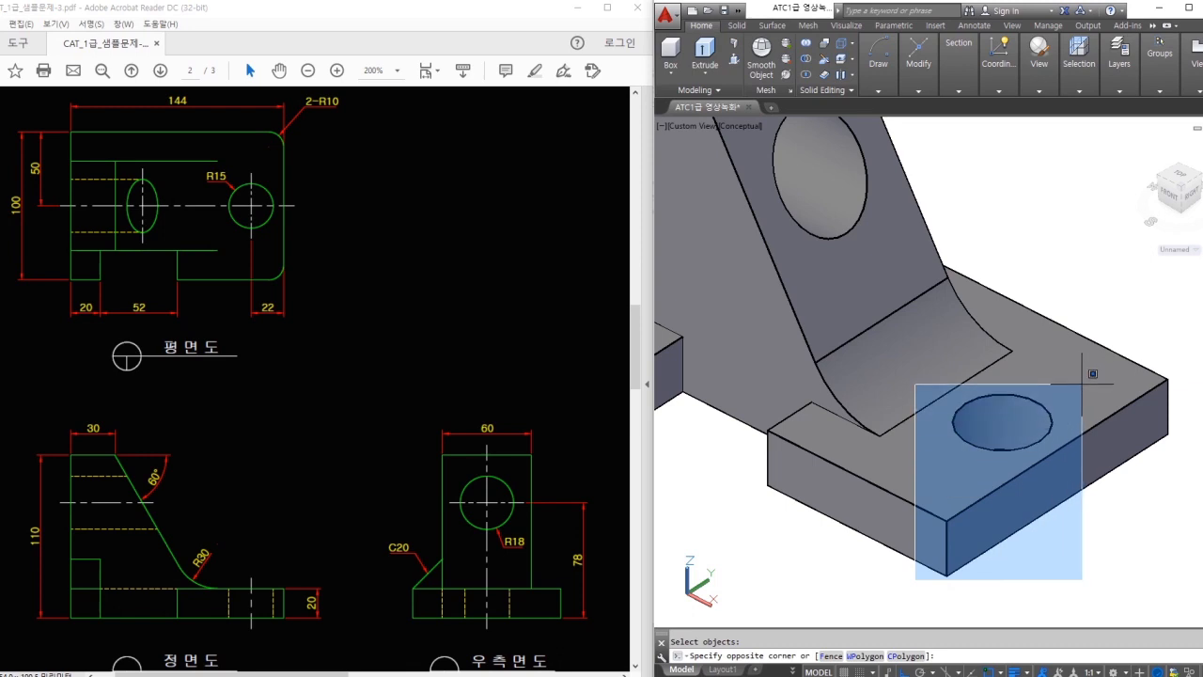
pyautogui.press('Escape')
# - Place the UCS on the small block's front top corner, with X along its top edge and Y pointing up
pyautogui.scroll(-3, 1095, 372)
pyautogui.scroll(2, 790, 355)
pyautogui.scroll(1, 831, 437)
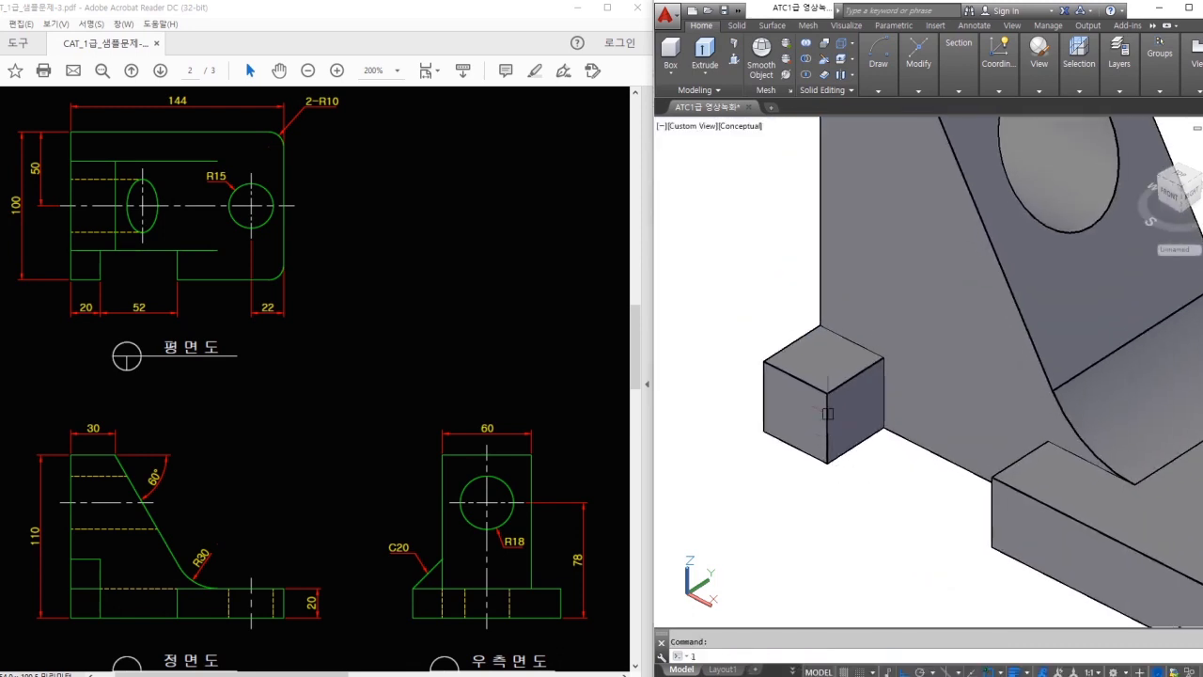
pyautogui.press('Escape')
pyautogui.write('ucs')
pyautogui.press('Return')
pyautogui.click(828, 395)
pyautogui.click(884, 359)
pyautogui.click(790, 205)
# - Draw a closed right triangle on the small block's top side edge, rising 20 against the upright
pyautogui.write('l')
pyautogui.press('Return')
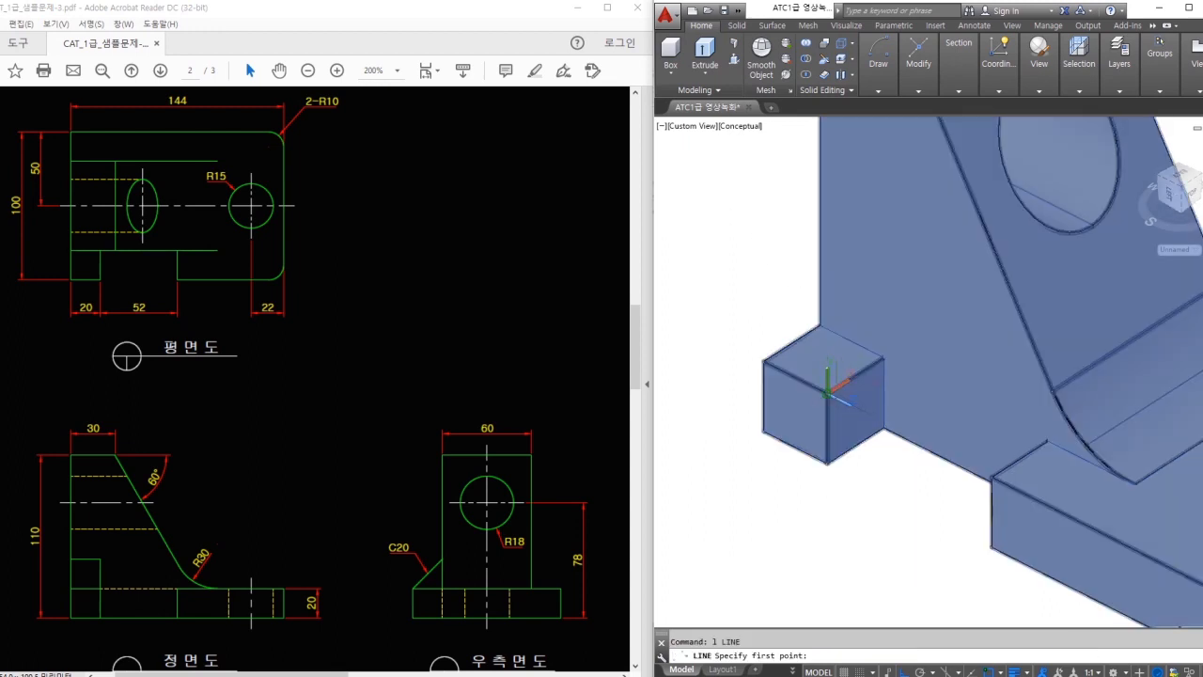
pyautogui.click(827, 393)
pyautogui.click(890, 358)
pyautogui.write('20')
pyautogui.click(827, 378)
pyautogui.press('Escape')
# - Convert the three triangle lines into a region
pyautogui.write('reg')
pyautogui.press('Return')
pyautogui.click(769, 272)
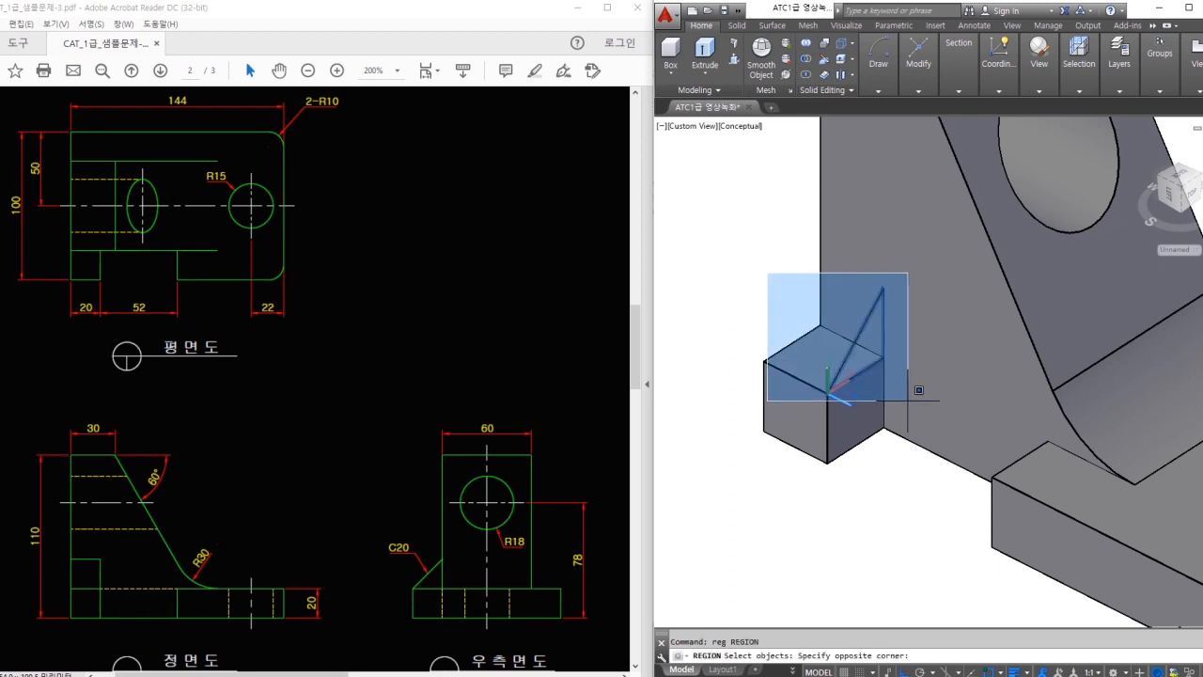
pyautogui.click(908, 401)
pyautogui.press('Return')
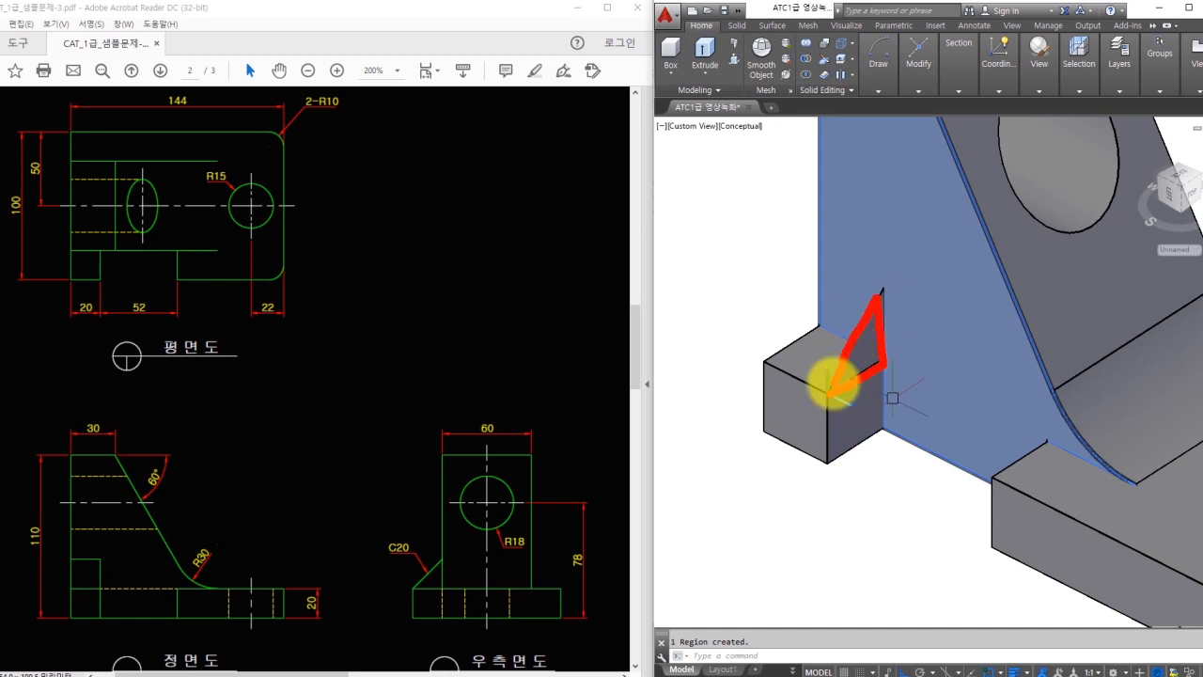
# - Extrude the triangular region across the full width of the small block to form the wedge
pyautogui.write('ext')
pyautogui.press('Return')
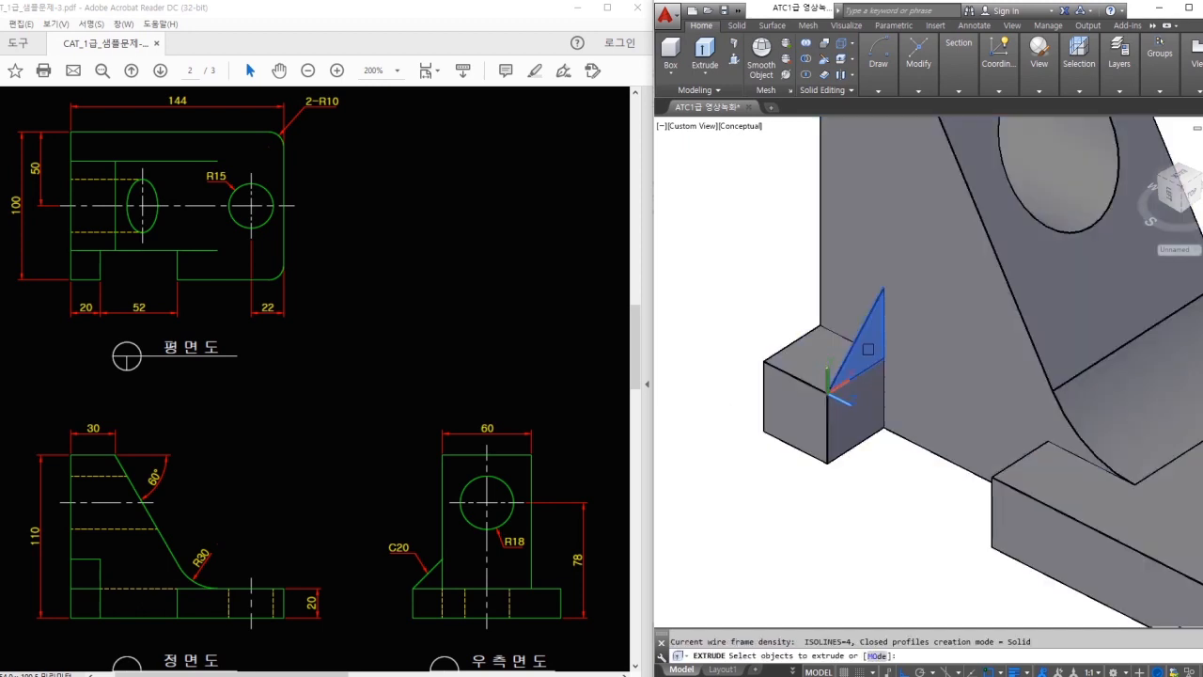
pyautogui.click(868, 349)
pyautogui.press('Return')
pyautogui.scroll(-1, 757, 218)
pyautogui.moveTo(757, 218); pyautogui.dragTo(720, 249, button='middle')
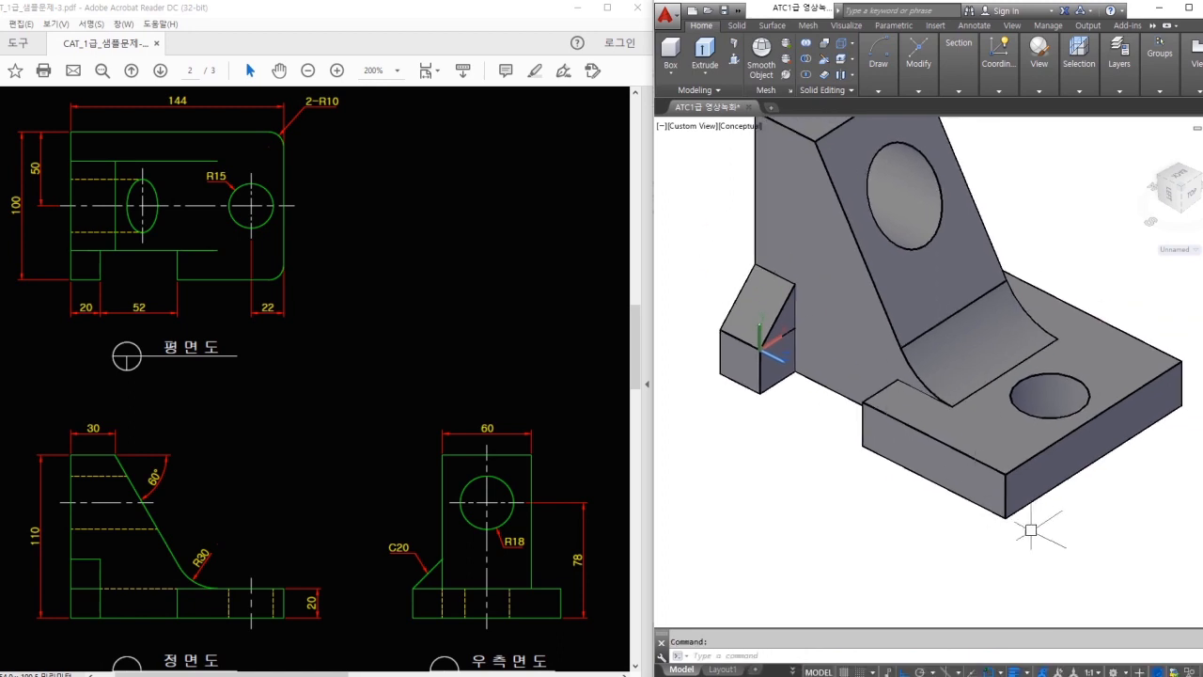
# - Fillet the two vertical corner edges at the free end of the base with radius 10
pyautogui.write('f')
pyautogui.press('Return')
pyautogui.click(1011, 489)
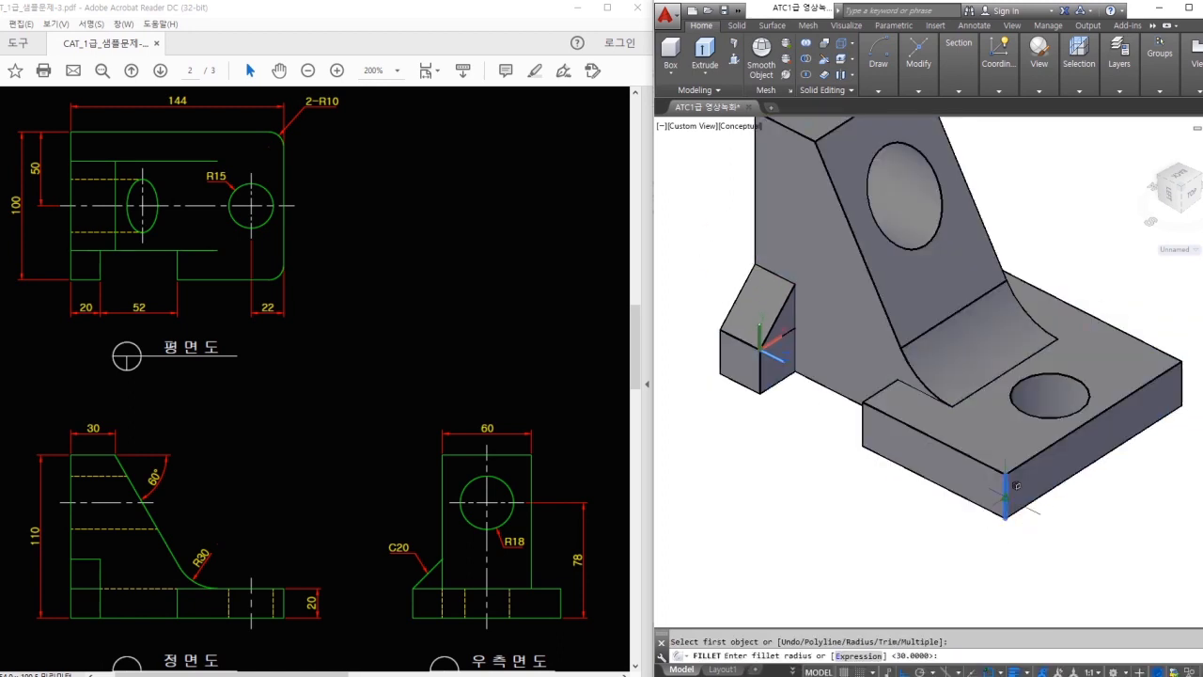
pyautogui.write('10')
pyautogui.press('Return')
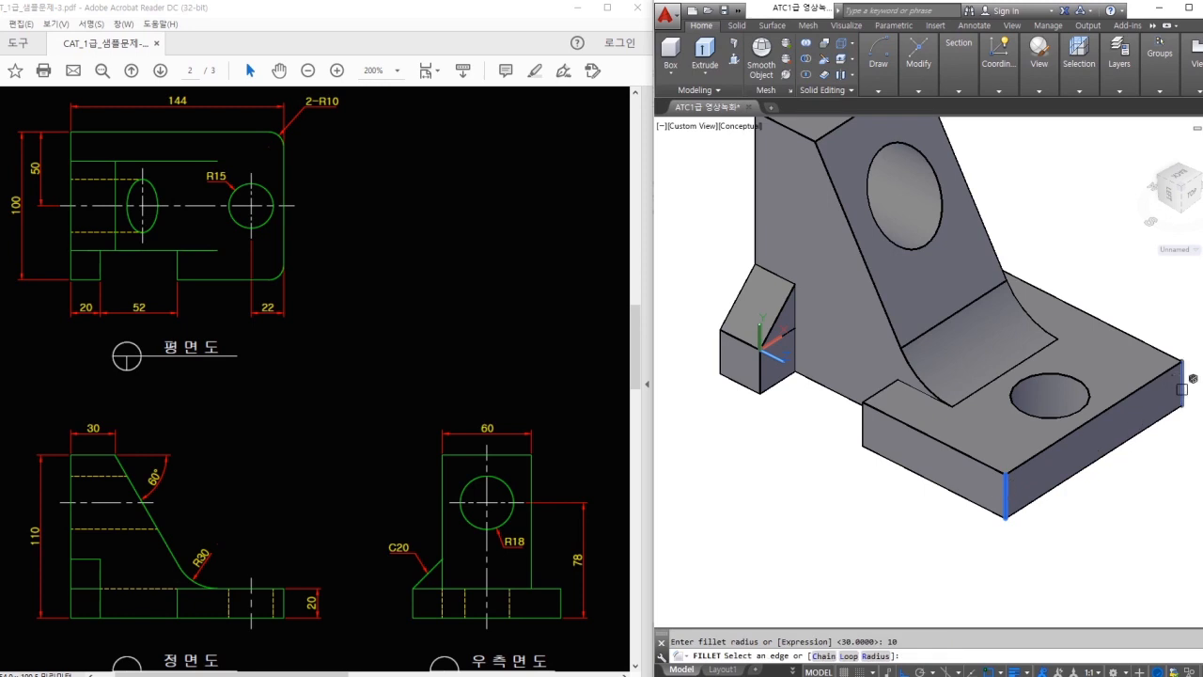
pyautogui.click(1182, 388)
pyautogui.press('Return')
pyautogui.scroll(-2, 1112, 478)
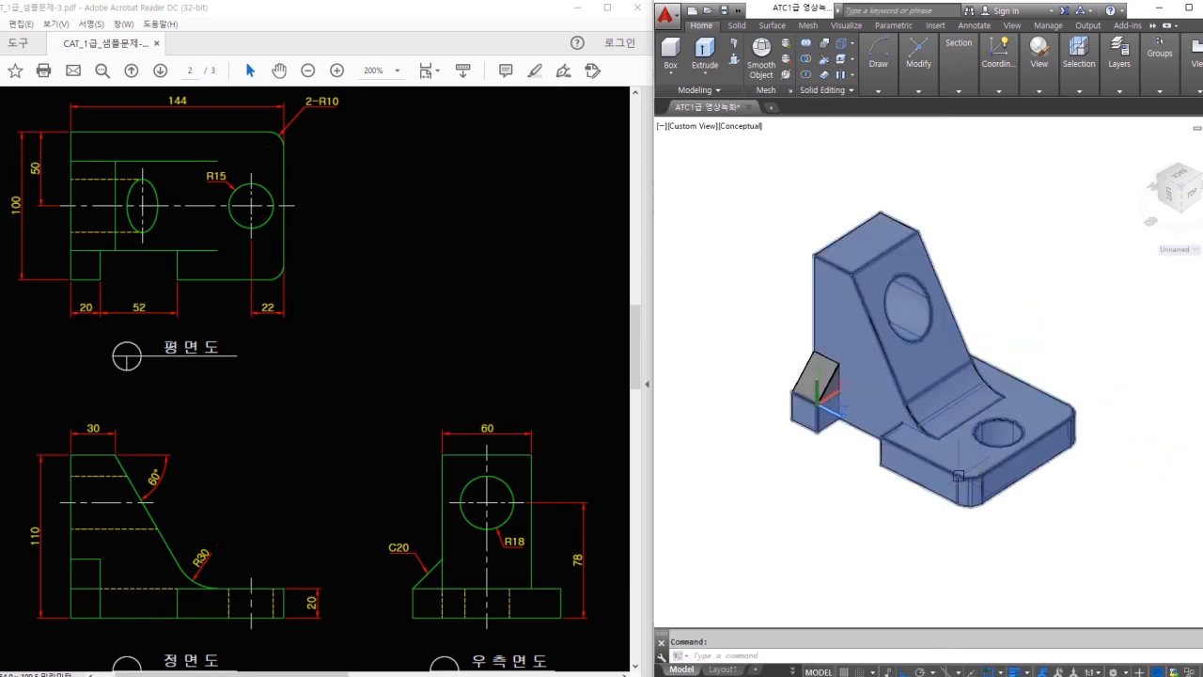
# - Reset the UCS to the World coordinate system
pyautogui.write('ucs')
pyautogui.press('Return')
pyautogui.press('Escape')
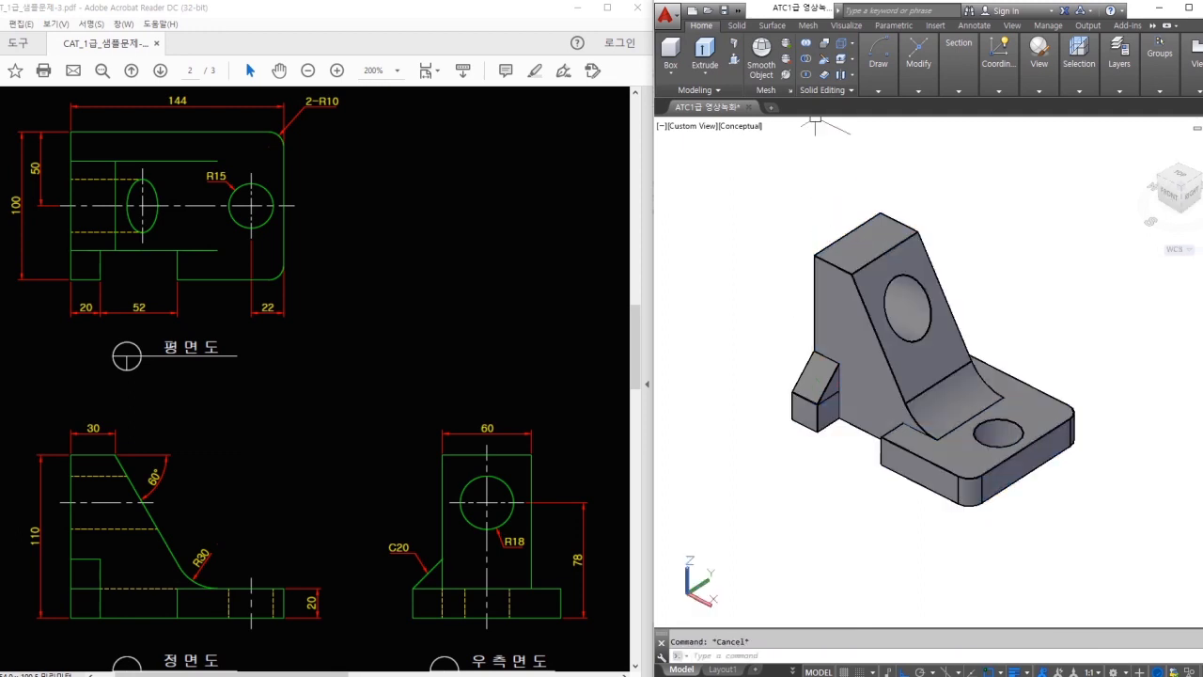
# - Union the wedge with the rest of the bracket into a single solid
pyautogui.click(805, 43)
pyautogui.click(1058, 314)
pyautogui.click(791, 472)
pyautogui.press('Return')
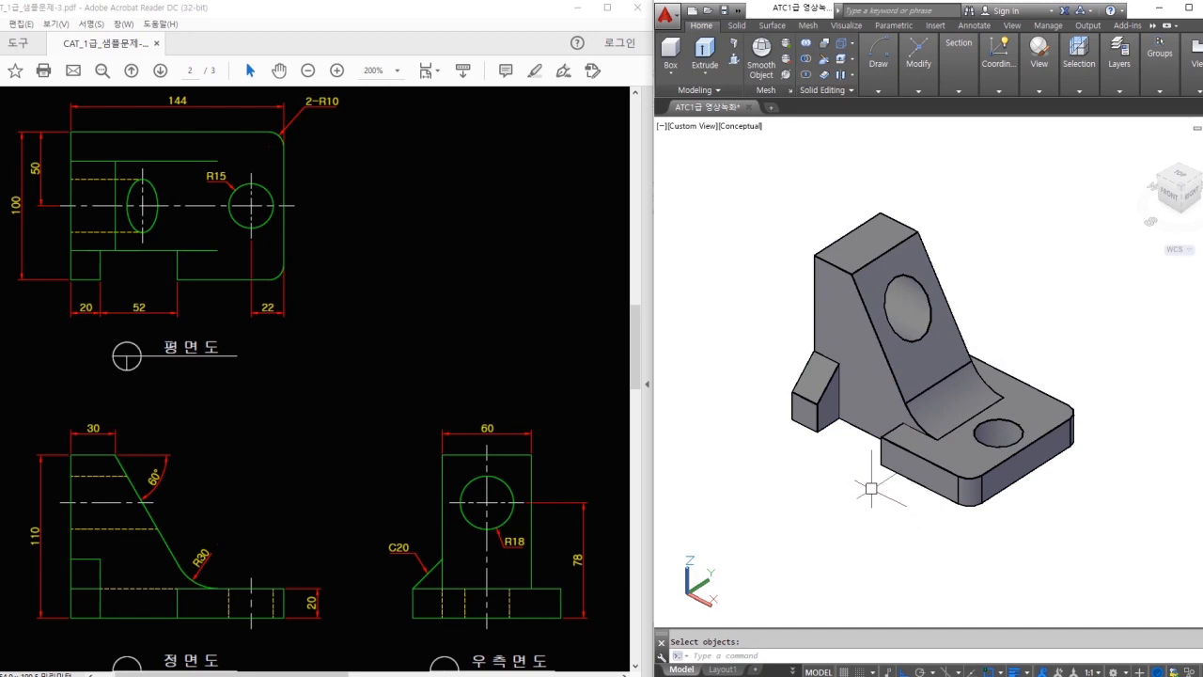
# - List the mass properties of the finished bracket and copy its volume value
pyautogui.moveTo(1010, 510)
pyautogui.mouseDown(button='middle')
pyautogui.moveTo(994, 567)
pyautogui.moveTo(1001, 522)
pyautogui.mouseUp(button='middle')
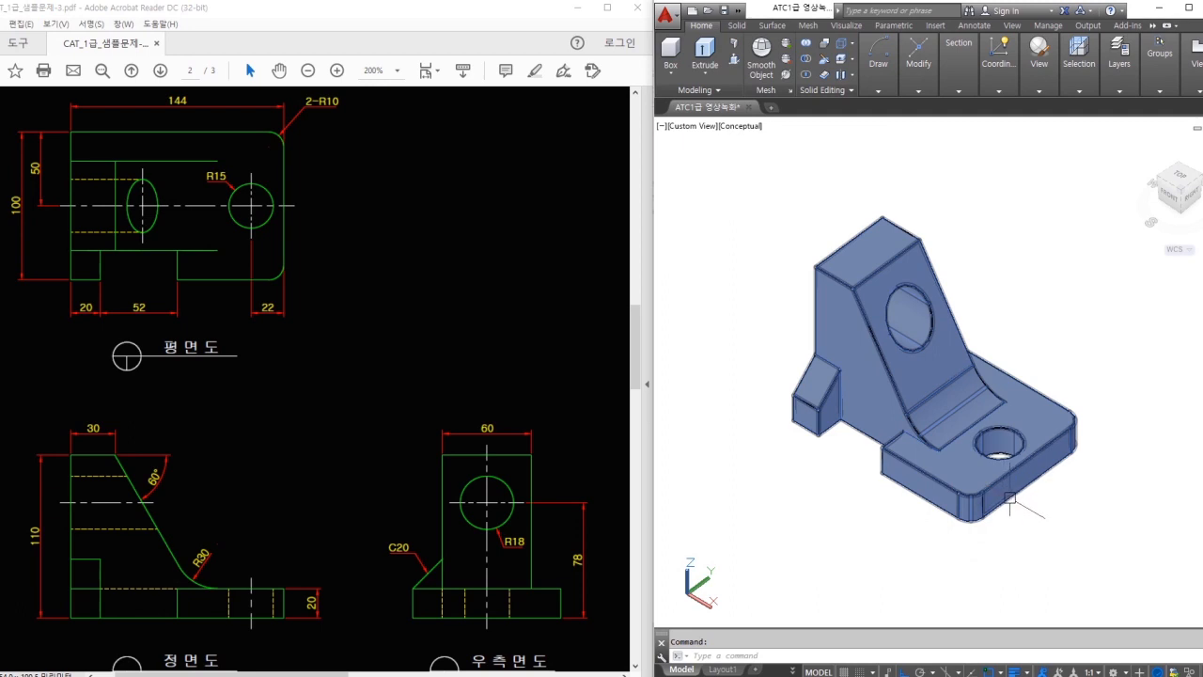
pyautogui.press('Escape')
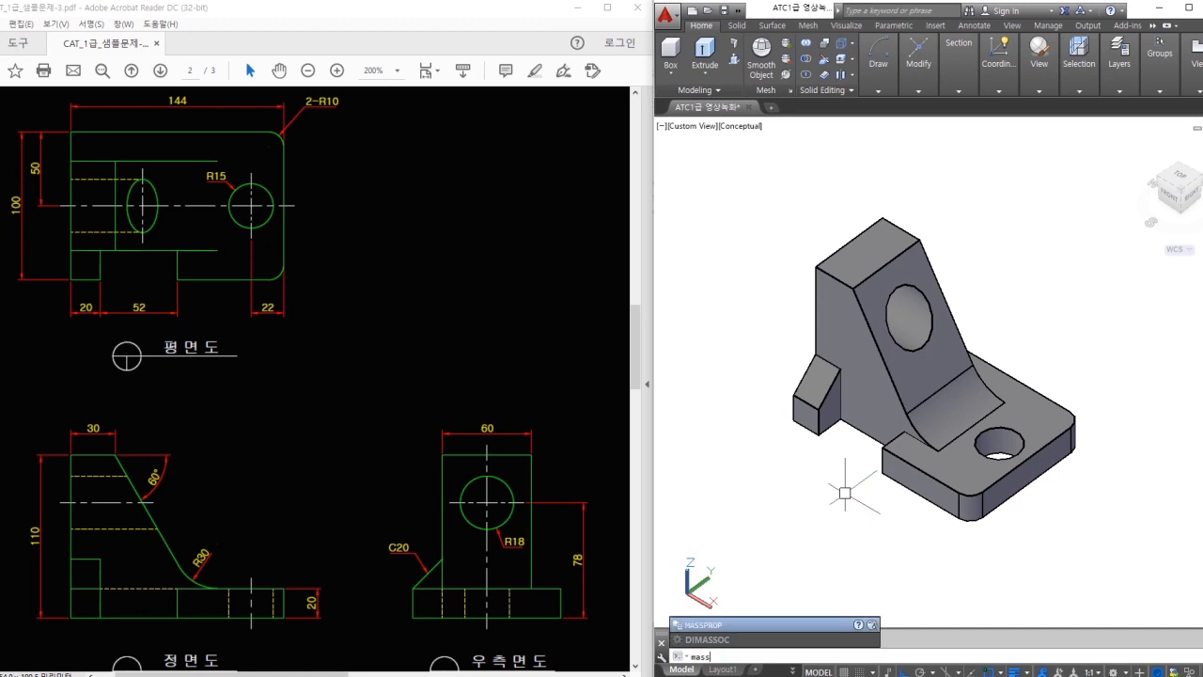
pyautogui.press('Return')
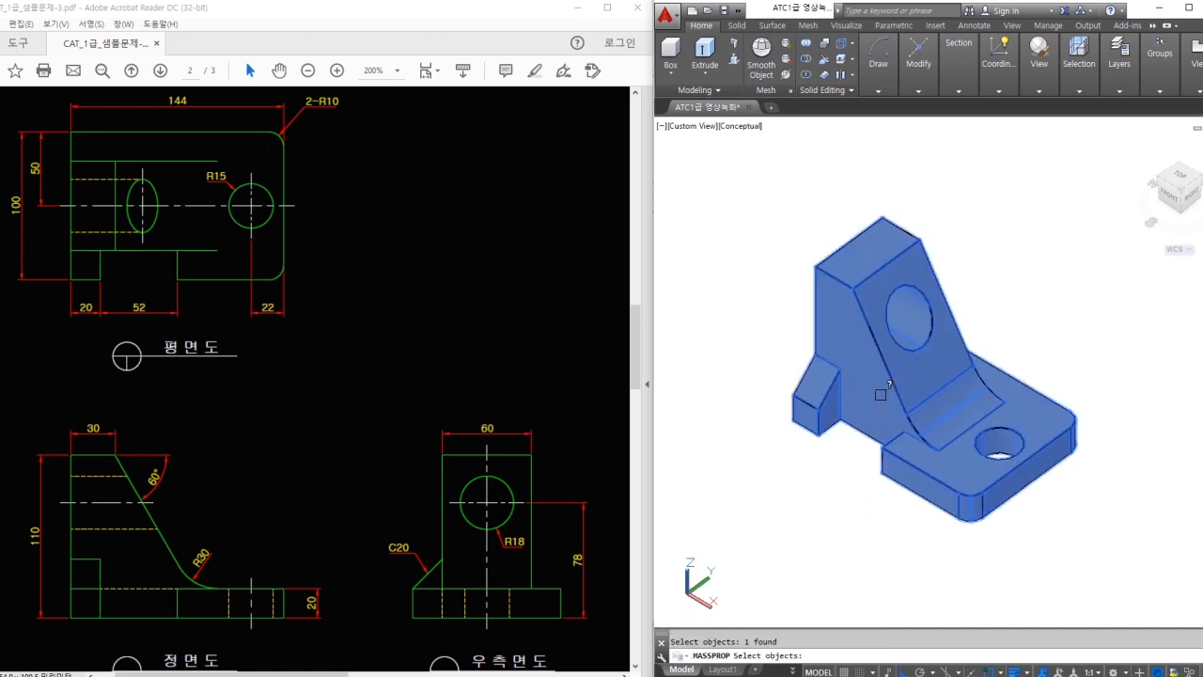
pyautogui.click(879, 391)
pyautogui.press('Return')
pyautogui.moveTo(415, 280); pyautogui.dragTo(370, 279)
pyautogui.hotkey('ctrl', 'c')
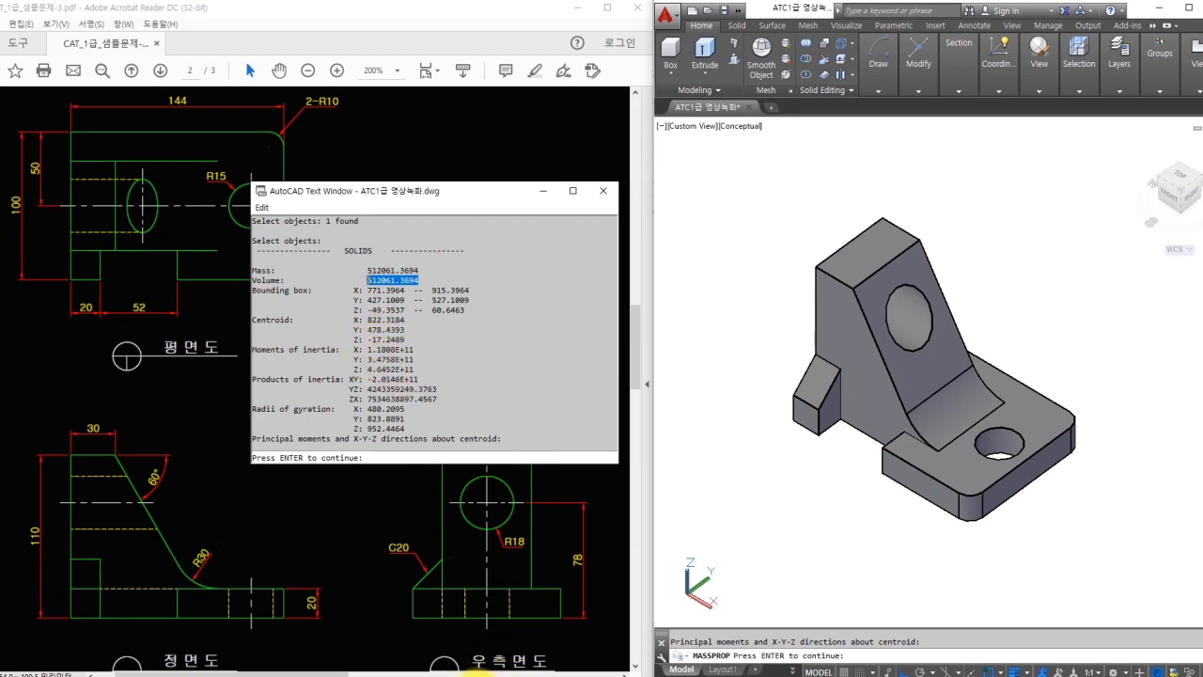
# - Switch to the answer sheet in Notepad
pyautogui.click(464, 667)
pyautogui.scroll(-2, 376, 489)
pyautogui.click(94, 447)
pyautogui.moveTo(94, 448); pyautogui.dragTo(209, 450)
pyautogui.hotkey('ctrl', 'v')
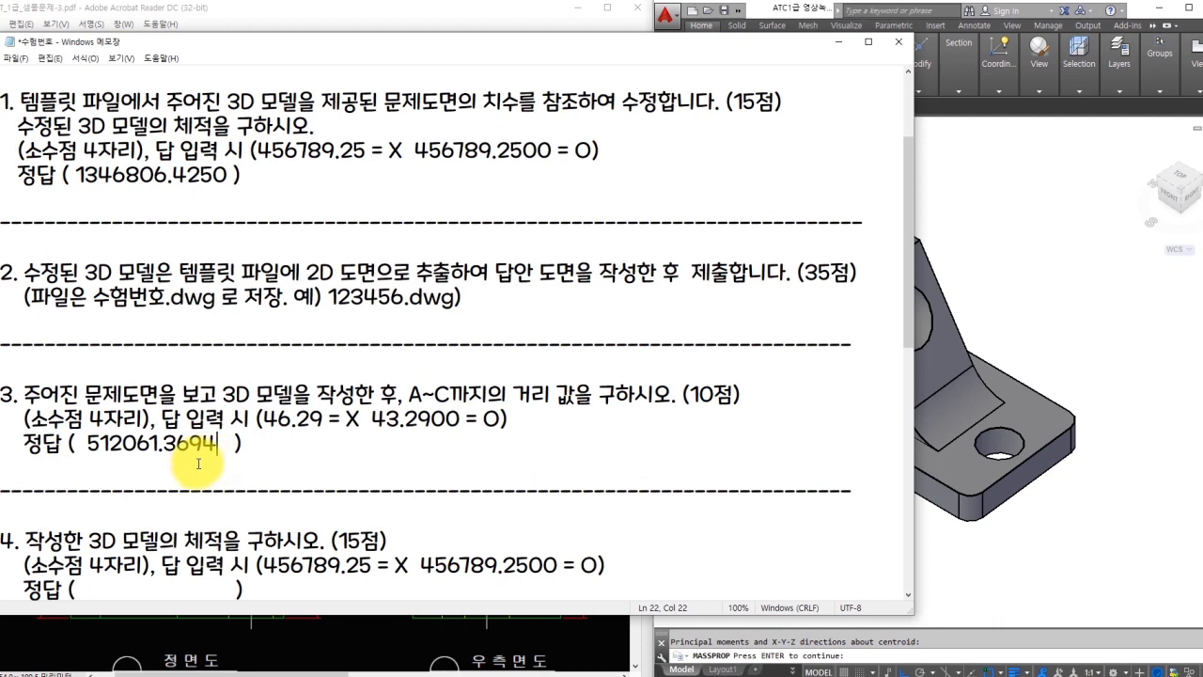
pyautogui.scroll(-2, 196, 455)
pyautogui.hotkey('ctrl', 'z')
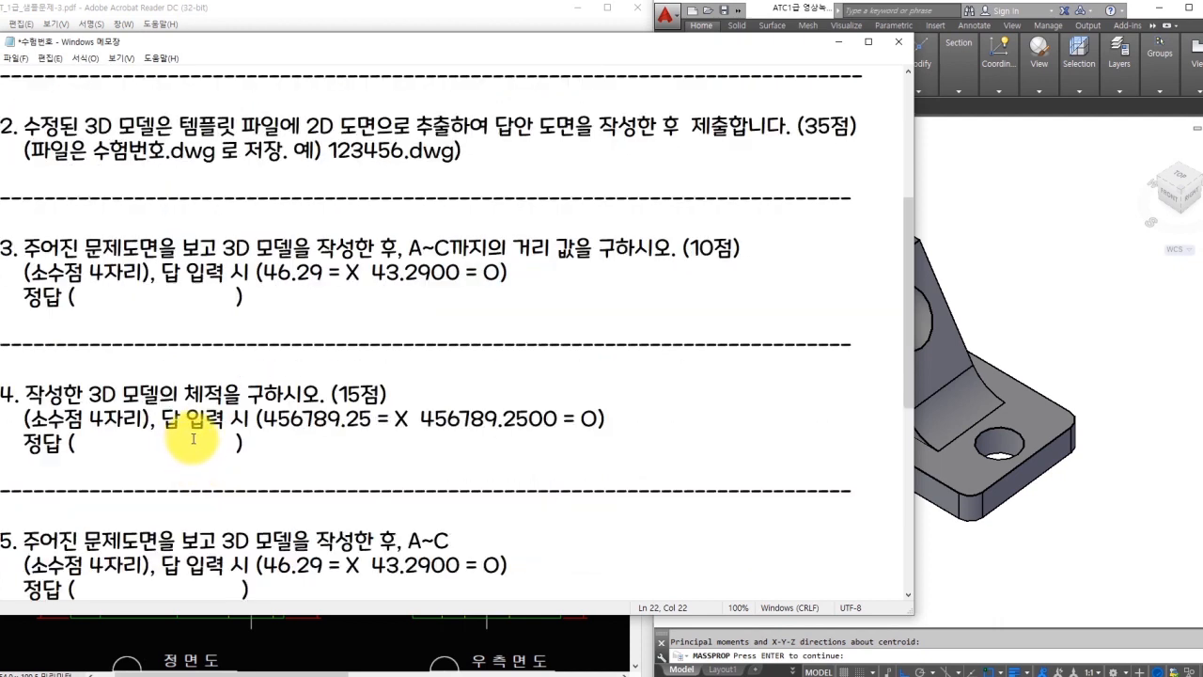
# - Enter the copied volume 512061.3694 as the answer to question 4, the volume of the created 3D model
pyautogui.moveTo(226, 446); pyautogui.dragTo(98, 449)
pyautogui.hotkey('ctrl', 'v')
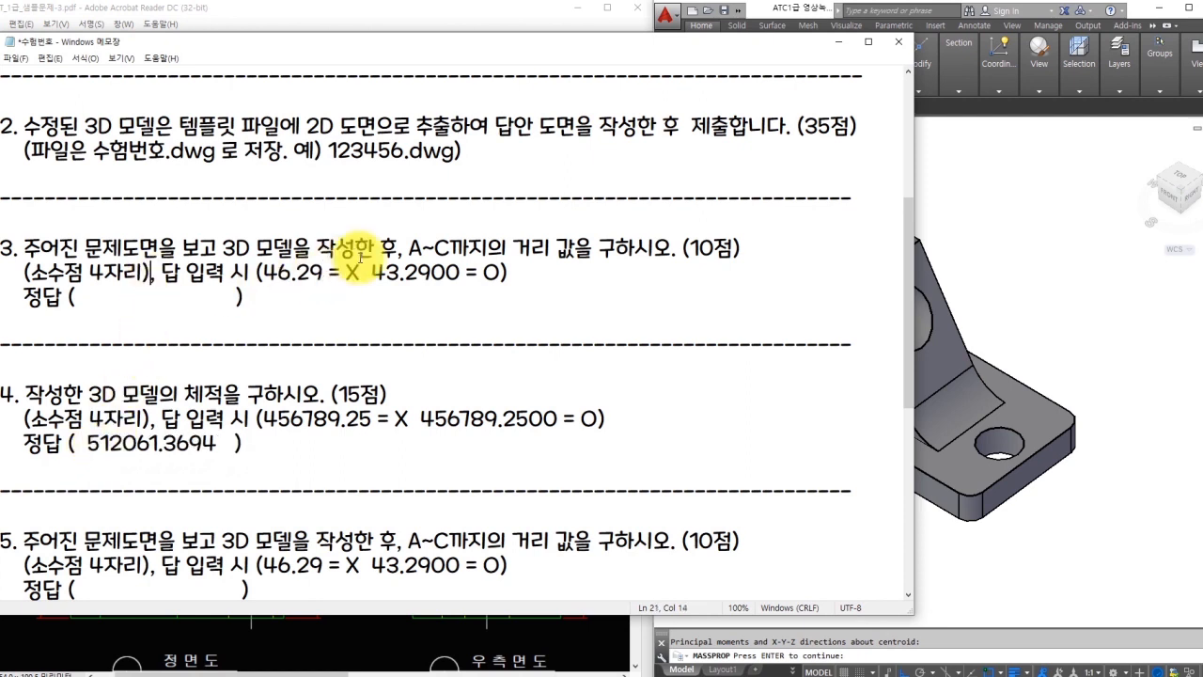
pyautogui.moveTo(406, 248); pyautogui.dragTo(452, 248)
pyautogui.moveTo(99, 297); pyautogui.dragTo(105, 297)
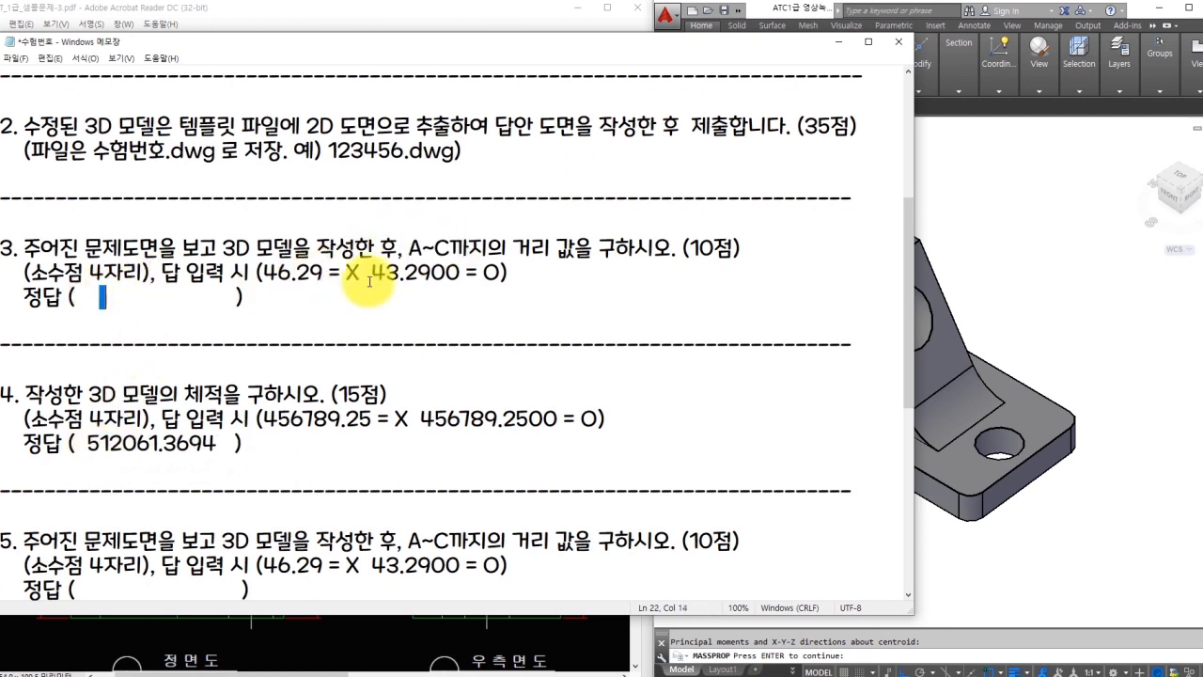
# - Put away the answer sheet, end the mass properties listing, and view the PDF's isometric picture with points A, B and C
pyautogui.click(838, 46)
pyautogui.click(602, 190)
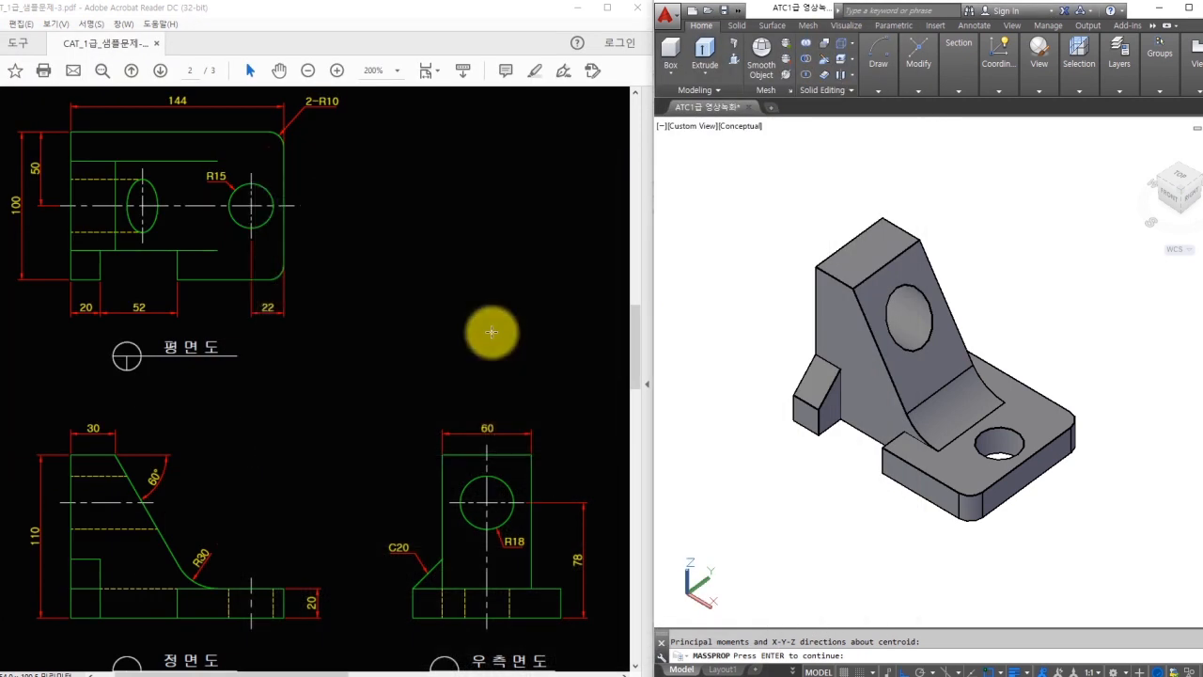
pyautogui.keyDown('ctrl'); pyautogui.scroll(-1, 462, 351); pyautogui.keyUp('ctrl')
pyautogui.keyDown('ctrl'); pyautogui.scroll(-2, 461, 358); pyautogui.keyUp('ctrl')
pyautogui.keyDown('ctrl'); pyautogui.scroll(1, 507, 334); pyautogui.keyUp('ctrl')
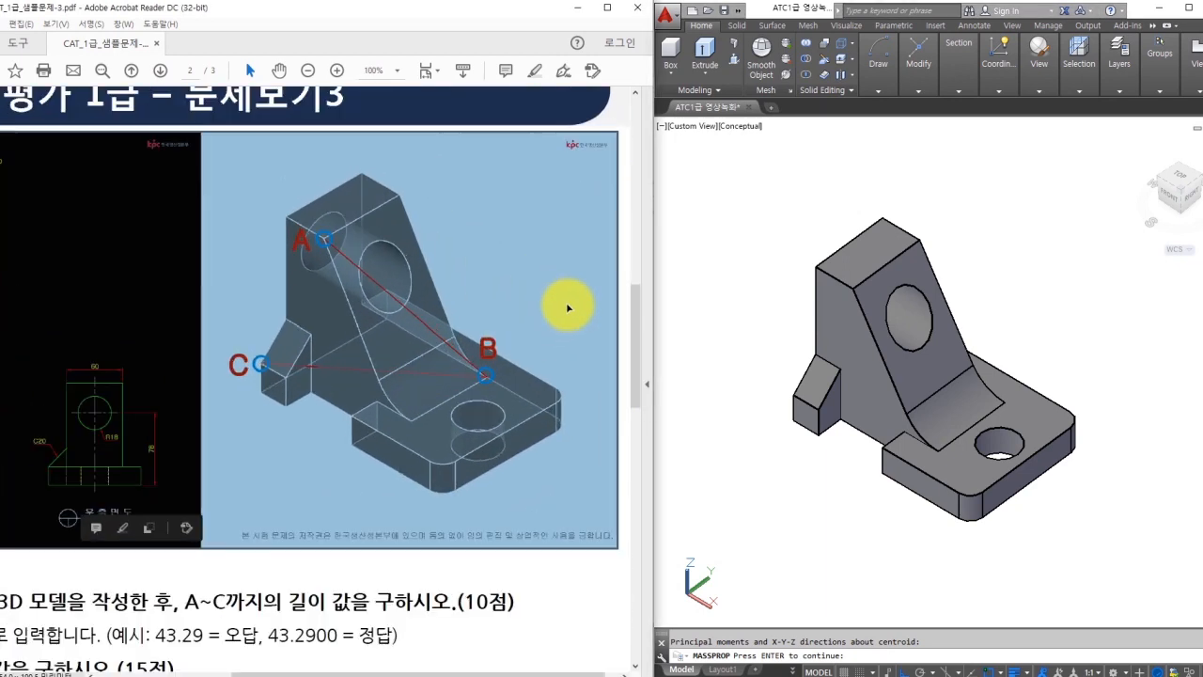
pyautogui.press('Return')
pyautogui.press('Escape')
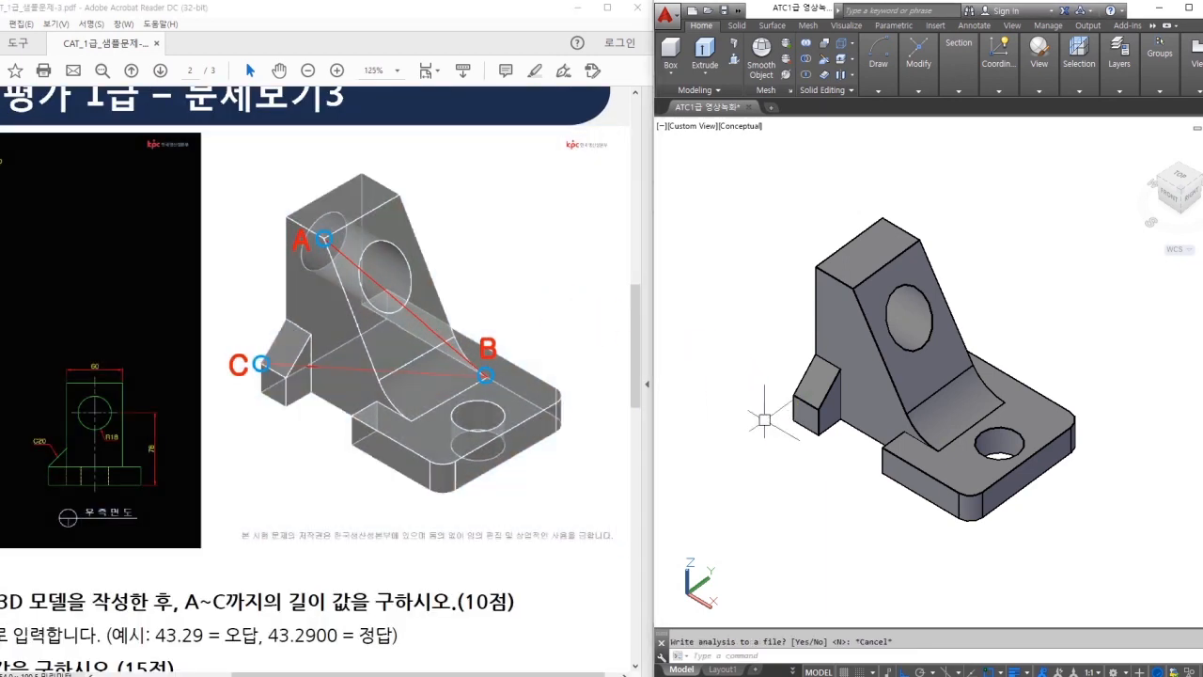
# - Draw a 3D polyline through points A, B and C on the bracket, as marked in the PDF's isometric picture
pyautogui.write('3p')
pyautogui.press('Return')
pyautogui.scroll(1, 915, 311)
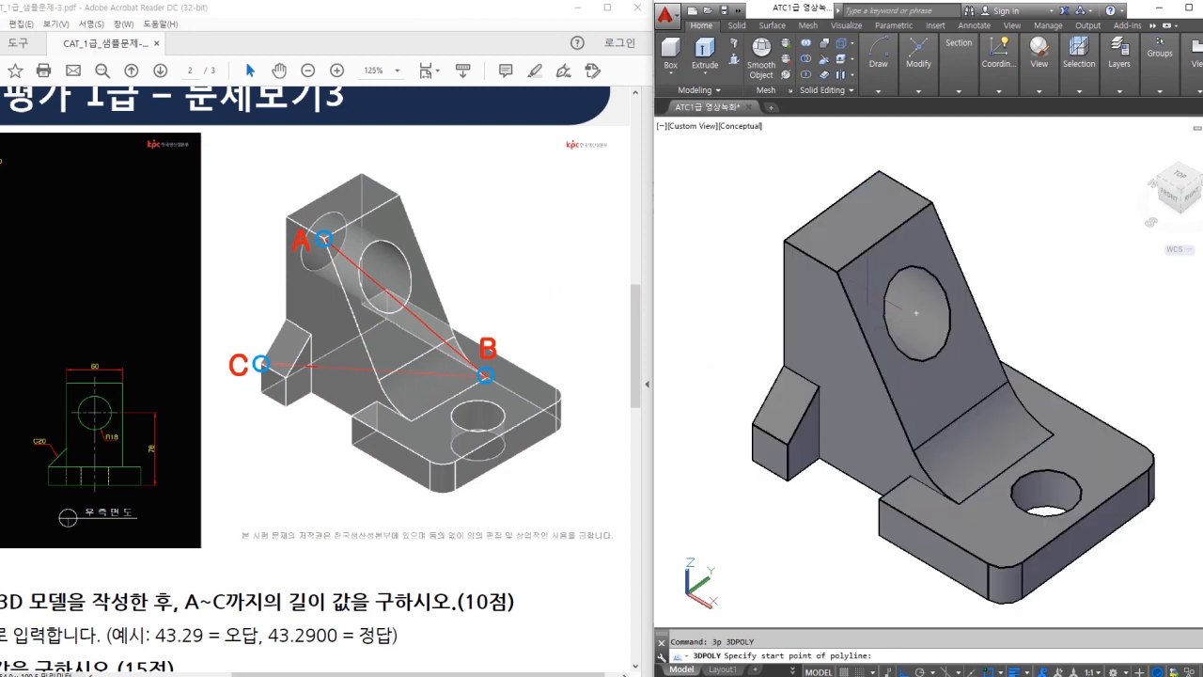
pyautogui.click(834, 269)
pyautogui.click(1052, 434)
pyautogui.click(740, 422)
pyautogui.press('Escape')
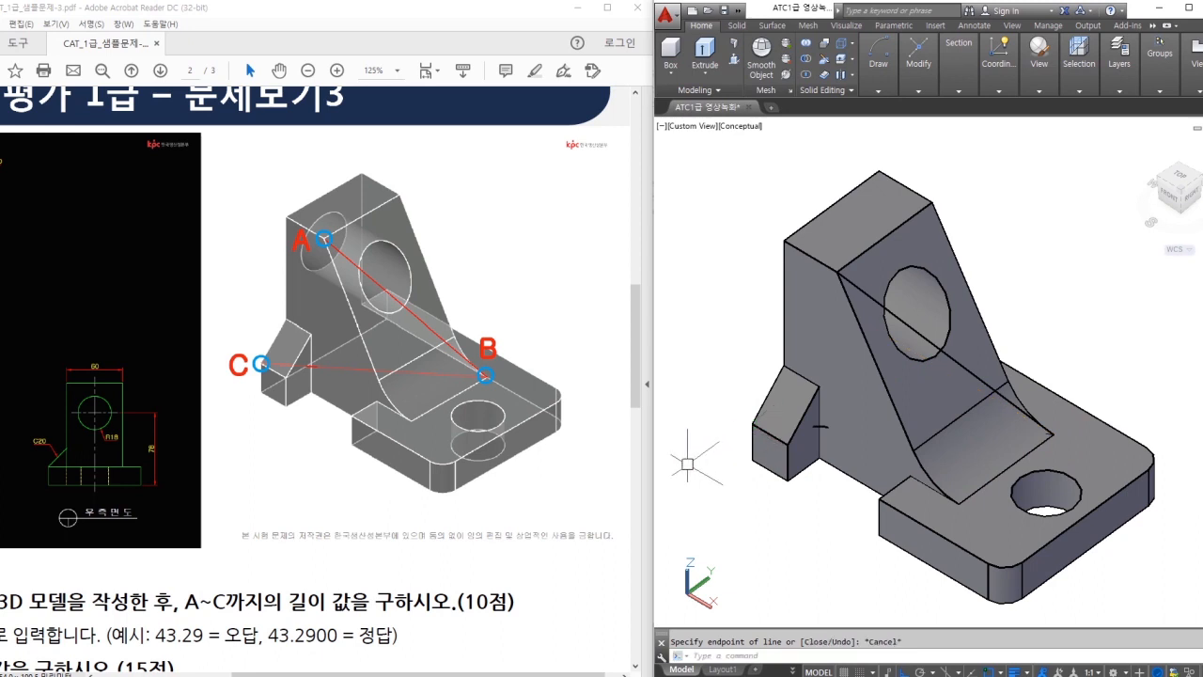
# - List the properties of the A-B-C polyline and copy its length value
pyautogui.write('list')
pyautogui.press('Return')
pyautogui.click(922, 336)
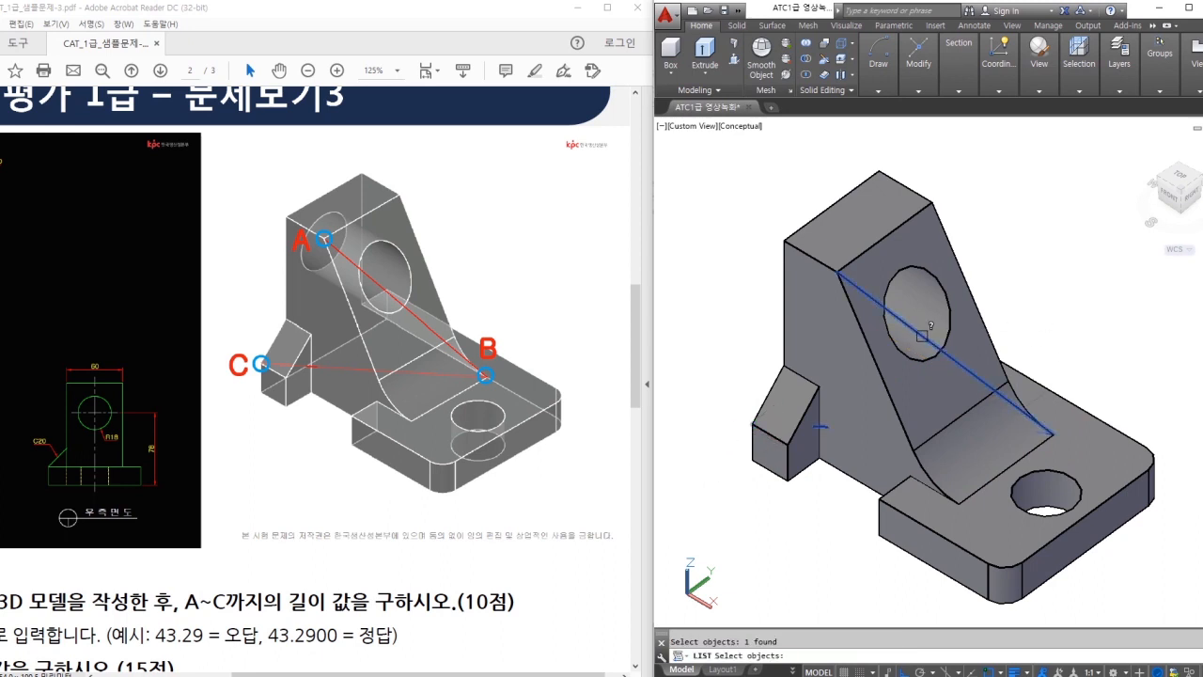
pyautogui.press('Return')
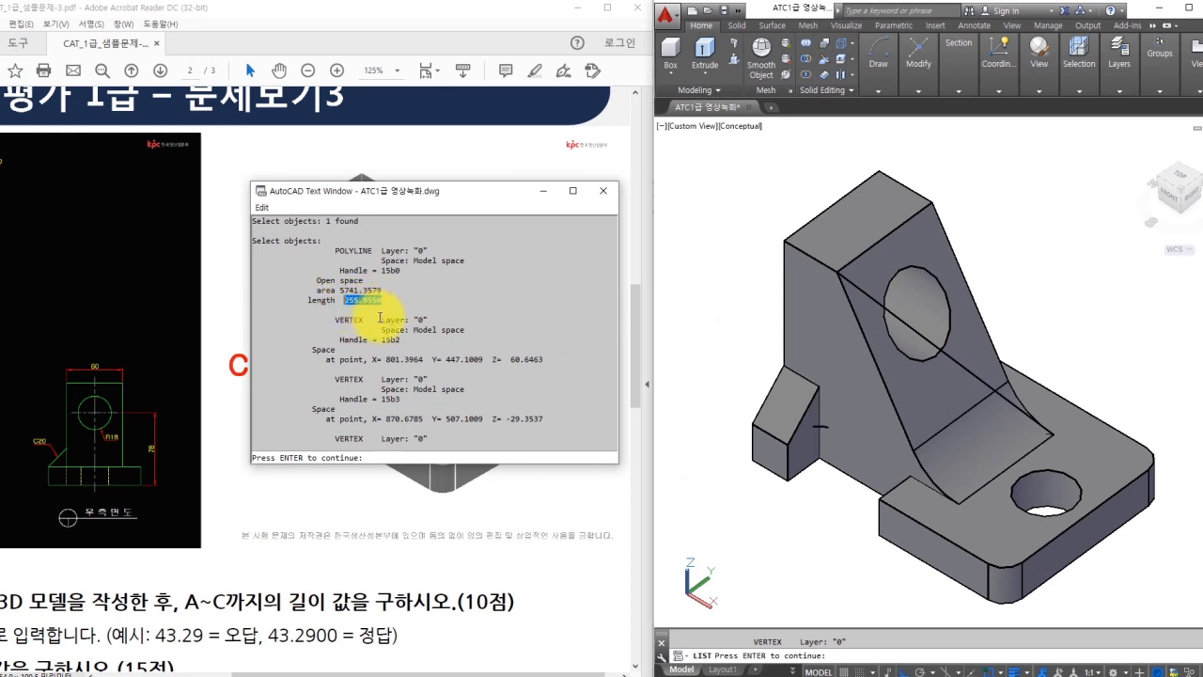
# - Switch to the Notepad answer sheet, enter 255.9550 as the answer to question 3, and save the sheet
pyautogui.click(461, 661)
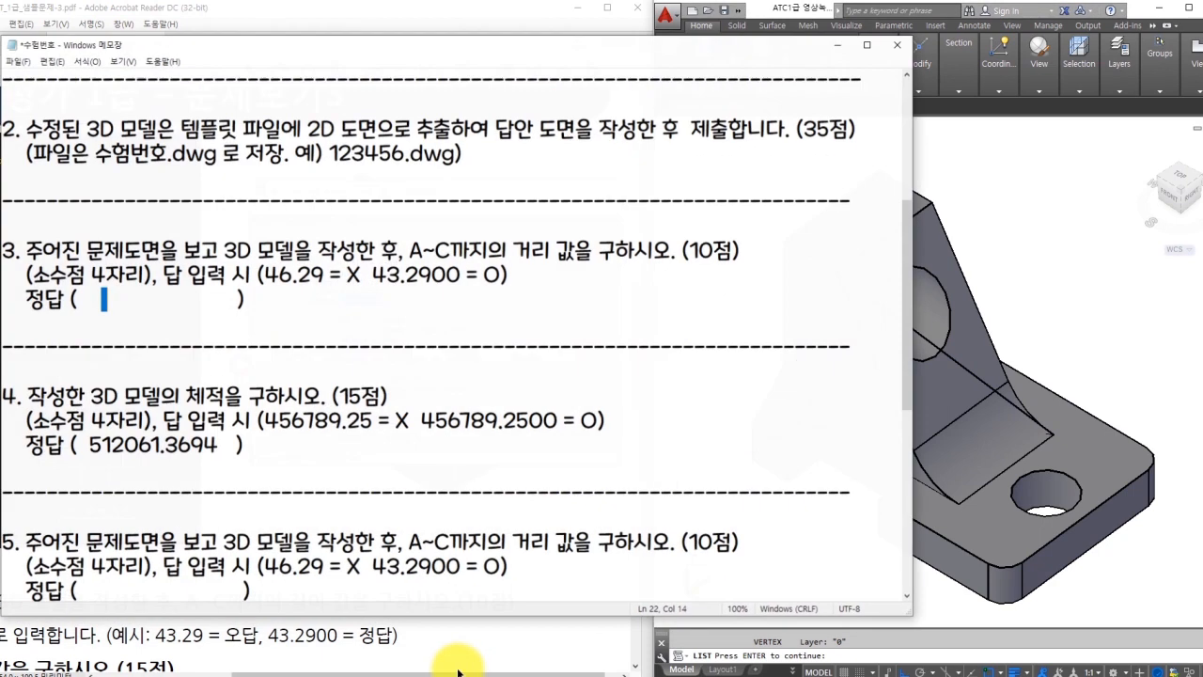
pyautogui.moveTo(94, 297); pyautogui.dragTo(202, 301)
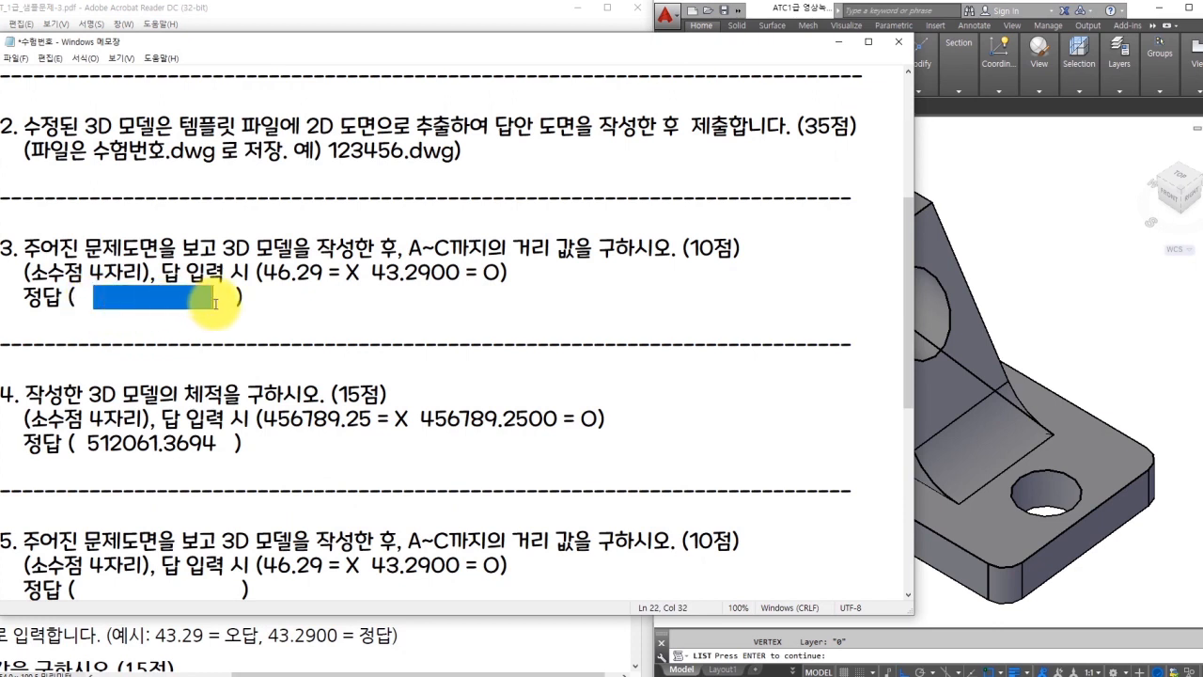
pyautogui.write('255.9550')
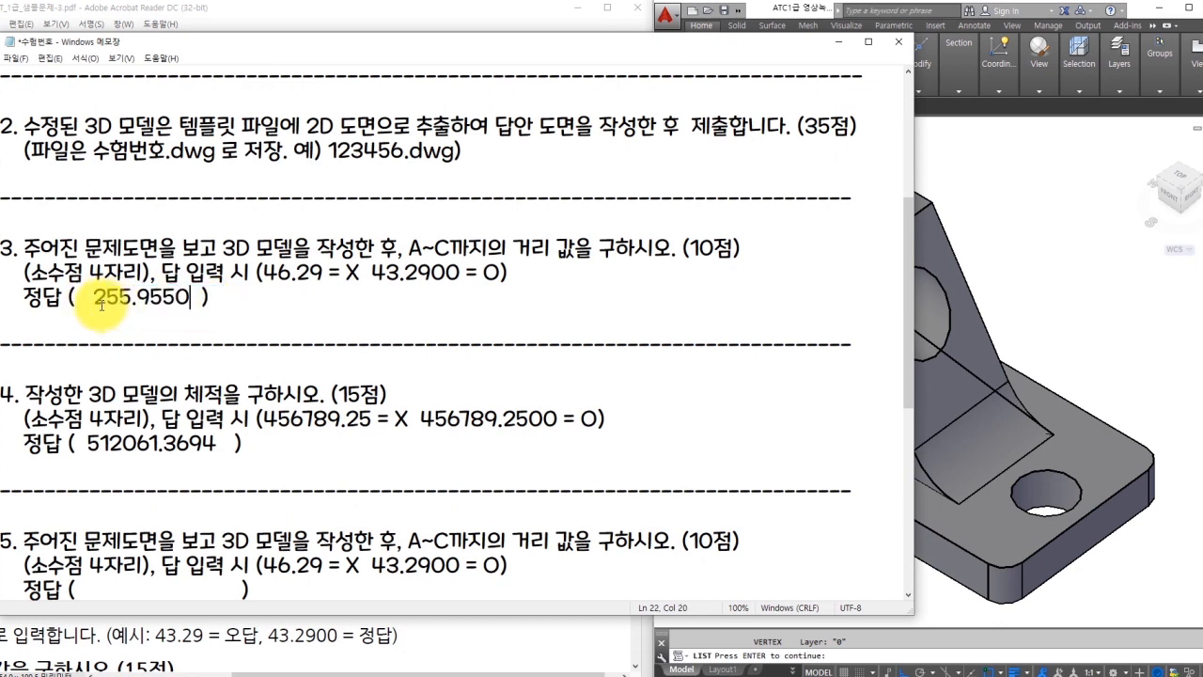
pyautogui.press('BackSpace')
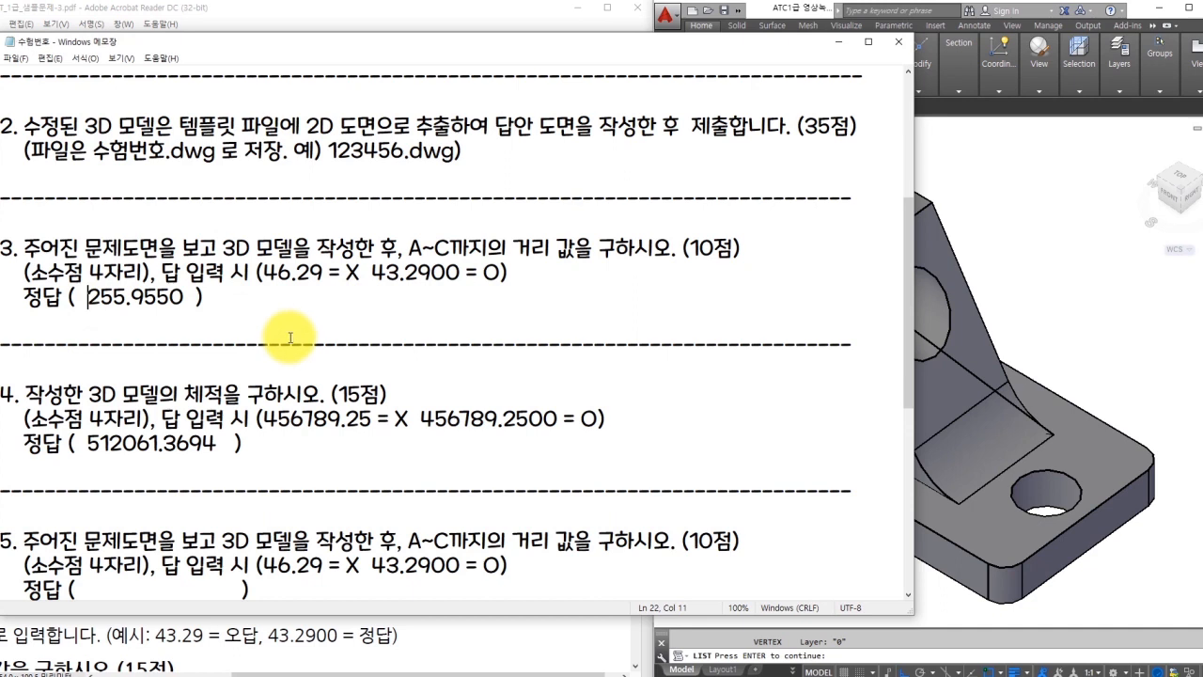
# - Review questions 5 and 6 in the answer sheet and bring up sample problem 4 in the PDF
pyautogui.scroll(-4, 290, 339)
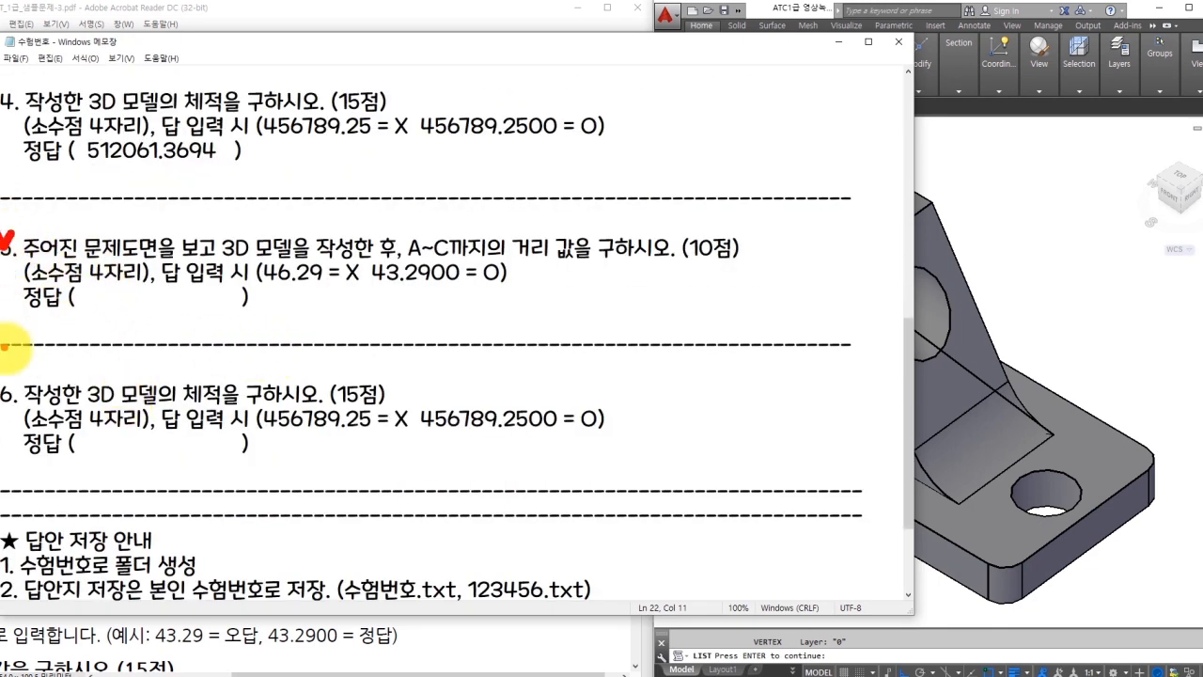
pyautogui.click(557, 637)
pyautogui.keyDown('ctrl'); pyautogui.scroll(-3, 414, 475); pyautogui.keyUp('ctrl')
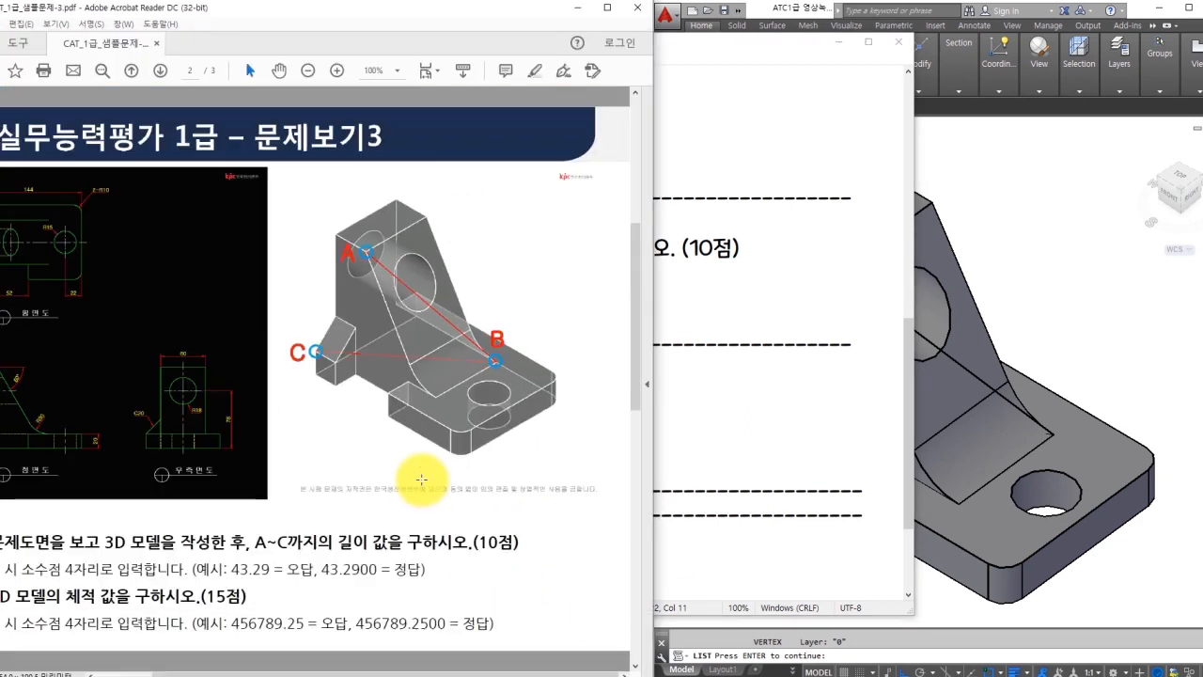
pyautogui.scroll(-1, 407, 455)
pyautogui.keyDown('ctrl'); pyautogui.scroll(2, 316, 414); pyautogui.keyUp('ctrl')
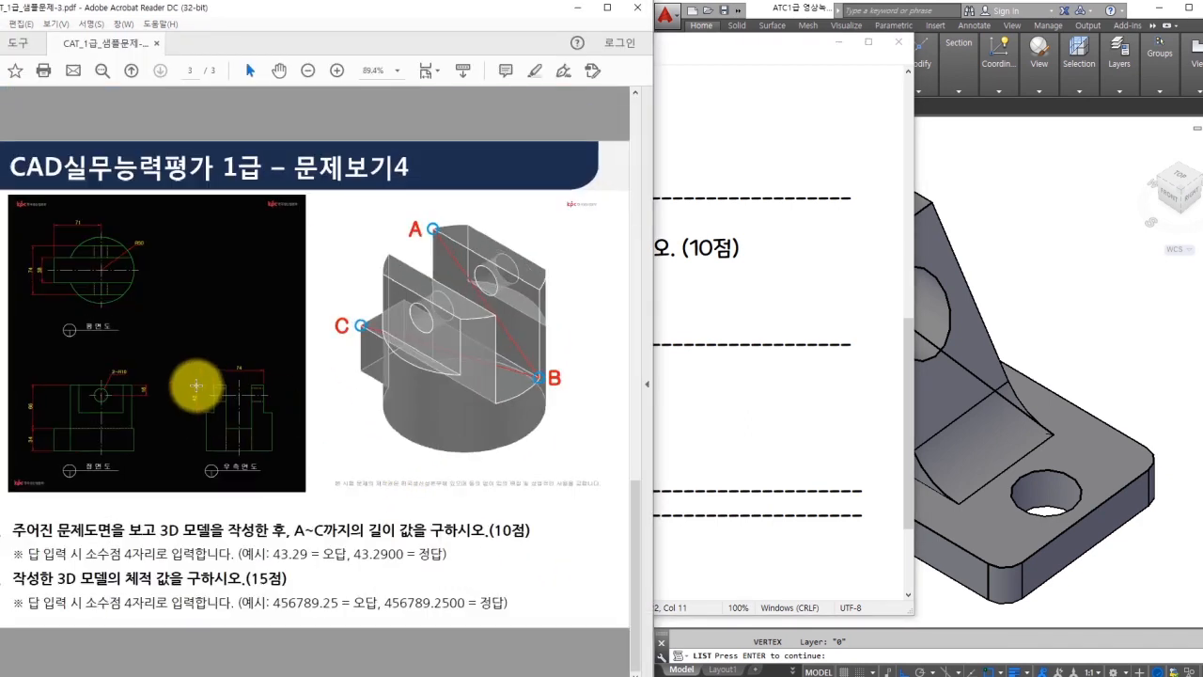
# - In AutoCAD, close the bracket drawing without saving and reopen ATC1급 영상녹화 from the recent documents
pyautogui.click(1034, 266)
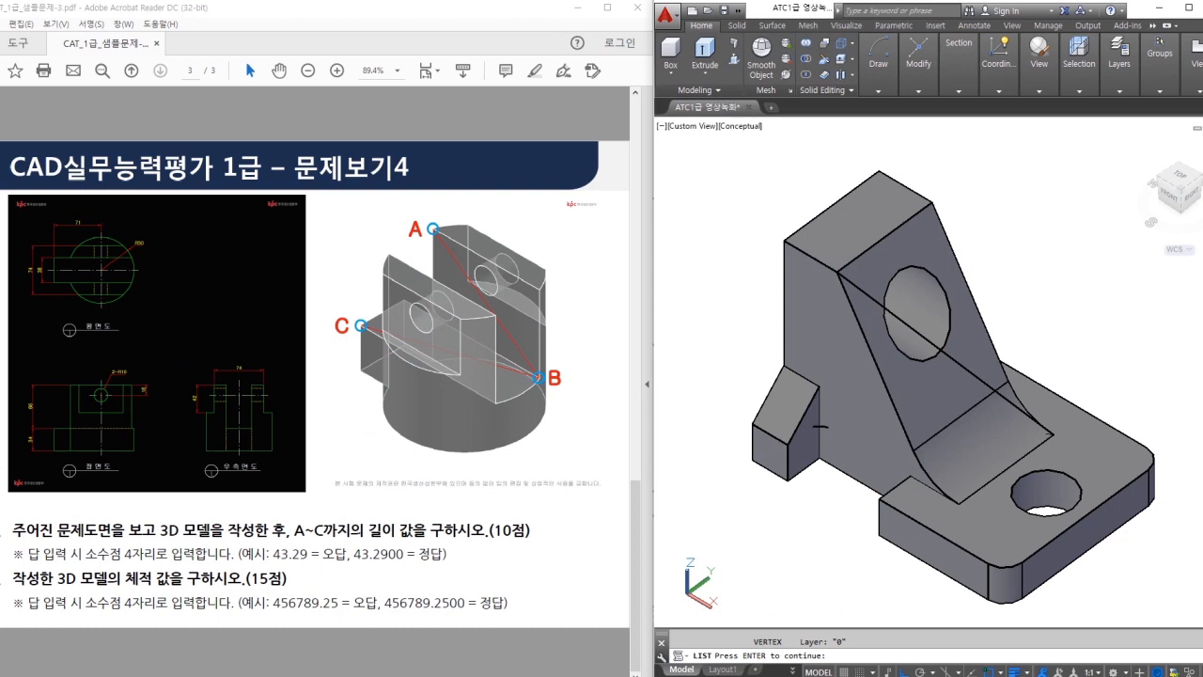
pyautogui.click(1197, 126)
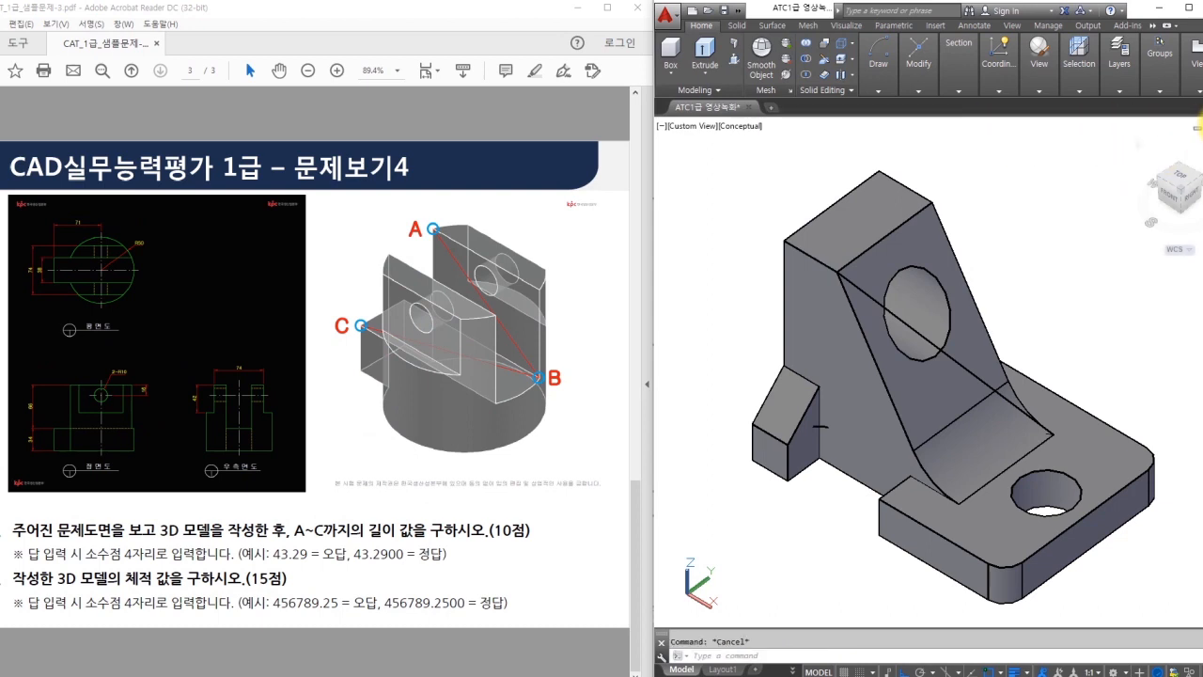
pyautogui.click(991, 375)
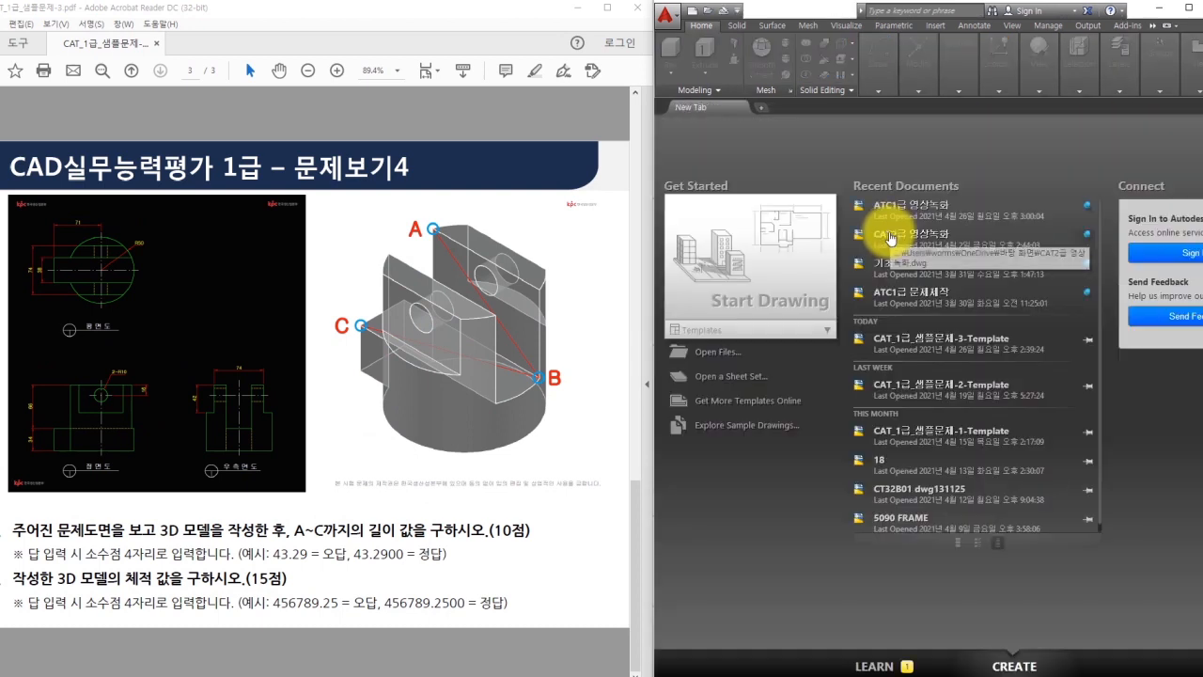
pyautogui.click(888, 203)
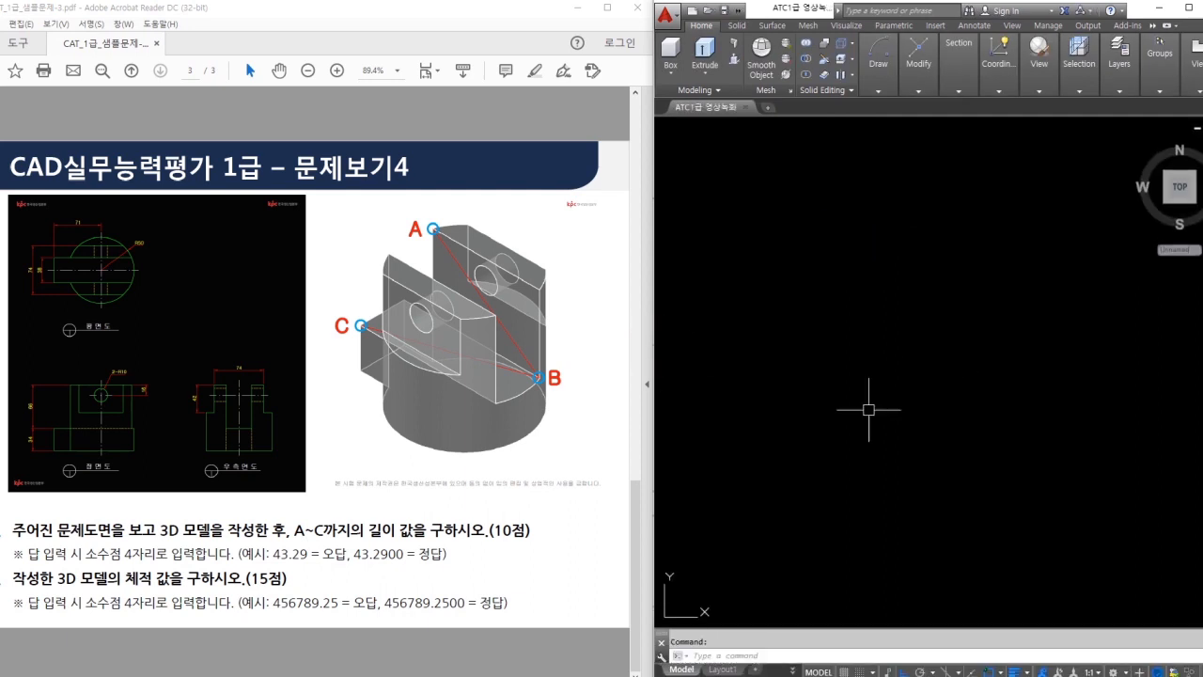
# - Draw a circle of radius 50 for the plan view of problem 4
pyautogui.keyDown('ctrl'); pyautogui.scroll(3, 22, 269); pyautogui.keyUp('ctrl')
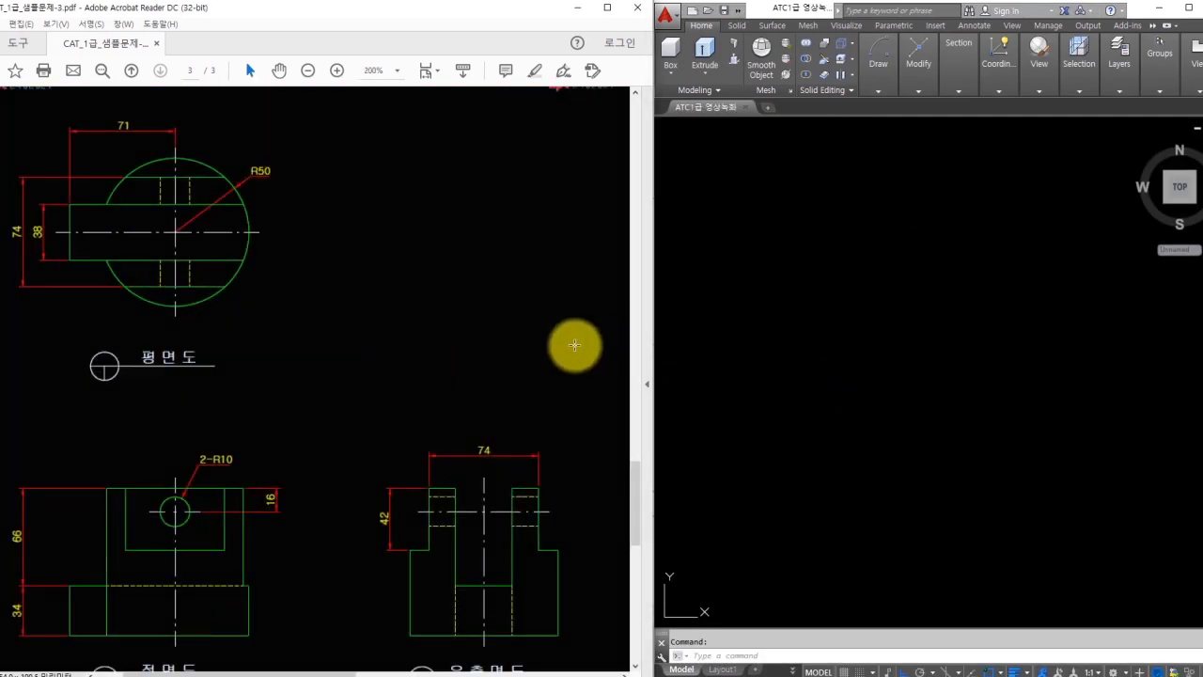
pyautogui.moveTo(222, 178)
pyautogui.mouseDown()
pyautogui.moveTo(182, 161)
pyautogui.moveTo(103, 215)
pyautogui.moveTo(150, 299)
pyautogui.moveTo(214, 188)
pyautogui.moveTo(202, 175)
pyautogui.mouseUp()
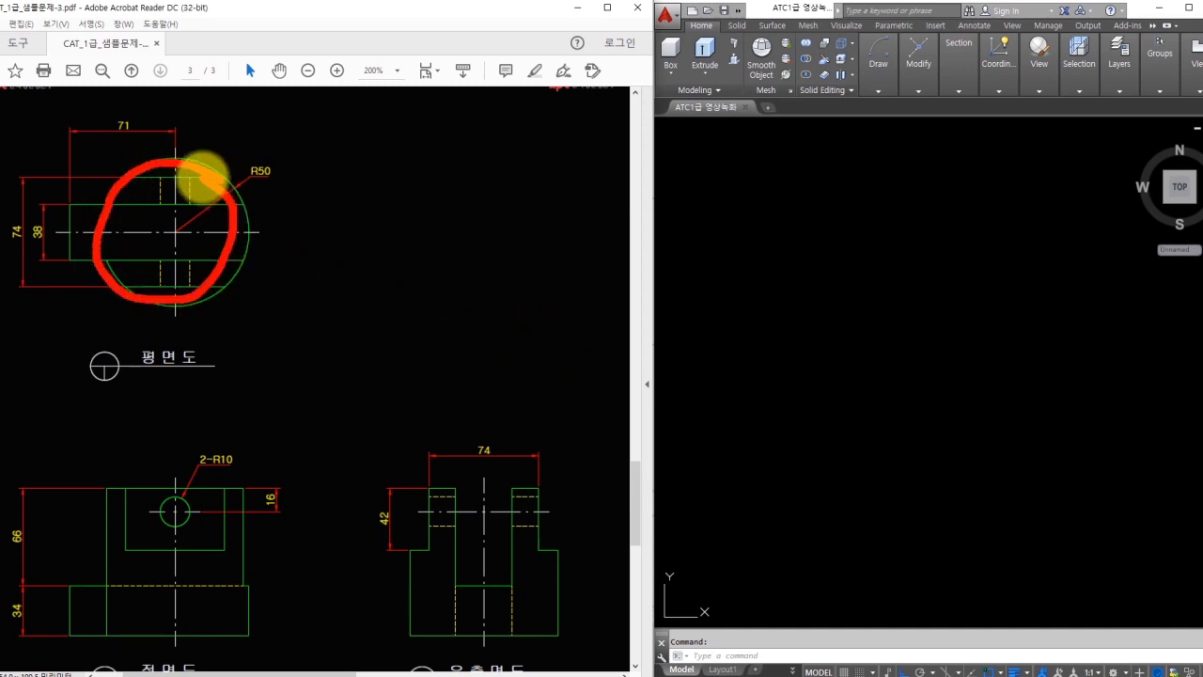
pyautogui.press('Escape')
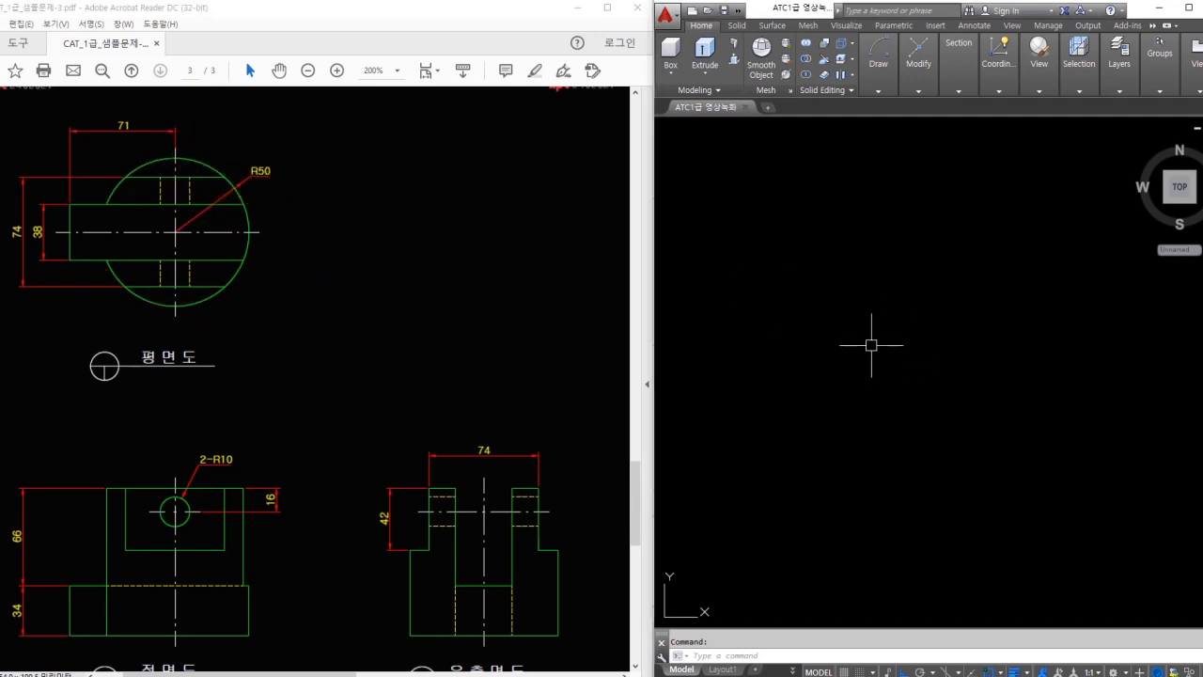
pyautogui.write('c')
pyautogui.press('space')
pyautogui.click(885, 345)
pyautogui.write('50')
pyautogui.press('Return')
pyautogui.scroll(4, 861, 358)
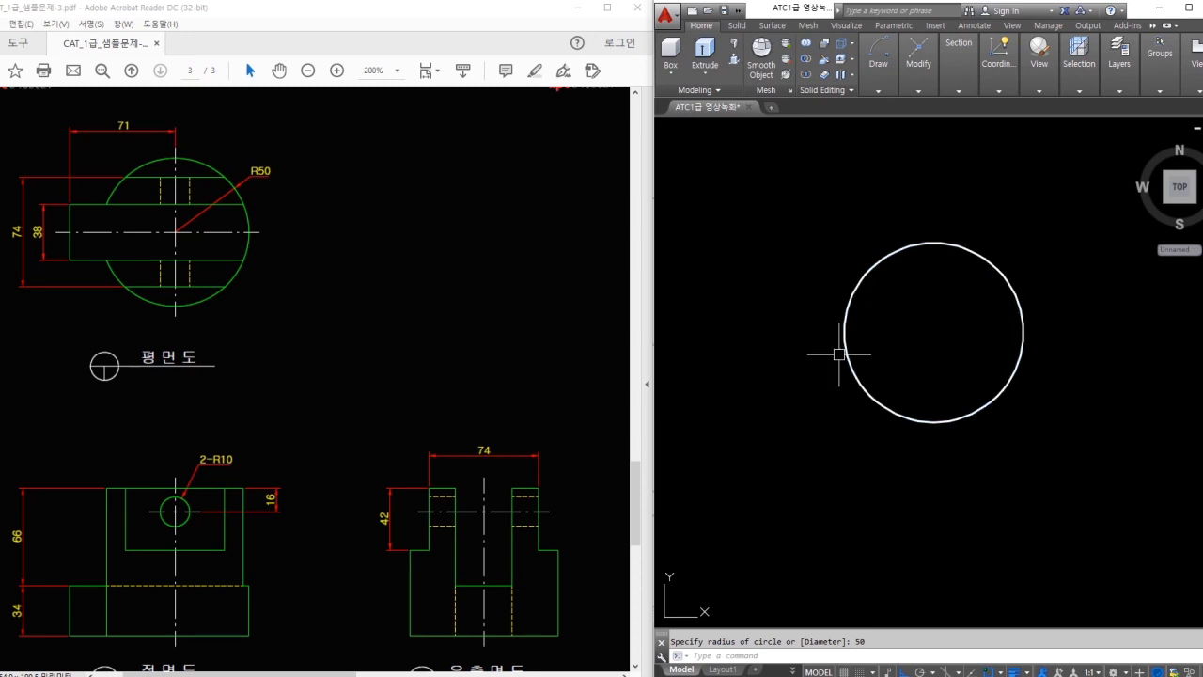
# - Draw a horizontal centre line across the circle from its west quadrant to its east quadrant
pyautogui.write('l')
pyautogui.press('space')
pyautogui.click(848, 333)
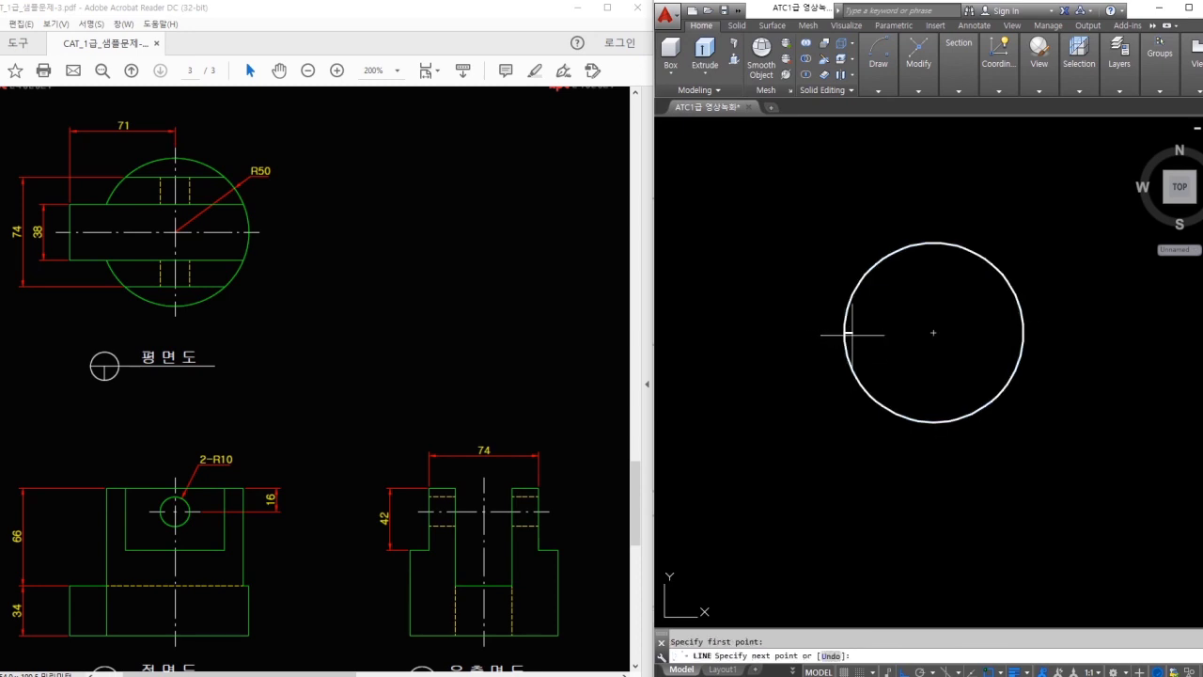
pyautogui.click(1019, 335)
pyautogui.press('Escape')
pyautogui.write('o')
pyautogui.press('space')
pyautogui.write('74')
pyautogui.press('space')
pyautogui.press('Escape')
pyautogui.press('Escape')
# - Offset the horizontal centre line by 74/2 to both sides
pyautogui.write('o')
pyautogui.press('space')
pyautogui.write('74/2')
pyautogui.press('space')
pyautogui.click(942, 332)
pyautogui.click(923, 307)
pyautogui.click(935, 332)
pyautogui.click(944, 394)
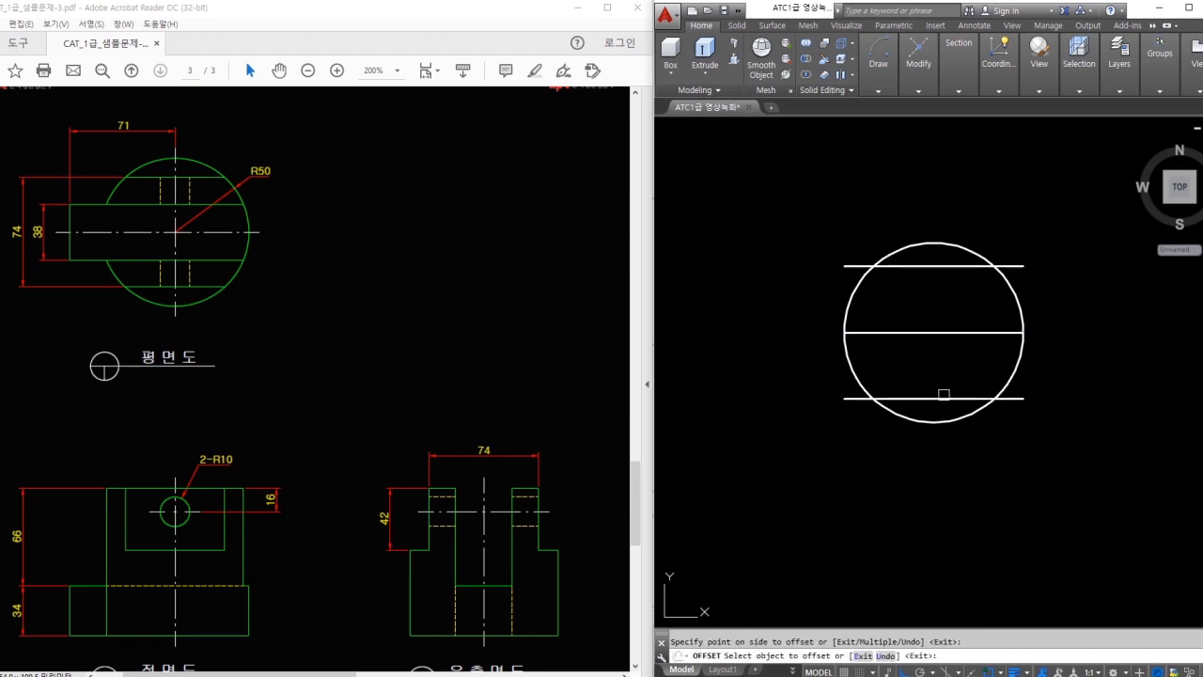
pyautogui.press('Escape')
# - Draw a vertical centre line through the circle between its north and south quadrants
pyautogui.write('l')
pyautogui.press('space')
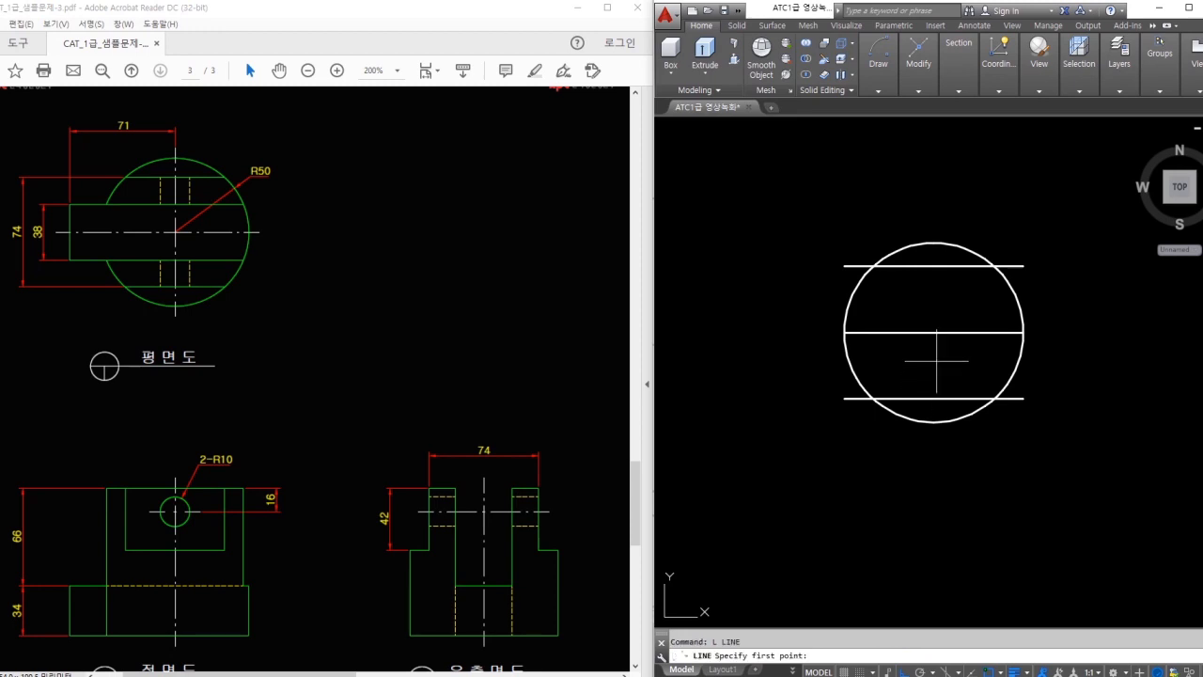
pyautogui.click(944, 248)
pyautogui.press('Escape')
# - Offset the vertical centre line 71 to the west, outside the circle
pyautogui.write('o')
pyautogui.press('space')
pyautogui.write('70')
pyautogui.press('space')
pyautogui.press('Escape')
pyautogui.press('Escape')
pyautogui.write('o')
pyautogui.press('space')
pyautogui.press('space')
pyautogui.click(934, 302)
pyautogui.click(778, 304)
pyautogui.press('Escape')
# - Join the outer vertical line to the two outermost horizontal lines with radius 0 fillets
pyautogui.write('f')
pyautogui.press('space')
pyautogui.write('r')
pyautogui.press('space')
pyautogui.write('0')
pyautogui.press('space')
pyautogui.click(806, 296)
pyautogui.click(847, 266)
pyautogui.press('space')
pyautogui.click(807, 329)
pyautogui.click(840, 395)
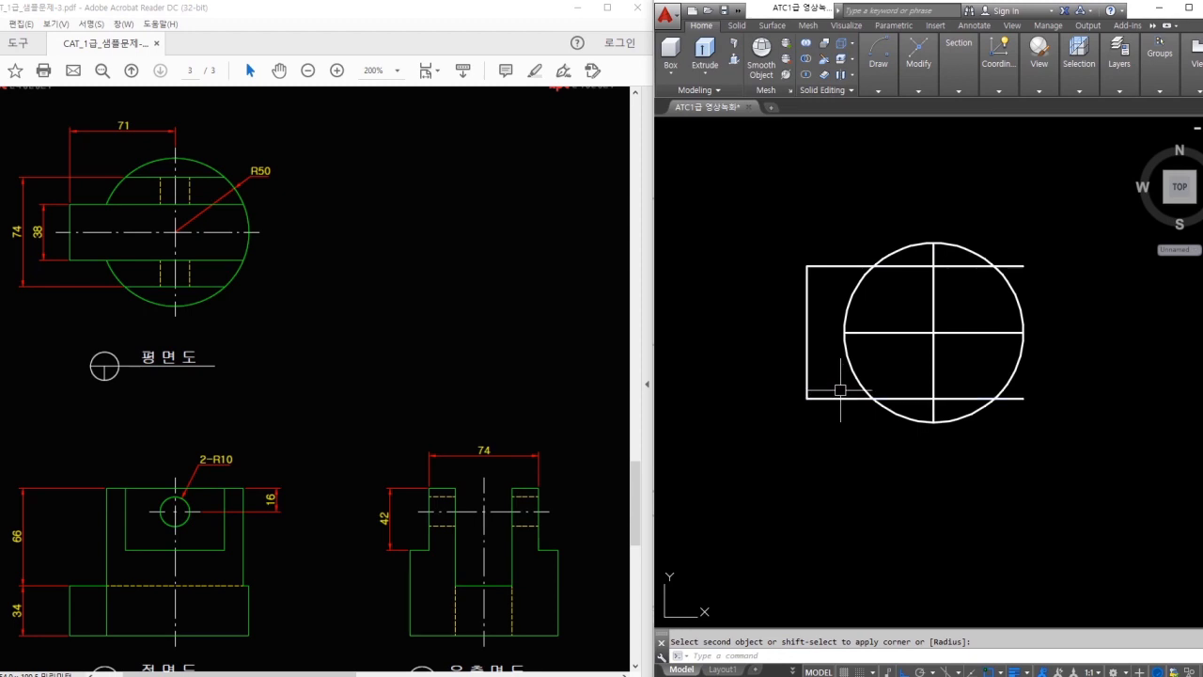
pyautogui.press('Escape')
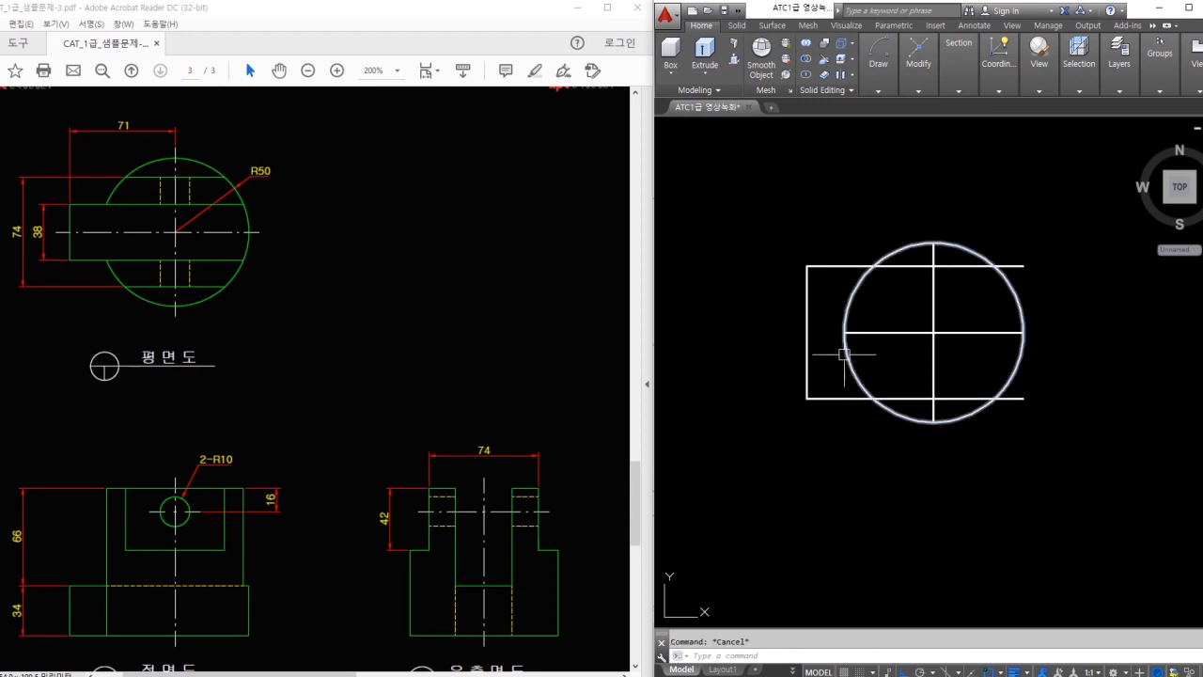
# - Offset the horizontal centre line by 38/2 to both sides
pyautogui.write('o')
pyautogui.press('space')
pyautogui.write('38/2')
pyautogui.press('space')
pyautogui.click(884, 331)
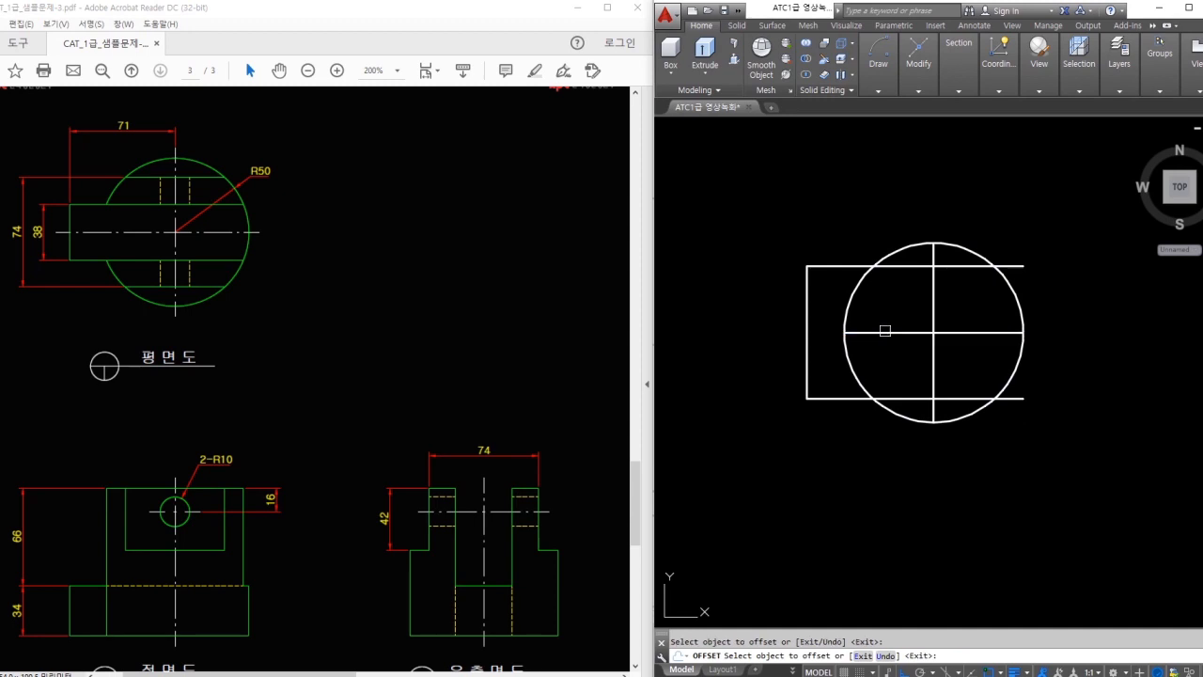
pyautogui.click(887, 346)
pyautogui.click(888, 333)
pyautogui.click(890, 312)
pyautogui.press('Escape')
# - Fillet the outer vertical line with the two inner offset lines into sharp corners, closing the end of the 38-wide arm
pyautogui.write('f')
pyautogui.press('space')
pyautogui.click(871, 299)
pyautogui.click(807, 319)
pyautogui.press('space')
pyautogui.click(807, 331)
pyautogui.click(870, 367)
pyautogui.press('Escape')
# - Trim the outermost horizontal lines where they extend beyond the circle, along with the arm lines' overhanging east ends
pyautogui.write('tr')
pyautogui.press('space')
pyautogui.press('space')
pyautogui.click(836, 398)
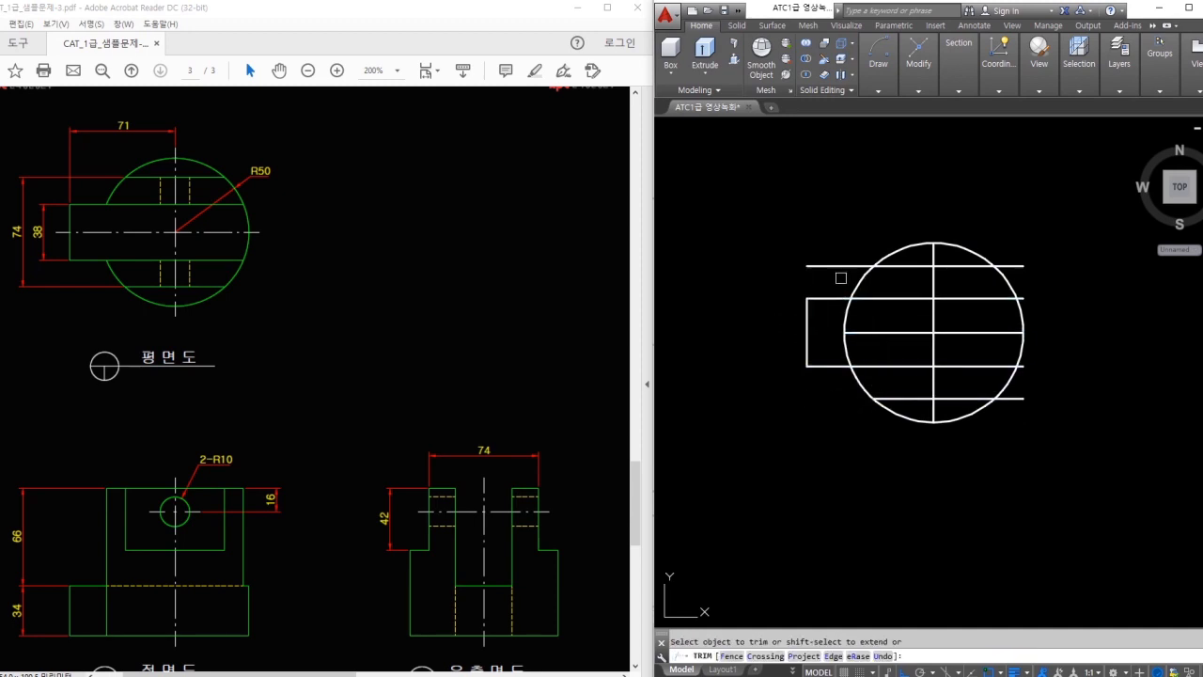
pyautogui.click(1026, 391)
pyautogui.click(1014, 407)
pyautogui.press('Escape')
# - Erase the horizontal and vertical centre lines inside the circle
pyautogui.click(951, 350)
pyautogui.click(919, 323)
pyautogui.write('e')
pyautogui.press('space')
# - Trim away the west arc of the circle that crosses the rectangular arm
pyautogui.write('tr')
pyautogui.press('space')
pyautogui.press('space')
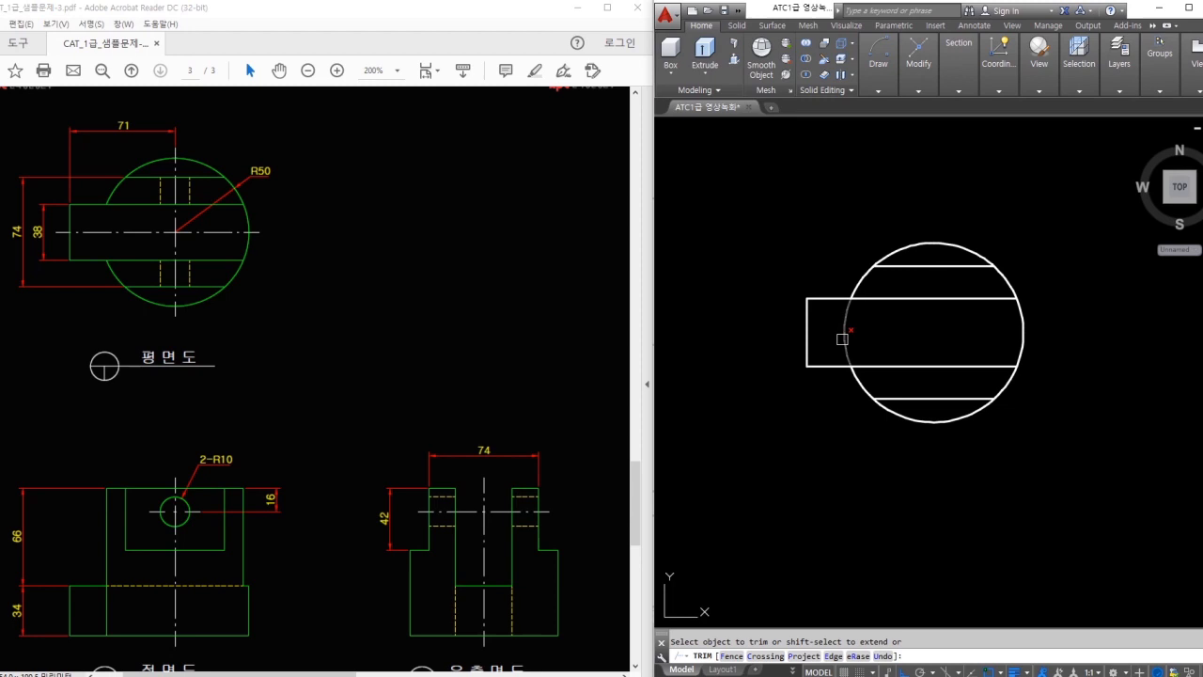
pyautogui.press('Escape')
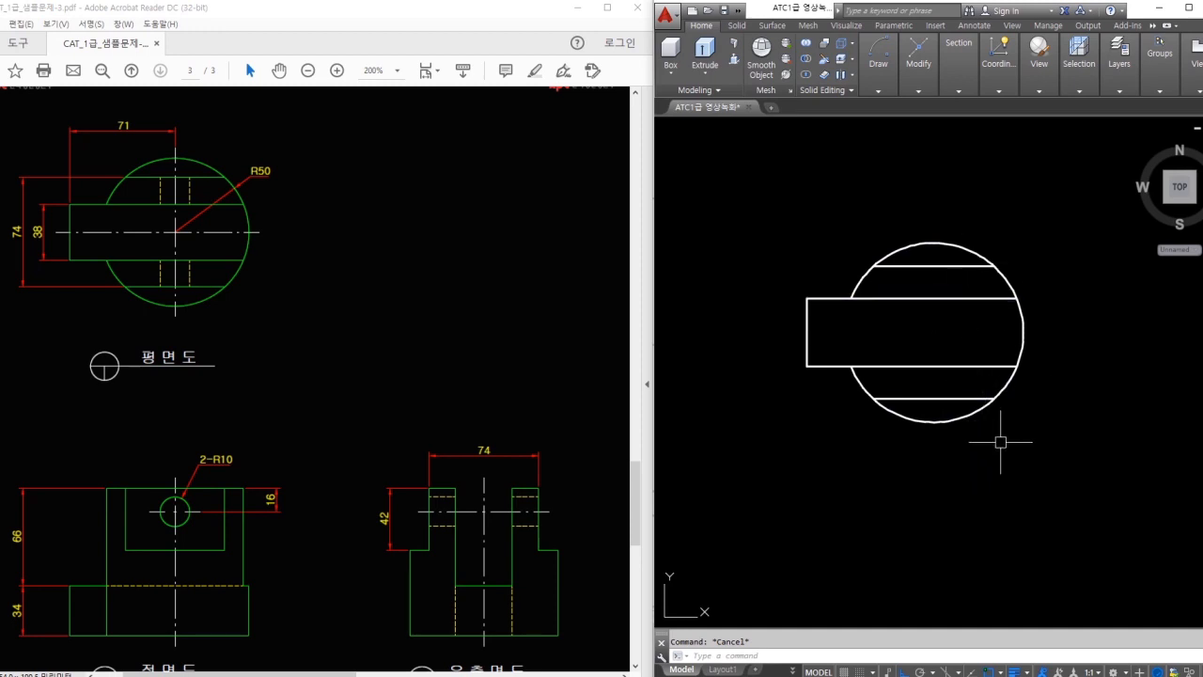
# - Turn the plan profile to an isometric-like 3D view and set the visual style to Conceptual
pyautogui.keyDown('shift'); pyautogui.moveTo(985, 438); pyautogui.dragTo(855, 329, button='middle'); pyautogui.keyUp('shift')
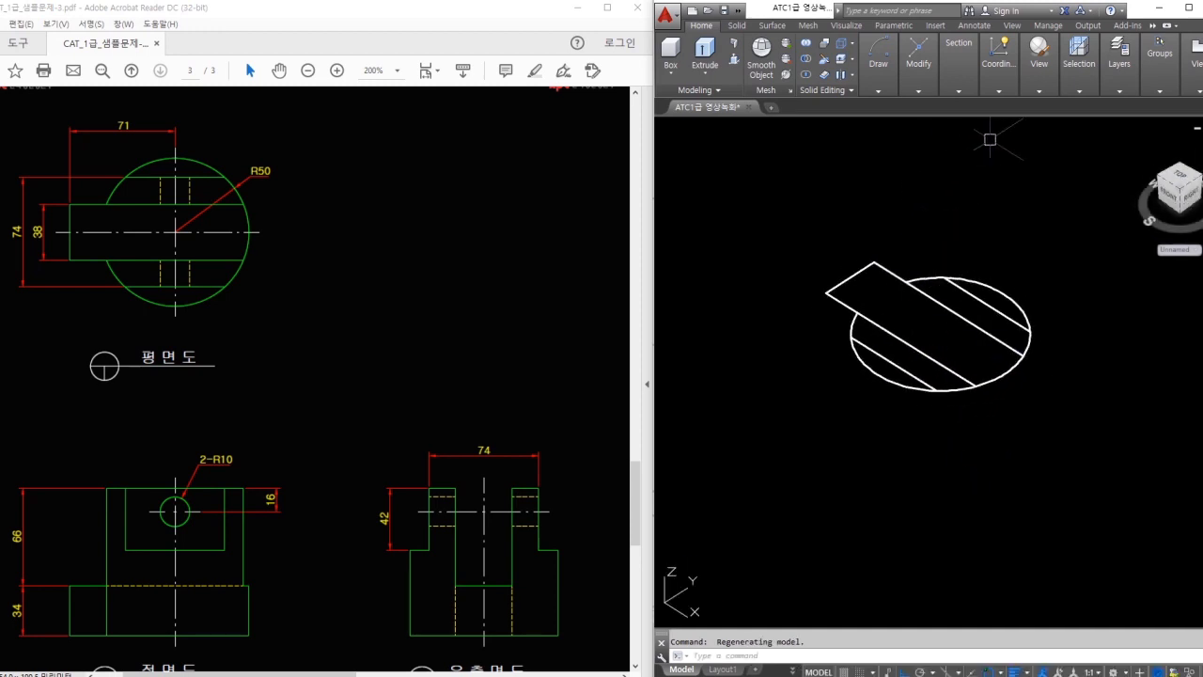
pyautogui.click(1040, 90)
pyautogui.click(1070, 105)
pyautogui.click(1064, 161)
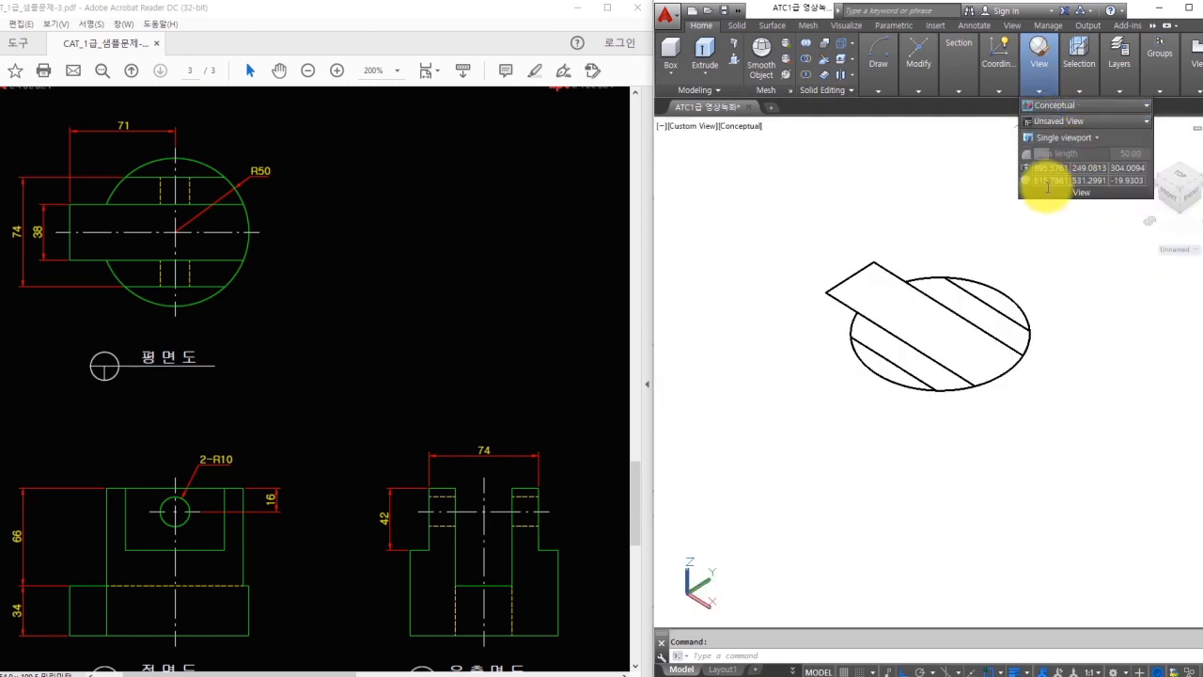
# - Presspull the central 38-wide arm area upward by 34
pyautogui.scroll(2, 926, 226)
pyautogui.click(734, 63)
pyautogui.click(843, 296)
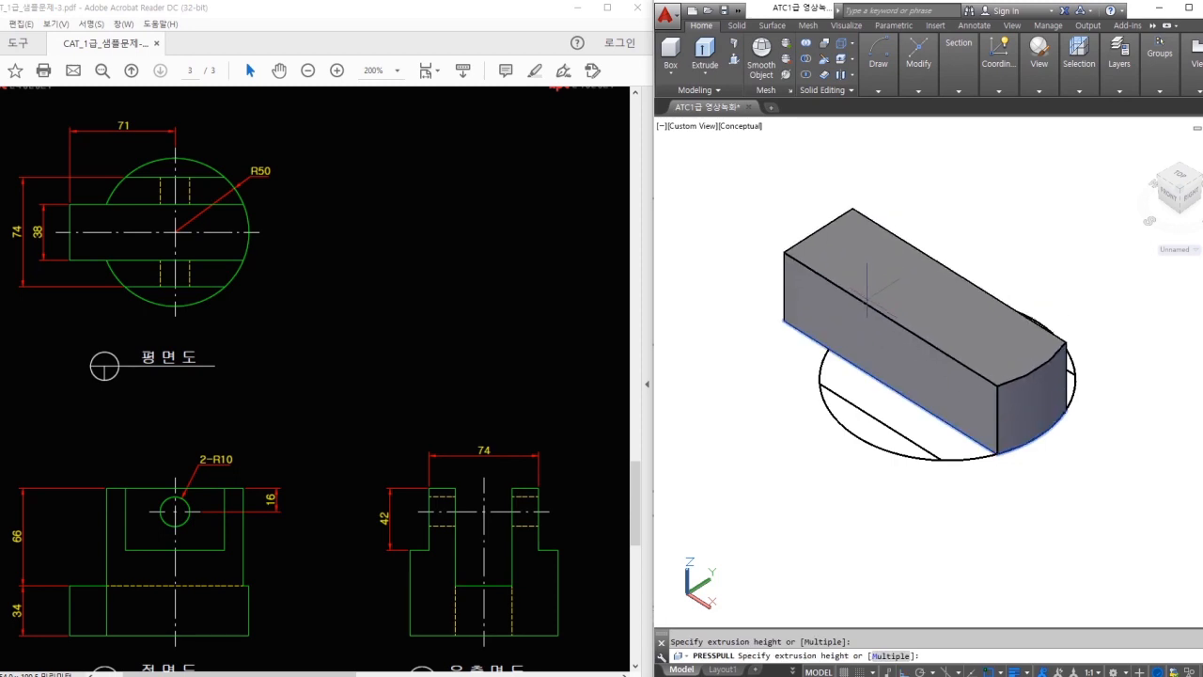
pyautogui.press('Return')
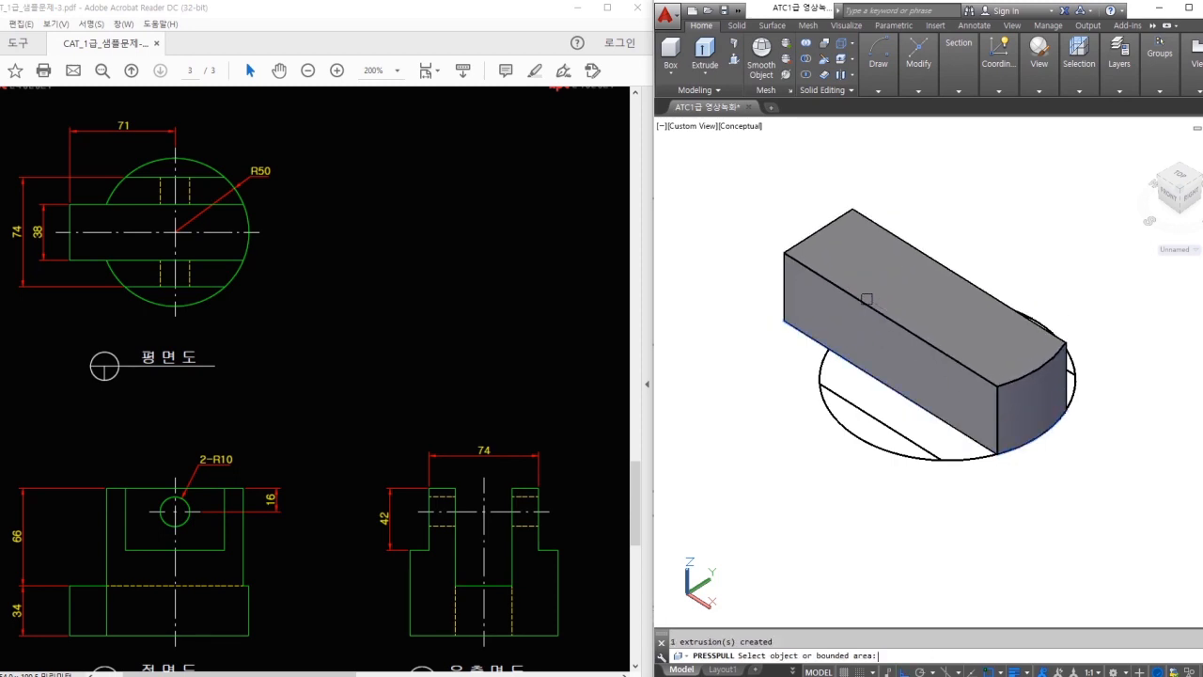
# - Presspull the front strip between the central arm and the 74-wide chord upward by 100
pyautogui.moveTo(748, 295); pyautogui.dragTo(740, 309, button='middle')
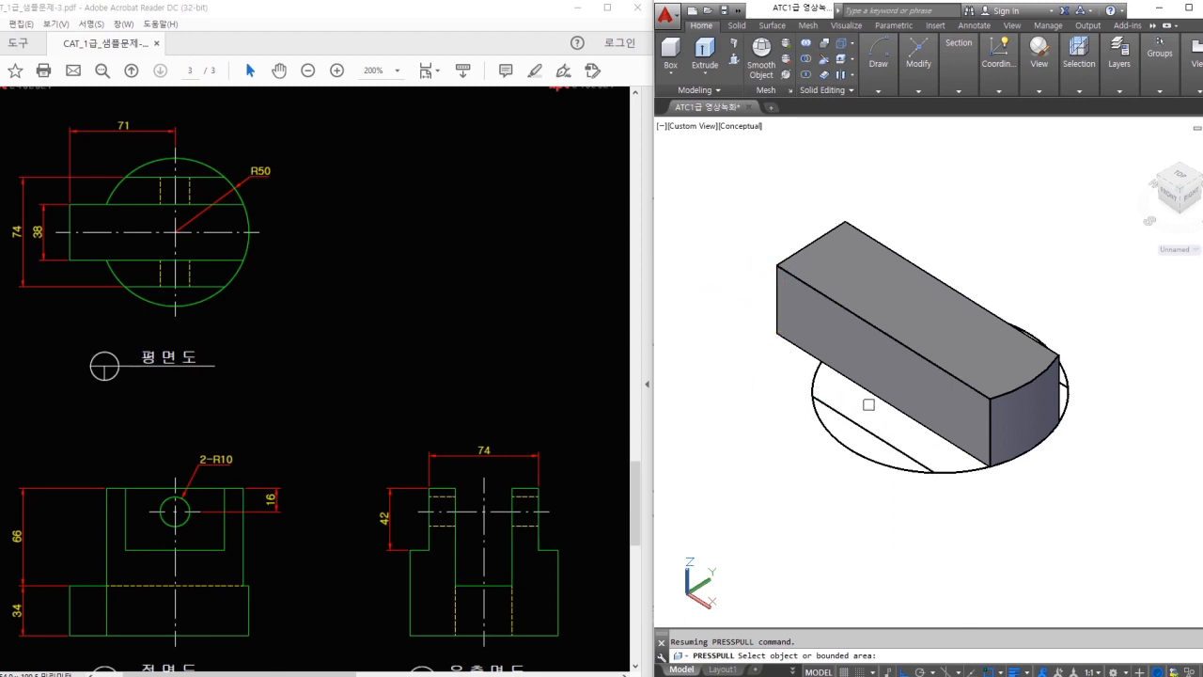
pyautogui.click(735, 56)
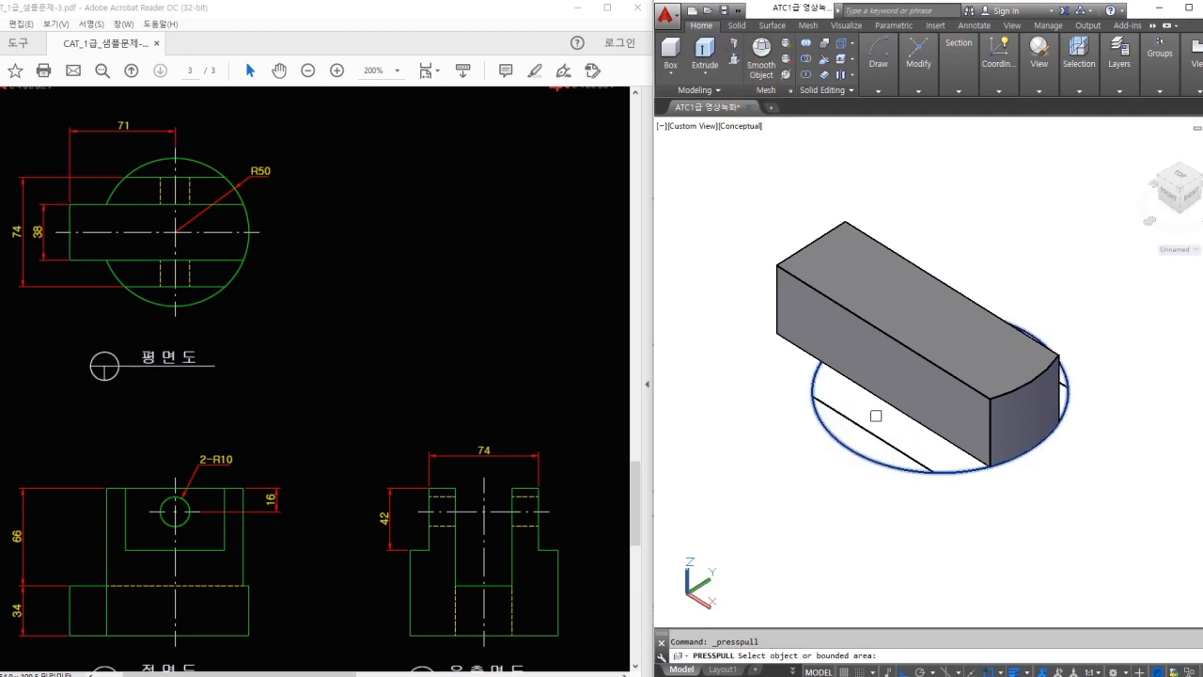
pyautogui.click(869, 434)
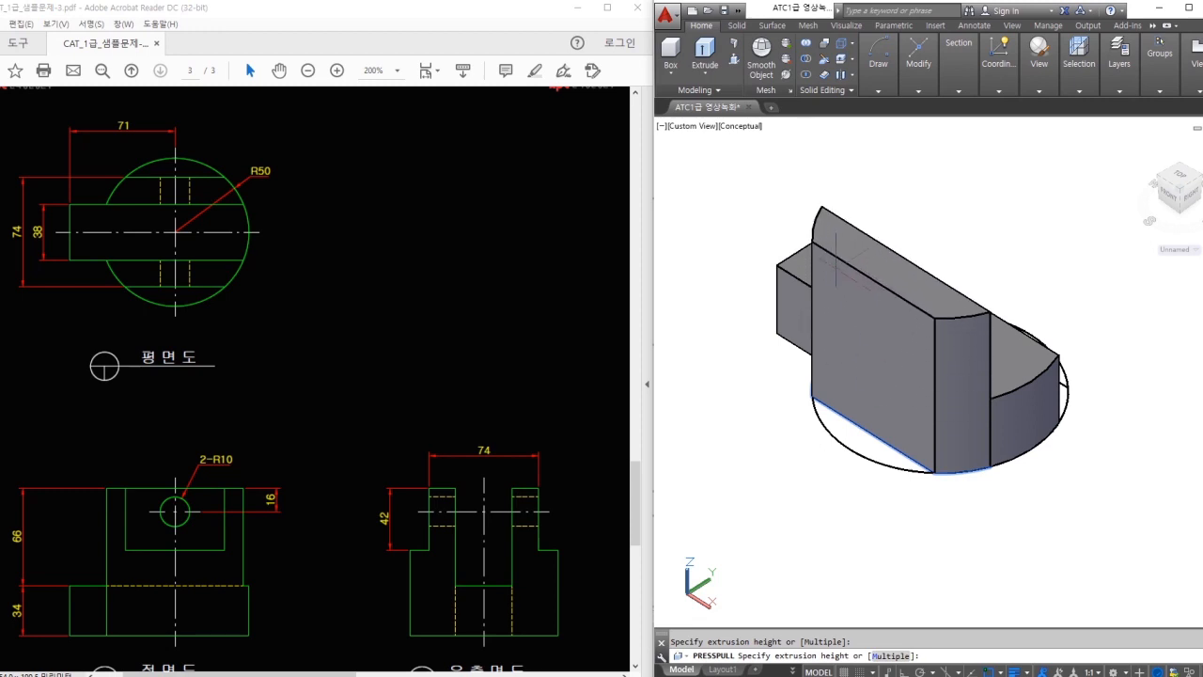
pyautogui.moveTo(21, 628)
pyautogui.mouseDown()
pyautogui.moveTo(13, 608)
pyautogui.moveTo(17, 628)
pyautogui.mouseUp()
pyautogui.moveTo(24, 557)
pyautogui.mouseDown()
pyautogui.moveTo(22, 516)
pyautogui.moveTo(28, 537)
pyautogui.mouseUp()
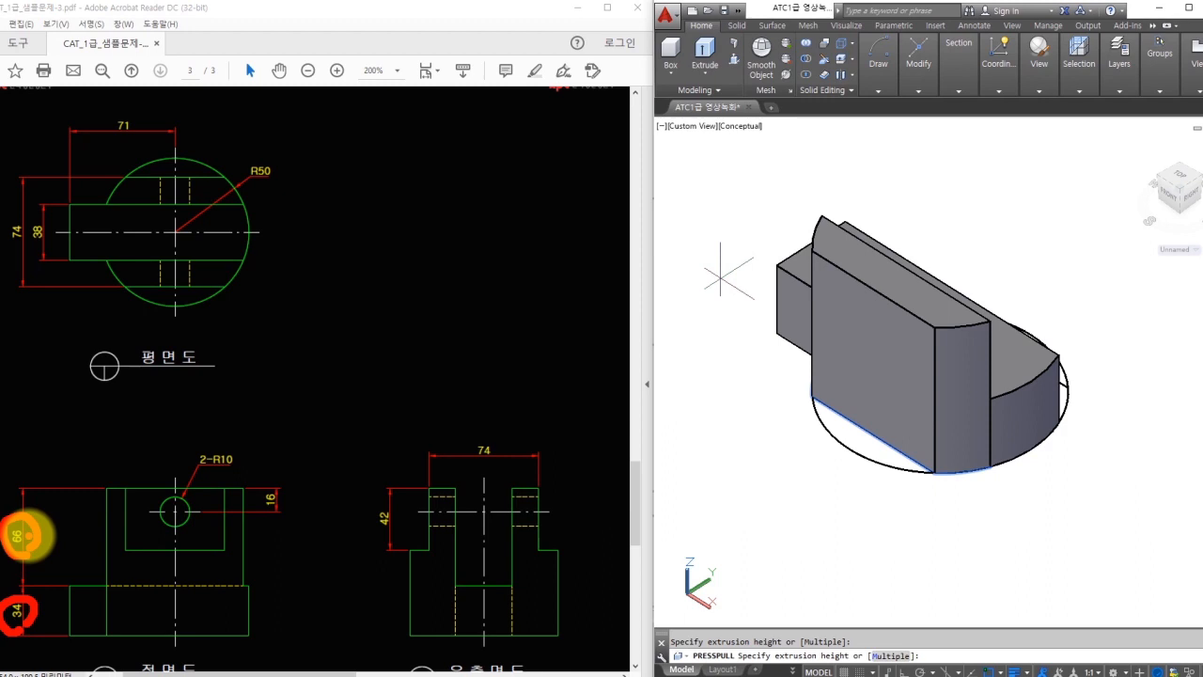
pyautogui.moveTo(65, 488); pyautogui.dragTo(55, 517)
pyautogui.moveTo(82, 495)
pyautogui.mouseDown()
pyautogui.moveTo(83, 516)
pyautogui.moveTo(87, 494)
pyautogui.mouseUp()
pyautogui.moveTo(120, 500)
pyautogui.mouseDown()
pyautogui.moveTo(119, 515)
pyautogui.moveTo(138, 506)
pyautogui.moveTo(123, 502)
pyautogui.mouseUp()
pyautogui.press('Escape')
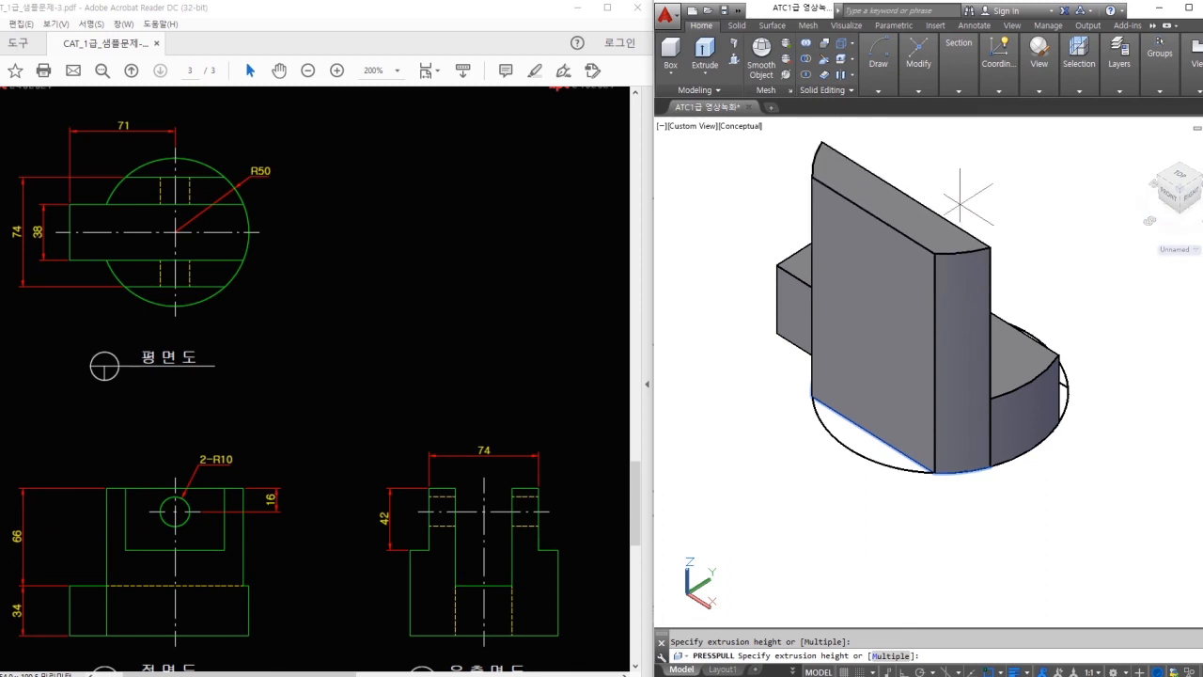
pyautogui.press('Return')
# - Presspull the matching strip on the opposite side of the central arm upward by 100
pyautogui.keyDown('shift'); pyautogui.moveTo(1064, 362); pyautogui.dragTo(999, 408, button='middle'); pyautogui.keyUp('shift')
pyautogui.click(999, 408)
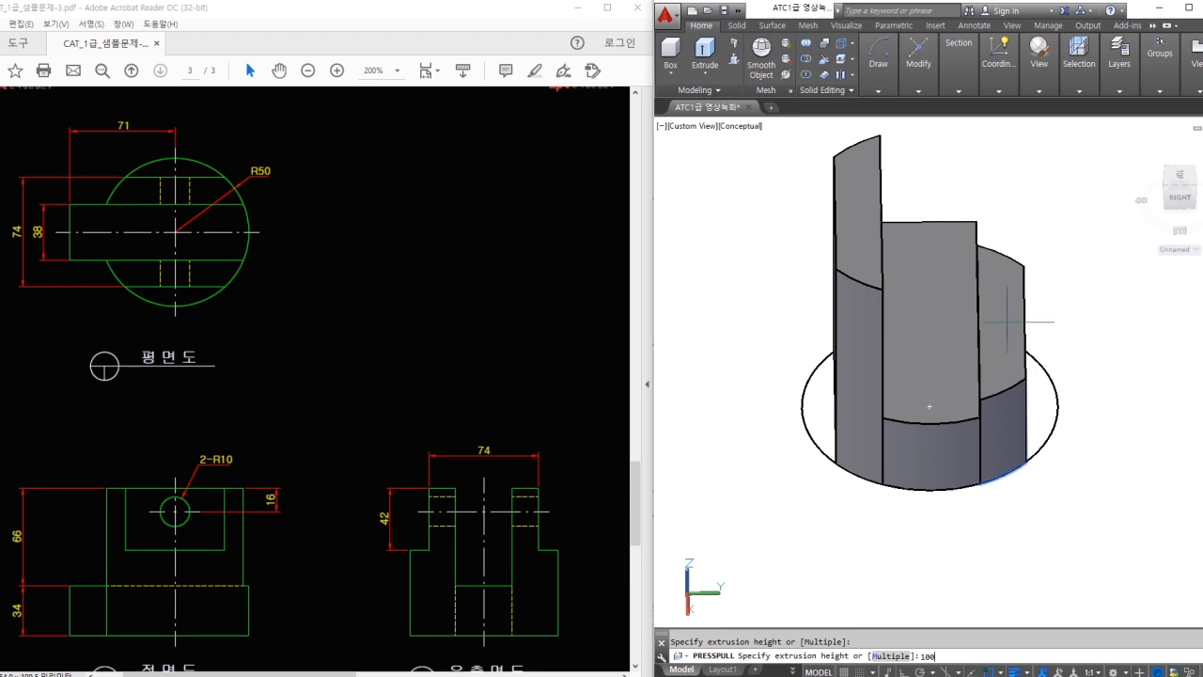
pyautogui.write('100')
pyautogui.press('Return')
pyautogui.keyDown('shift'); pyautogui.moveTo(1006, 322); pyautogui.dragTo(988, 335, button='middle'); pyautogui.keyUp('shift')
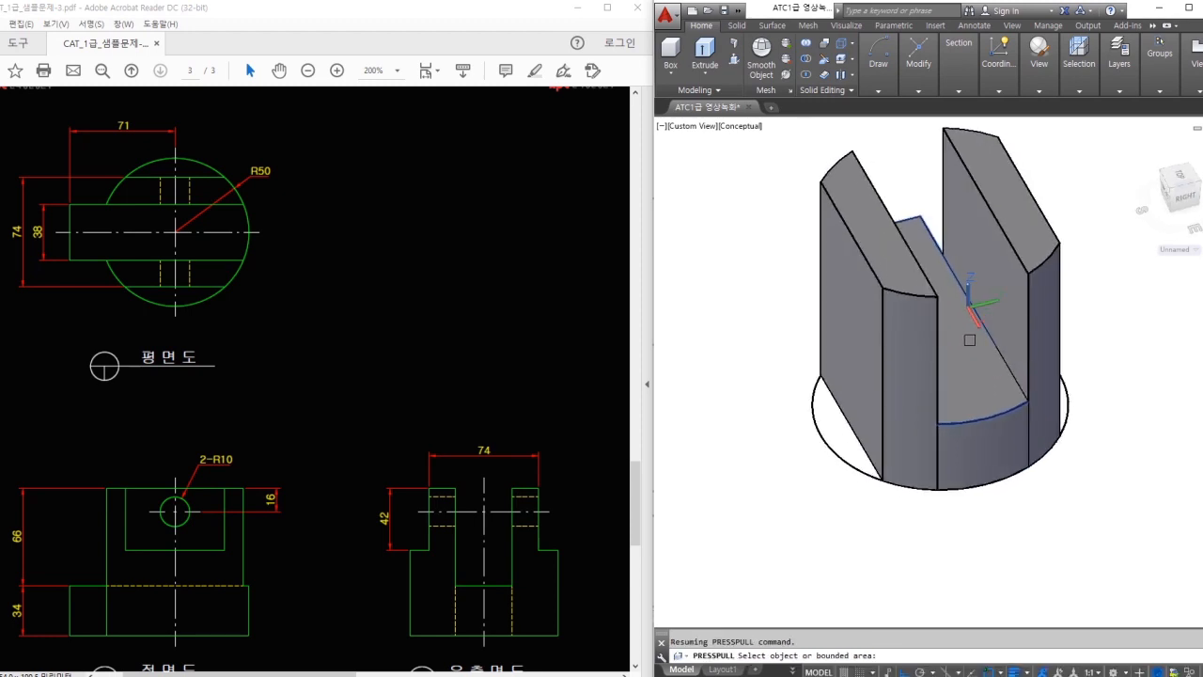
# - Presspull the front outer circle segment upward by 58, the full height of 100 less the 42 step
pyautogui.moveTo(34, 632)
pyautogui.mouseDown()
pyautogui.moveTo(43, 491)
pyautogui.moveTo(114, 545)
pyautogui.mouseUp()
pyautogui.moveTo(96, 528)
pyautogui.mouseDown()
pyautogui.moveTo(107, 538)
pyautogui.moveTo(132, 524)
pyautogui.mouseUp()
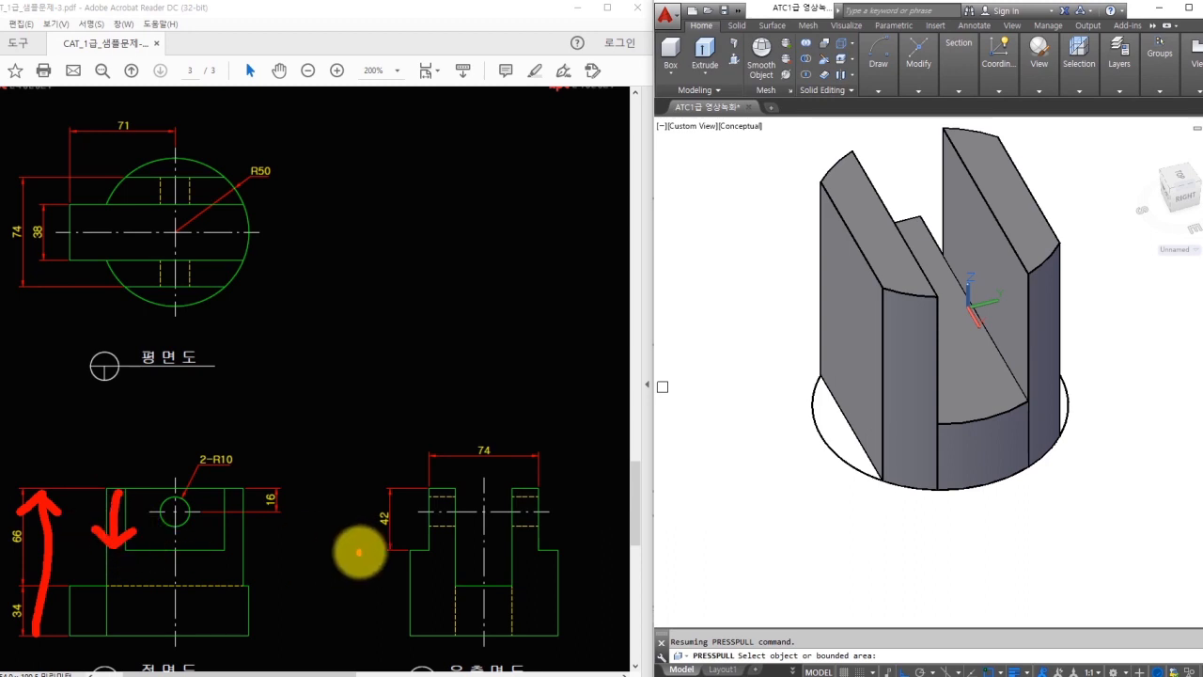
pyautogui.moveTo(368, 532); pyautogui.dragTo(381, 540)
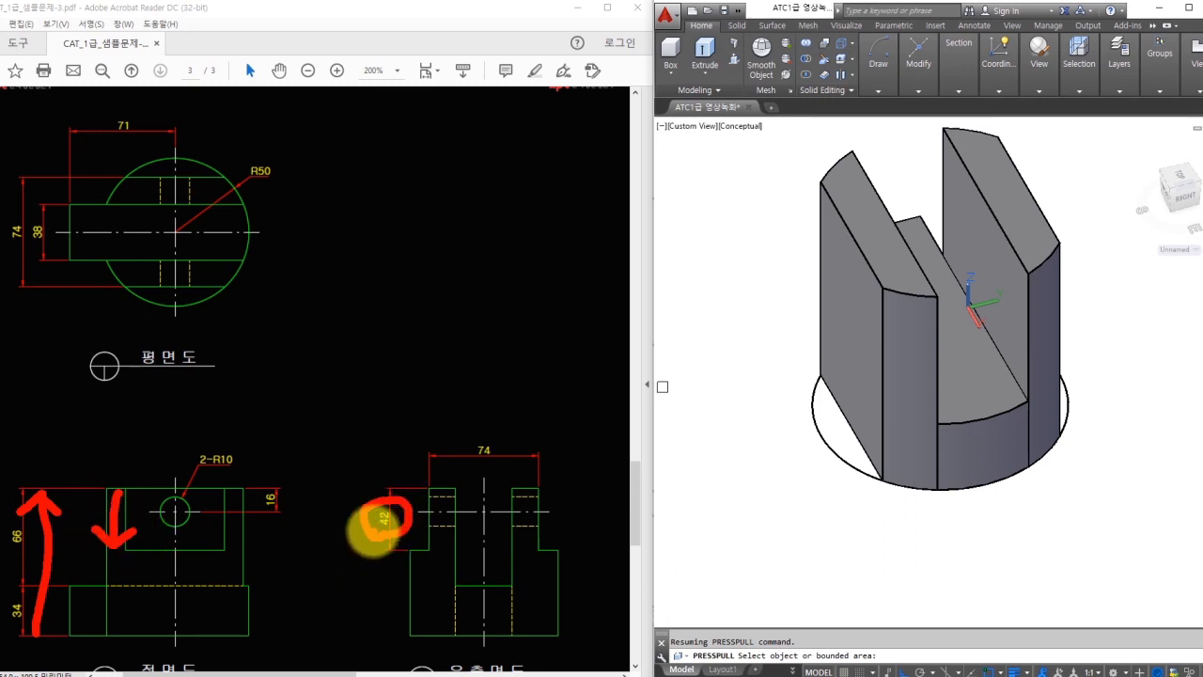
pyautogui.moveTo(374, 532); pyautogui.dragTo(406, 621)
pyautogui.moveTo(341, 585)
pyautogui.mouseDown()
pyautogui.moveTo(383, 602)
pyautogui.moveTo(374, 615)
pyautogui.mouseUp()
pyautogui.press('Escape')
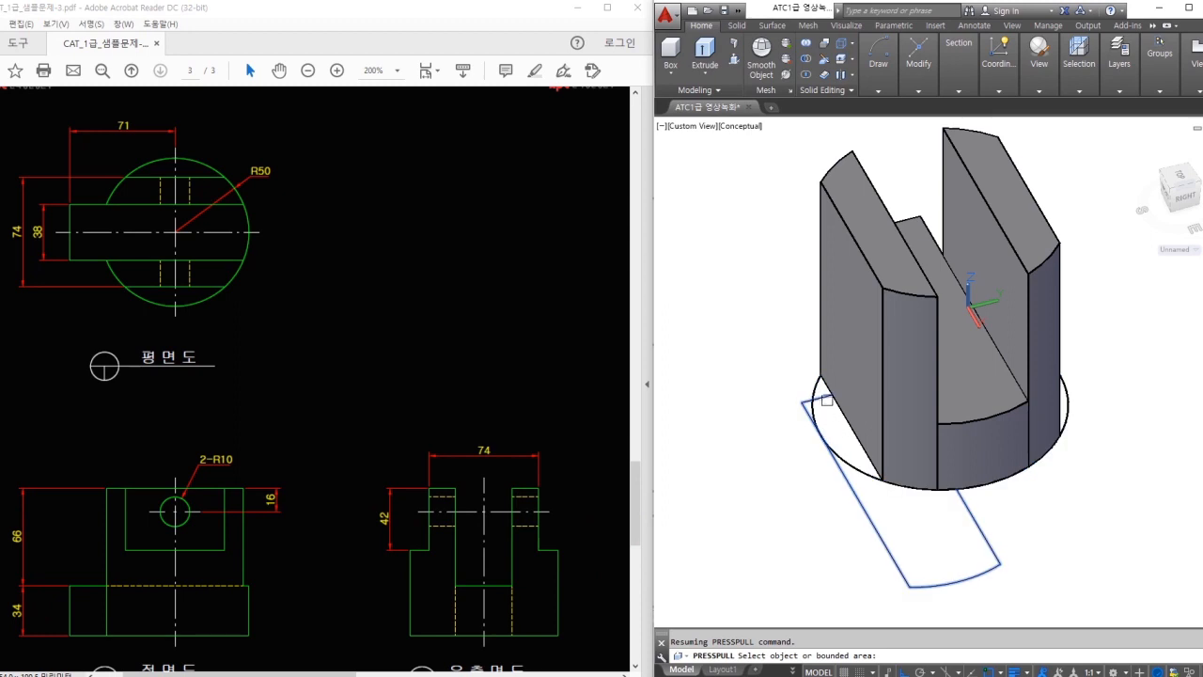
pyautogui.press('Escape')
pyautogui.click(734, 59)
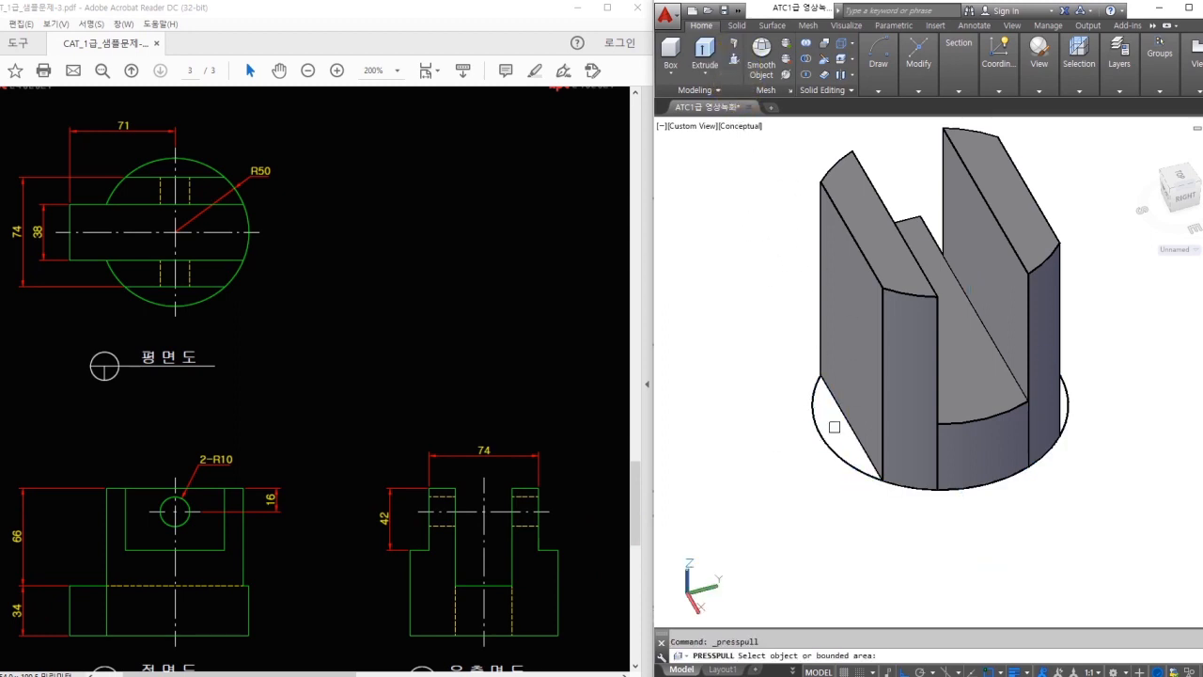
pyautogui.click(833, 417)
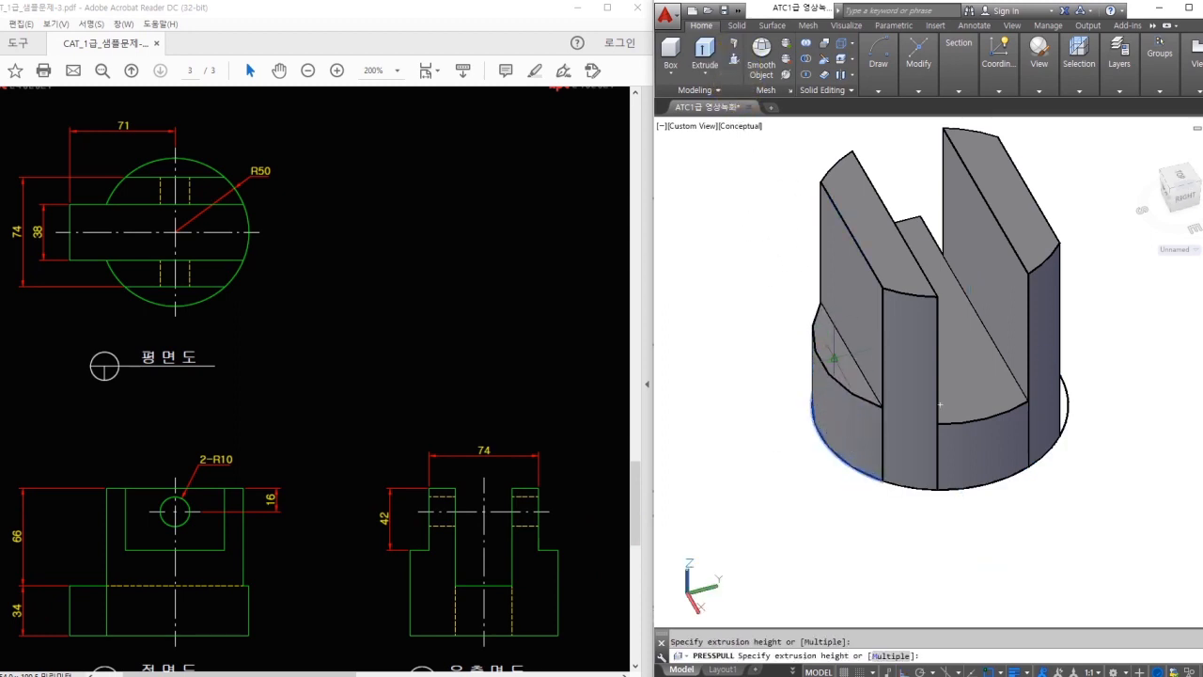
pyautogui.press('Return')
# - Presspull the outer circle segment on the rear side upward by 58
pyautogui.keyDown('shift'); pyautogui.moveTo(940, 404); pyautogui.dragTo(1043, 422, button='middle'); pyautogui.keyUp('shift')
pyautogui.click(1044, 422)
pyautogui.write('58')
pyautogui.press('Return')
pyautogui.press('Return')
# - Union all the pulled solids into a single body
pyautogui.keyDown('shift'); pyautogui.moveTo(935, 429); pyautogui.dragTo(978, 425, button='middle'); pyautogui.keyUp('shift')
pyautogui.click(805, 44)
pyautogui.click(1098, 270)
pyautogui.click(876, 462)
pyautogui.press('Return')
pyautogui.scroll(2, 1051, 499)
pyautogui.keyDown('shift'); pyautogui.moveTo(1047, 454); pyautogui.dragTo(1072, 423, button='middle'); pyautogui.keyUp('shift')
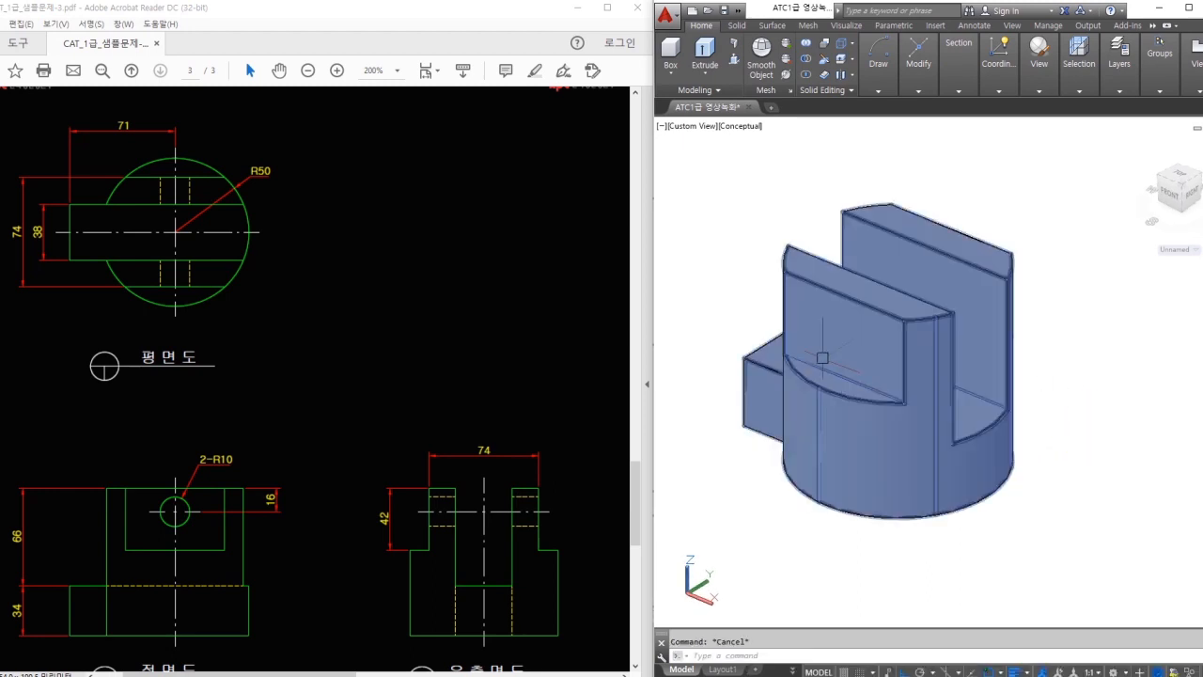
# - Align the UCS to the front wall's flat outer face using three of its corner points
pyautogui.scroll(2, 826, 360)
pyautogui.write('cs')
pyautogui.press('Return')
pyautogui.click(772, 350)
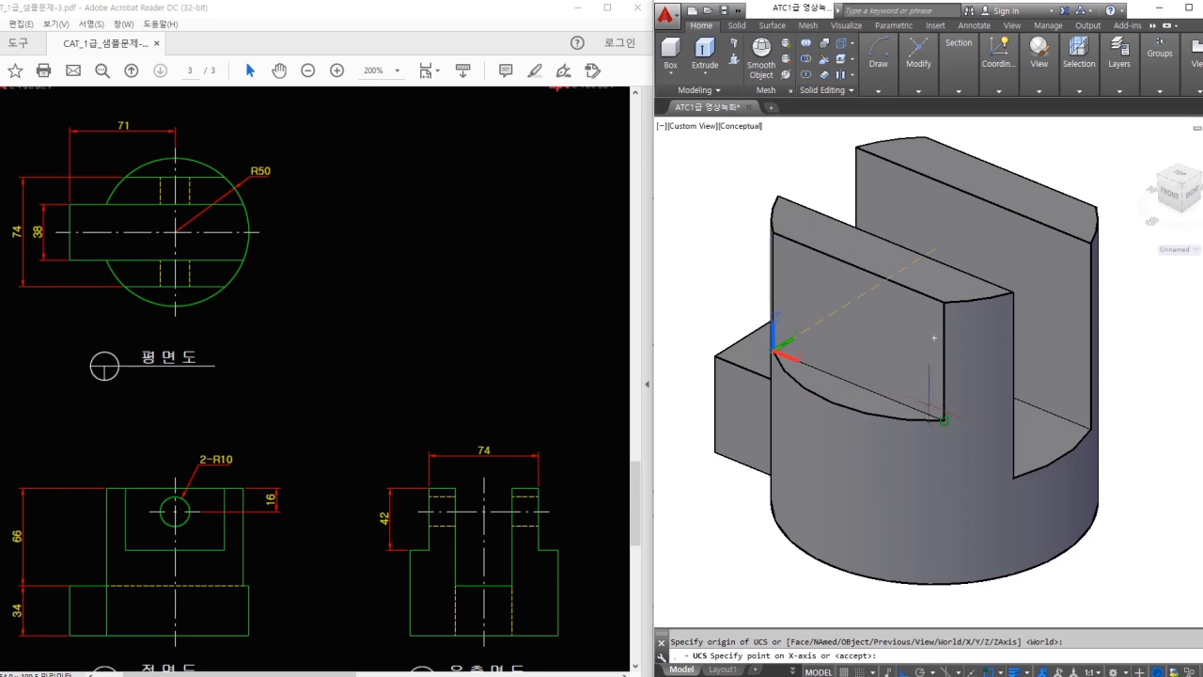
pyautogui.click(943, 420)
pyautogui.click(786, 232)
pyautogui.keyDown('shift'); pyautogui.moveTo(827, 367); pyautogui.dragTo(887, 325, button='middle'); pyautogui.keyUp('shift')
pyautogui.press('Escape')
# - Draw a 16-long helper line straight down from the midpoint of the front wall's top edge
pyautogui.write('l')
pyautogui.press('Return')
pyautogui.click(886, 227)
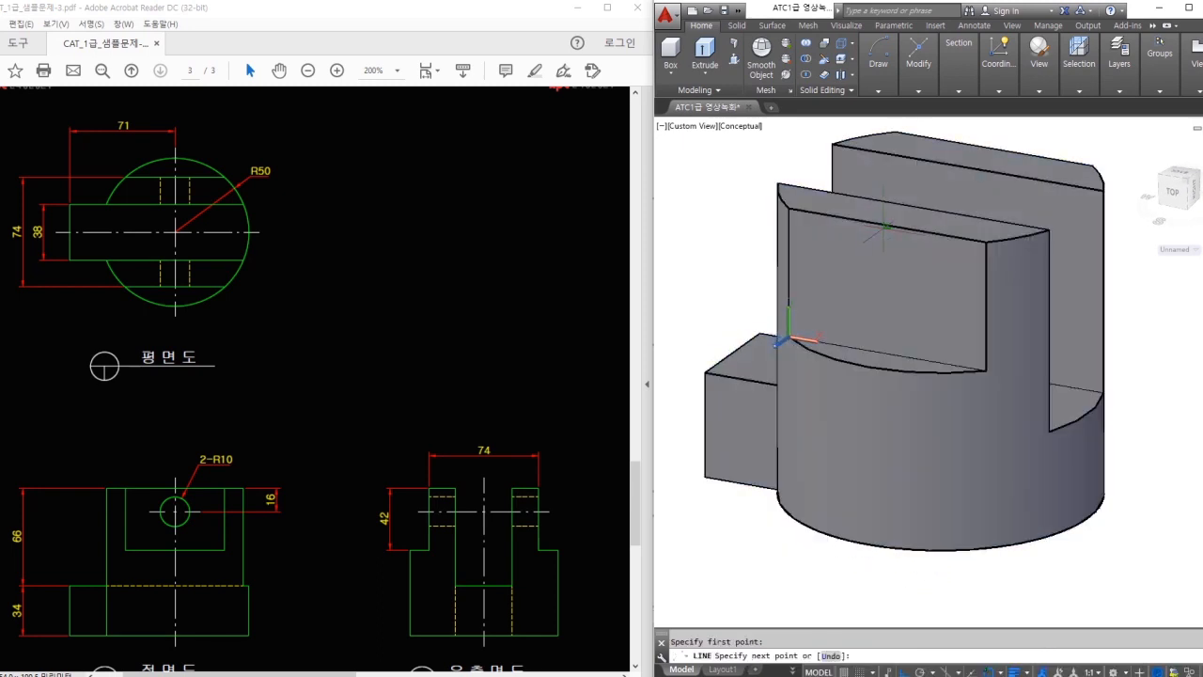
pyautogui.write('16')
pyautogui.press('Return')
pyautogui.press('Return')
# - Draw a circle of radius 10 centred on the lower end of the helper line
pyautogui.write('c')
pyautogui.press('Return')
pyautogui.click(886, 275)
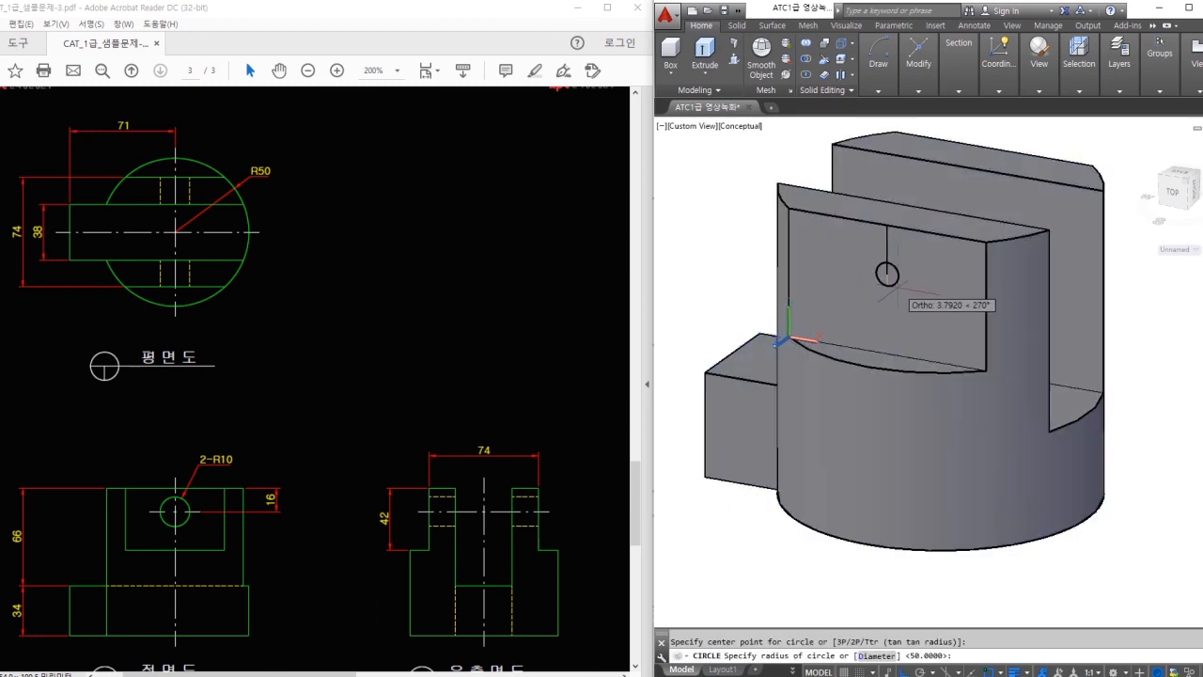
pyautogui.write('10')
pyautogui.press('Return')
# - Extrude the radius 10 circle backward through and beyond both upright walls
pyautogui.write('ext')
pyautogui.press('Return')
pyautogui.click(911, 255)
pyautogui.click(910, 261)
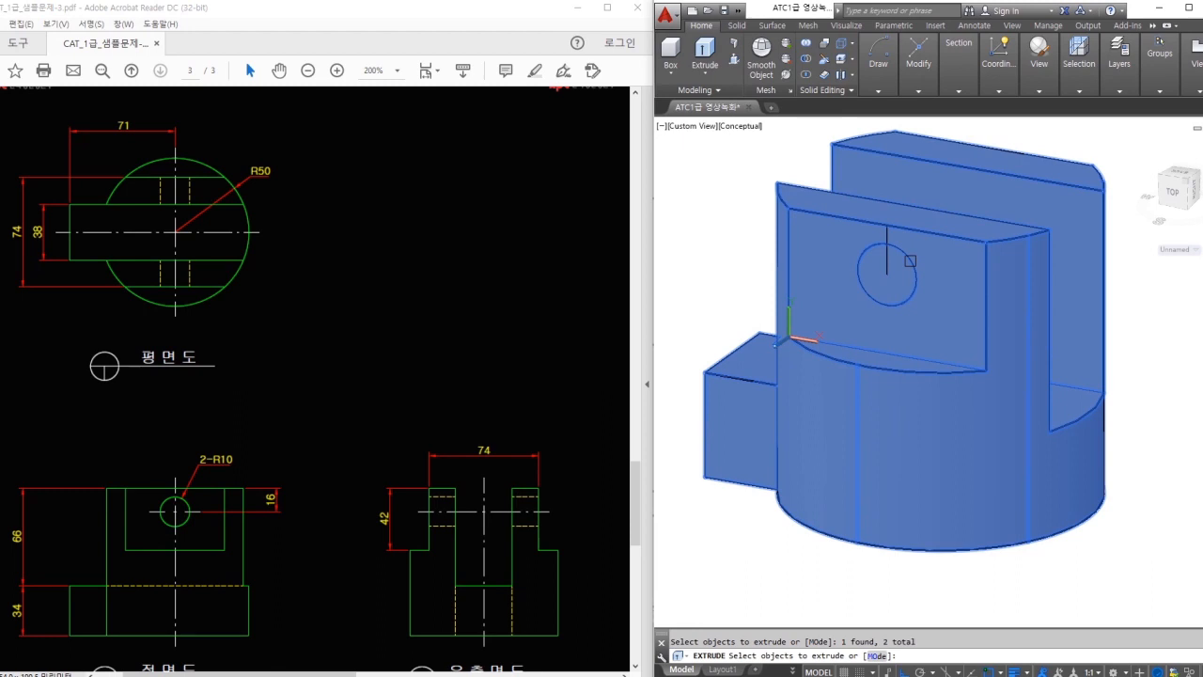
pyautogui.keyDown('shift'); pyautogui.click(928, 250); pyautogui.keyUp('shift')
pyautogui.press('Return')
pyautogui.moveTo(1125, 160); pyautogui.dragTo(1040, 216, button='middle')
pyautogui.click(1075, 188)
pyautogui.press('Escape')
# - Subtract the extruded cylinder from the body to cut holes through both walls
pyautogui.click(818, 66)
pyautogui.click(903, 248)
pyautogui.press('Return')
pyautogui.click(800, 331)
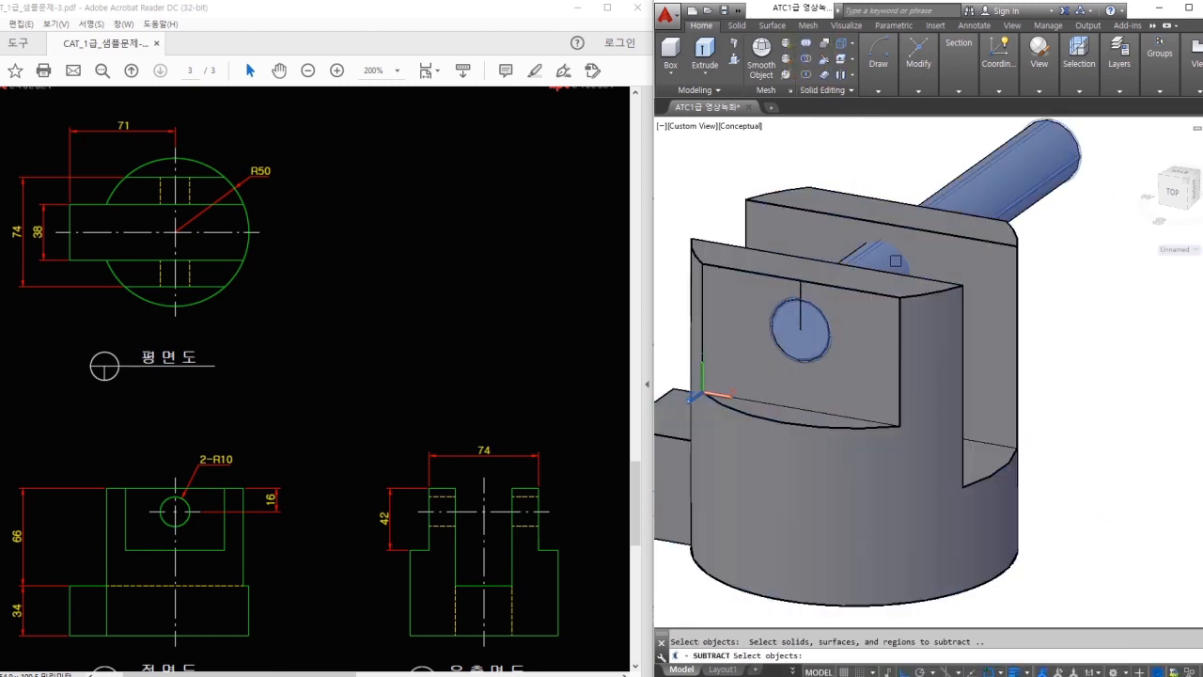
pyautogui.press('Return')
# - Erase the vertical helper line at the front hole
pyautogui.click(728, 184)
pyautogui.click(865, 398)
pyautogui.write('e')
pyautogui.press('Return')
pyautogui.scroll(-3, 972, 352)
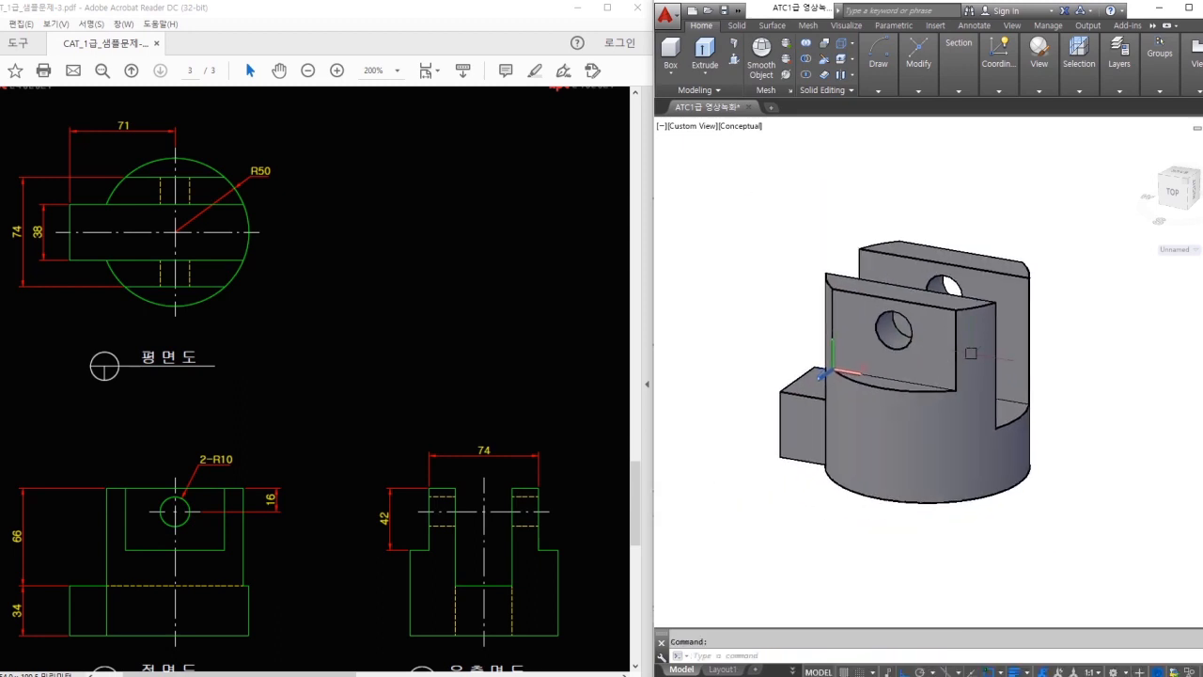
# - Move the finished solid clear of the 2D plan profile beneath it
pyautogui.keyDown('shift'); pyautogui.moveTo(972, 351); pyautogui.dragTo(908, 416, button='middle'); pyautogui.keyUp('shift')
pyautogui.write('m')
pyautogui.press('Return')
pyautogui.click(931, 470)
pyautogui.press('Return')
pyautogui.scroll(-3, 945, 508)
pyautogui.moveTo(946, 507); pyautogui.dragTo(890, 495, button='middle')
pyautogui.click(890, 495)
pyautogui.click(1021, 470)
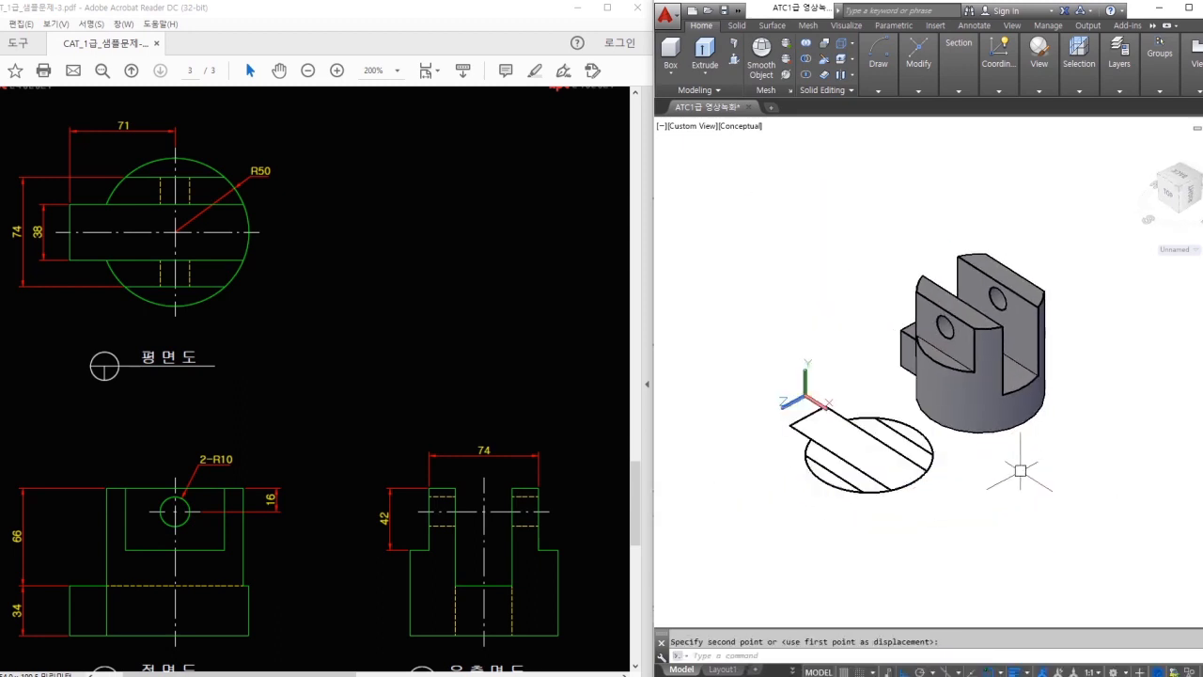
# - Erase all the leftover circle and line geometry of the plan profile
pyautogui.click(961, 496)
pyautogui.click(802, 439)
pyautogui.press('e')
pyautogui.press('Return')
pyautogui.click(877, 449)
pyautogui.click(800, 404)
pyautogui.press('e')
pyautogui.press('Return')
pyautogui.scroll(4, 950, 352)
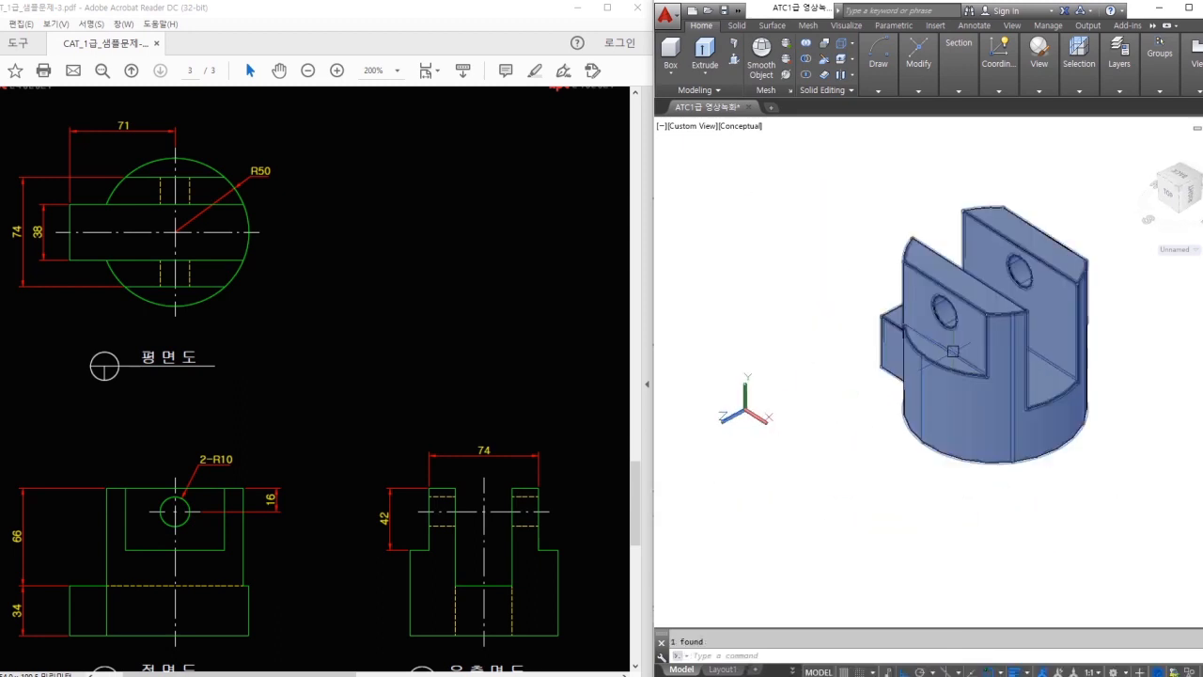
# - Reset the UCS to World
pyautogui.moveTo(950, 351); pyautogui.dragTo(858, 385, button='middle')
pyautogui.write('ucs')
pyautogui.press('Return')
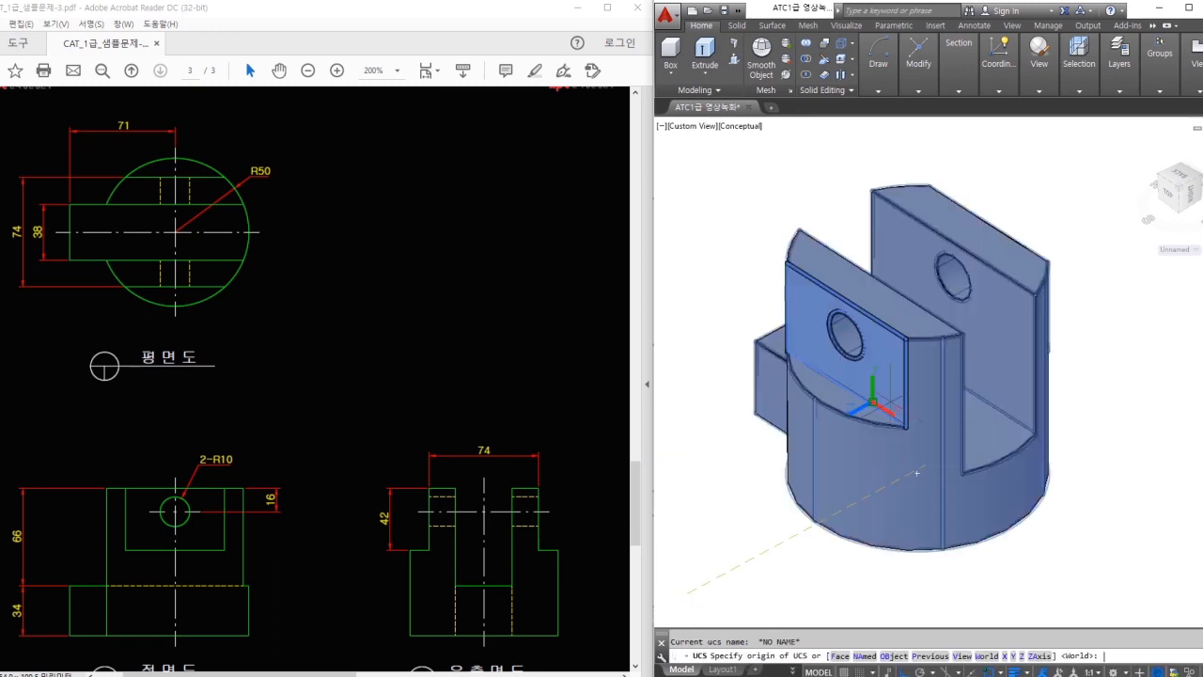
pyautogui.write('w')
pyautogui.press('Return')
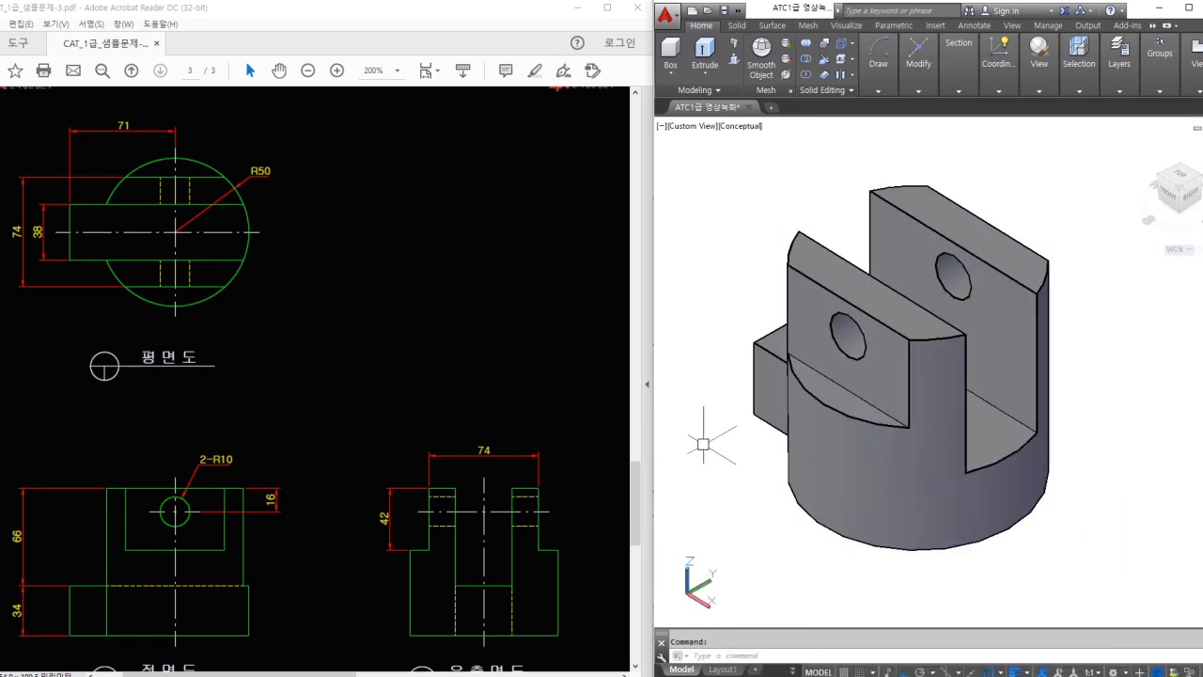
# - Check points A, B and C in the problem PDF and draw a 3D polyline through them on the solid
pyautogui.keyDown('ctrl'); pyautogui.scroll(-4, 496, 429); pyautogui.keyUp('ctrl')
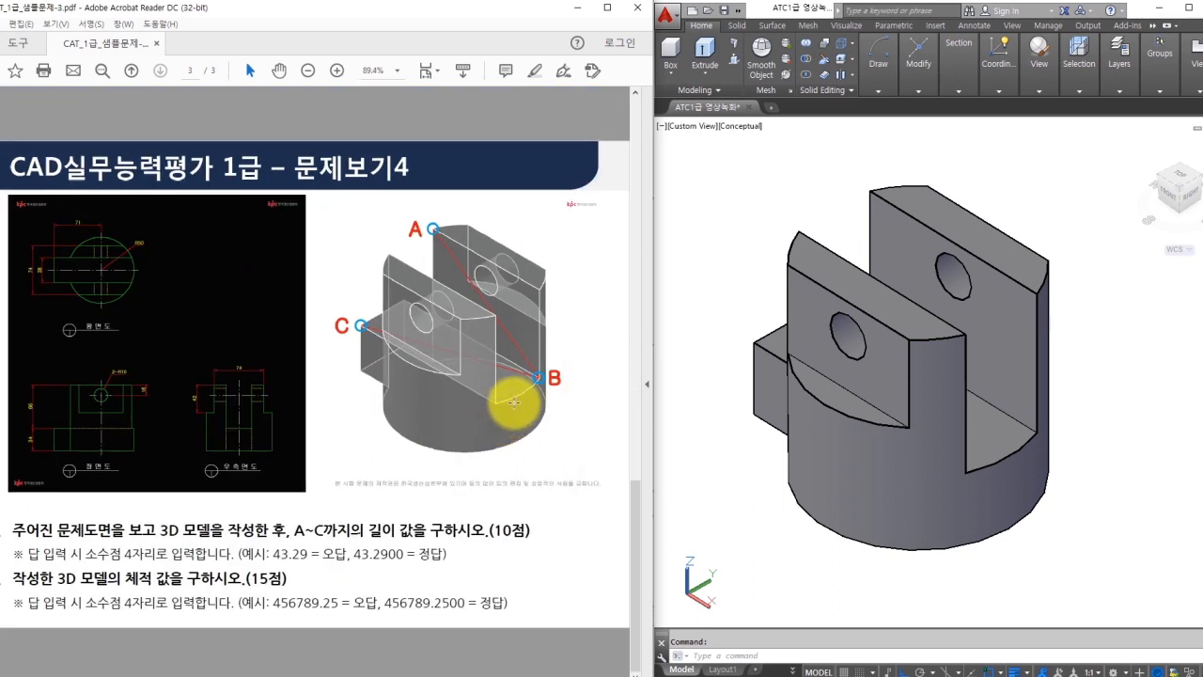
pyautogui.click(988, 497)
pyautogui.press('Escape')
pyautogui.write('3')
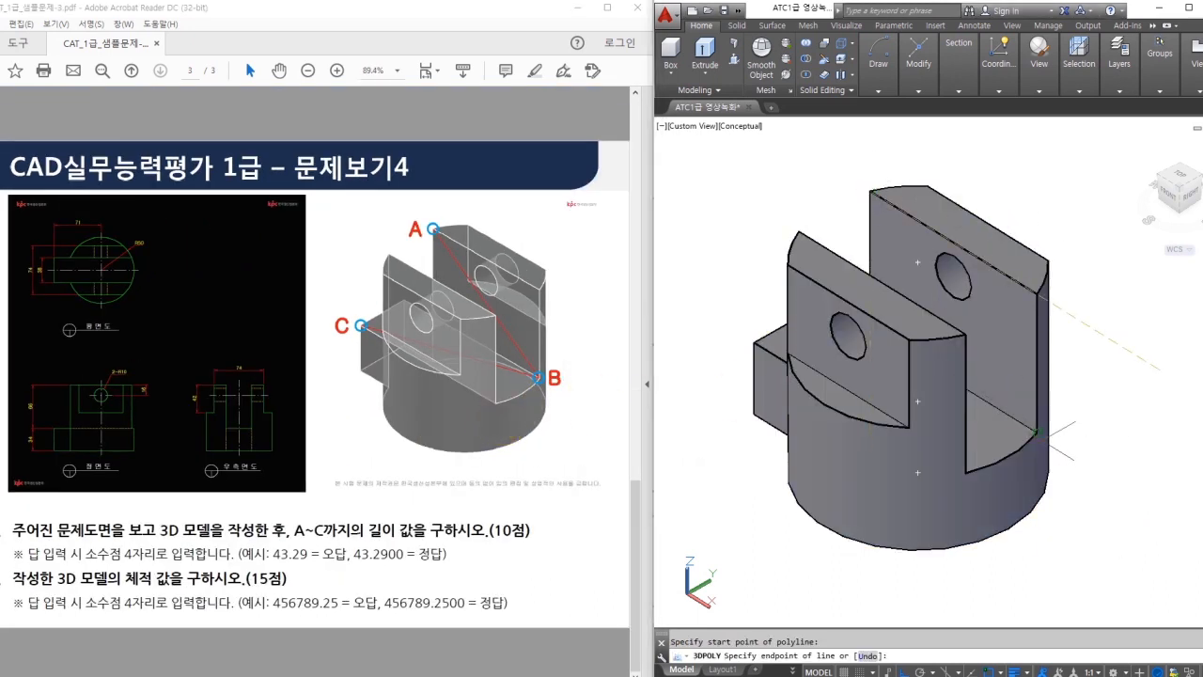
pyautogui.click(754, 343)
pyautogui.press('Escape')
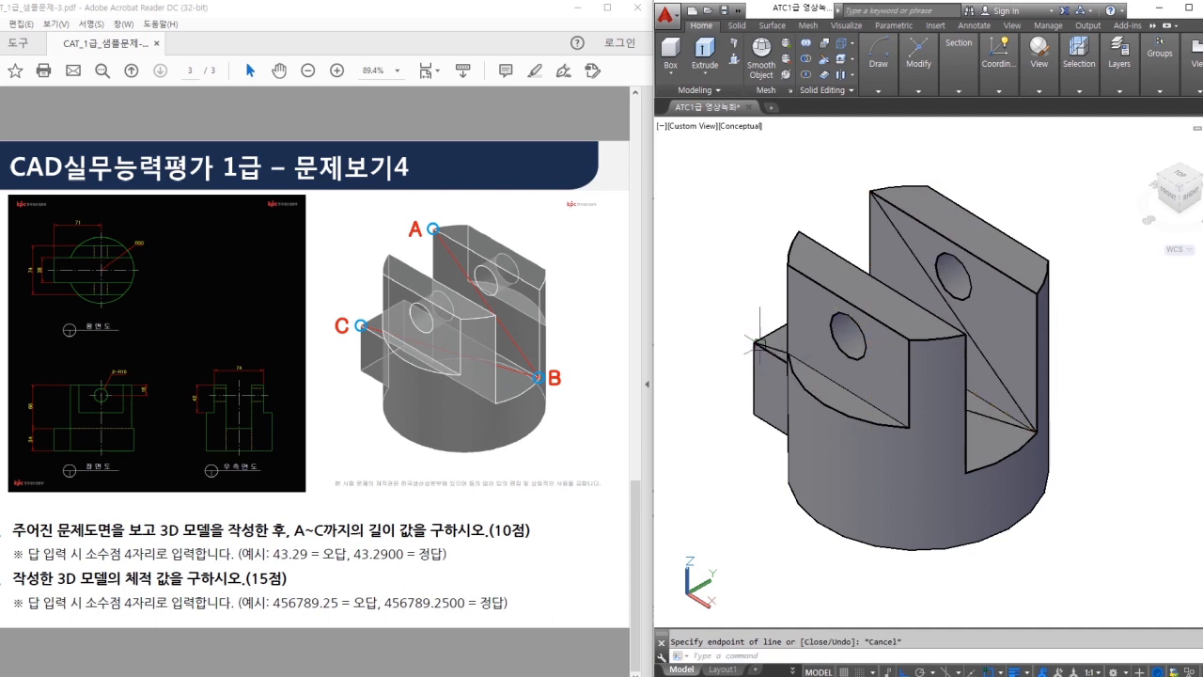
# - List the properties of the A-B-C 3D polyline and copy its length
pyautogui.press('Return')
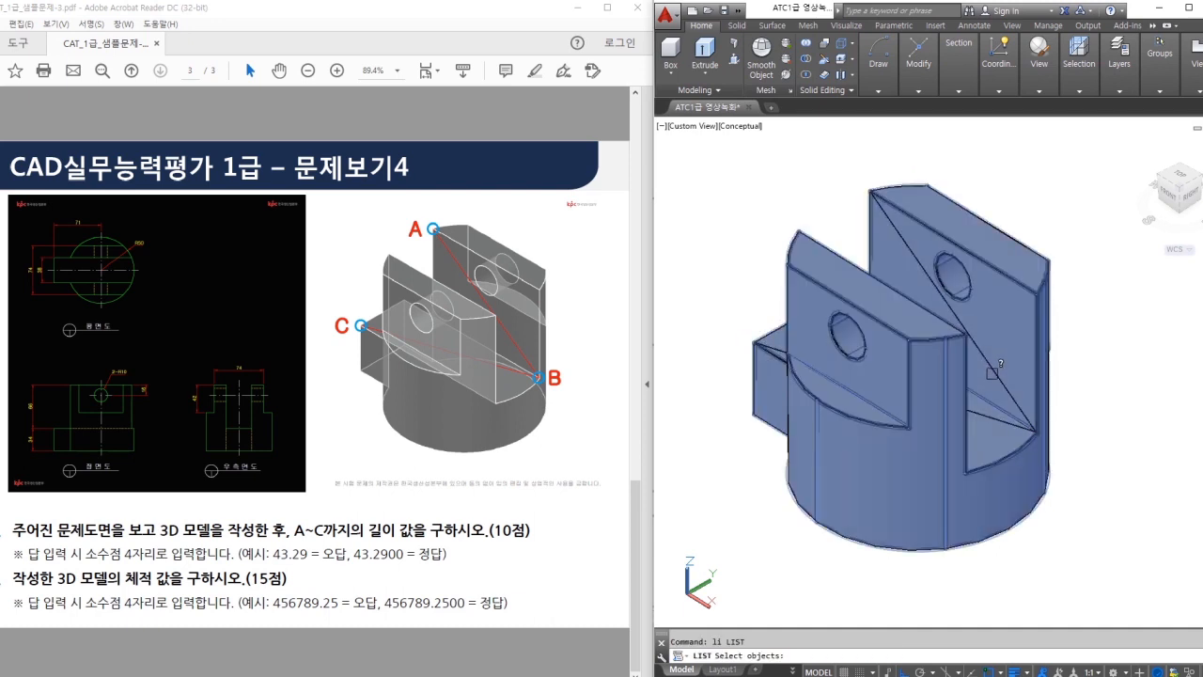
pyautogui.click(795, 396)
pyautogui.press('Return')
pyautogui.moveTo(379, 301)
pyautogui.mouseDown()
pyautogui.moveTo(335, 300)
pyautogui.moveTo(357, 304)
pyautogui.mouseUp()
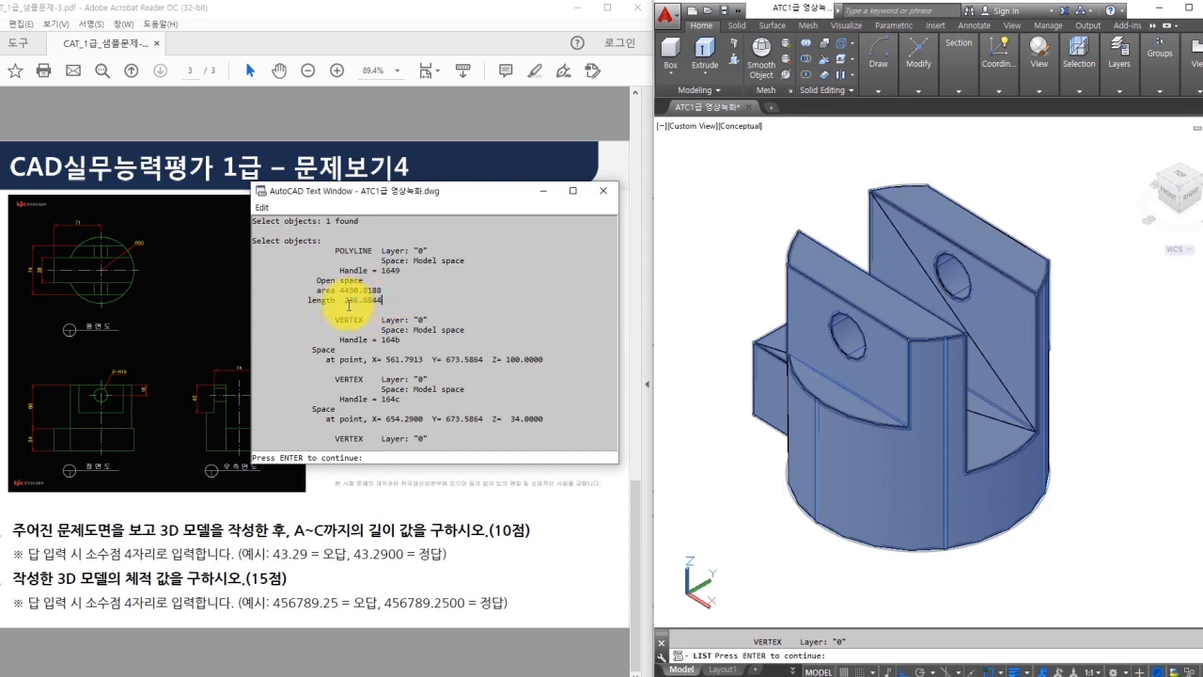
# - Switch to the Notepad answer sheet, enter 236.8844 as answer 5 and remove the surplus spaces after it
pyautogui.click(474, 674)
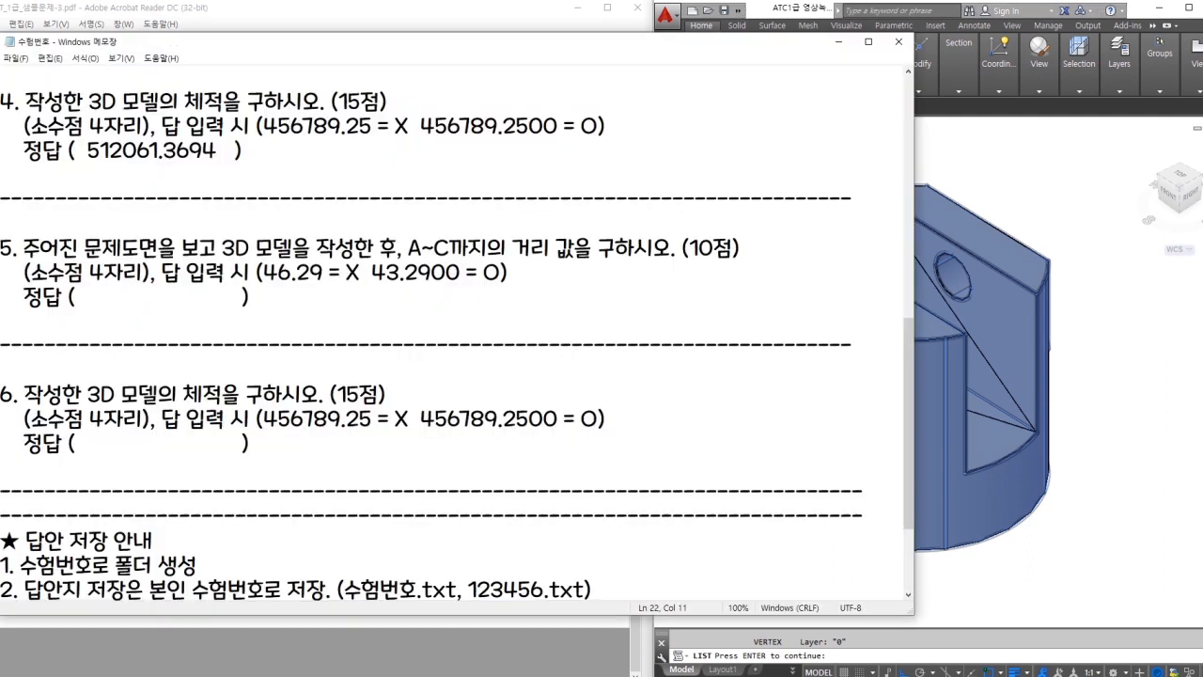
pyautogui.moveTo(83, 292)
pyautogui.mouseDown()
pyautogui.moveTo(201, 301)
pyautogui.moveTo(99, 301)
pyautogui.mouseUp()
pyautogui.write('236.8844')
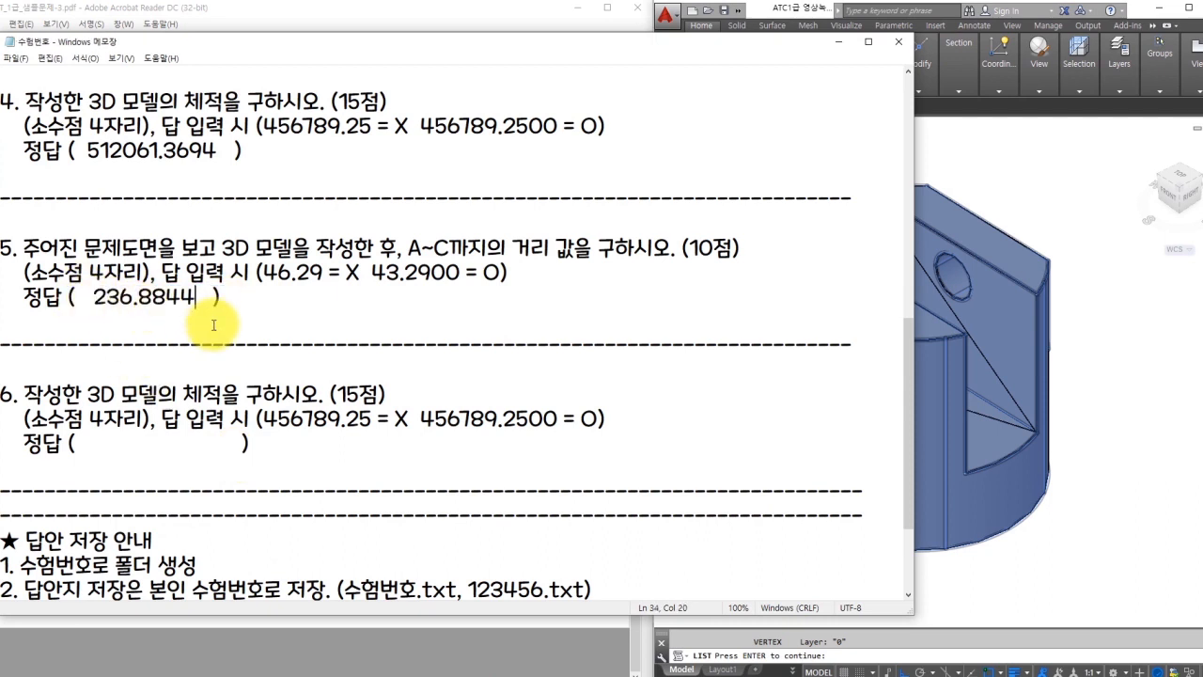
pyautogui.write('ㅁㄹ')
pyautogui.moveTo(252, 299); pyautogui.dragTo(195, 299)
pyautogui.press('BackSpace')
pyautogui.click(187, 445)
# - Return to AutoCAD and delete the 3D polyline through points A, B and C
pyautogui.click(1082, 511)
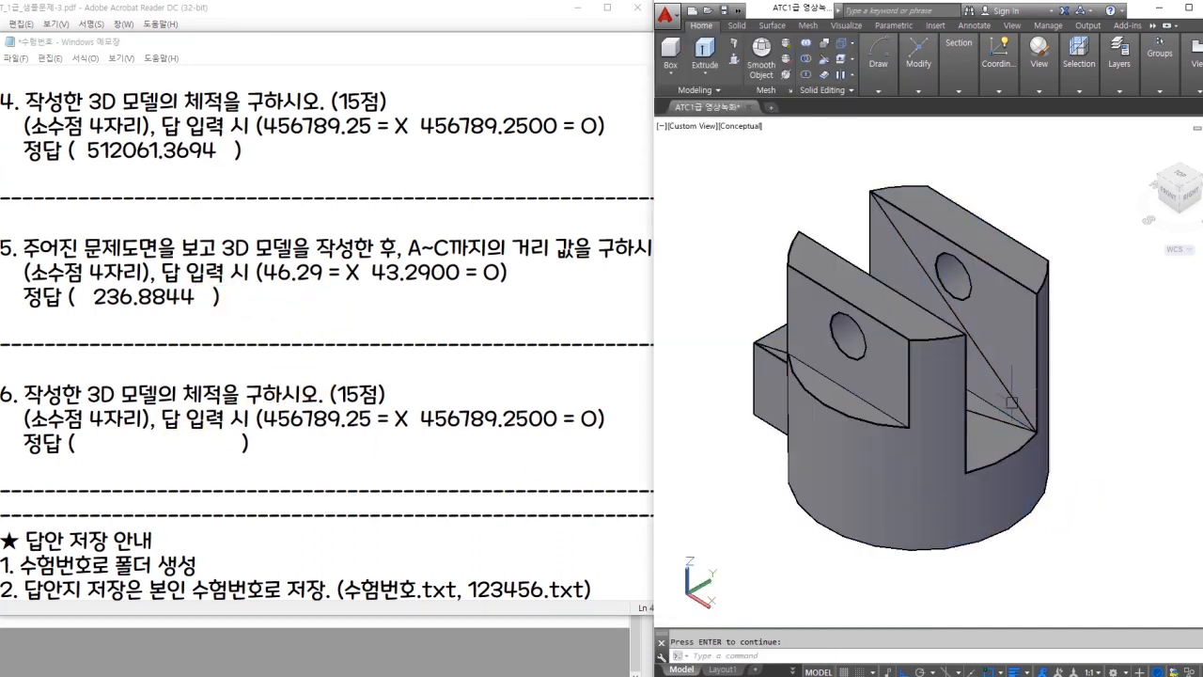
pyautogui.click(737, 178)
pyautogui.click(1089, 433)
pyautogui.press('Delete')
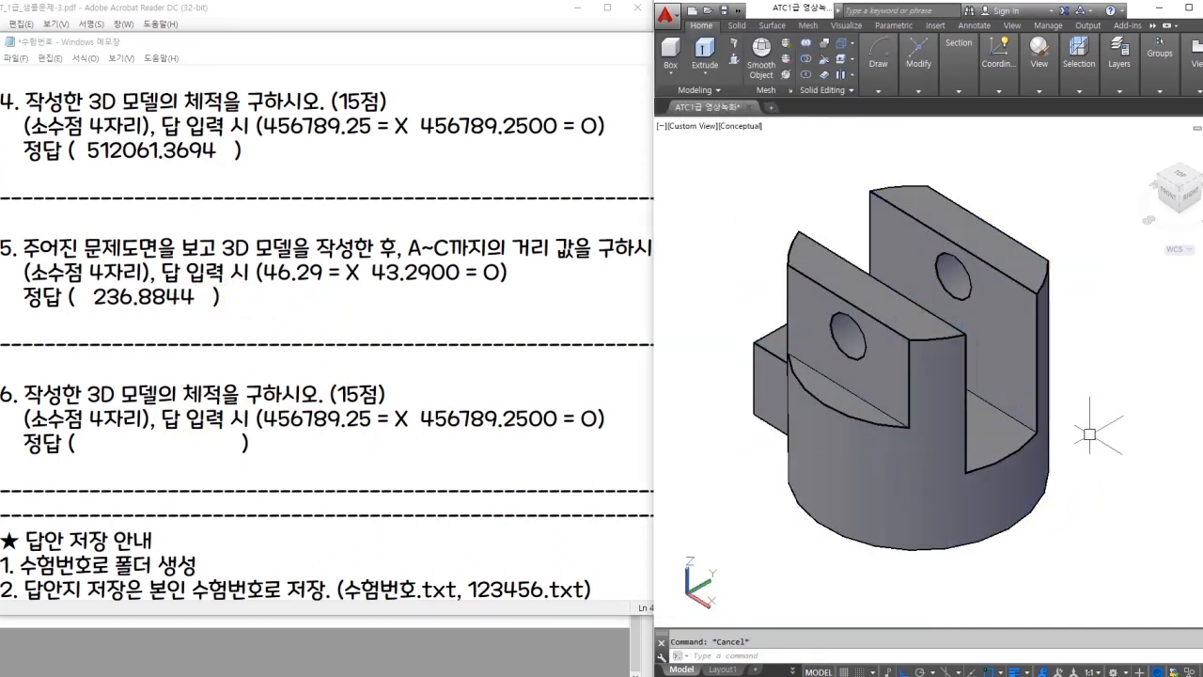
# - Calculate the solid's mass properties and copy its volume
pyautogui.write('mass')
pyautogui.press('Return')
pyautogui.click(1007, 431)
pyautogui.press('Return')
pyautogui.moveTo(417, 280); pyautogui.dragTo(364, 280)
pyautogui.hotkey('ctrl', 'c')
# - Enter the volume 507785.2519 as answer 6, save and close the answer sheet, and end the mass properties command
pyautogui.moveTo(94, 444); pyautogui.dragTo(177, 445)
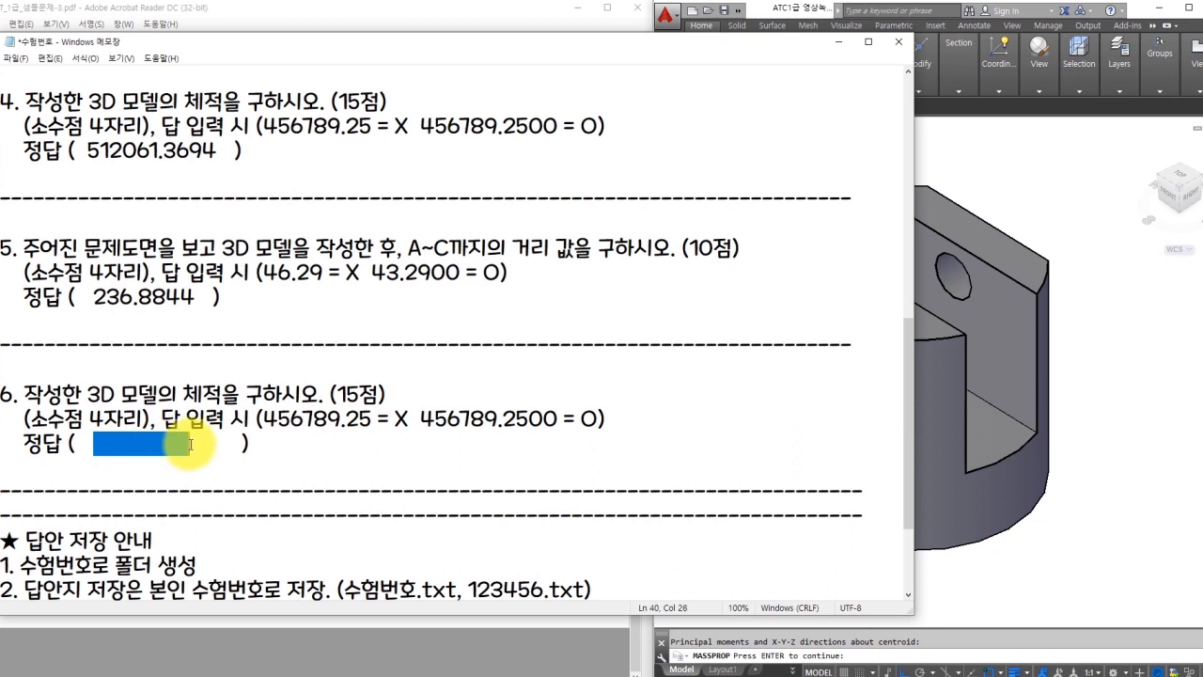
pyautogui.hotkey('ctrl', 'v')
pyautogui.click(285, 460)
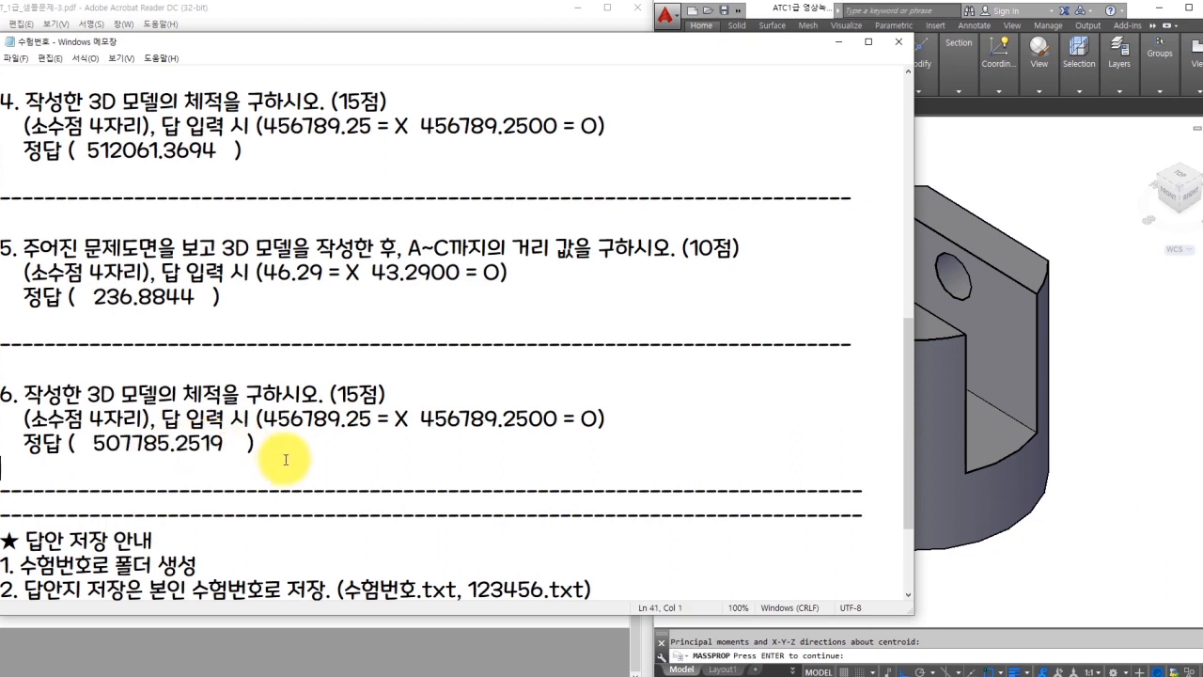
pyautogui.click(901, 45)
pyautogui.press('Escape')
pyautogui.press('Escape')
pyautogui.press('Escape')
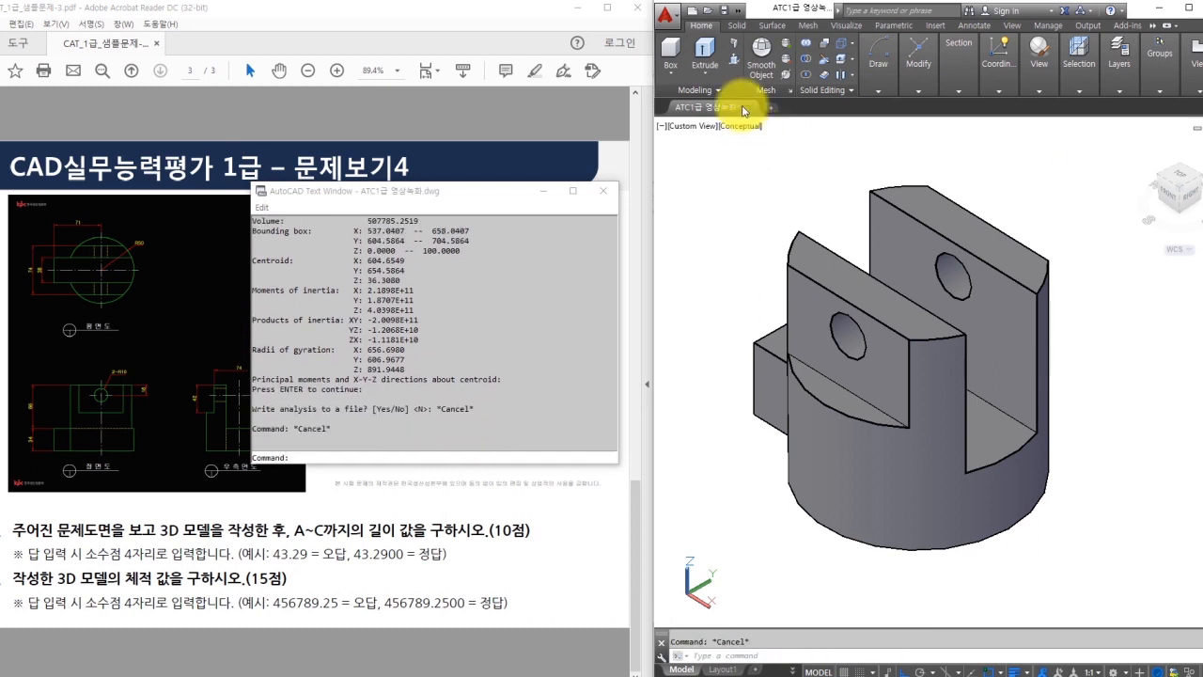
# - Close the ATC1급 영상녹화 drawing and switch to the CAT_1급_샘플문제-3 folder in File Explorer
pyautogui.click(747, 106)
pyautogui.click(976, 385)
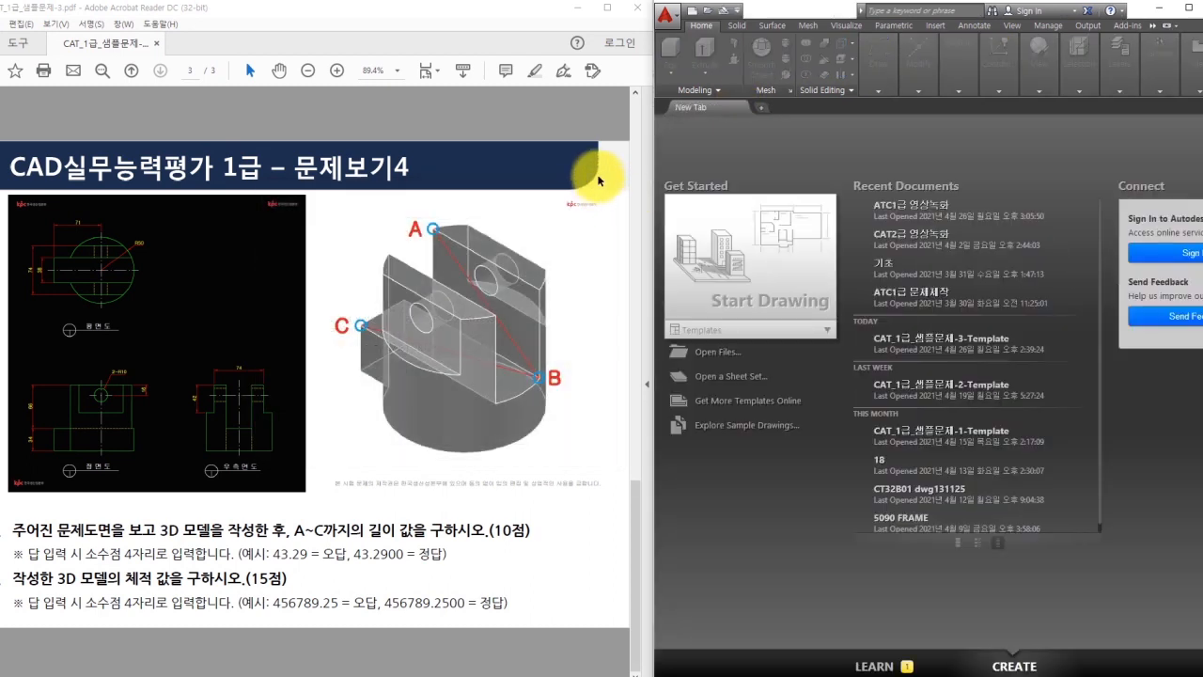
pyautogui.moveTo(158, 673)
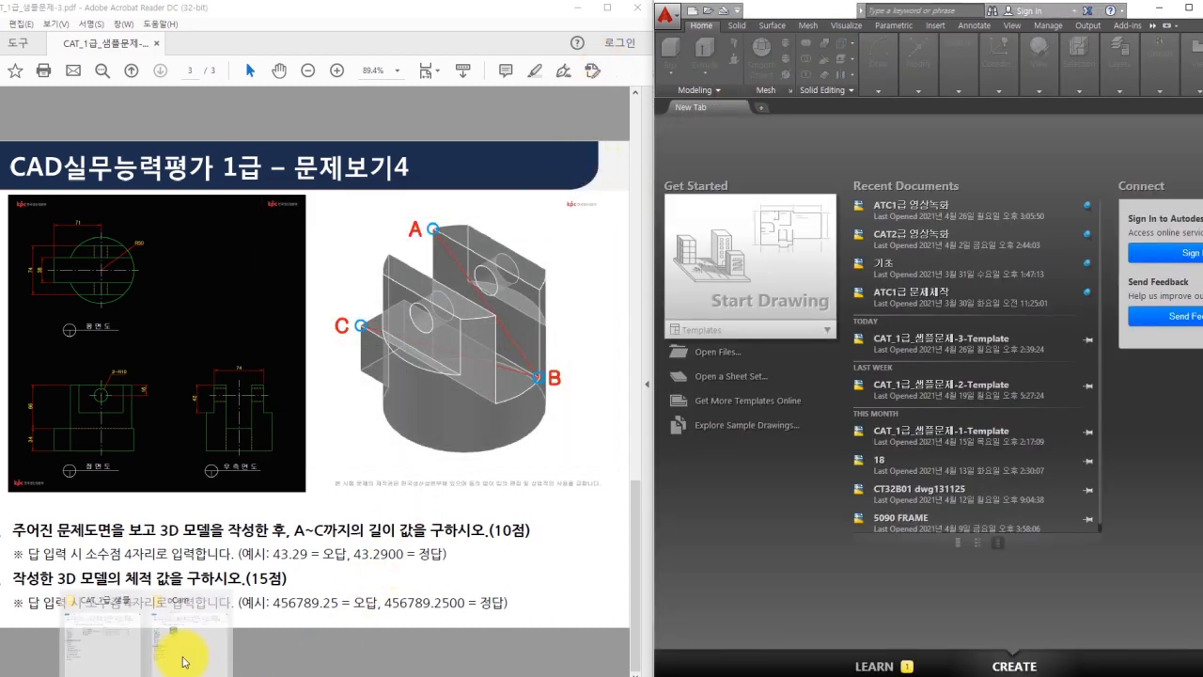
pyautogui.click(166, 623)
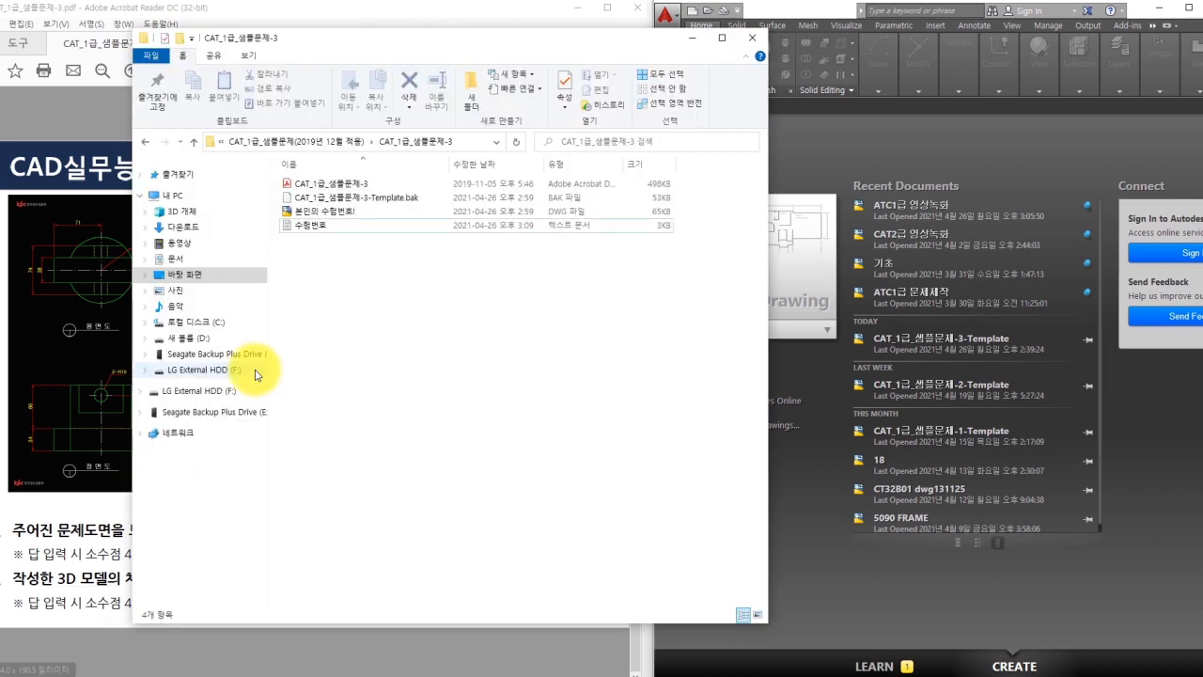
# - Compress the DWG file 본인의 수험번호! and the text file 수험번호 together into CAT_1급_샘플문제-3.zip
pyautogui.click(314, 213)
pyautogui.moveTo(332, 245); pyautogui.dragTo(314, 214)
pyautogui.rightClick(310, 214)
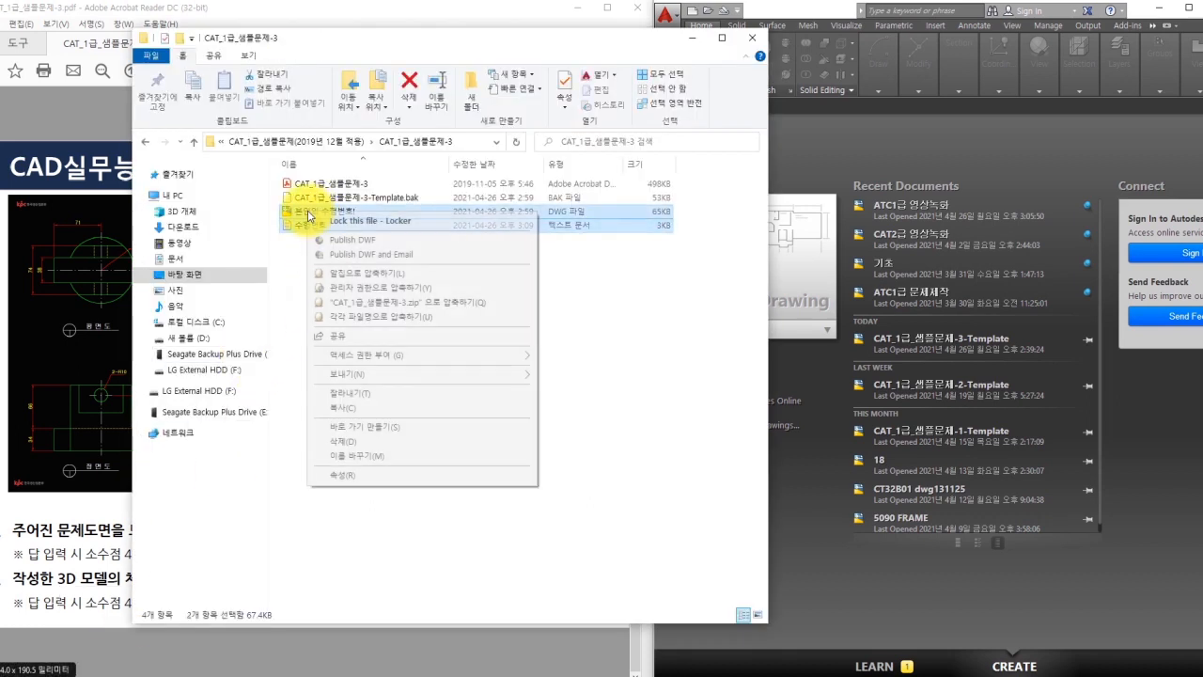
pyautogui.click(339, 306)
pyautogui.click(635, 438)
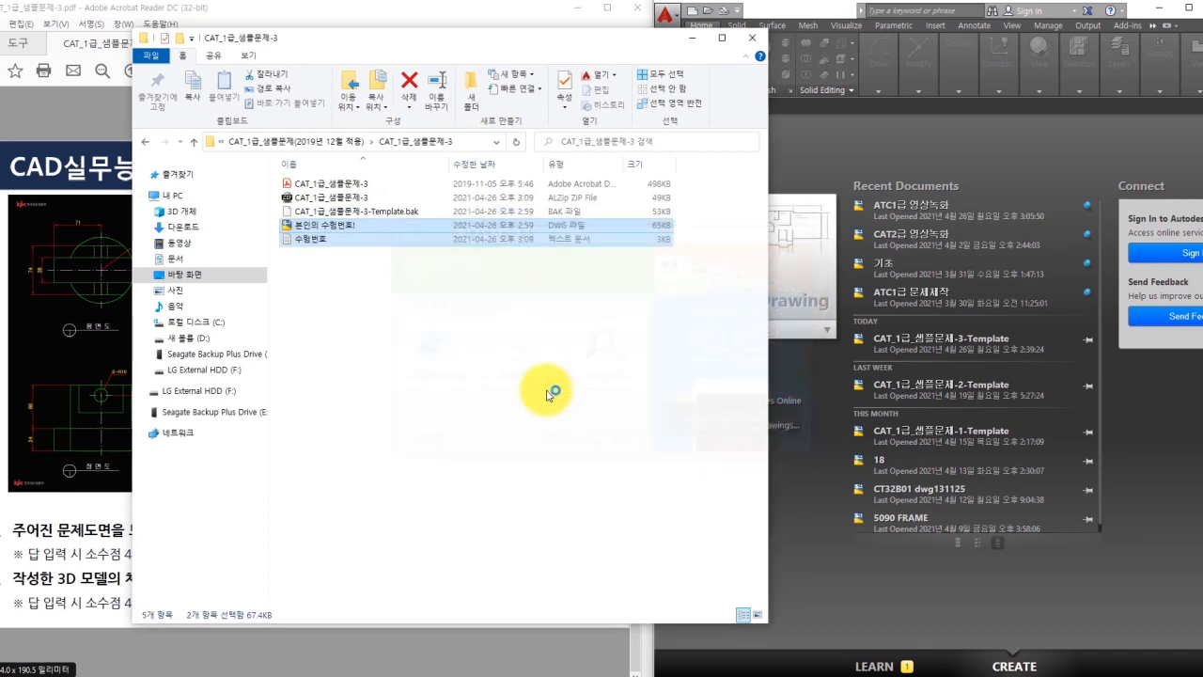
# - Rename the ZIP file as 본인의 수험번호 이름 변경 후 제출!
pyautogui.click(357, 198)
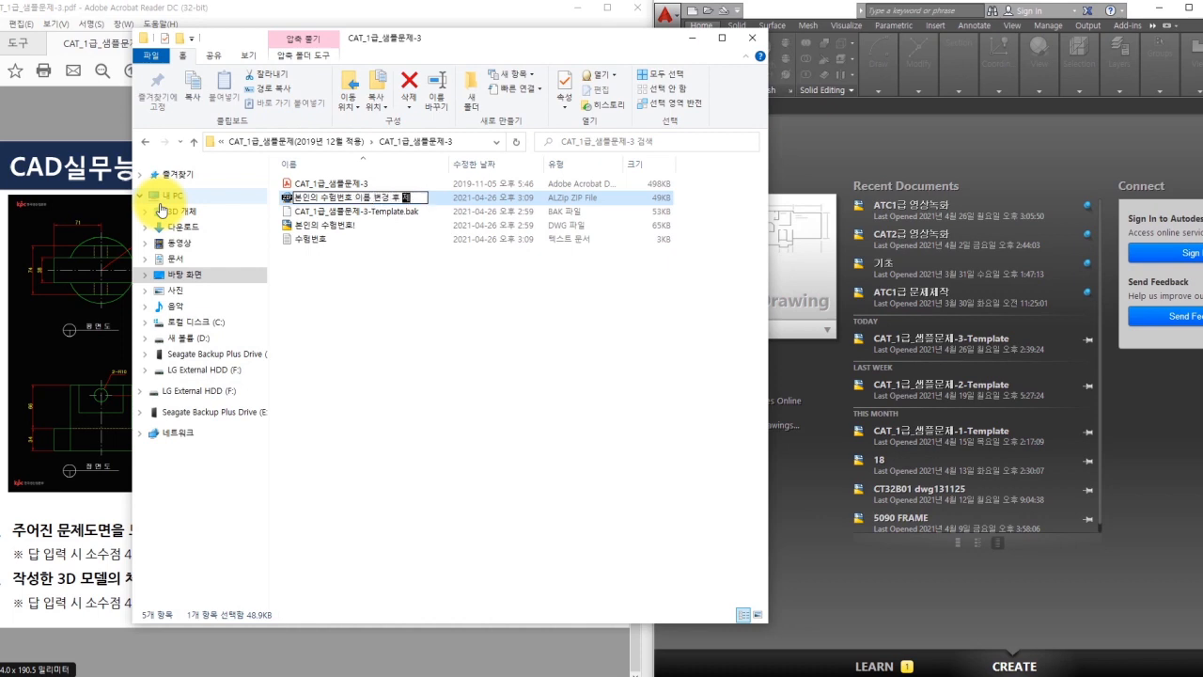
pyautogui.press('Return')
pyautogui.click(429, 349)
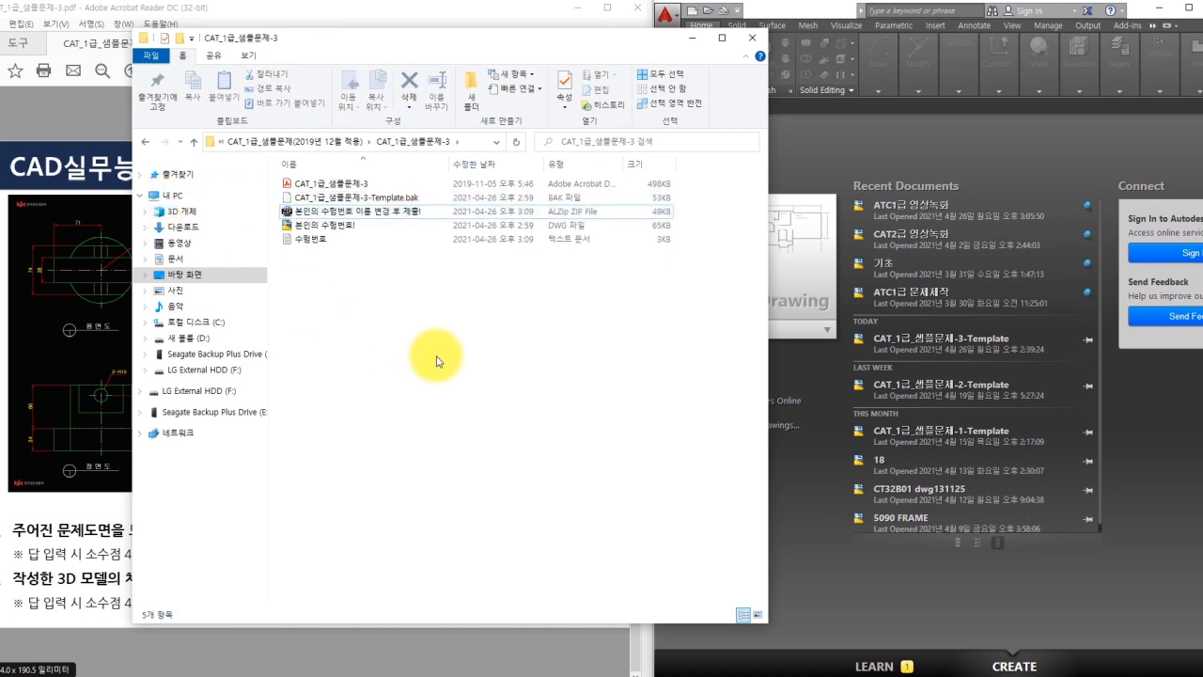